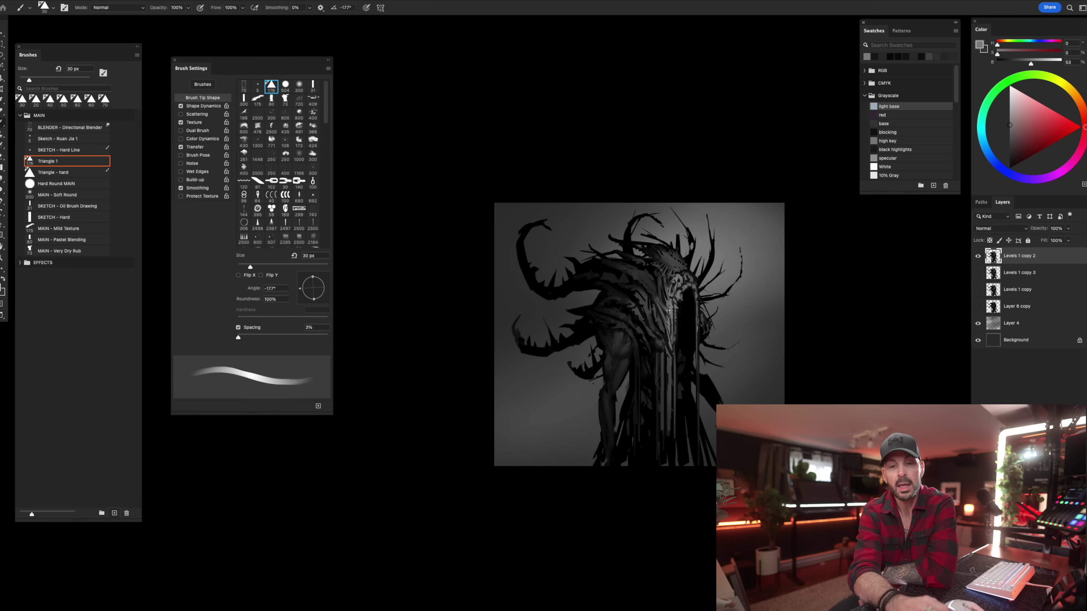
Sample greys from the cloak folds beside the hood opening and paint them with the Triangle 1 brush at 45 px.
left_click(665, 296, "alt")
key("bracketright")
left_click(662, 285, "alt")
key("bracketright")
key("bracketright")
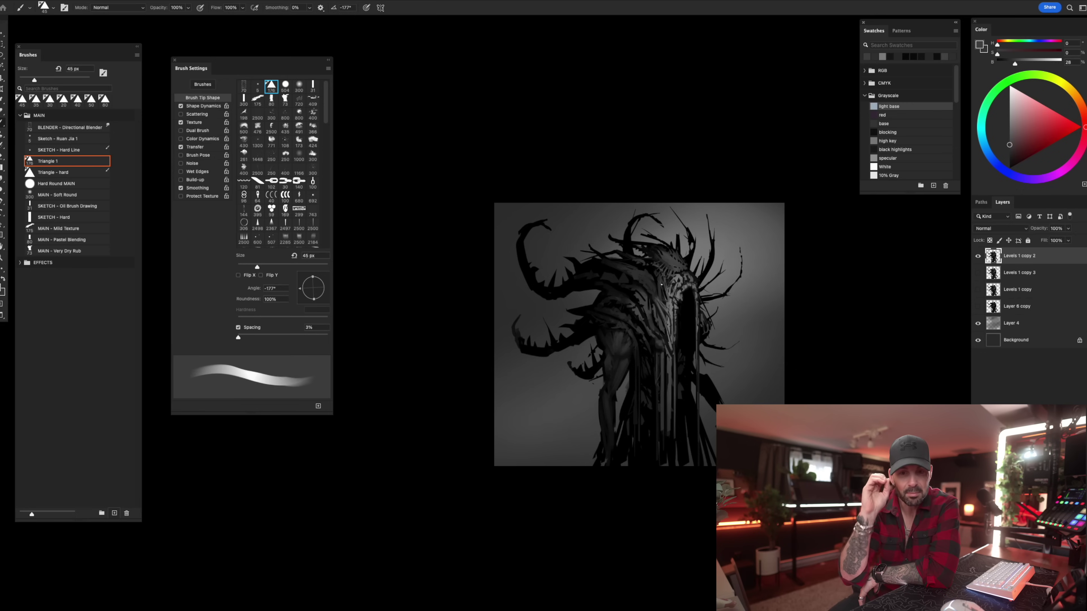
Resample greys between the hood edge and shoulder and paint broader fold shapes with a larger brush.
left_click(670, 303, "alt")
key("bracketright")
key("bracketright")
key("bracketright")
key("bracketright")
left_click(662, 285, "alt")
left_click(654, 278, "alt")
key("bracketright")
key("bracketright")
Refine the folds behind the hood with sampled greys, bringing the brush to 60 px.
key("bracketleft")
key("bracketleft")
left_click(654, 290, "alt")
key("bracketleft")
key("bracketleft")
key("bracketleft")
left_click(658, 294, "alt")
key("bracketright")
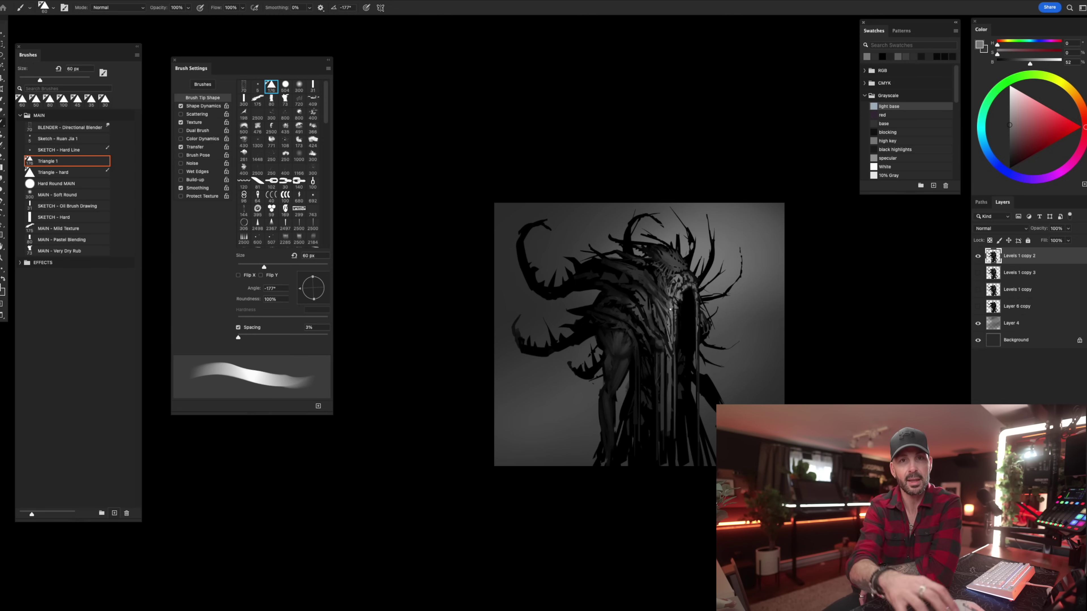
Detail the hood's edge in a sampled lighter grey with a 35 px brush.
left_click(670, 304, "alt")
key("bracketleft")
key("bracketleft")
key("bracketleft")
key("bracketleft")
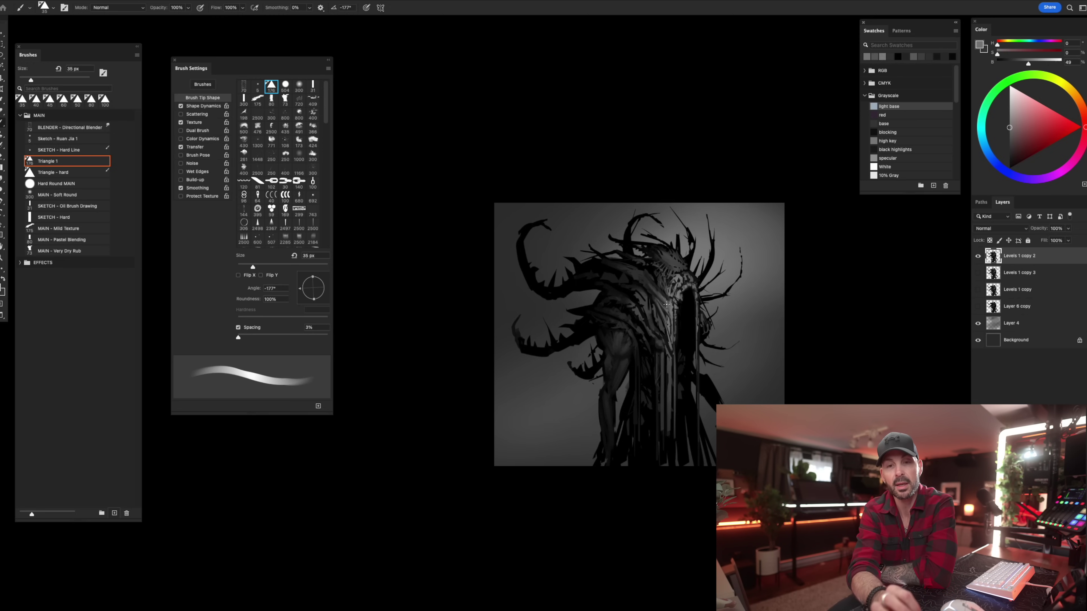
Flip the canvas horizontally and paint the folds beside the hood opening with sampled greys, varying the brush size.
key("super+shift+h")
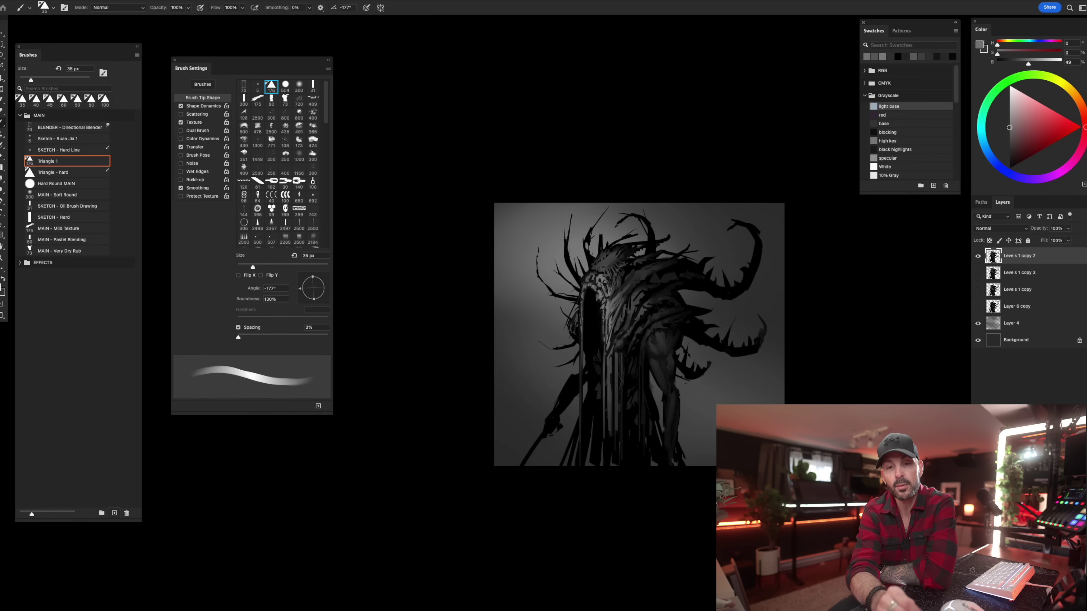
left_click(611, 295, "alt")
key("bracketright")
key("bracketright")
left_click(611, 294, "alt")
key("bracketright")
key("bracketleft")
key("bracketleft")
key("bracketleft")
key("bracketleft")
key("bracketright")
key("bracketright")
Paint the folds running from the hood onto the shoulder in sampled greys with an 80 px brush.
left_click(616, 293, "alt")
key("bracketright")
key("bracketright")
key("bracketright")
key("bracketright")
left_click(625, 289, "alt")
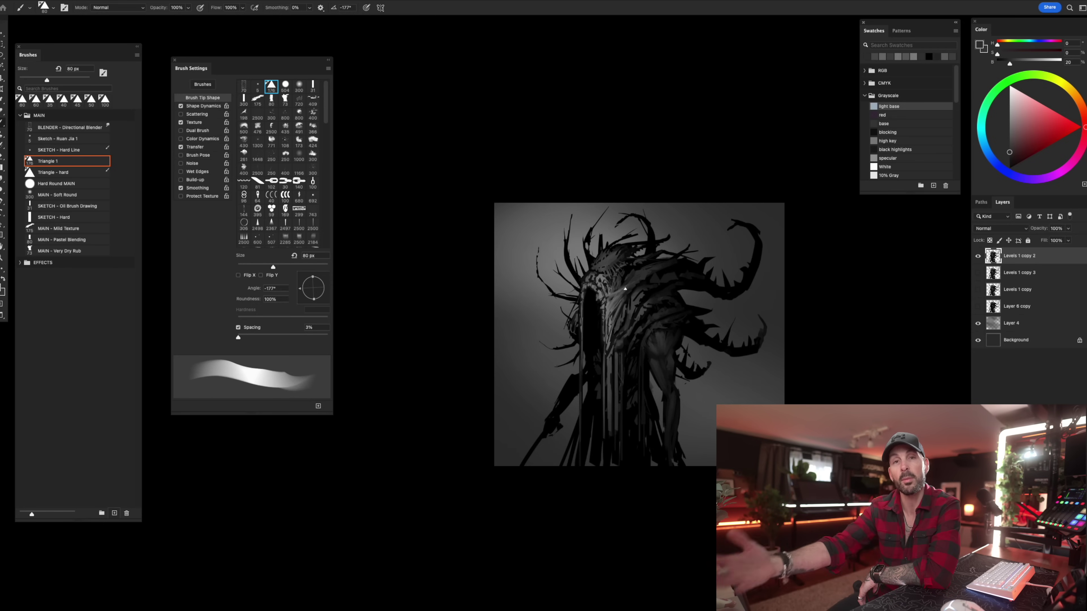
left_click(640, 277, "alt")
key("bracketright")
key("bracketleft")
Rework the shoulder-side folds in a sampled grey at 40 px, then sample a dark tone near the hood's rim at 50 px.
left_click(632, 290, "alt")
key("bracketleft")
key("bracketleft")
key("bracketleft")
key("bracketleft")
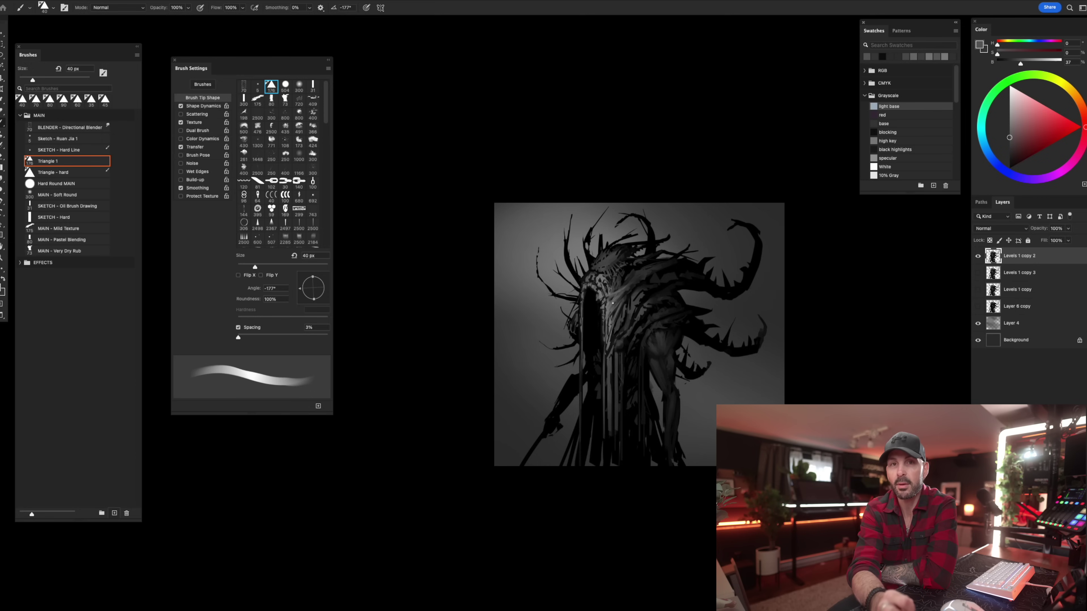
key("bracketright")
left_click(603, 289, "alt")
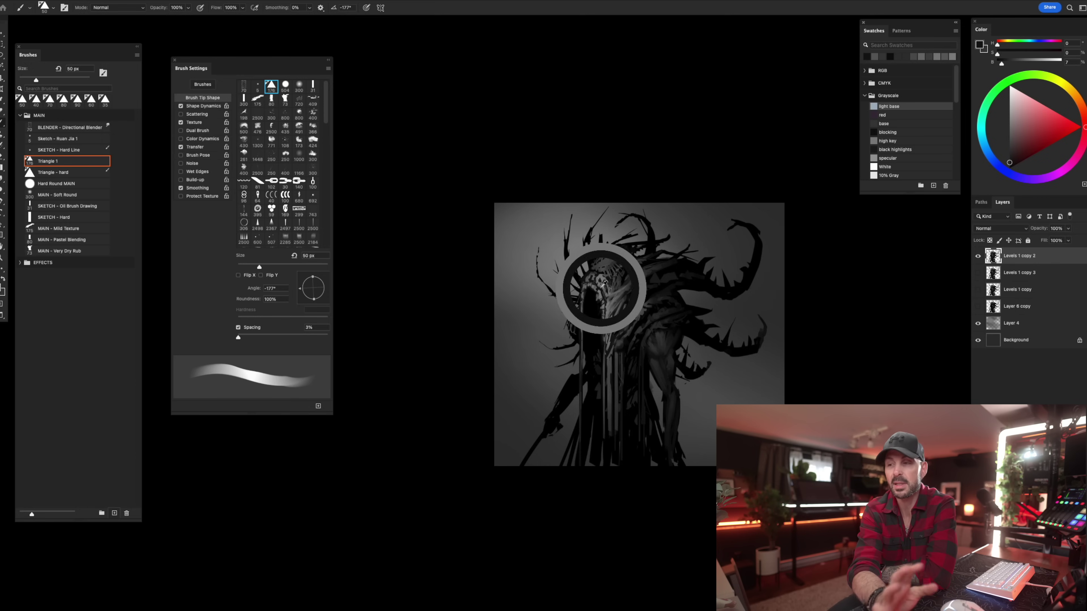
Sample tones from the top of the hood and detail its rim with a 30 px brush.
left_click(604, 291, "alt")
left_click(606, 277, "alt")
key("bracketleft")
key("bracketleft")
key("bracketleft")
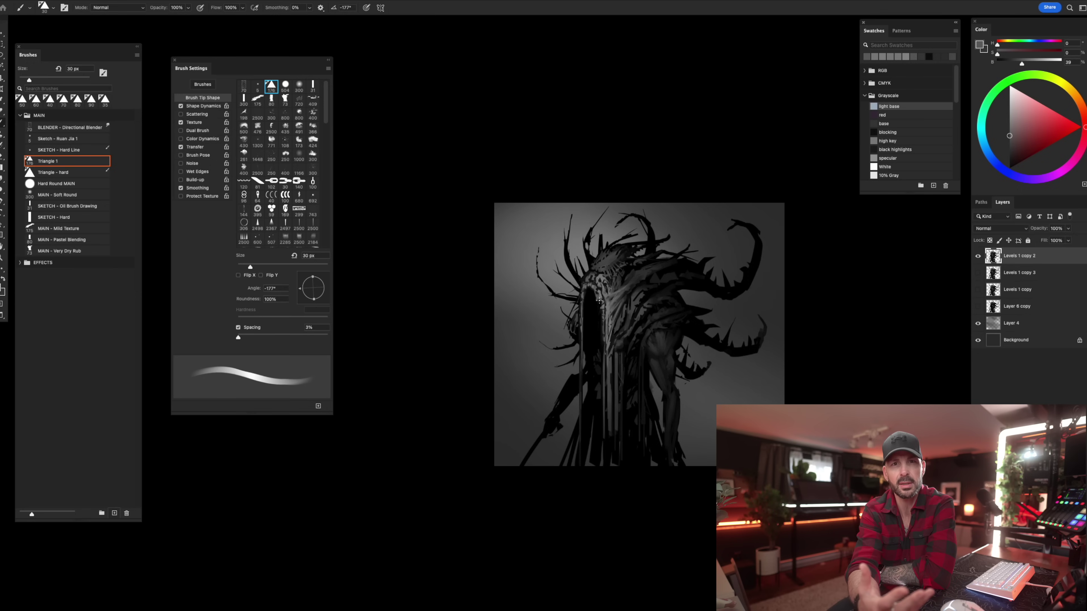
Touch up both sides of the hood opening with tones sampled there, reducing the brush to 25 px.
left_click(584, 314, "alt")
left_click(585, 309, "alt")
left_click(600, 312, "alt")
key("bracketright")
key("bracketright")
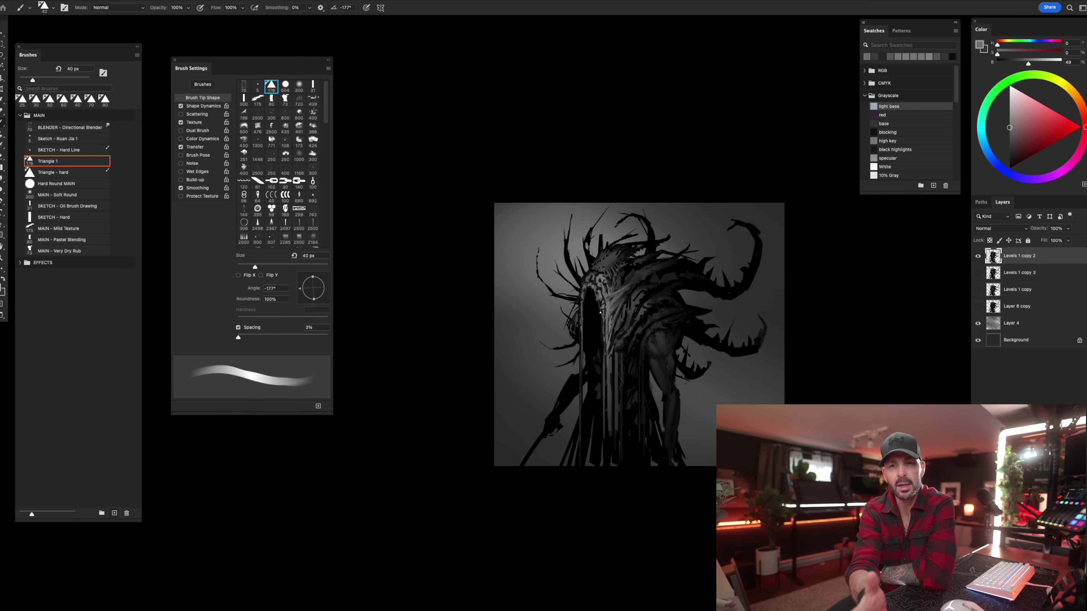
key("bracketleft")
key("bracketleft")
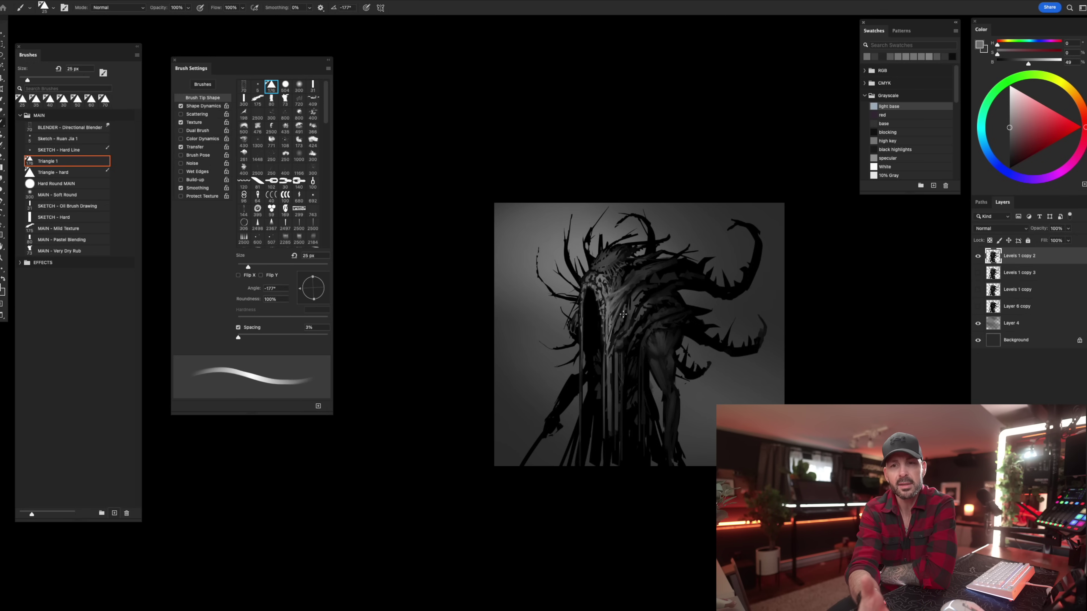
Sample a dark grey from the folds behind the hood and paint the upper cloak with an 80 px brush.
left_click(622, 299, "alt")
key("bracketright")
key("bracketright")
key("bracketright")
key("bracketright")
key("bracketright")
key("bracketright")
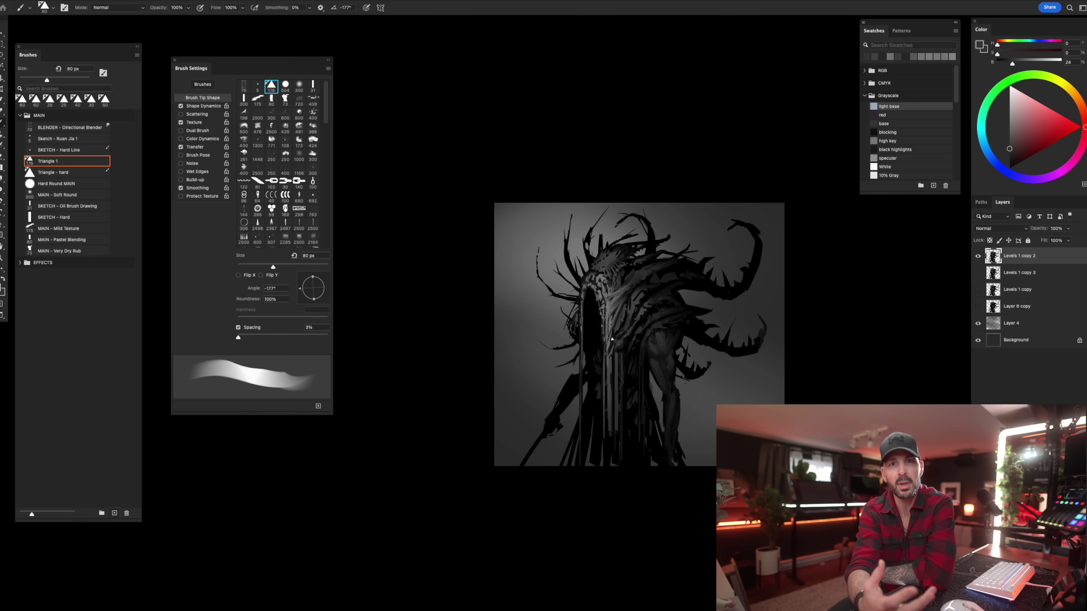
Deepen the drape below the hood with a sampled near-black, then return to a fold grey with a 60 px brush.
left_click(611, 339, "alt")
key("bracketright")
key("bracketright")
key("bracketleft")
key("bracketleft")
key("bracketleft")
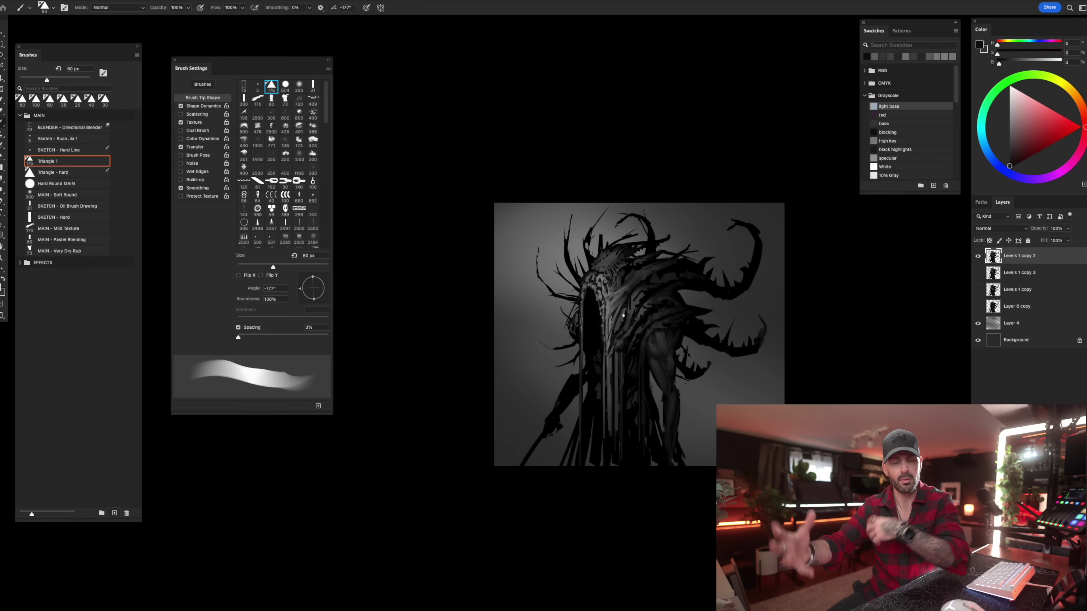
left_click(624, 302, "alt")
key("bracketleft")
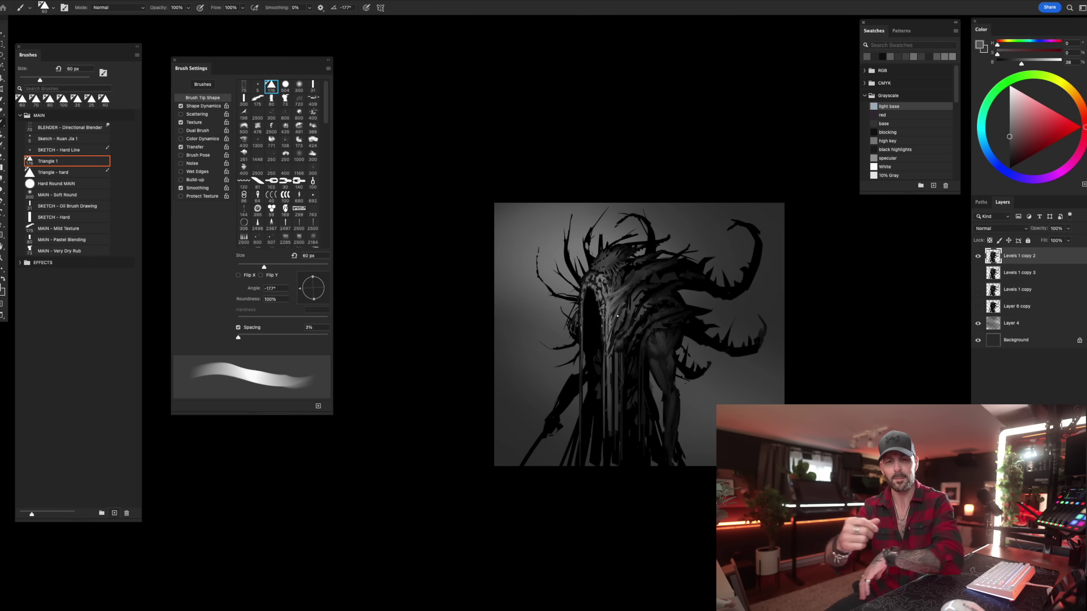
Blend the cloak folds up toward the shoulder by resampling neighbouring greys and adjusting the brush size.
left_click(624, 299, "alt")
key("bracketleft")
key("bracketright")
key("bracketright")
key("bracketleft")
left_click(631, 289, "alt")
left_click(633, 287, "alt")
key("bracketleft")
key("bracketright")
Model the ridges at the top of the shoulder with locally sampled greys, finishing with a 45 px brush.
left_click(636, 284, "alt")
left_click(643, 277, "alt")
left_click(645, 279, "alt")
key("bracketleft")
left_click(647, 282, "alt")
key("bracketright")
key("bracketleft")
key("bracketleft")
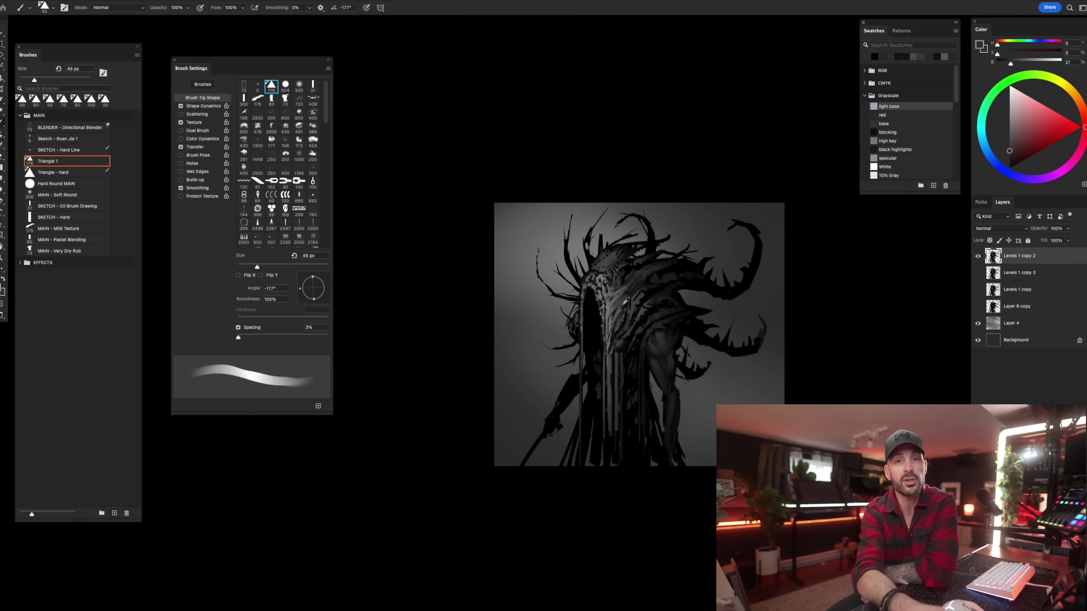
Detail the drape under the hood with a small brush, then sample the hood's rim and enlarge the brush.
key("bracketleft")
key("bracketleft")
key("bracketleft")
left_click(612, 326, "alt")
left_click(618, 316, "alt")
left_click(599, 289, "alt")
key("bracketright")
key("bracketright")
Paint the cloak folds next to the hood opening with sampled greys, then sample a tone from the robe's lower hem.
left_click(608, 297, "alt")
key("bracketright")
key("bracketright")
left_click(612, 308, "alt")
key("bracketright")
key("bracketright")
key("bracketleft")
left_click(616, 301, "alt")
key("bracketleft")
left_click(592, 444, "alt")
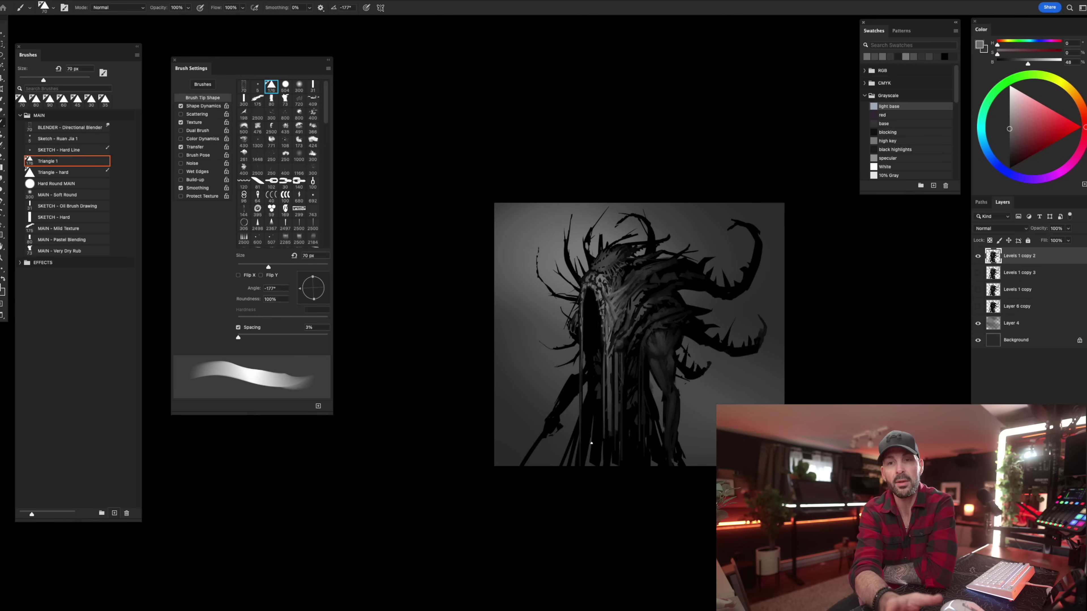
Flip the canvas horizontally and darken the hood opening with a sampled near-black at 125 px.
key("super+shift+h")
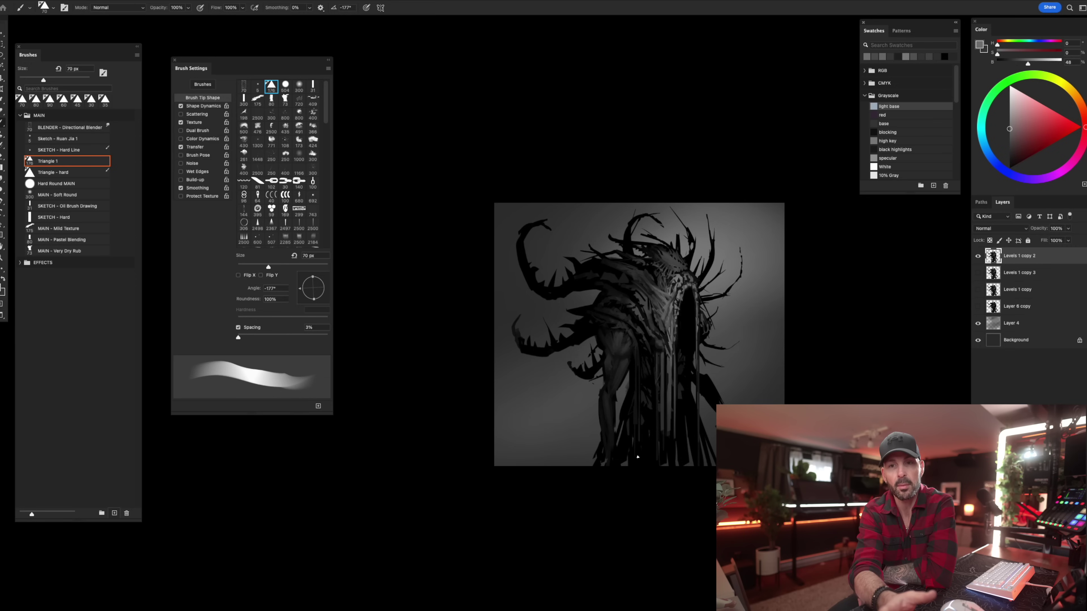
left_click(688, 300, "alt")
key("bracketright")
key("bracketright")
key("bracketright")
key("bracketright")
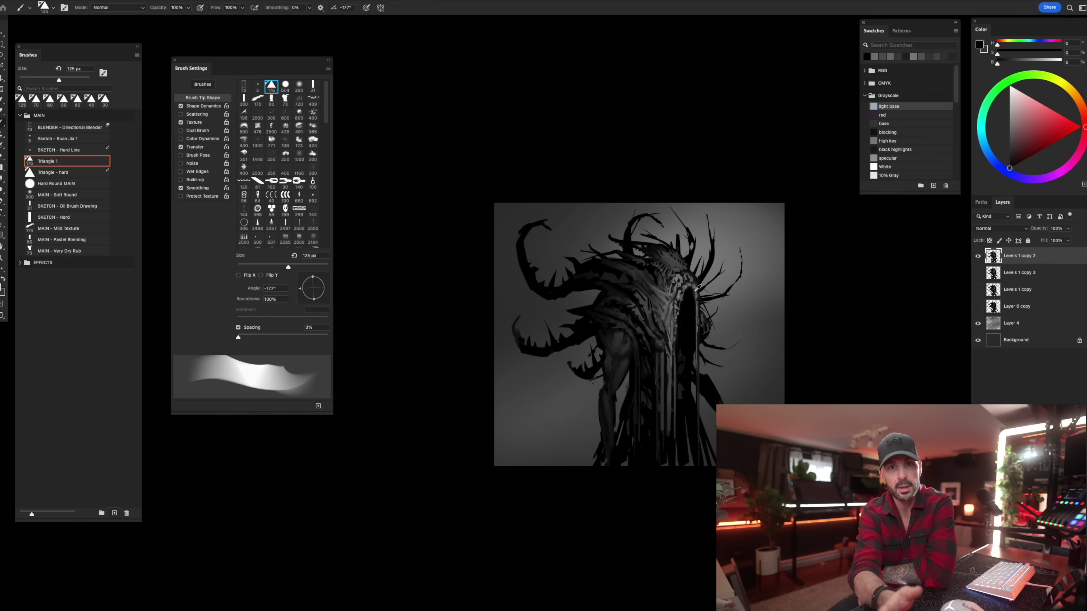
Sample tones from the hood's edge and interior and rough in faint grey shapes inside the opening at about 100 px.
left_click(676, 314, "alt")
key("bracketright")
left_click(691, 313, "alt")
key("bracketleft")
key("bracketleft")
key("bracketleft")
left_click(693, 313, "alt")
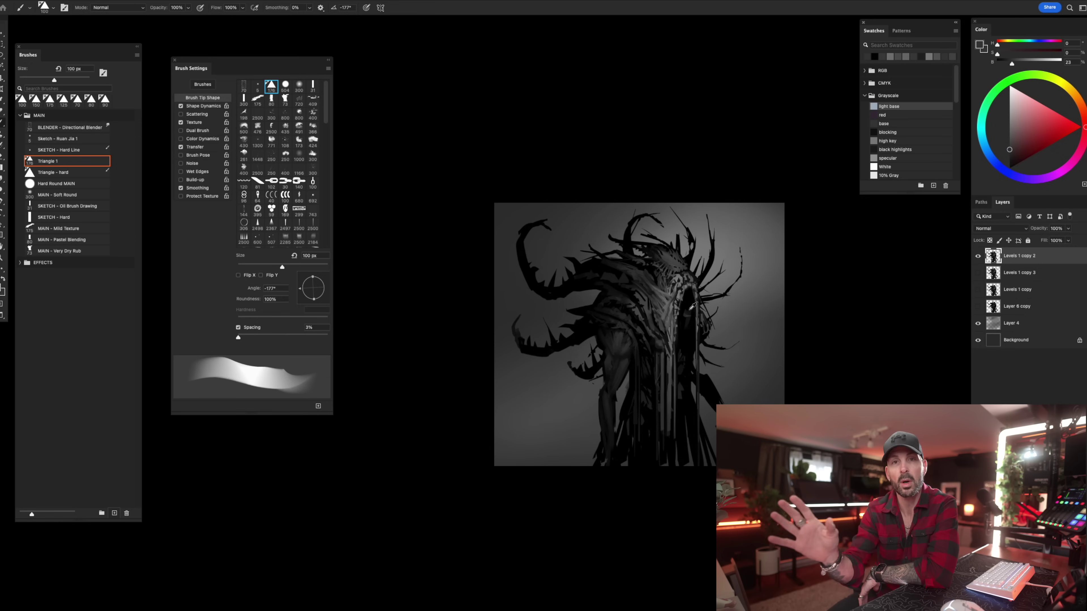
Paint dark tones sampled from the hood's interior over the opening, enlarging the brush to 150 px.
key("bracketleft")
key("bracketleft")
key("bracketright")
key("bracketright")
key("bracketright")
key("bracketright")
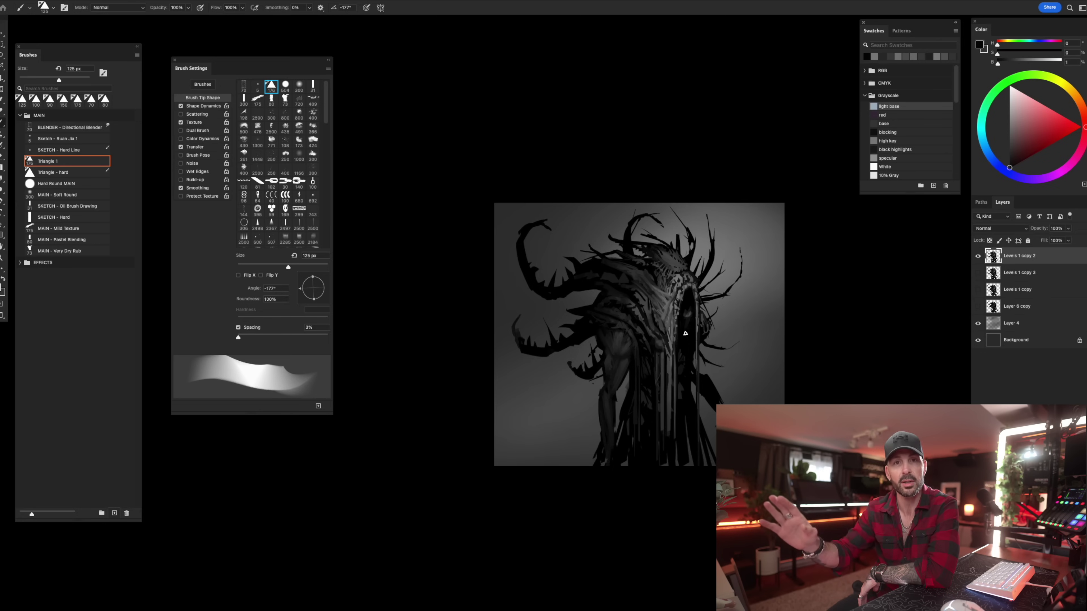
left_click(682, 317, "alt")
key("bracketright")
left_click(688, 315, "alt")
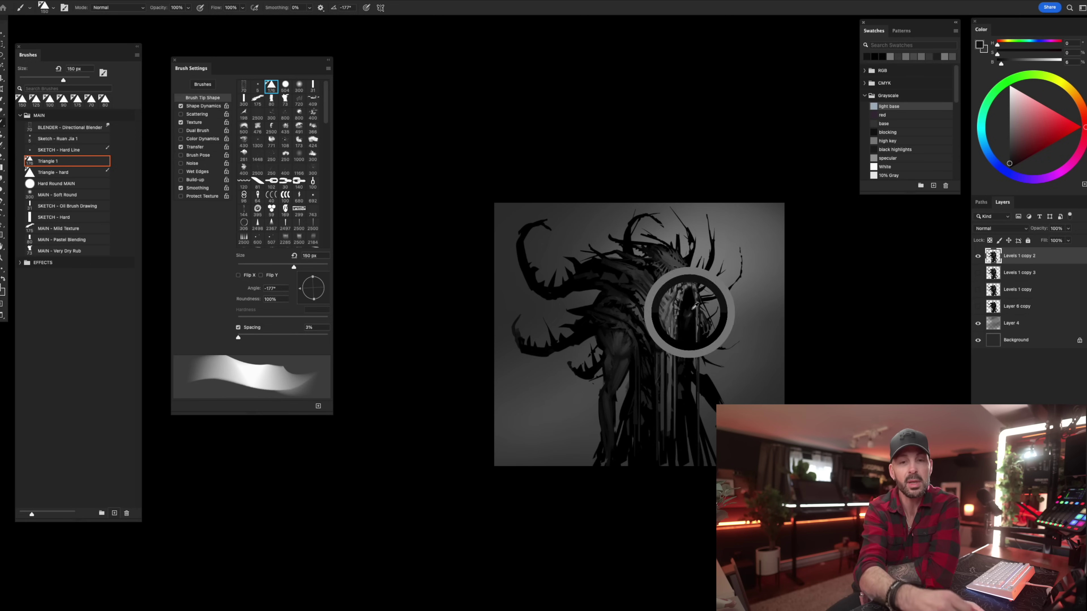
Fill the hollow of the hood with sampled near-blacks, reducing the brush to 90 px.
key("bracketleft")
key("bracketleft")
key("bracketleft")
left_click(692, 339, "alt")
key("bracketright")
left_click(689, 312, "alt")
left_click(690, 295, "alt")
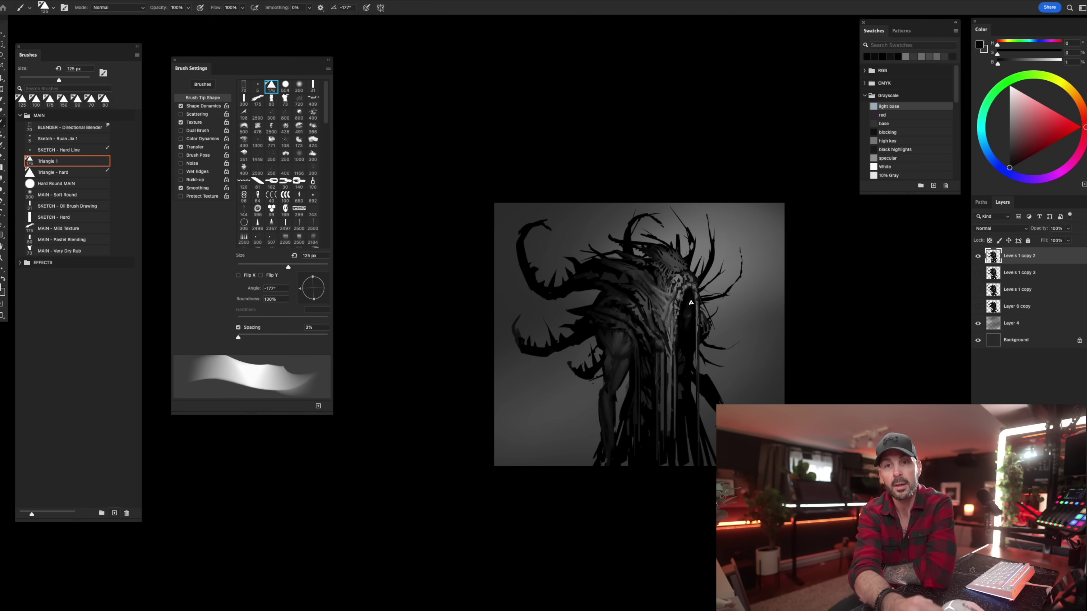
key("bracketleft")
left_click(684, 300, "alt")
key("bracketleft")
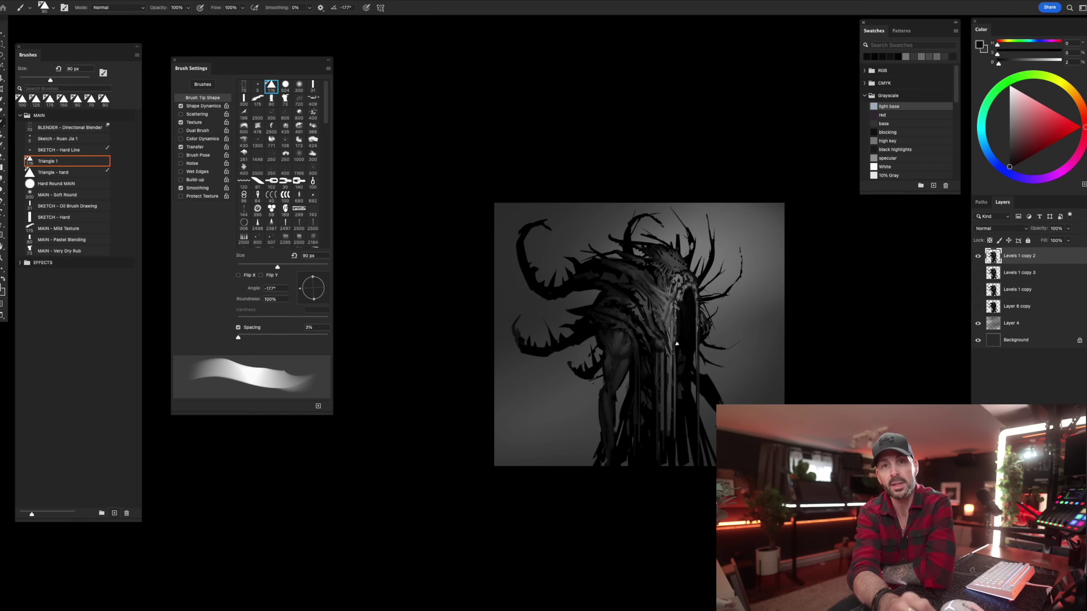
Sample a tone inside the hood and sketch fine marks in the opening with a 20 px brush.
left_click(688, 307, "alt")
key("bracketleft")
key("bracketleft")
key("bracketleft")
key("bracketleft")
key("bracketleft")
key("bracketleft")
key("bracketleft")
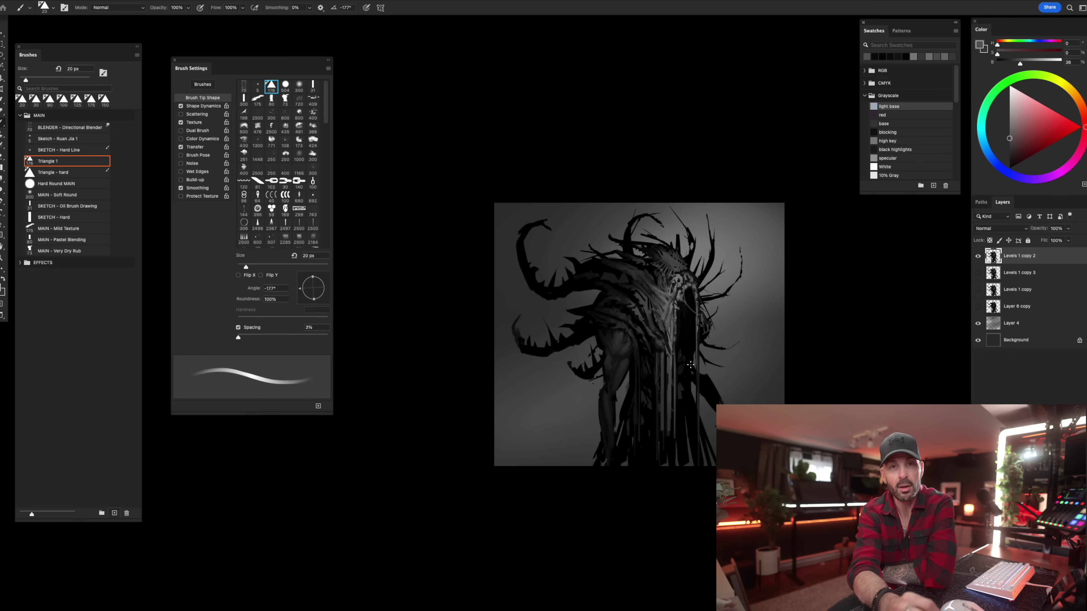
Sample tones around the hood opening and refine its thin trailing strand with a 25 px brush.
left_click(706, 318, "alt")
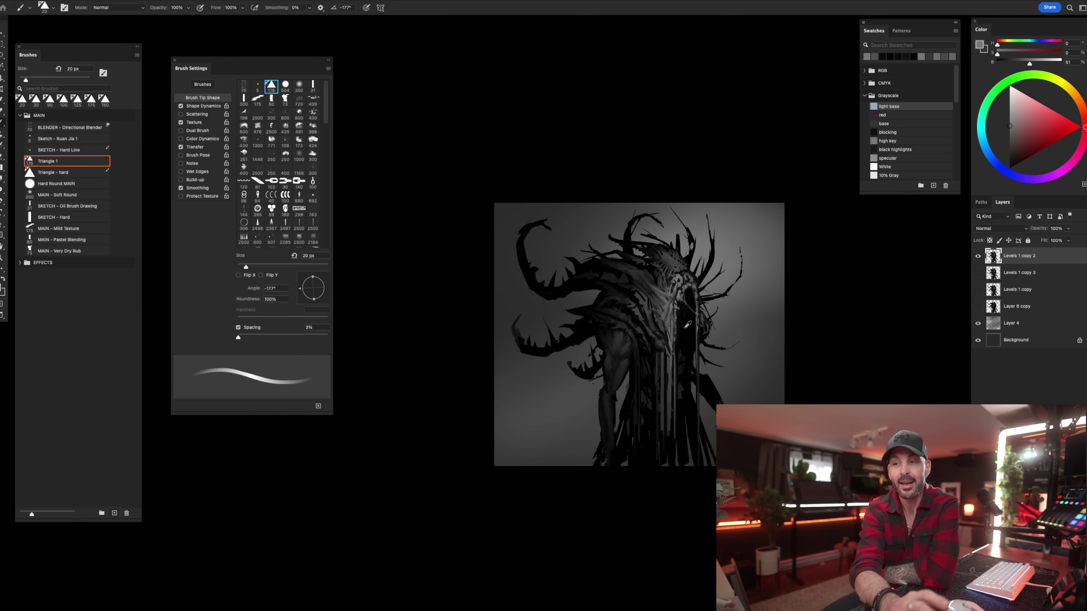
left_click(695, 348, "alt")
key("bracketright")
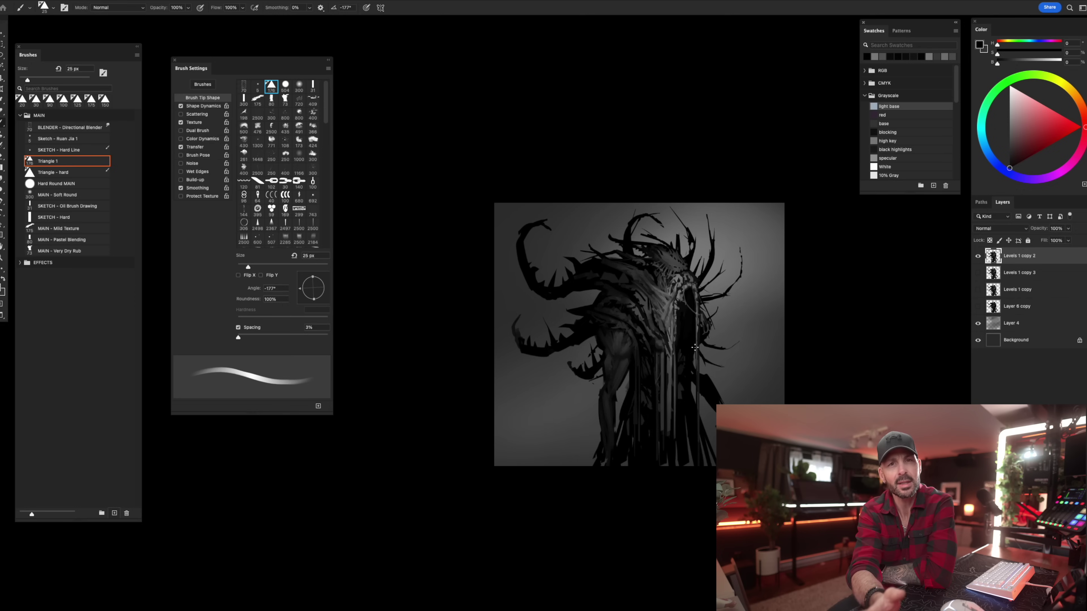
left_click(676, 377, "alt")
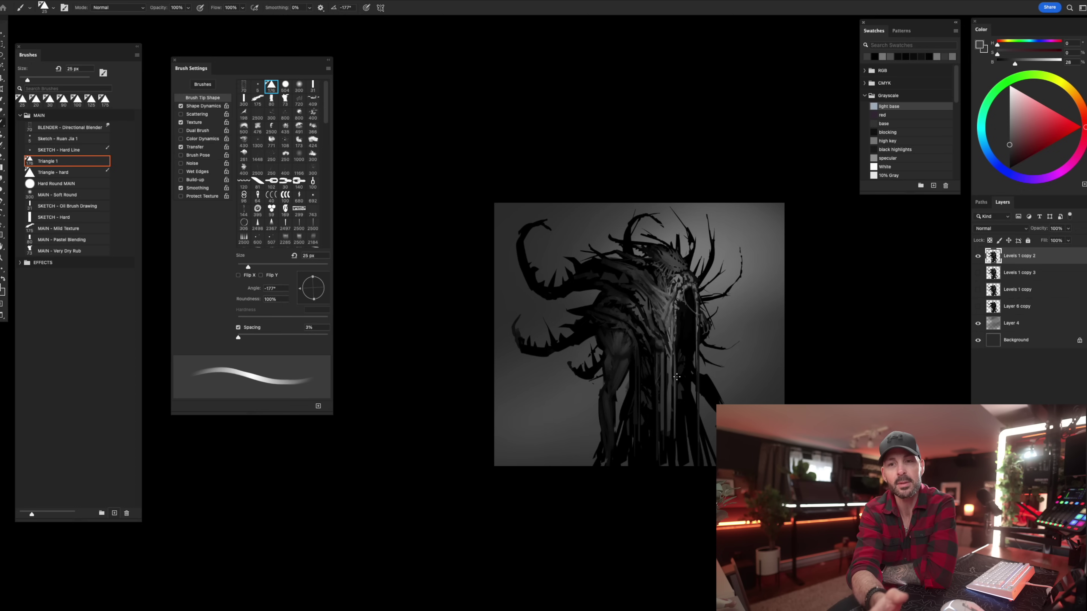
Paint a dark grey sampled from below the hood down the cloak's central fold with a 90 px brush.
left_click(663, 350, "alt")
key("bracketright")
key("bracketright")
key("bracketright")
key("bracketright")
key("bracketright")
key("bracketright")
key("bracketright")
key("bracketright")
key("bracketright")
left_click_drag(664, 355, 667, 423)
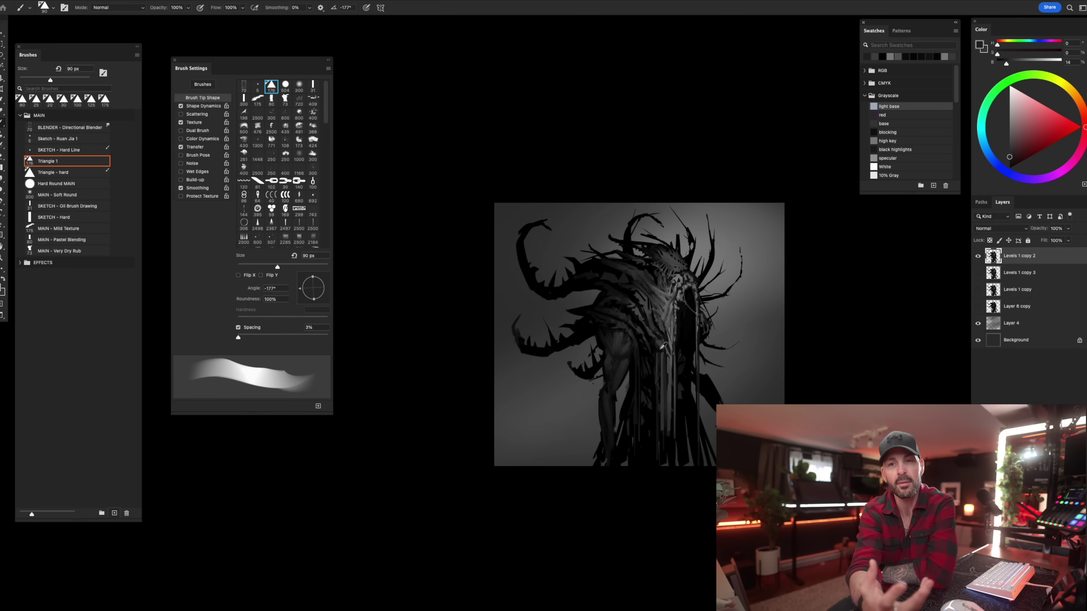
Enlarge the brush and paint long vertical strokes down the central fold with tones sampled from it.
left_click(663, 346, "alt")
key("bracketright")
key("bracketright")
left_click_drag(667, 364, 668, 421)
left_click(660, 389, "alt")
key("bracketright")
left_click_drag(659, 358, 667, 440)
Sample tones along the central fold and touch up its upper end with a smaller brush.
left_click(666, 384, "alt")
key("bracketleft")
key("bracketleft")
key("bracketright")
left_click(668, 371, "alt")
key("bracketleft")
key("bracketleft")
key("bracketleft")
mouse_move(667, 355)
left_mouse_down()
mouse_move(668, 448)
mouse_move(668, 370)
left_mouse_up()
key("bracketright")
Sample a mid-grey from the hood's edge and paint it down the central fold with a 90 px brush.
left_click(672, 311, "alt")
key("bracketleft")
key("bracketleft")
key("bracketright")
key("bracketright")
key("bracketright")
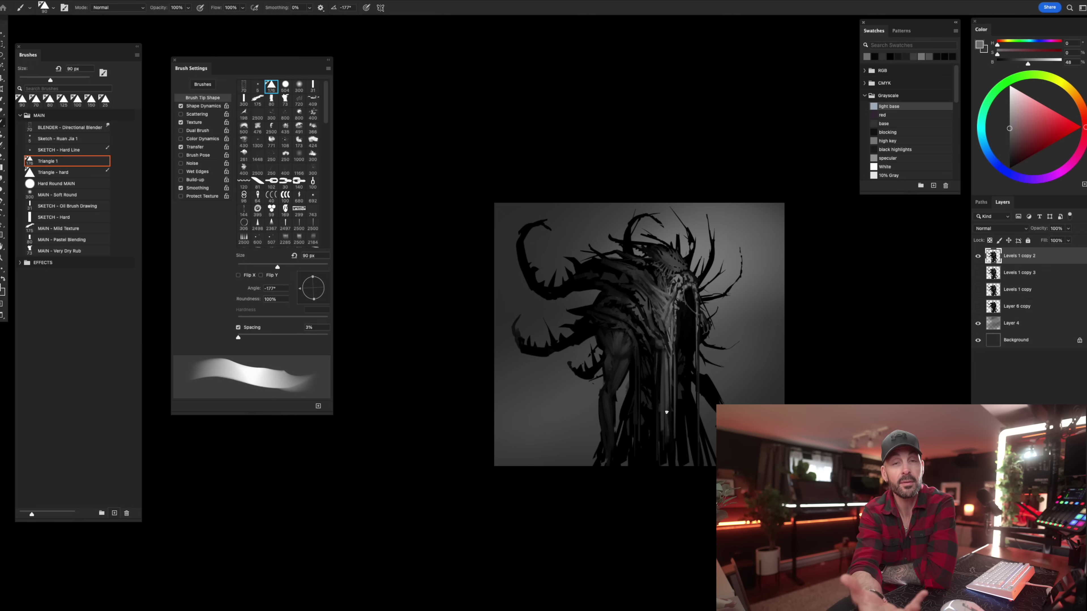
Deepen the shadow beneath the hood's edge with sampled near-blacks and a brush of about 80 px.
left_click(663, 362, "alt")
key("bracketleft")
key("bracketleft")
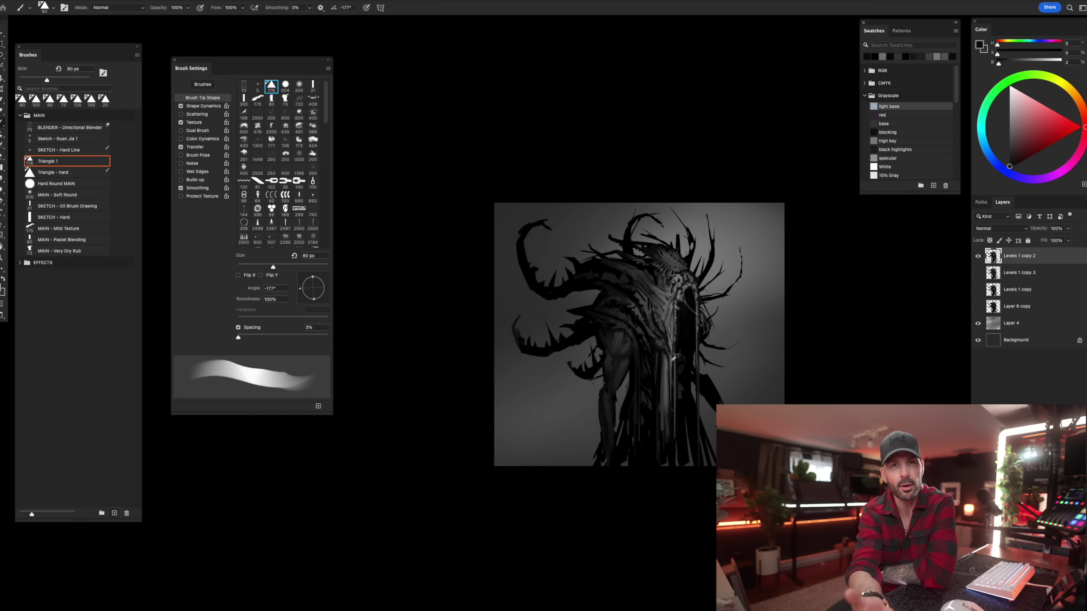
left_click(666, 351, "alt")
key("bracketleft")
key("bracketleft")
key("bracketleft")
left_click(667, 362, "alt")
key("bracketright")
key("bracketright")
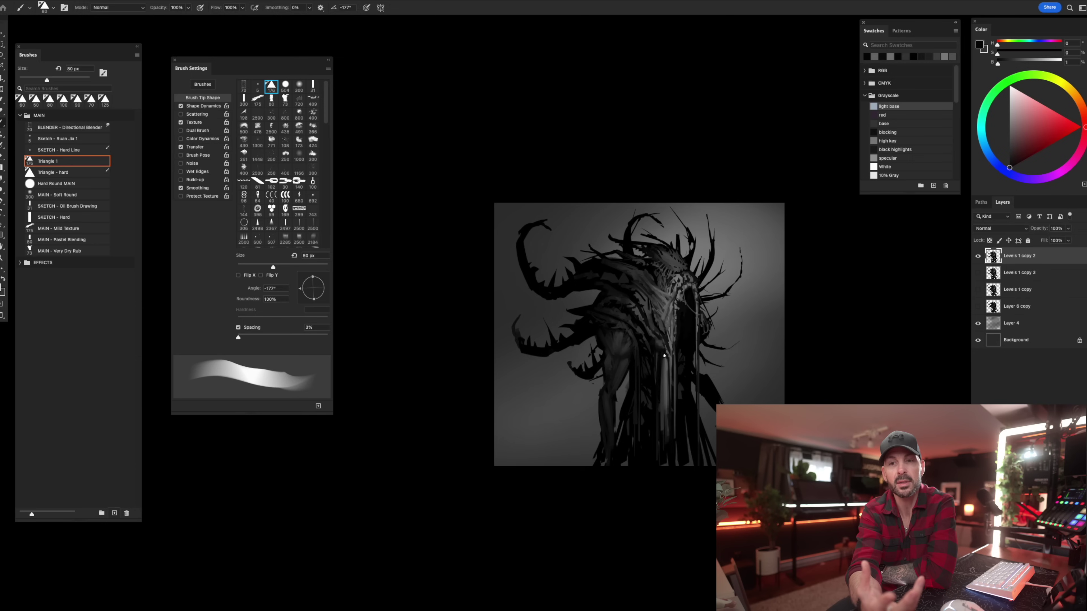
Sample a lighter grey beside the fold and paint a thin highlight along it with a 45 px brush.
key("bracketleft")
key("bracketleft")
key("bracketleft")
left_click(671, 357, "alt")
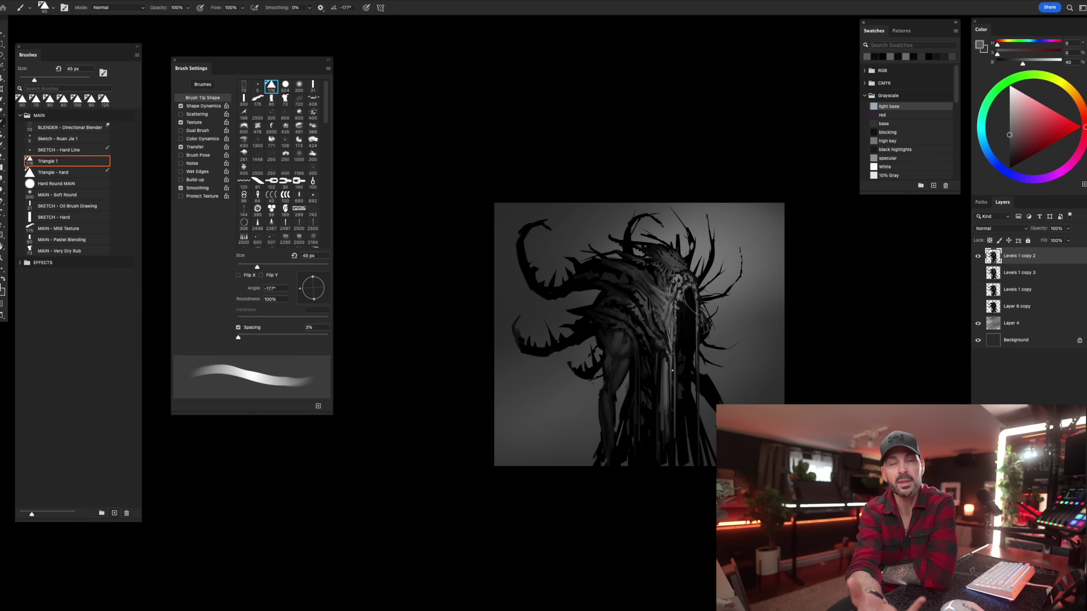
Sample a dark grey at the top of the fold and paint over the area with a 100 px brush.
left_click(664, 360, "alt")
key("bracketright")
key("bracketright")
key("bracketright")
key("bracketright")
key("bracketright")
key("bracketright")
key("bracketright")
key("bracketright")
key("bracketright")
key("bracketright")
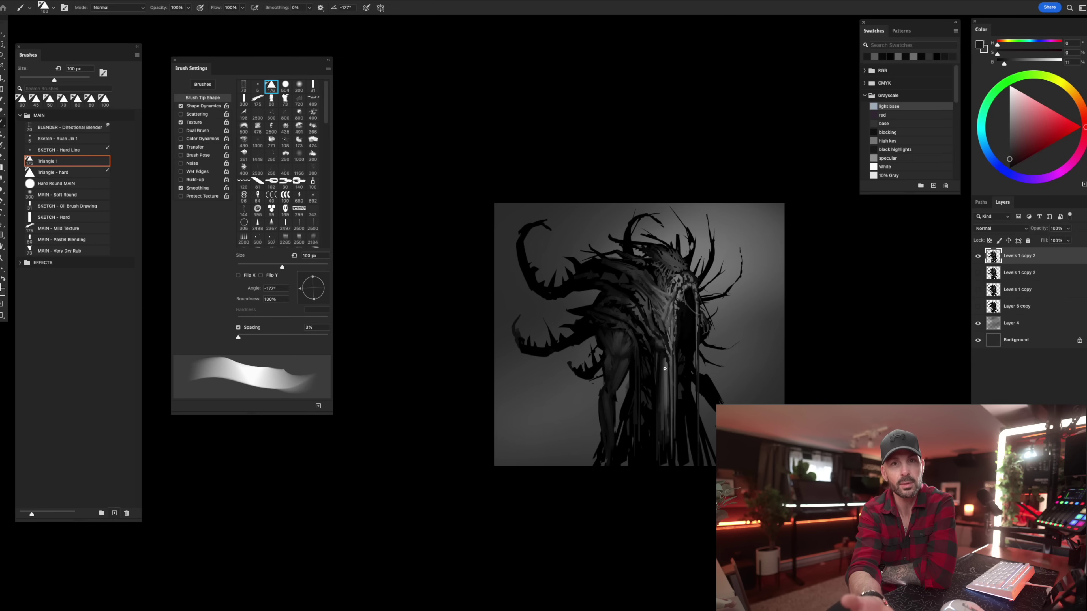
key("bracketleft")
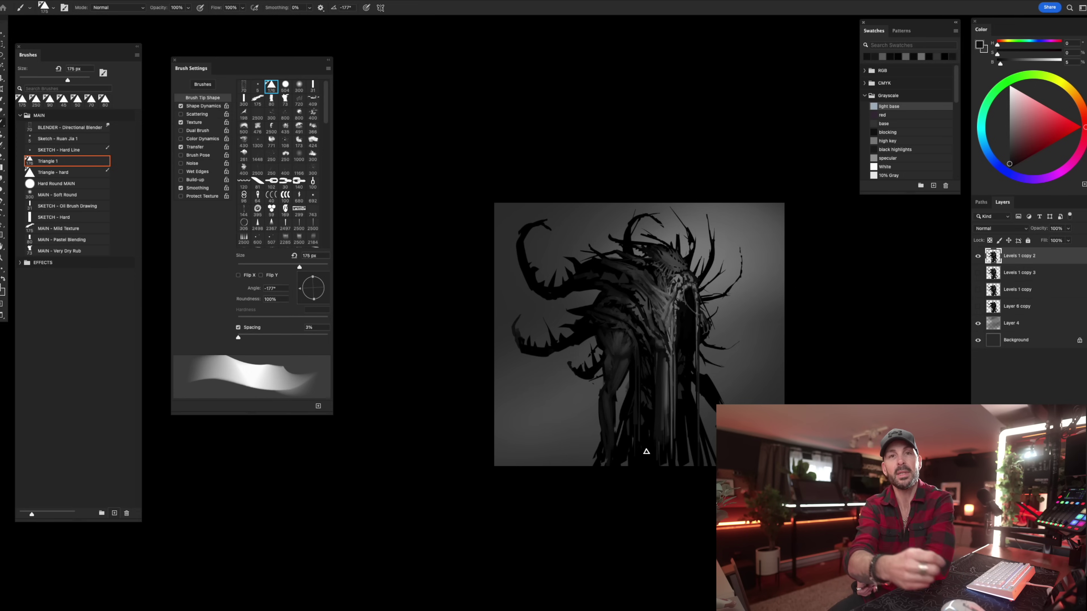
Sample a near-black below the hood and darken the central fold, reducing the brush to 125 px and smaller.
left_click(663, 354, "alt")
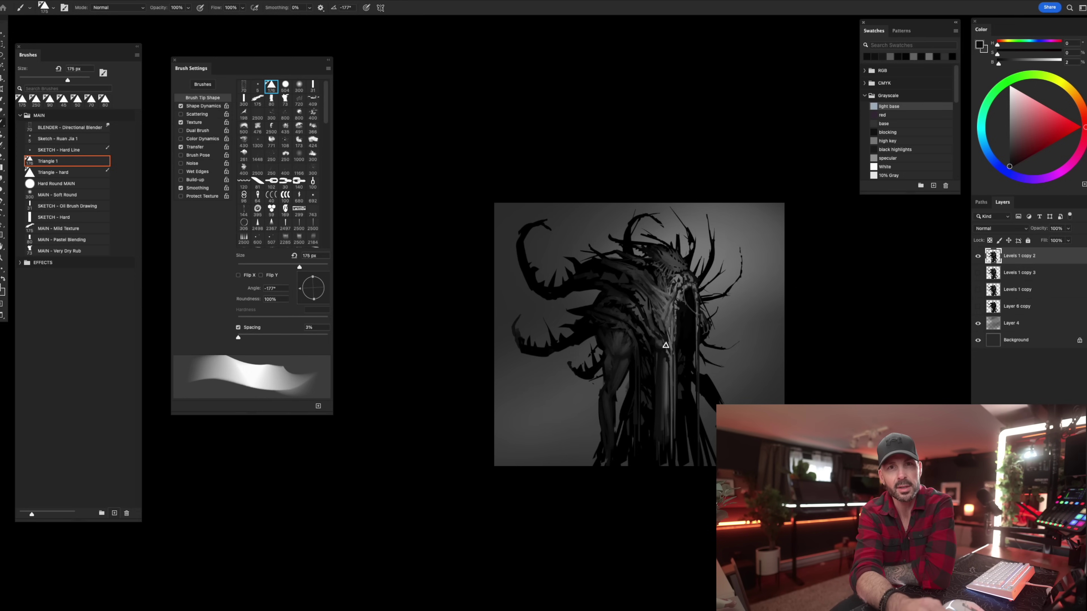
key("bracketleft")
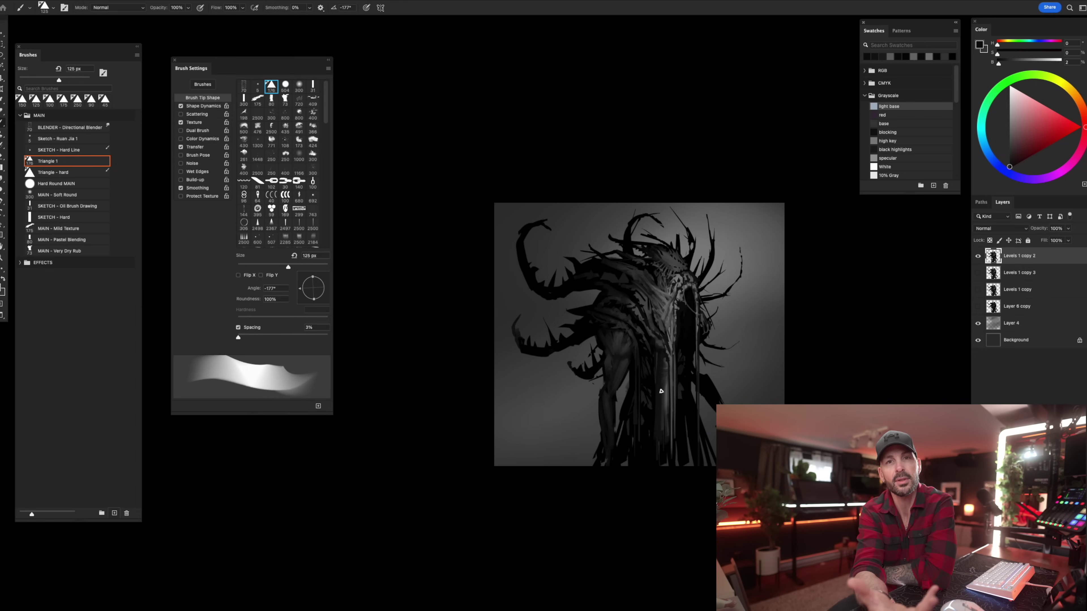
key("bracketleft")
key("bracketleft")
Sample tones on both sides of the fold and darken the lower cloak with a 125 px brush.
left_click(676, 363, "alt")
key("bracketleft")
key("bracketleft")
key("bracketright")
key("bracketright")
left_click(655, 374, "alt")
key("bracketright")
key("bracketright")
key("bracketright")
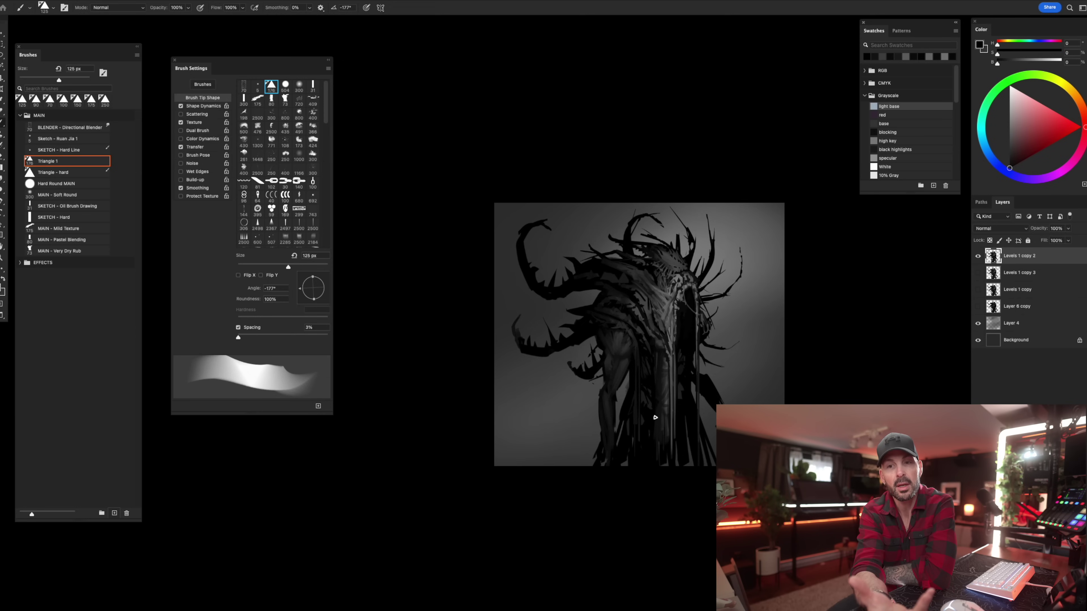
Blend the cloak's central fold with near-blacks sampled along it, using a brush of about 90 px.
left_click(661, 382, "alt")
key("bracketleft")
key("bracketleft")
key("bracketleft")
left_click(657, 387, "alt")
key("bracketright")
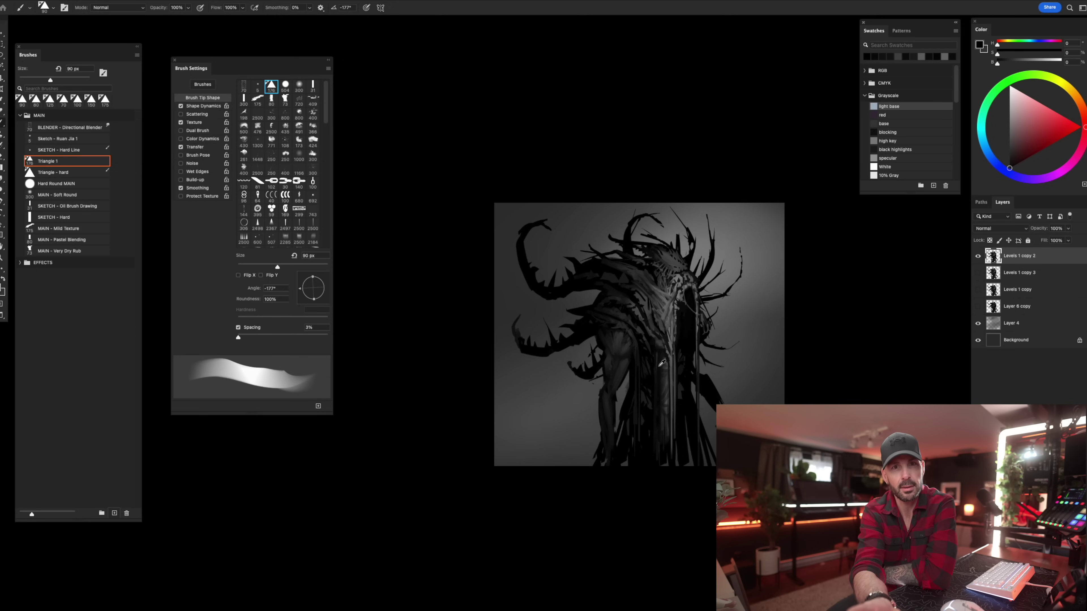
left_click(656, 409, "alt")
key("bracketright")
Sample tones below the hood and at its opening, and refine the fold's edge with a much smaller brush.
left_click(661, 359, "alt")
key("bracketleft")
left_click(683, 319, "alt")
key("bracketleft")
key("bracketleft")
key("bracketleft")
key("bracketleft")
key("bracketleft")
key("bracketleft")
key("bracketright")
Sample tones at the top of the fold and darken the area with a 60 px brush.
left_click(670, 359, "alt")
key("bracketright")
left_click(662, 358, "alt")
key("bracketright")
key("bracketright")
key("bracketright")
key("bracketright")
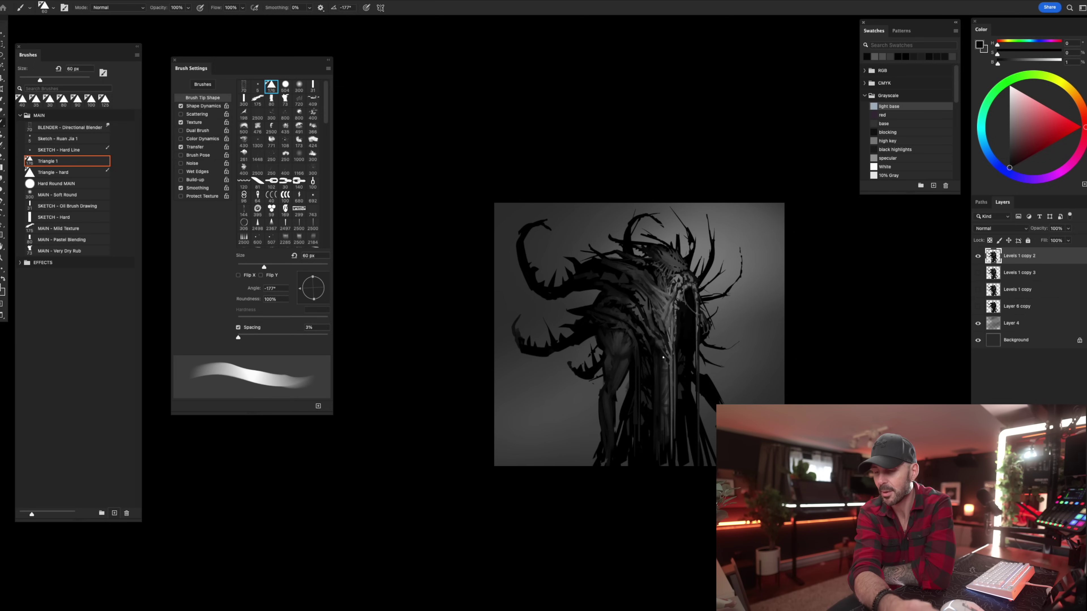
Paint a short stroke where the hood meets the fold and add a sampled lighter grey at 35 px.
left_click(667, 361, "alt")
left_click(667, 353, "alt")
key("bracketleft")
key("bracketleft")
left_click_drag(663, 341, 669, 356)
left_click(669, 349, "alt")
key("bracketleft")
key("bracketleft")
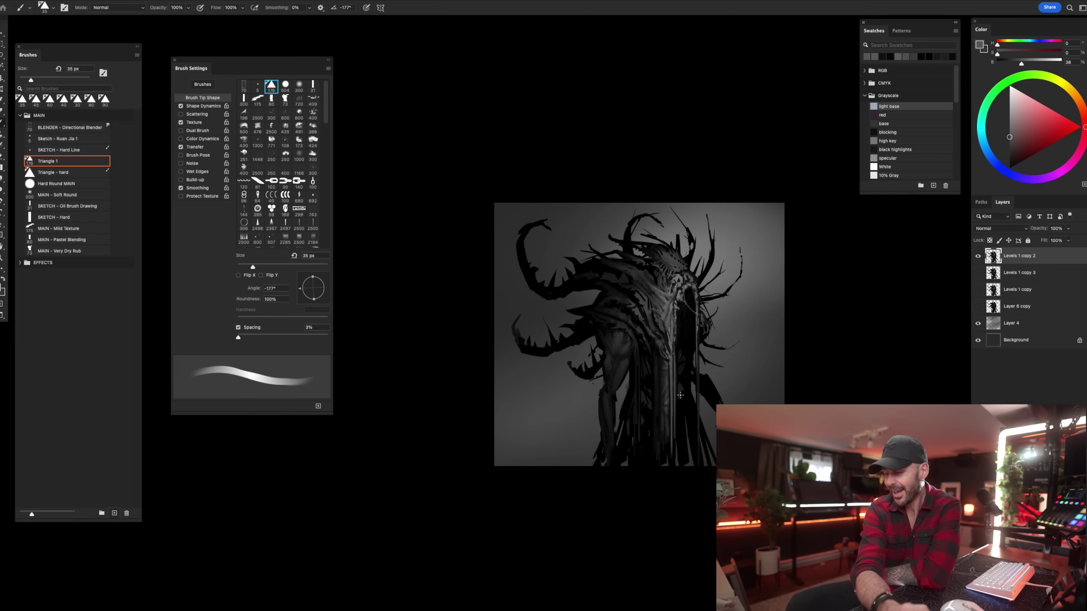
Sample a grey from the hood's lower edge and detail the drapery there with a 40 px brush.
left_click(659, 341, "alt")
key("bracketleft")
key("bracketright")
key("bracketright")
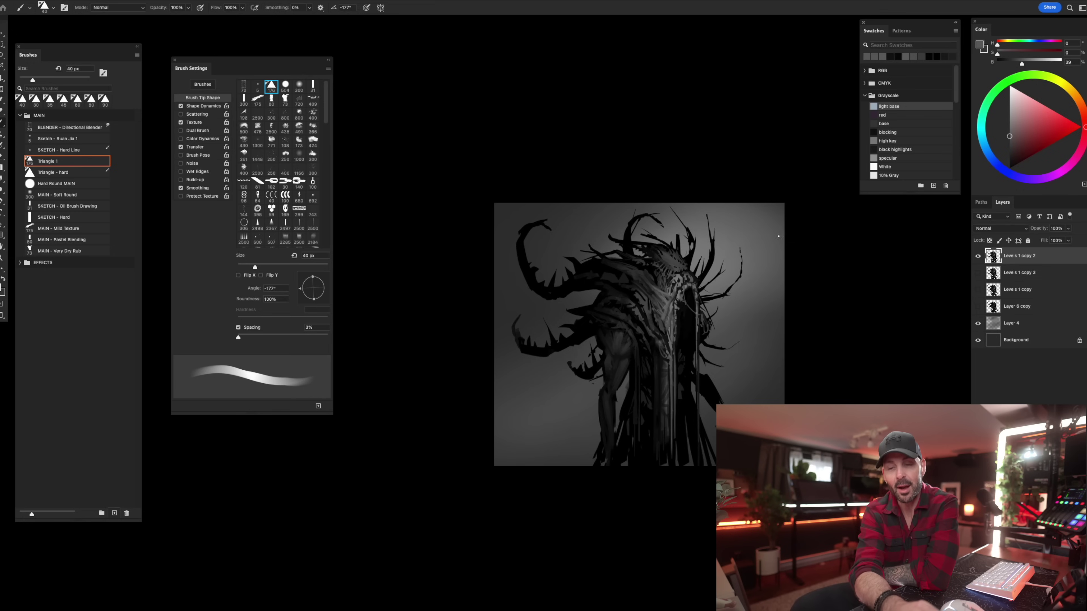
Shade the gaps along the hood's lower edge with sampled dark tones, enlarging the brush to 60 px.
left_click(663, 345, "alt")
key("bracketright")
left_click(657, 337, "alt")
key("bracketright")
key("bracketright")
key("bracketright")
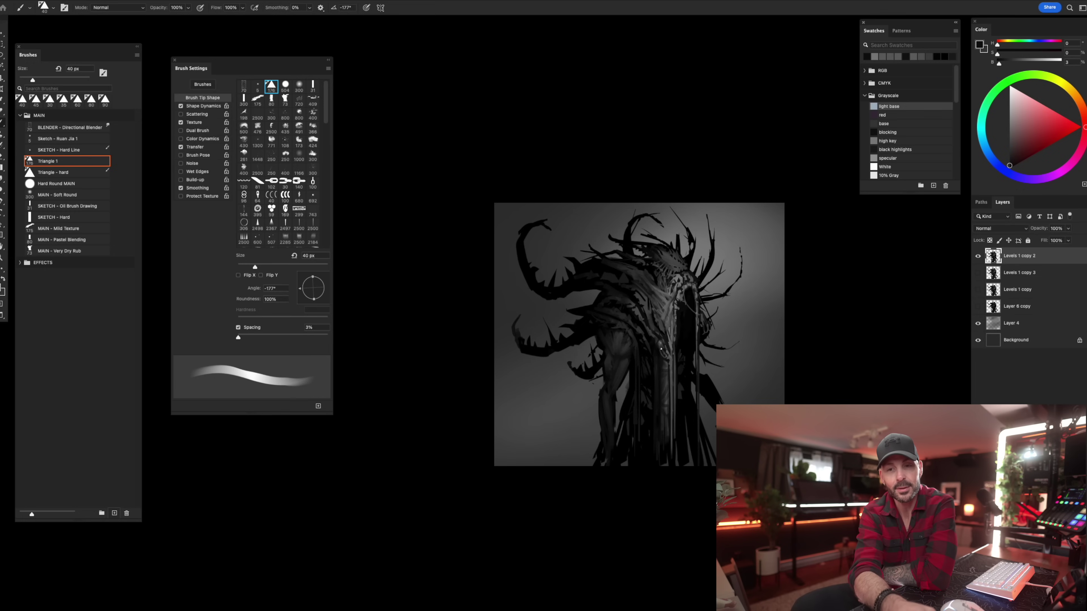
left_click(668, 344, "alt")
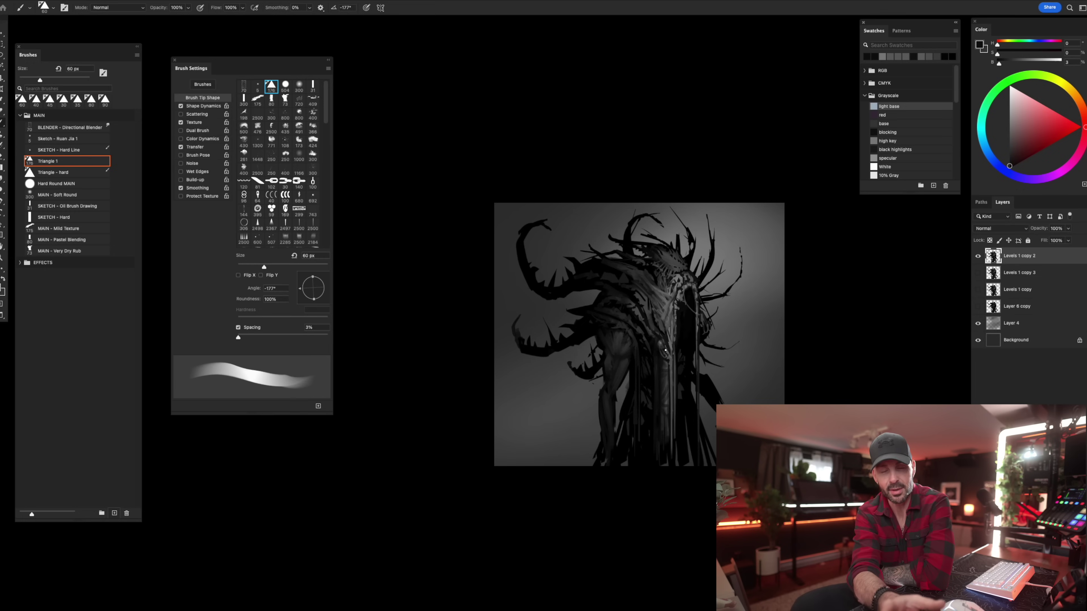
Refine the shadows under the hood's lower edge with sampled near-blacks and a 70 px brush.
left_click(659, 347, "alt")
key("bracketright")
left_click(658, 339, "alt")
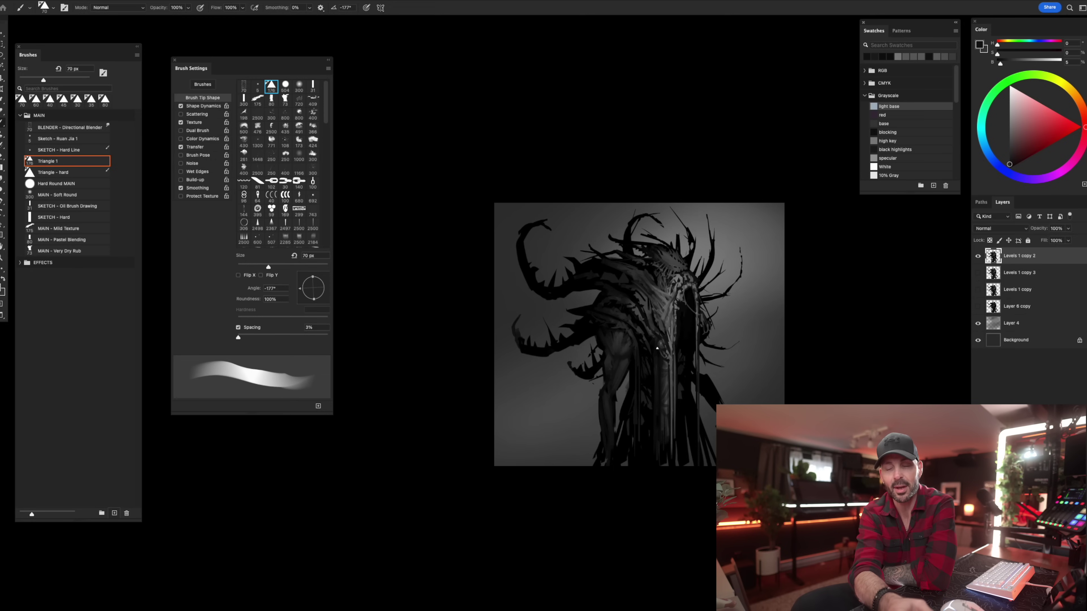
left_click(668, 355, "alt")
key("bracketleft")
left_click(658, 350, "alt")
key("bracketright")
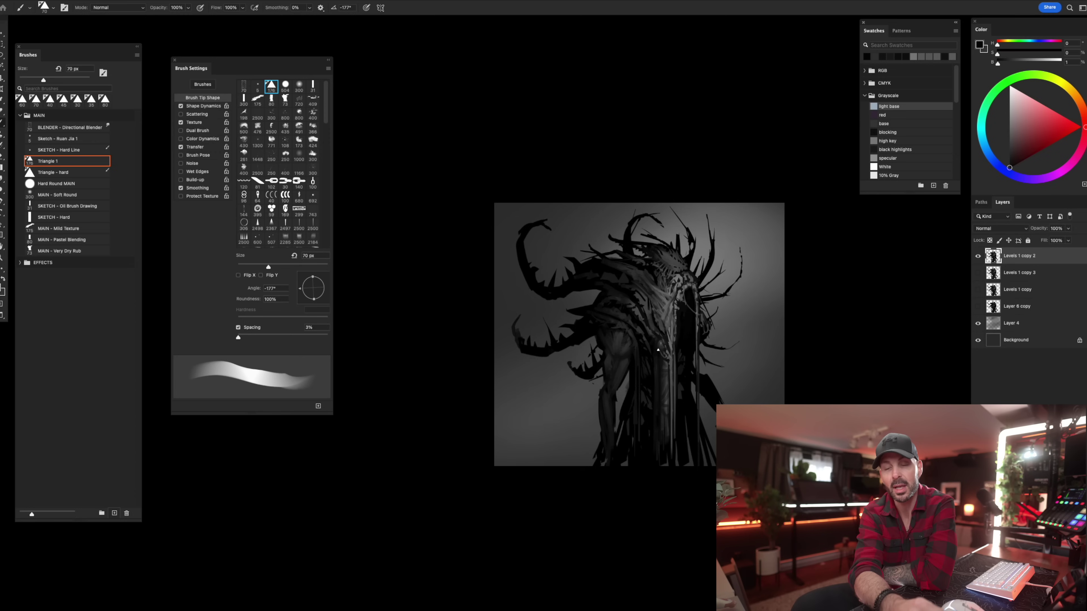
Paint fine strokes around the bright central fold and the hood's lower edge with sampled tones and a smaller brush.
left_click(673, 330, "alt")
key("bracketleft")
key("bracketleft")
left_click(665, 342, "alt")
key("bracketleft")
key("bracketleft")
left_click(675, 302, "alt")
key("bracketleft")
key("bracketright")
key("bracketright")
Sample a tone from the drapery beside the hood's lower edge and detail its narrow folds with a reduced brush.
left_click(653, 334, "alt")
key("bracketleft")
key("bracketleft")
key("bracketleft")
key("bracketright")
Shade the gaps where the central fold meets the hood's lower edge with sampled tones, enlarging the brush.
left_click(665, 340, "alt")
key("bracketright")
key("bracketright")
key("bracketright")
left_click(661, 336, "alt")
key("bracketright")
key("bracketright")
key("bracketright")
Sample a tone from the middle of the hood's side and add thin streaks with a much smaller brush.
left_click(651, 306, "alt")
key("bracketleft")
key("bracketleft")
key("bracketleft")
key("bracketleft")
key("bracketleft")
Darken the recesses down the hood's side with sampled tones, enlarging the brush to 90 px.
left_click(648, 314, "alt")
key("bracketright")
key("bracketright")
key("bracketright")
left_click(652, 327, "alt")
key("bracketright")
left_click(656, 333, "alt")
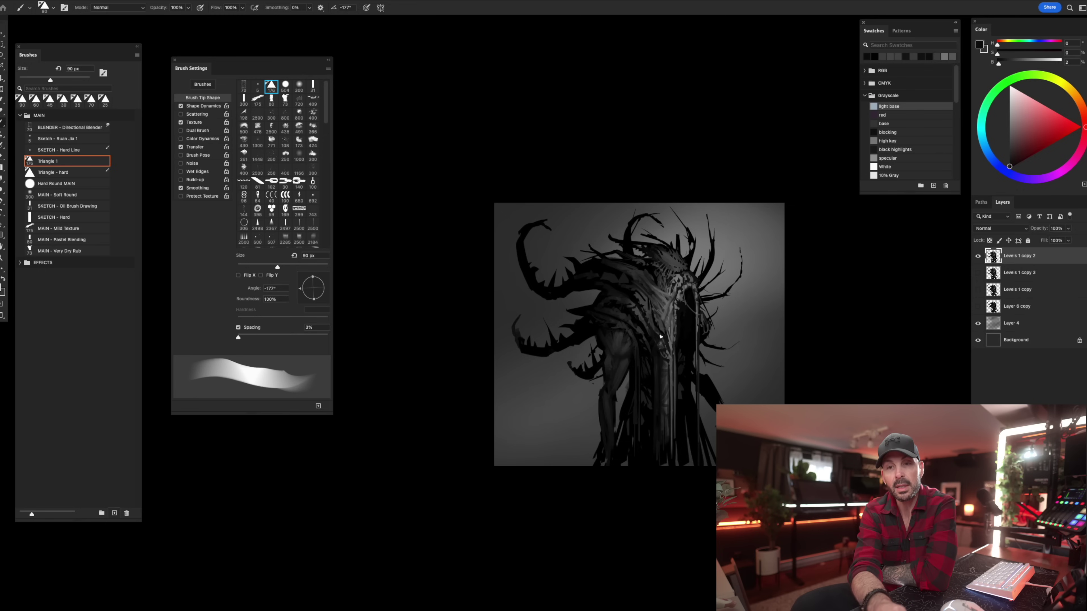
Sample a dark grey near the hood's lower edge and detail the folds there with a 45 px brush.
key("bracketleft")
key("bracketleft")
key("bracketleft")
left_click(658, 333, "alt")
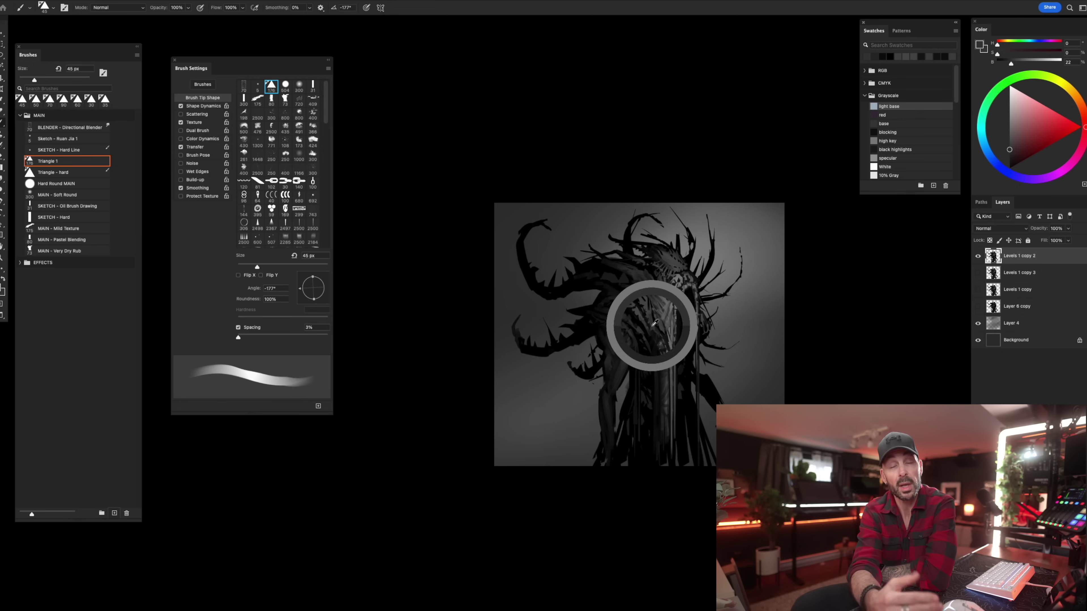
Shade the upper side of the hood with a near-black sampled at 80 px, reducing the brush for the edges.
left_click(652, 296, "alt")
key("bracketright")
key("bracketright")
key("bracketright")
key("bracketright")
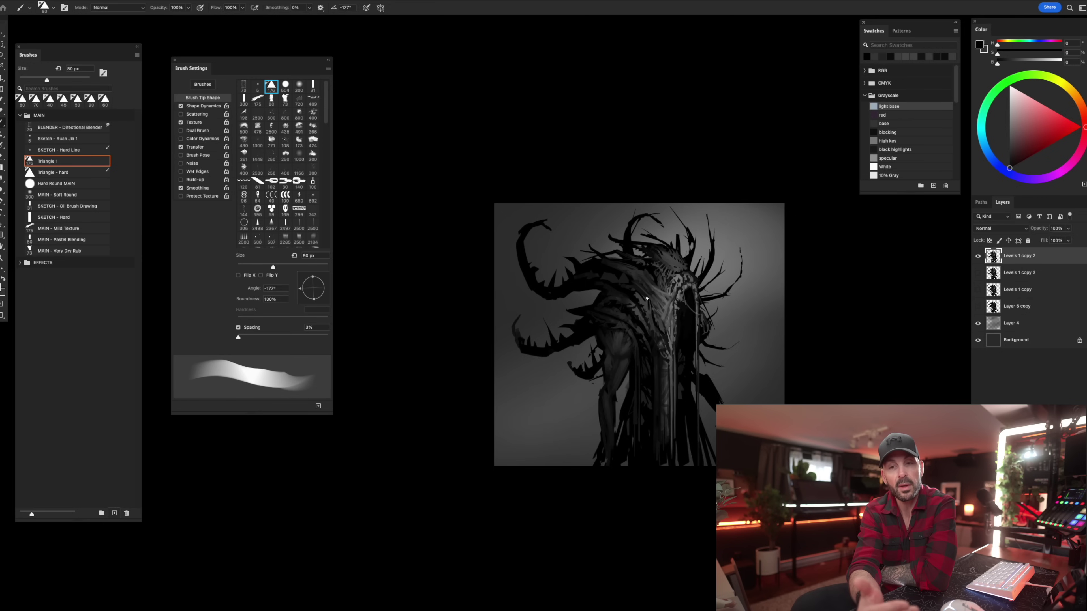
key("bracketleft")
key("bracketleft")
left_click(647, 295, "alt")
Sample a tone from the shoulder behind the hood and paint its ridges with varied brush sizes.
left_click(632, 275, "alt")
key("bracketright")
key("bracketright")
key("bracketright")
key("bracketleft")
key("bracketleft")
key("bracketleft")
key("bracketleft")
key("bracketleft")
Sample tones from the tentacle base, shoulder and hood edge and paint the ridges running between them.
left_click(597, 273, "alt")
left_click(635, 286, "alt")
key("bracketright")
left_click(662, 316, "alt")
key("bracketright")
left_click(677, 303, "alt")
key("bracketright")
key("bracketleft")
Paint a short downward stroke on the hood beside its dark opening with a sampled tone and smaller brush.
left_click(666, 310, "alt")
key("bracketleft")
left_click(666, 308, "alt")
left_click(665, 307, "alt")
key("bracketleft")
left_click_drag(670, 299, 667, 316)
Vary the brush size while refining the streaks on the hood beside its dark opening.
key("bracketright")
key("bracketleft")
key("bracketright")
key("bracketright")
key("bracketleft")
key("bracketright")
key("bracketright")
key("bracketleft")
key("bracketleft")
key("bracketleft")
Refine the folds on the middle of the hood's side with sampled tones, reducing the brush to 60 px.
left_click(651, 300, "alt")
key("bracketright")
key("bracketright")
key("bracketright")
key("bracketright")
left_click(653, 307, "alt")
key("bracketleft")
key("bracketleft")
key("bracketleft")
key("bracketleft")
key("bracketleft")
key("bracketleft")
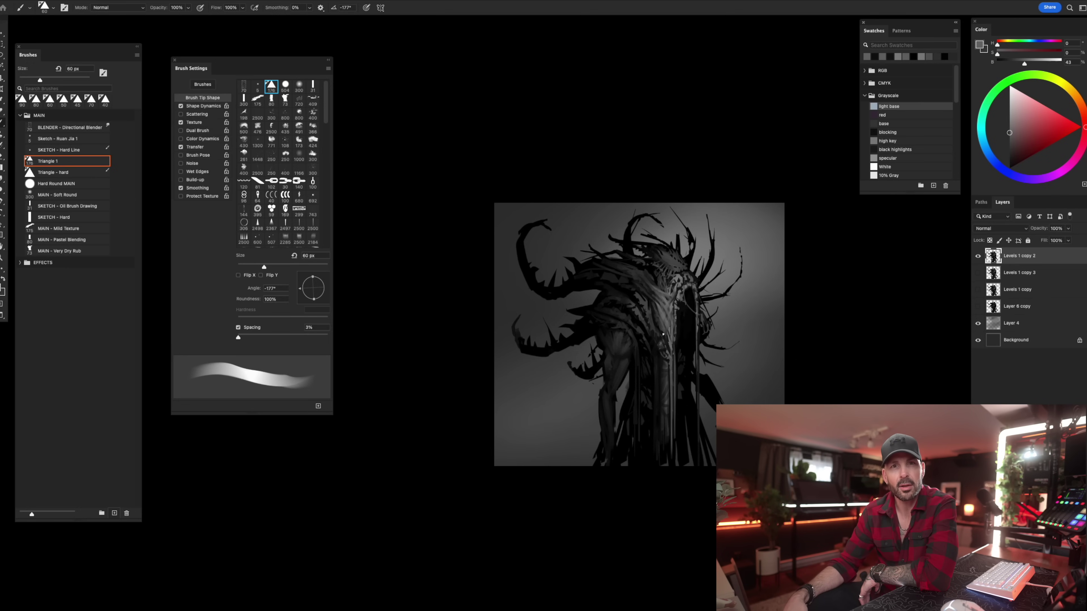
Sample tones across the hood's side and shoulder and detail their ridges with a 35 px brush.
key("bracketright")
left_click(654, 313, "alt")
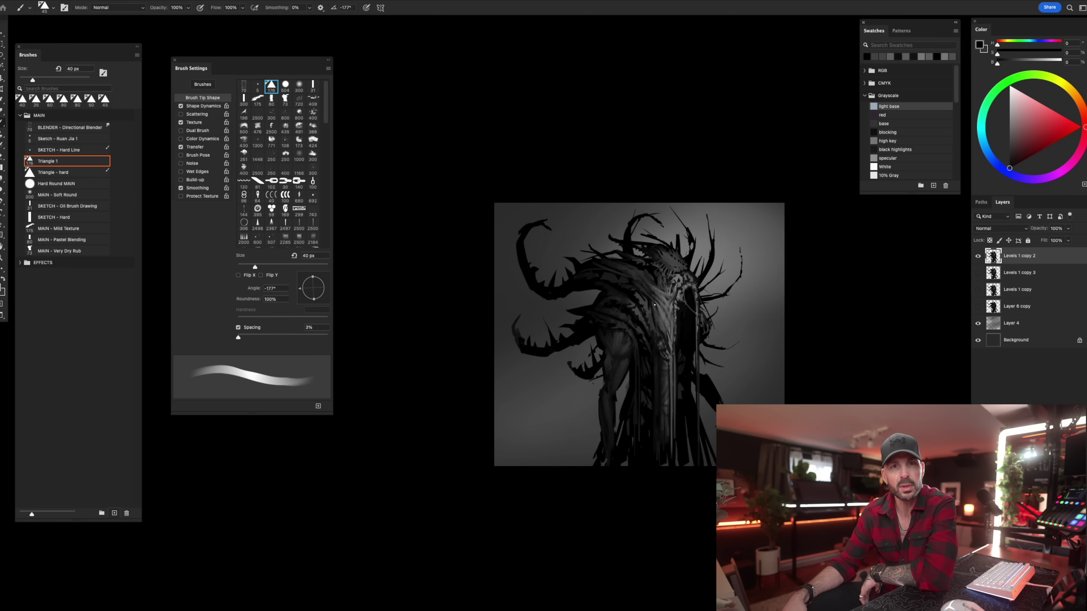
key("bracketleft")
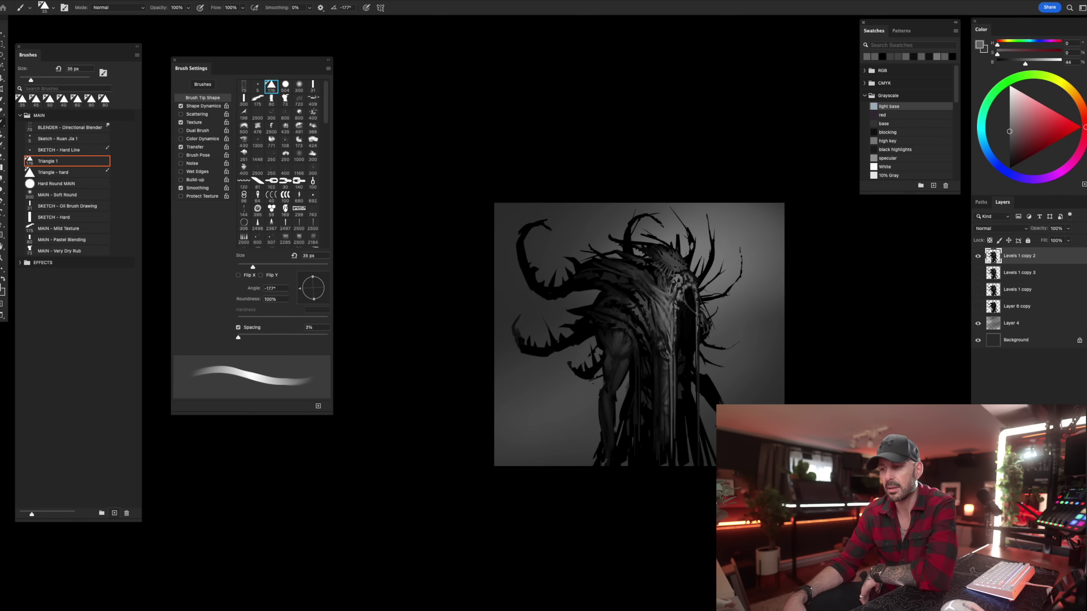
left_click(635, 291, "alt")
left_click(655, 304, "alt")
Add thin streaks to the hood's side with sampled greys and a 25 px brush.
key("bracketleft")
key("bracketleft")
key("bracketleft")
left_click(659, 303, "alt")
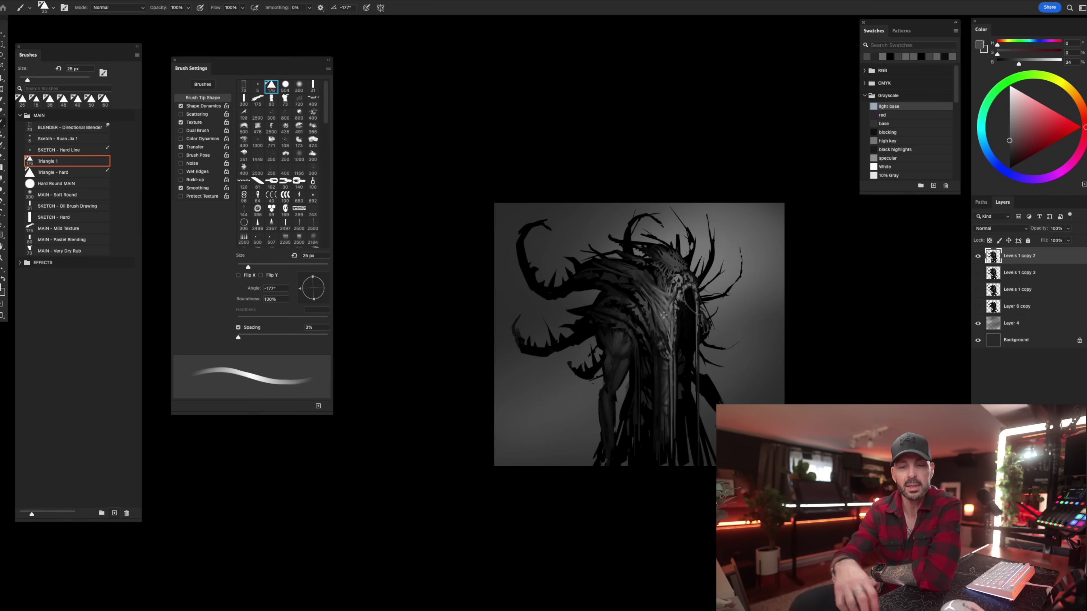
left_click(651, 307, "alt")
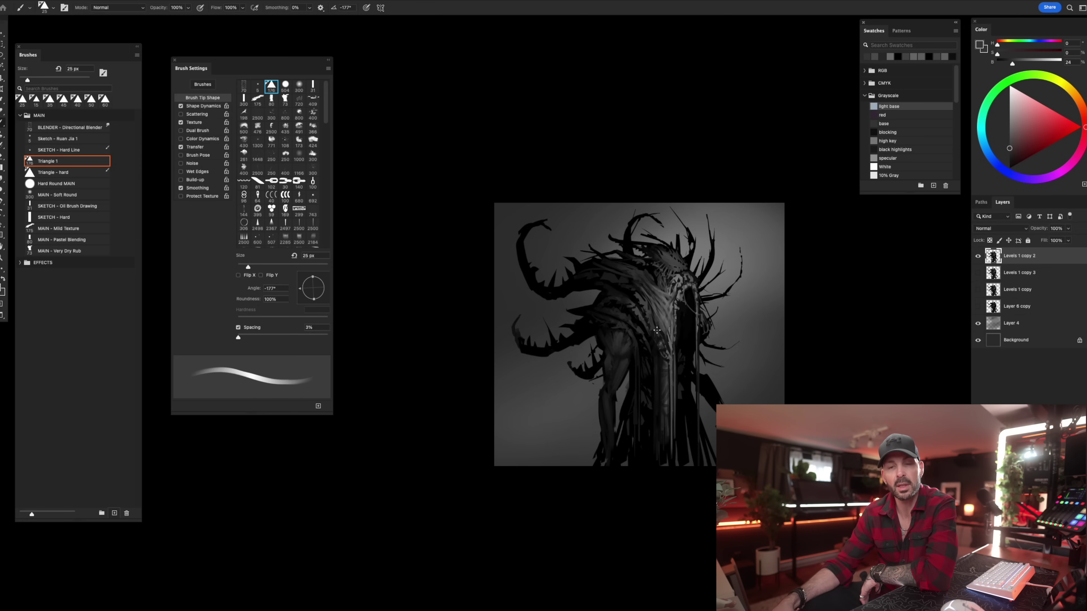
Darken the gaps between the shoulder and the hood with sampled tones, enlarging the brush to 80 px.
left_click(670, 300, "alt")
key("bracketright")
key("bracketright")
key("]")
key("]")
left_click_drag(644, 315, 627, 290)
left_click(640, 301, "alt")
key("]")
key("]")
left_click(635, 278, "alt")
key("[")
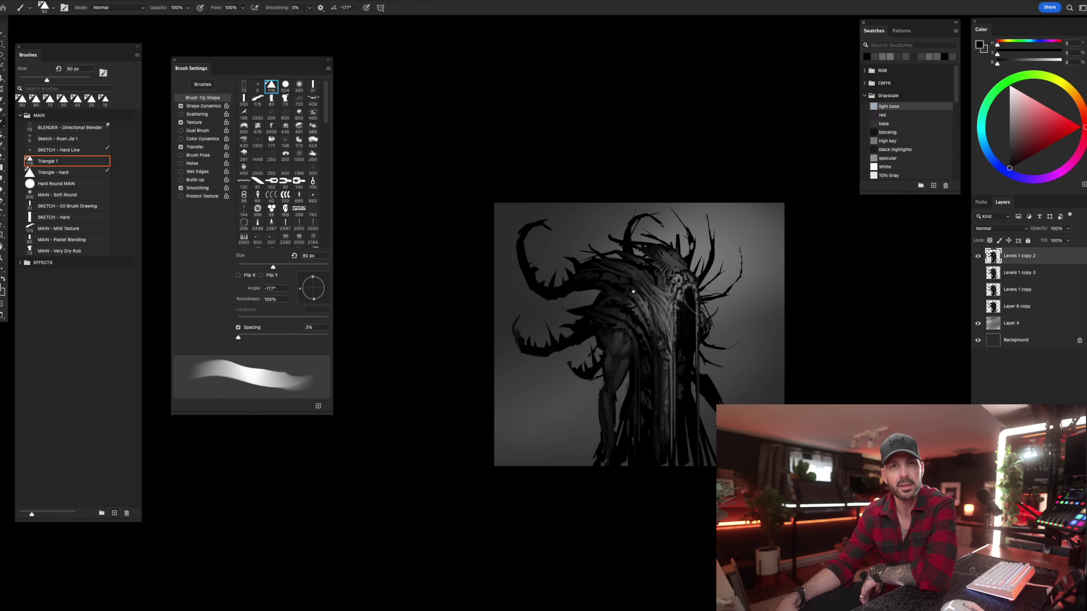
Sample a dark grey between the shoulder and hood and paint the drapery folds, reducing the brush to 40 px.
key("bracketleft")
key("bracketleft")
key("bracketleft")
left_click(640, 295, "alt")
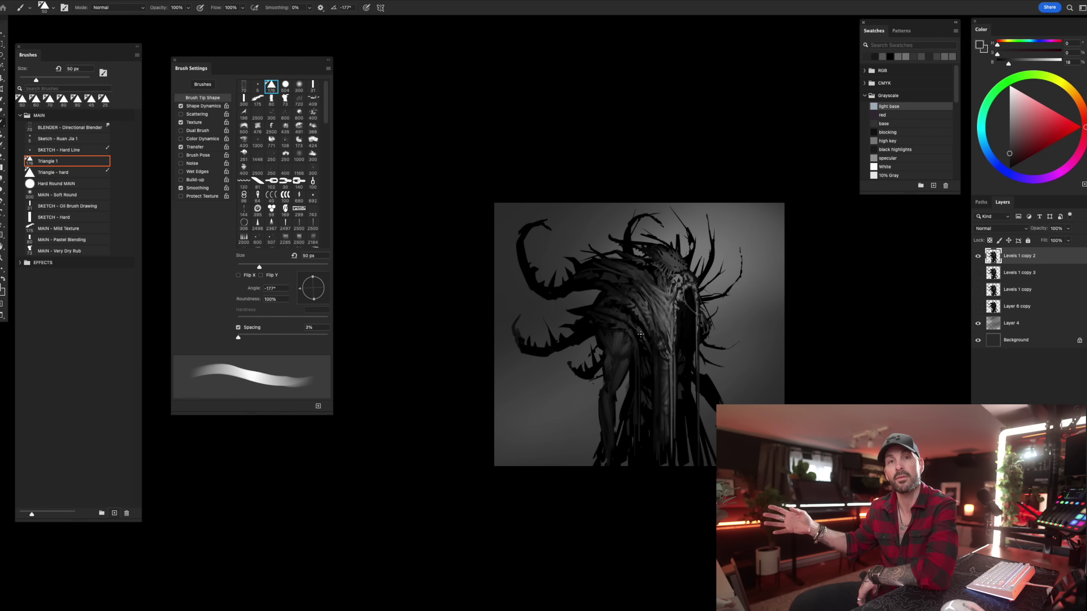
key("bracketleft")
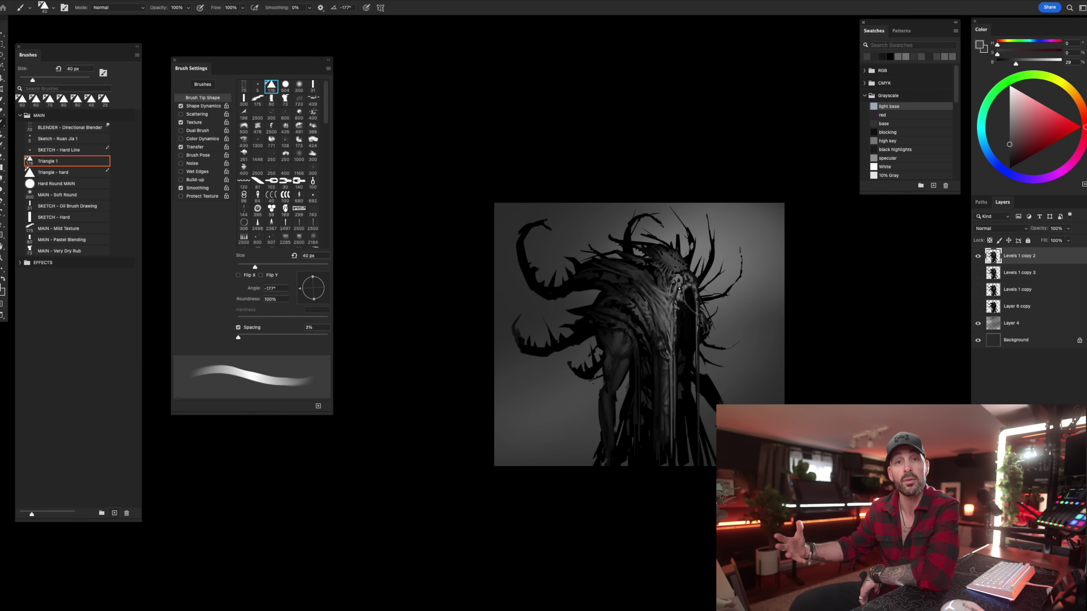
Sample a lighter grey from the hood's front edge and detail the rim of its opening, reducing the brush to 25 px.
left_click(682, 285, "alt")
left_click(680, 294, "alt")
key("bracketleft")
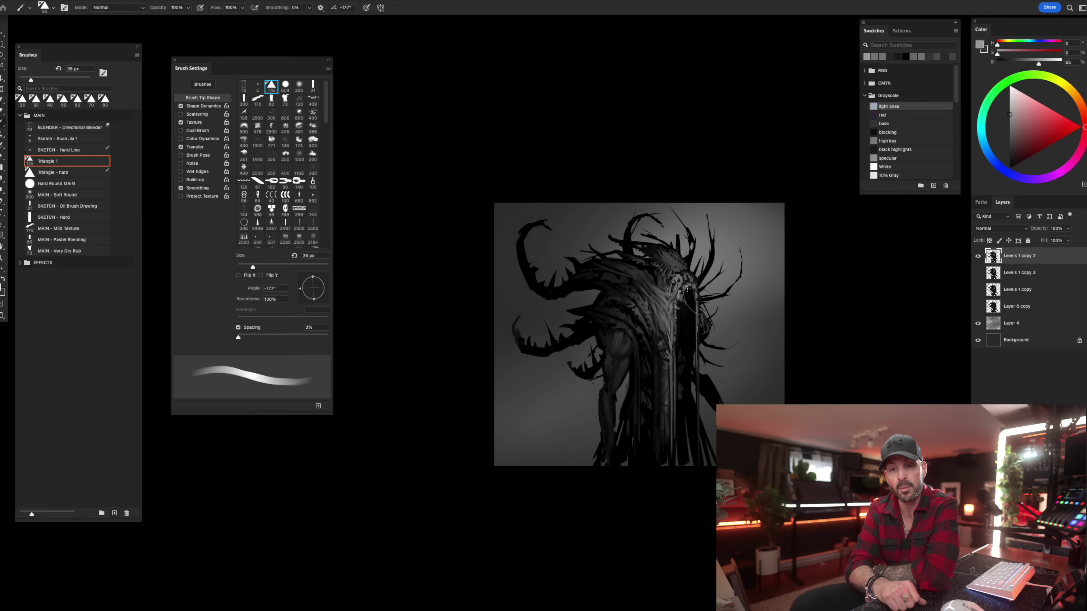
key("bracketleft")
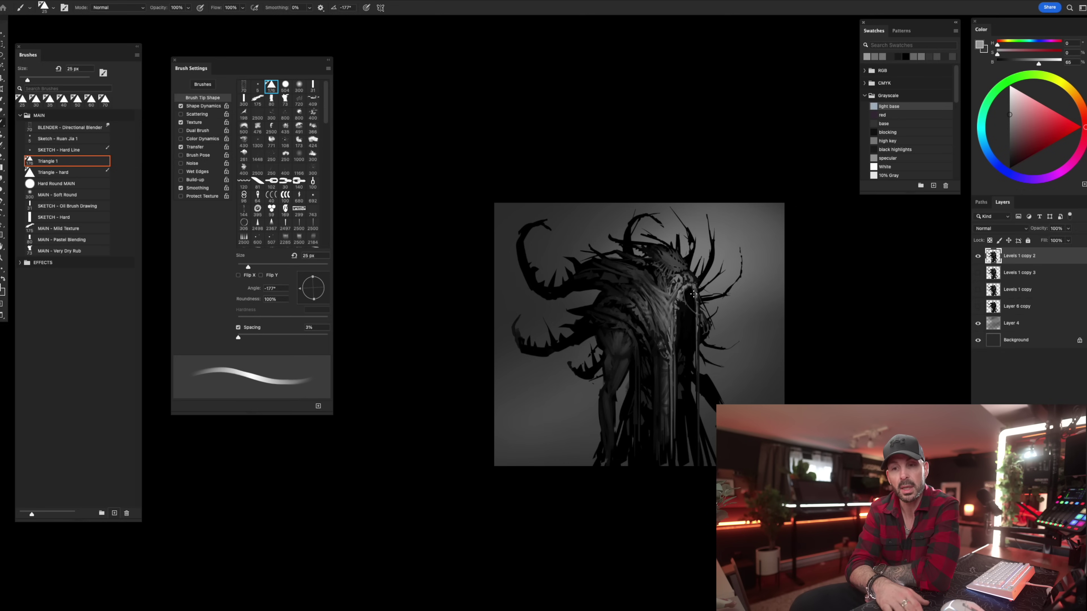
Switch to near-black and darken inside the hood's opening and the folds beneath it, starting at 35 px.
key("bracketright")
key("bracketright")
key("d")
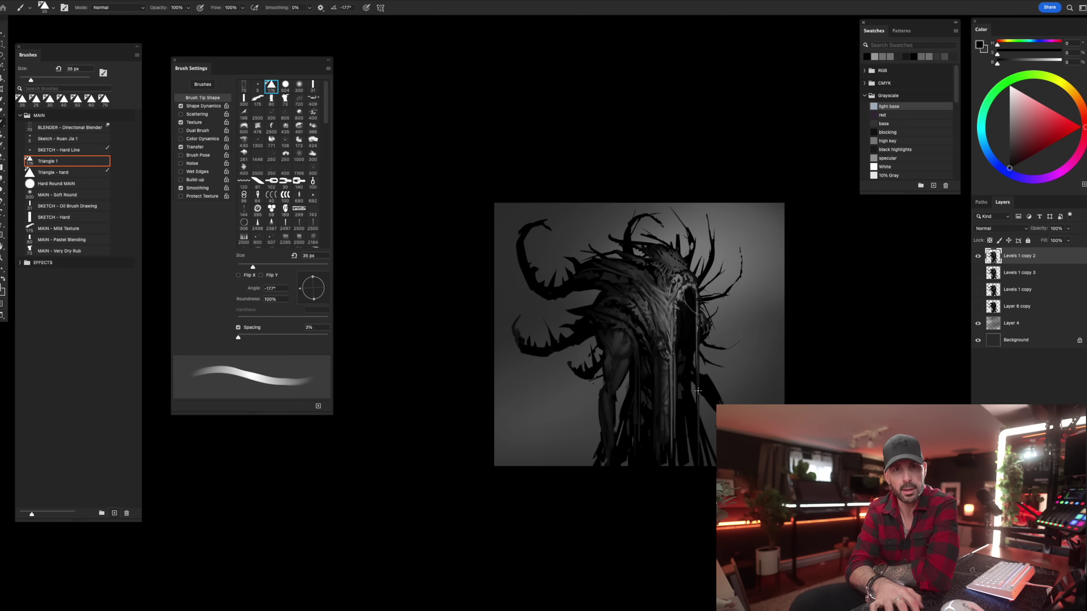
key("bracketright")
key("bracketright")
key("bracketright")
key("bracketright")
key("bracketleft")
Sample tones at the far rim of the hood's opening and shade along it with near-black at 125 px.
left_click(698, 289, "alt")
key("bracketleft")
key("bracketleft")
left_click(696, 298, "alt")
key("bracketright")
key("bracketright")
key("bracketright")
key("bracketright")
key("bracketright")
key("bracketright")
key("bracketright")
key("bracketright")
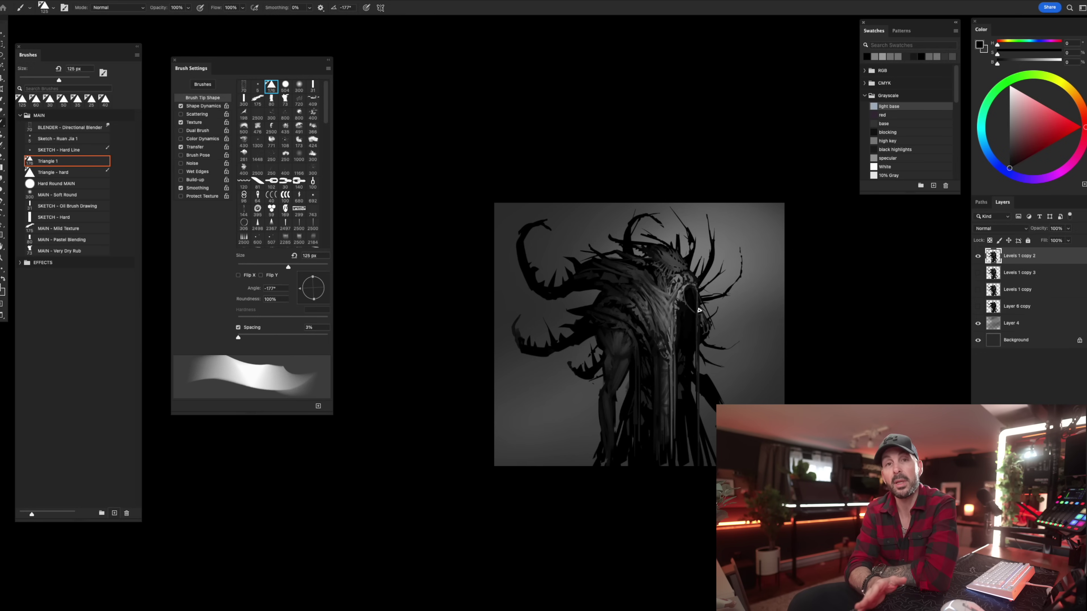
Sample a mid grey from the opening's far rim and paint its thin edge with a 45 px brush.
left_click(698, 296, "alt")
key("bracketleft")
key("bracketleft")
key("bracketleft")
key("bracketleft")
key("bracketleft")
key("bracketleft")
key("bracketleft")
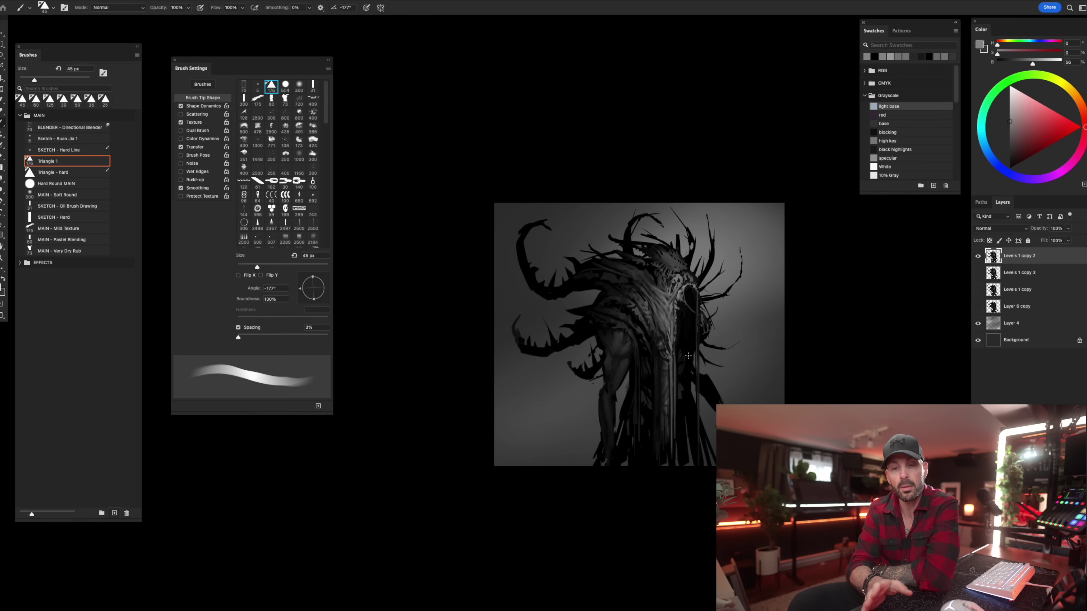
Flip the canvas horizontally and shade the hood's opening with a sampled near-black and a 90 px brush.
key("F1")
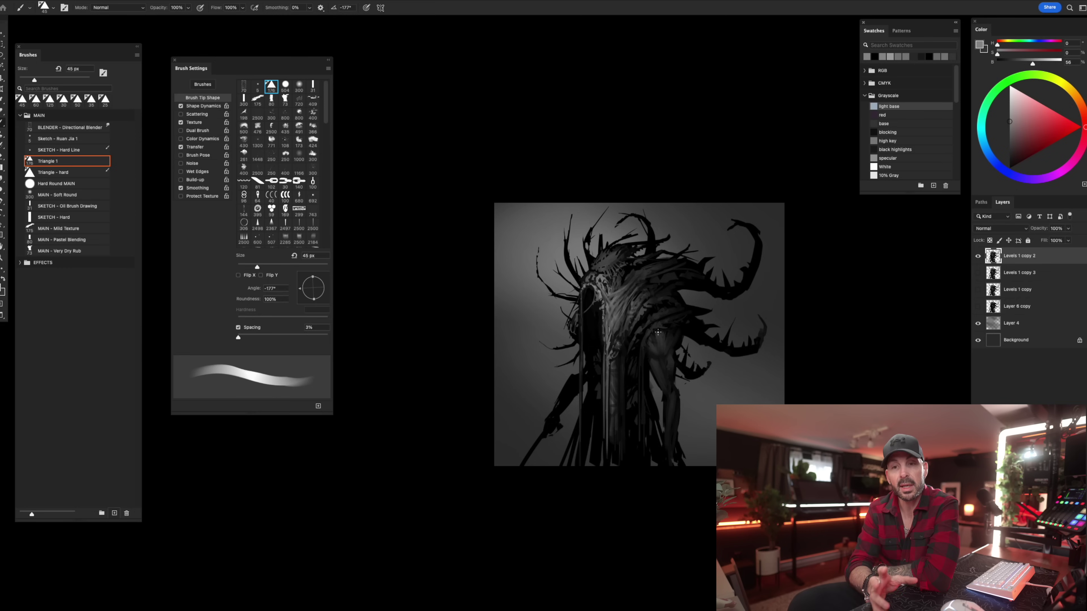
left_click(599, 301, "alt")
key("bracketright")
key("bracketright")
key("bracketright")
key("bracketright")
key("bracketright")
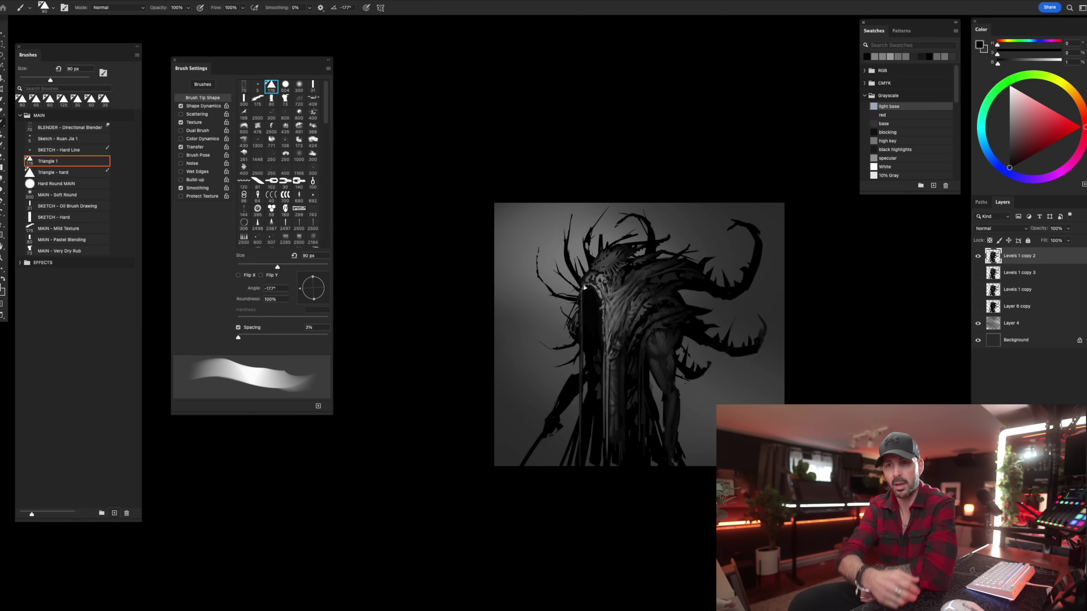
Sample a mid grey beside the hood's opening and paint its thin near edge with a 50 px brush.
left_click(597, 295, "alt")
key("bracketleft")
key("bracketleft")
key("bracketleft")
key("bracketleft")
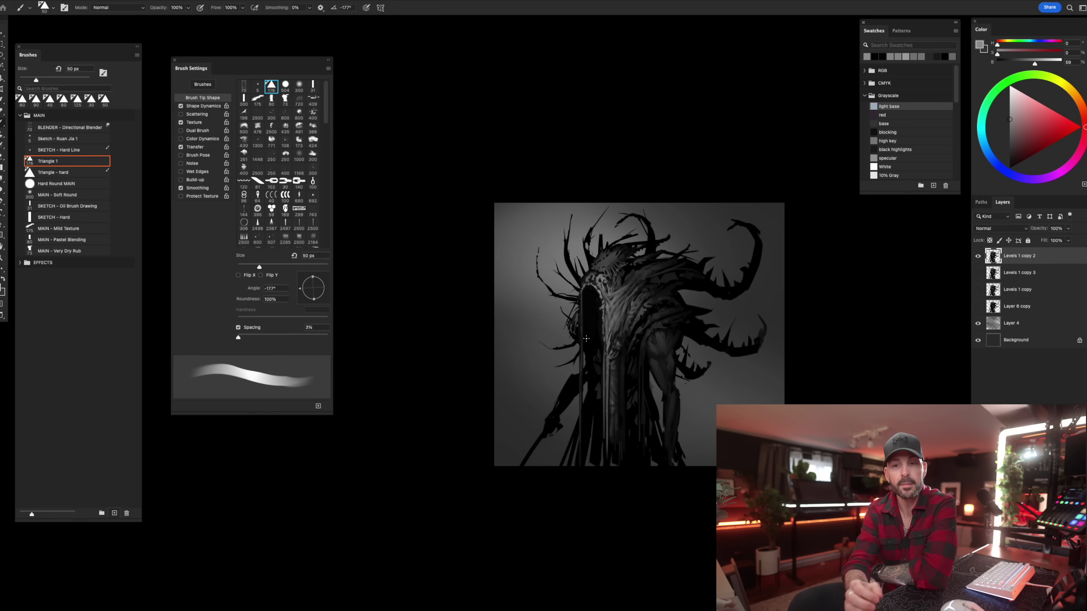
Sample dark tones around the top of the hood's opening and shade the brow above it with near-black at 70 px.
left_click(589, 277, "alt")
key("bracketright")
key("bracketright")
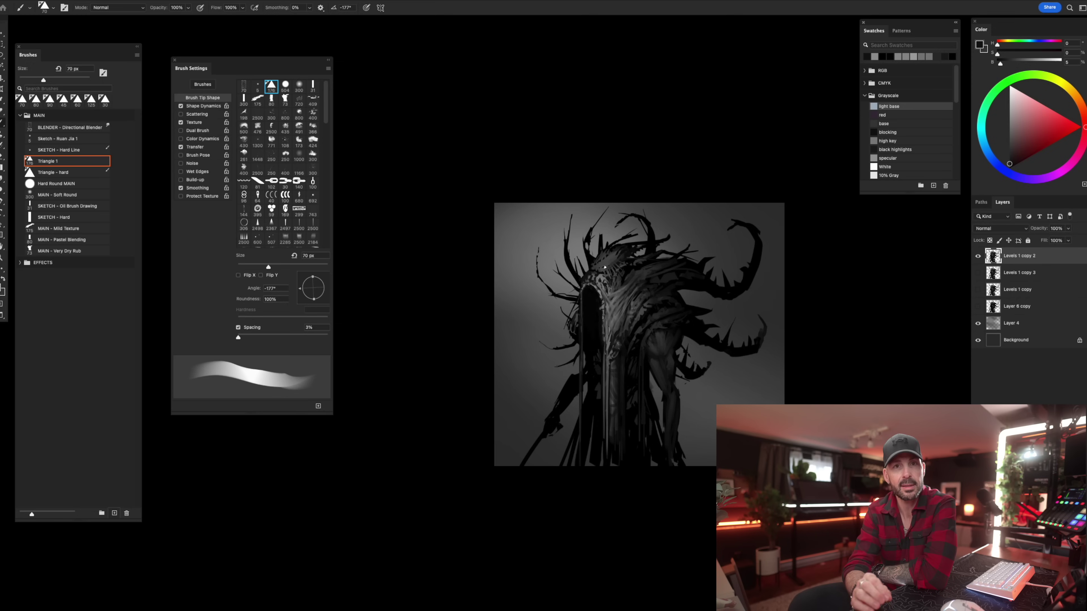
left_click(585, 276, "alt")
left_click(577, 276, "alt")
left_click(596, 260, "alt")
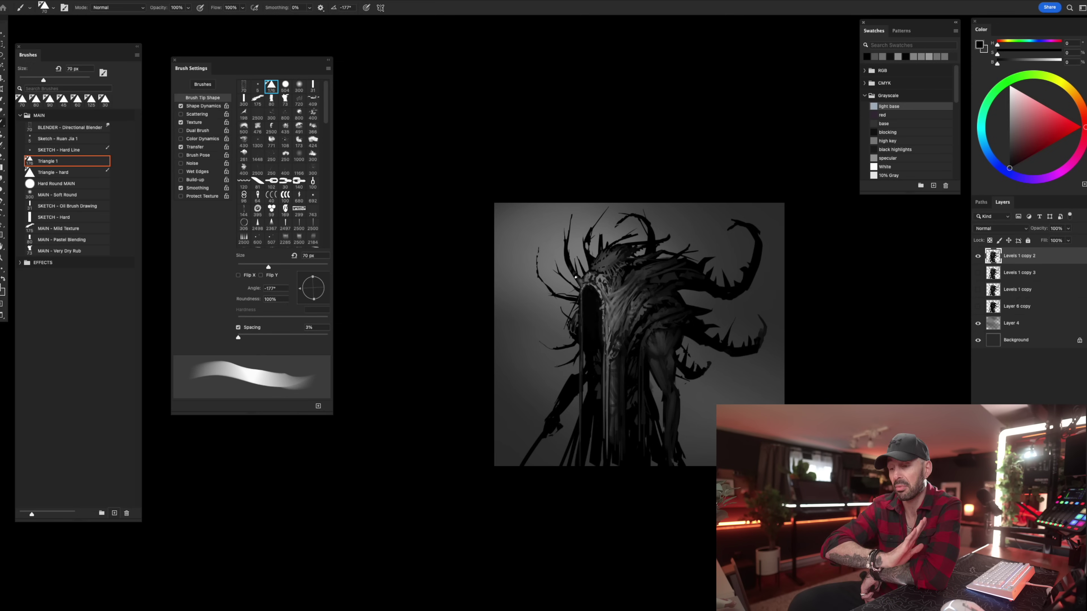
left_click(584, 284, "alt")
key("Tab")
key("Tab")
Sample dark tones beneath the shoulder and darken the folds beside the upper arm with near-black at 150 px.
left_click(657, 324, "alt")
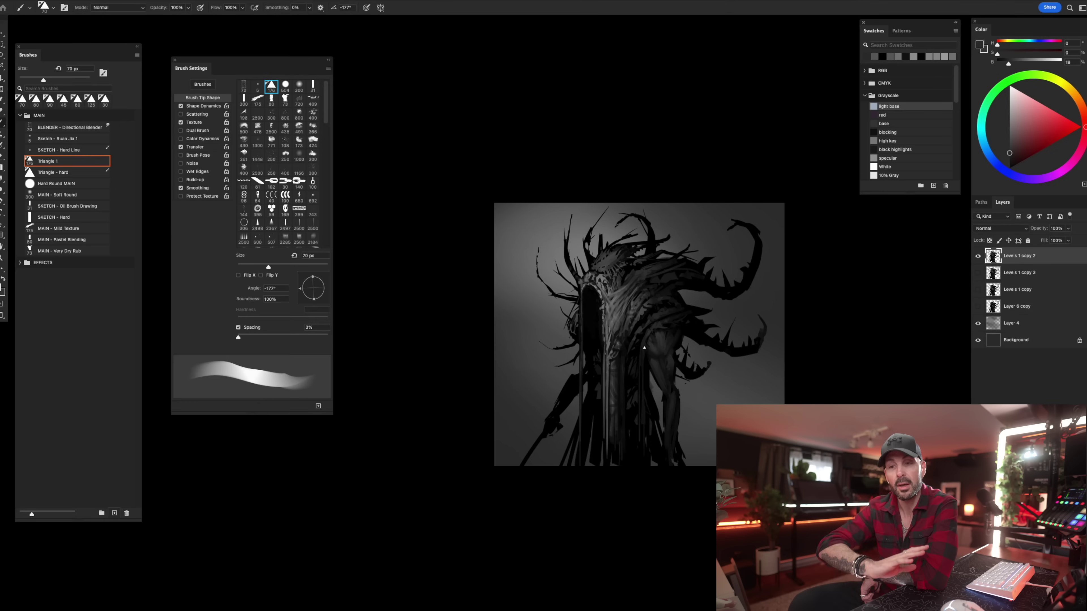
left_click(637, 345, "alt")
key("bracketright")
key("bracketright")
key("bracketright")
key("bracketright")
key("bracketright")
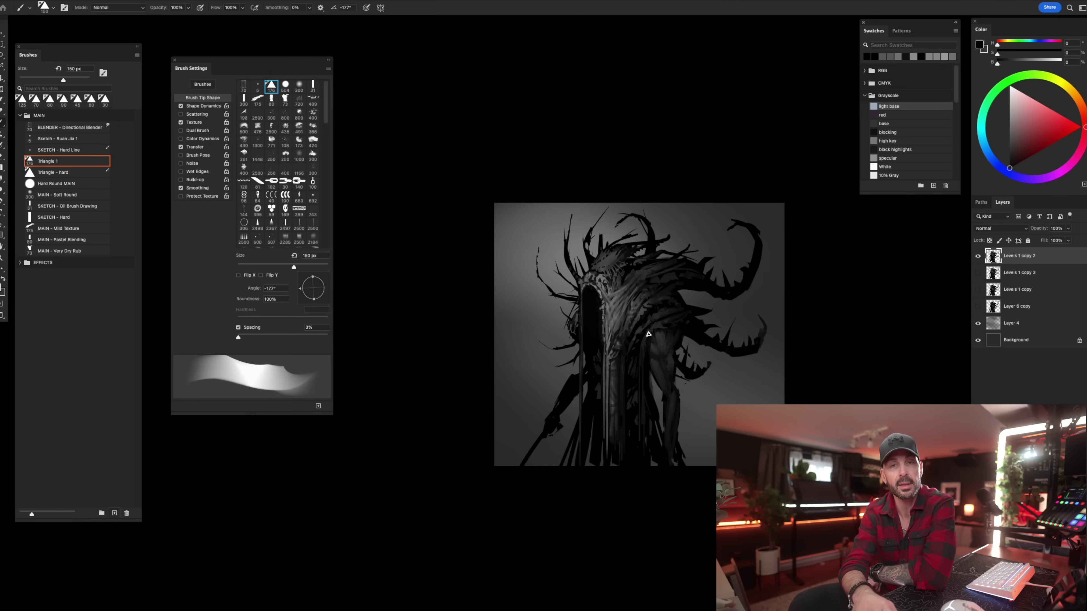
Sample a dark grey from the shoulder and paint a long cloak fold down beside the arm at 150 px.
left_click(662, 322, "alt")
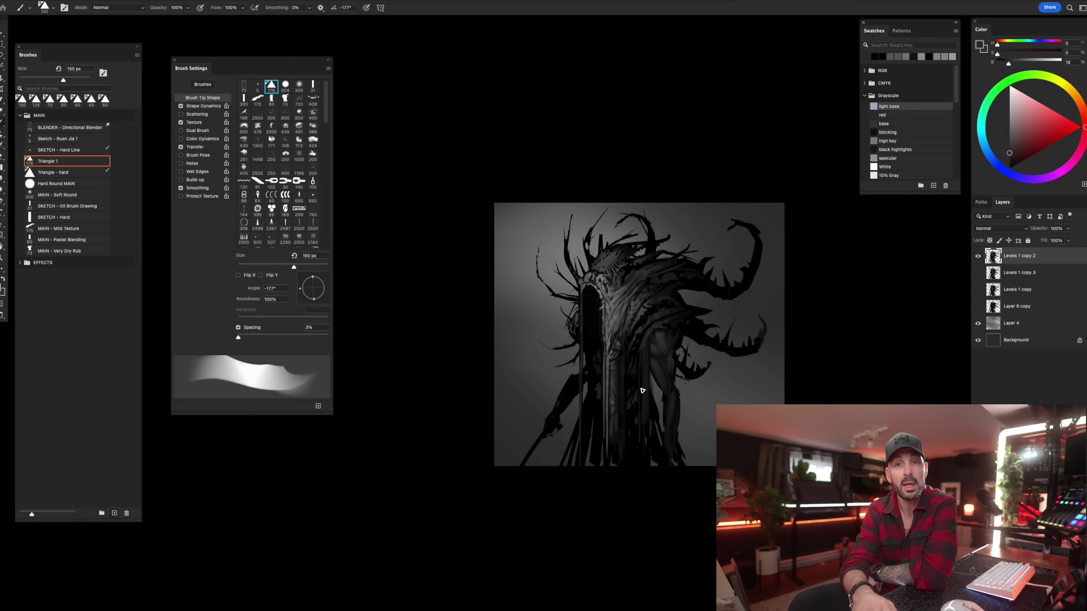
key("d")
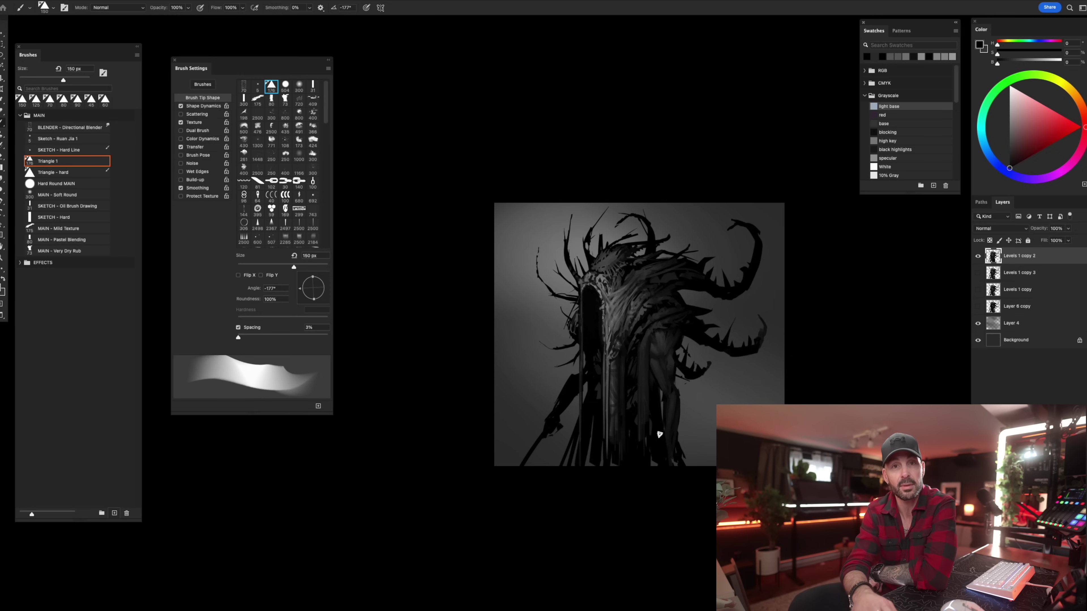
left_click(659, 398, "alt")
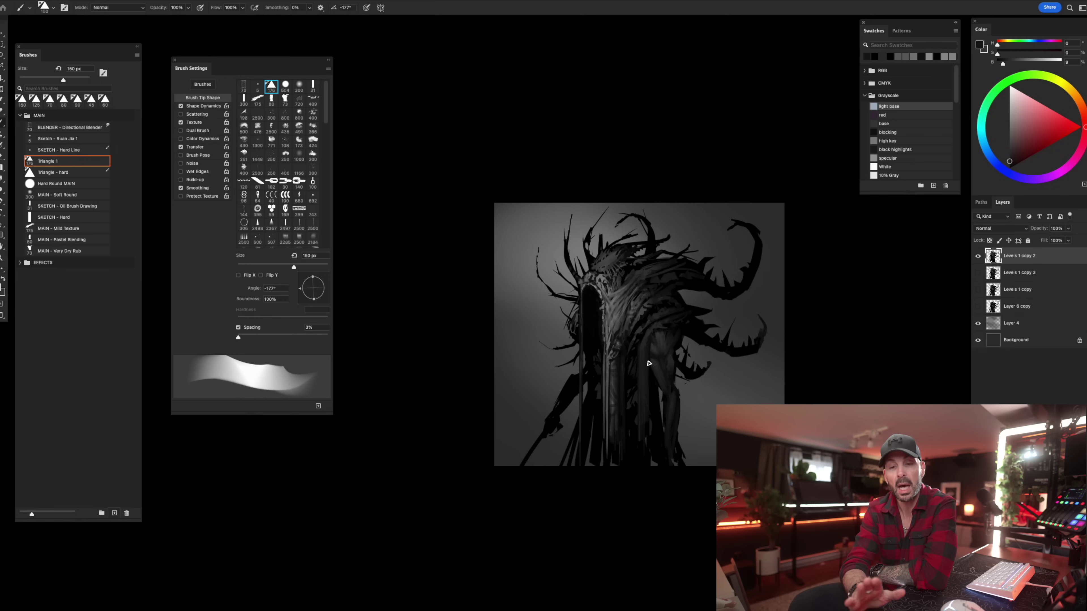
Sample near-black beside the new cloak fold and deepen the gaps around it with a 100 px brush.
left_click(637, 347, "alt")
left_click(644, 344, "alt")
key("bracketleft")
key("bracketleft")
key("bracketright")
key("bracketleft")
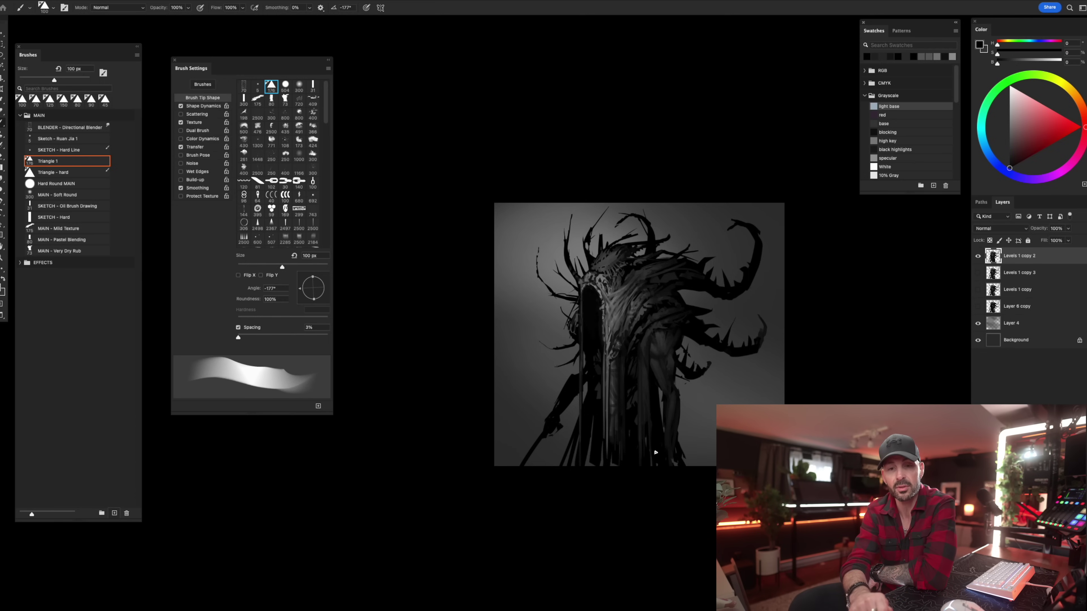
Darken the bottom of the cloak's folds with near-black at 175 px, finishing at 150 px.
key("bracketright")
key("bracketright")
key("bracketright")
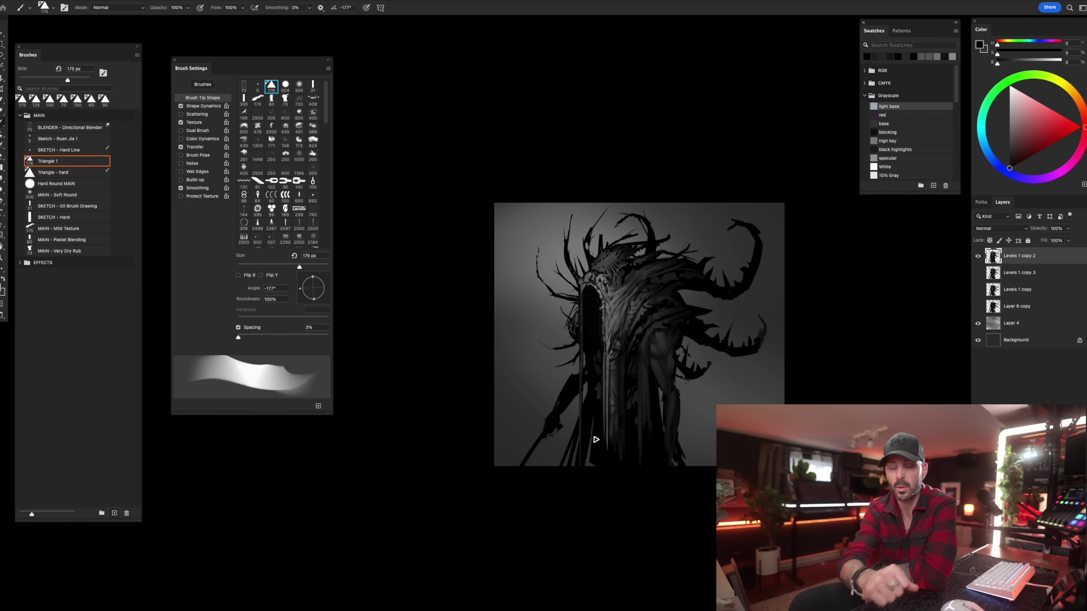
key("e")
key("b")
key("bracketleft")
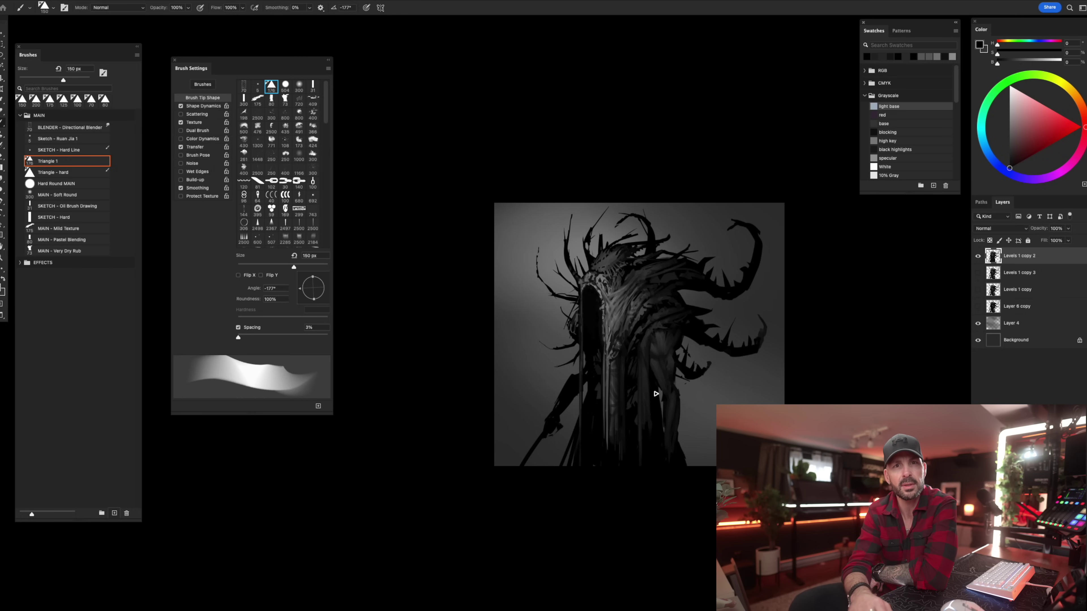
Sample tones along the inner arm and refine the shadow between the arm and the cloak with varied brush sizes.
left_click(663, 376, "alt")
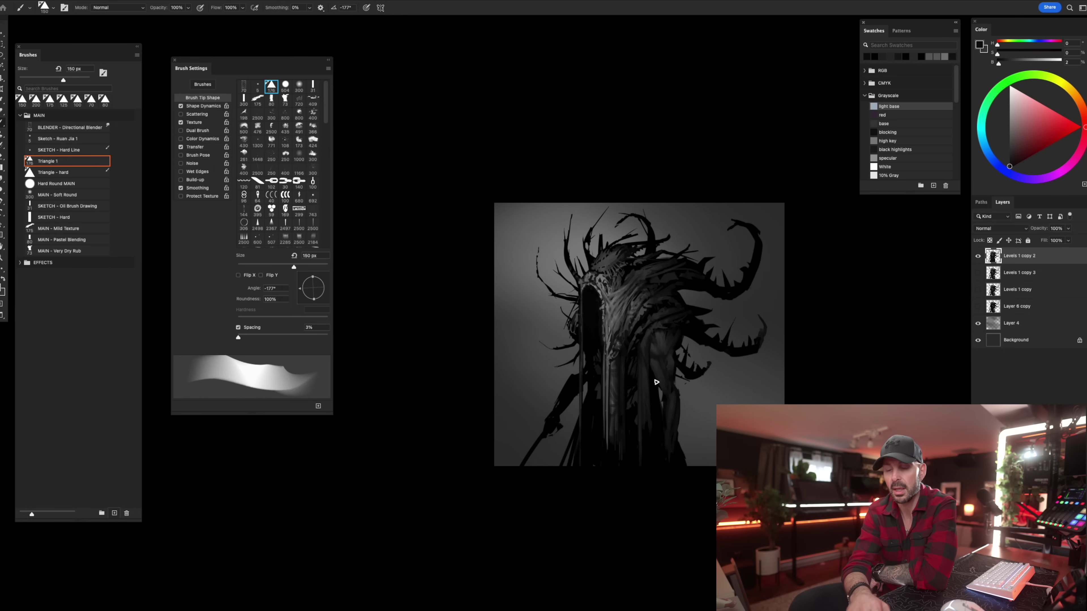
key("bracketleft")
key("bracketleft")
key("bracketleft")
key("bracketleft")
left_click(653, 365, "alt")
left_click(647, 372, "alt")
key("bracketright")
key("bracketright")
key("bracketright")
key("bracketright")
Sample a dark grey at the top of the fold beside the arm and paint over the inner arm at 150 px.
left_click(648, 342, "alt")
key("bracketleft")
key("bracketleft")
key("bracketright")
key("bracketright")
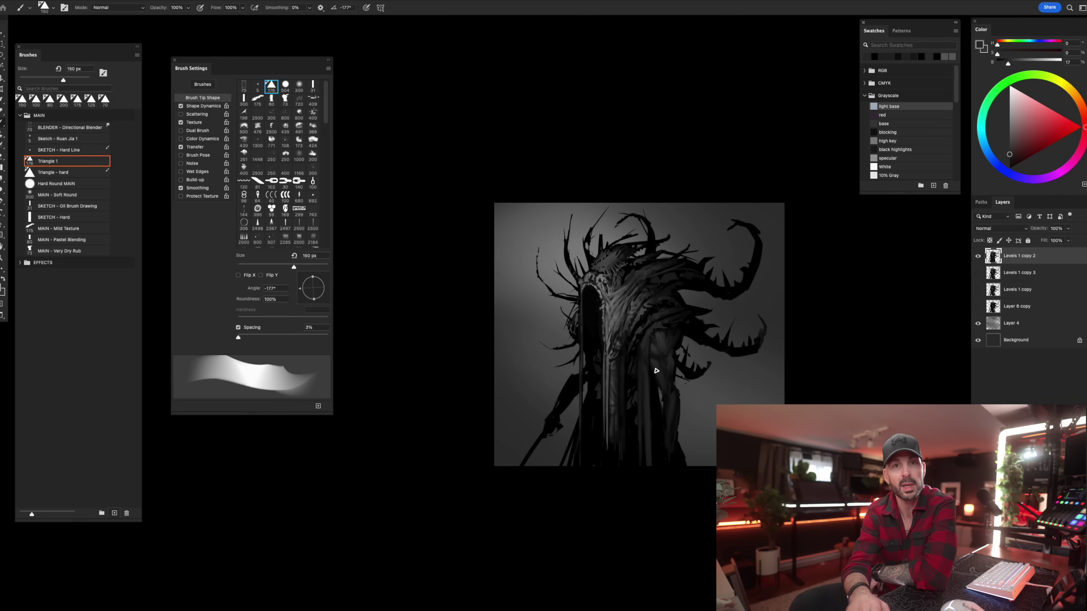
Sample a lighter grey from the cloak fold beside the arm and paint along it with a 90 px brush.
left_click(645, 378, "alt")
key("bracketleft")
key("bracketleft")
key("bracketleft")
key("bracketleft")
key("bracketleft")
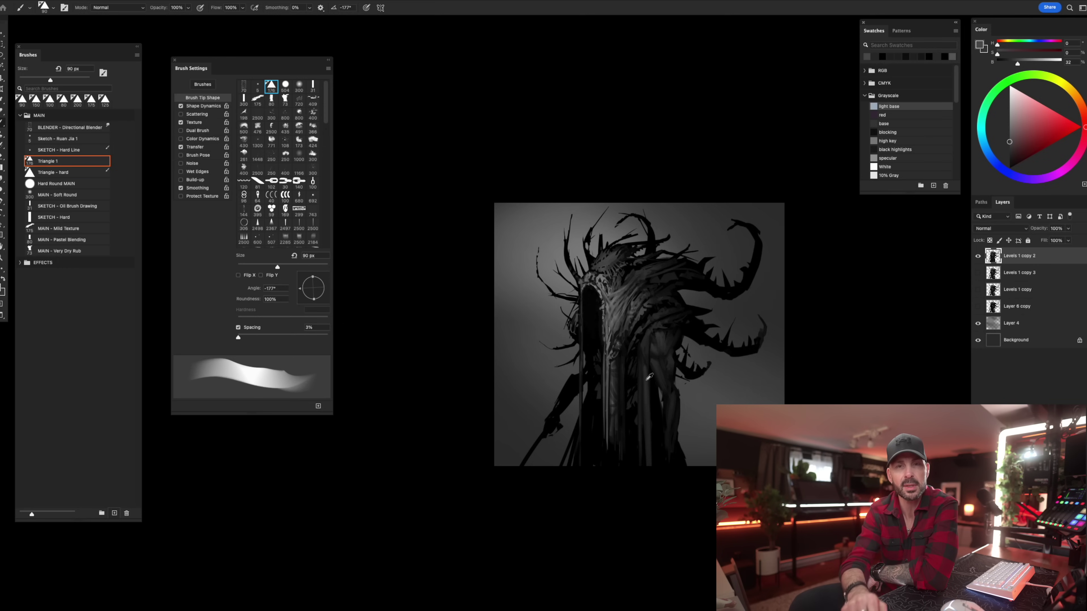
Refine the fold's upper end below the shoulder with sampled dark grey at 70 px and near-black at 50 px.
left_click(655, 385, "alt")
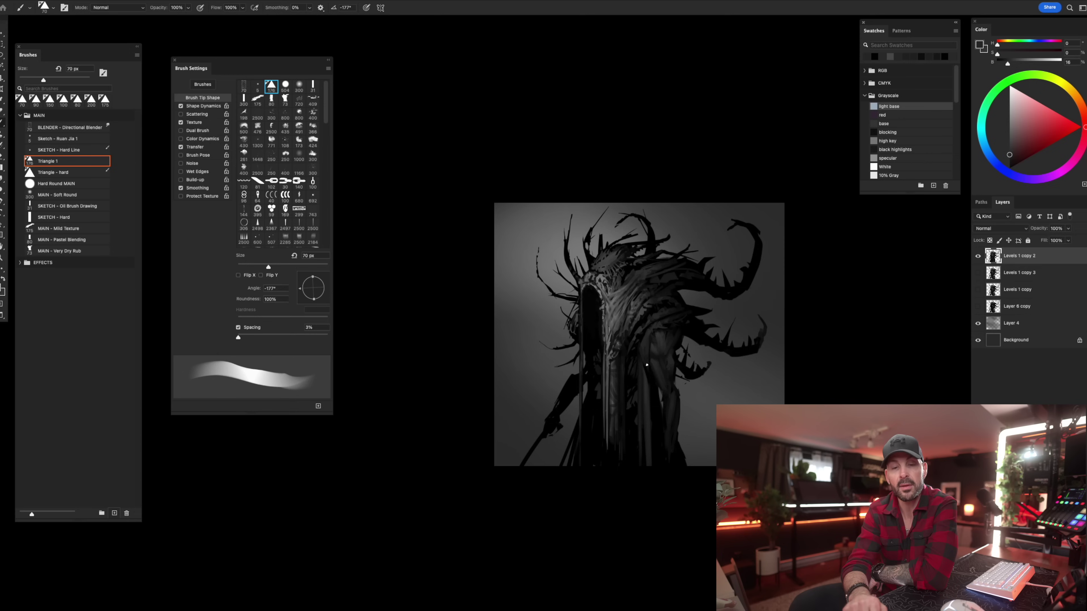
left_click(647, 360, "alt")
key("bracketleft")
key("bracketleft")
left_click(653, 336, "alt")
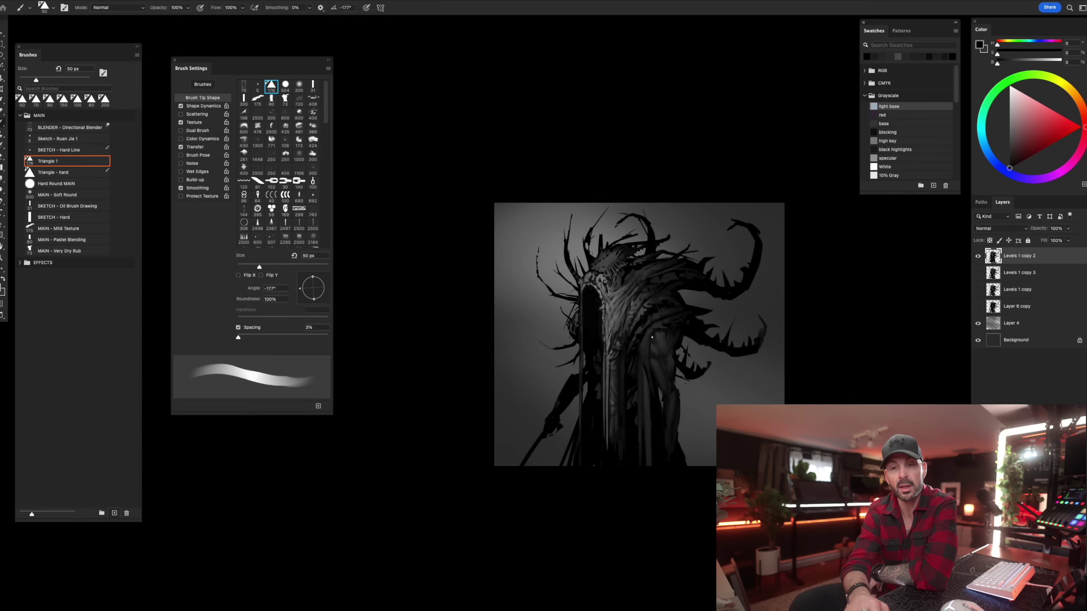
left_click(649, 345, "alt")
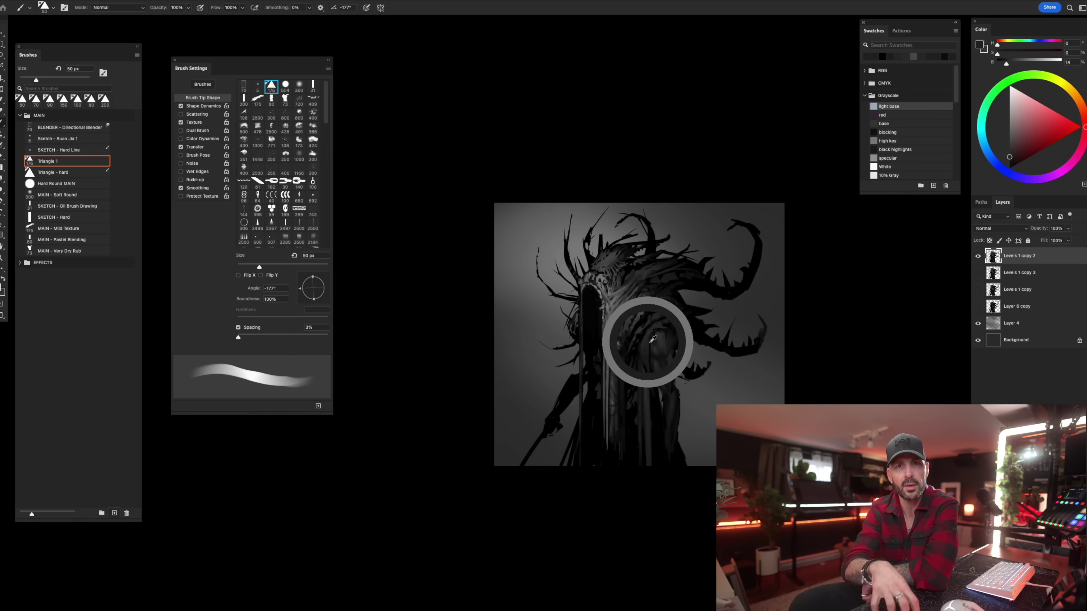
Sample tones around the upper arm and shade its inner side with near-black, enlarging the brush to 125 px.
left_click(652, 350, "alt")
key("bracketright")
key("bracketright")
key("bracketright")
left_click(656, 329, "alt")
left_click(653, 350, "alt")
key("bracketright")
key("bracketright")
key("bracketright")
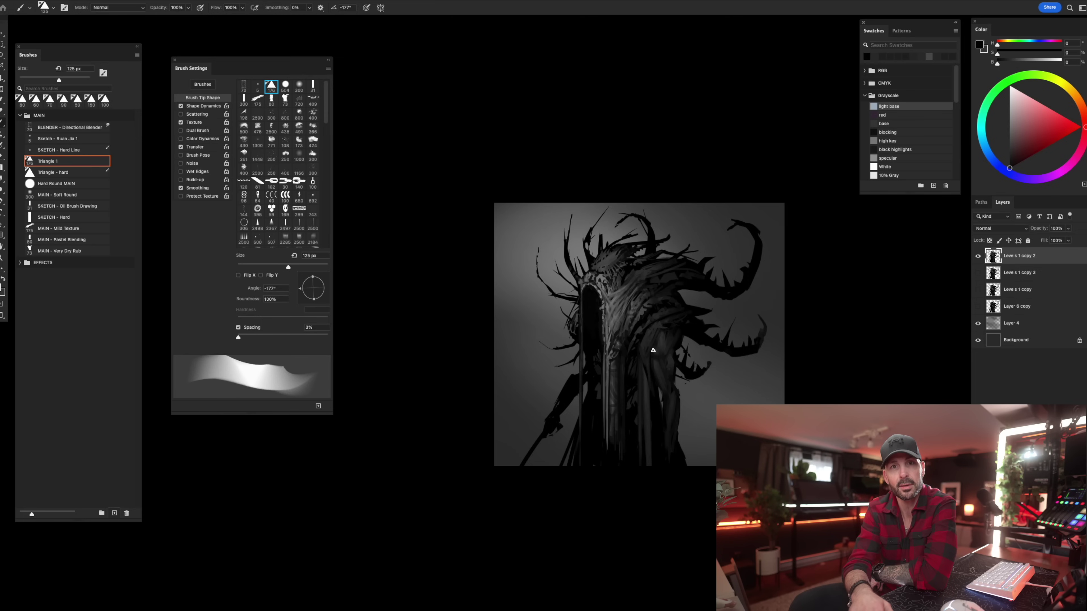
Sample a dark grey from the cloak fold beside the arm and extend the fold downward with an 80 px brush.
left_click(649, 378, "alt")
key("bracketleft")
key("bracketleft")
key("bracketleft")
key("bracketleft")
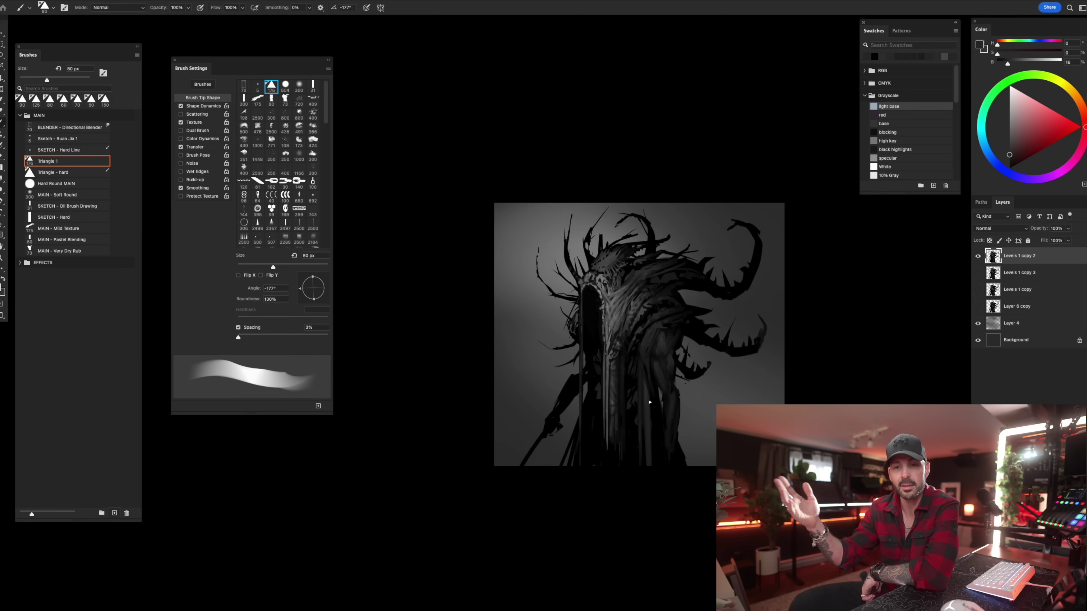
Sample tones along the lower part of the fold and broaden it with a 100 px brush.
left_click(643, 386, "alt")
key("bracketright")
key("bracketright")
key("bracketright")
left_click(650, 418, "alt")
Flip the canvas horizontally and shade the arm's outer side with near-black at 100 px and dark grey at 80 px.
key("super+shift+h")
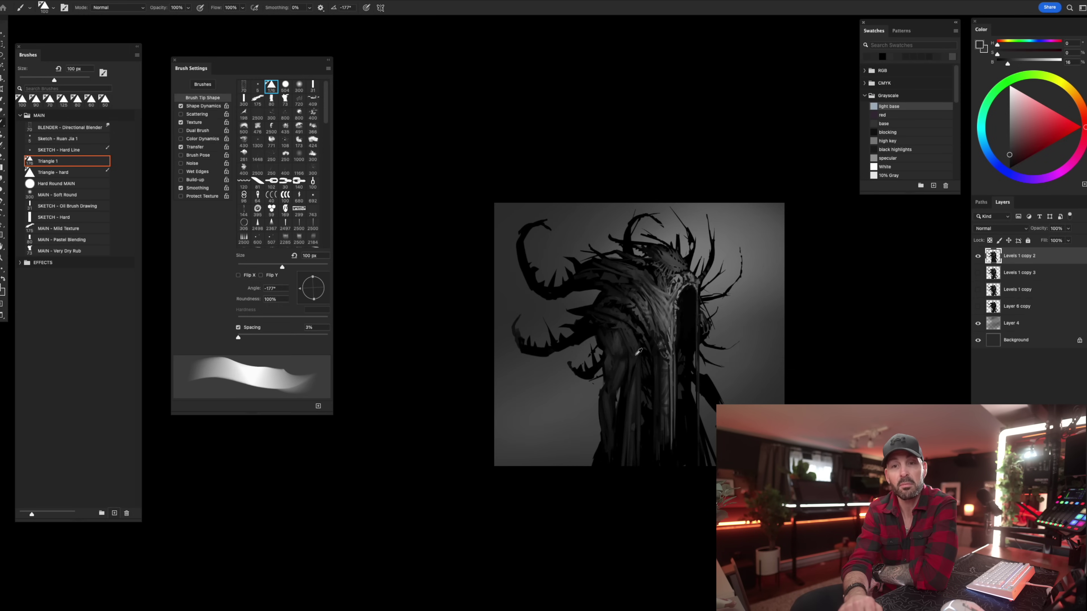
left_click(605, 377, "alt")
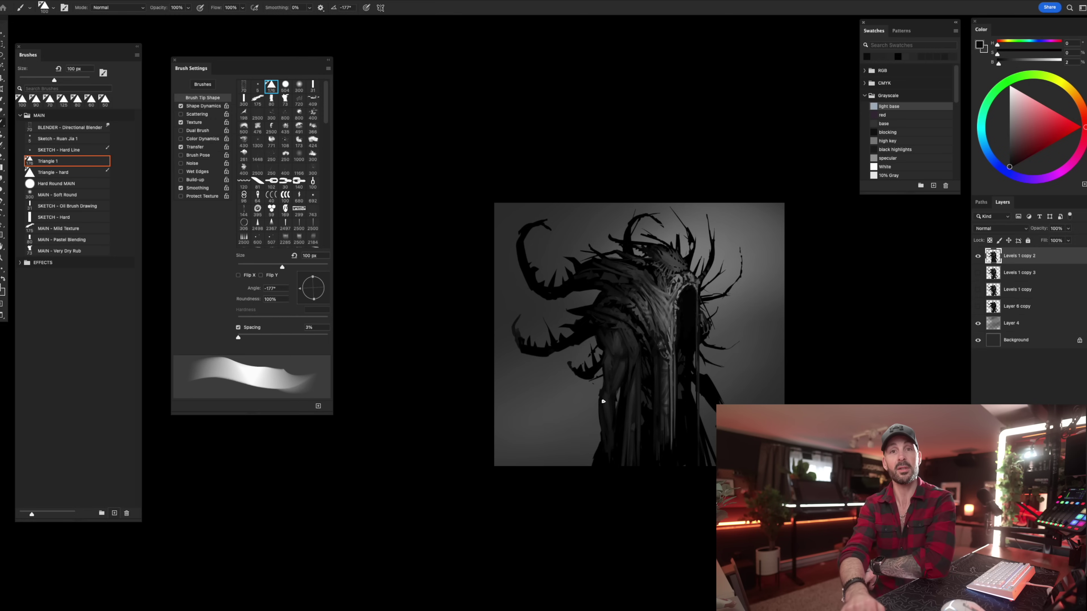
left_click(618, 343, "alt")
key("bracketleft")
key("bracketleft")
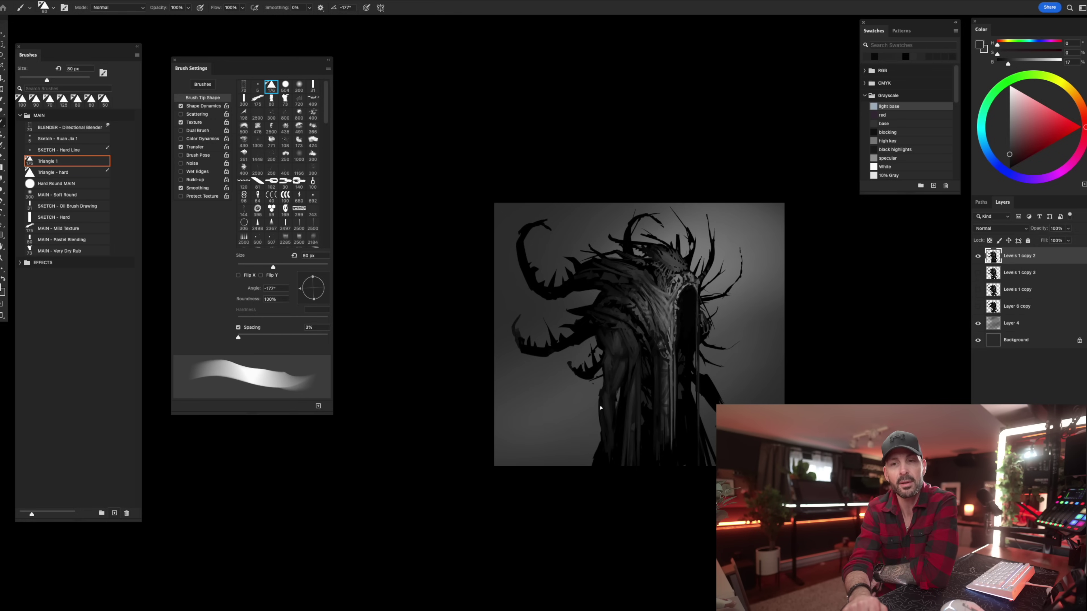
Sample tones around the elbow and refine the arm's outer contour with near-black at 70 px.
left_click(599, 400, "alt")
key("bracketleft")
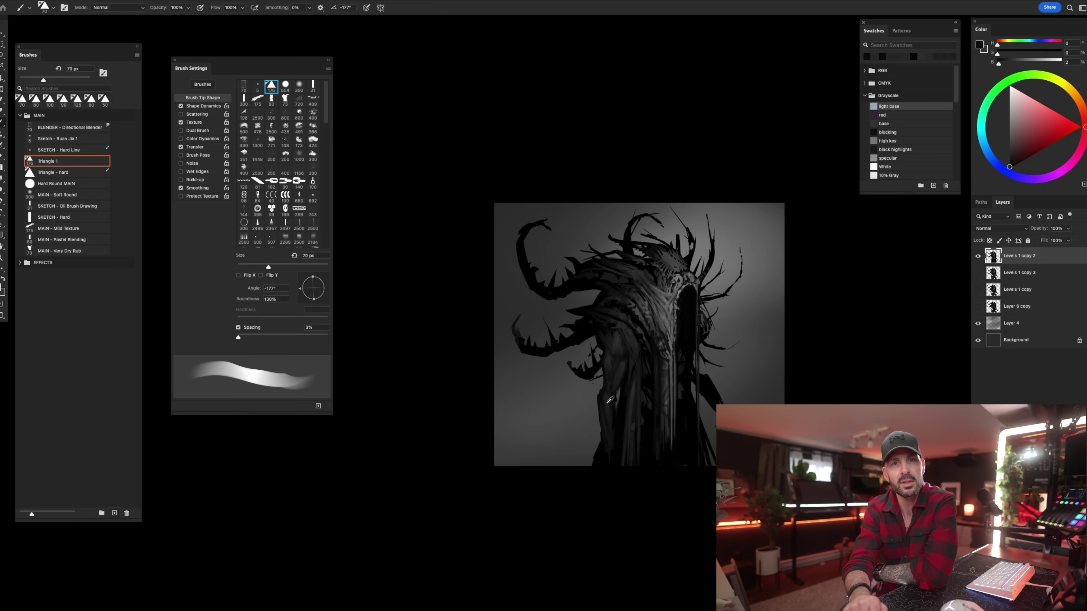
left_click(608, 403, "alt")
left_click(604, 389, "alt")
left_click(610, 407, "alt")
Sample tones up the arm toward the shoulder and blend its shading with a 125 px brush.
key("bracketright")
key("bracketright")
key("bracketright")
key("bracketright")
left_click(610, 400, "alt")
left_click(619, 373, "alt")
left_click(618, 367, "alt")
left_click(612, 354, "alt")
left_click(692, 286, "alt")
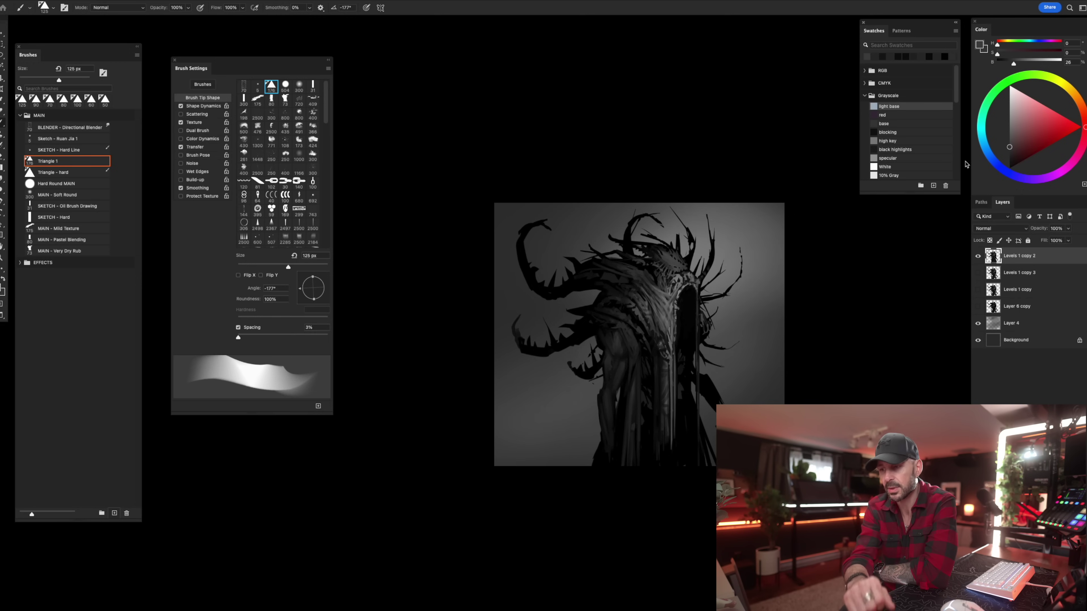
Sample near-black beside the forearm and darken the lower arm and adjoining cloak at 175 px.
key("bracketright")
key("bracketright")
left_click(624, 407, "alt")
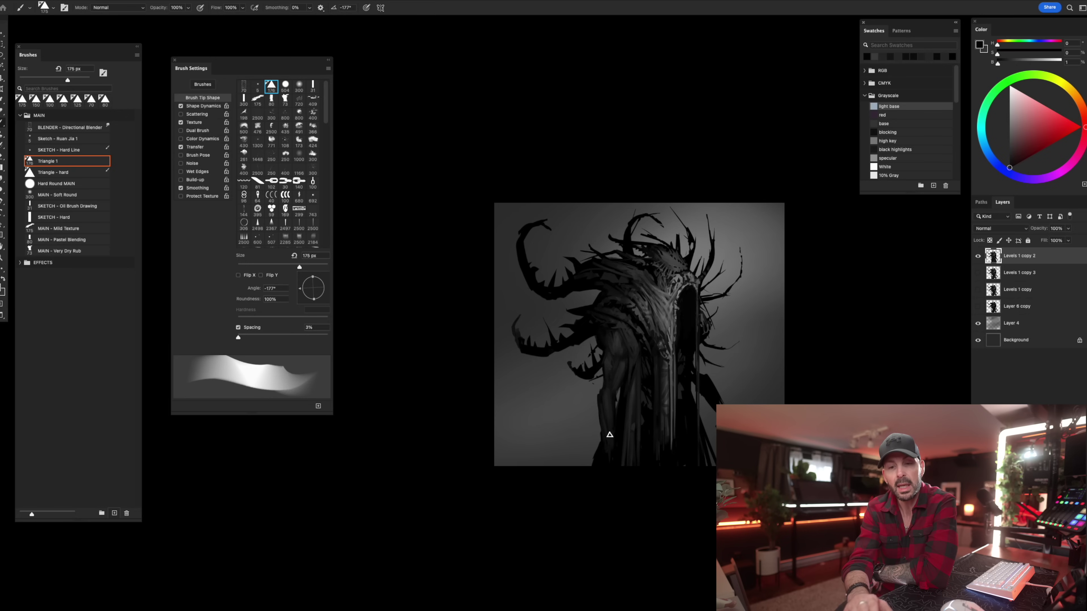
Sample dark greys from the cloak beside the opening and paint a broad fold down to the hem at 250 px.
left_click(665, 390, "alt")
key("bracketright")
left_click_drag(666, 381, 670, 460)
left_click(668, 403, "alt")
key("bracketright")
left_click_drag(665, 401, 659, 453)
key("bracketleft")
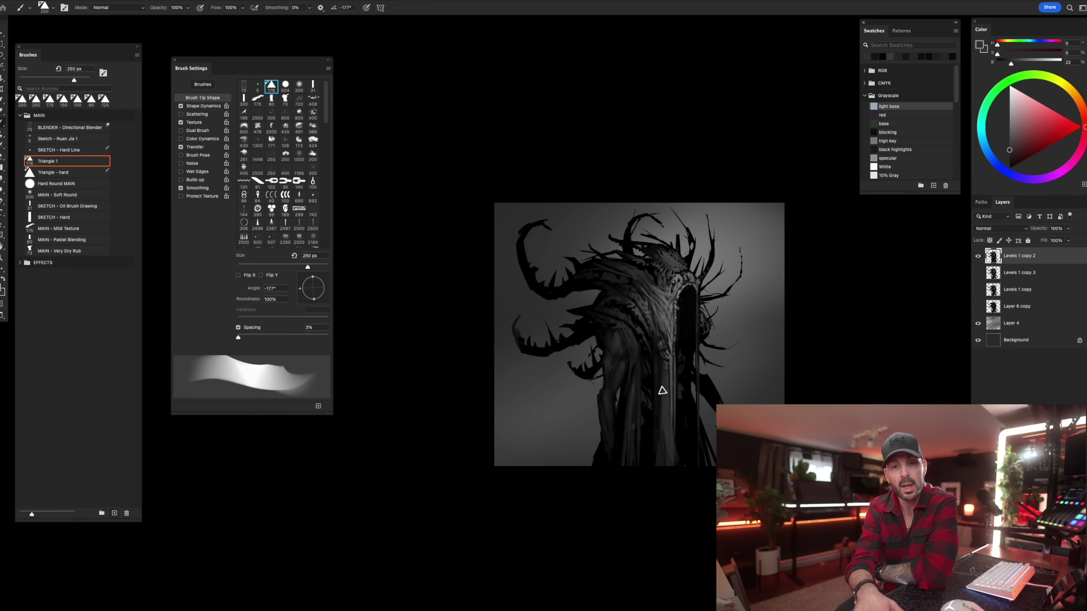
Extend the broad fold past the canvas bottom, and darken its edge along the opening with near-black at 200 and 125 px.
left_click(661, 413, "alt")
key("bracketright")
mouse_move(668, 421)
left_mouse_down()
mouse_move(649, 490)
mouse_move(663, 483)
mouse_move(675, 510)
left_mouse_up()
left_click(670, 405, "alt")
left_click(673, 405, "alt")
left_click(670, 449, "alt")
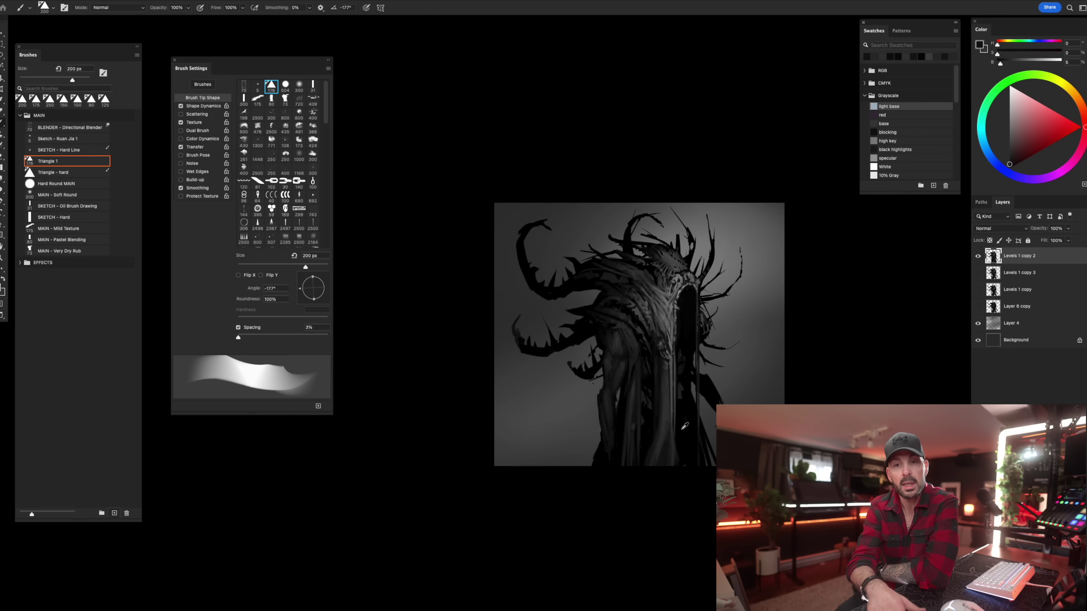
key("bracketleft")
key("bracketleft")
key("bracketleft")
Sample a grey from the opening's near rim and extend the rim down the cloak with a 60 px brush.
left_click(675, 371, "alt")
key("bracketleft")
key("bracketleft")
key("bracketleft")
key("bracketleft")
key("bracketleft")
key("bracketleft")
key("bracketleft")
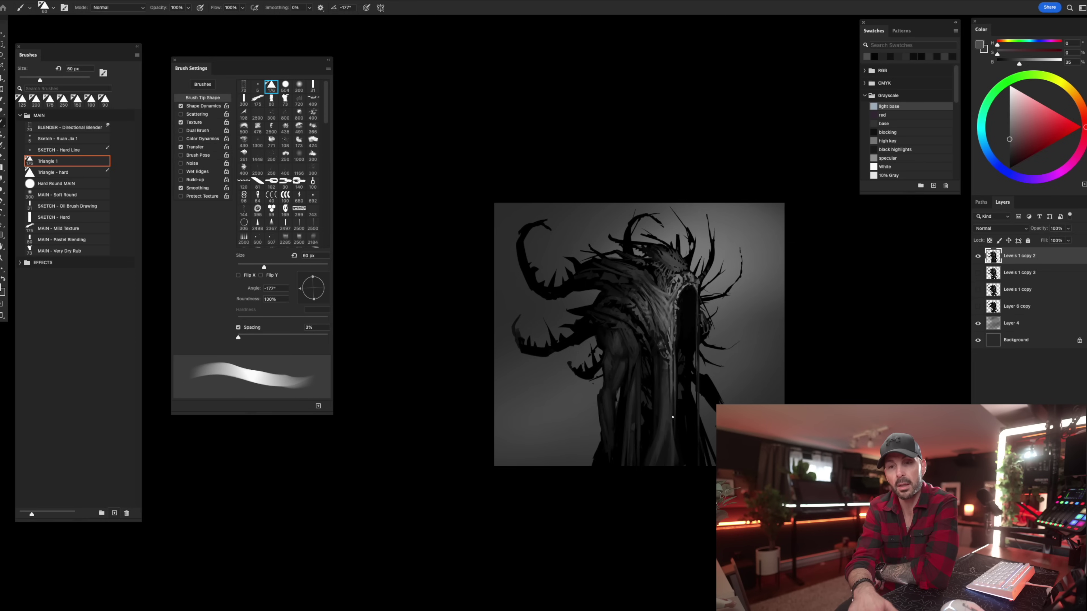
Paint a thin light-grey highlight along the rim's lower stretch, curving toward the hem, with a 35 px brush.
left_click(679, 437, "alt")
key("bracketleft")
key("bracketright")
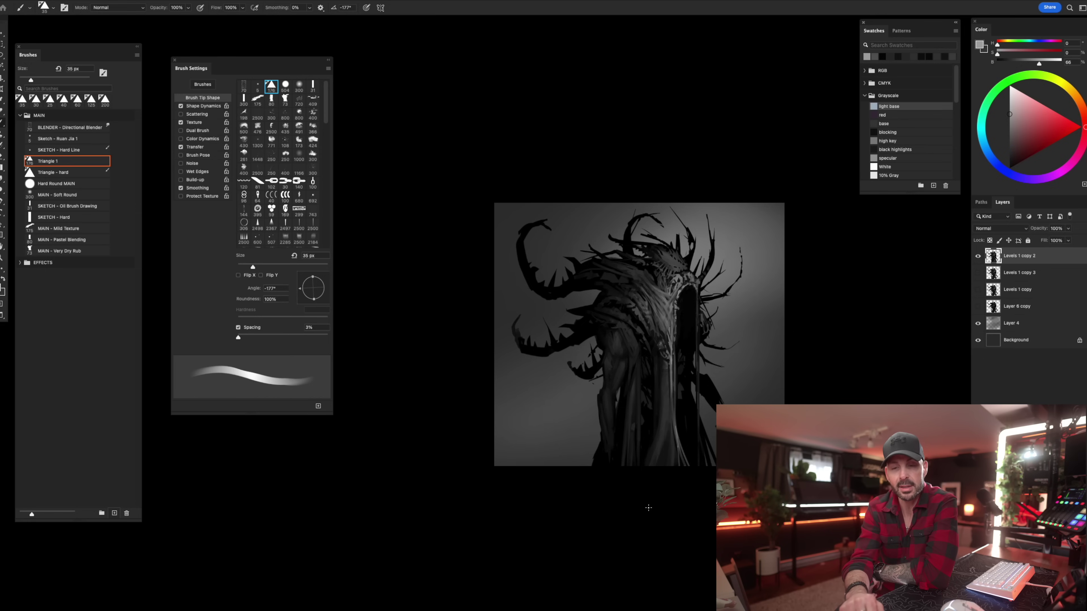
Sample a dark grey from the hood's side and paint over the top of the hood at 150 px.
left_click(679, 320, "alt")
key("bracketright")
key("bracketright")
key("bracketright")
key("bracketright")
key("bracketright")
key("bracketright")
key("bracketright")
key("bracketright")
key("bracketright")
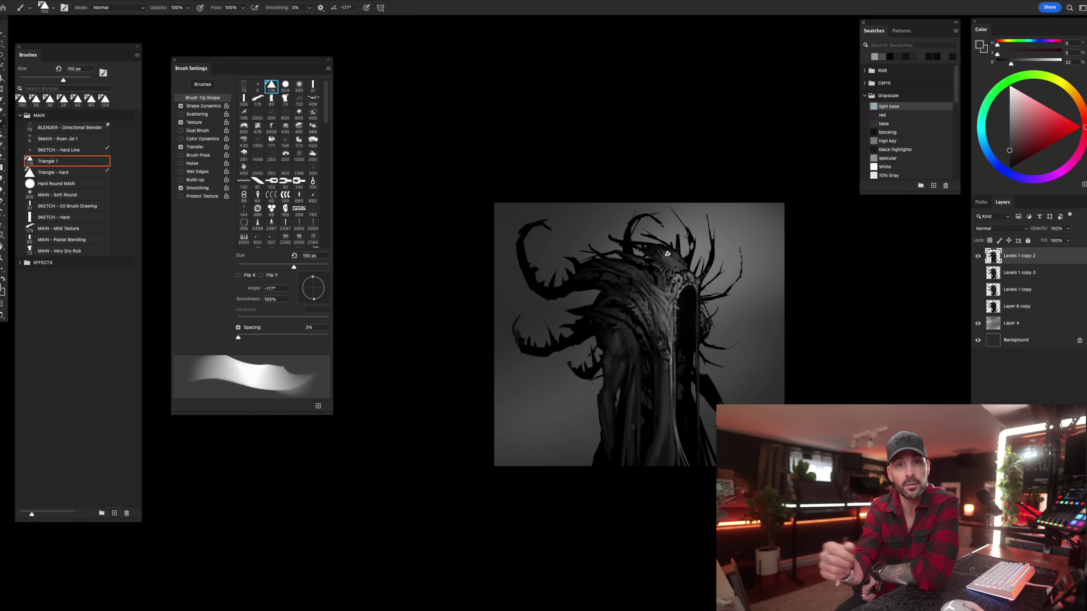
Sample tones across the hood's crown and brow and model them with mid grey at 90 px.
left_click(675, 266, "alt")
left_click(677, 277, "alt")
key("bracketleft")
key("bracketleft")
left_click(666, 265, "alt")
key("bracketleft")
key("bracketleft")
left_click(668, 266, "alt")
key("bracketright")
left_click(668, 253, "alt")
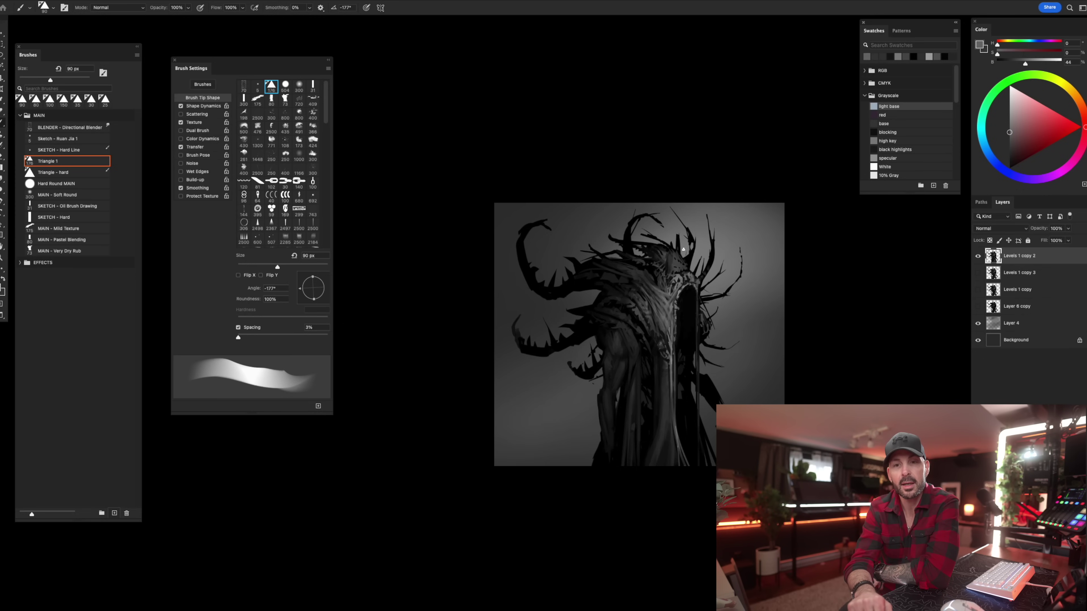
Sample dark greys from the brow and refine the crown's small forms, reducing the brush from 70 to 45 px.
left_click(669, 264, "alt")
key("bracketleft")
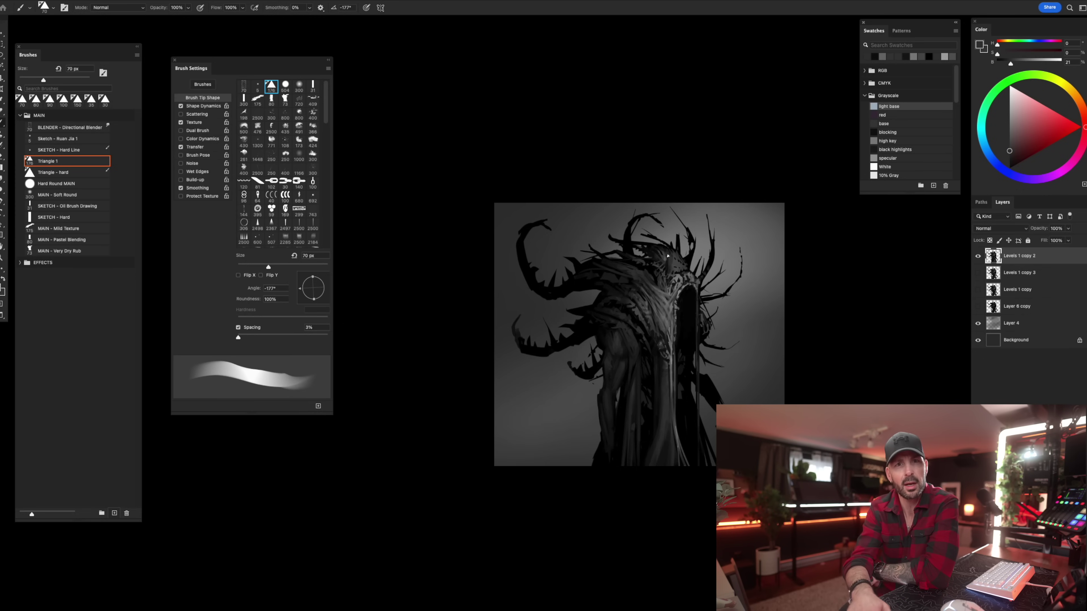
left_click(669, 266, "alt")
key("bracketleft")
key("bracketleft")
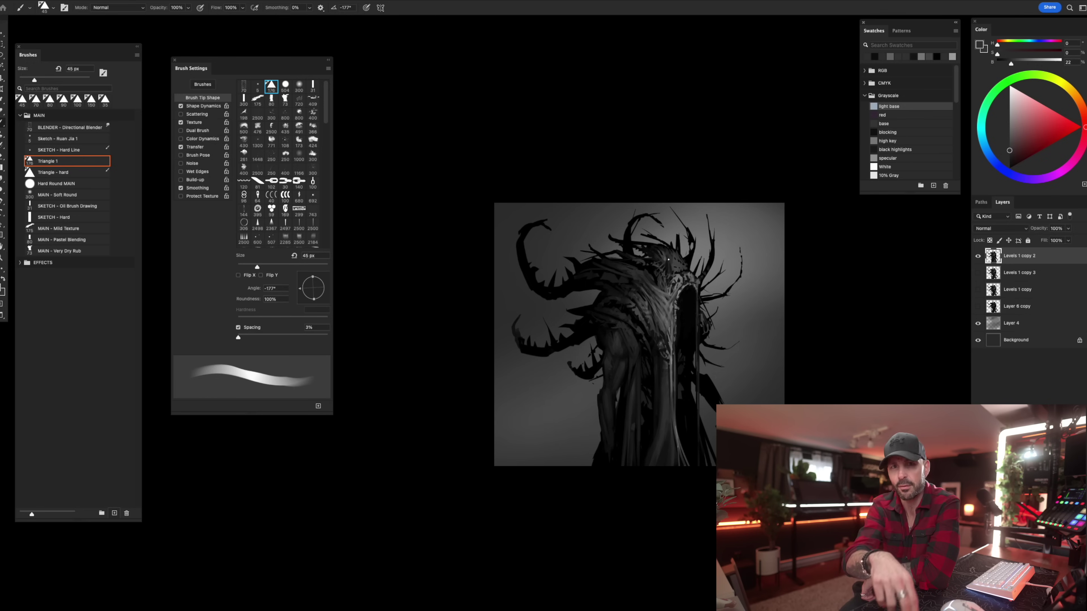
Sample near-black just above the opening and shade the brow's edge with an 80 px brush.
key("bracketright")
left_click(677, 272, "alt")
key("bracketright")
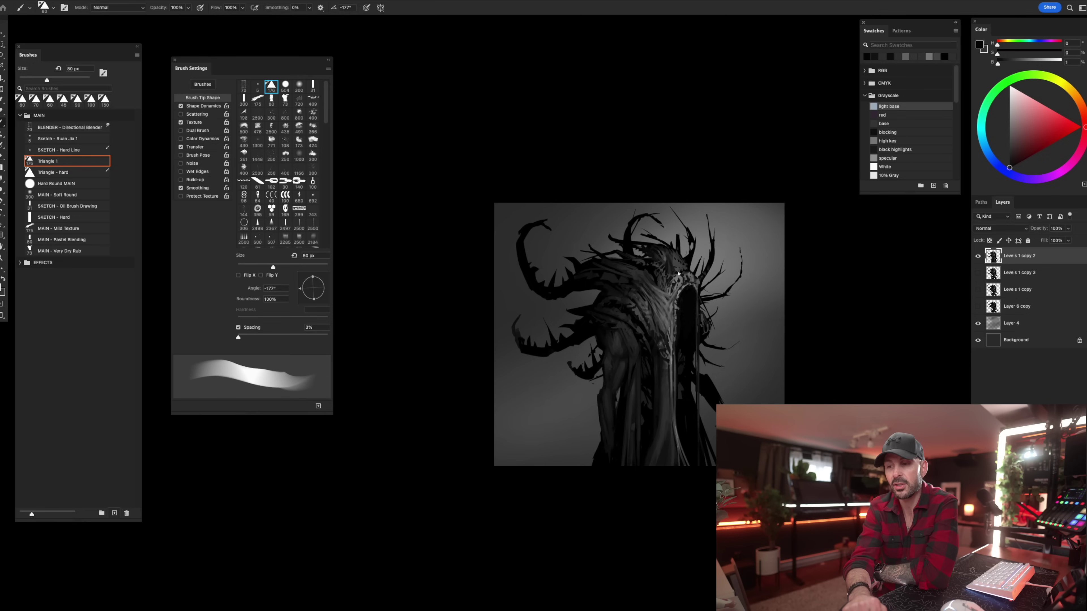
Sample a dark grey from the brow above the opening and refine its forms with a 60 px brush.
key("bracketleft")
left_click(673, 266, "alt")
key("bracketleft")
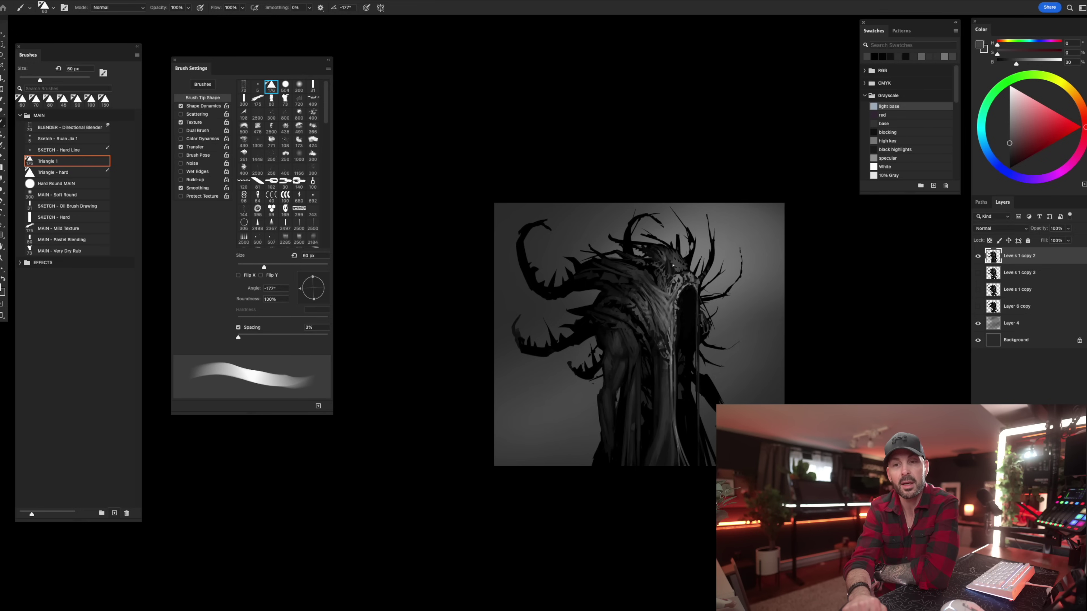
Sample near-black from the opening's top edge and the brow and deepen the shadows there with a 125 px brush.
left_click(682, 272, "alt")
key("bracketright")
key("bracketright")
key("bracketright")
key("bracketright")
key("bracketright")
left_click(677, 253, "alt")
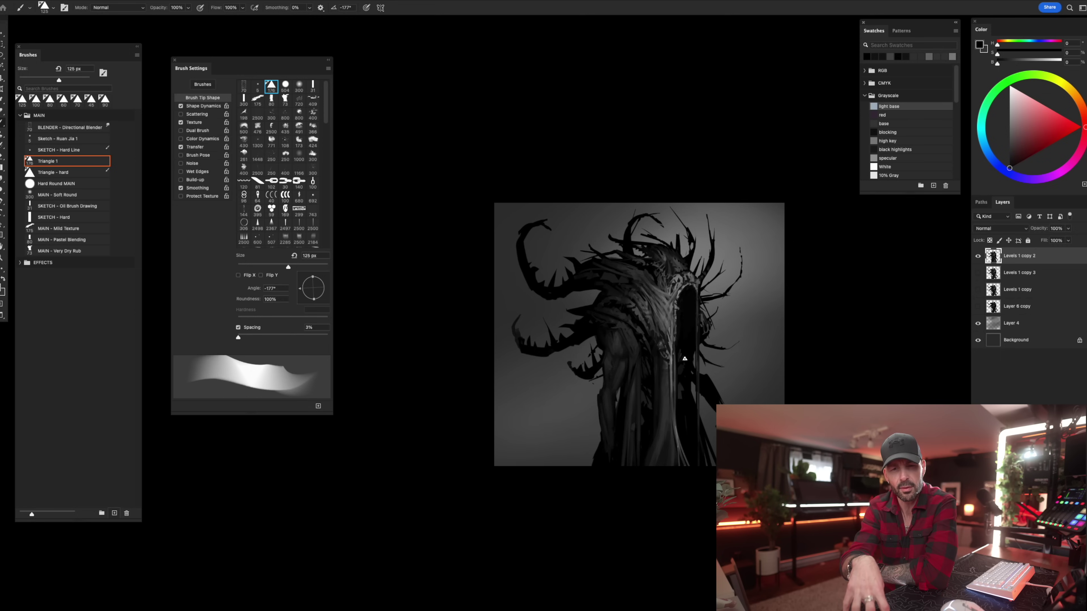
Sample tones from the opening's rim and the hood's side and shade the side, reducing the brush from 150 to 90 px.
left_click(670, 321, "alt")
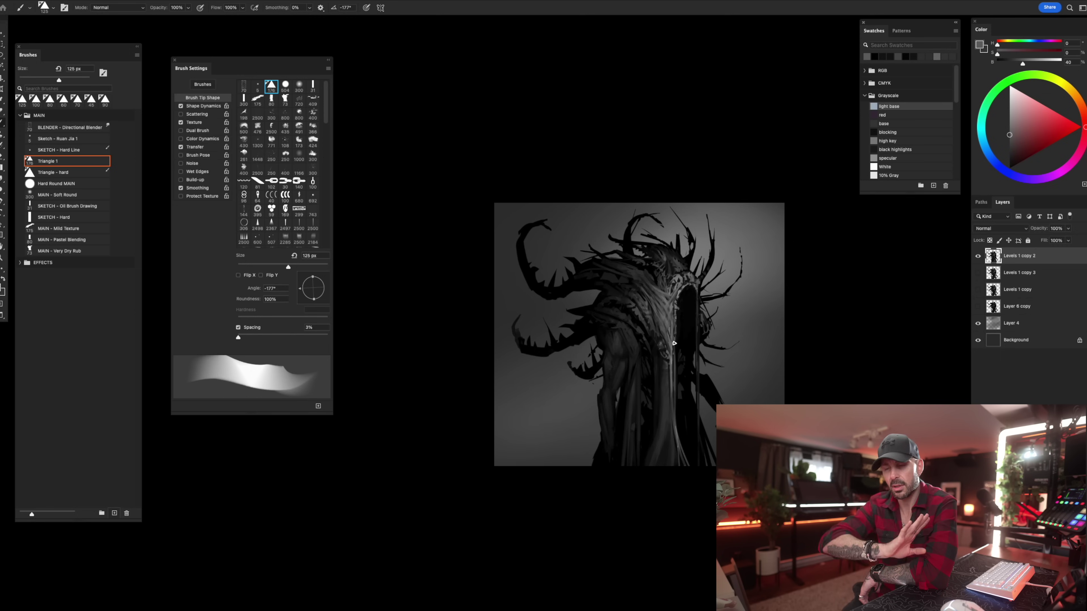
left_click(655, 316, "alt")
key("bracketright")
key("bracketright")
key("bracketright")
key("bracketleft")
left_click(640, 325, "alt")
key("bracketleft")
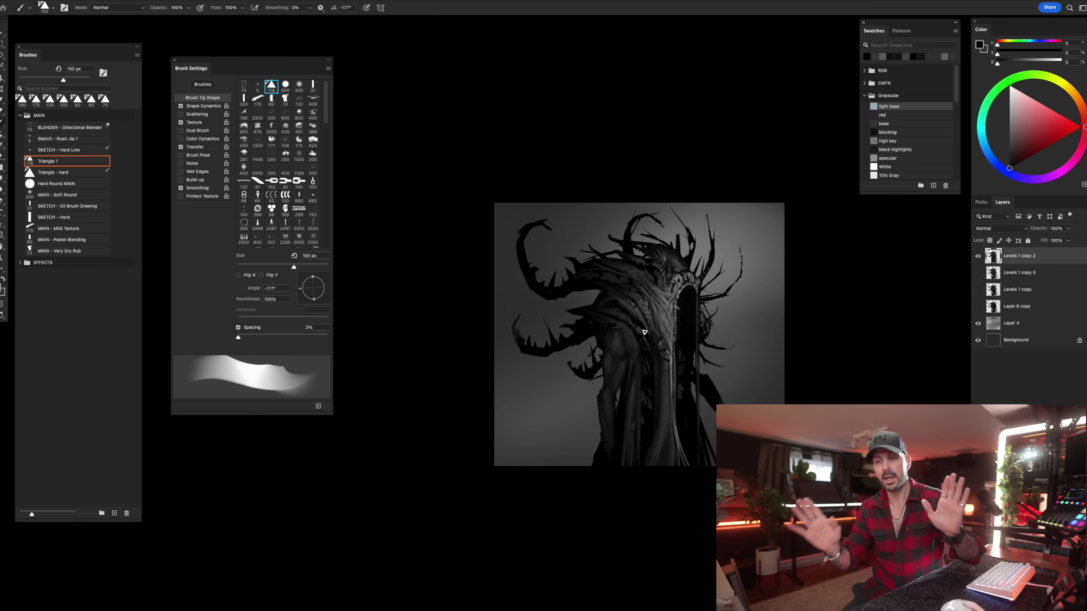
key("bracketleft")
key("bracketleft")
key("bracketleft")
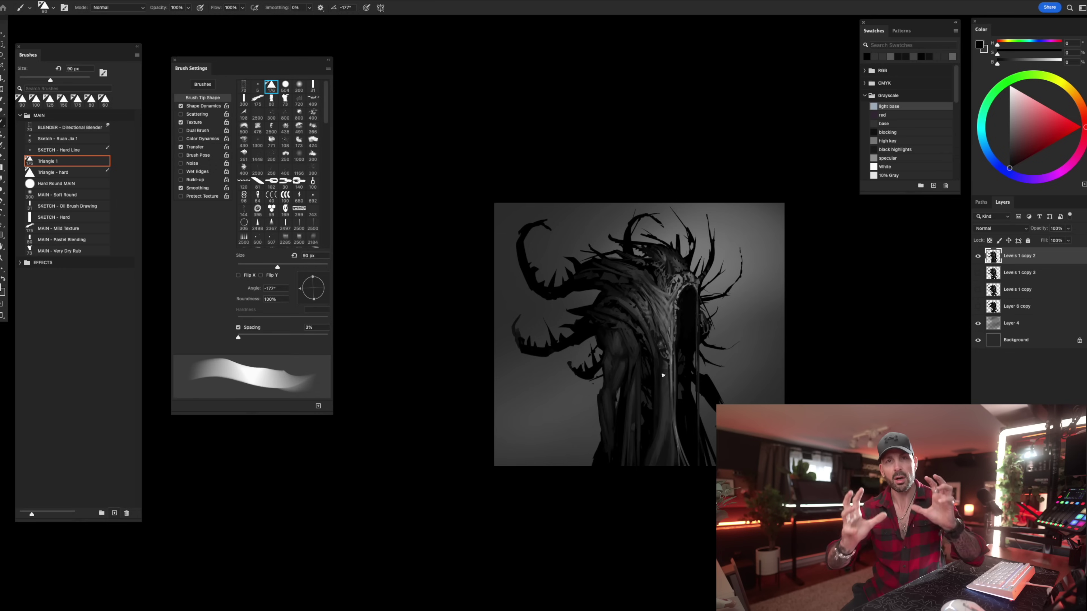
Sample dark greys from the folds beside the opening and paint the upper cloak folds with a 90 px brush.
left_click(647, 357, "alt")
left_click(662, 371, "alt")
left_click(661, 360, "alt")
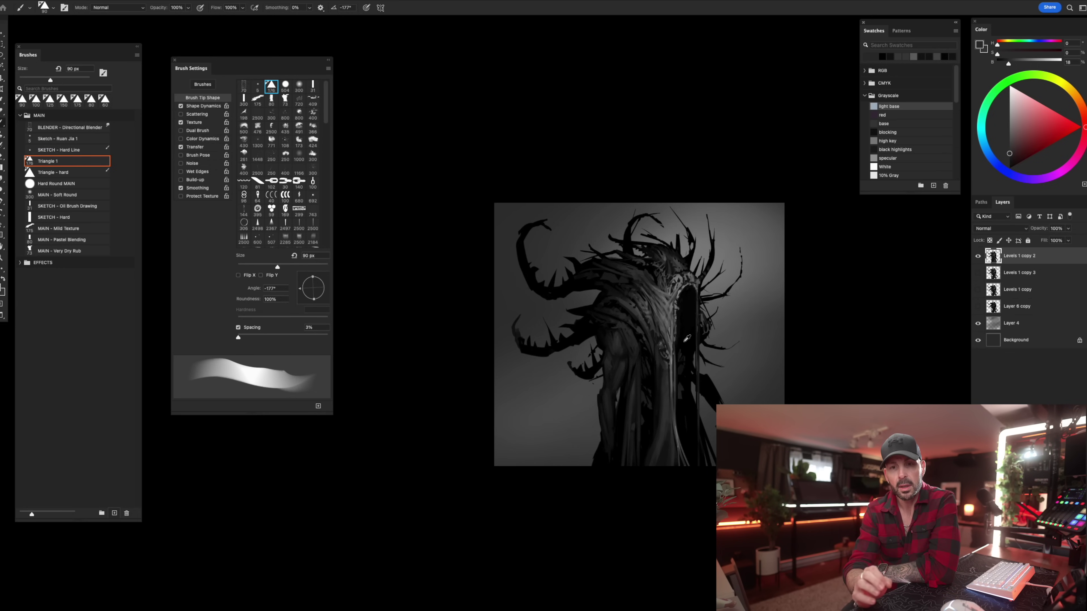
left_click(663, 346, "alt")
left_click(679, 385, "alt")
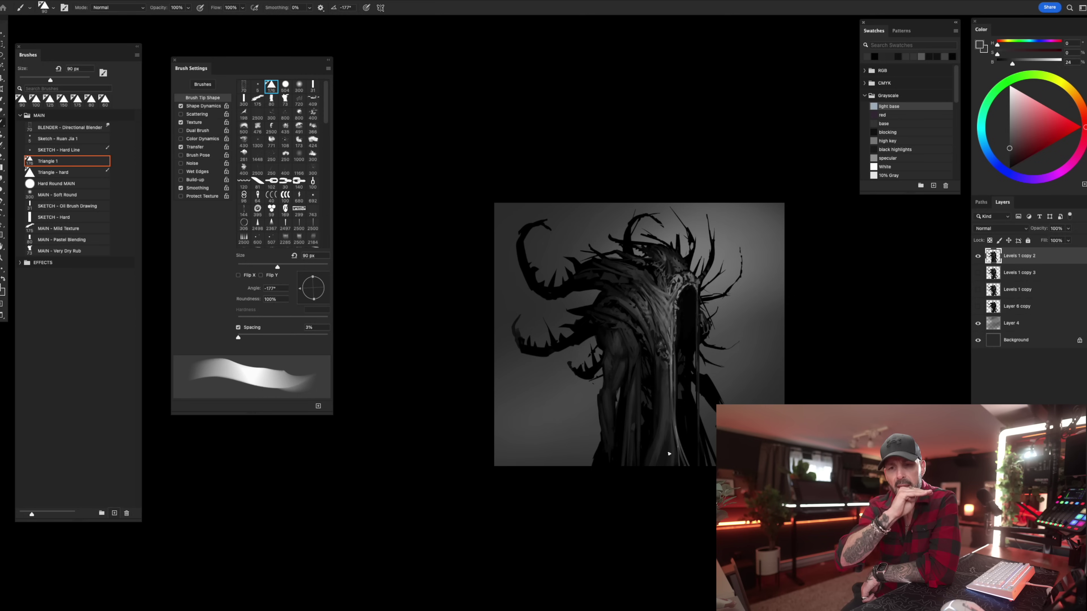
left_click(672, 342, "alt")
Sample tones down the cloak fold beside the opening and model it with a 70 px brush.
key("]")
key("[")
key("[")
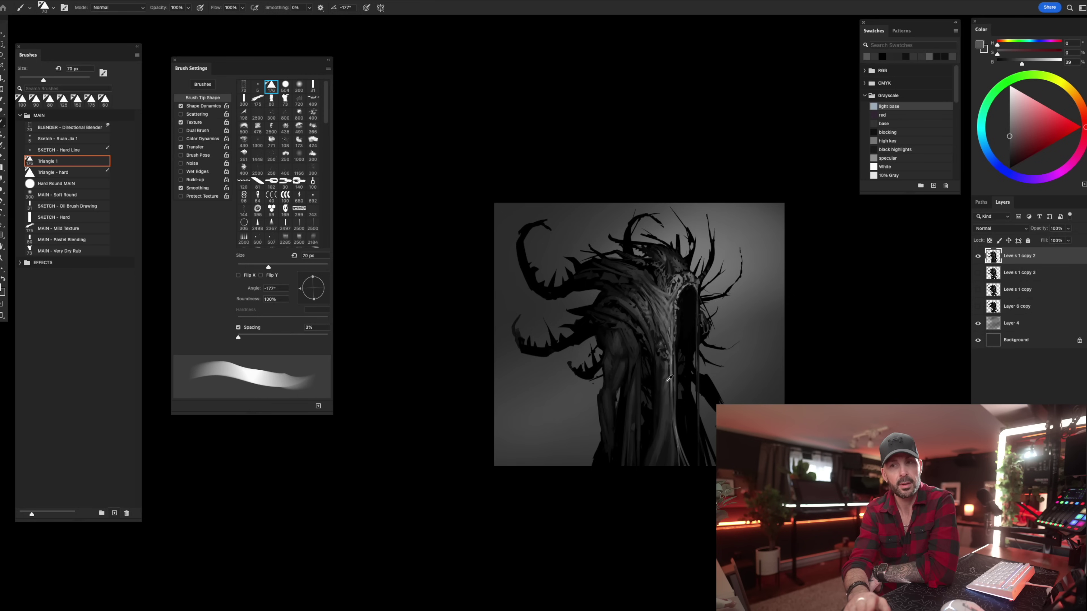
left_click(658, 391, "alt")
left_click(661, 368, "alt")
left_click(663, 364, "alt")
key("]")
Sample a grey from the opening's rim and a dark grey from the lower cloak, refining the folds at 40 px.
left_click(669, 330, "alt")
key("[")
key("[")
key("[")
key("[")
key("[")
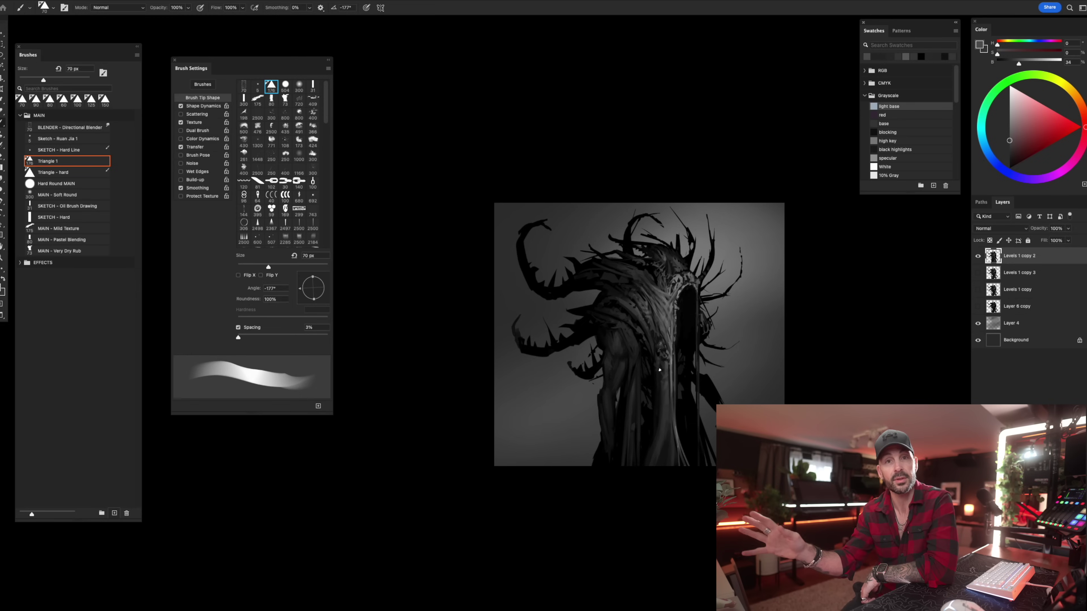
left_click(649, 434, "alt")
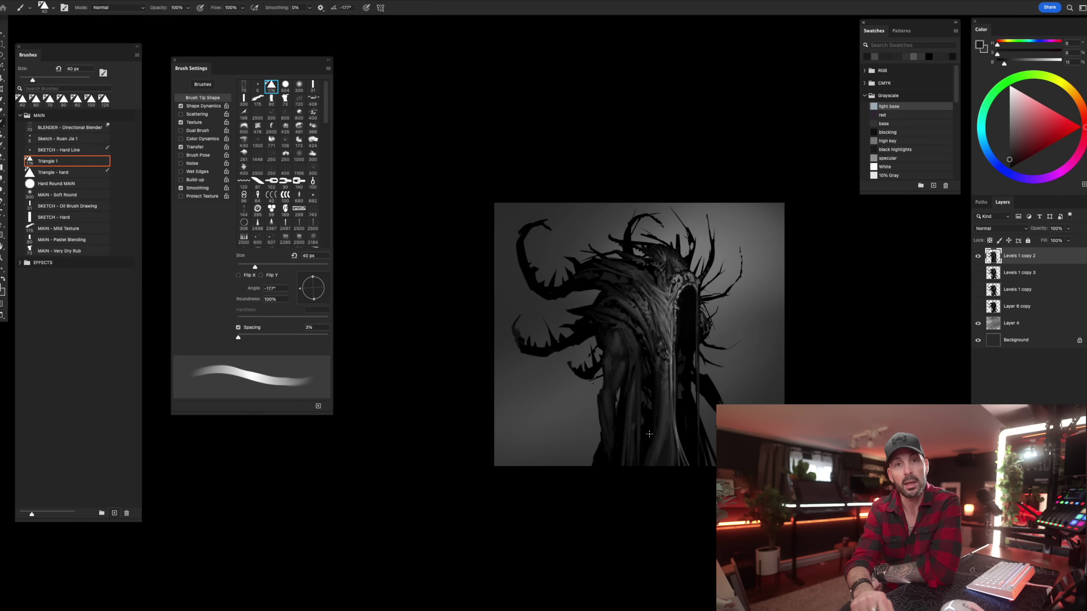
Hide Layer 4 and add a new empty layer directly above the Background layer.
key("Tab")
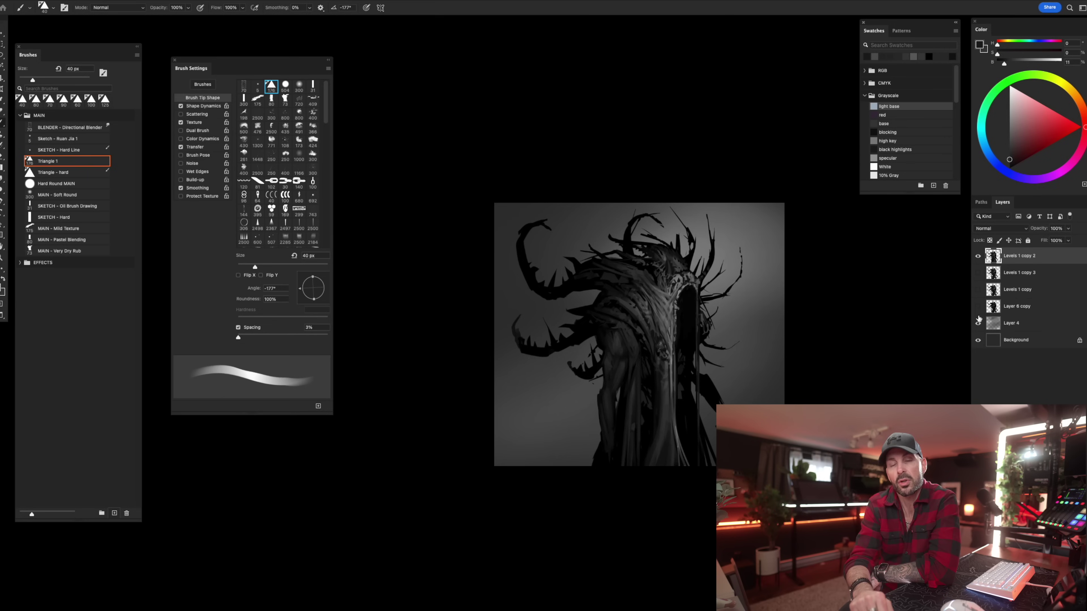
key("ctrl+minus")
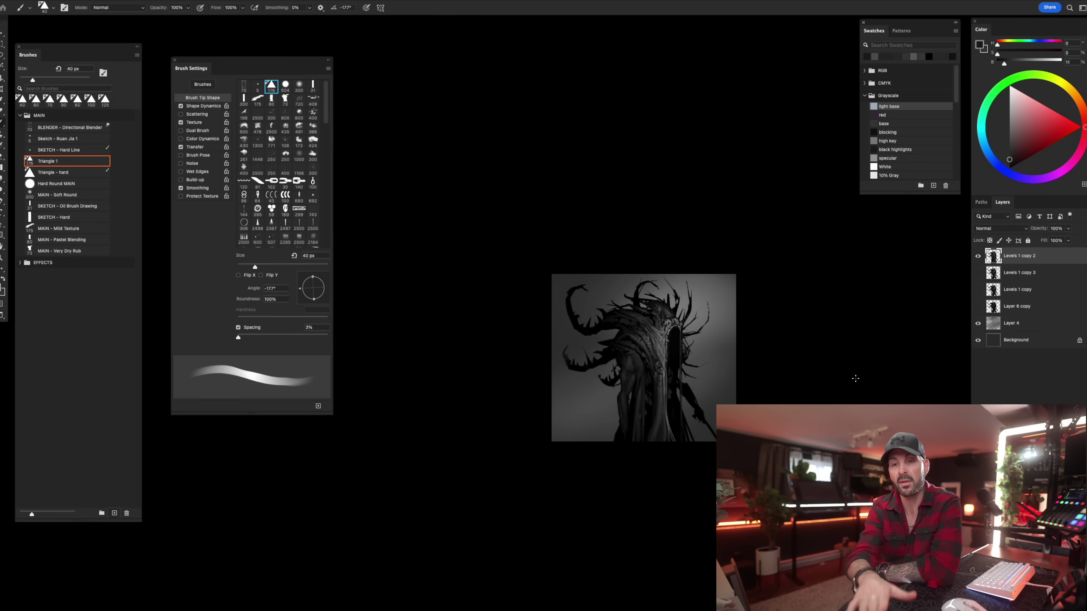
left_click(1019, 325)
left_click(977, 323)
left_click(1016, 340)
key("i")
key("b")
key("ctrl+alt+shift+n")
Paint black behind the creature's upper half with the MAIN - Mild Texture brush, enlarging it from 500 to 1500 px.
left_click(1009, 168)
right_click(687, 308)
left_click(730, 374)
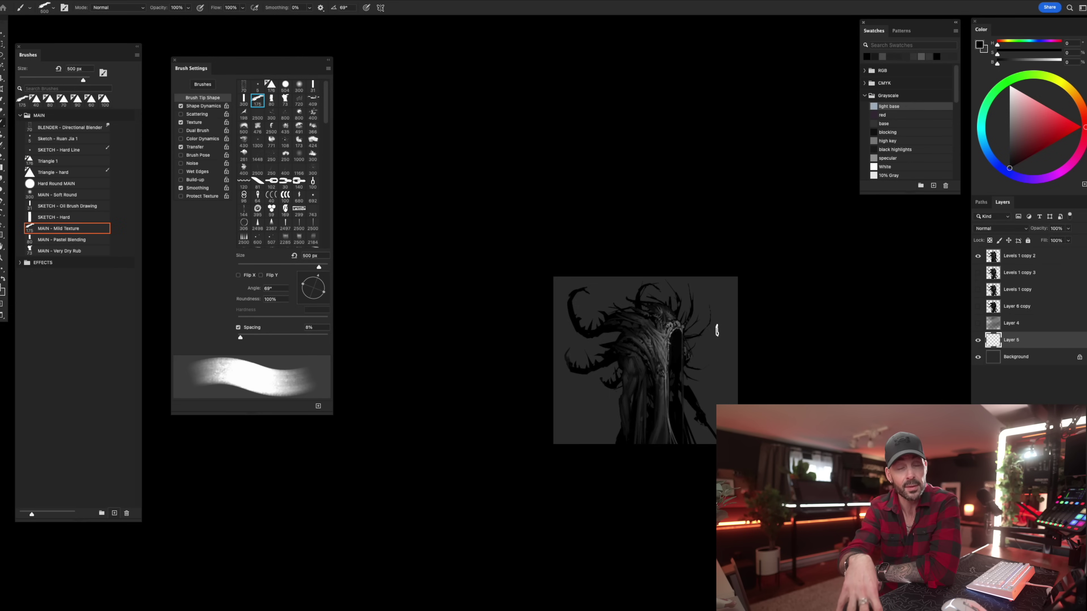
left_click_drag(734, 278, 608, 385)
key("bracketright")
left_click_drag(710, 278, 625, 340)
key("bracketright")
key("bracketright")
left_click_drag(548, 260, 612, 364)
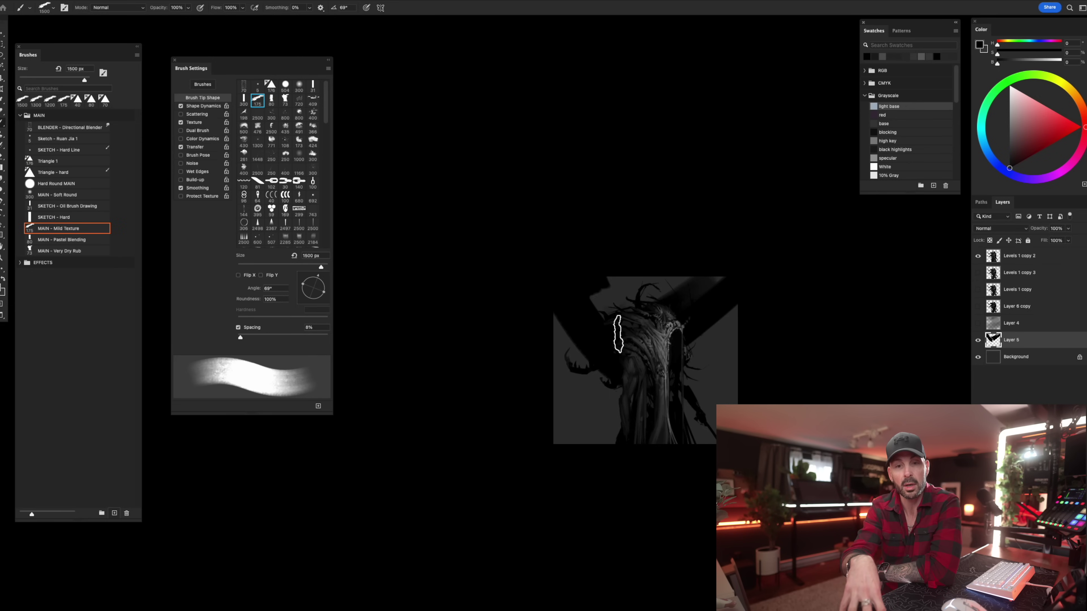
left_click_drag(587, 285, 642, 317)
left_click_drag(648, 279, 672, 313)
left_click_drag(693, 274, 681, 282)
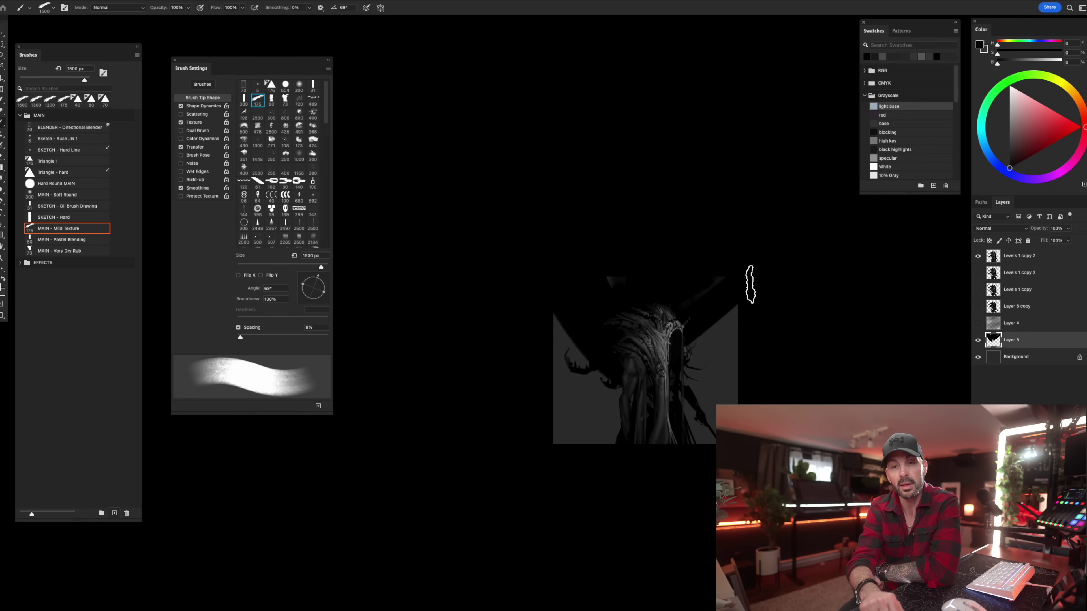
left_click_drag(740, 304, 695, 344)
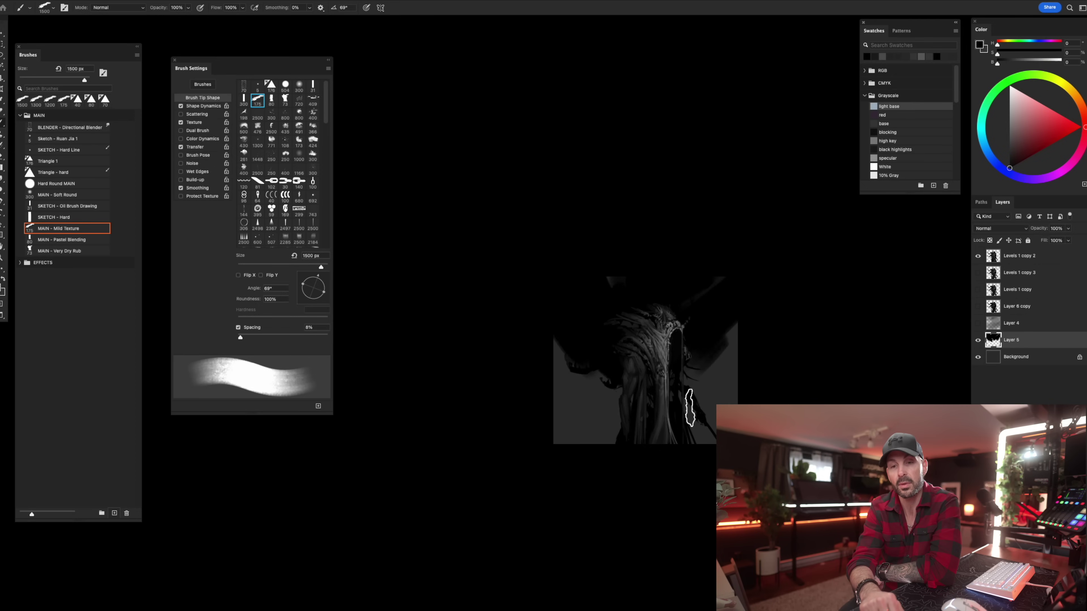
Add a new layer clipped to Levels 1 copy 2 and paint sampled dark grey over the upper tentacles at 1500 px.
left_click(993, 262)
key("super+shift+alt+n")
left_click(995, 264, "alt")
left_click(638, 319, "alt")
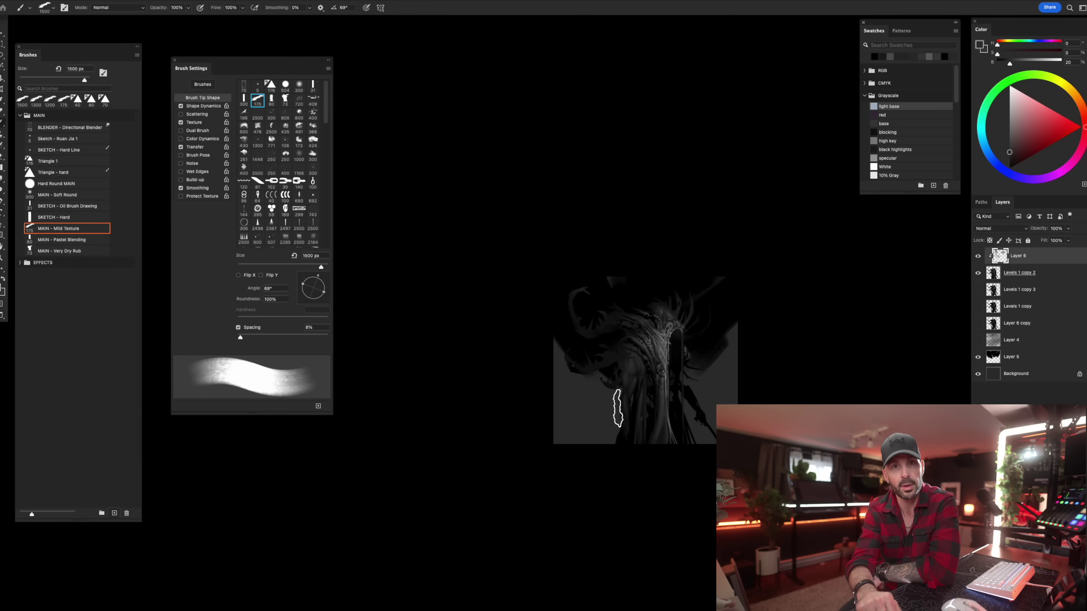
On Layer 5, extend sampled black behind the lower-left tentacle and set the eraser to the MAIN - Mild Texture brush for its edge.
left_click(1011, 356)
left_click(573, 340, "alt")
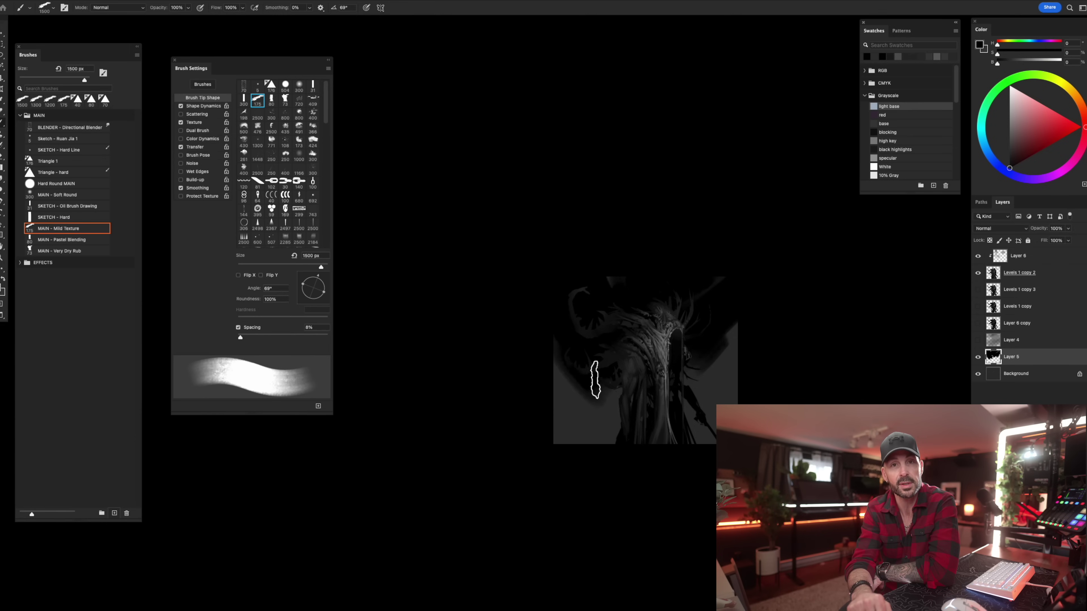
key("e")
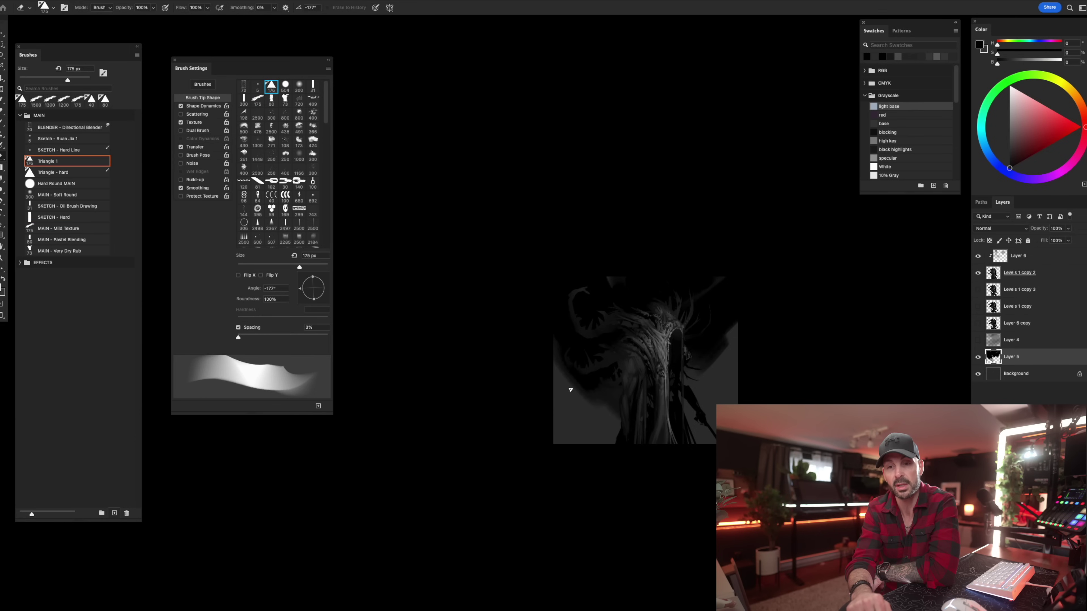
right_click(567, 391)
double_click(599, 212)
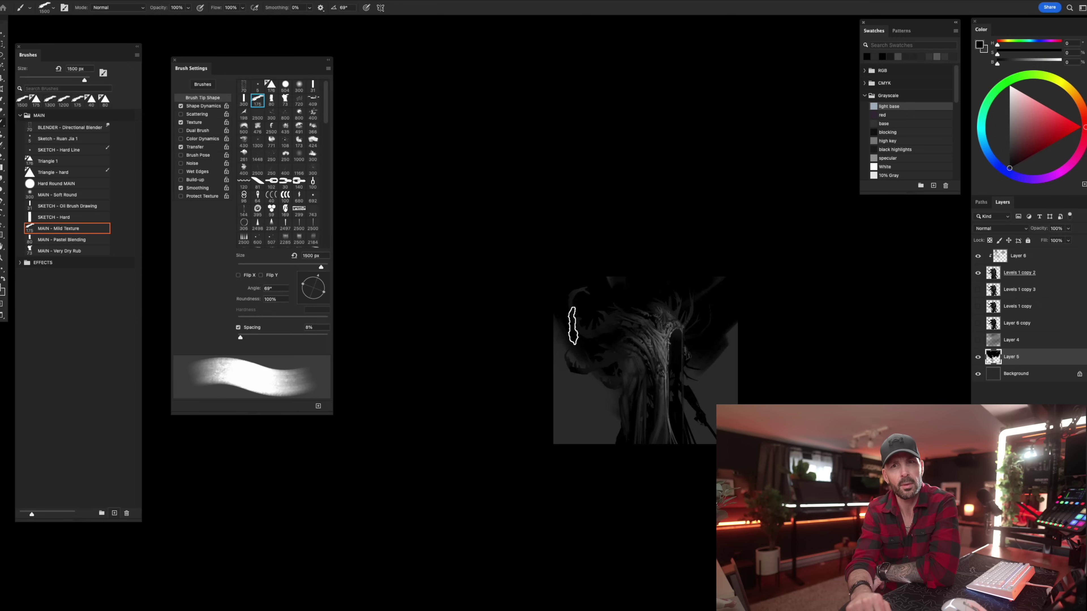
key("b")
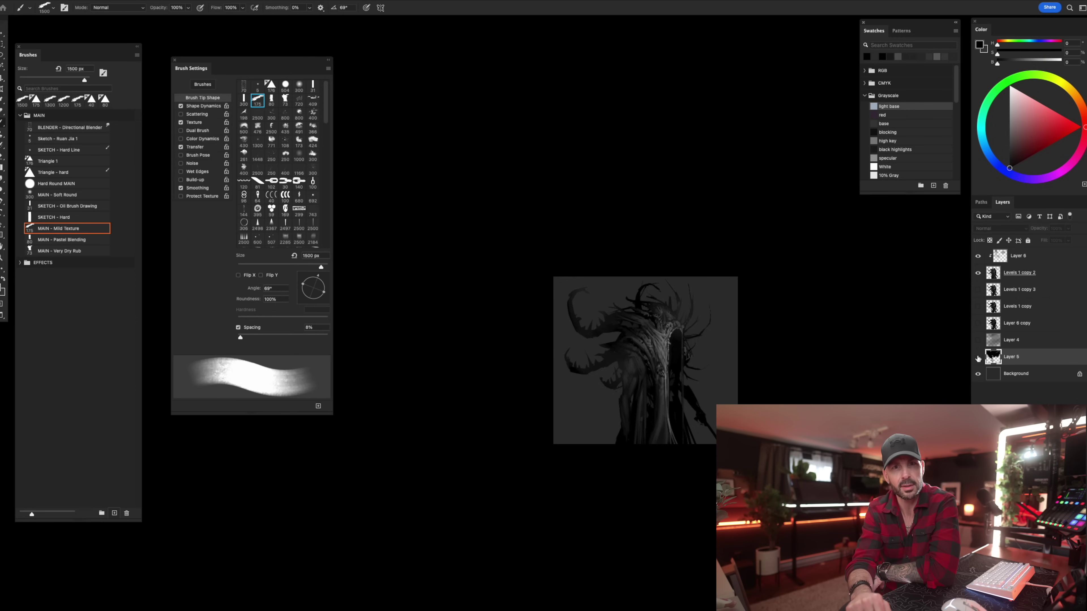
On Layer 6, shade the hood and tentacles with sampled dark tones, reducing the brush from 1500 to 1200 px.
left_click(1016, 258)
left_click(660, 318, "alt")
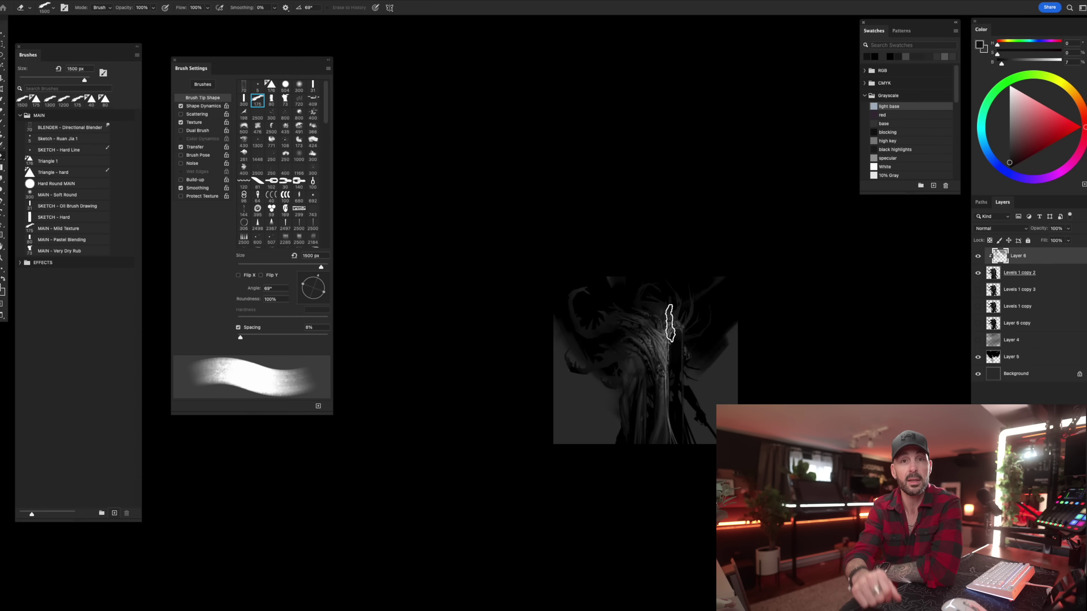
left_click(680, 312, "alt")
left_click(717, 351, "alt")
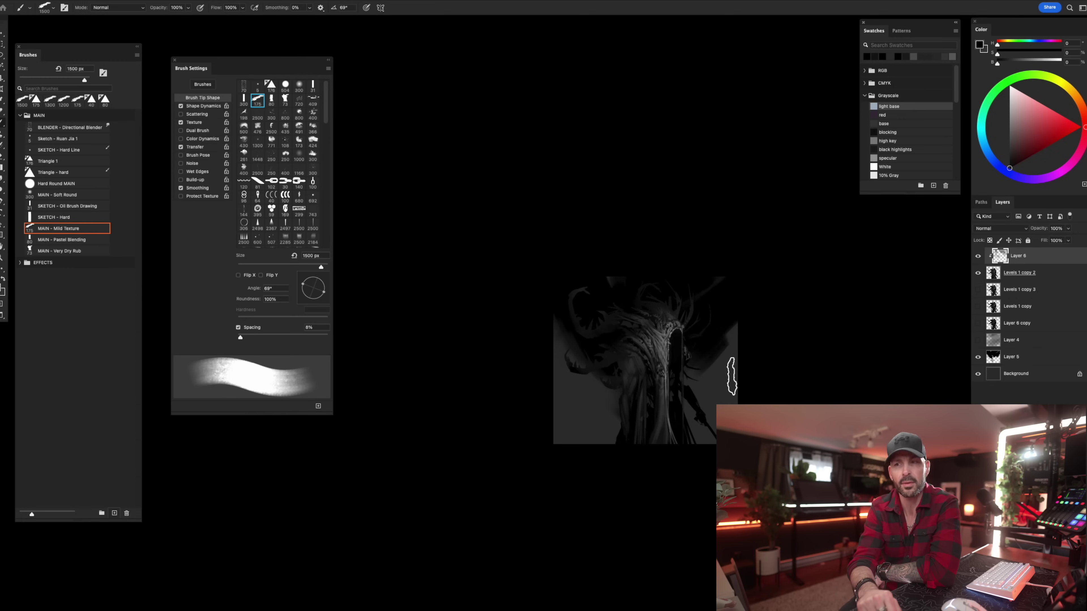
key("bracketleft")
key("bracketleft")
key("bracketleft")
left_click(728, 378, "alt")
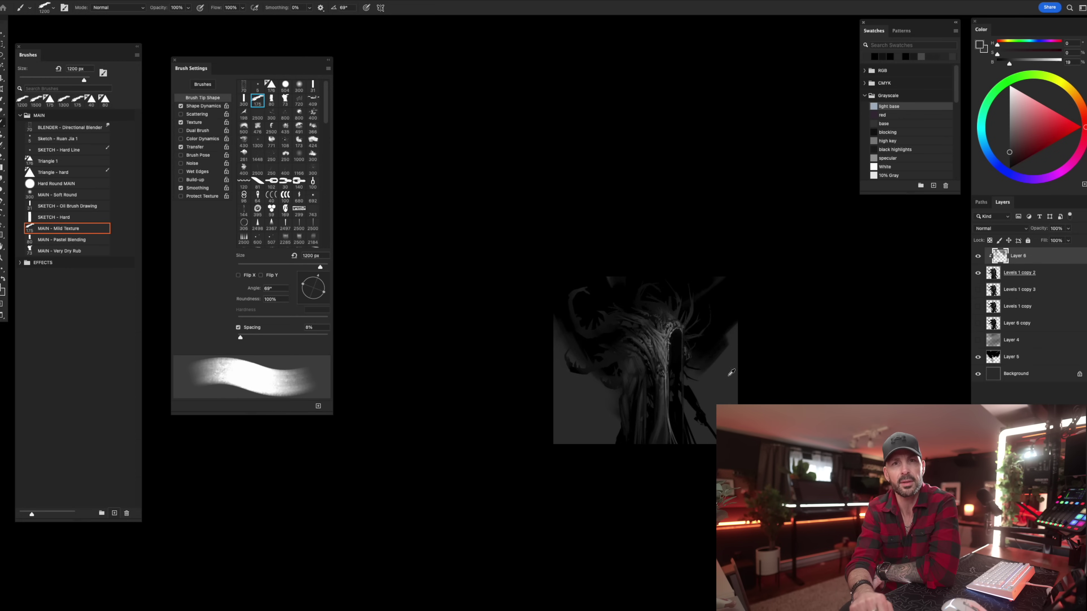
left_click(724, 275, "alt")
Add a Brightness/Contrast adjustment layer with brightness 28 and contrast -37.
key("f")
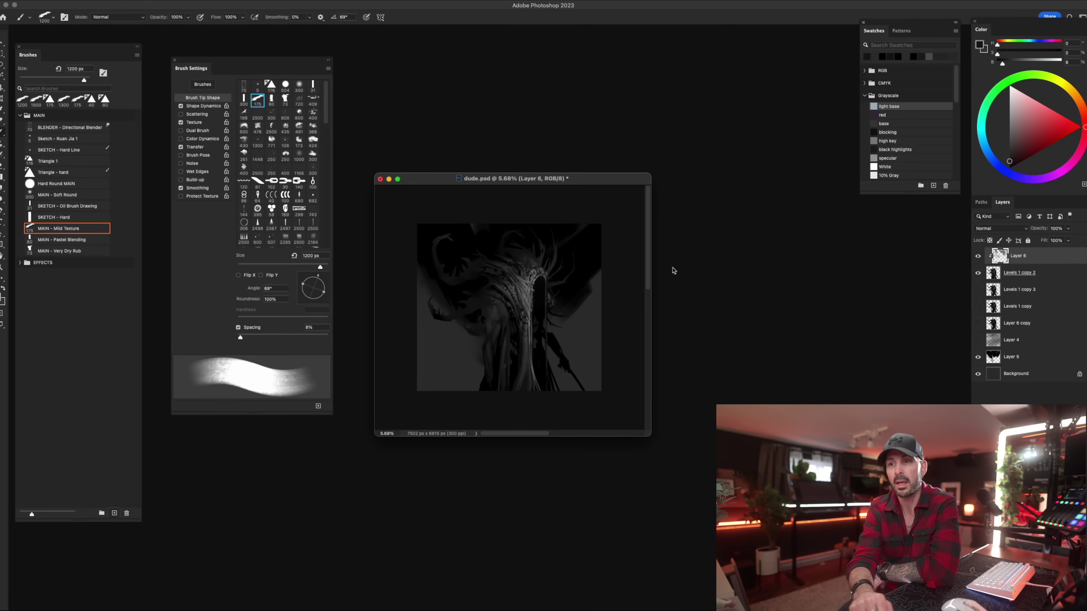
key("f")
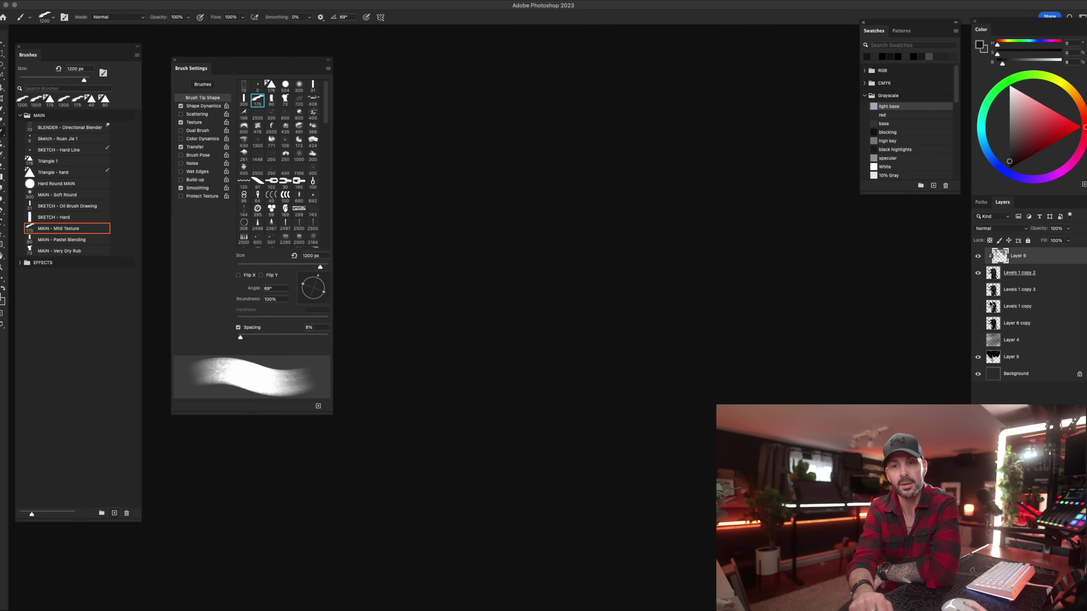
key("i")
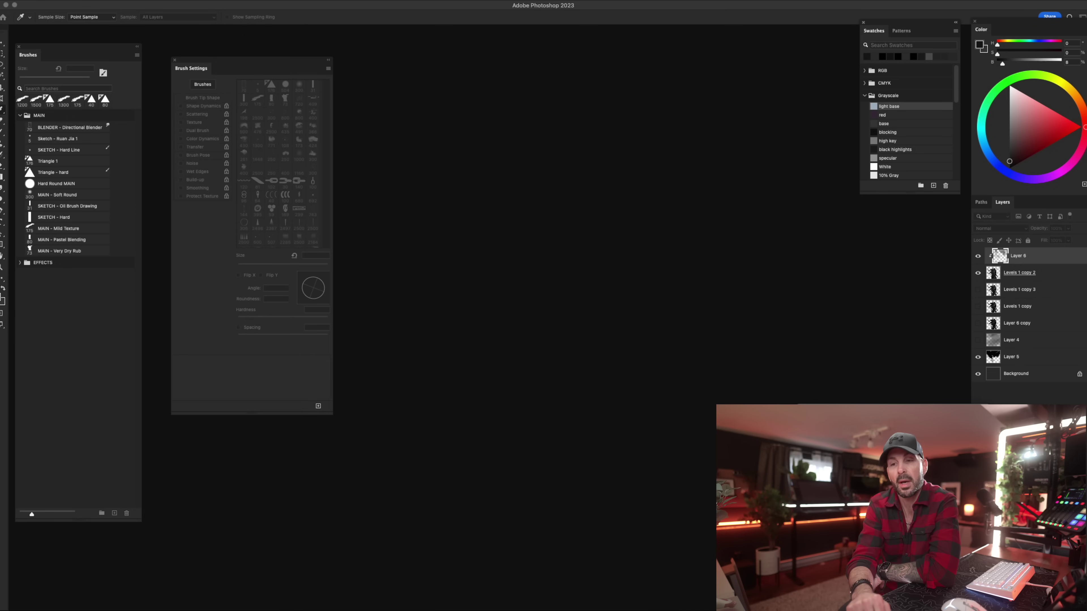
key("b")
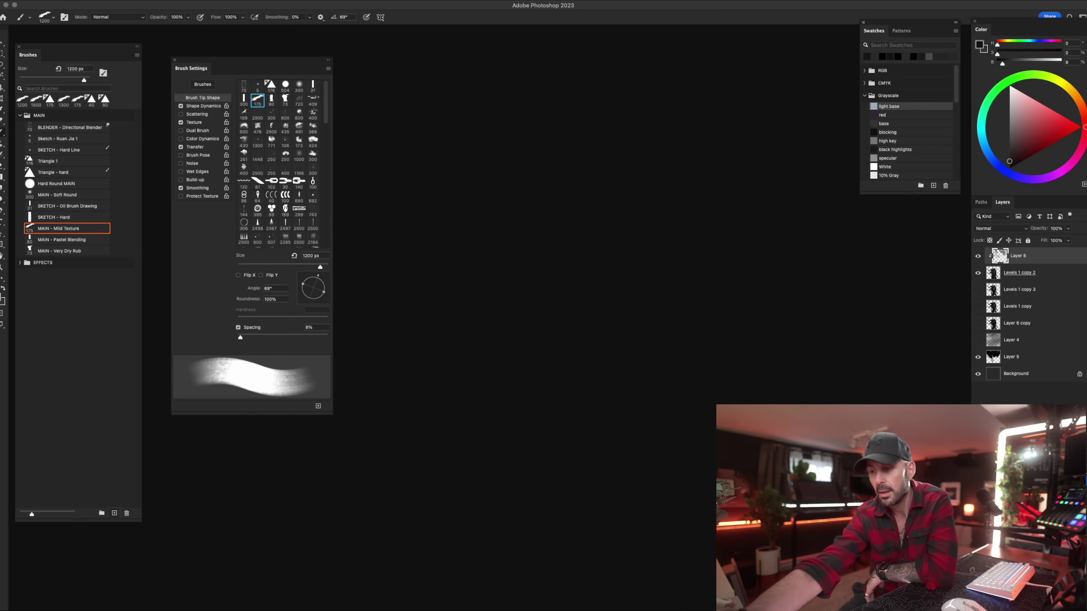
key("F2")
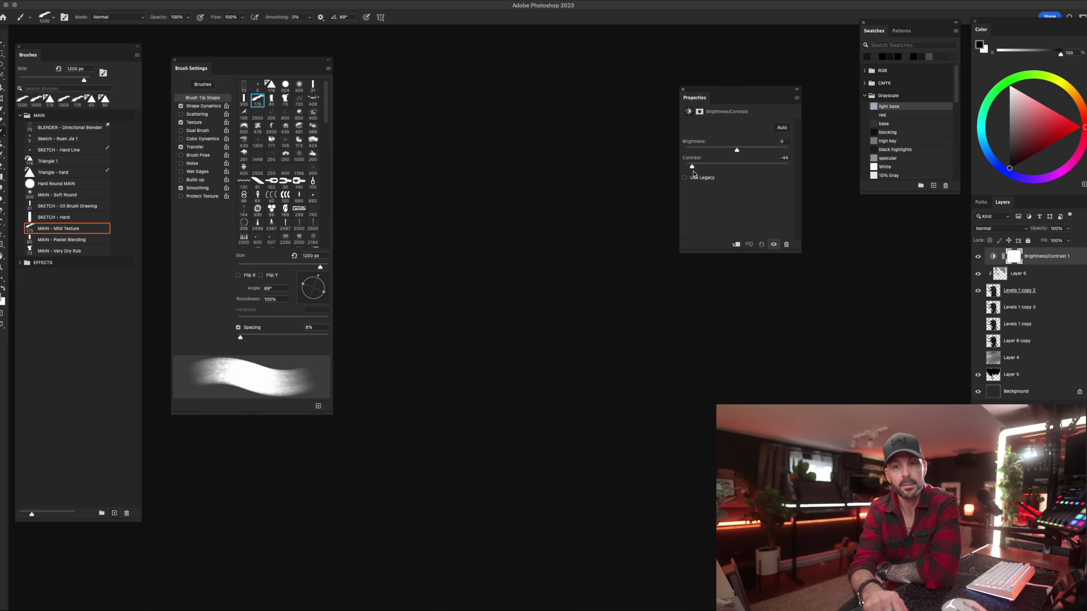
left_click_drag(750, 150, 745, 149)
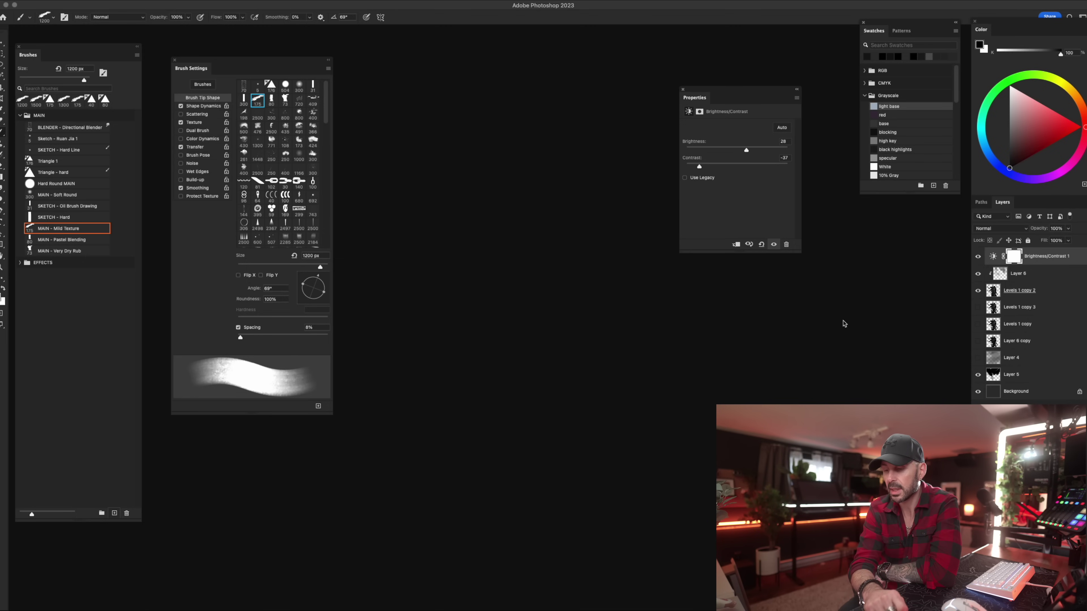
Add a Levels adjustment layer with the output black level at 21 and hide the Brightness/Contrast 1 layer.
key("F3")
left_click(977, 274)
left_click(978, 274)
left_click(978, 274)
left_click(994, 257)
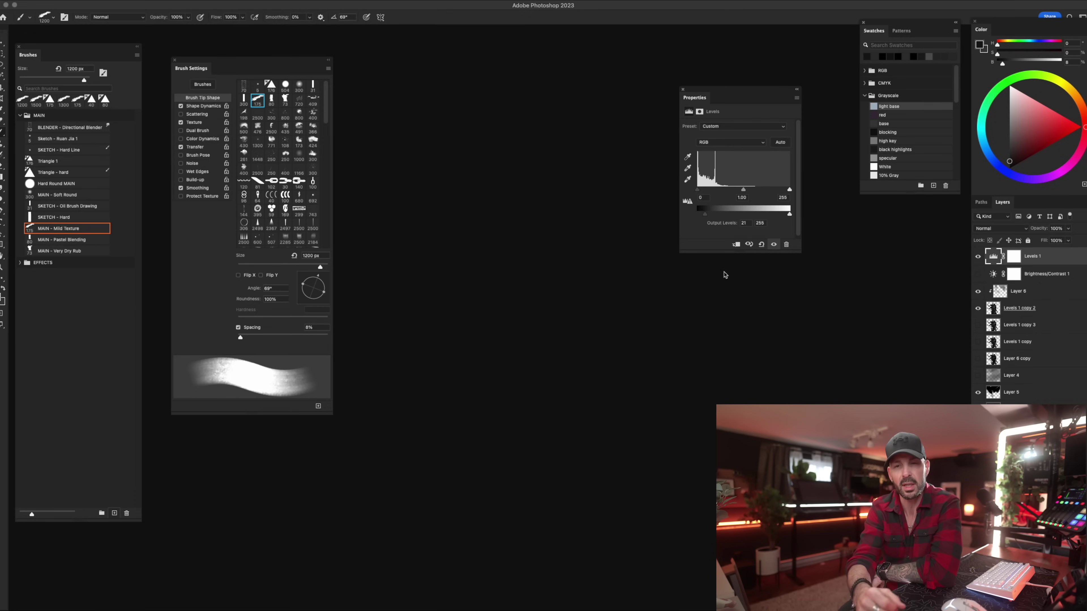
Move the Levels 1 layer below Brightness/Contrast 1 and clip it to the creature's layers beneath.
left_click_drag(1022, 278, 565, 277)
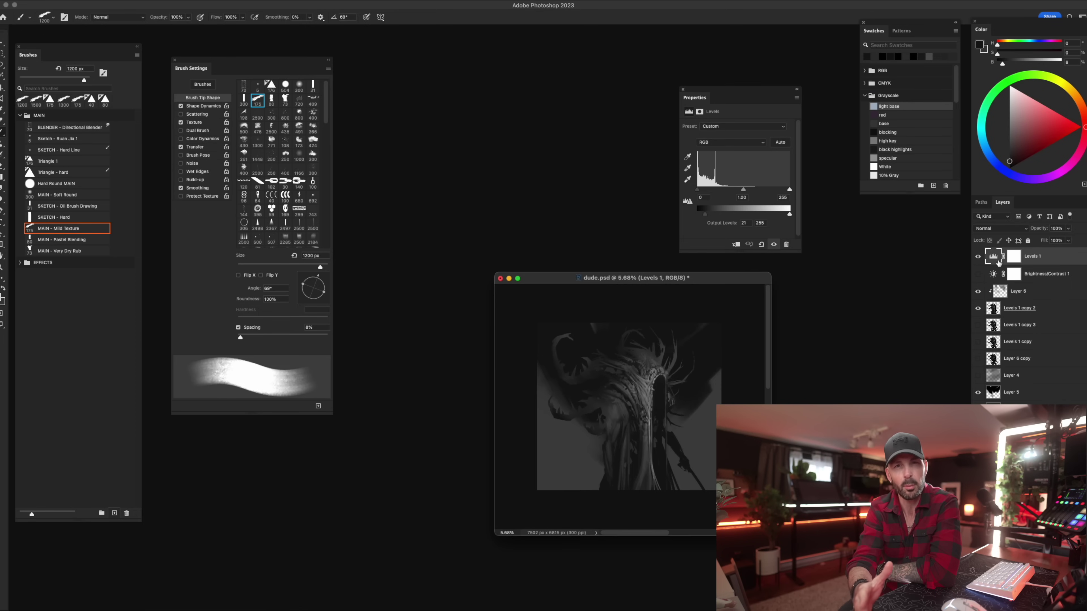
left_click(1013, 258)
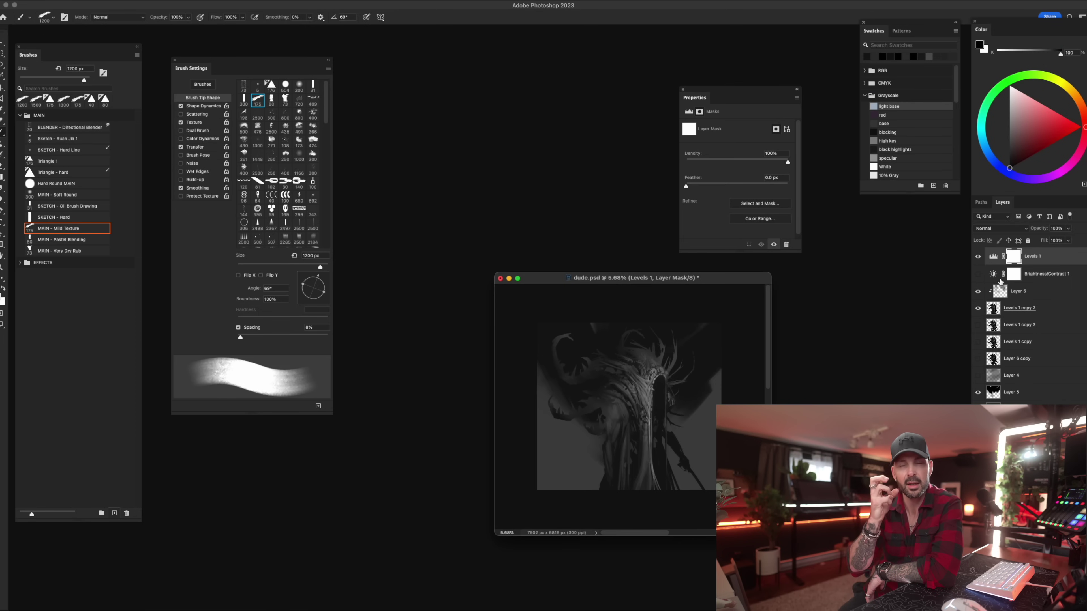
left_click_drag(998, 259, 1000, 282)
left_click(1001, 282, "alt")
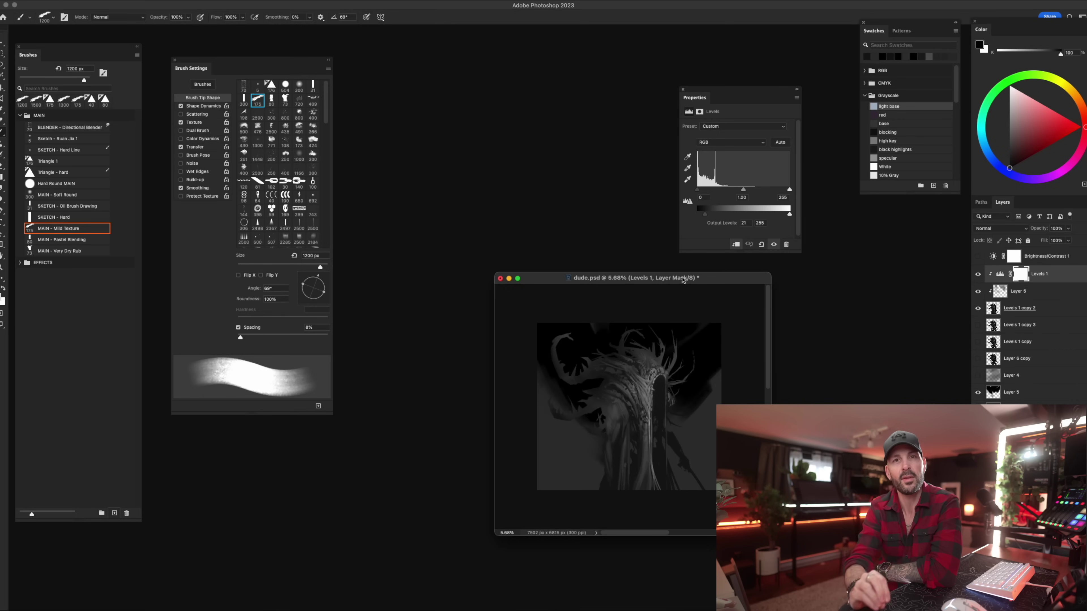
Set the Levels 1 midtone to 0.92 and its output black level to 23.
left_click_drag(682, 280, 682, 610)
left_click(1001, 275)
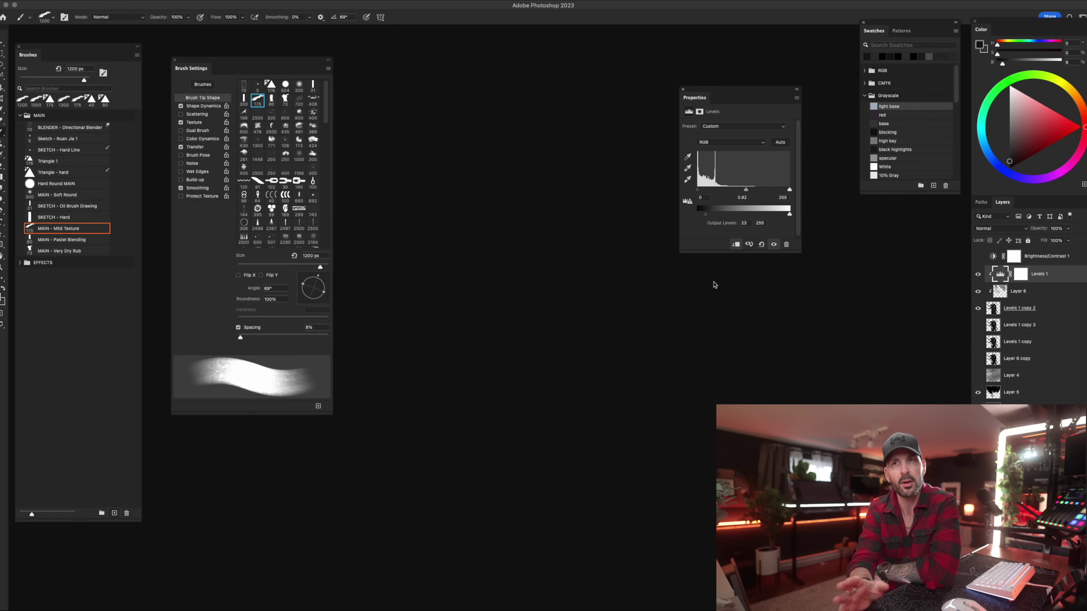
Mask the Levels 1 adjustment out of the hood opening and the cloak's far edge using black and a 500 px brush.
left_click_drag(748, 415, 495, 250)
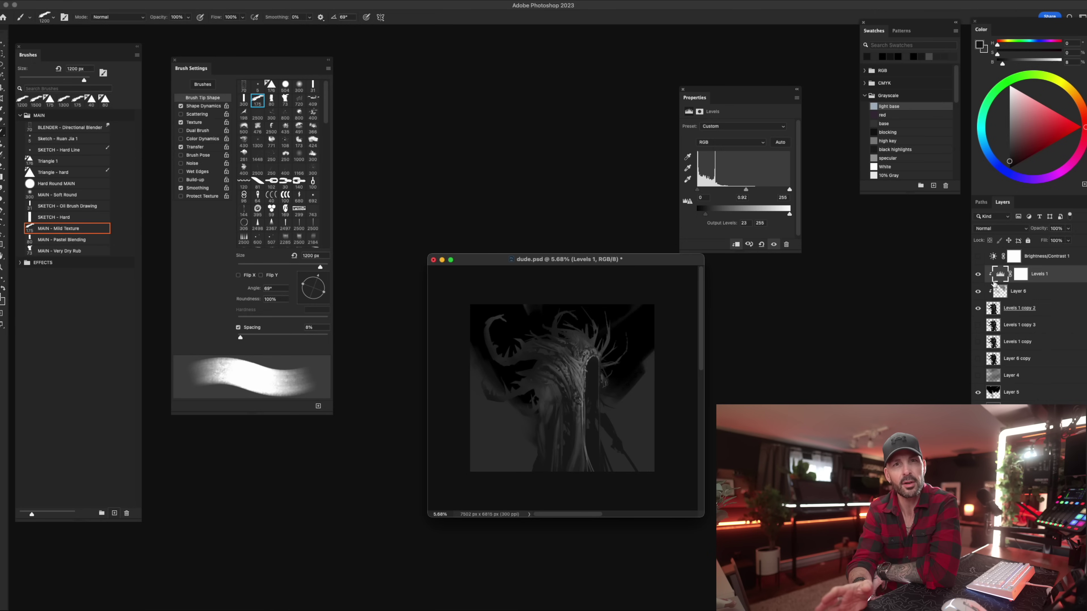
left_click(1016, 276)
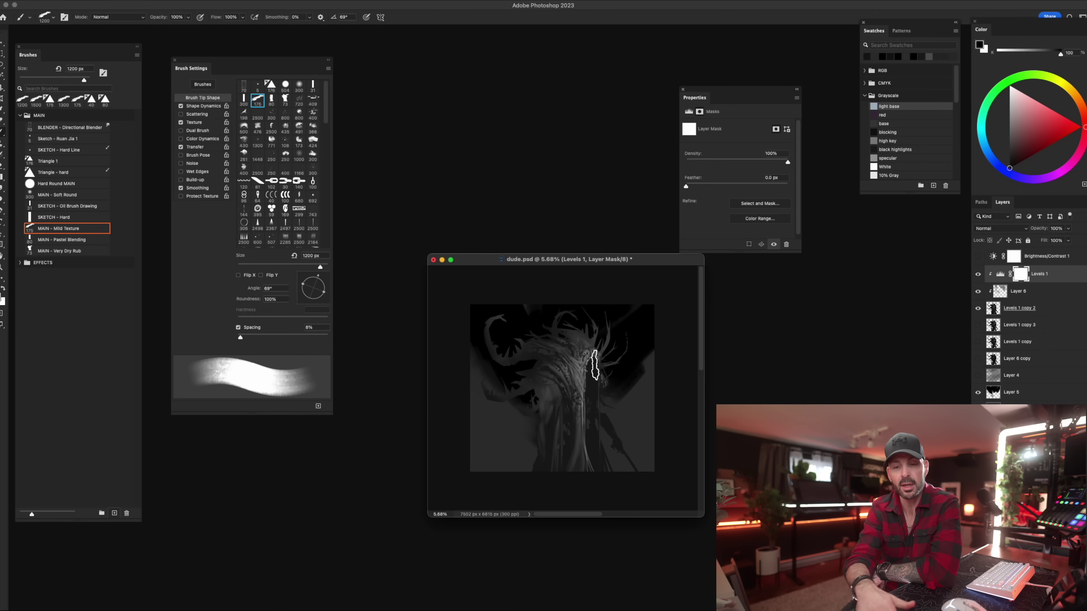
key("[")
key("[")
key("[")
key("[")
key("[")
key("[")
key("[")
mouse_move(591, 360)
left_mouse_down()
mouse_move(619, 459)
mouse_move(643, 483)
left_mouse_up()
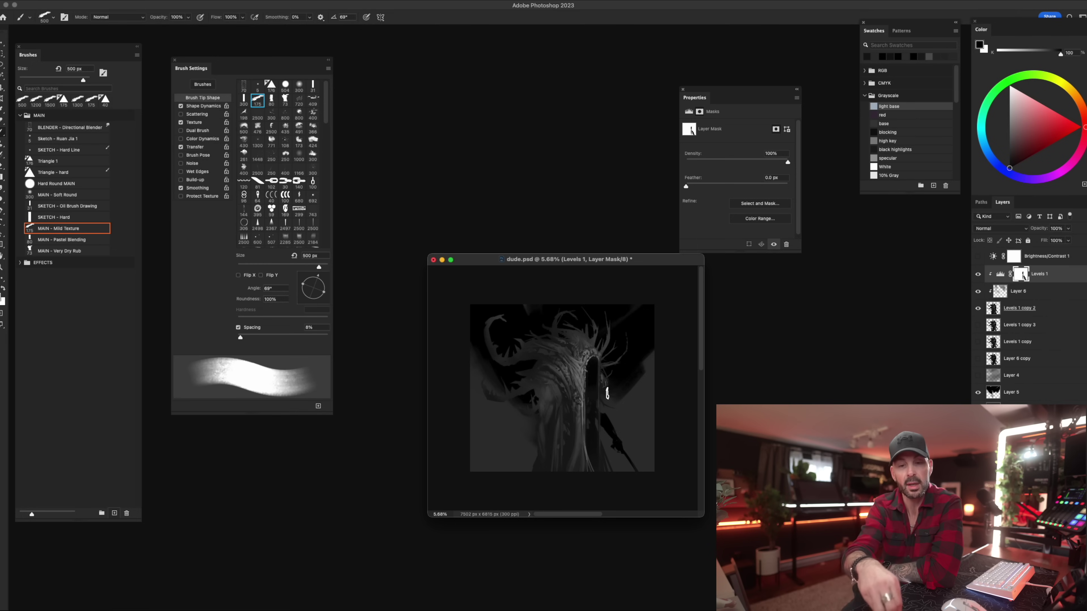
Extend the Levels 1 mask around the creature's tentacles with a 900 px brush, switching between black and white.
key("bracketright")
key("bracketright")
key("bracketright")
key("bracketright")
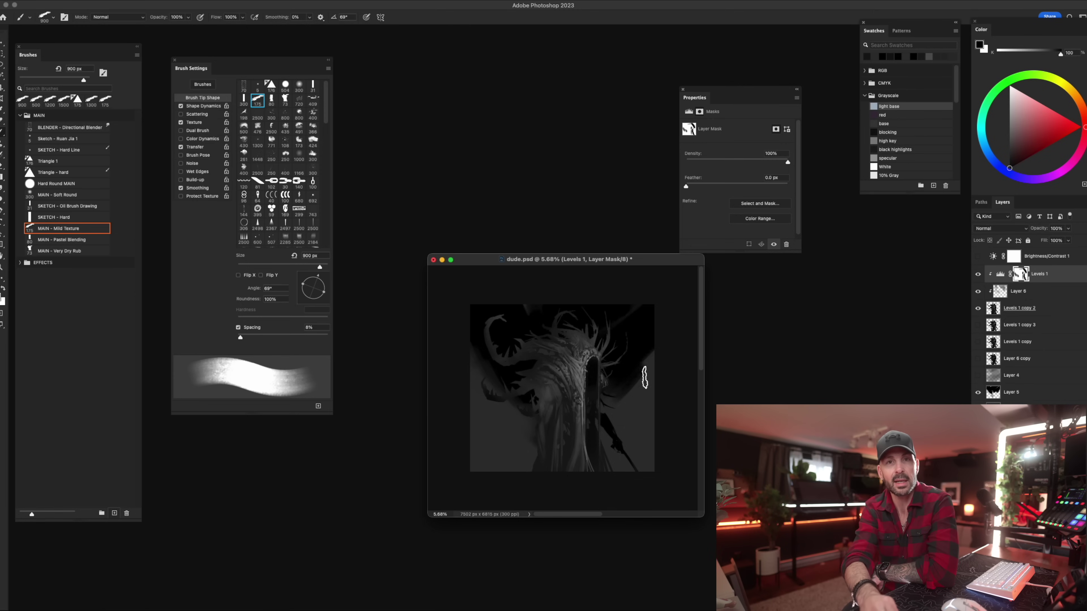
key("x")
key("x")
key("x")
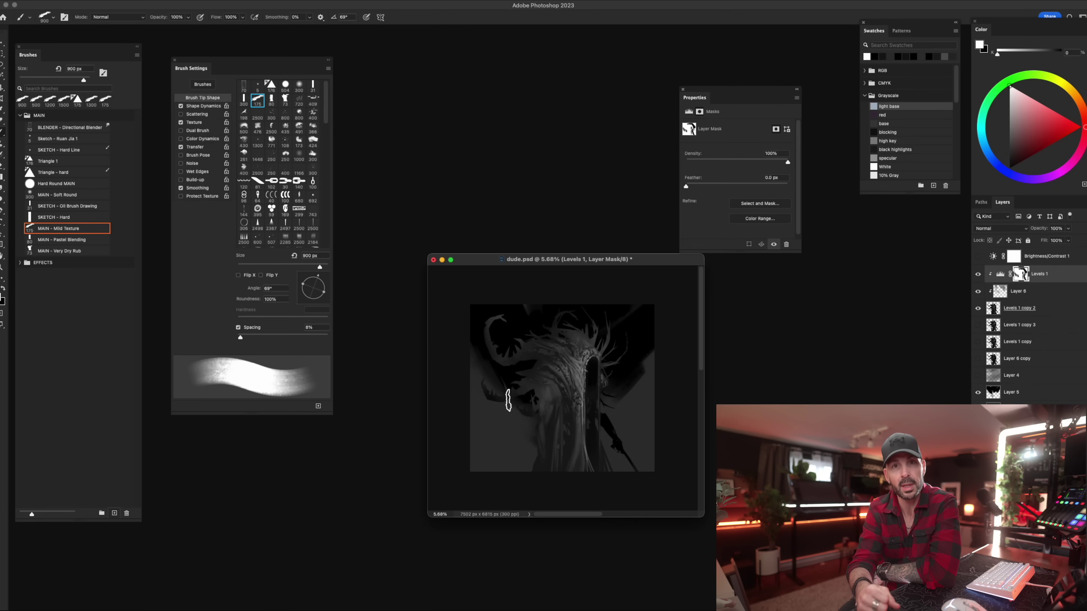
key("x")
Refine the Levels 1 mask over the cloak's folds with a 300 px brush and the surrounding areas at 900 px.
key("bracketleft")
key("bracketleft")
key("bracketleft")
mouse_move(558, 388)
left_mouse_down()
mouse_move(569, 405)
mouse_move(548, 470)
left_mouse_up()
key("bracketleft")
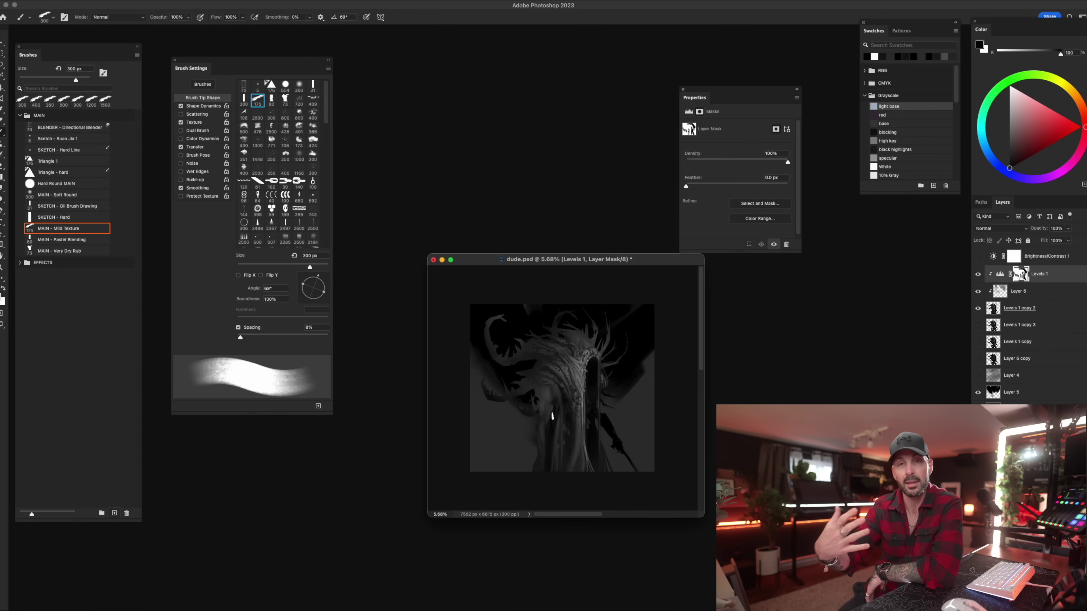
key("x")
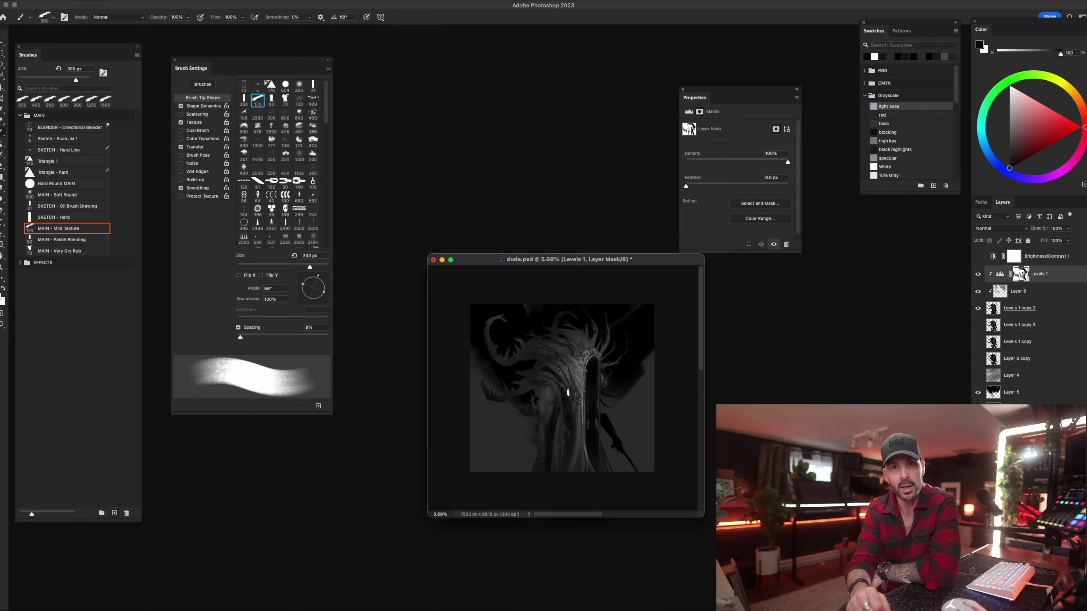
key("x")
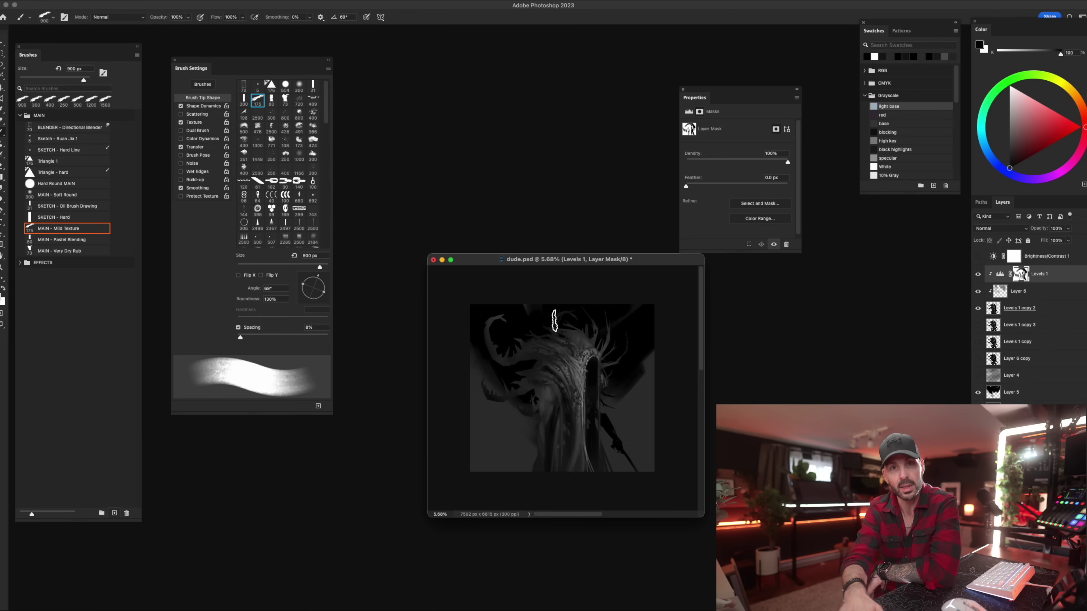
key("x")
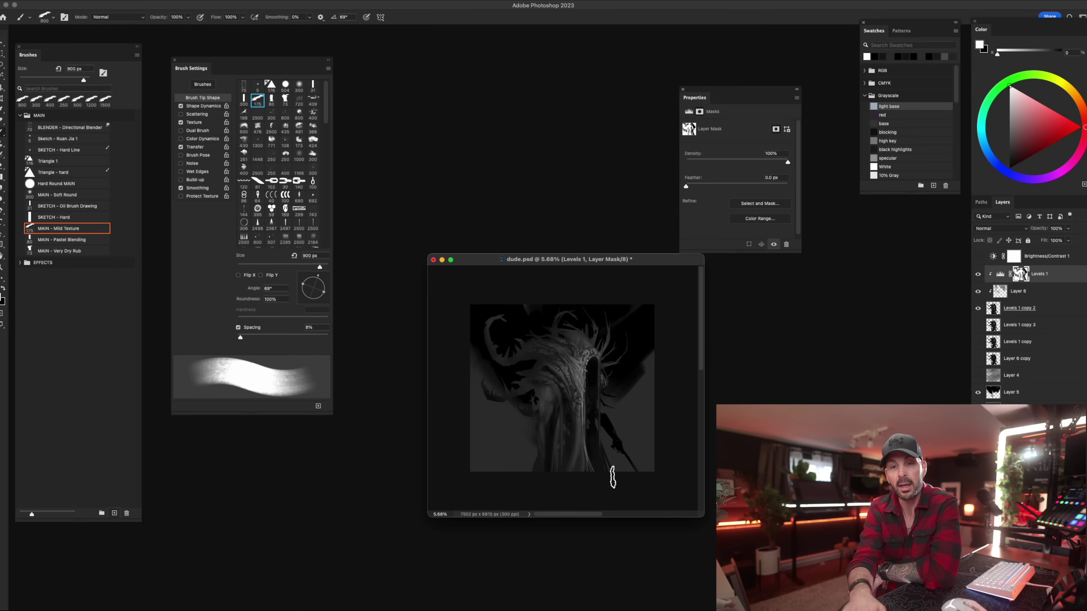
Display the painting full screen on black and close the adjustment's properties.
scroll(599, 441, "down", 2)
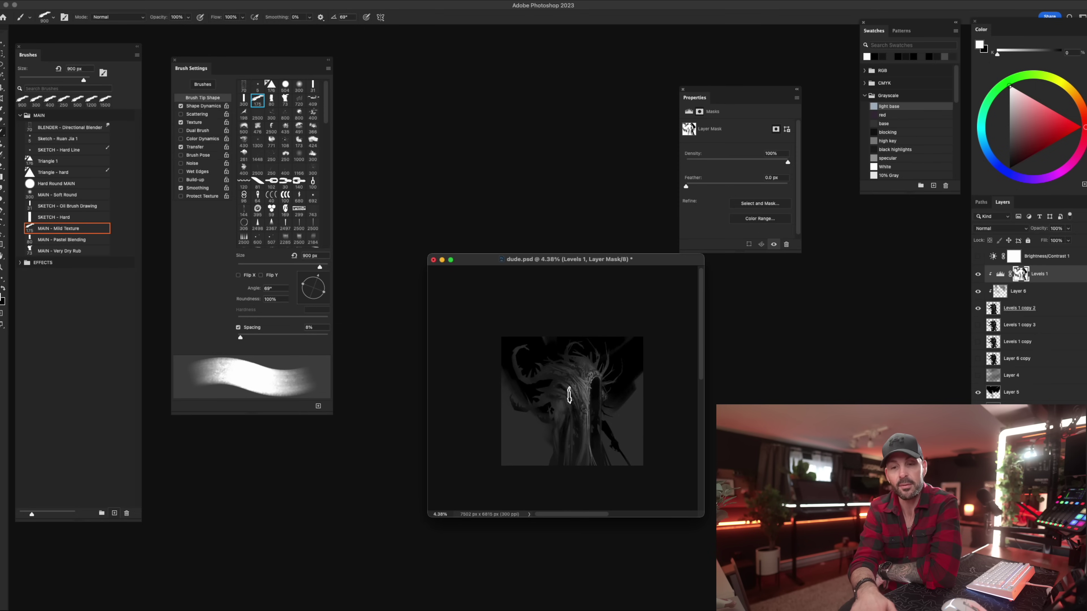
key("f")
key("f")
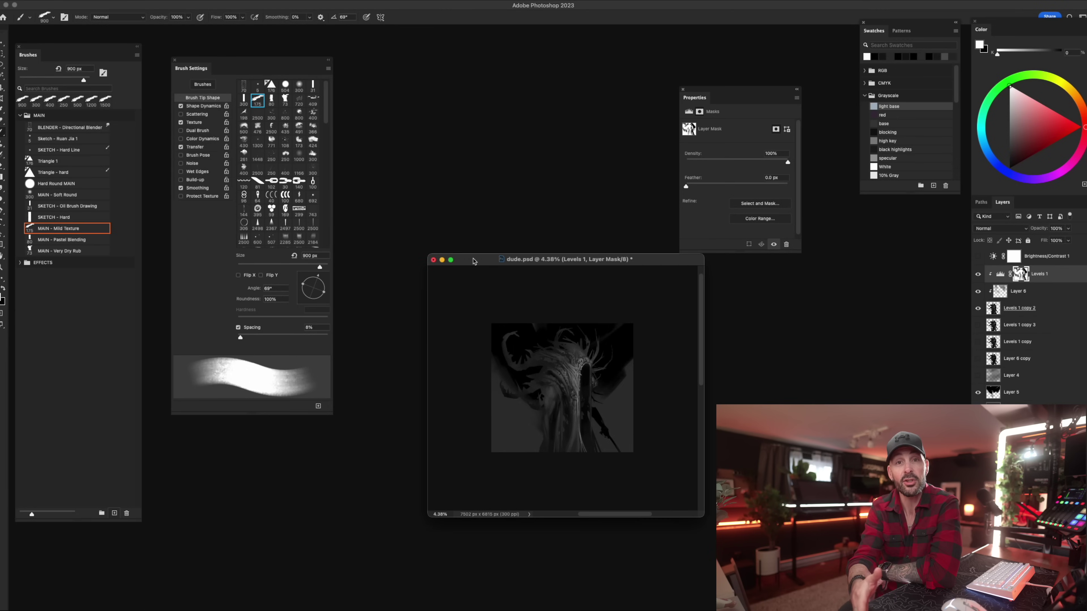
key("f")
key("f")
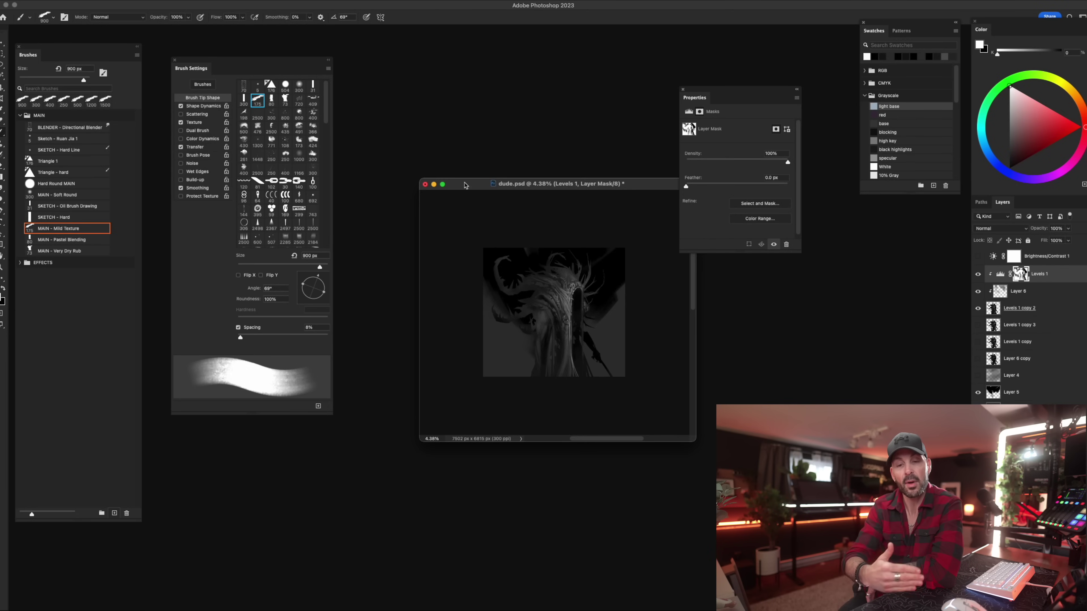
key("f")
left_click(683, 90)
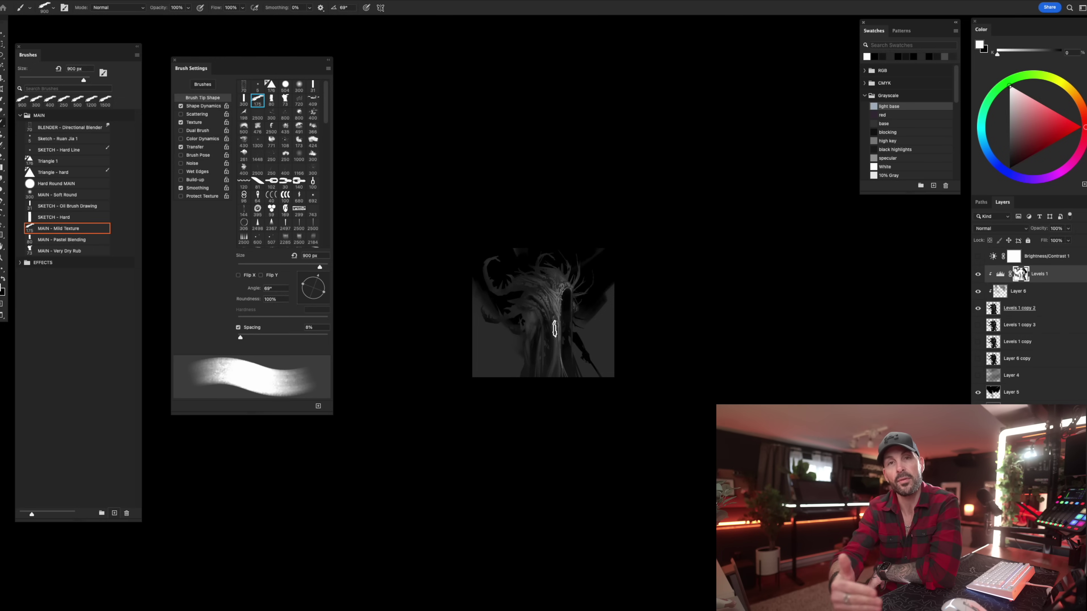
key("z")
left_click_drag(555, 327, 578, 343)
key("b")
Delete the Brightness/Contrast 1 adjustment layer.
left_click(1000, 393)
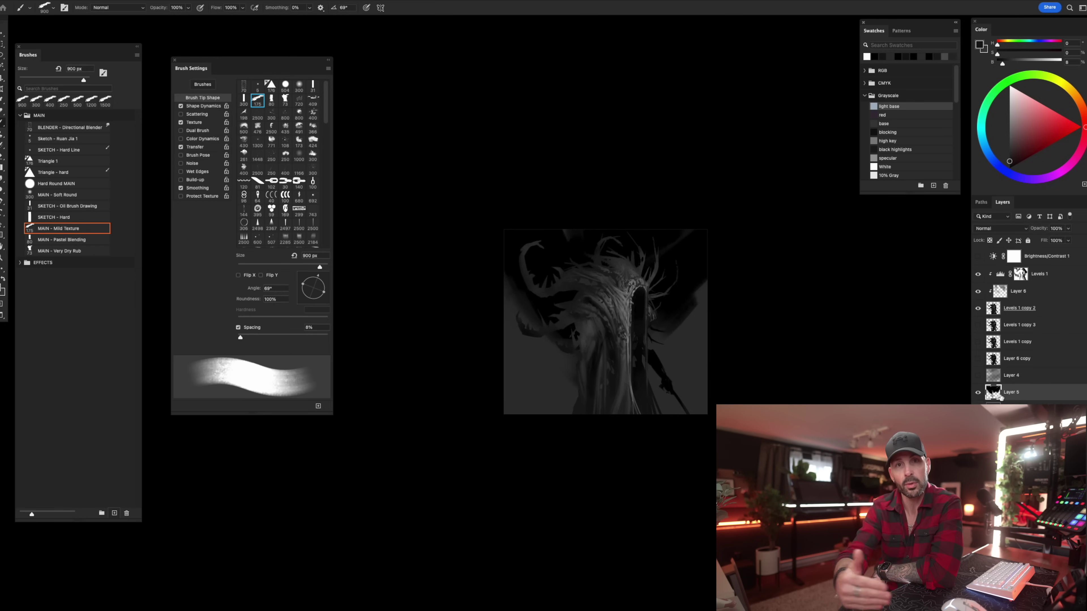
left_click(978, 256)
left_click_drag(1014, 256, 1075, 601)
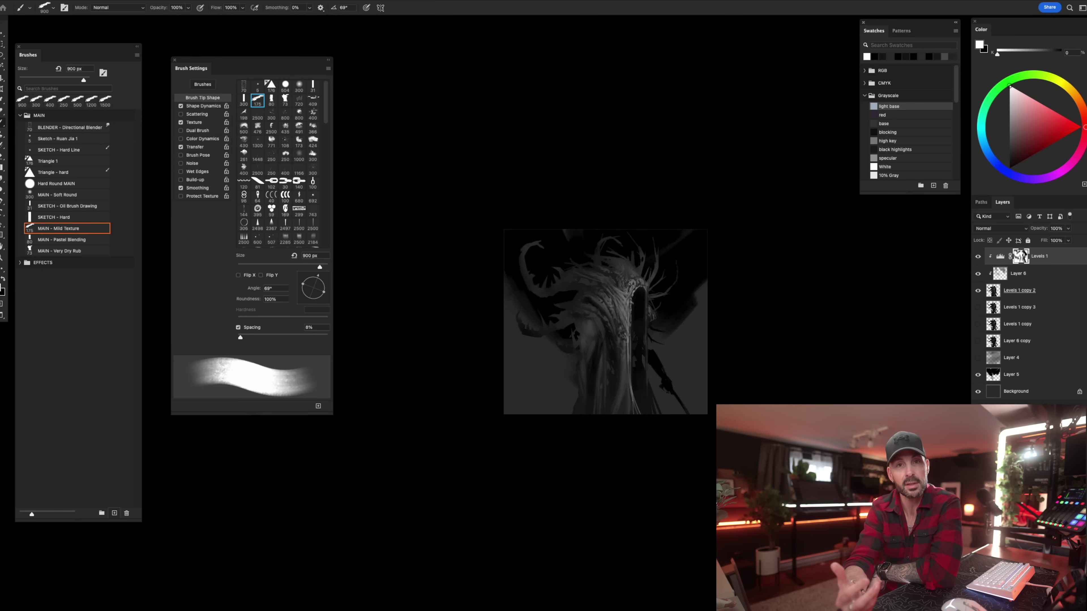
Merge the Levels 1 adjustment, Layer 6 and Levels 1 copy 2 into one layer.
left_click(978, 275)
left_click(979, 275)
left_click(999, 274)
left_click(1021, 257)
left_click(1001, 286, "shift")
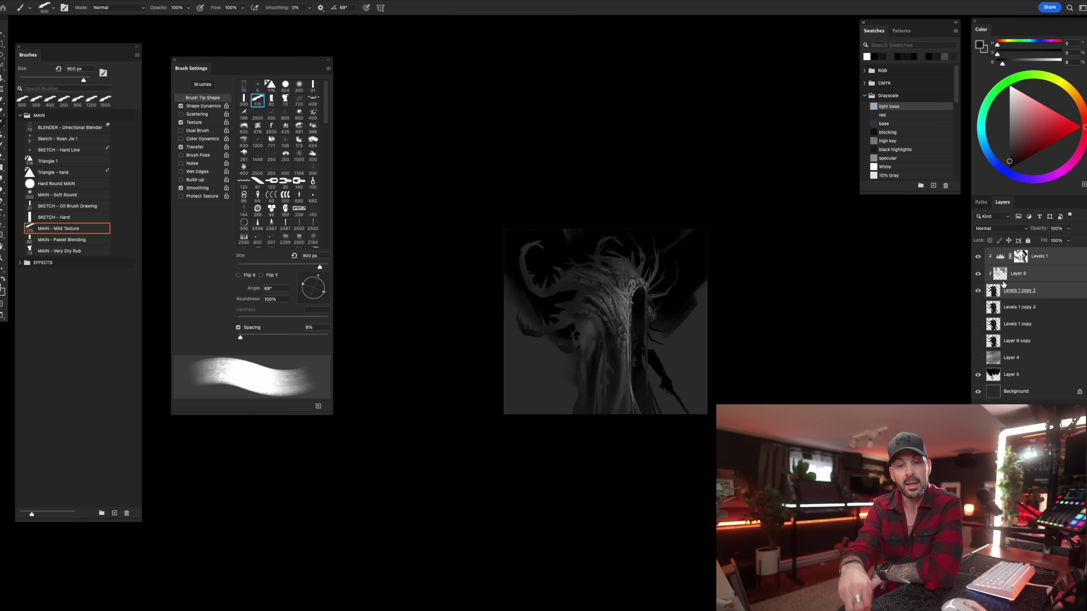
key("super+e")
Duplicate the merged creature layer, hide the duplicate and compare the result with Levels 1 hidden and shown.
left_click_drag(998, 256, 999, 263)
left_click(978, 272)
left_click(977, 257)
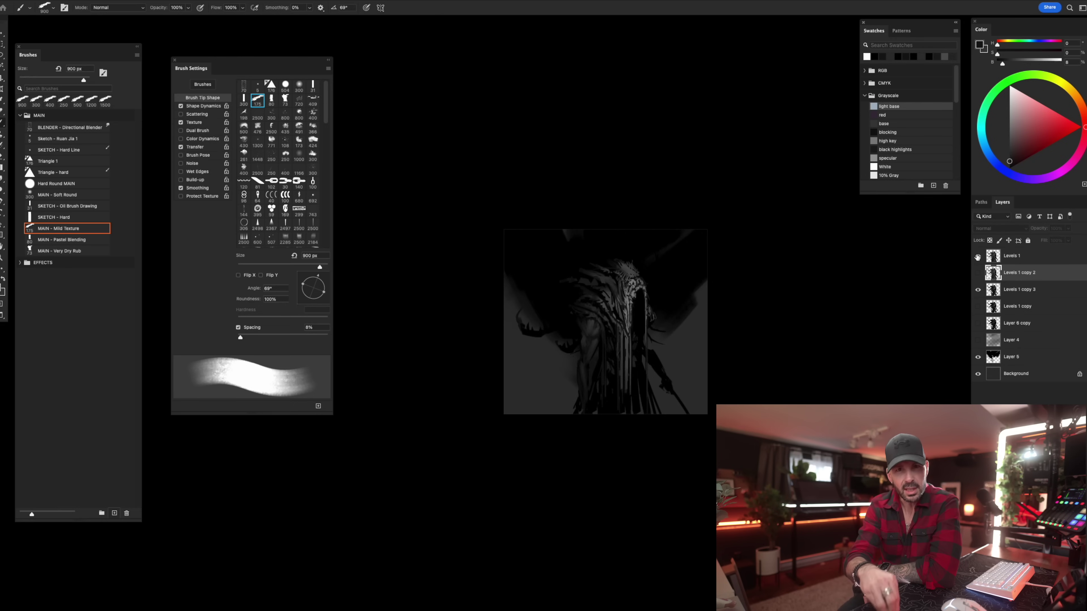
left_click(978, 257)
left_click(995, 259)
Rework the dark shape behind the creature on Layer 5, painting with sampled black and erasing.
key("z")
mouse_move(646, 382)
left_mouse_down()
mouse_move(624, 348)
mouse_move(667, 444)
mouse_move(678, 444)
left_mouse_up()
key("space")
key("z")
left_click(1006, 359)
left_click(712, 350, "alt")
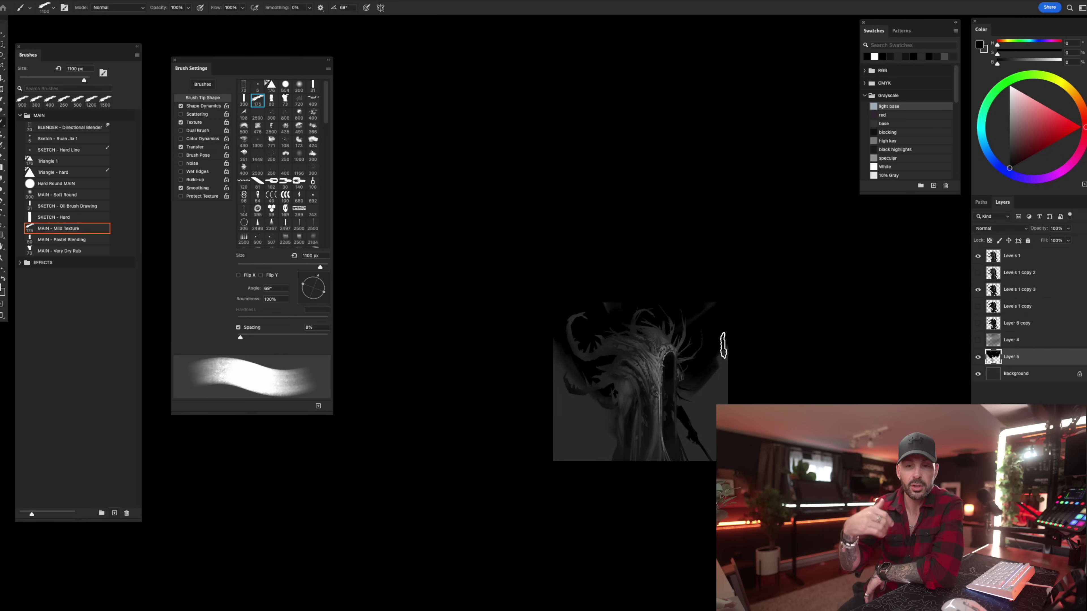
key("e")
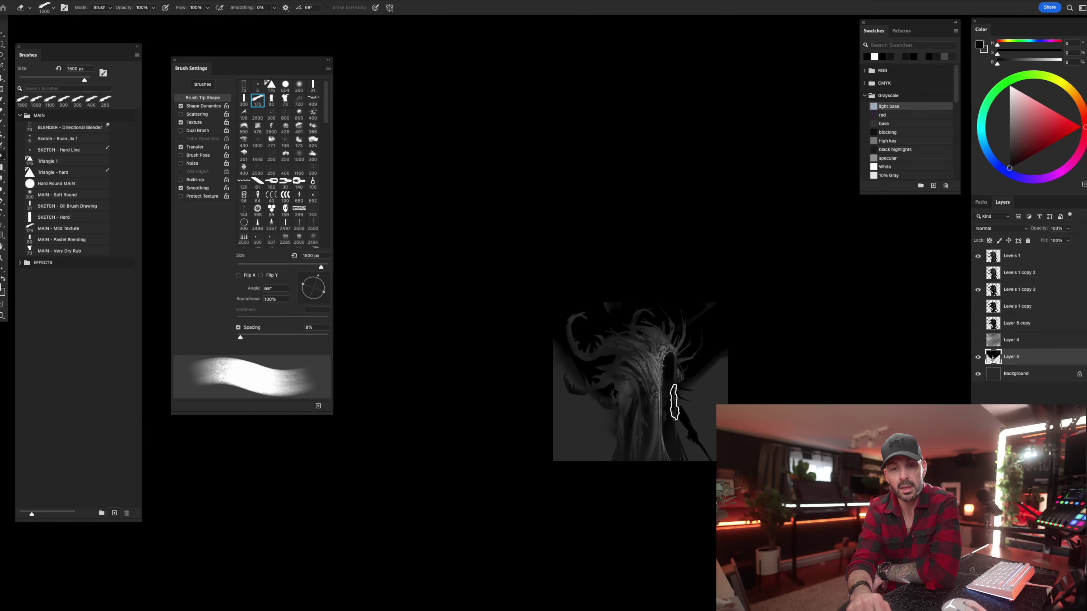
key("b")
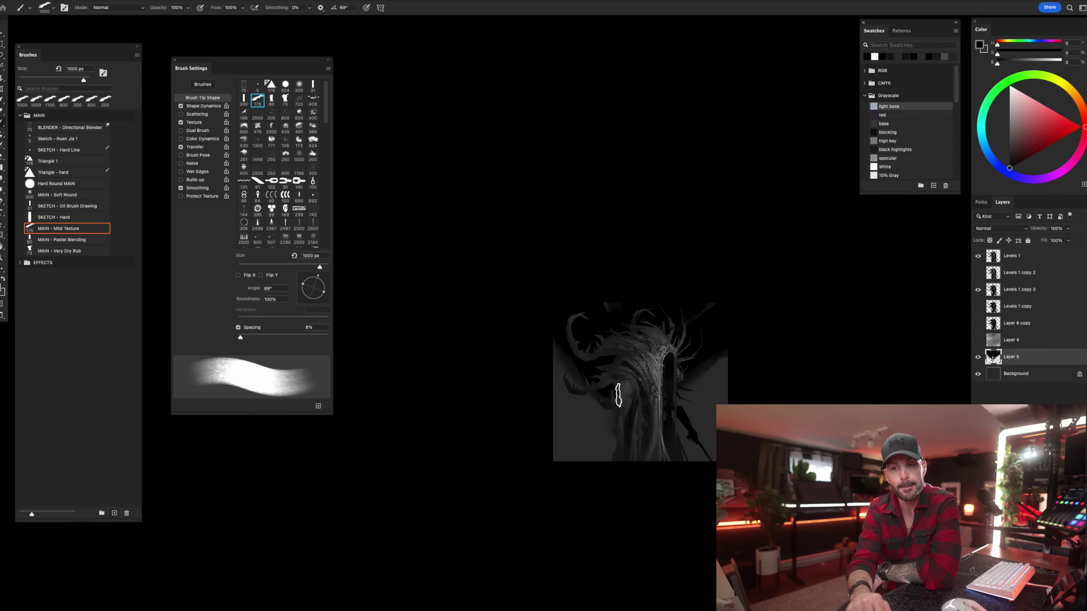
Fill the Background layer with white.
left_click(1003, 370)
key("i")
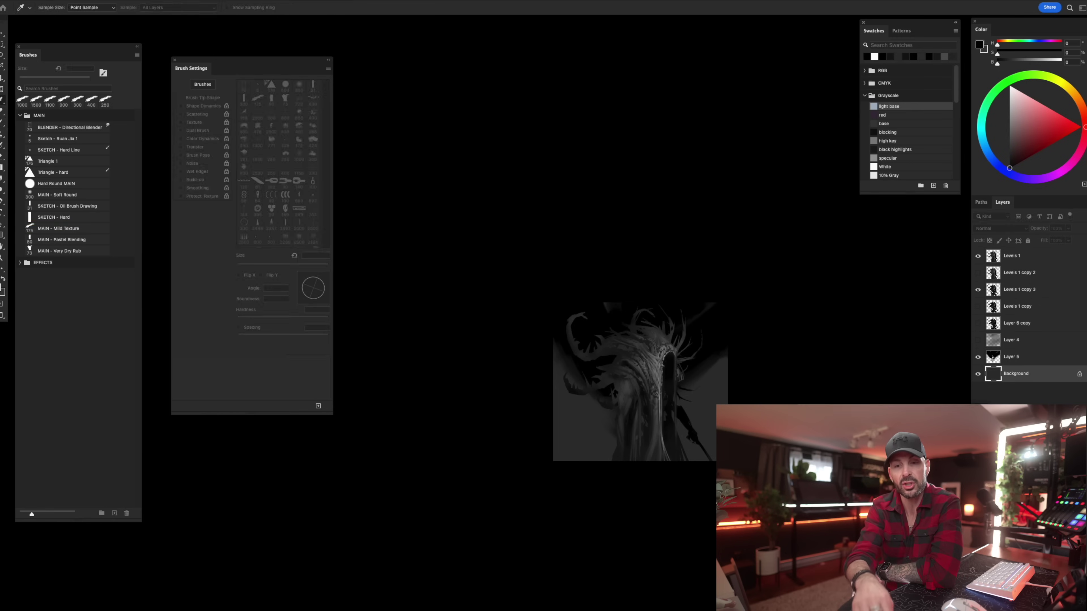
key("ctrl+BackSpace")
key("ctrl+z")
key("ctrl+shift+z")
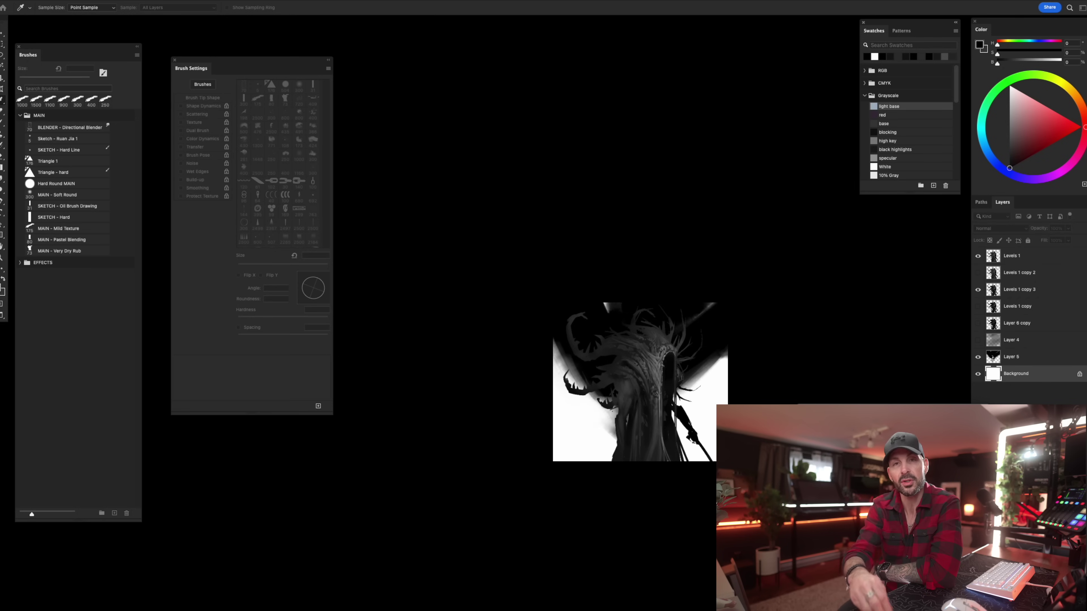
key("b")
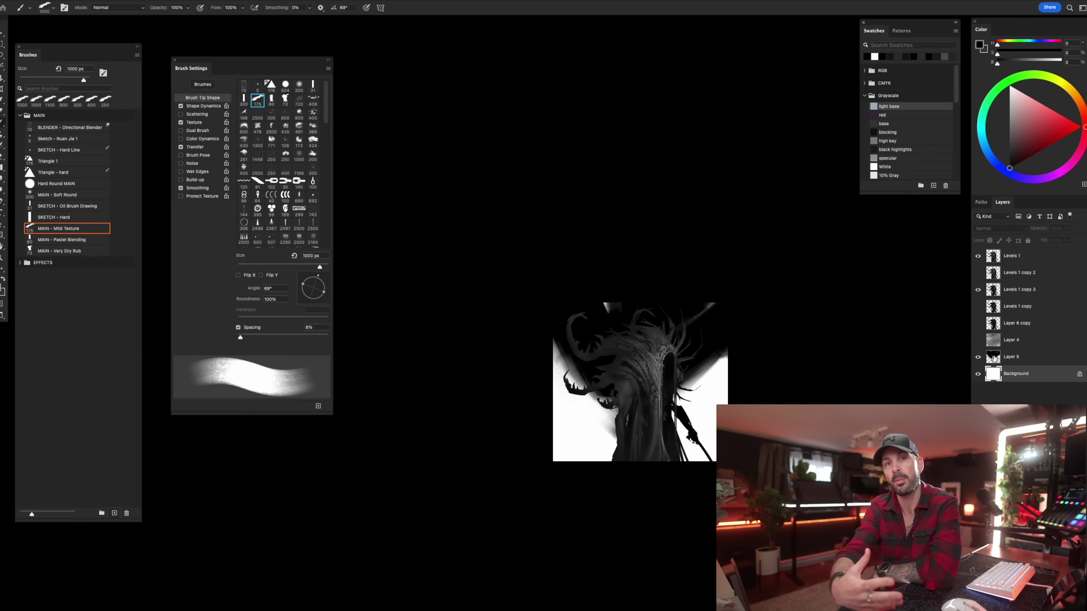
Reshape the black backdrop on Layer 5 at both sides of the creature, alternating brush and eraser against the white.
left_click(1012, 356)
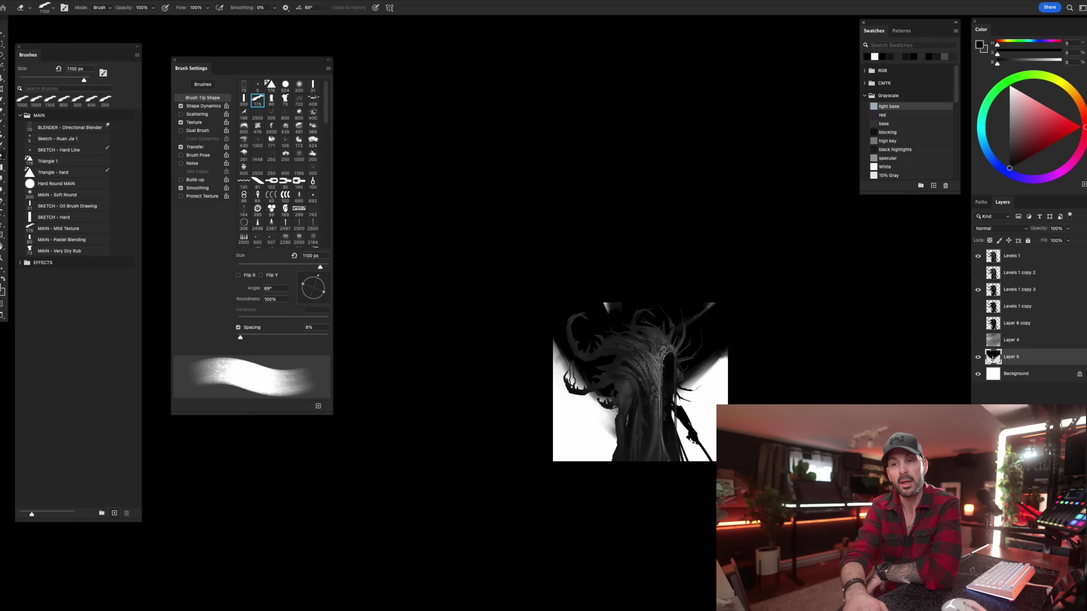
key("e")
key("bracketleft")
key("bracketleft")
key("bracketleft")
key("bracketleft")
key("bracketleft")
key("b")
mouse_move(704, 377)
left_mouse_down()
mouse_move(664, 392)
mouse_move(681, 407)
left_mouse_up()
key("e")
mouse_move(584, 399)
left_mouse_down()
mouse_move(618, 440)
mouse_move(614, 404)
mouse_move(632, 416)
left_mouse_up()
key("b")
key("e")
key("b")
key("e")
key("b")
Flip the canvas horizontally, fill in the backdrop above the creature with black and flip the canvas back.
key("super+shift+h")
left_click_drag(670, 303, 577, 310)
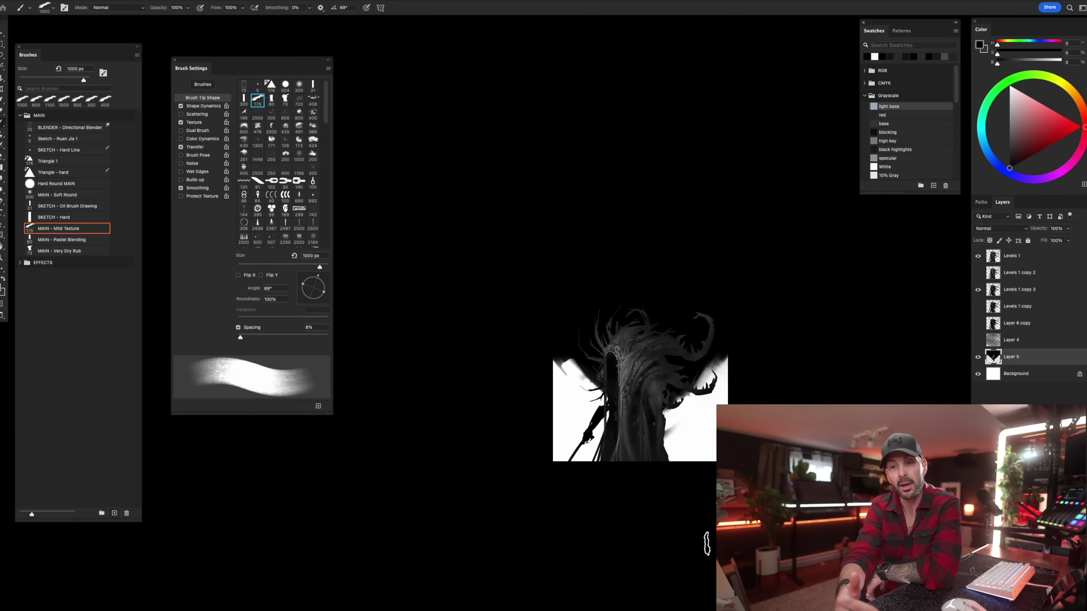
key("super+shift+h")
Add a new layer above Levels 1 and clip it to the creature.
left_click_drag(666, 387, 687, 388)
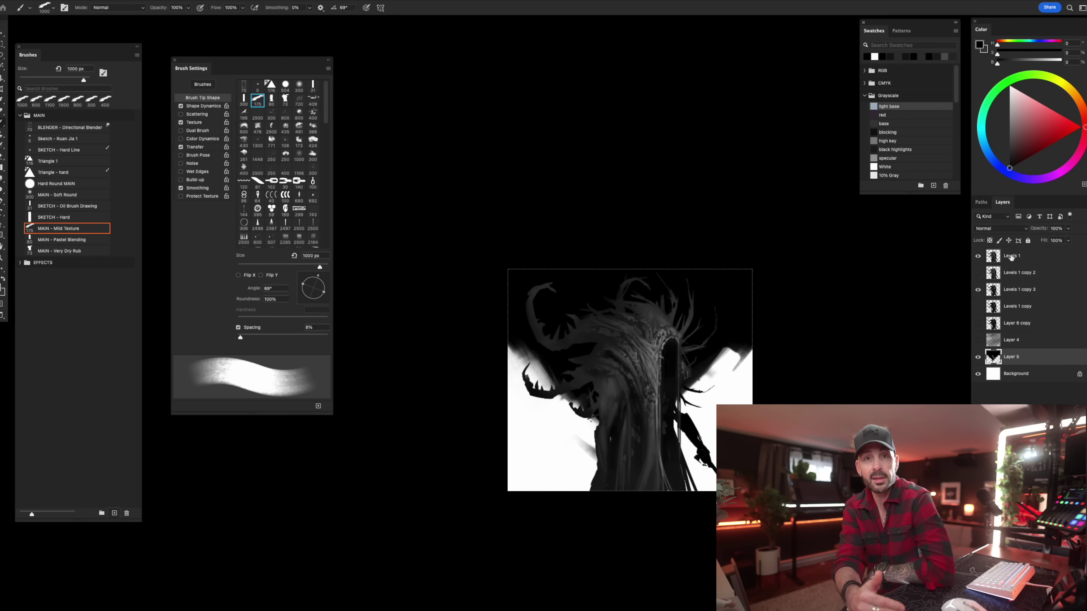
left_click(1009, 258)
scroll(630, 380, "left", 1)
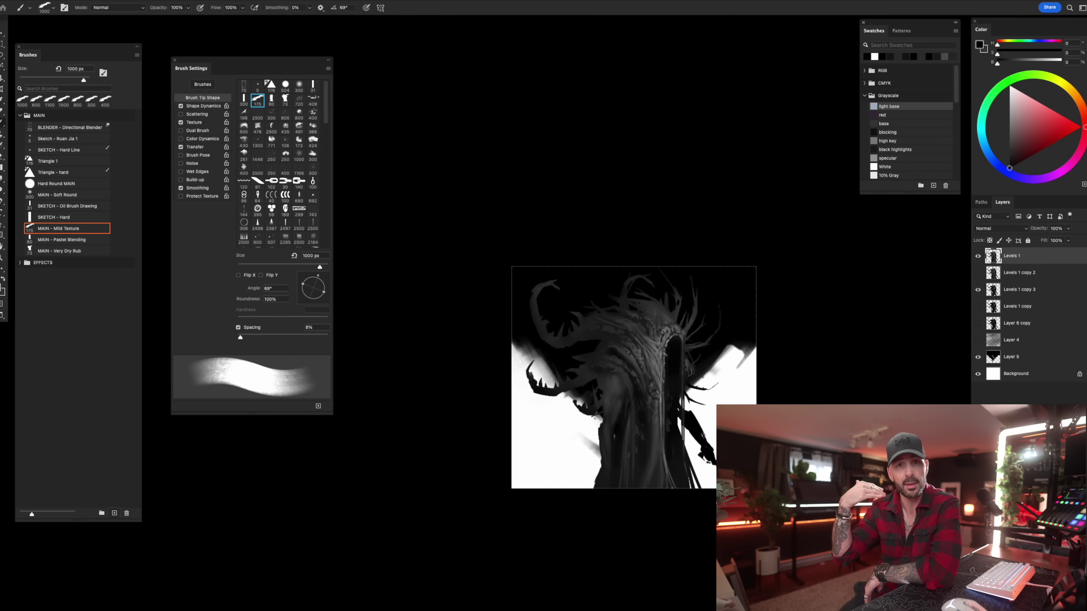
key("alt+shift+super+n")
left_click(1006, 264, "alt")
Lasso a narrow curved fold across the creature's upper cloak and paint it with a dark tone.
left_click_drag(623, 383, 638, 398)
key("l")
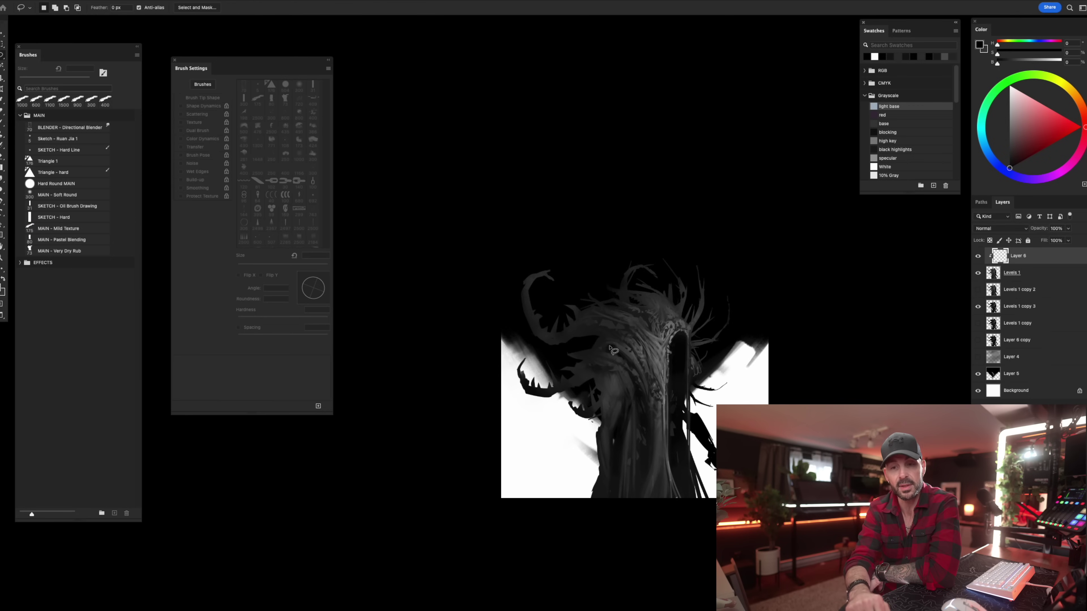
left_click_drag(631, 355, 609, 345)
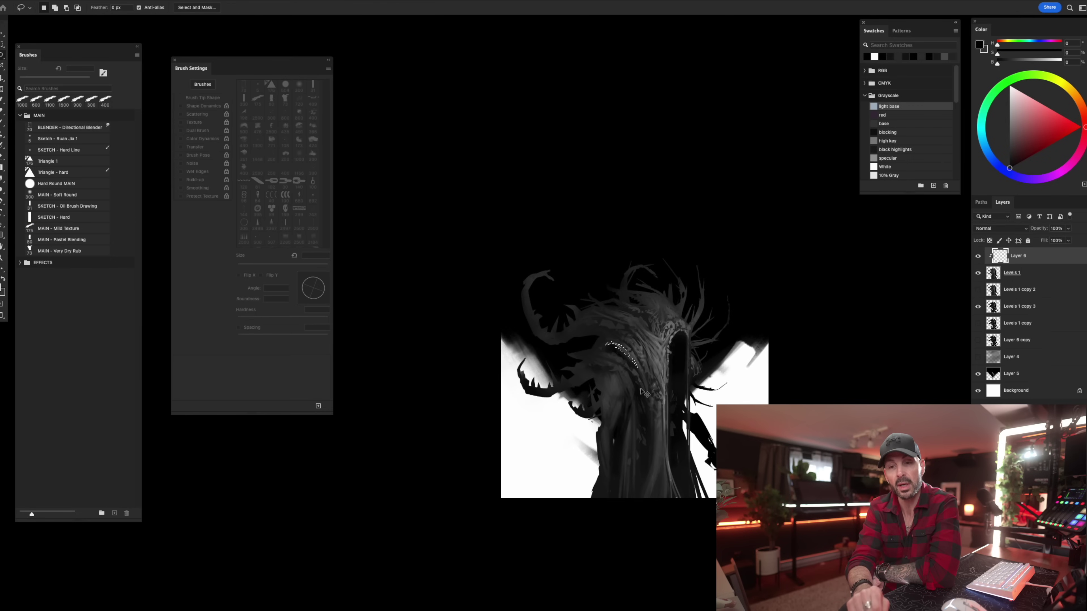
key("b")
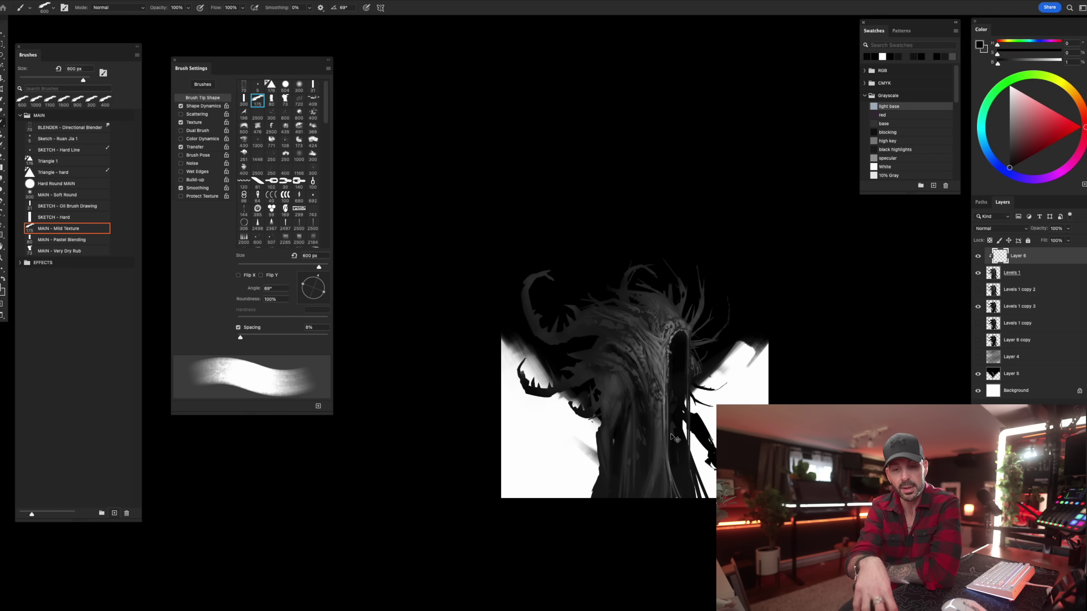
Lasso more jagged folds below the creature's shoulder and shade them dark on the clipped layer.
key("z")
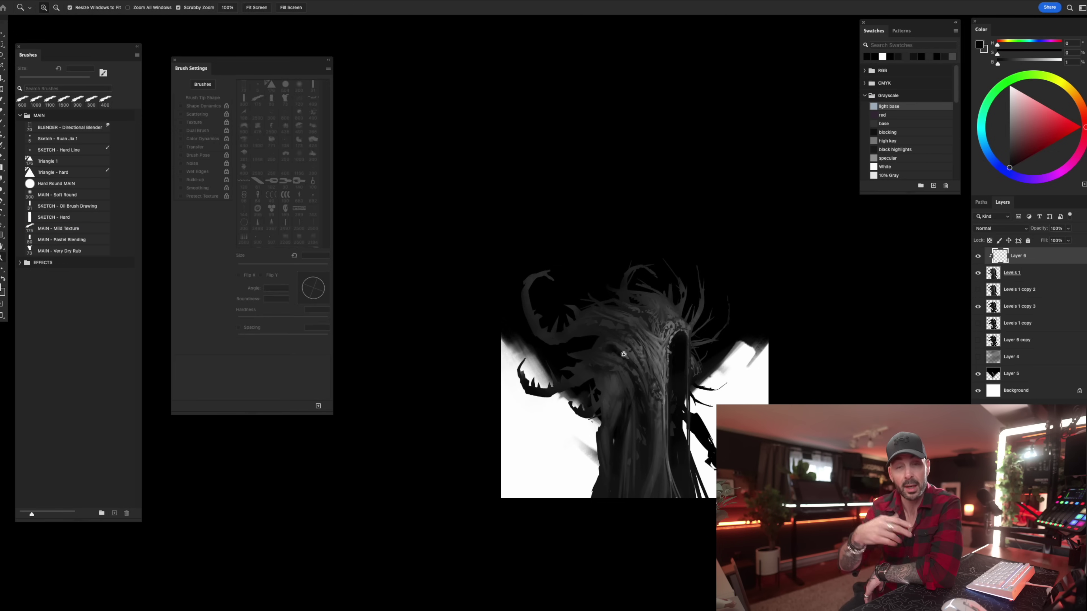
left_click_drag(632, 366, 639, 359)
key("l")
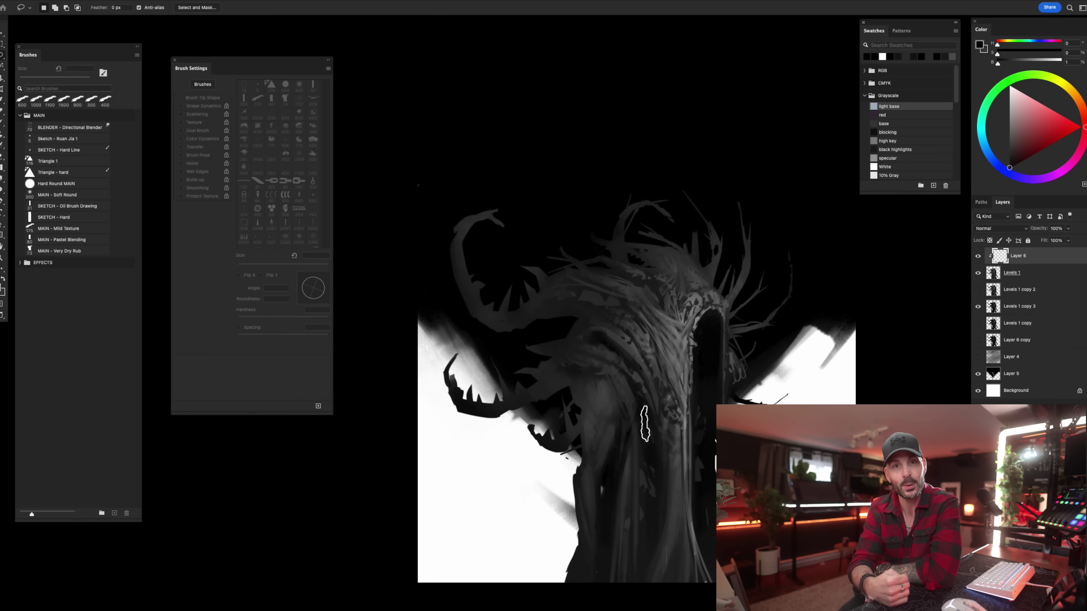
key("b")
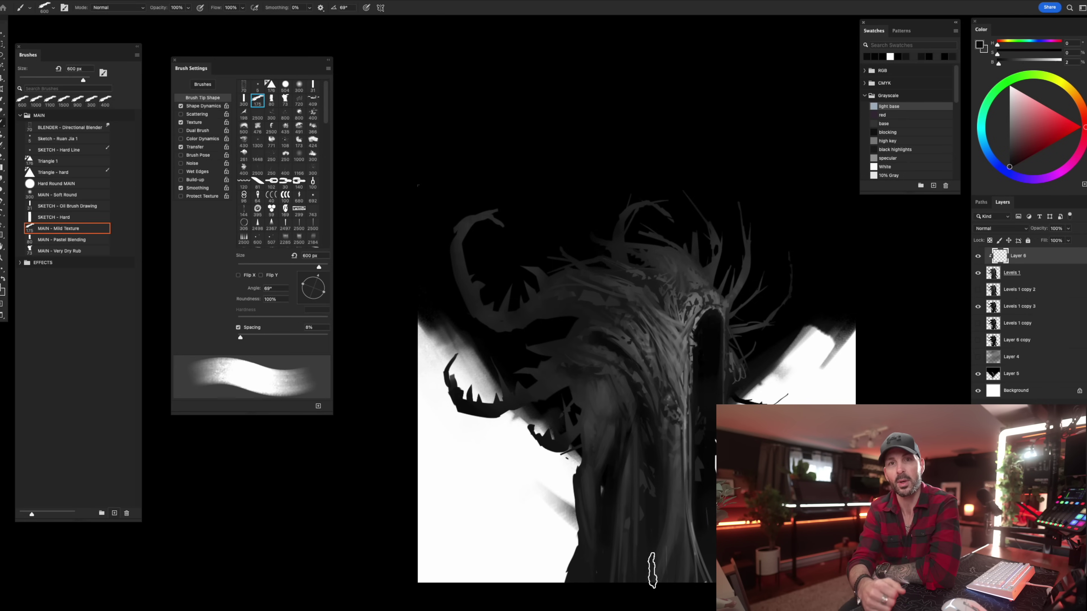
key("l")
left_click_drag(620, 393, 573, 373)
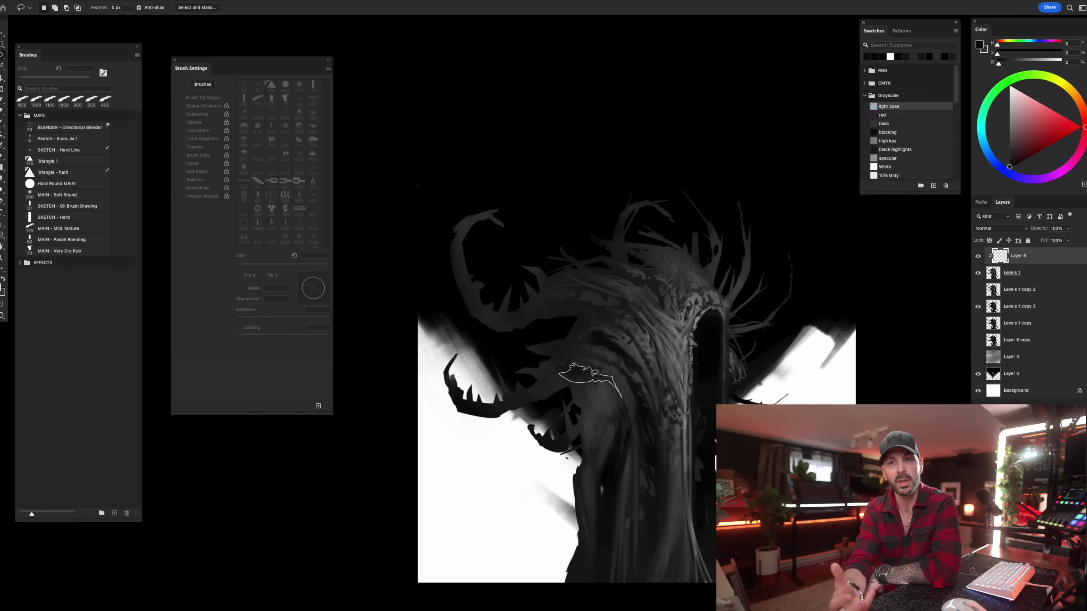
key("b")
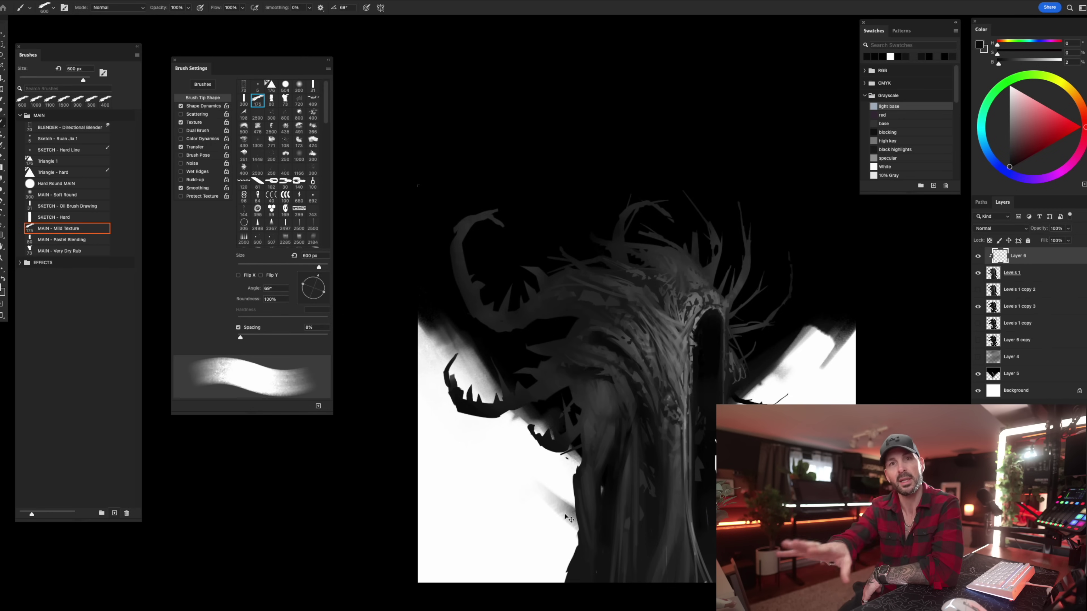
Reduce the brush to 100 px and rework the dark gap beneath the creature's shoulder with tones sampled from the cloak.
key("e")
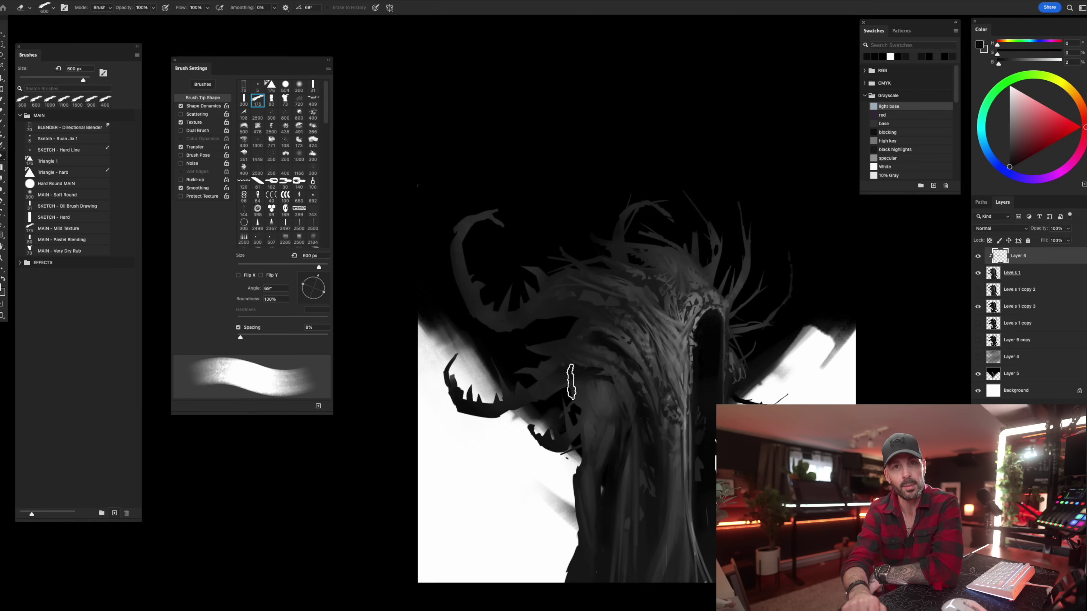
key("b")
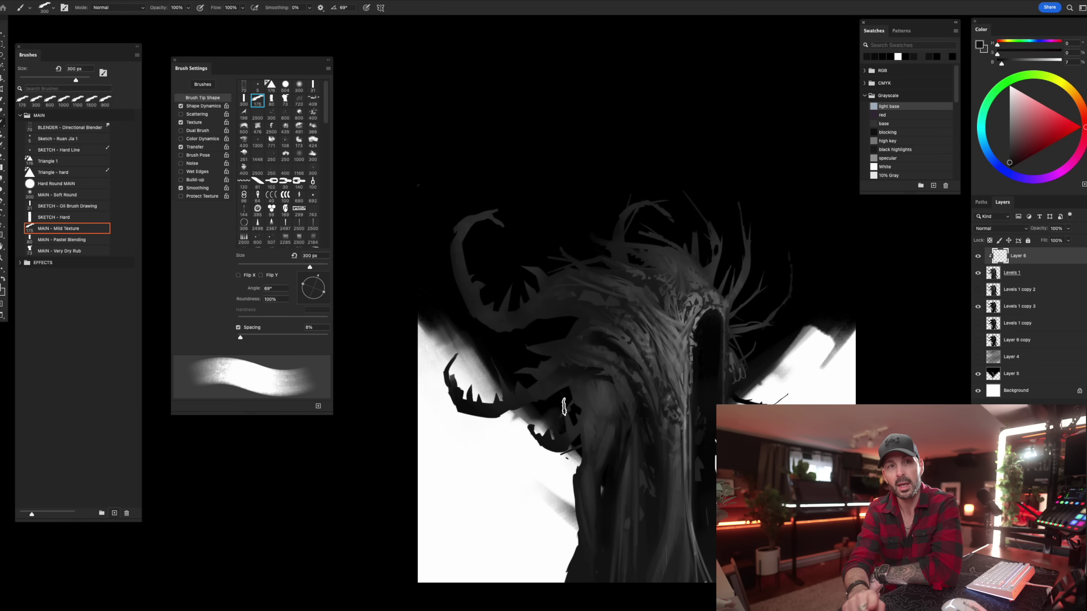
left_click(586, 391, "alt")
key("[")
key("[")
key("[")
key("[")
key("[")
key("[")
key("[")
key("[")
left_click_drag(570, 379, 576, 395)
left_click(581, 382, "alt")
left_click(576, 379, "alt")
left_click(592, 398, "alt")
left_click_drag(575, 394, 572, 382)
left_click(565, 374, "alt")
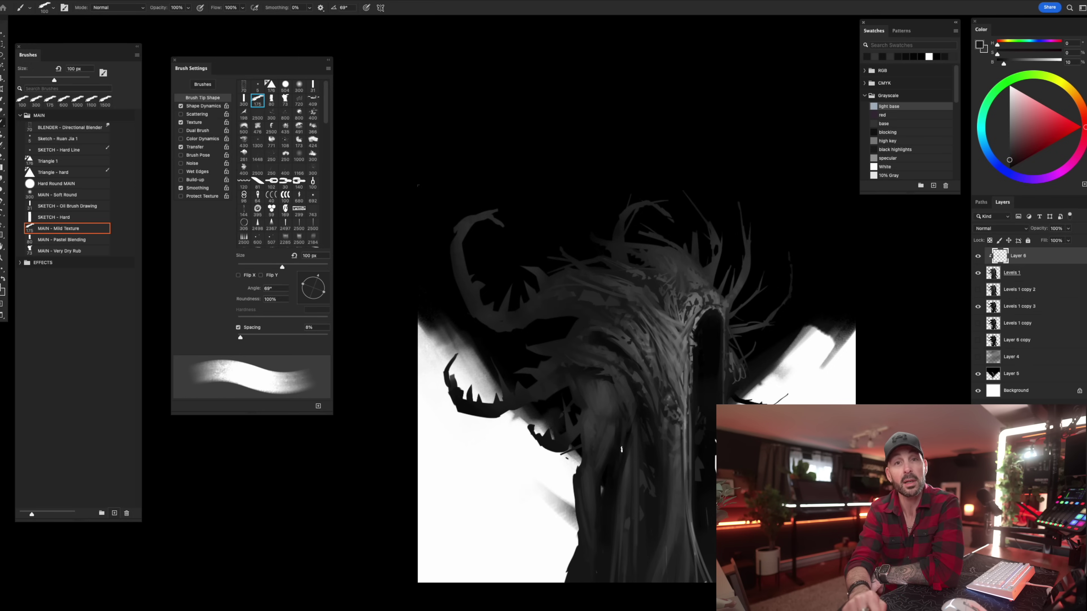
Blend the cloak fold just below the creature's shoulder with sampled greys, ending at a 125 px brush.
left_click(586, 370, "alt")
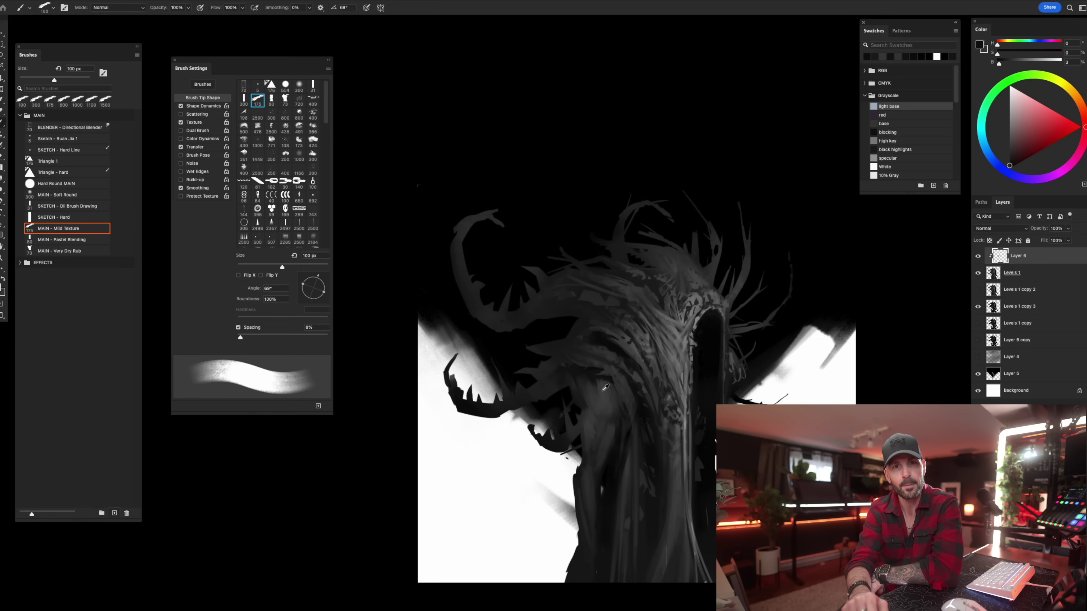
left_click(606, 409, "alt")
left_click(604, 394, "alt")
key("bracketright")
left_click(575, 370, "alt")
key("bracketright")
left_click(597, 410, "alt")
key("bracketleft")
key("bracketleft")
left_click(593, 397, "alt")
key("bracketright")
left_click(606, 428, "alt")
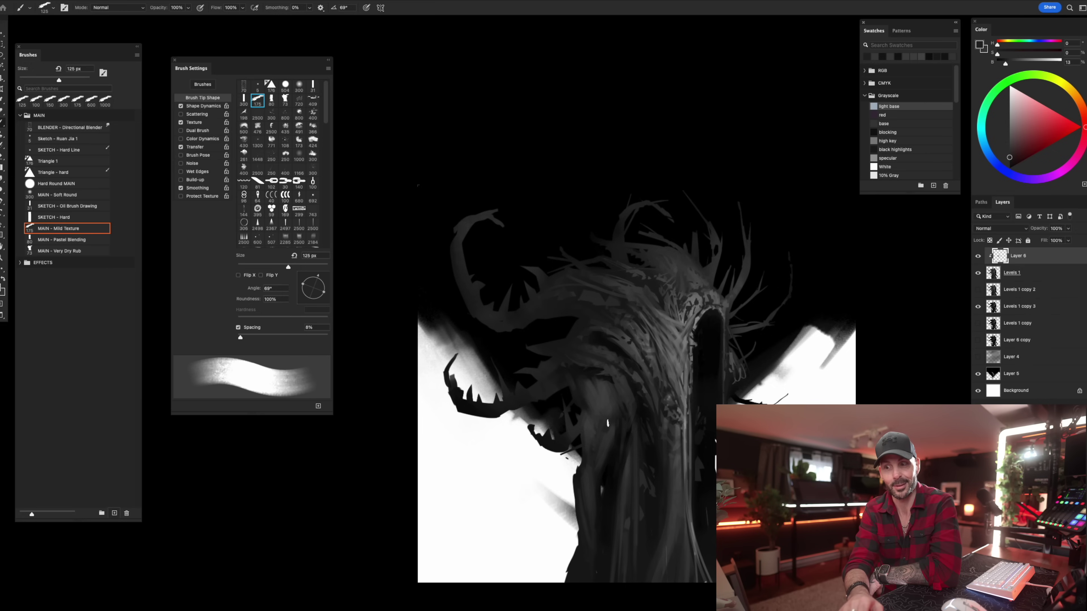
Soften the dark gaps along the outer side of the cloak, below the smallest tentacle, with sampled greys.
key("bracketright")
key("bracketleft")
left_click(599, 471, "alt")
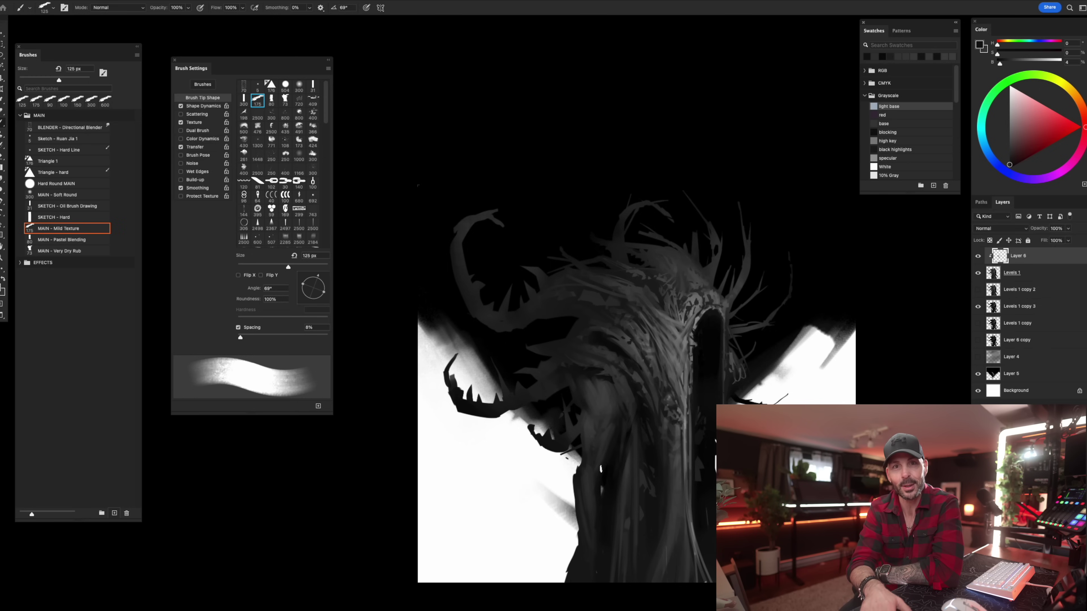
left_click(603, 465, "alt")
key("bracketleft")
key("bracketleft")
left_click(594, 471, "alt")
key("bracketright")
left_click(587, 465, "alt")
key("bracketright")
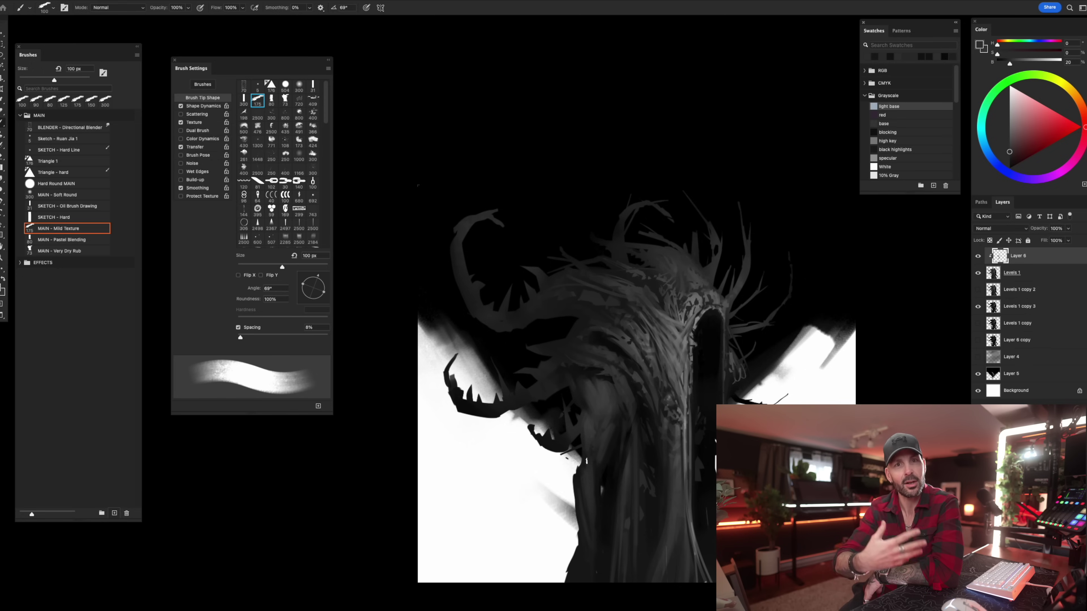
Sample a lighter grey from the creature's beaded trim and add strokes to the cloak's outer side.
left_click(591, 437, "alt")
left_click(680, 356, "alt")
key("bracketleft")
key("bracketleft")
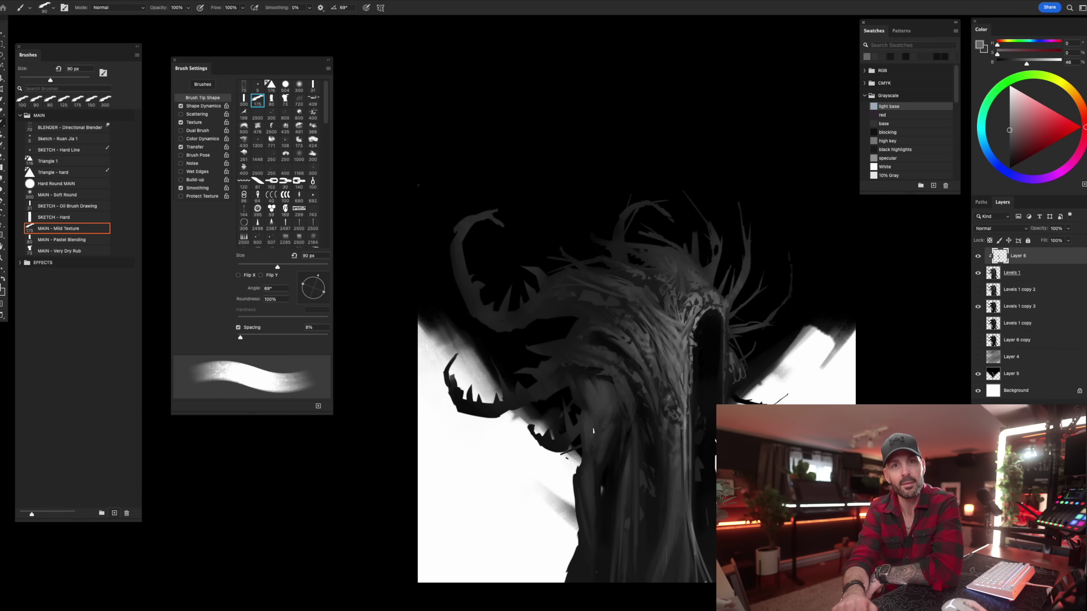
key("bracketright")
Deepen the narrow vertical folds below the shoulder with sampled dark tones and a 70 to 90 px brush.
left_click(613, 460, "alt")
key("bracketleft")
key("bracketleft")
key("bracketleft")
key("bracketleft")
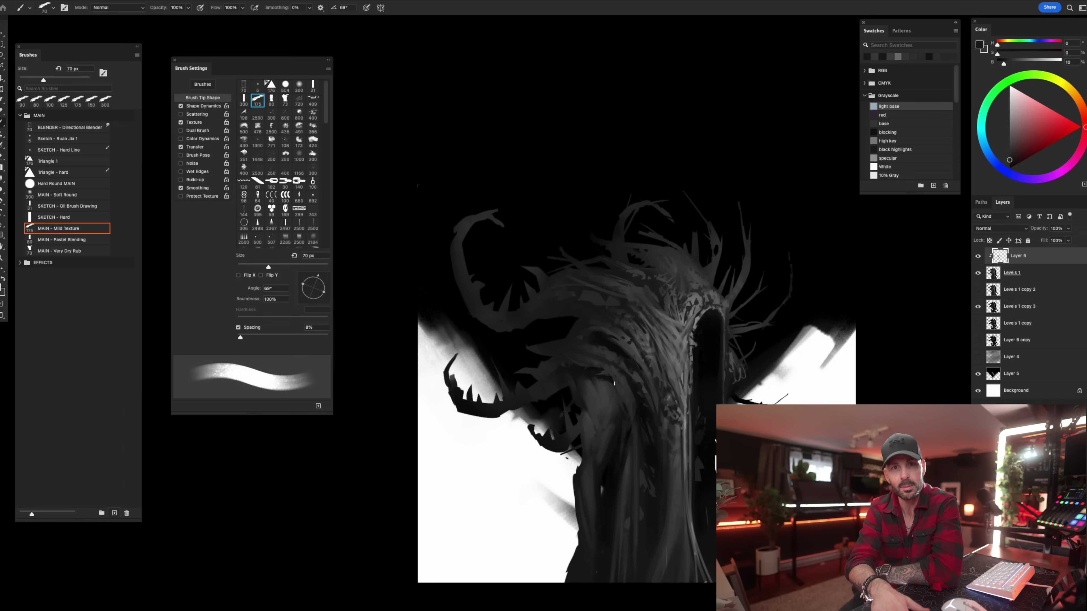
left_click(623, 394, "alt")
key("bracketright")
key("bracketright")
key("bracketright")
key("bracketright")
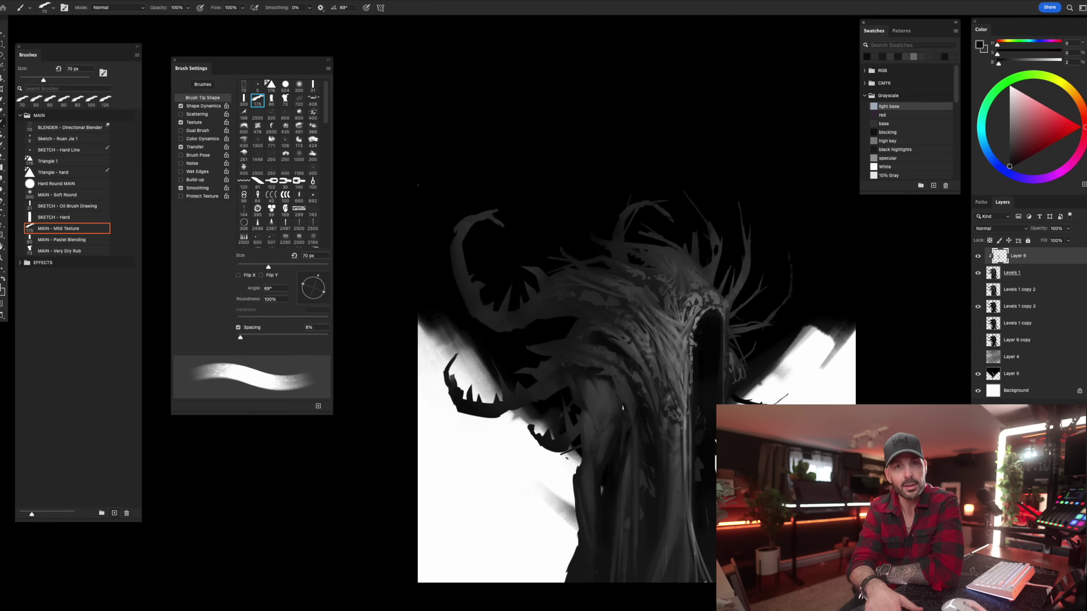
left_click(624, 409, "alt")
left_click(616, 429, "alt")
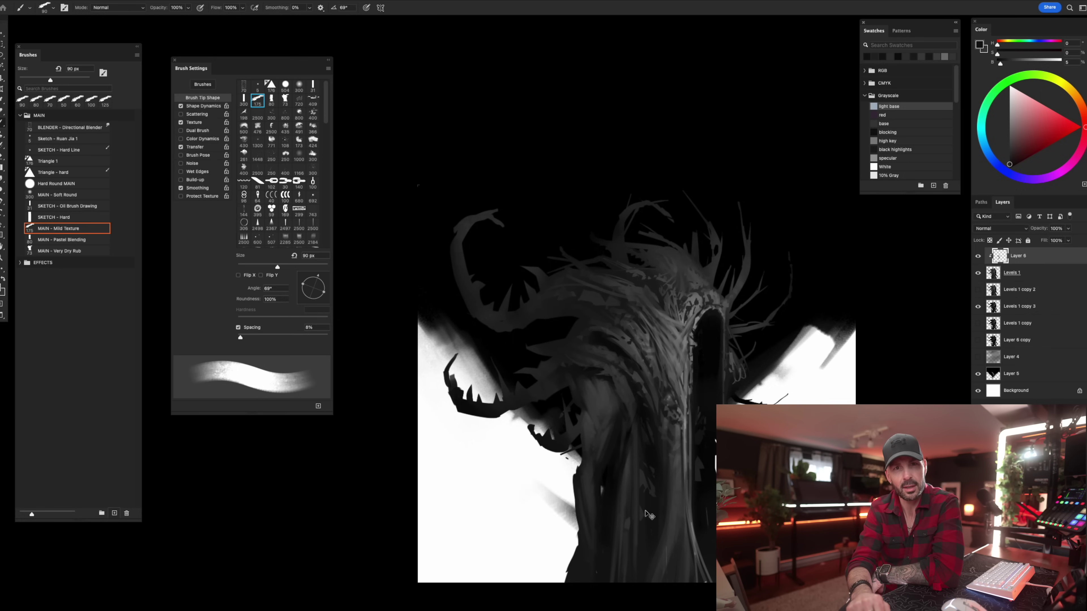
Sample dark greys from the lower cloak and blend the long folds hanging toward its base at 90 px.
mouse_move(613, 508)
left_mouse_down()
mouse_move(609, 497)
mouse_move(634, 496)
left_mouse_up()
left_click(665, 473, "alt")
left_click(669, 476, "alt")
left_click(666, 471, "alt")
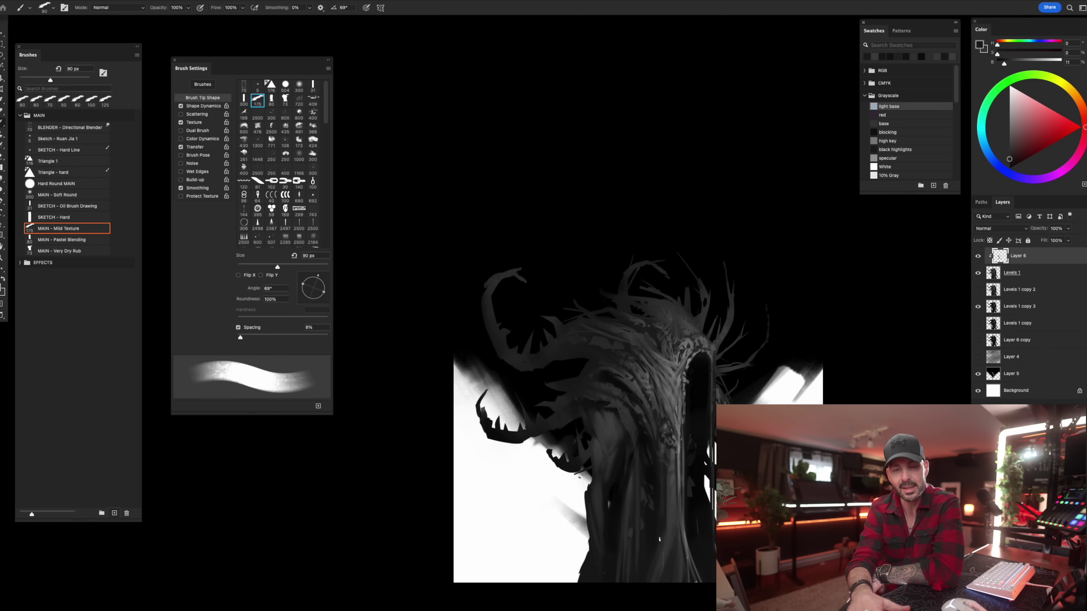
left_click(657, 471, "alt")
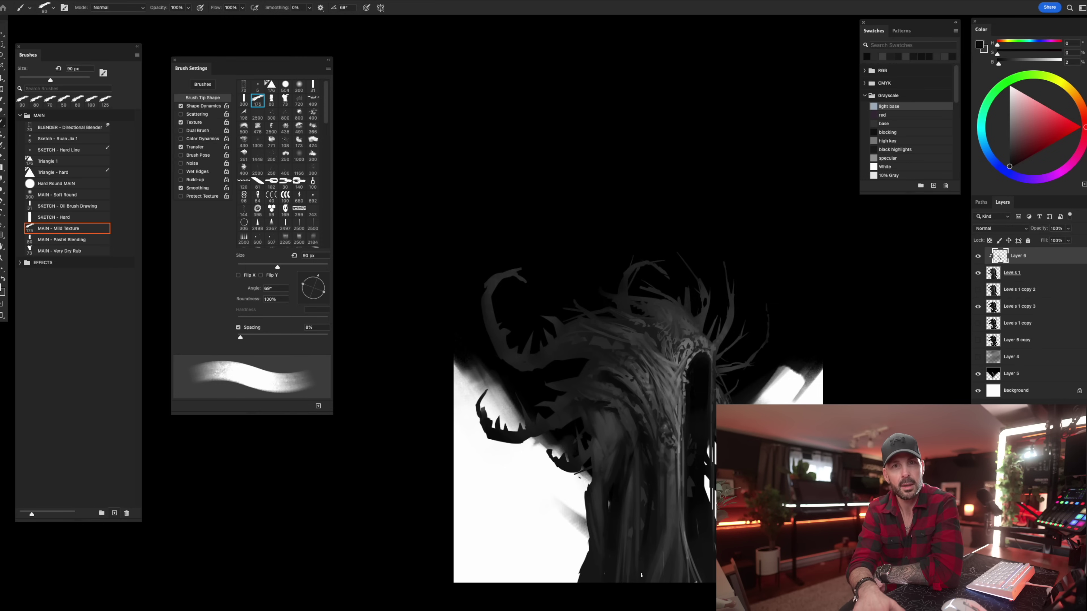
Flip the canvas horizontally and paint thin light strands along the cloak's side folds with a 40 px brush.
key("super+shift+h")
left_click_drag(693, 490, 681, 436)
left_click(639, 375, "alt")
key("bracketleft")
key("bracketleft")
key("bracketleft")
key("bracketleft")
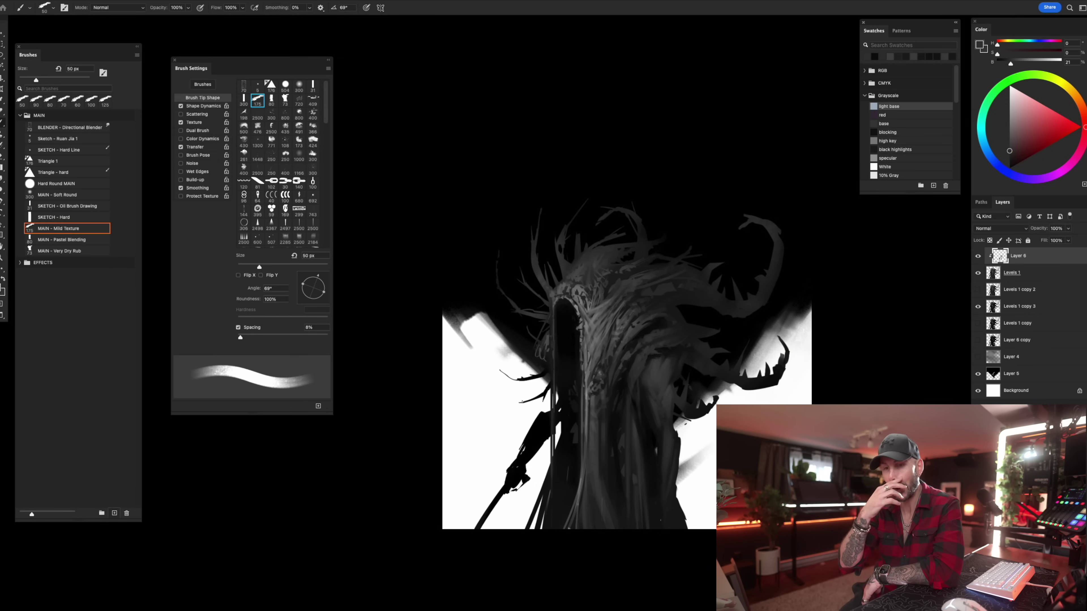
key("bracketleft")
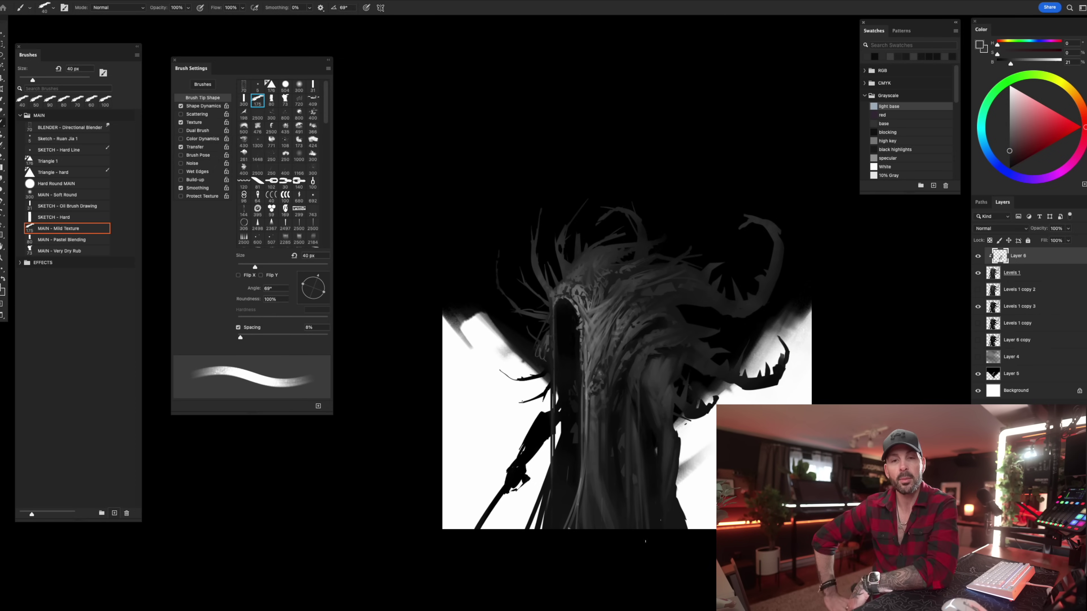
left_click(633, 423, "alt")
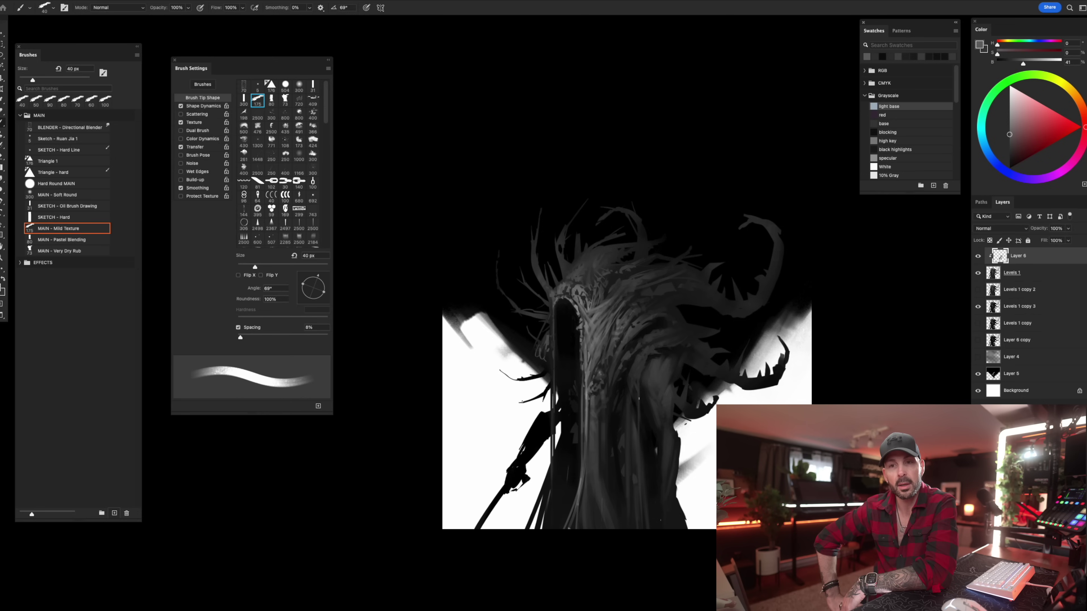
Sample white from the background and draw fine highlights along the cloak's long vertical fold, reducing the brush to 15 px.
left_click(695, 445, "alt")
key("bracketleft")
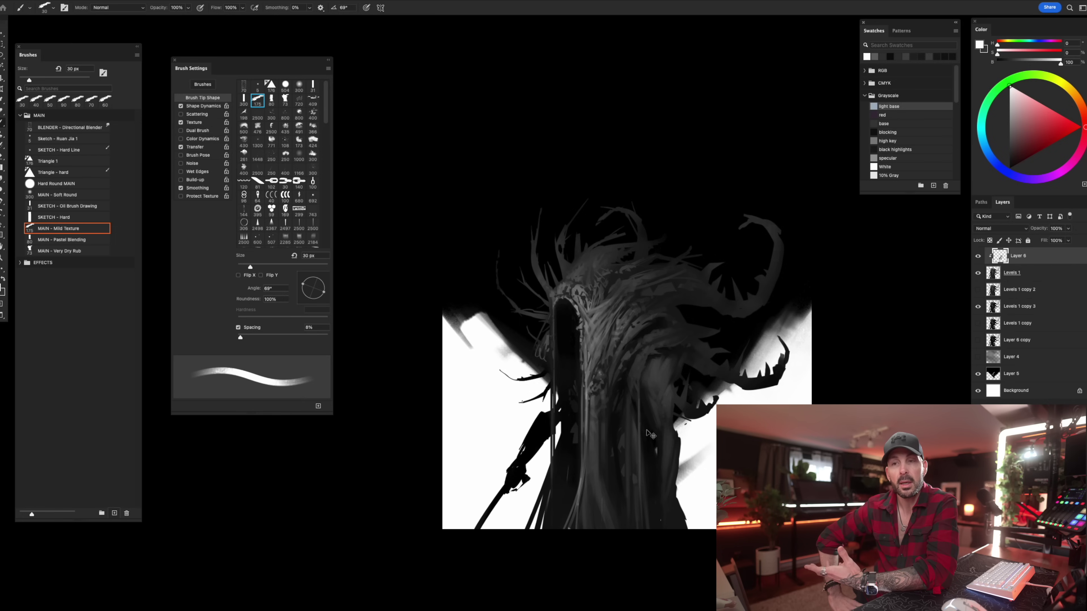
key("bracketleft")
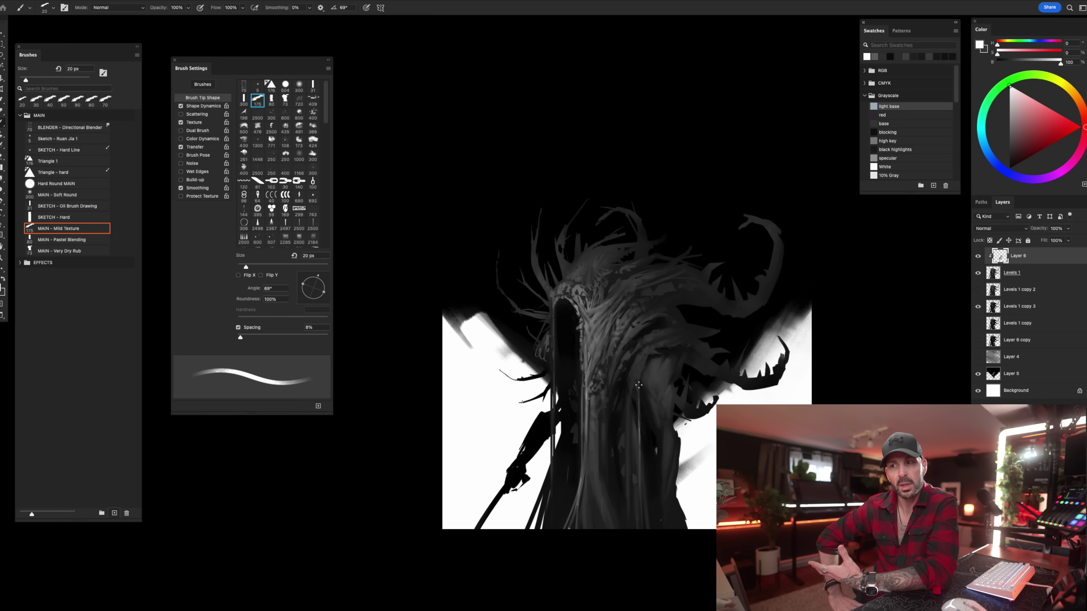
key("bracketright")
key("bracketright")
key("bracketright")
mouse_move(651, 373)
left_mouse_down()
mouse_move(642, 369)
mouse_move(667, 351)
left_mouse_up()
key("bracketright")
key("bracketleft")
key("bracketleft")
key("bracketleft")
key("bracketleft")
key("bracketleft")
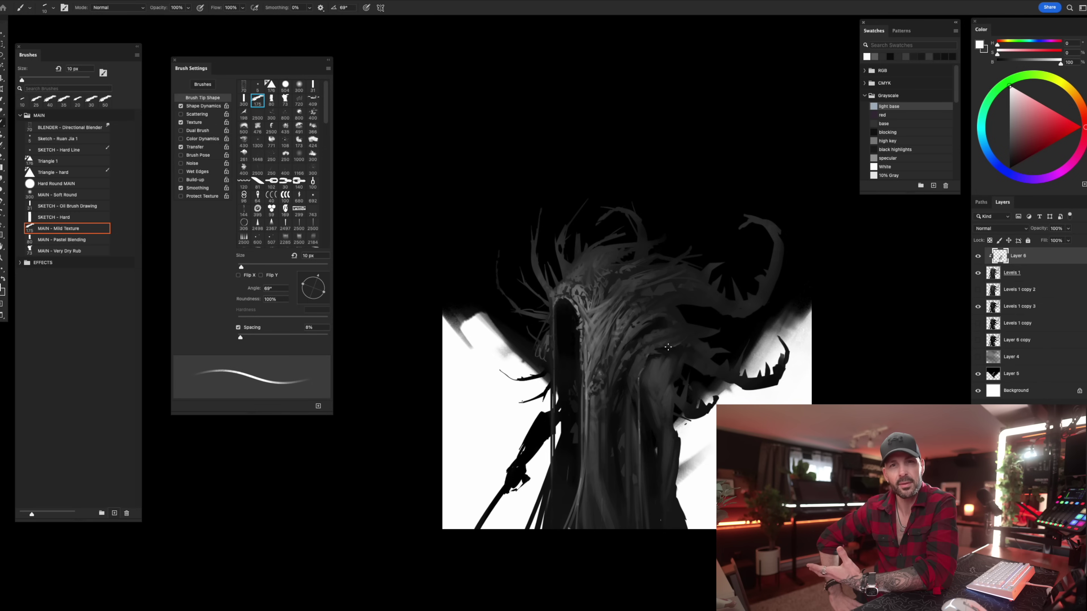
key("bracketright")
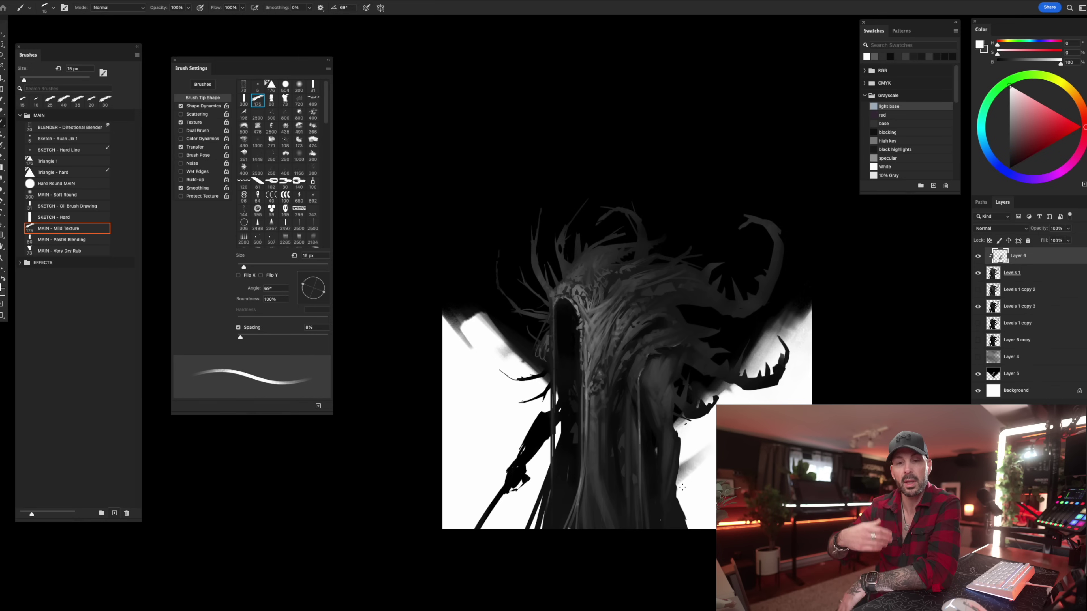
Flip the canvas back, dismiss the notification and accent the hood opening's rim with sampled greys at 15 px.
key("h")
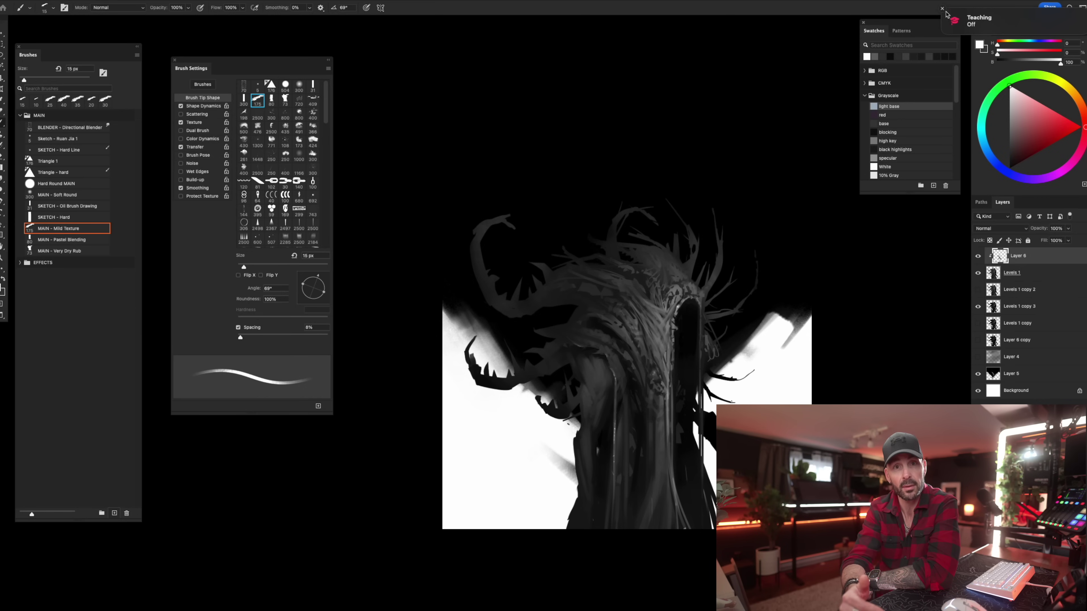
left_click(942, 9)
left_click(679, 305, "alt")
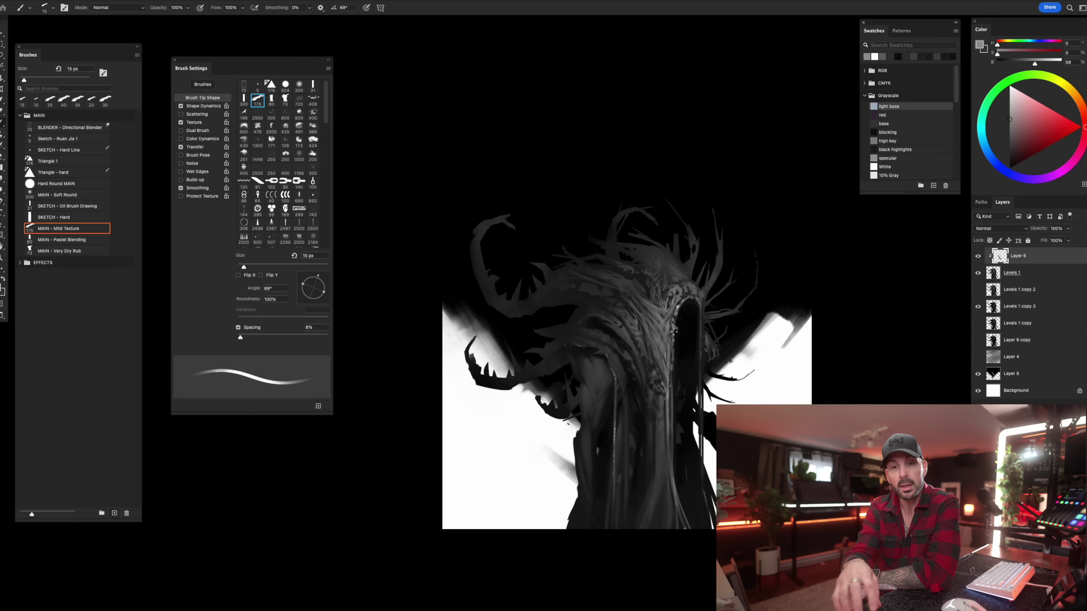
left_click(692, 296, "alt")
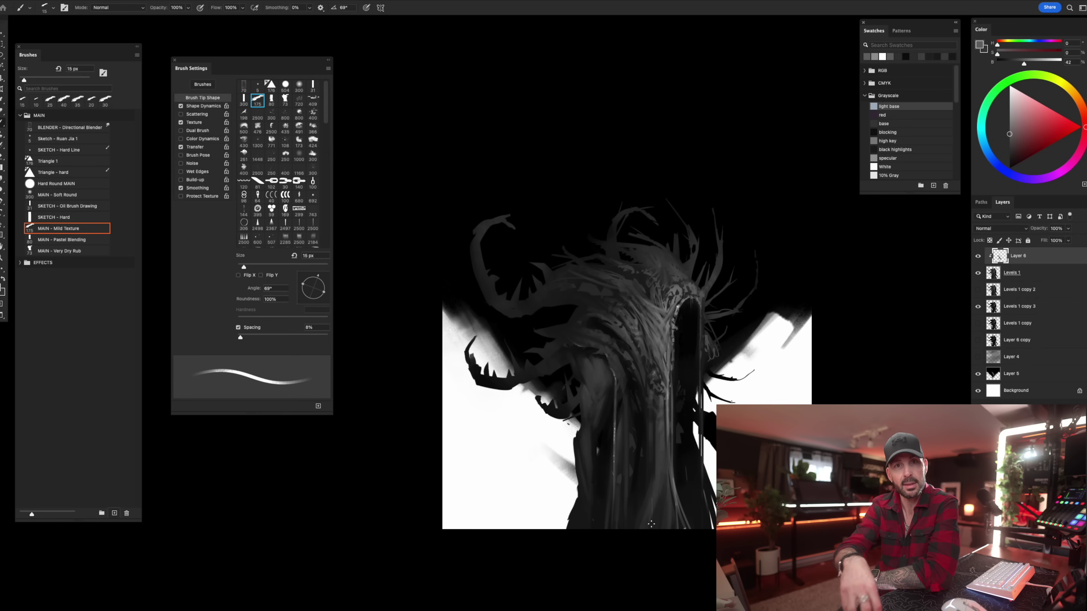
Enlarge the brush and blend the area where the lower tentacle joins the shoulder with sampled dark tones.
left_click(562, 354, "alt")
key("bracketright")
key("bracketright")
key("bracketright")
key("bracketright")
key("bracketright")
key("bracketright")
key("bracketright")
key("bracketright")
key("bracketright")
key("bracketright")
key("bracketright")
key("bracketright")
left_click(561, 357, "alt")
key("bracketright")
left_click(562, 361, "alt")
key("bracketleft")
left_click(562, 365, "alt")
Sample tones near the small tentacle and soften the shoulder's lower edge with a 100 px brush.
left_click(540, 385, "alt")
key("bracketleft")
left_click(574, 362)
key("bracketright")
left_click(580, 371, "alt")
key("bracketleft")
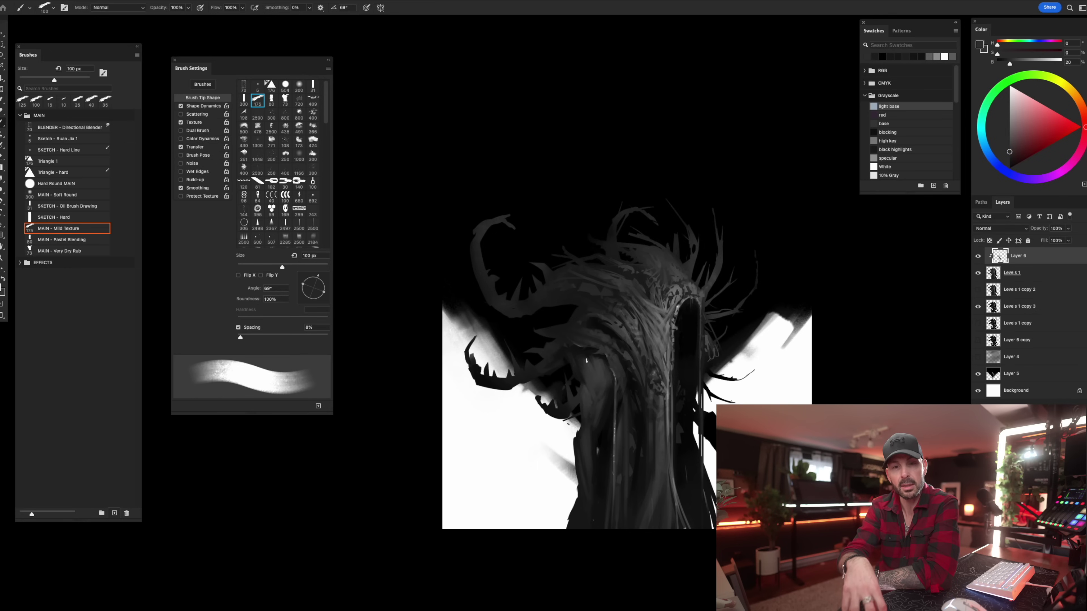
Blend greys sampled from the cloak's side into the top of the fold under the shoulder.
left_click(603, 425, "alt")
key("bracketright")
key("bracketright")
key("bracketright")
key("bracketleft")
left_click(588, 369)
left_click(597, 376, "alt")
Sample a lighter grey and dab highlights on the fold below the shoulder with a 45 px brush.
left_click(614, 381, "alt")
key("bracketleft")
key("bracketleft")
key("bracketleft")
key("bracketleft")
key("bracketleft")
key("bracketleft")
key("bracketleft")
left_click(597, 387)
key("bracketleft")
key("bracketleft")
left_click(597, 388)
key("bracketright")
left_click(597, 392)
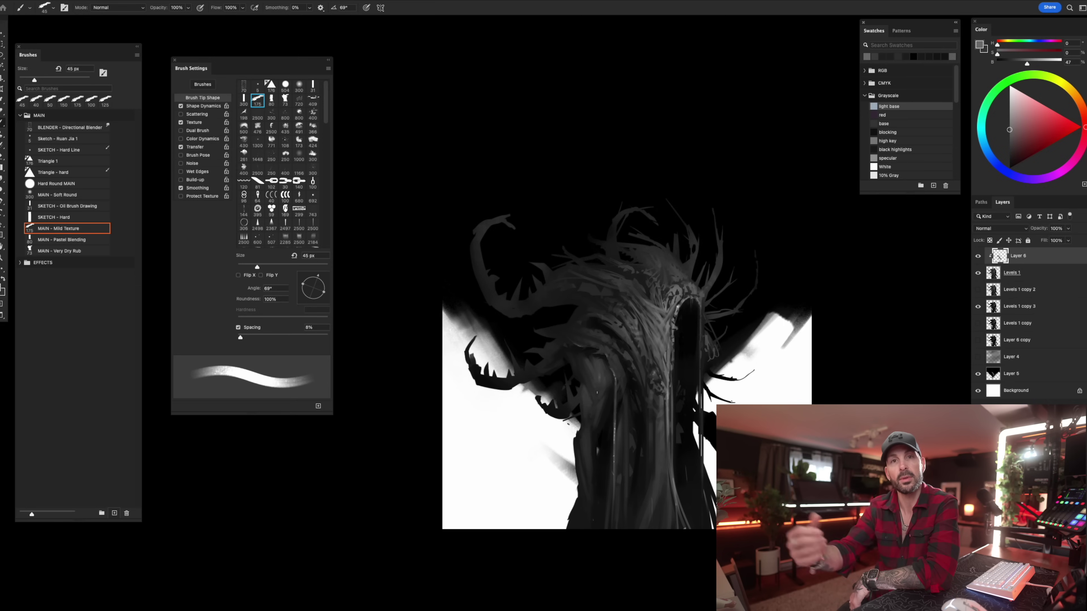
Refine the light streaks on the shoulder fold, reducing the brush to 35 px.
key("bracketleft")
key("bracketright")
key("bracketright")
key("bracketright")
key("bracketright")
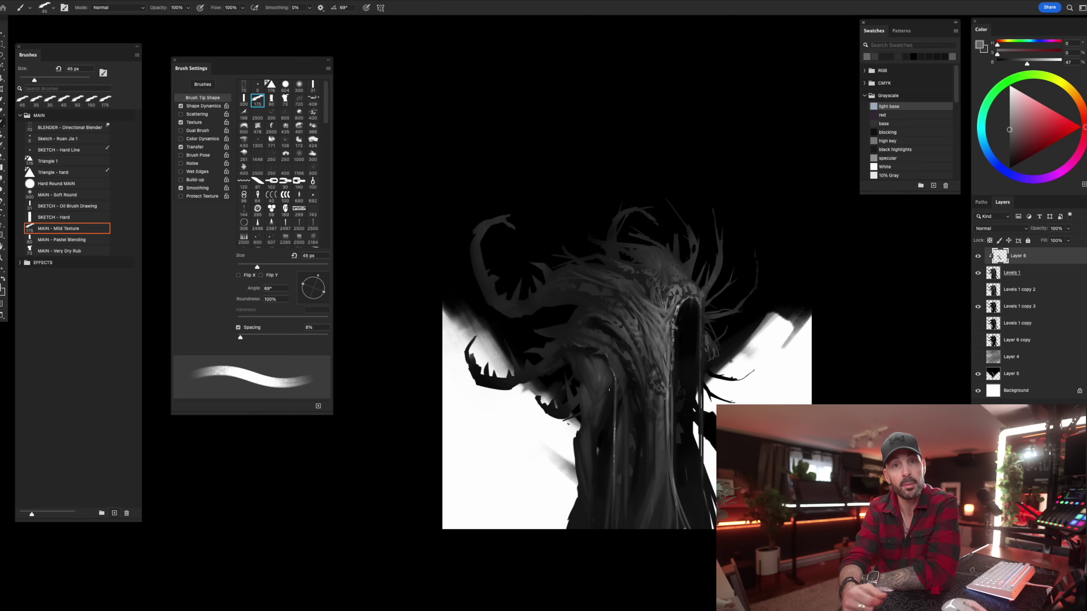
key("bracketleft")
key("bracketleft")
key("bracketleft")
key("bracketleft")
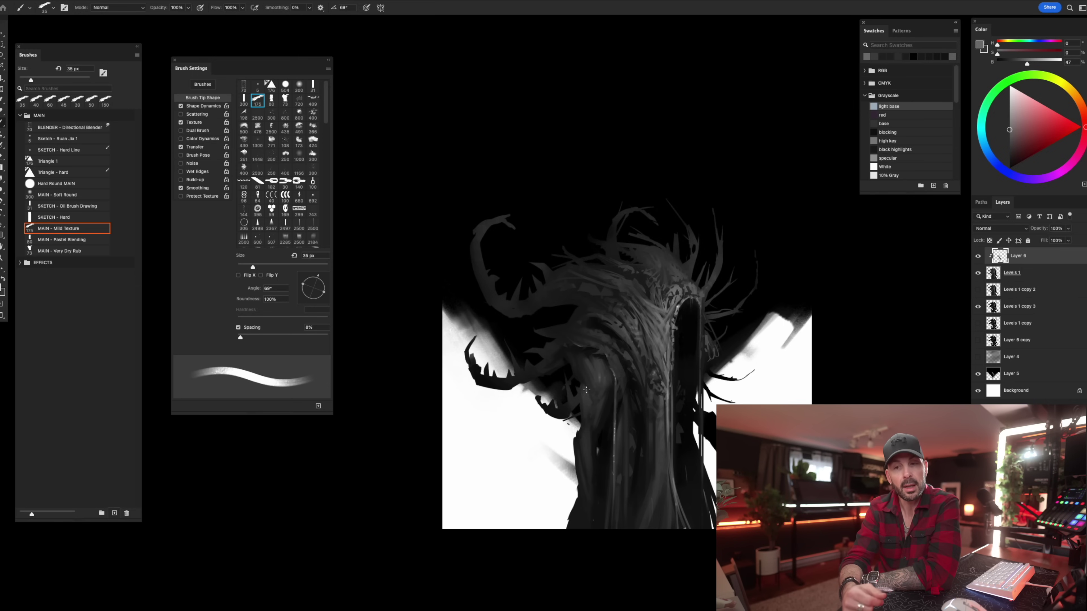
Blend the cloak's outer side below the shoulder with sampled dark and mid greys using a 90 to 125 px brush.
key("bracketright")
key("bracketright")
left_click(589, 393, "alt")
key("bracketright")
key("bracketright")
key("bracketright")
key("bracketright")
key("bracketright")
key("bracketright")
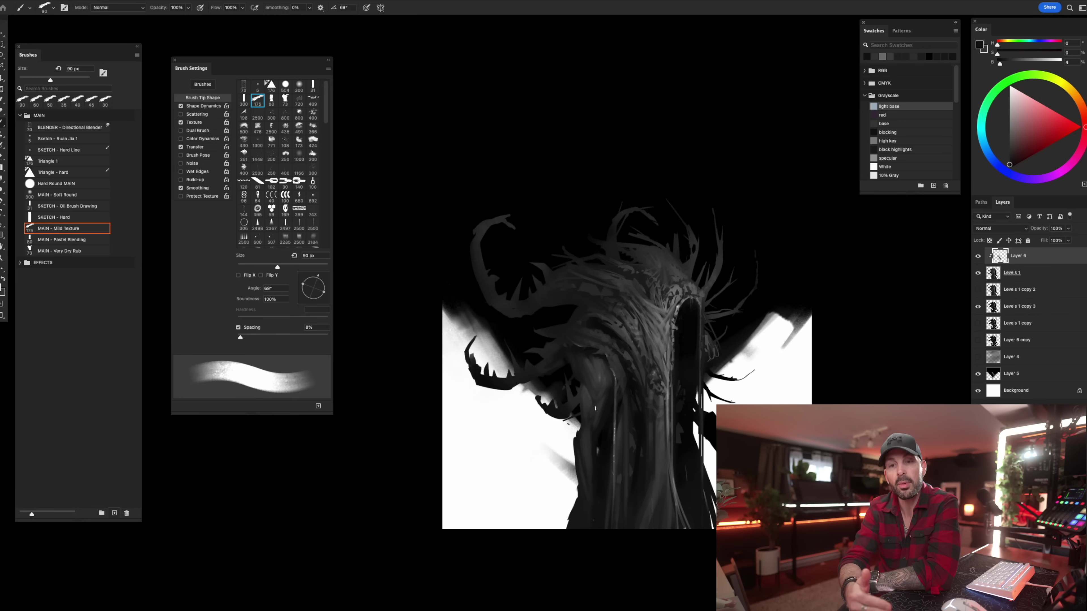
left_click(601, 411, "alt")
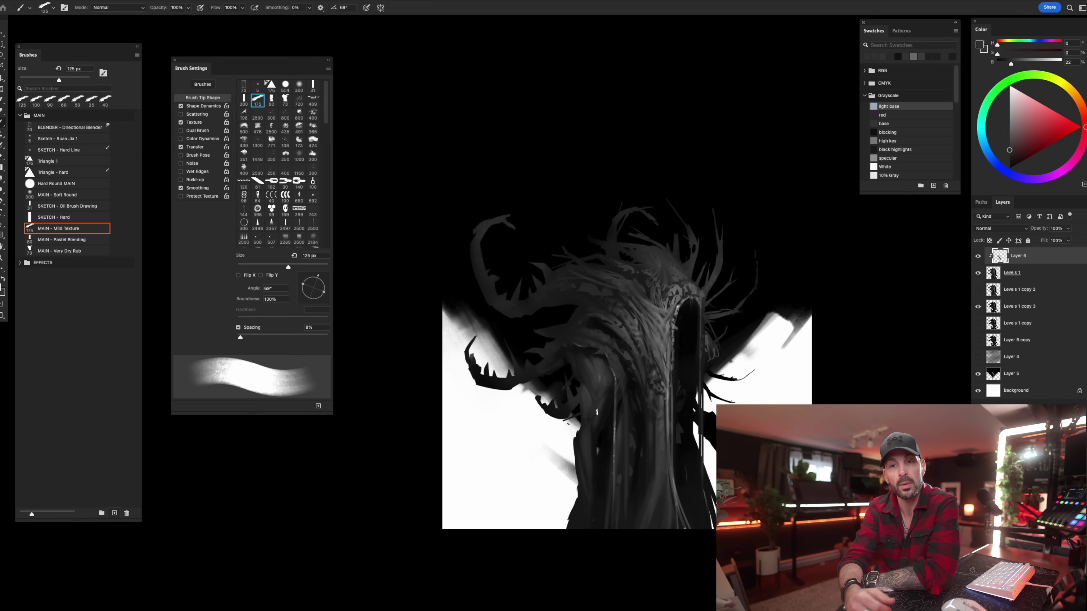
key("bracketleft")
key("bracketleft")
left_click(603, 429, "alt")
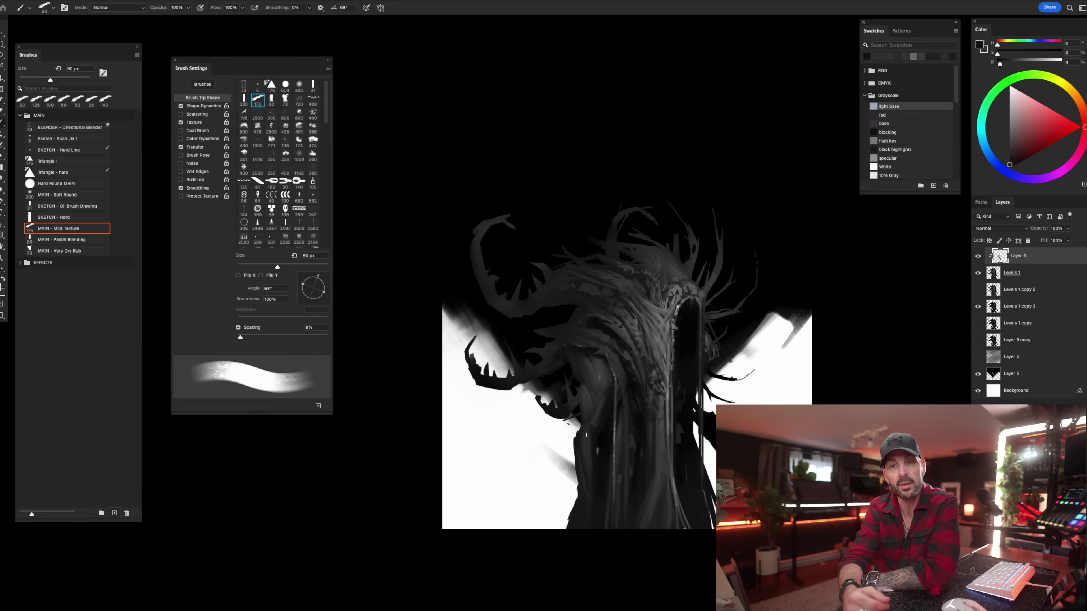
Blend the cloak's outer side below the shoulder with dark greys sampled along it, using an enlarged brush for the broader strokes.
left_click(595, 400, "alt")
left_click(595, 432, "alt")
key("bracketright")
key("bracketright")
left_click(607, 418, "alt")
Blend sampled greys along the cloak's upper outer edge beside the small claw, returning the brush to 90 px.
left_click(579, 378, "alt")
key("bracketleft")
key("bracketleft")
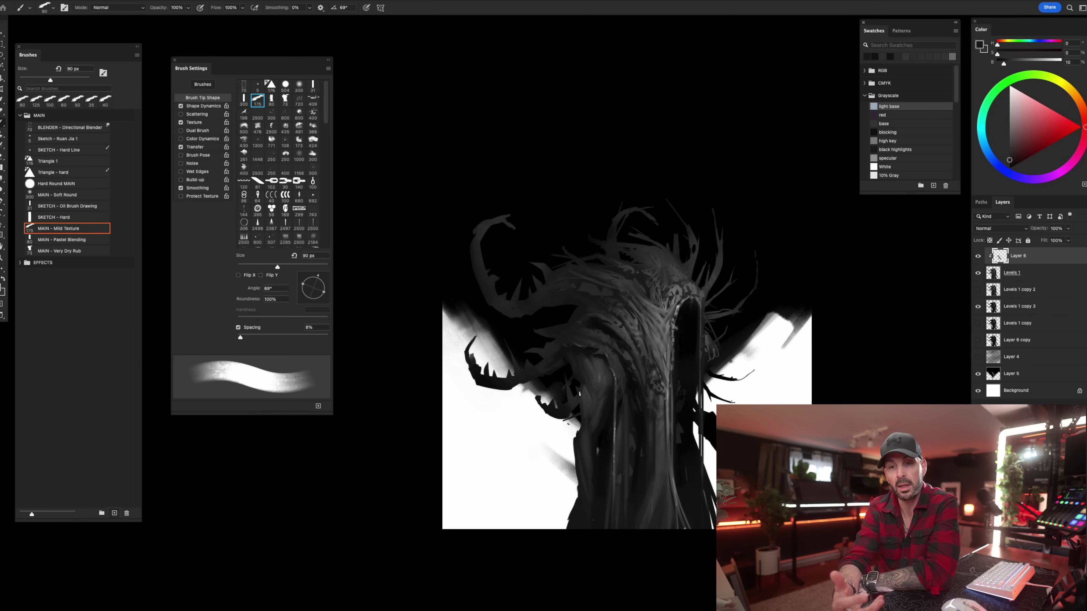
key("bracketright")
key("bracketright")
left_click(579, 385, "alt")
left_click(576, 405, "alt")
key("bracketleft")
key("bracketleft")
Flip the canvas horizontally and start blending a grey sampled from the shoulder with a 200 px brush.
left_click_drag(702, 453, 684, 505)
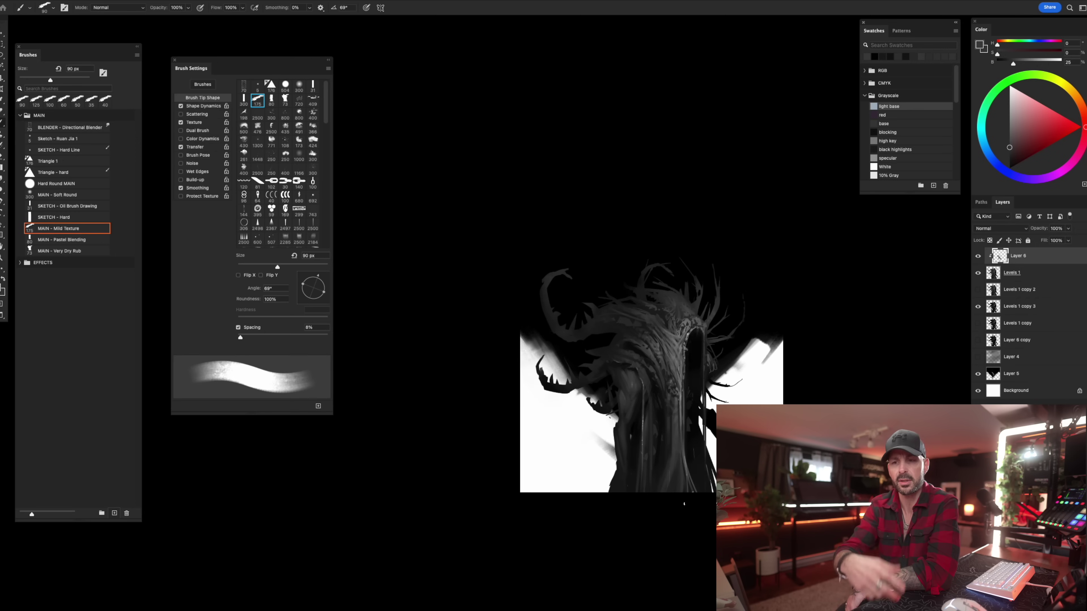
key("ctrl+shift+h")
left_click(689, 362, "alt")
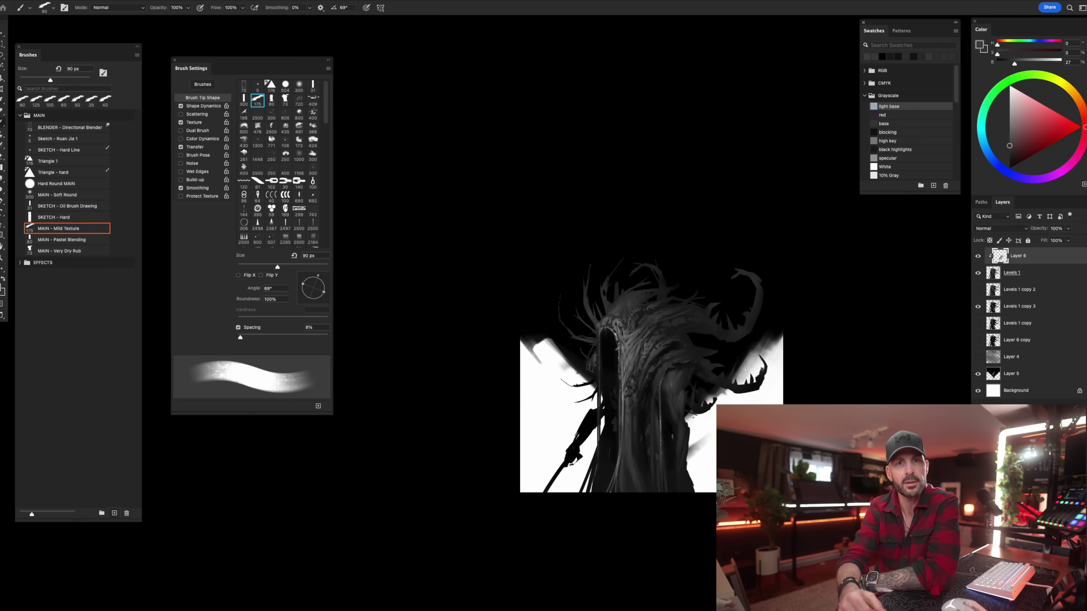
key("bracketright")
key("bracketright")
key("bracketright")
key("bracketright")
key("bracketright")
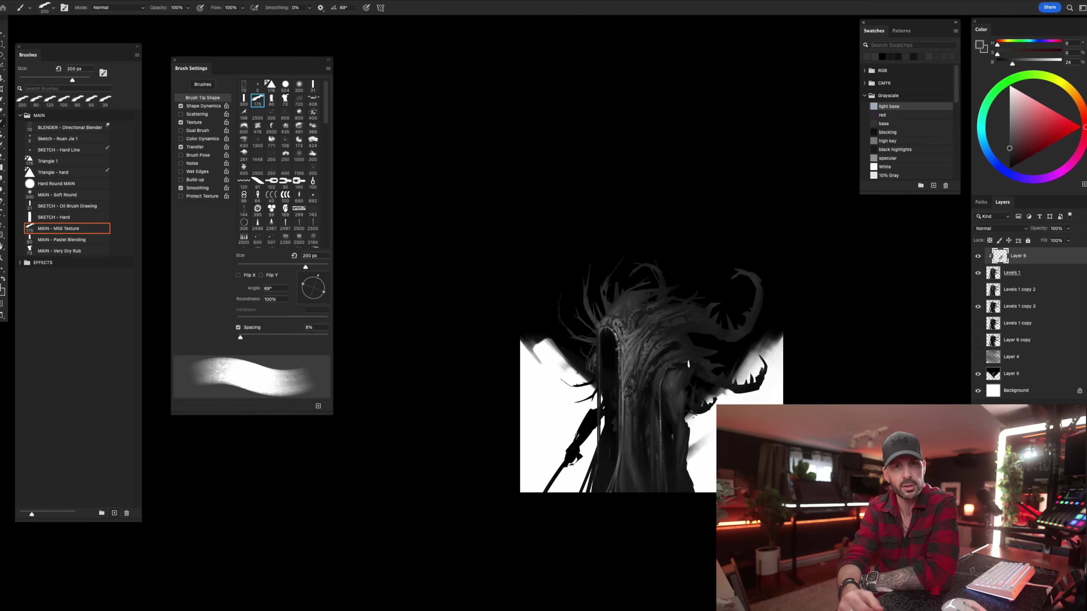
Blend near-black and dark greys sampled around the underside of the shoulder with a brush of about 175 px.
key("bracketleft")
left_click(684, 396, "alt")
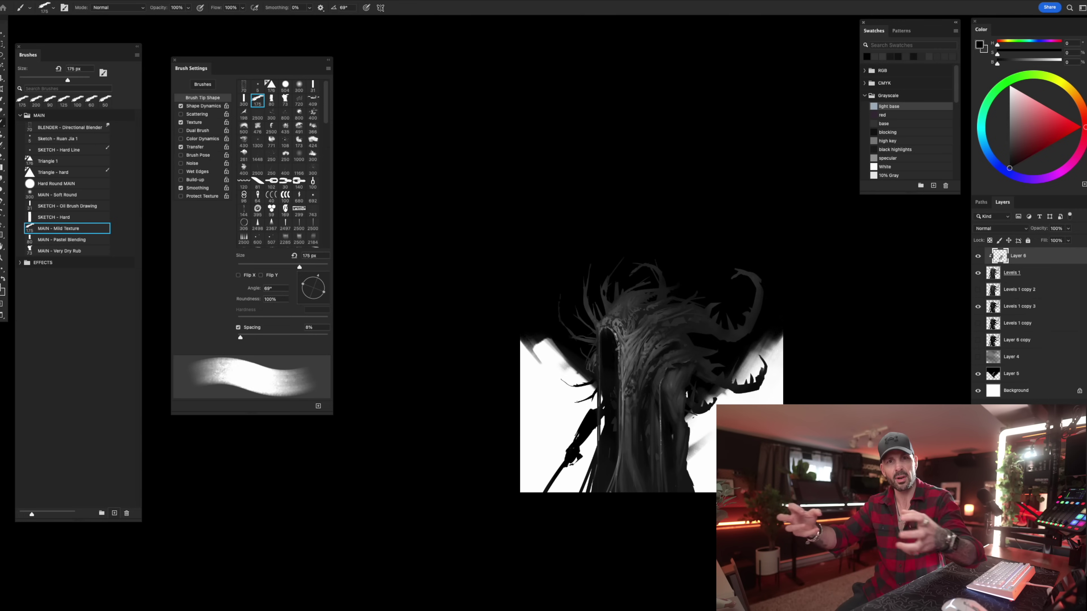
left_click(685, 396, "alt")
left_click(680, 383, "alt")
key("bracketright")
left_click(685, 391, "alt")
left_click(686, 377, "alt")
key("bracketleft")
left_click(692, 368, "alt")
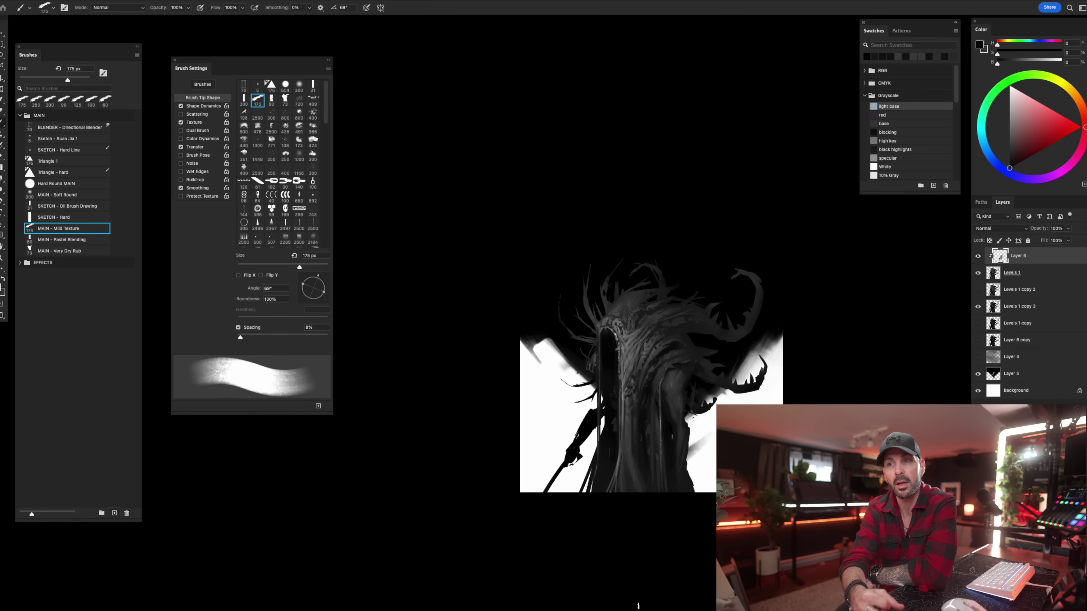
Blend sampled greys into the lower cloak and the fold beneath the shoulder, finishing with a 125 px brush.
left_click(682, 438, "alt")
key("bracketleft")
key("bracketleft")
key("bracketleft")
key("bracketleft")
key("bracketright")
key("bracketleft")
left_click(668, 393, "alt")
key("bracketright")
left_click(662, 389, "alt")
key("bracketright")
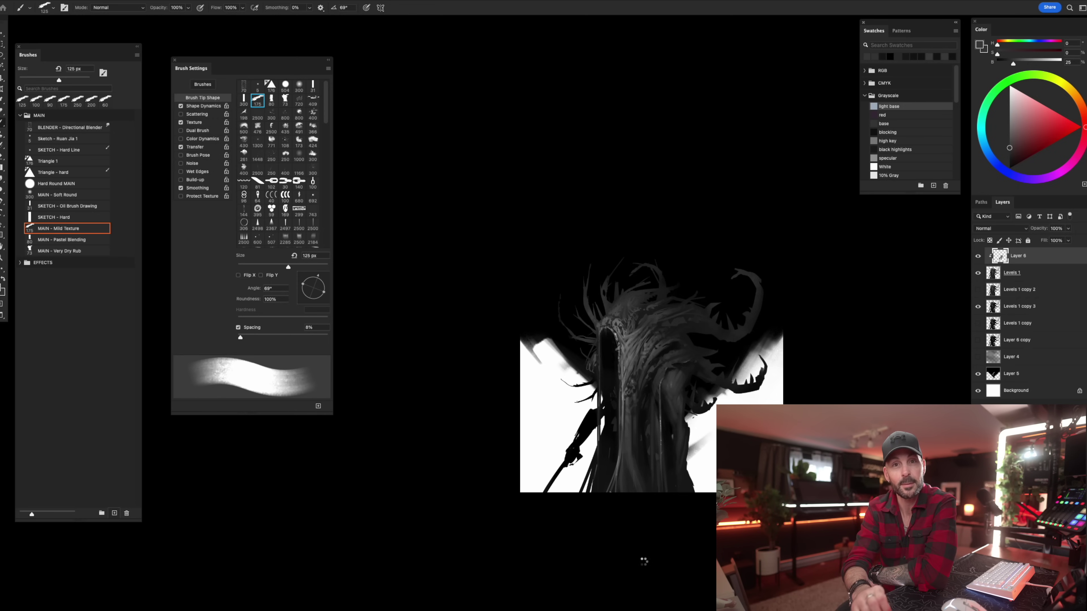
Flip the canvas back and blend mid greys sampled from the fold beneath the shoulder with a 125 px brush.
key("ctrl+shift+h")
left_click(649, 367, "alt")
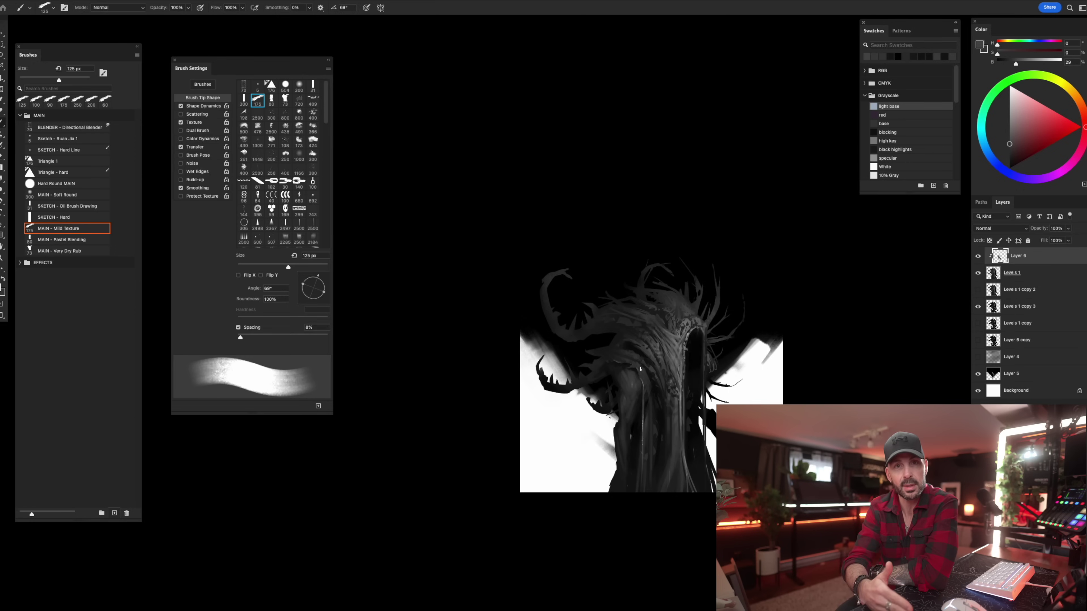
left_click(640, 380, "alt")
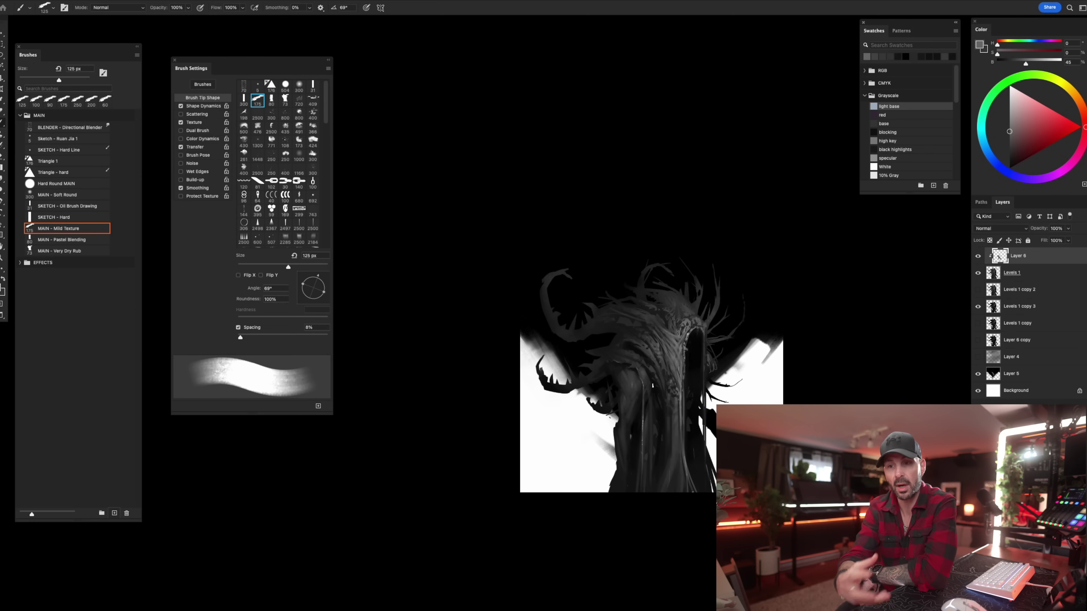
left_click(649, 378, "alt")
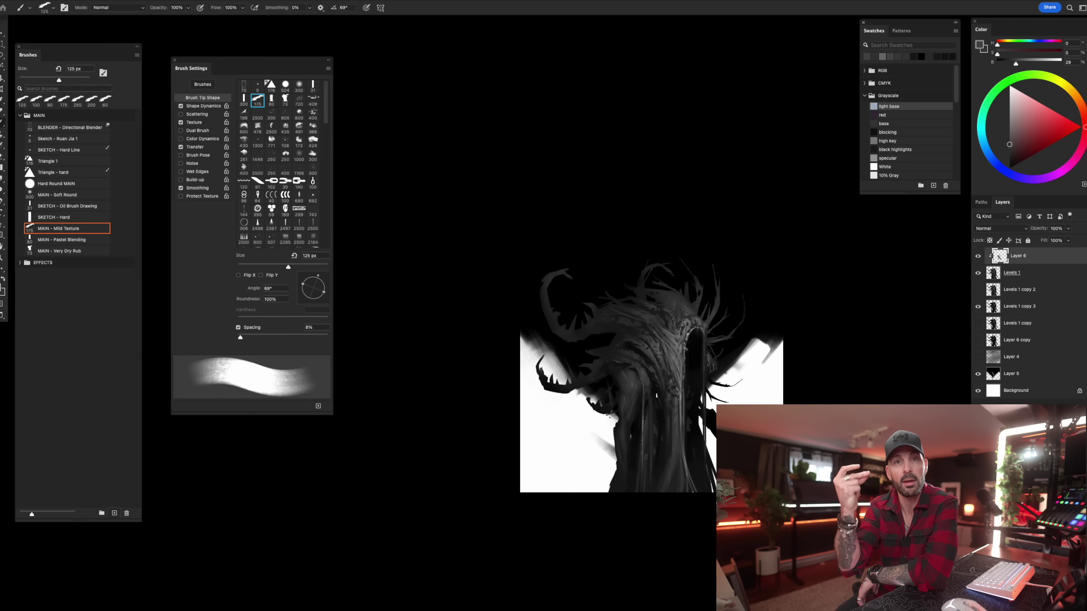
left_click(651, 376, "alt")
Refine the fold below the shoulder with sampled dark greys, reducing the brush from 80 to 35 px.
key("bracketleft")
key("bracketleft")
key("bracketleft")
key("bracketleft")
key("bracketleft")
key("bracketleft")
key("bracketleft")
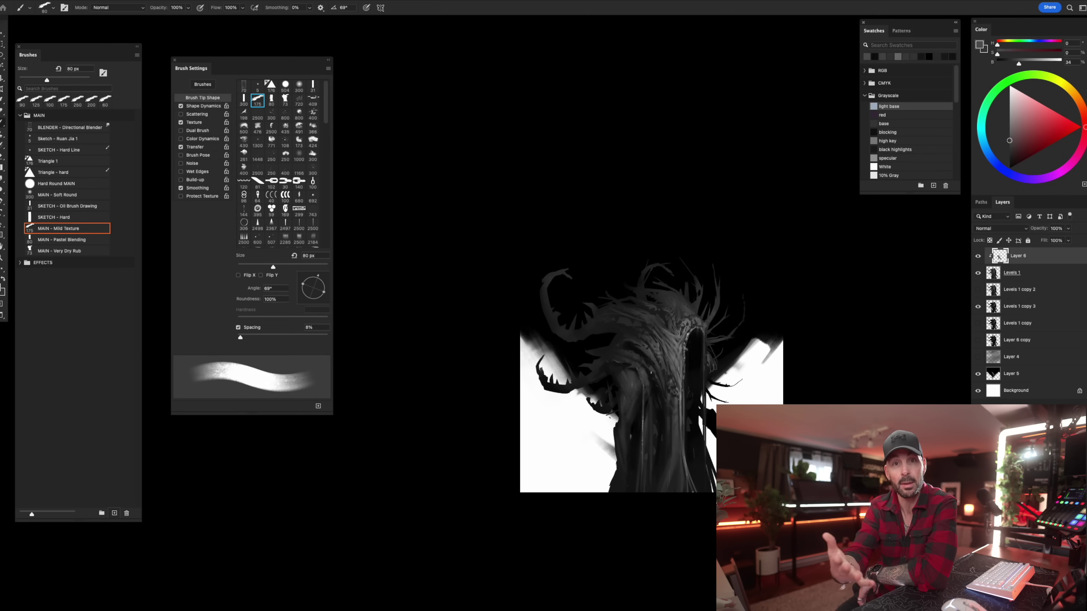
left_click(633, 437, "alt")
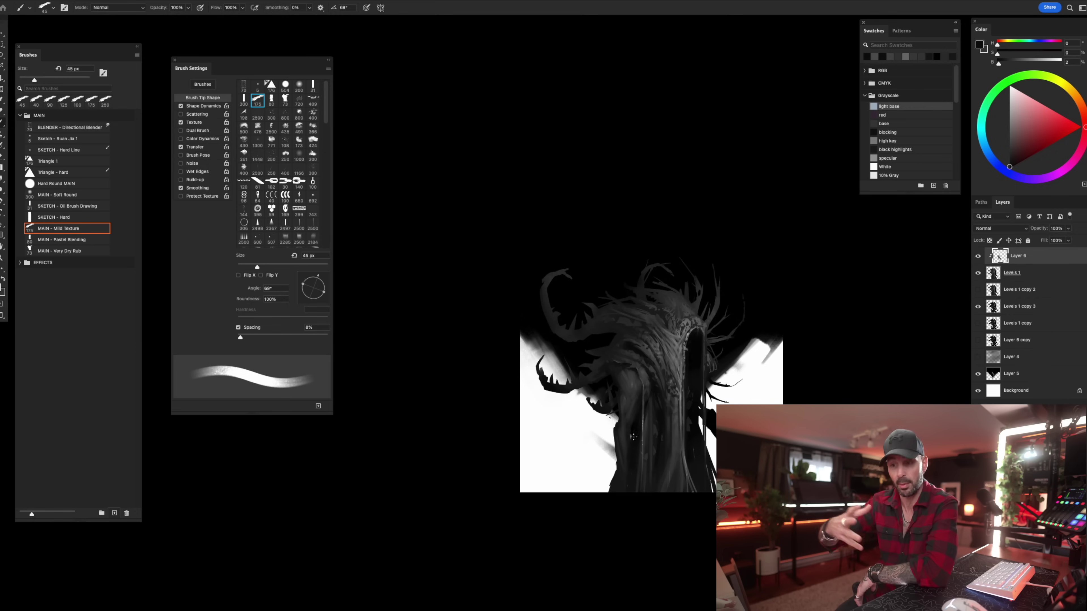
left_click(645, 372, "alt")
key("bracketleft")
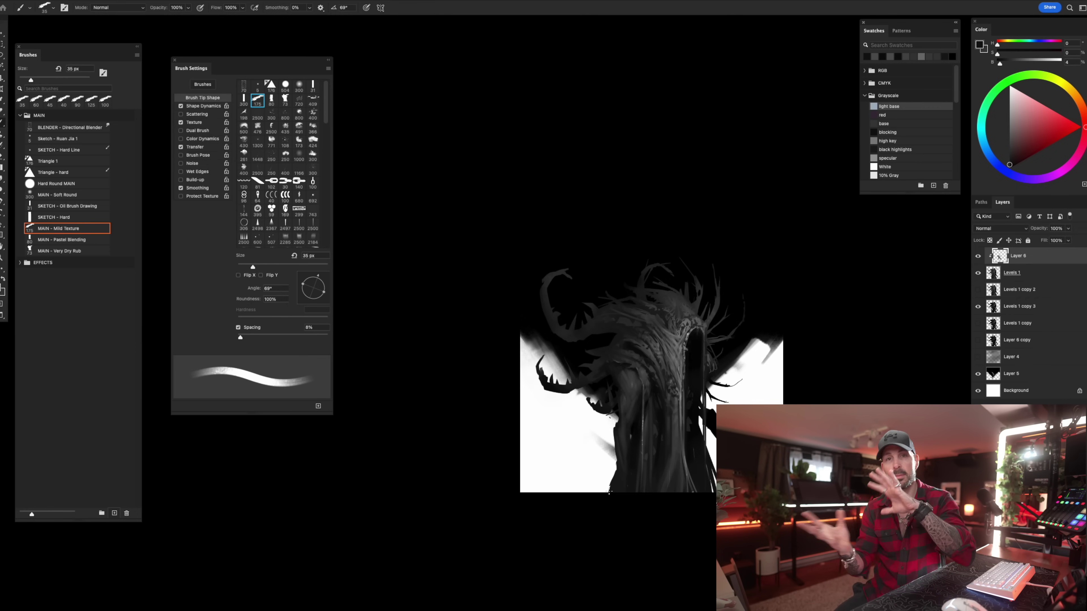
Enlarge the MAIN - Mild Texture brush to 175 px.
key("bracketright")
key("bracketright")
key("bracketright")
key("bracketright")
key("bracketright")
key("bracketright")
key("bracketright")
key("bracketright")
key("bracketright")
key("bracketright")
key("bracketright")
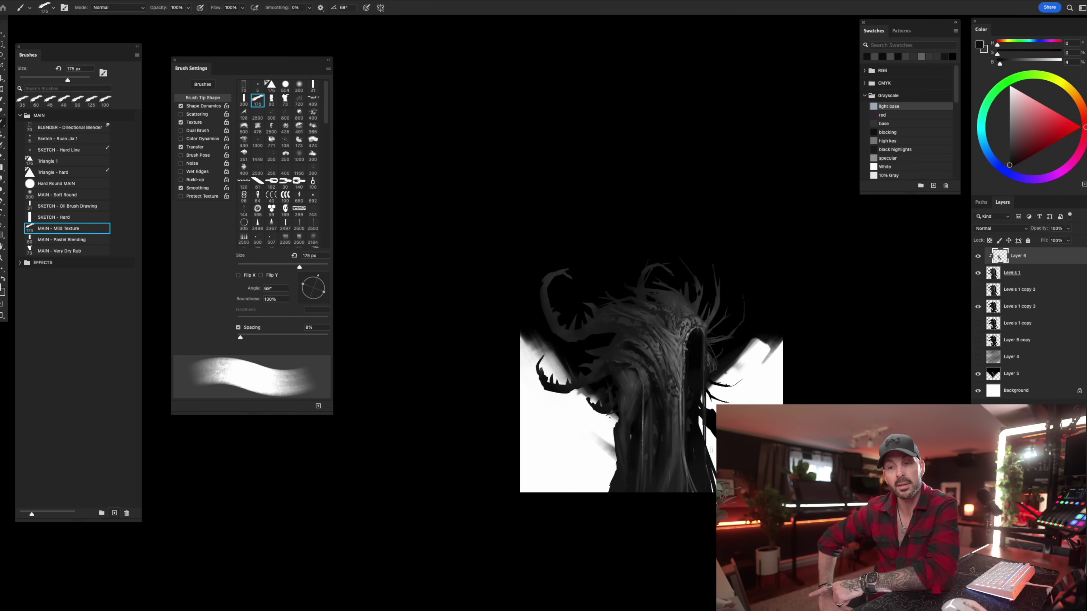
Compare the painting with and without the clipped layer, then merge it into Levels 1 and duplicate the result.
left_click(978, 256)
left_click(977, 256)
key("super+e")
key("super+j")
Delete the layers Levels 1 copy 3, Levels 1 copy and Layer 8 copy, and reselect Levels 1.
left_click(997, 310)
left_click(1001, 340, "shift")
key("BackSpace")
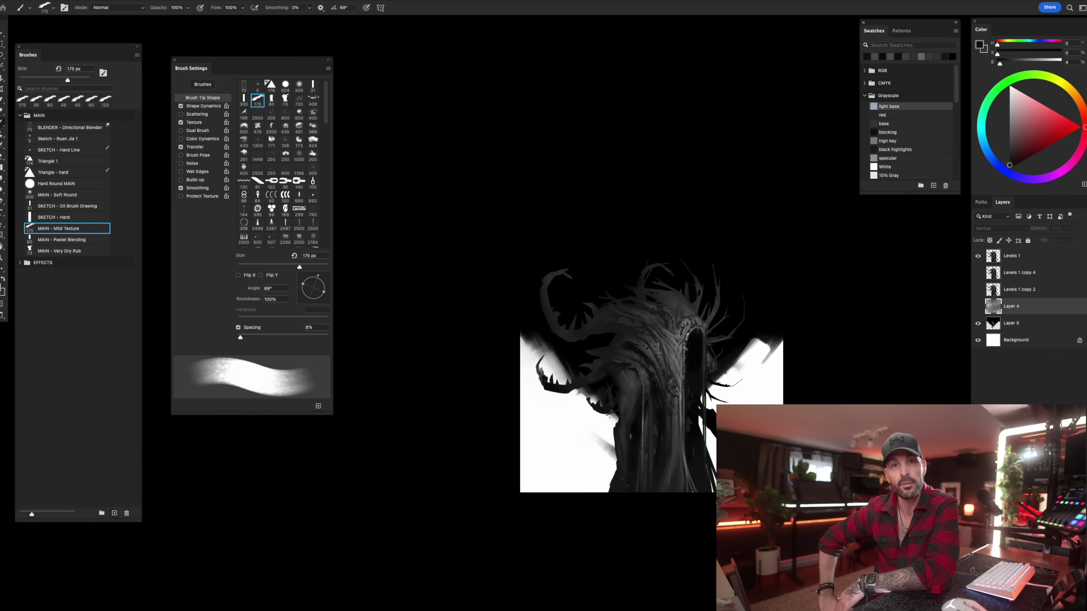
left_click(1004, 259)
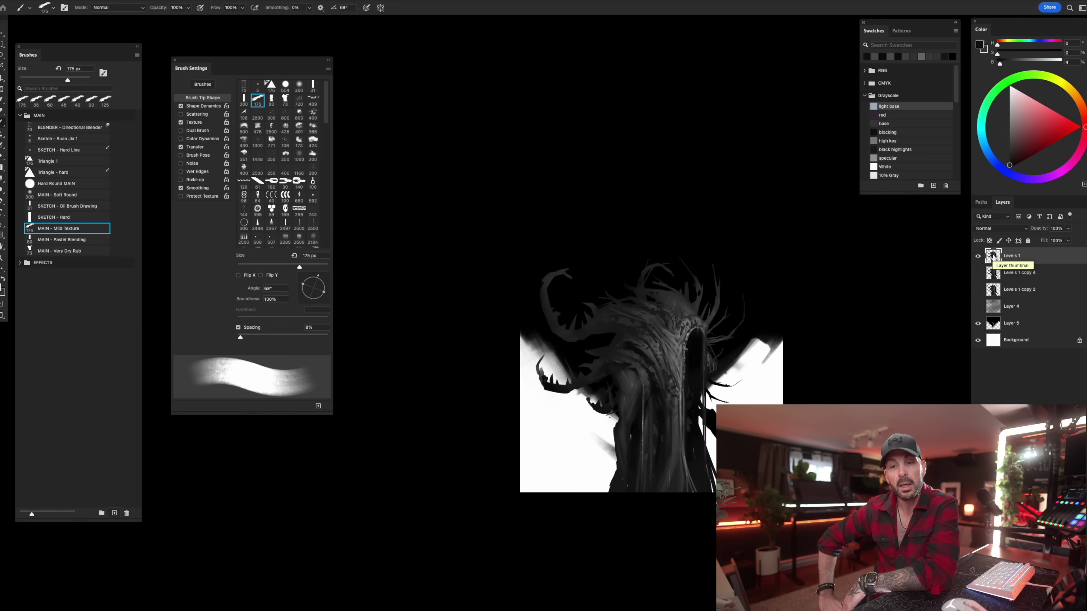
Sample the black near the tentacles with a 250 px brush and add a new layer clipped to Levels 1.
left_click(693, 293, "alt")
key("bracketright")
key("bracketright")
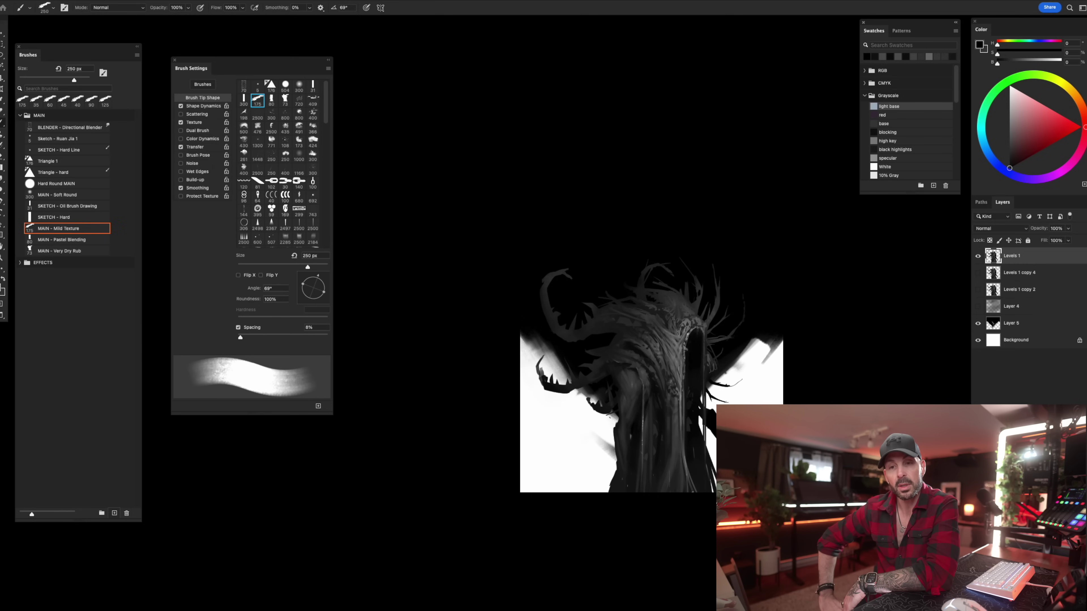
key("ctrl+shift+alt+n")
left_click(1013, 264, "alt")
Enlarge the brush to 1200 px for broad strokes on the clipped layer.
key("bracketright")
key("bracketright")
key("bracketright")
key("bracketright")
key("bracketright")
key("bracketright")
key("bracketright")
key("bracketright")
key("bracketright")
key("bracketright")
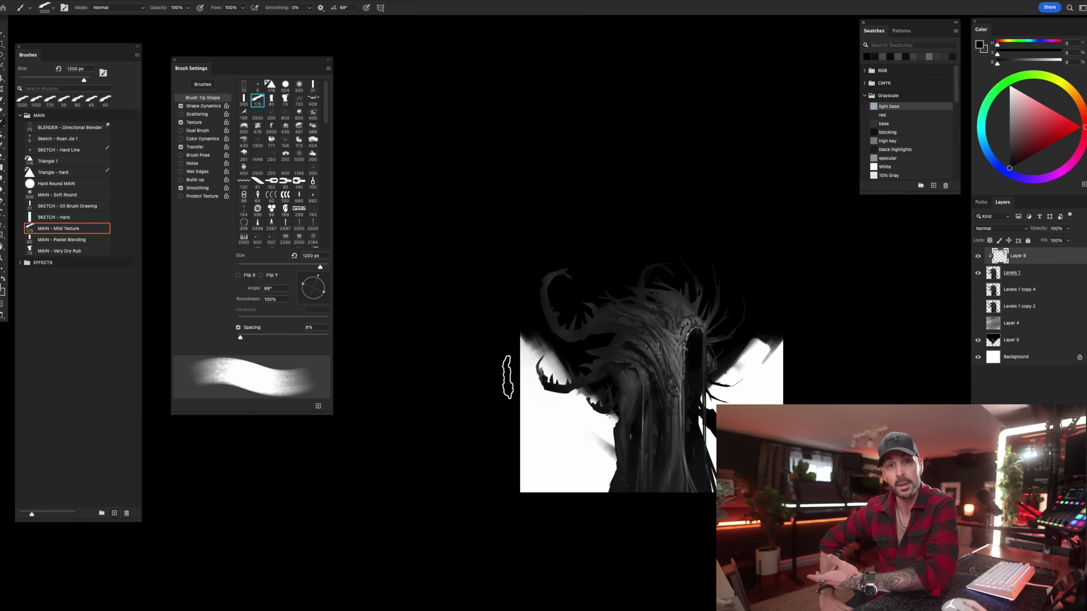
key("f")
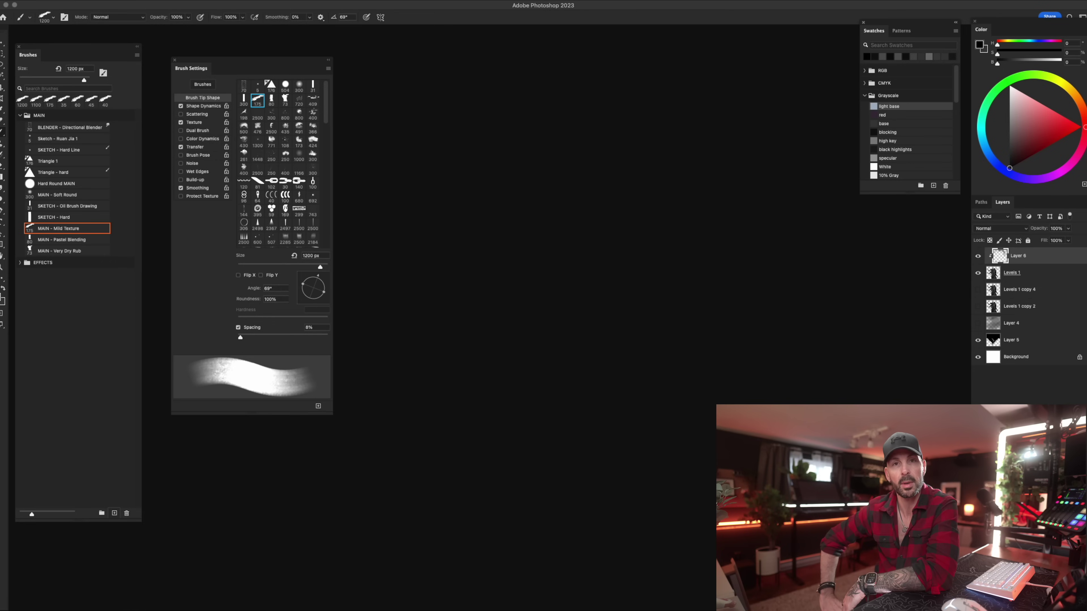
left_click_drag(469, 188, 505, 192)
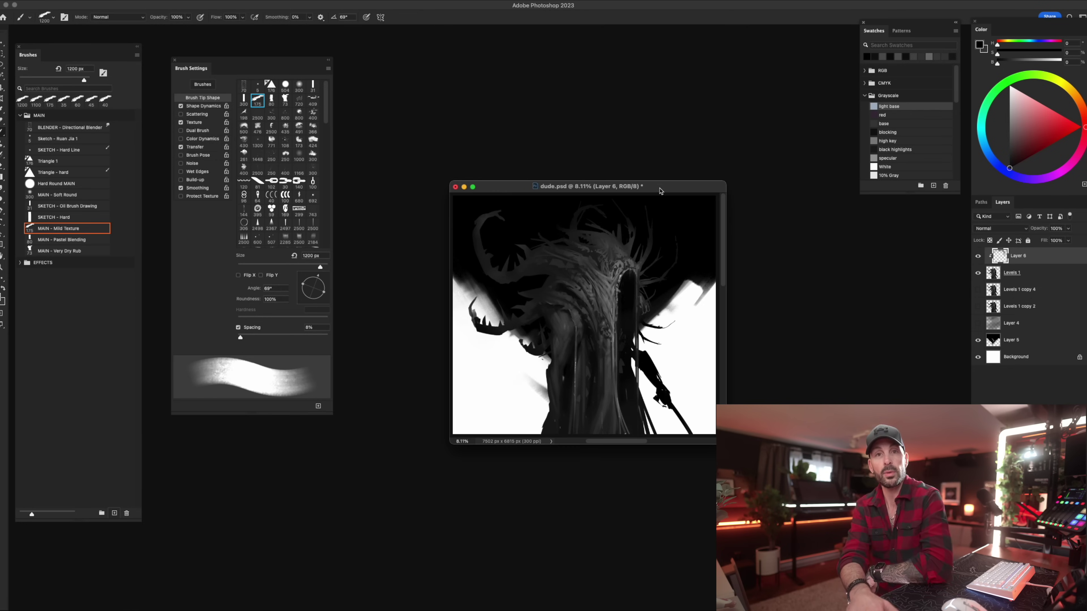
key("f")
left_click_drag(504, 272, 612, 320)
Reduce the brush to 175 px and switch to the Eraser to soften the dark tone over the upper shoulder.
key("bracketleft")
key("bracketleft")
key("bracketleft")
key("bracketleft")
key("bracketleft")
key("bracketleft")
key("bracketleft")
key("bracketleft")
key("bracketleft")
key("bracketleft")
key("bracketleft")
key("e")
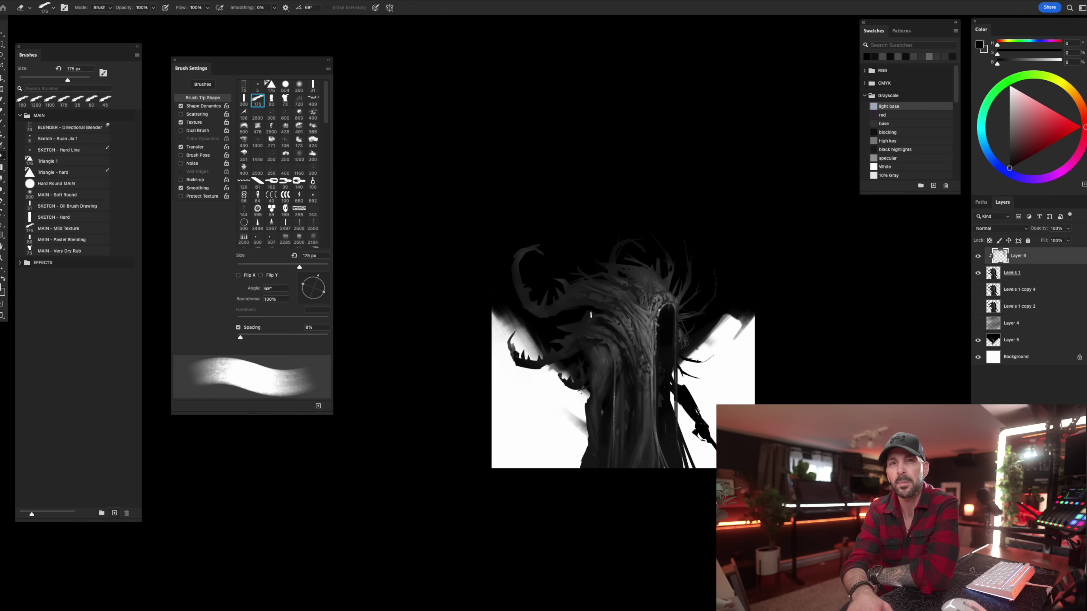
Paint dark accents between the shoulder ridges with an 80 px brush and soften them with the Eraser.
key("b")
key("bracketleft")
key("bracketleft")
key("bracketleft")
key("bracketleft")
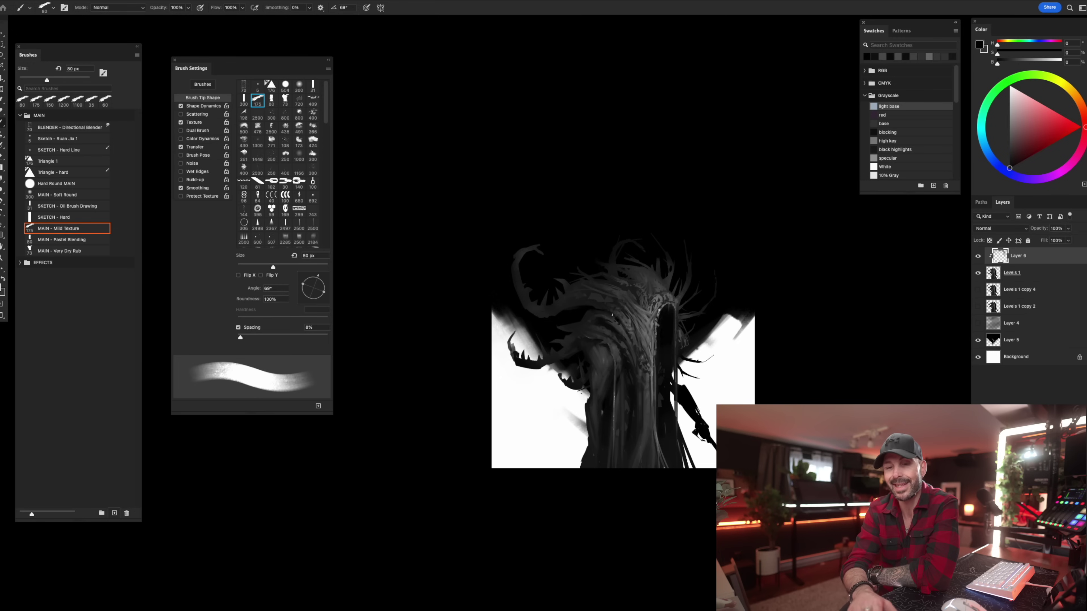
key("e")
Add dark strokes on the upper shoulder with a 100 px brush and clean them up with a larger Eraser.
key("b")
key("bracketright")
key("bracketright")
key("bracketright")
key("bracketright")
key("bracketright")
key("bracketright")
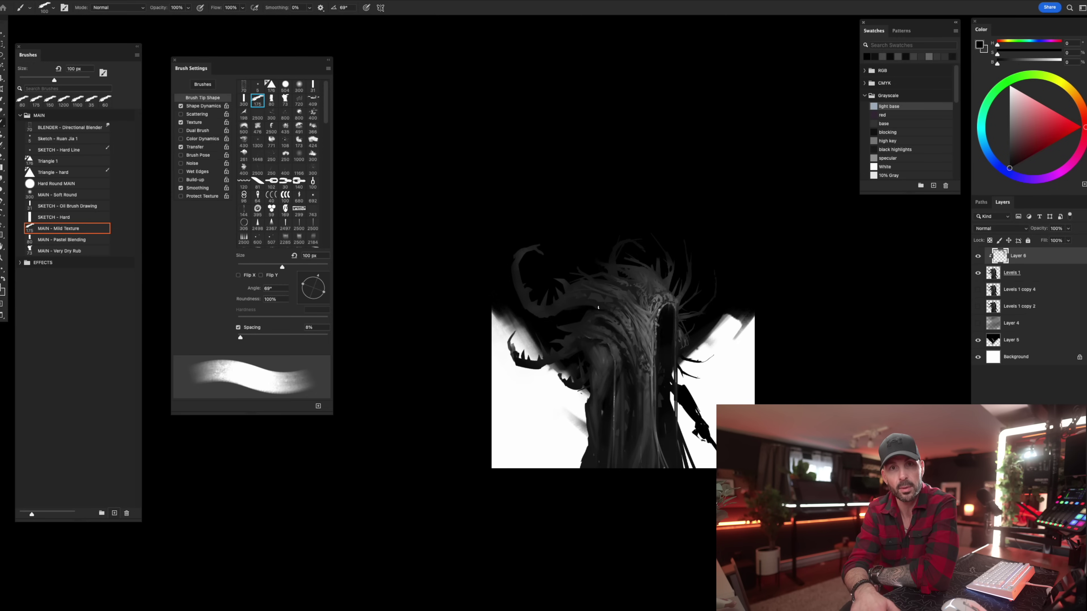
key("e")
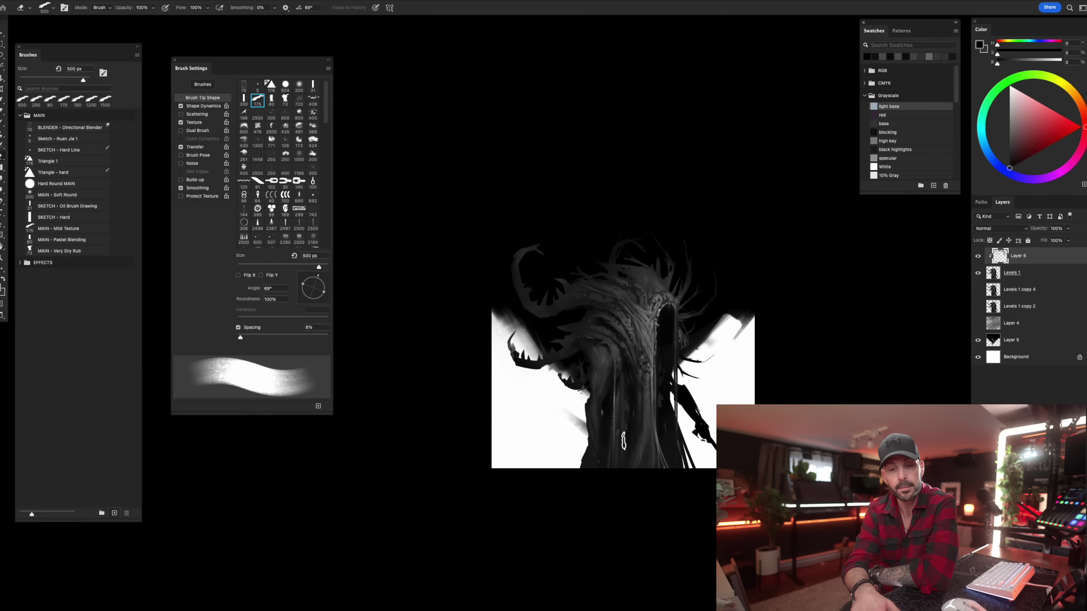
Paint finer dark accents along the top of the shoulder at 70 px and erase the excess at 100 px.
key("b")
key("bracketleft")
key("bracketleft")
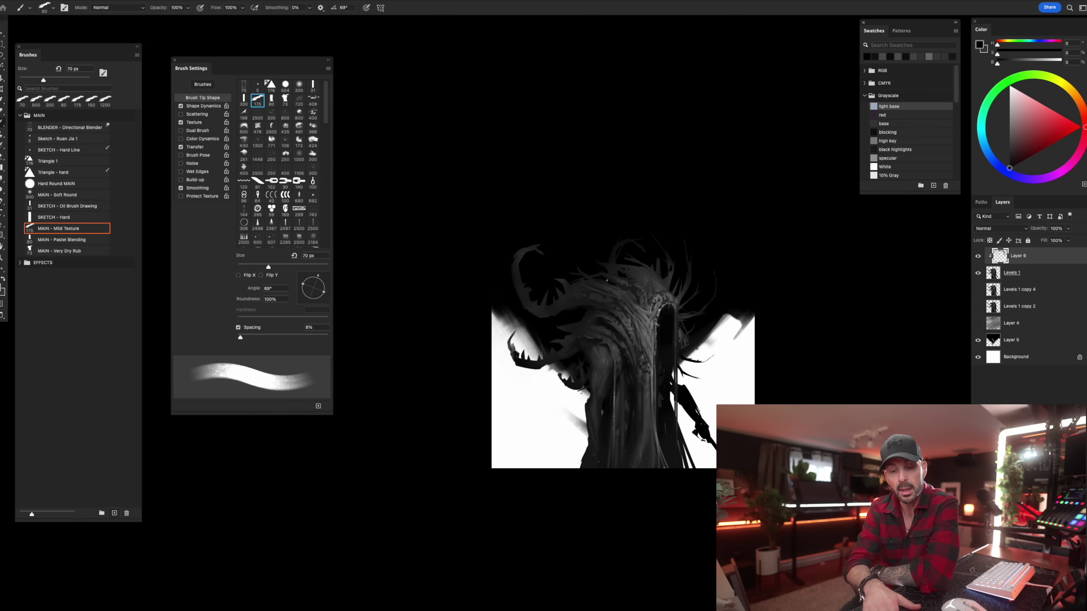
key("e")
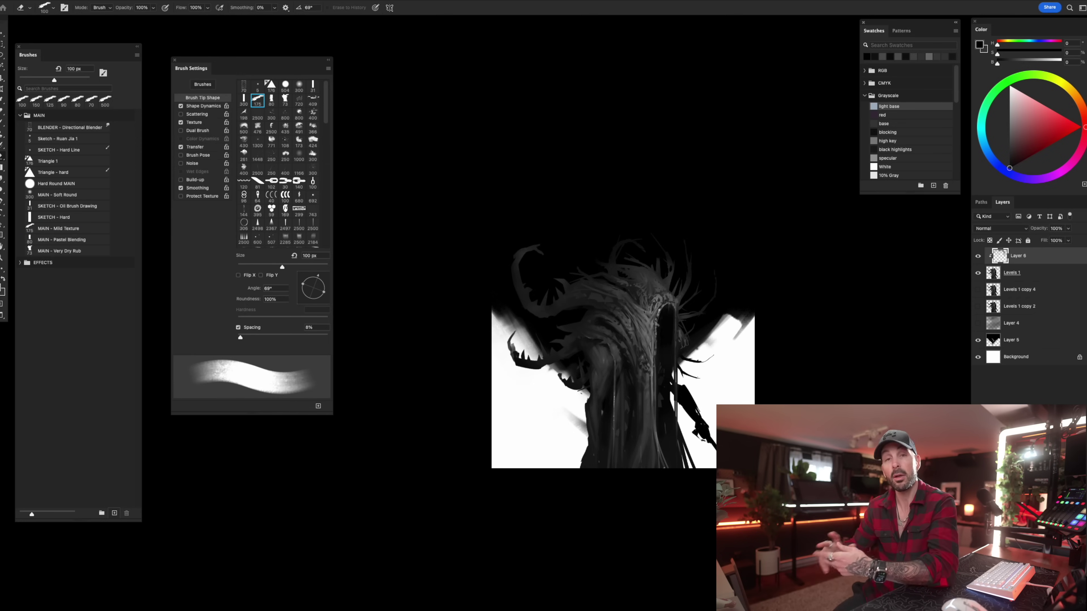
Paint the folds below the shoulder with a light grey from beside the hood and darker sampled greys, reducing the brush from 90 to 45 px.
key("b")
left_click(651, 314, "alt")
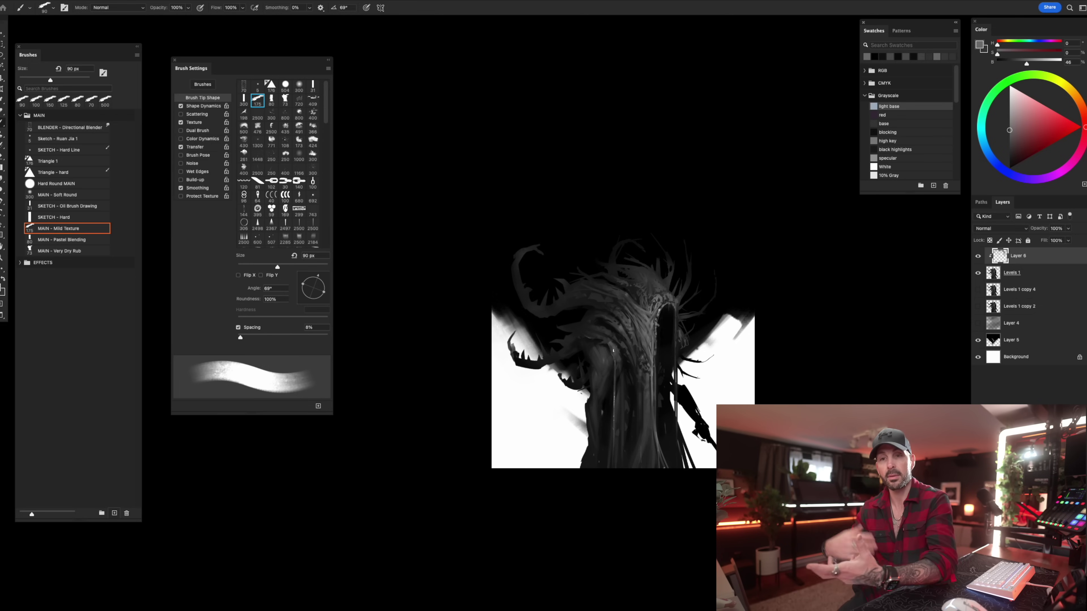
left_click(623, 369, "alt")
key("[")
key("[")
key("[")
key("[")
key("[")
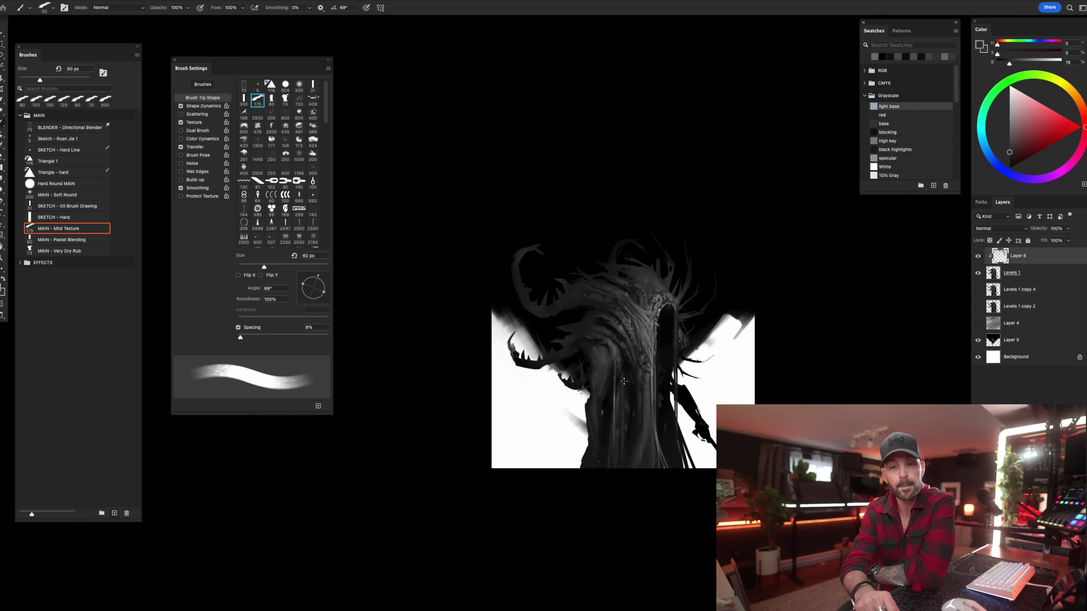
left_click(613, 389, "alt")
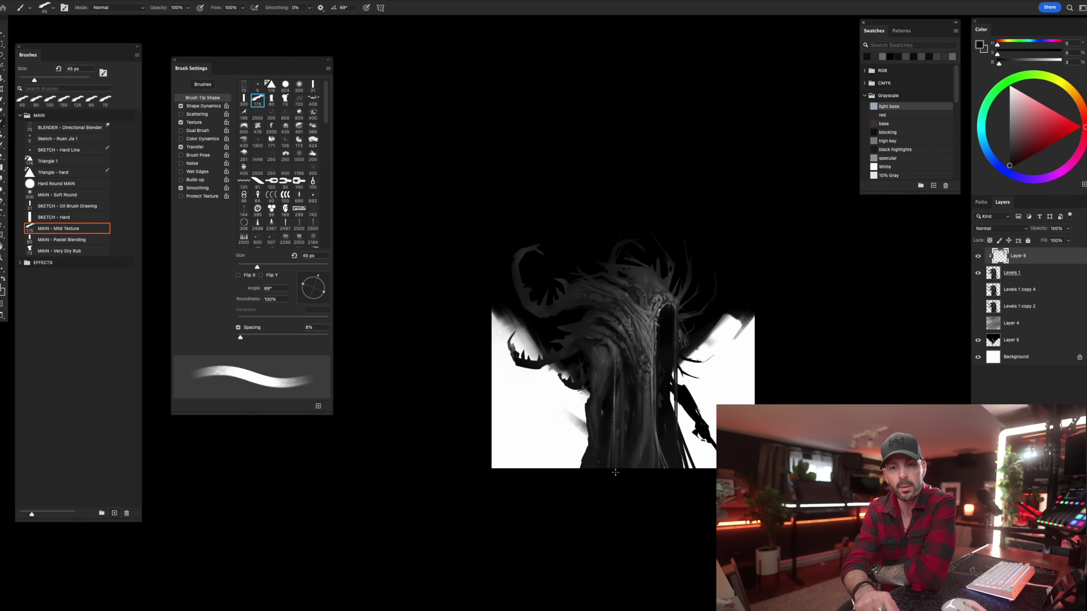
Sample a dark grey at the shoulder's outer edge for a 150 px brush and merge the clipped layer into Levels 1.
left_click_drag(599, 354, 593, 340)
left_click(586, 355, "alt")
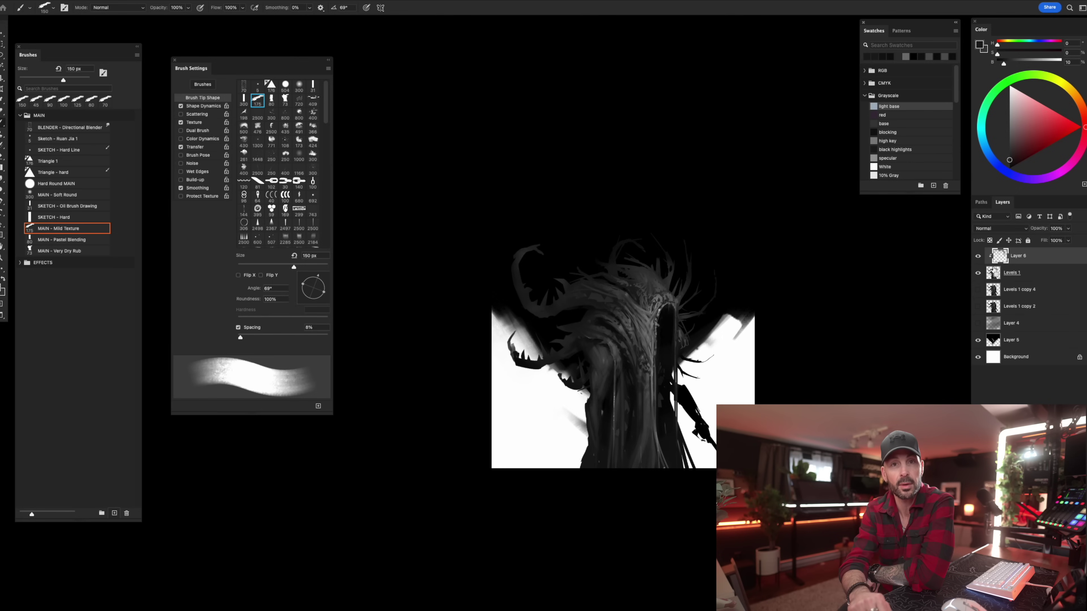
key("ctrl+e")
Blend the outer shoulder where the claw arms emerge with sampled blacks and dark greys, using a 150 px brush.
left_click(590, 364, "alt")
left_click(588, 363, "alt")
left_click(584, 351, "alt")
left_click(589, 367, "alt")
left_click(580, 346, "alt")
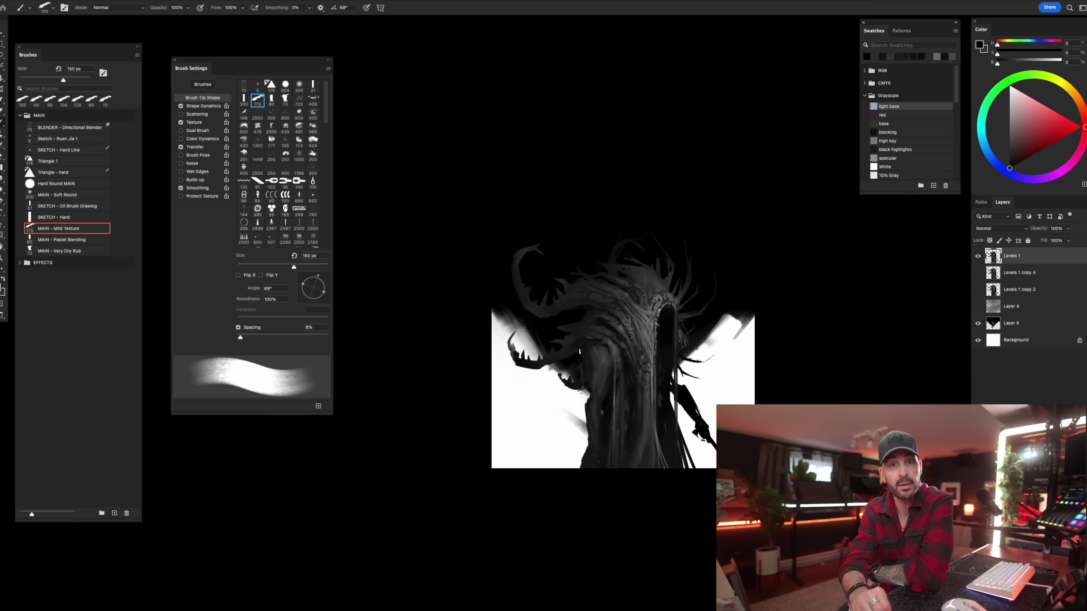
left_click(586, 352, "alt")
left_click(581, 341, "alt")
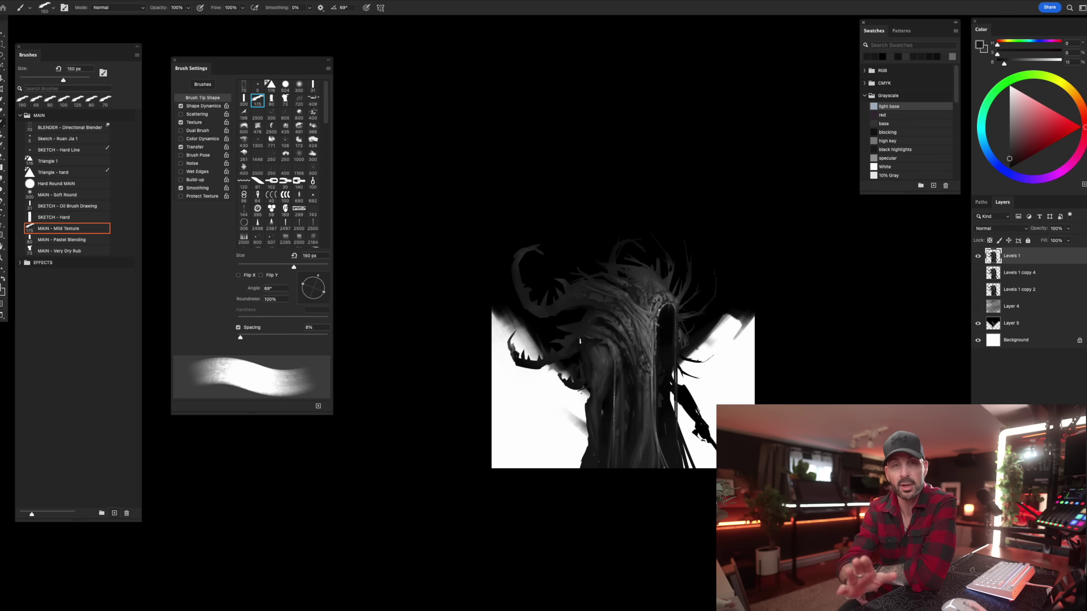
left_click(589, 349, "alt")
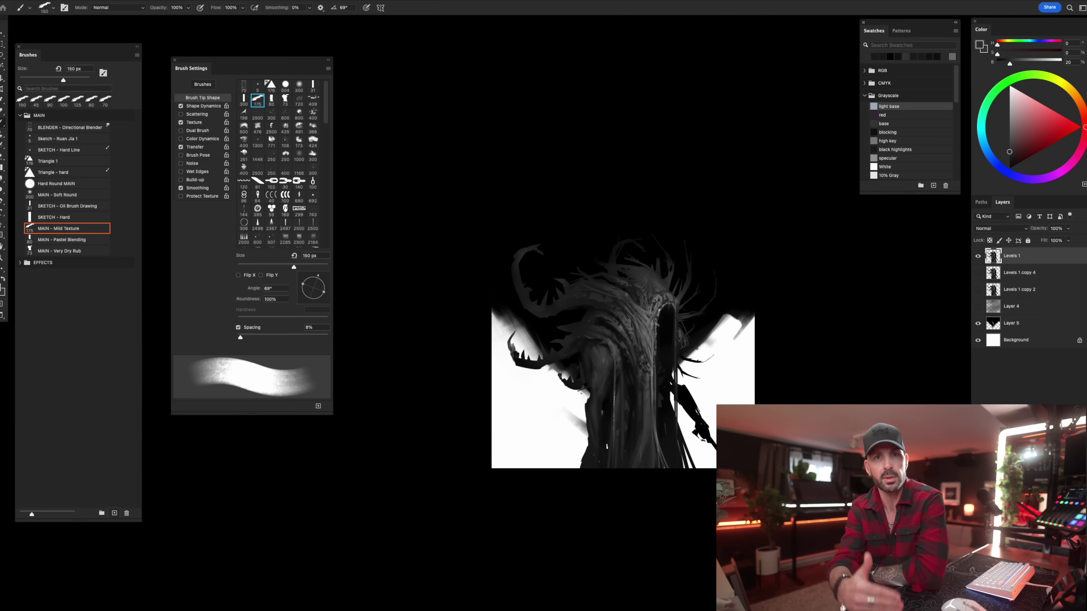
Blend the cloak's outer edge beside the small claw with sampled near-blacks, reducing the brush from 125 to 90 px.
left_click(592, 381, "alt")
key("[")
key("[")
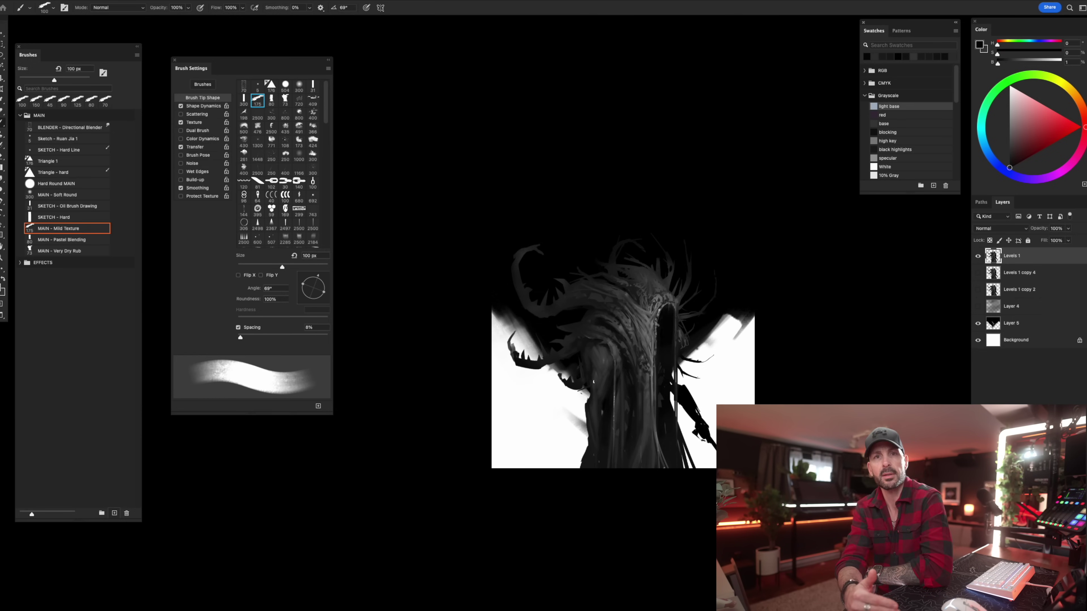
key("bracketright")
left_click(590, 373, "alt")
left_click(591, 360, "alt")
key("bracketleft")
key("bracketleft")
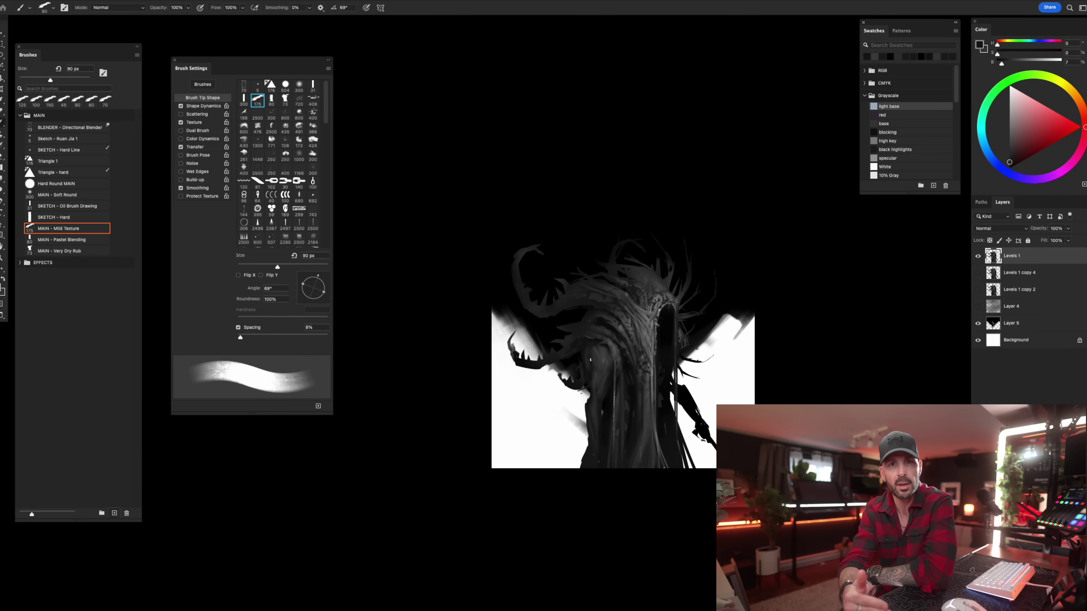
Blend the cloak's outer edge below the small claw with dark greys sampled from the cloak, setting the brush to 100 px.
key("bracketright")
key("bracketright")
key("bracketright")
key("bracketright")
left_click(594, 355, "alt")
left_click(594, 410, "alt")
key("bracketleft")
key("bracketleft")
key("bracketleft")
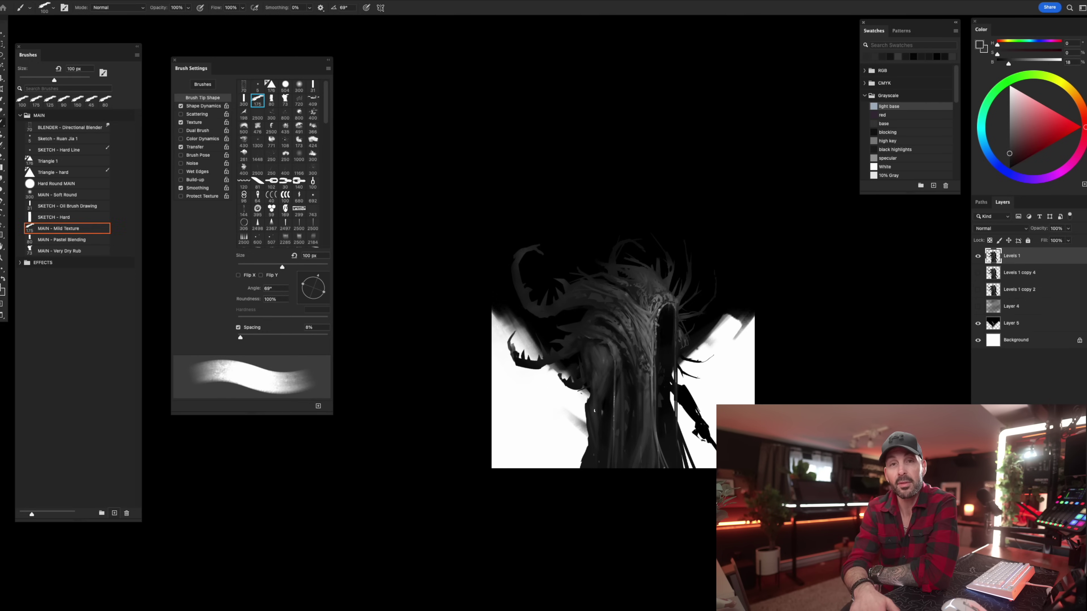
Paint the outer cloak folds with a lighter grey sampled just below the shoulder, using a 50 px brush.
left_click(608, 364, "alt")
key("bracketleft")
key("bracketleft")
key("bracketleft")
key("bracketleft")
key("bracketleft")
key("bracketleft")
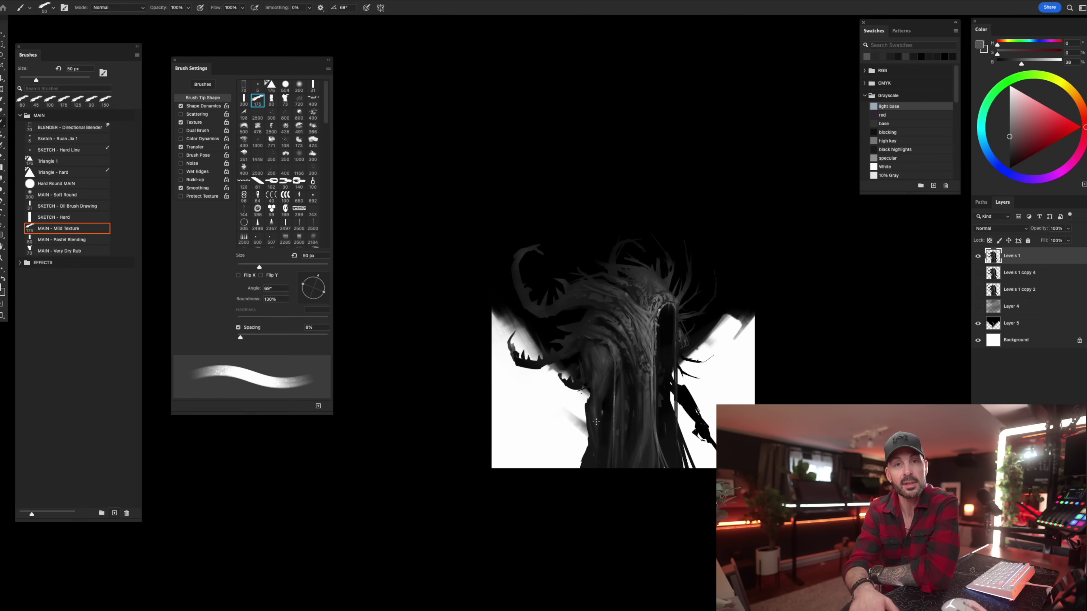
key("bracketleft")
key("bracketright")
key("bracketright")
key("bracketright")
key("bracketright")
key("bracketright")
key("bracketright")
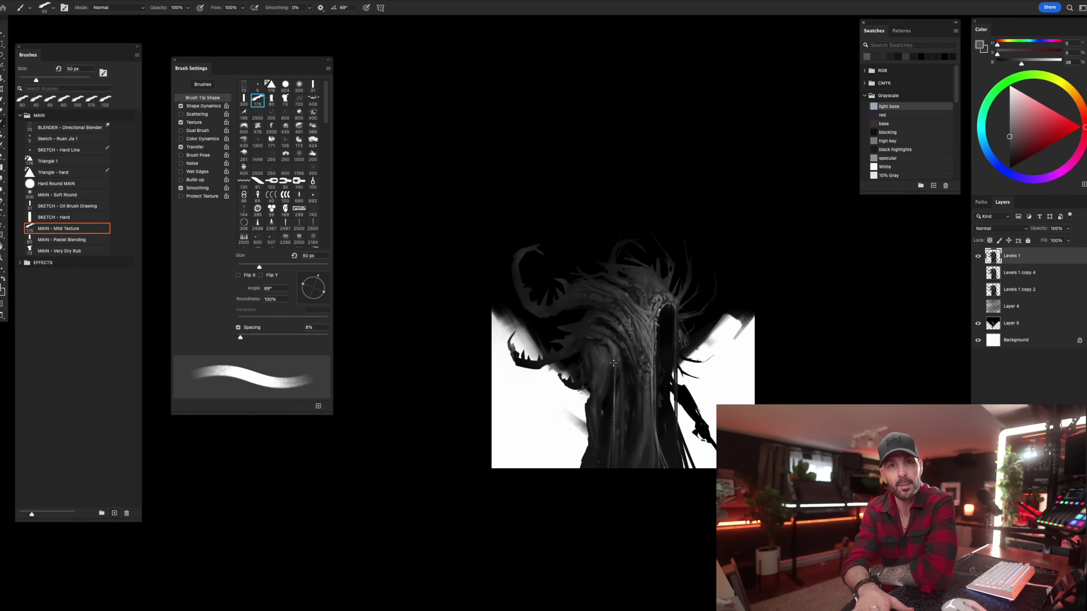
Blend the outer cloak folds with mid and dark greys sampled along them, using a 70 px brush.
left_click(601, 396, "alt")
left_click(601, 377, "alt")
key("bracketright")
left_click(601, 403, "alt")
key("bracketleft")
key("bracketleft")
key("bracketleft")
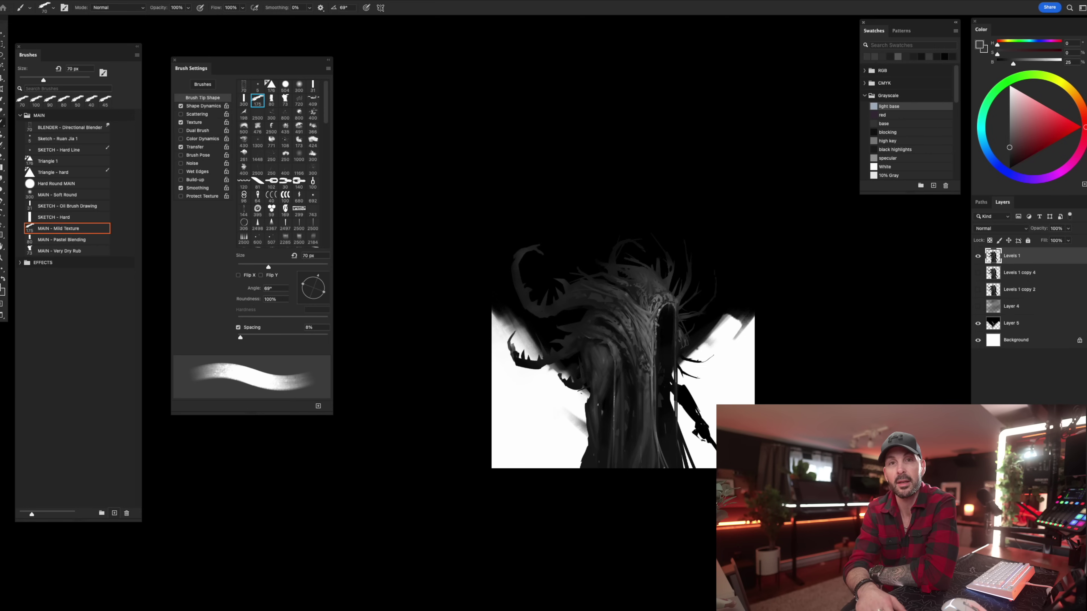
Touch up the cloak's outer edge with a 40 px brush in a sampled shoulder grey, and with an 80 px brush in a darker cloak grey.
left_click(619, 348, "alt")
key("bracketleft")
key("bracketleft")
key("bracketleft")
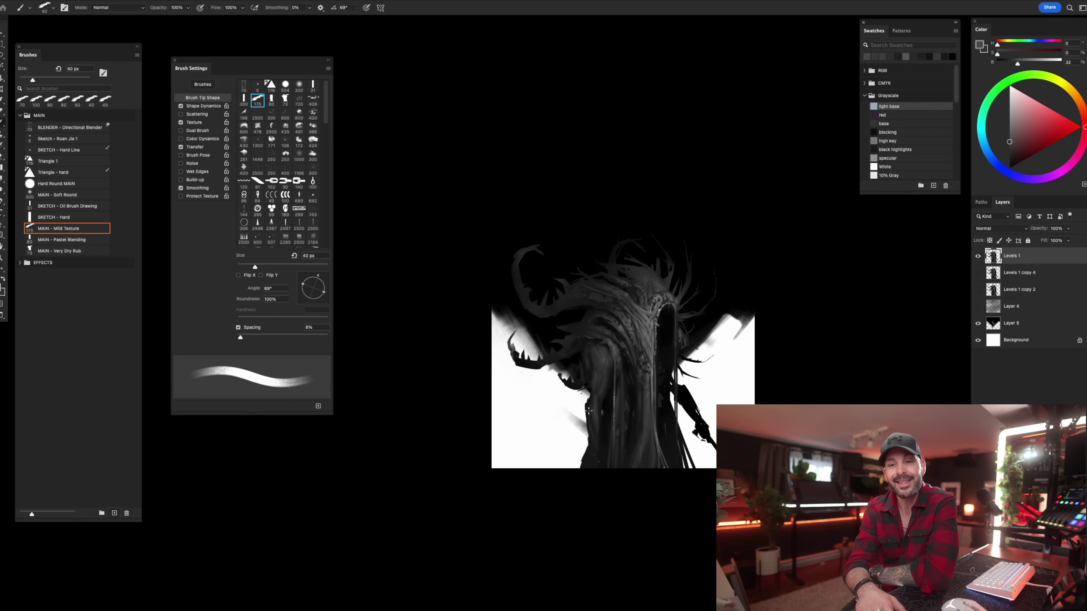
key("bracketright")
key("bracketright")
key("bracketright")
key("bracketright")
left_click(602, 429, "alt")
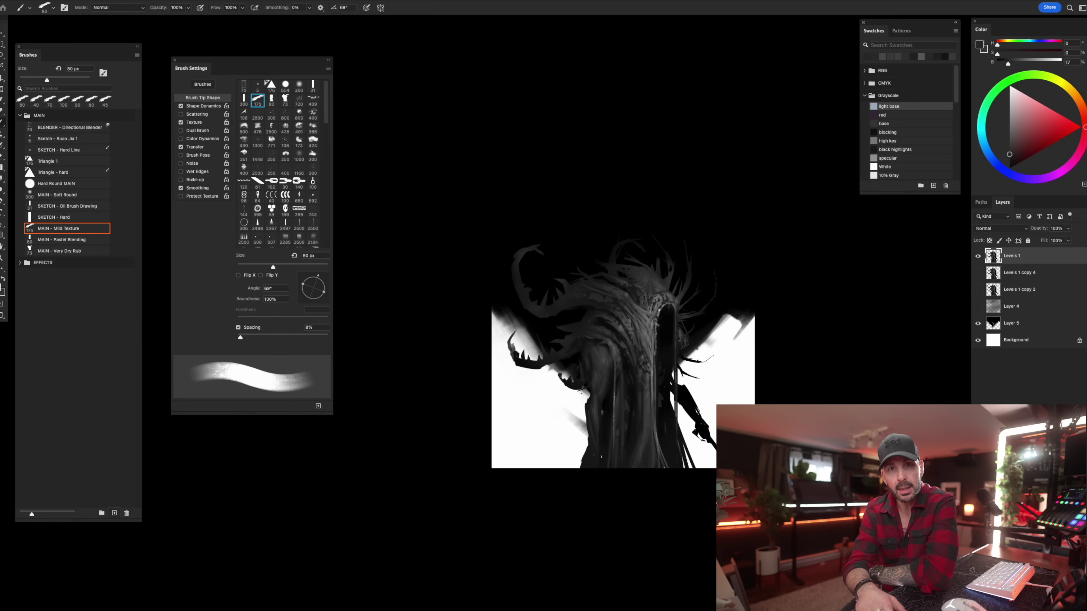
Sample black from the sword arm for a 100 px brush and add a new layer clipped to Levels 1.
left_click(684, 394, "alt")
key("bracketright")
key("bracketright")
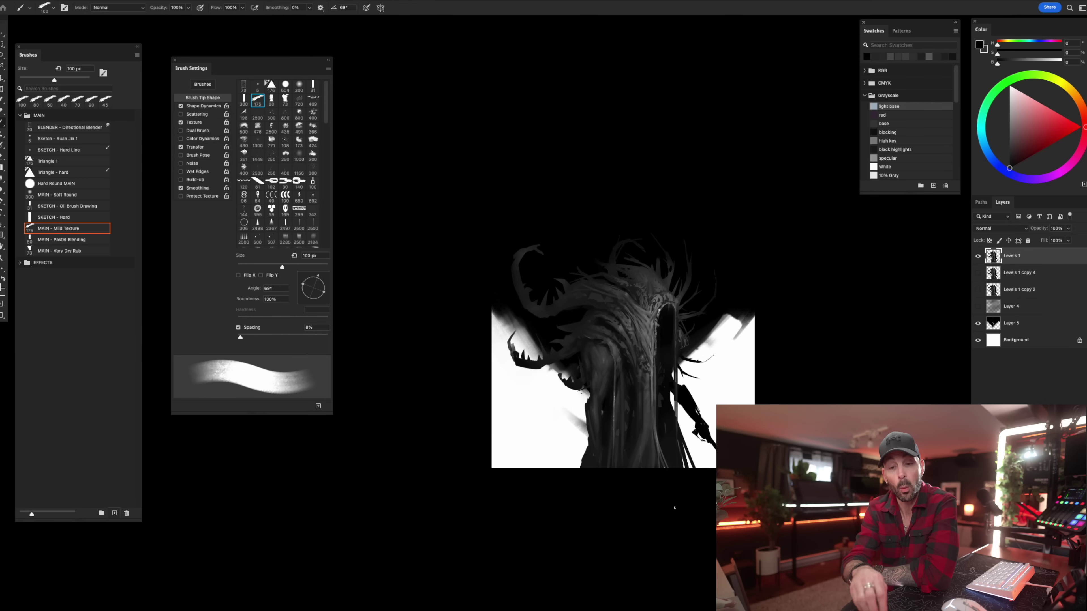
key("super+alt+shift+n")
left_click(1001, 264, "alt")
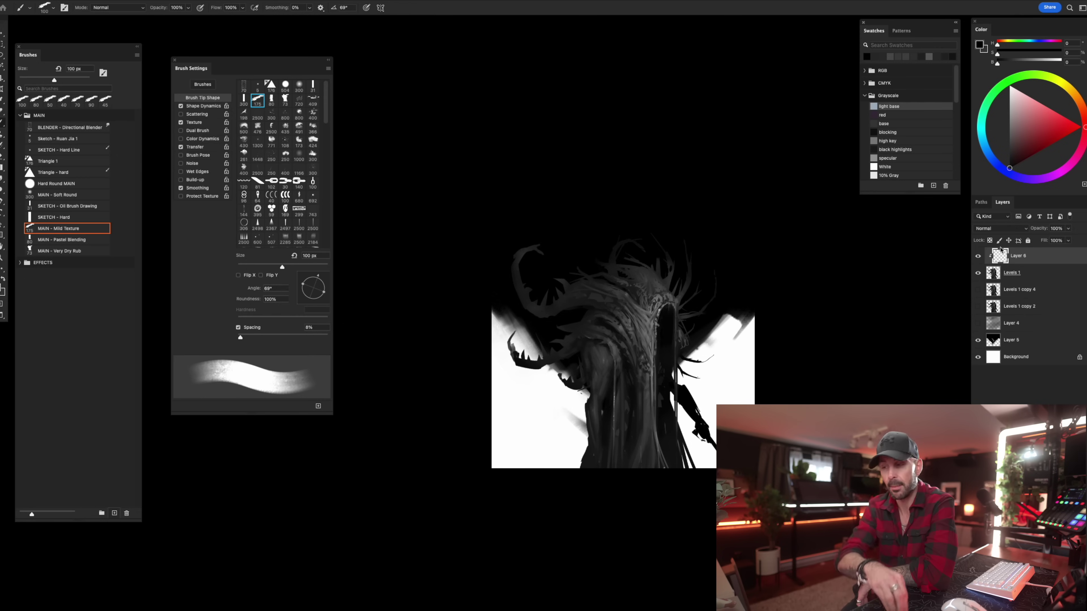
Darken the creature's upper tentacles with soft black on the clipped layer, reducing the brush from 400 to 175 px.
key("bracketright")
key("bracketright")
key("bracketright")
key("bracketright")
key("bracketright")
key("bracketright")
key("bracketright")
key("bracketright")
key("bracketleft")
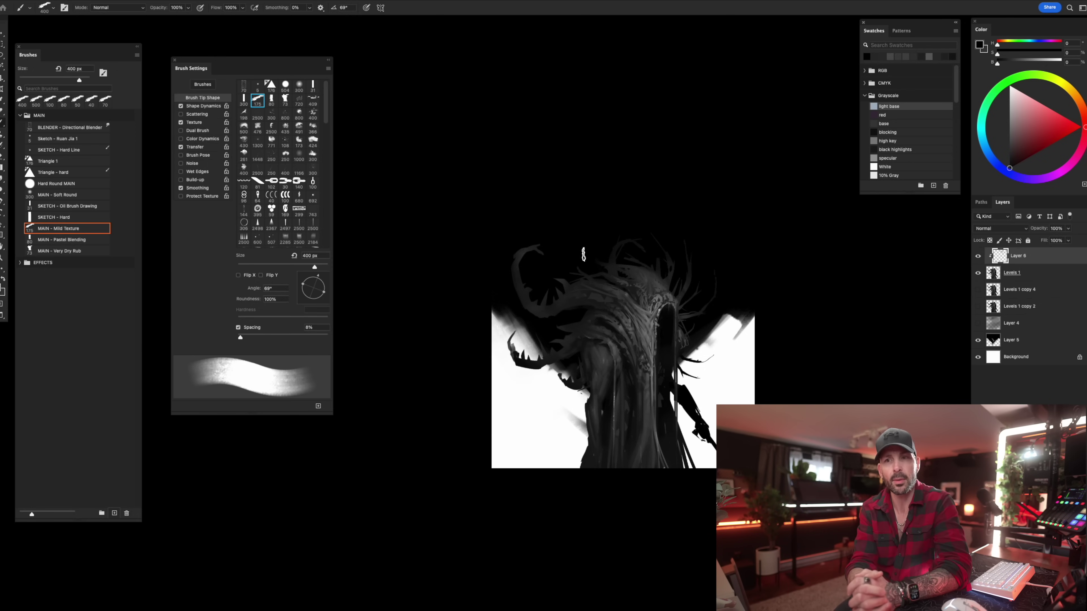
key("bracketleft")
key("bracketleft")
key("bracketleft")
key("bracketleft")
key("bracketleft")
key("bracketright")
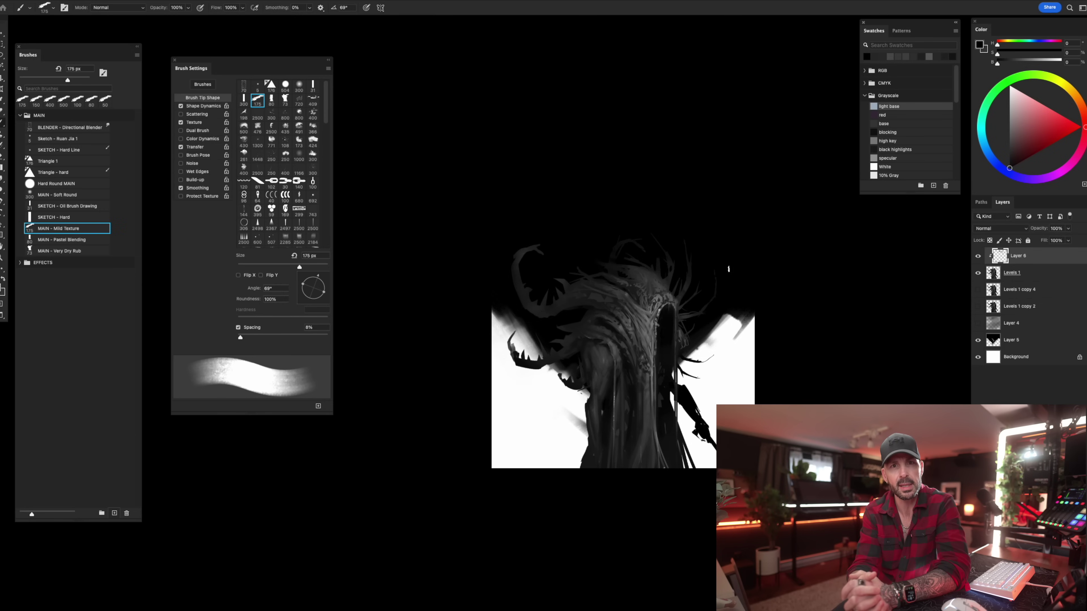
Rework the black shading around the head and tentacles with varying brush sizes and a large textured eraser.
key("bracketleft")
key("bracketleft")
key("bracketleft")
key("bracketleft")
key("bracketleft")
key("bracketleft")
key("bracketleft")
key("bracketright")
key("bracketright")
key("bracketright")
key("bracketright")
key("bracketright")
key("bracketright")
key("bracketright")
key("bracketright")
key("bracketright")
key("bracketright")
key("bracketright")
key("bracketright")
key("bracketright")
key("bracketright")
key("bracketright")
key("bracketleft")
key("bracketleft")
key("bracketleft")
key("bracketleft")
key("bracketleft")
key("bracketleft")
key("bracketleft")
key("bracketleft")
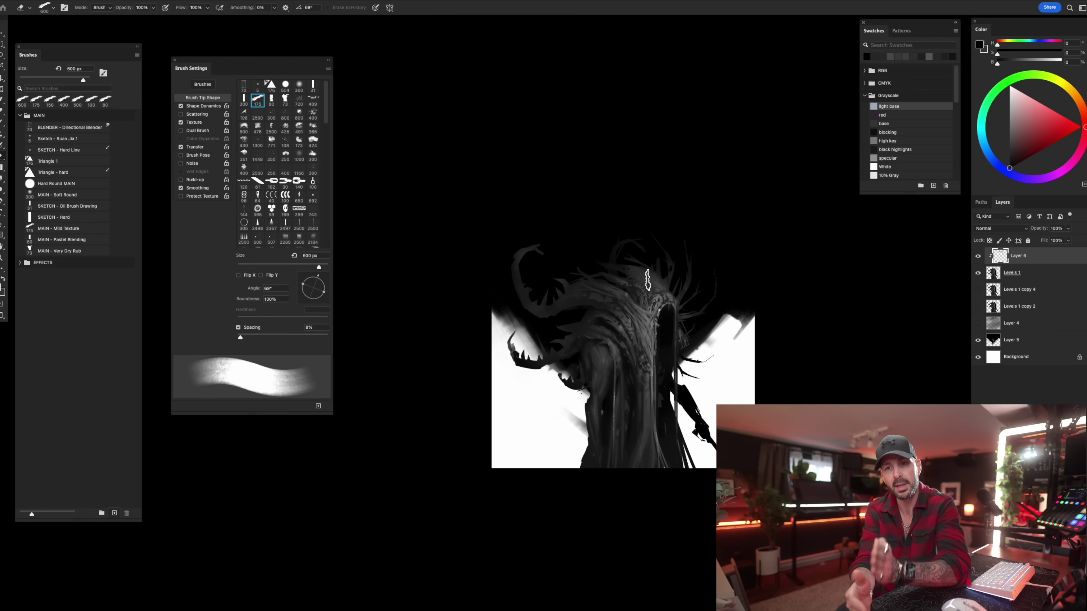
Adjust the black shading beside the hood by alternating a 250 px brush with the large eraser.
key("bracketright")
key("bracketright")
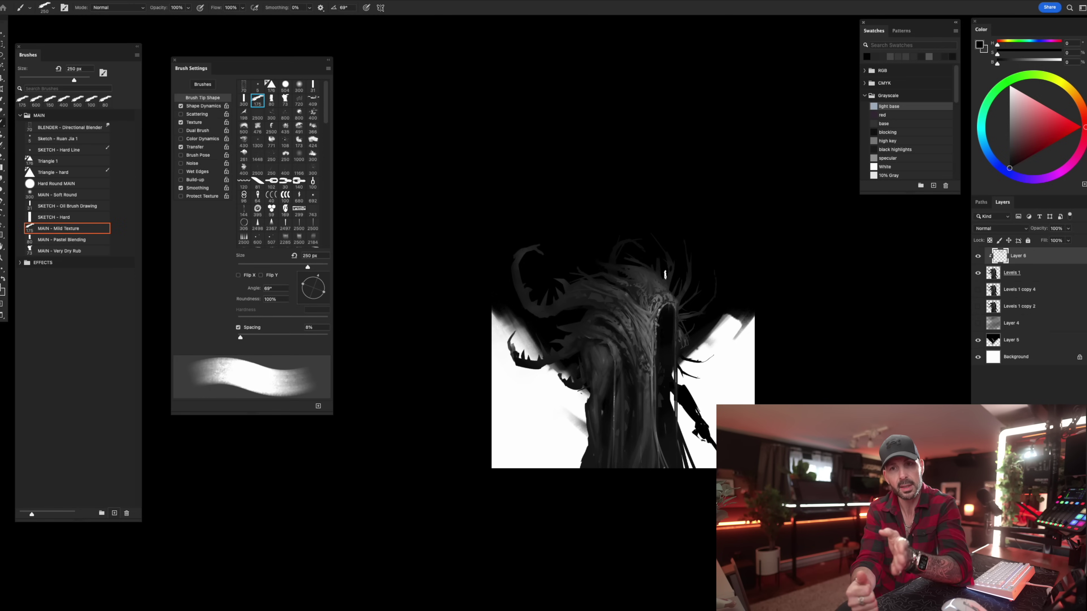
key("bracketright")
key("bracketright")
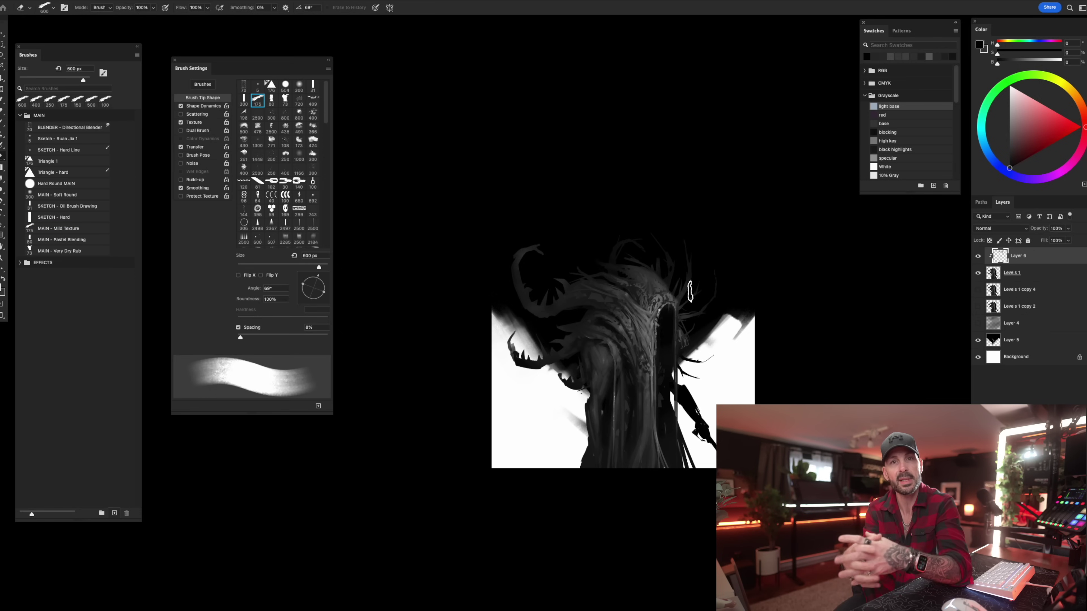
key("e")
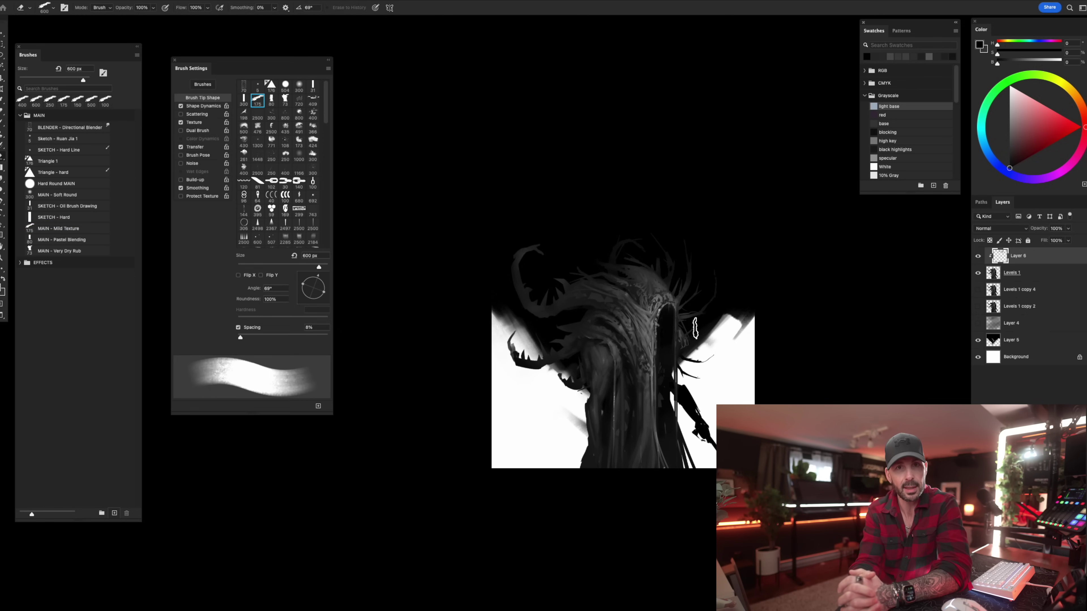
key("b")
key("e")
mouse_move(675, 430)
left_mouse_down()
mouse_move(657, 441)
mouse_move(668, 451)
left_mouse_up()
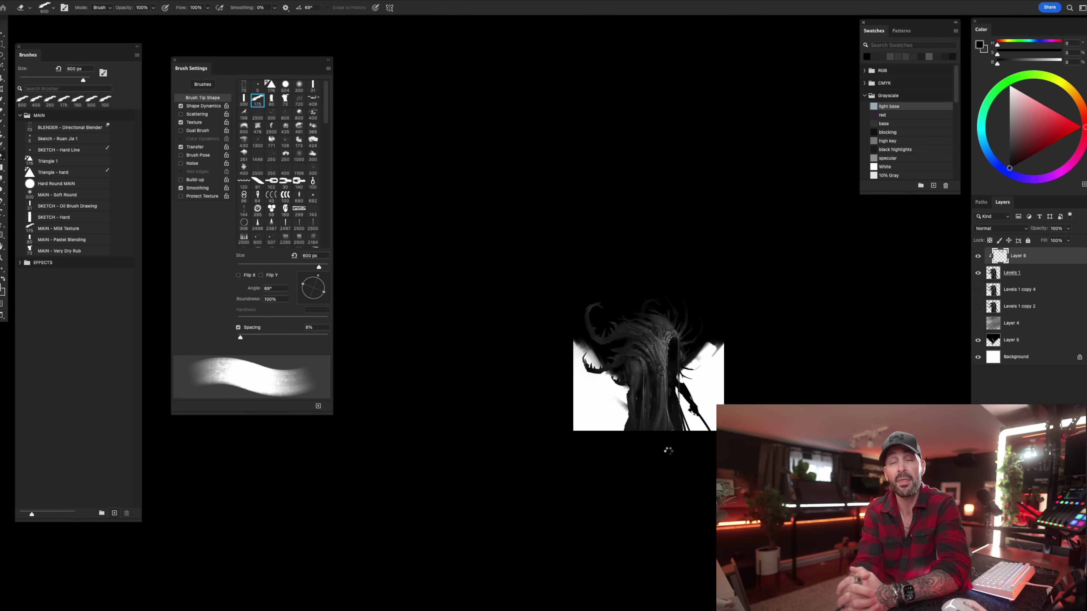
Flip the canvas horizontally and show the painting in a floating document window.
key("h")
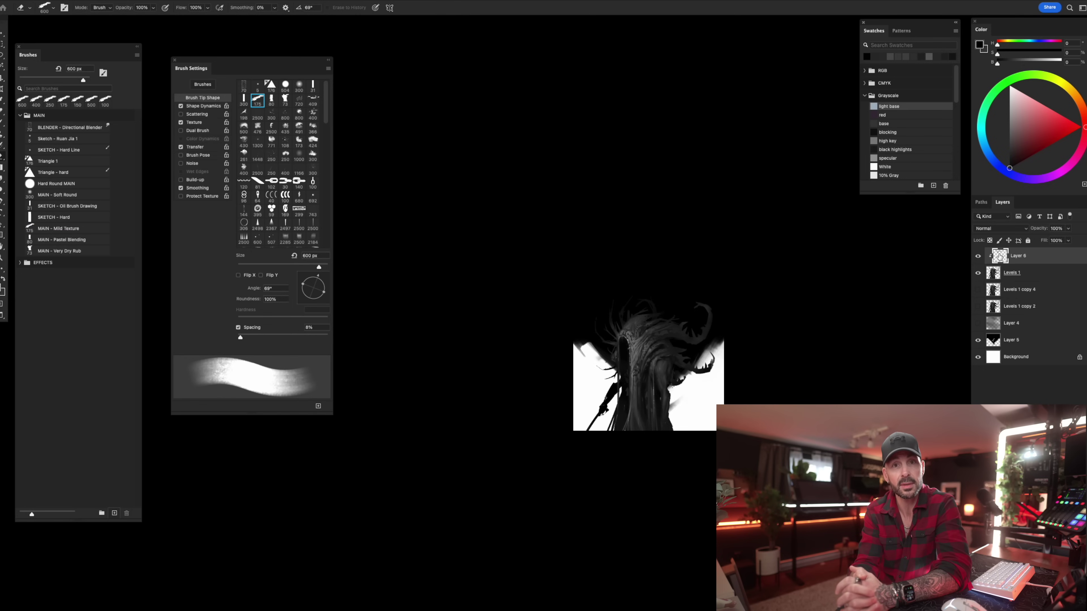
key("f")
key("XF86AudioRaiseVolume")
key("super+plus")
left_click_drag(492, 188, 0, 188)
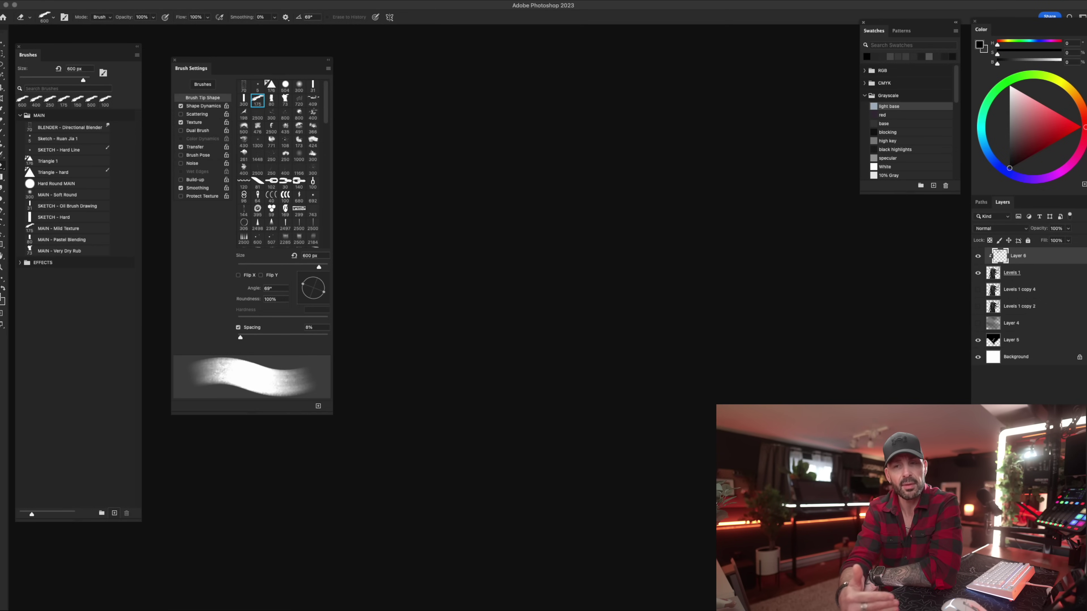
key("shift+Tab")
key("shift+Tab")
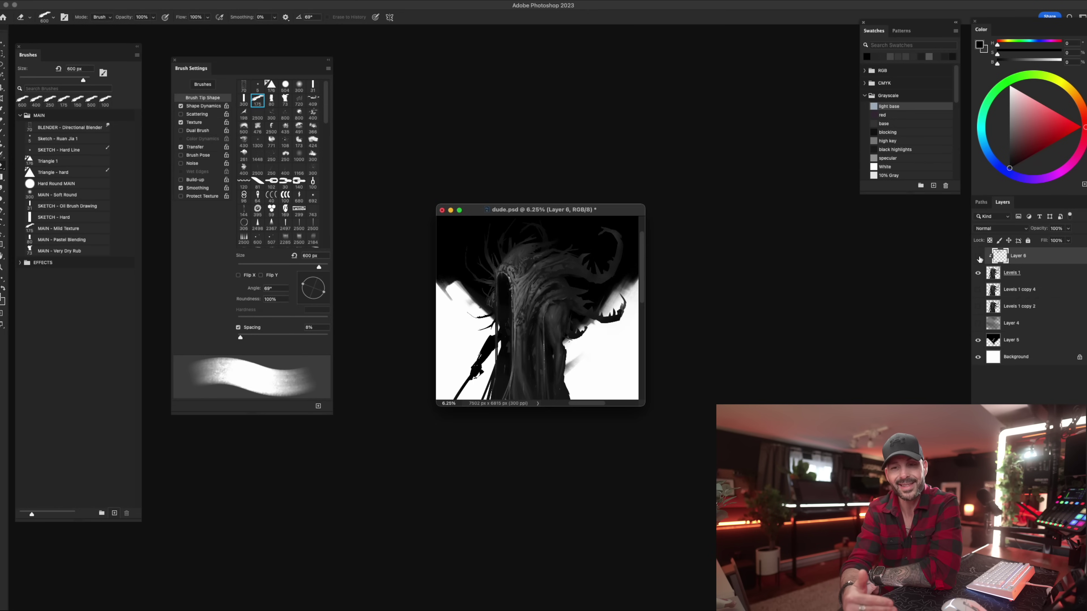
Compare the clipped shading layer on and off, reduce its opacity to 25%, and delete it.
left_click(979, 257)
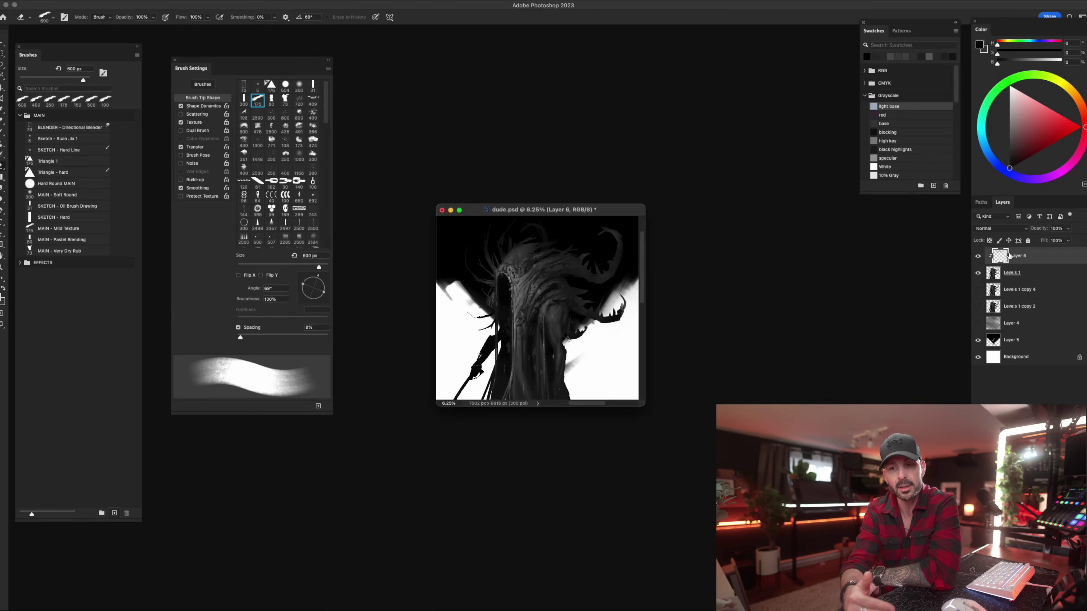
left_click_drag(471, 209, 1041, 240)
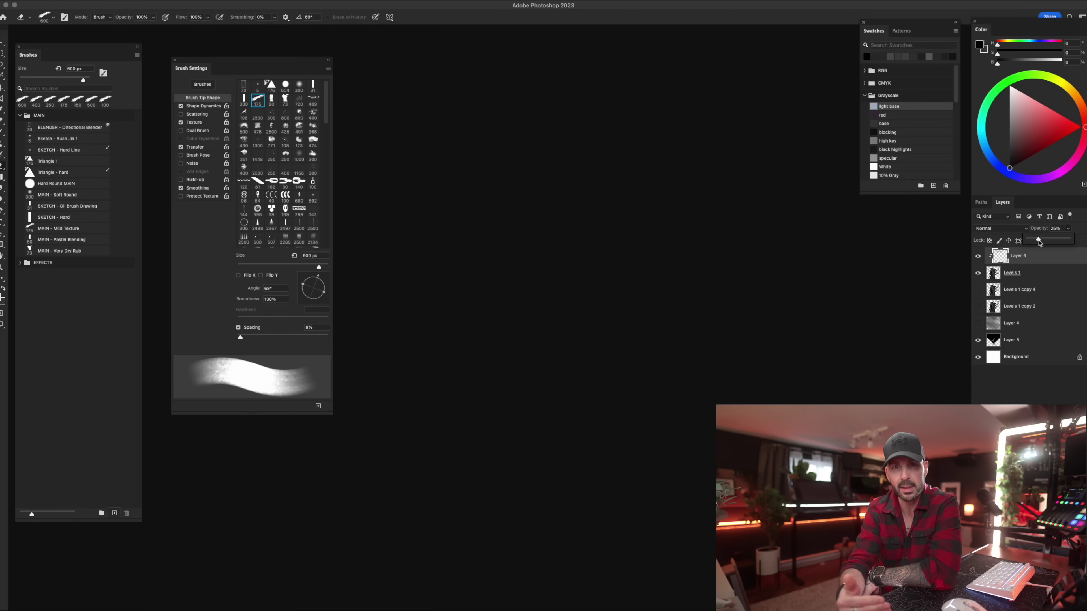
left_click(977, 257)
left_click(978, 257)
key("Delete")
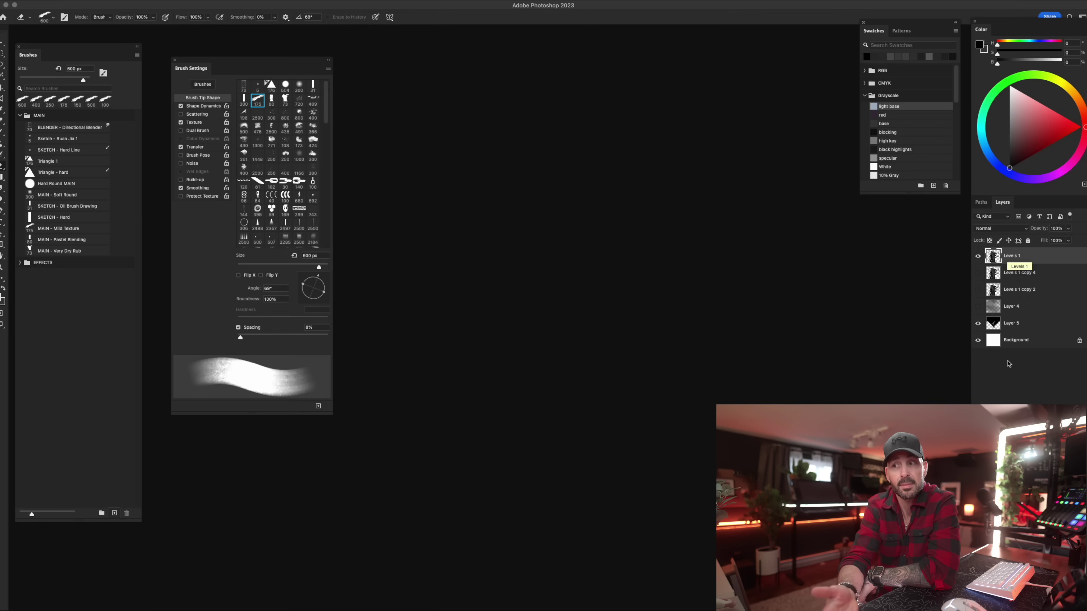
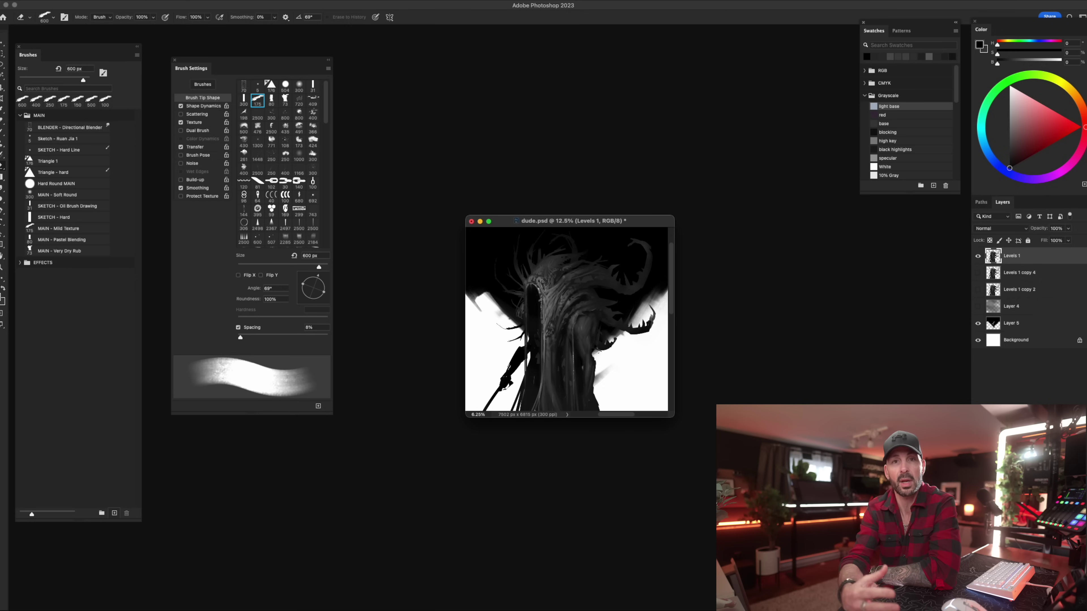
Add a Levels adjustment clipped to Levels 1 with input levels of 13, 1.25 and 231.
key("super+l")
key("super+alt+g")
left_click_drag(744, 191, 782, 191)
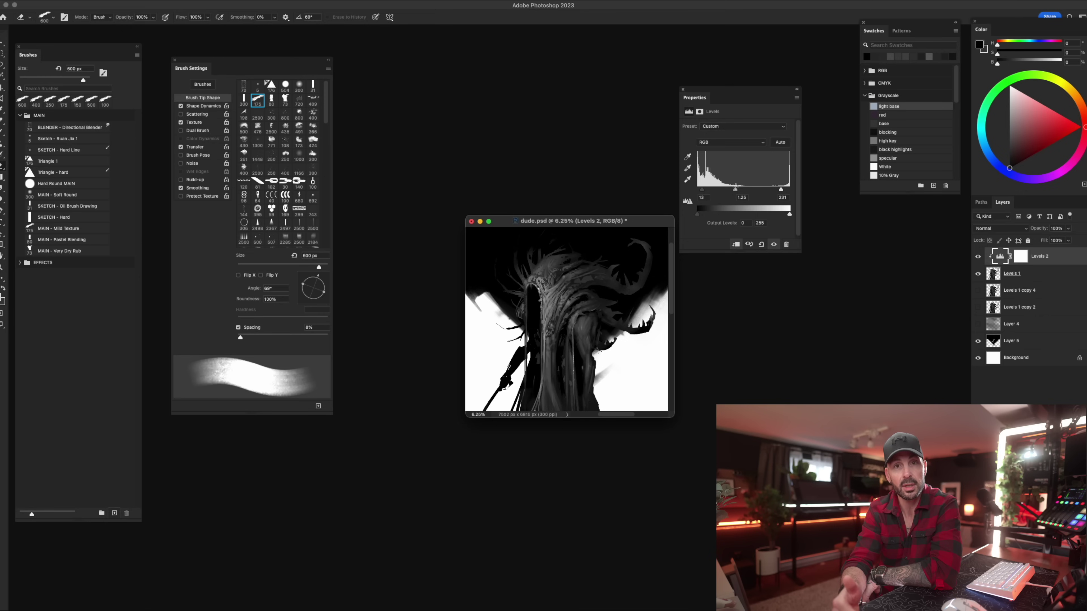
Invert the Levels adjustment's mask to black and choose the MAIN - Soft Round brush for painting on it.
left_click(1021, 257)
key("super+i")
key("b")
right_click(566, 320)
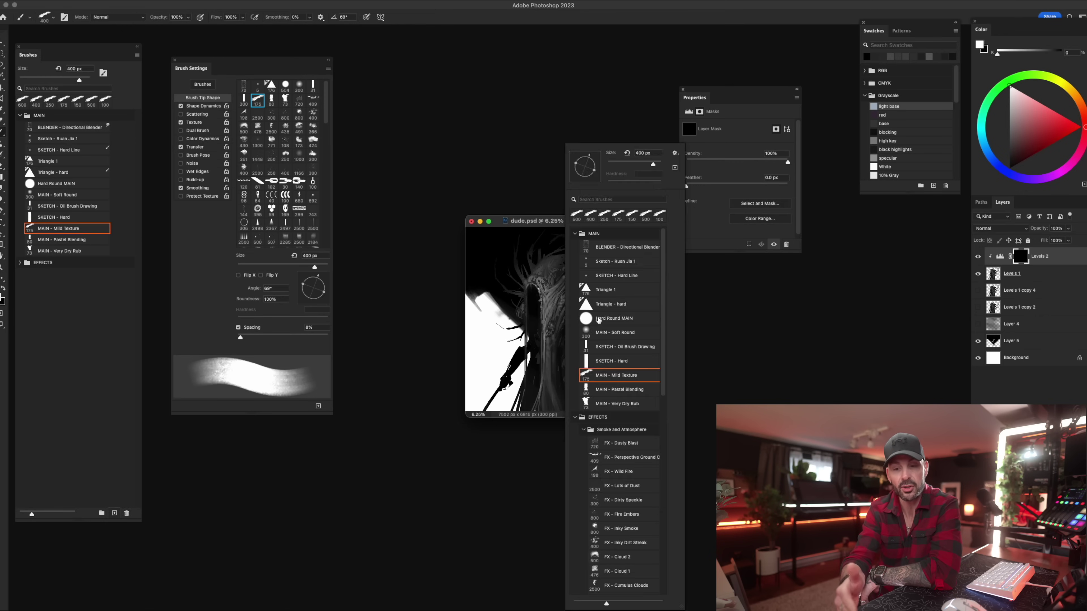
double_click(599, 332)
Reveal the brightening over the hood and central folds with white at 800 px on the mask, and flip the canvas back.
key("]")
key("]")
key("]")
key("]")
mouse_move(560, 306)
left_mouse_down()
mouse_move(558, 286)
mouse_move(556, 315)
mouse_move(582, 327)
mouse_move(584, 301)
mouse_move(558, 330)
mouse_move(540, 284)
left_mouse_up()
key("]")
key("z")
left_click_drag(583, 343, 547, 307)
key("b")
key("ctrl+shift+h")
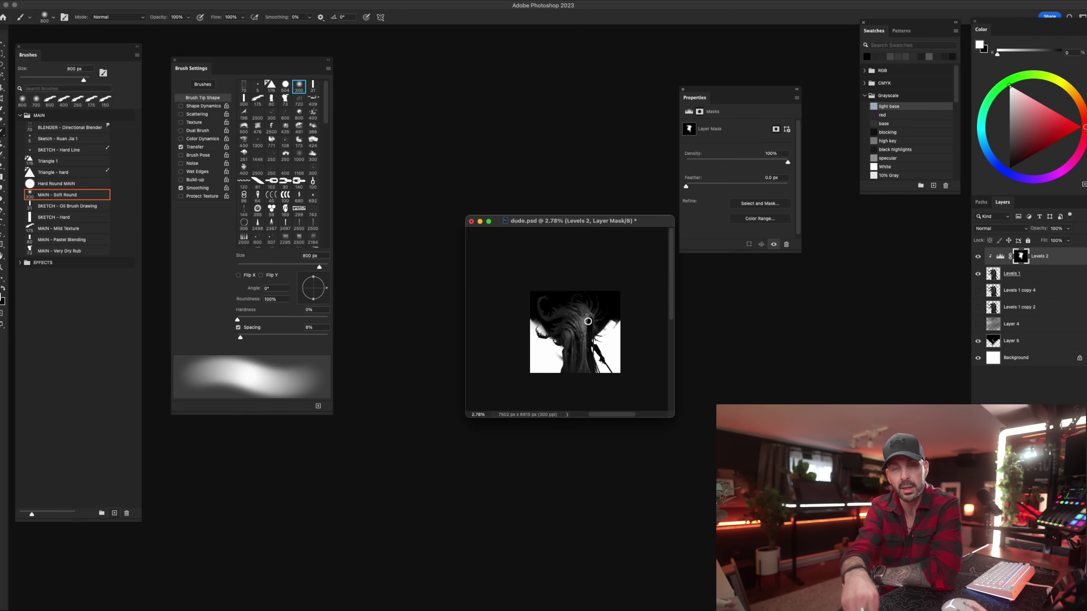
Refine the Levels mask over the head and cloak with soft strokes, swapping between black and white.
key("x")
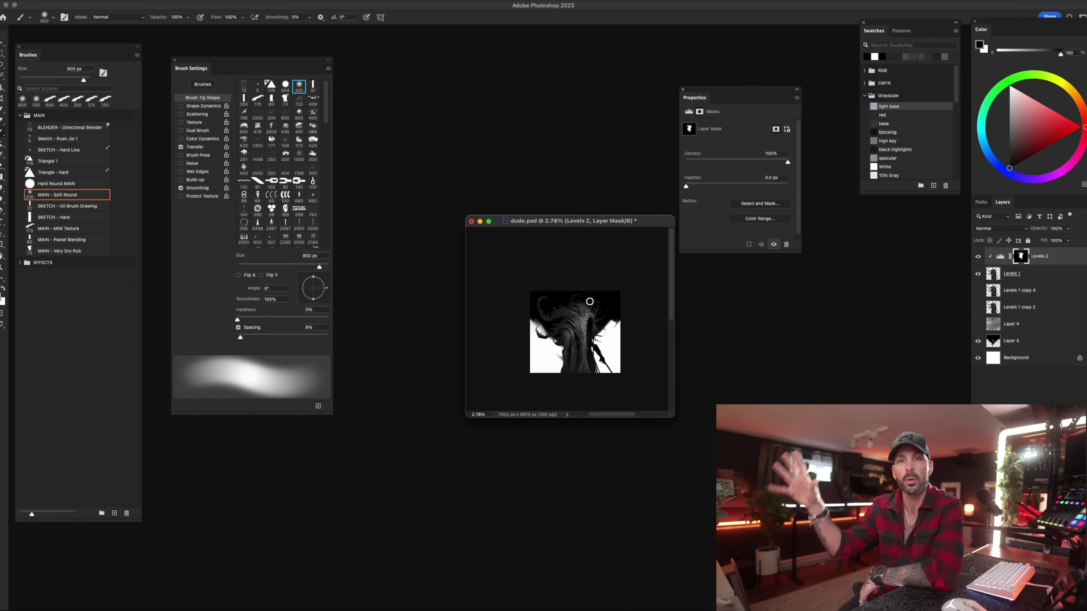
key("x")
key("x")
key("x")
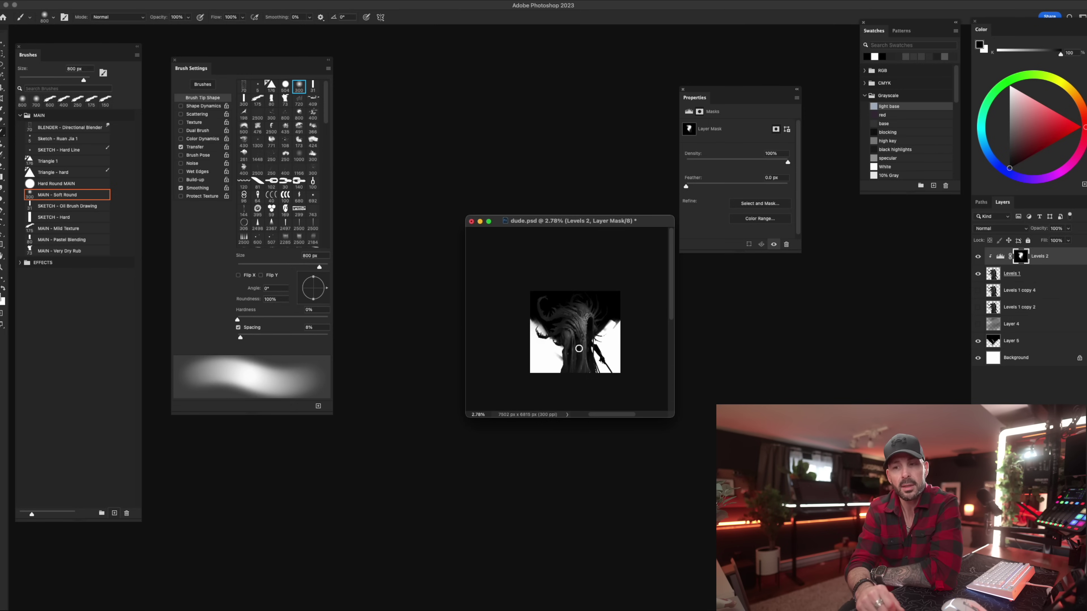
key("x")
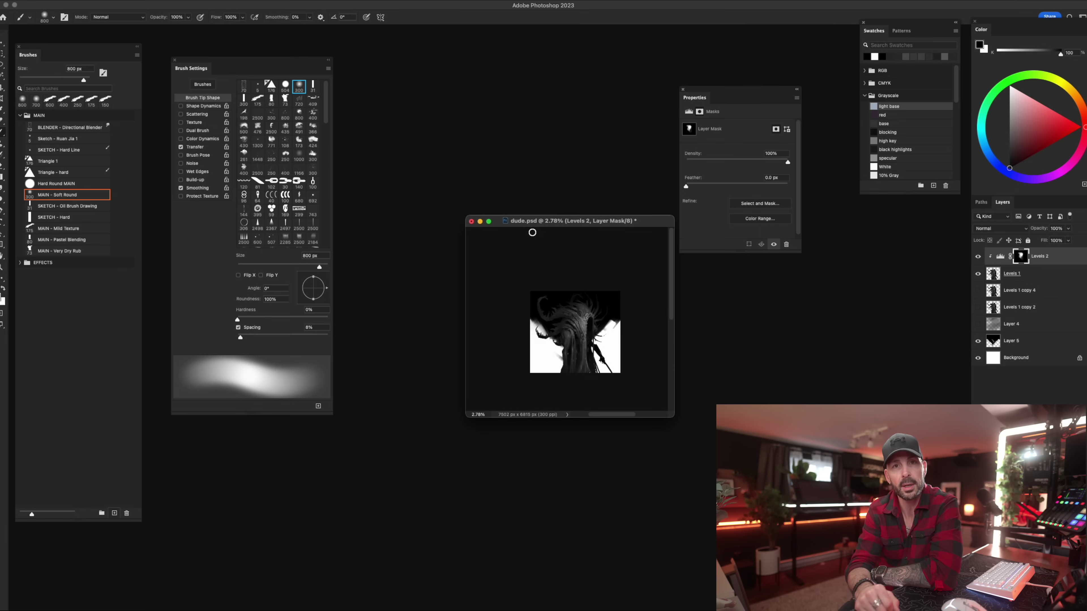
Set the Levels adjustment's shadow input to 18 and midtones to 1.39, and compare the effect on and off.
left_click_drag(504, 222, 0, 223)
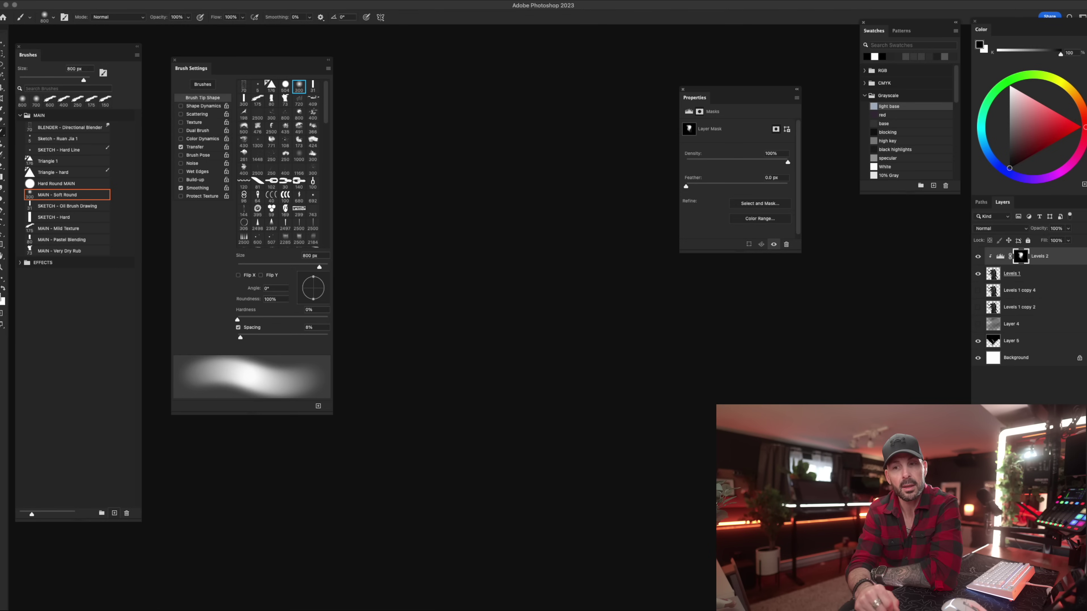
left_click(1001, 257)
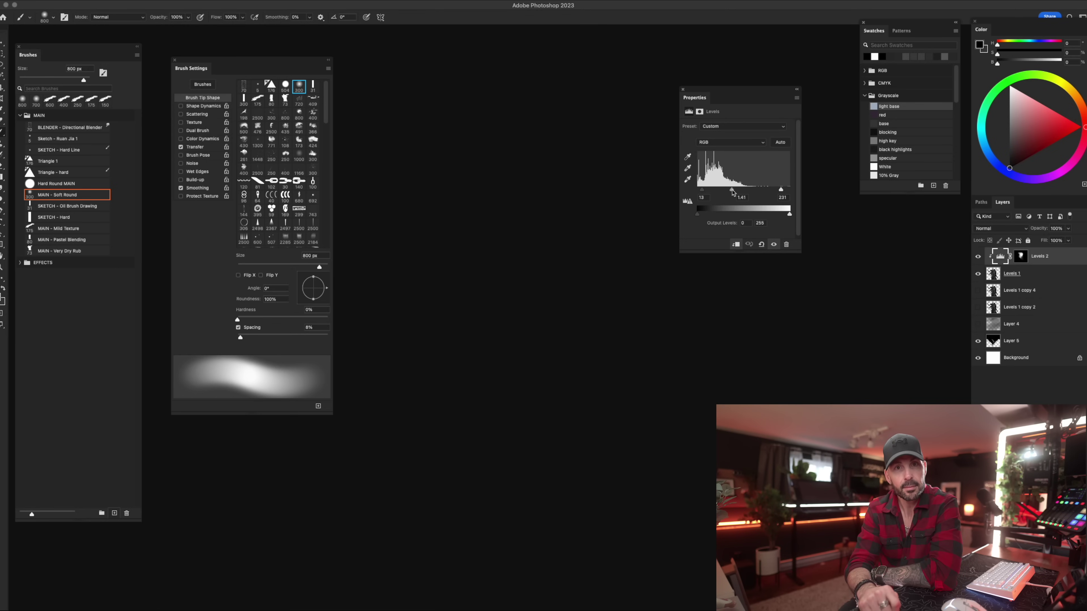
left_click_drag(701, 192, 706, 190)
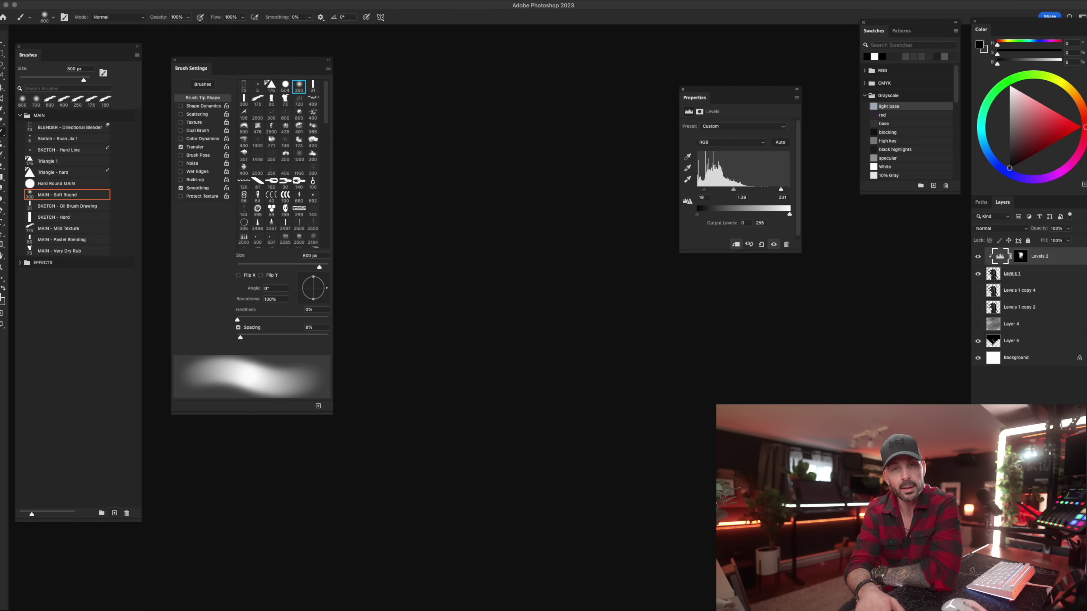
left_click_drag(478, 238, 445, 209)
left_click(978, 256)
left_click(977, 256)
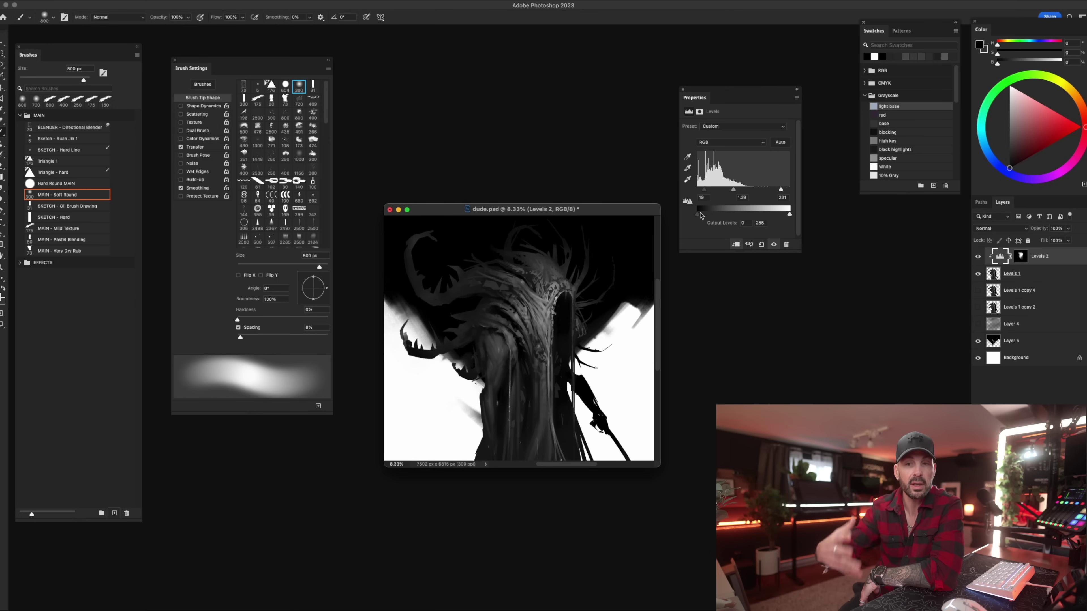
Merge the Levels 2 adjustment into Levels 1, and close the adjustment properties and brush settings.
left_click(683, 89)
left_click_drag(605, 212, 682, 132)
left_click_drag(615, 307, 643, 437)
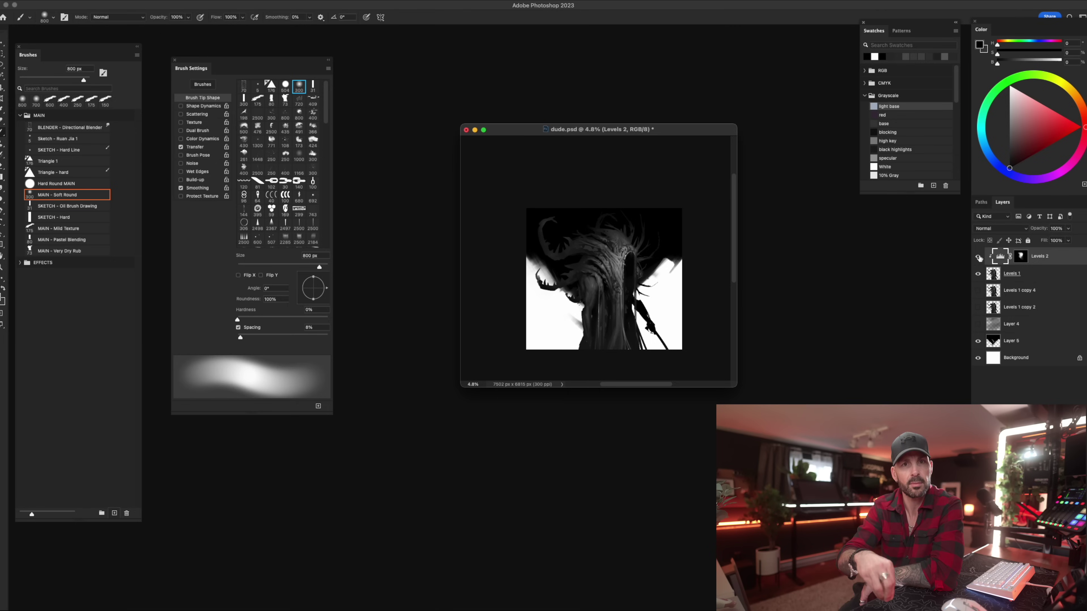
key("super+e")
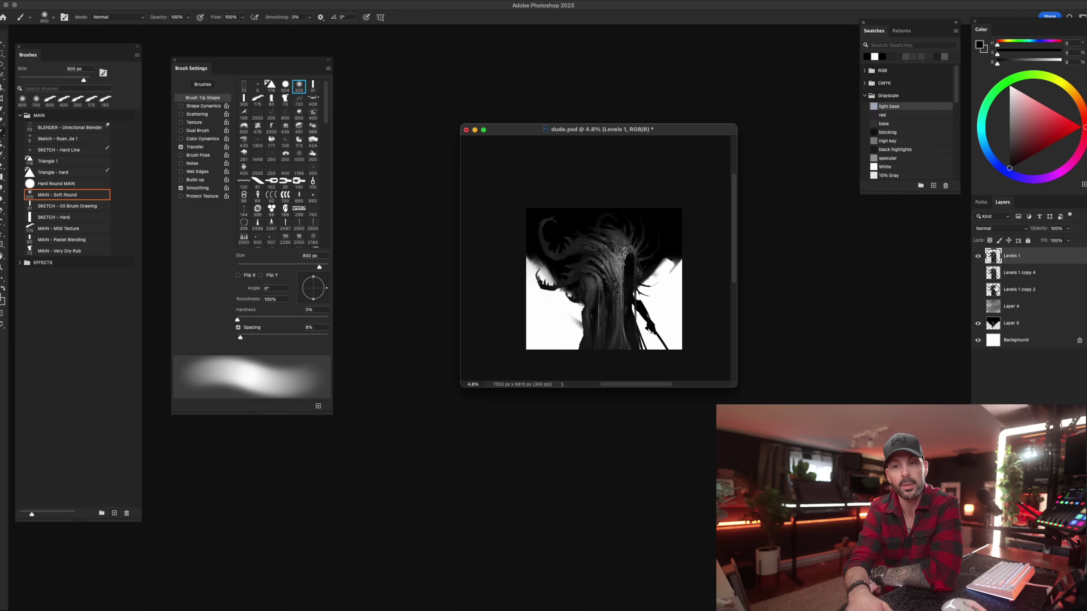
left_click(174, 60)
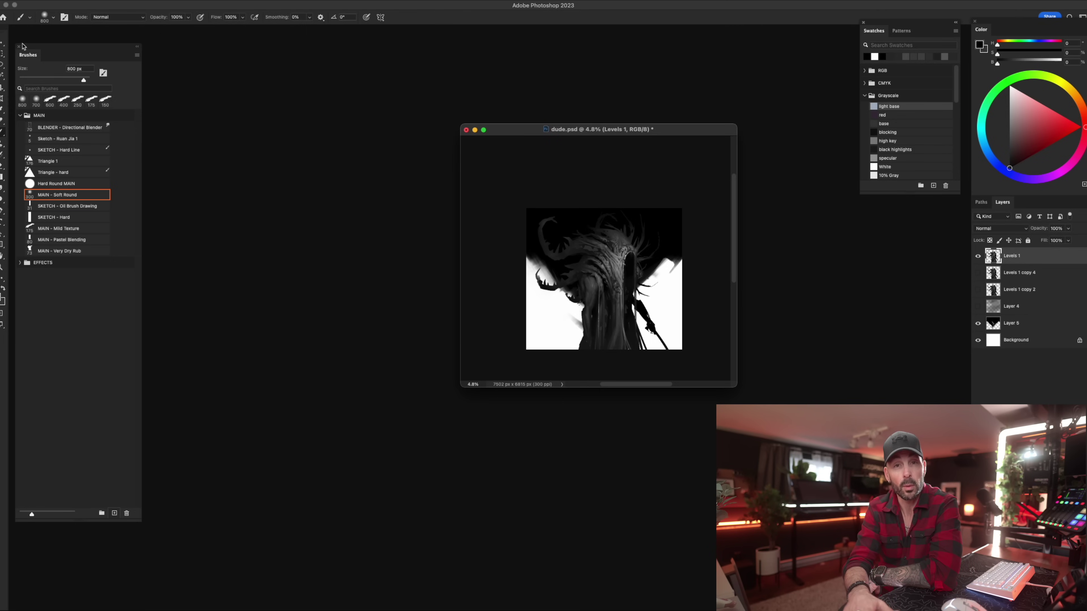
Close the Brushes and Swatches panels and show the painting in full-screen mode at a reduced zoom.
left_click(19, 47)
left_click(862, 22)
left_click_drag(659, 133, 679, 107)
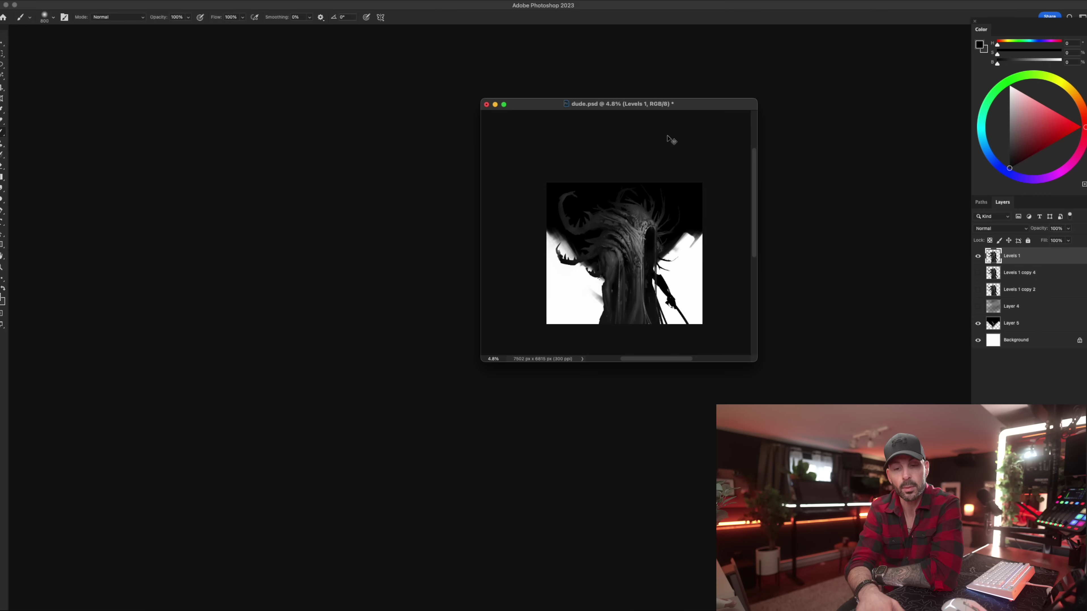
key("super+equal")
key("super+equal")
key("super+equal")
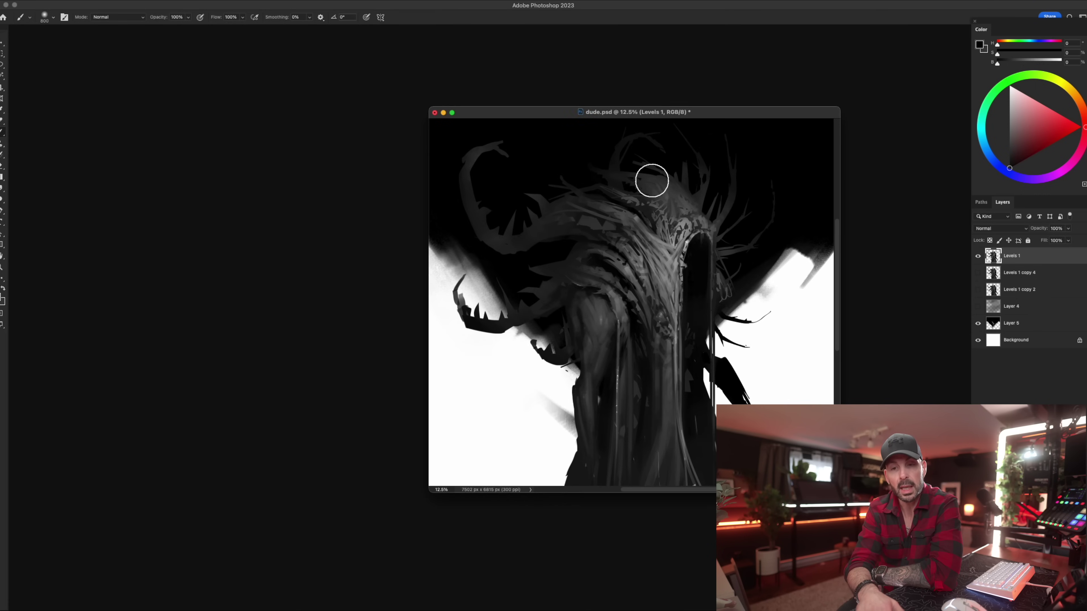
key("f")
key("z")
left_click_drag(710, 338, 692, 317)
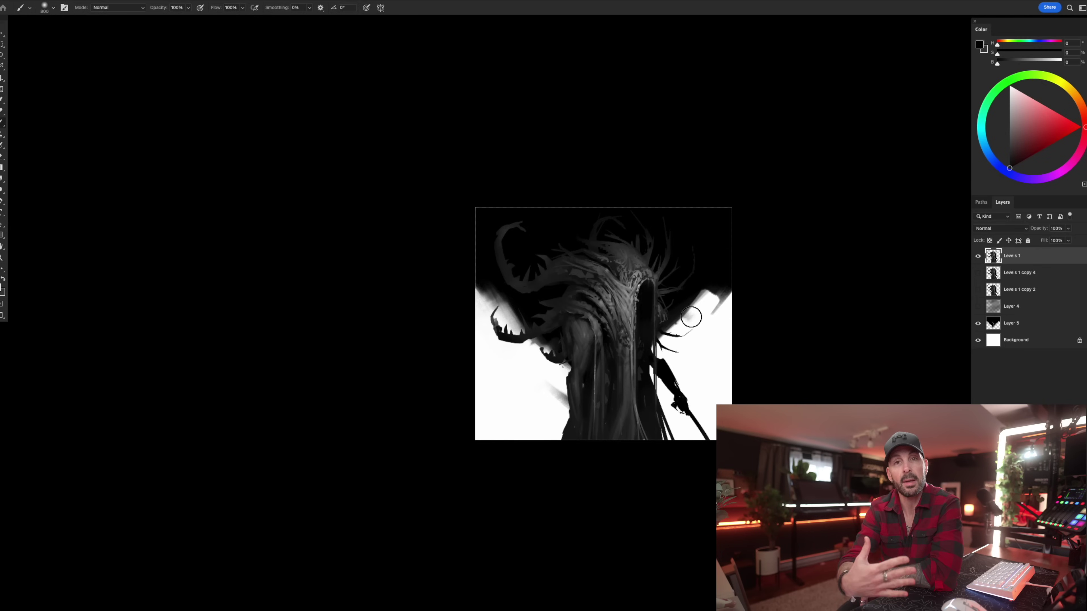
key("Tab")
key("Tab")
Compare the creature with Levels 1 hidden and shown, and add a new layer clipped to Levels 1.
left_click(978, 257)
left_click(978, 257)
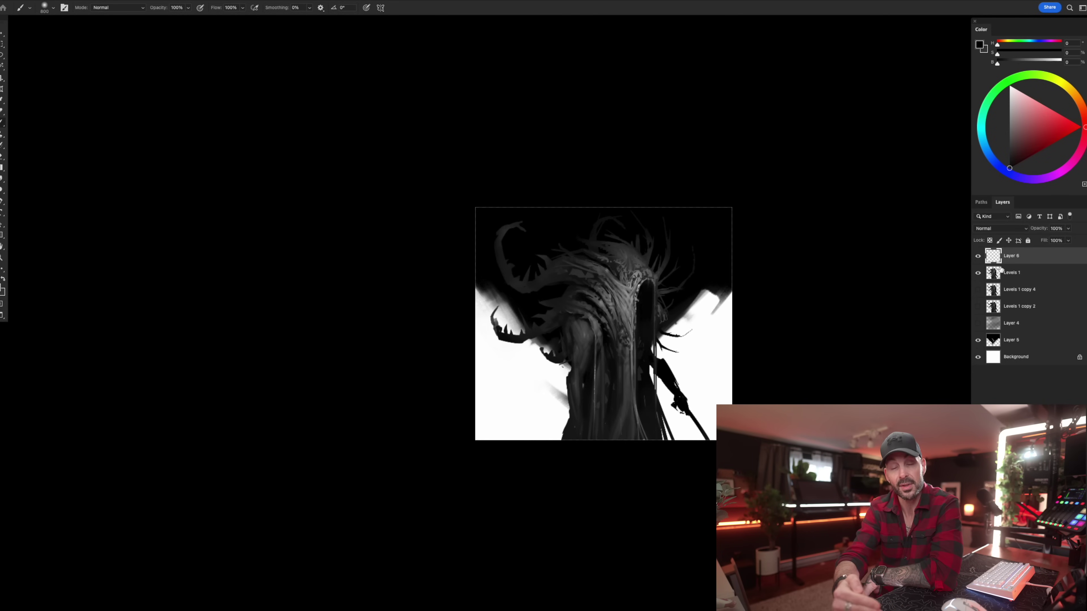
key("Tab")
key("Tab")
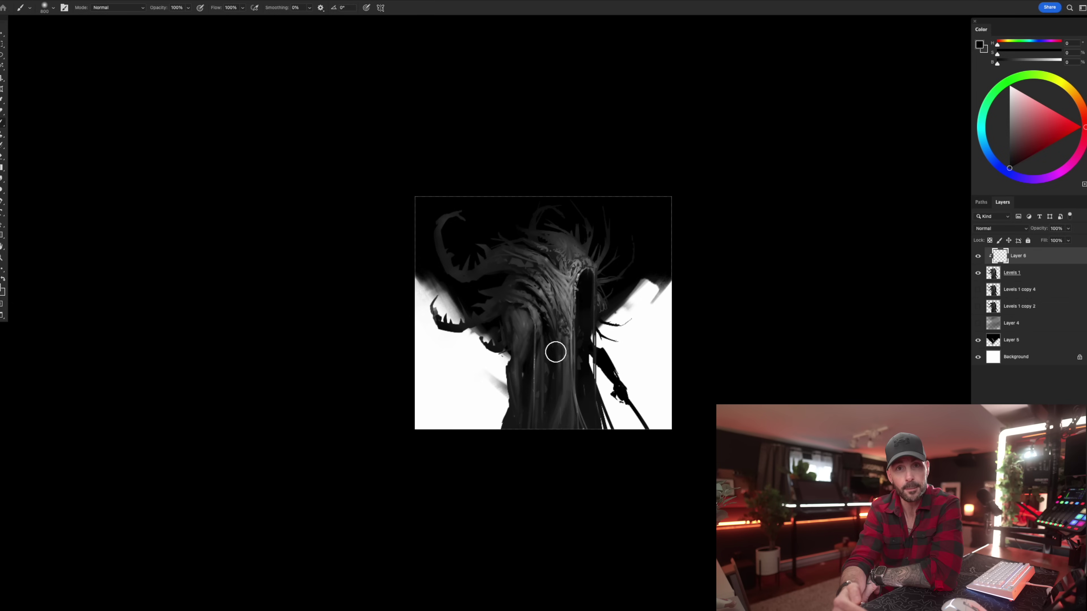
Switch from the soft round brush to a smaller flat, textured brush angled at 69° for the cloak details.
key("super+space")
left_click_drag(534, 322, 617, 380)
left_click_drag(618, 380, 730, 439)
key("super+space")
left_click_drag(674, 410, 639, 410)
right_click(646, 402)
double_click(702, 376)
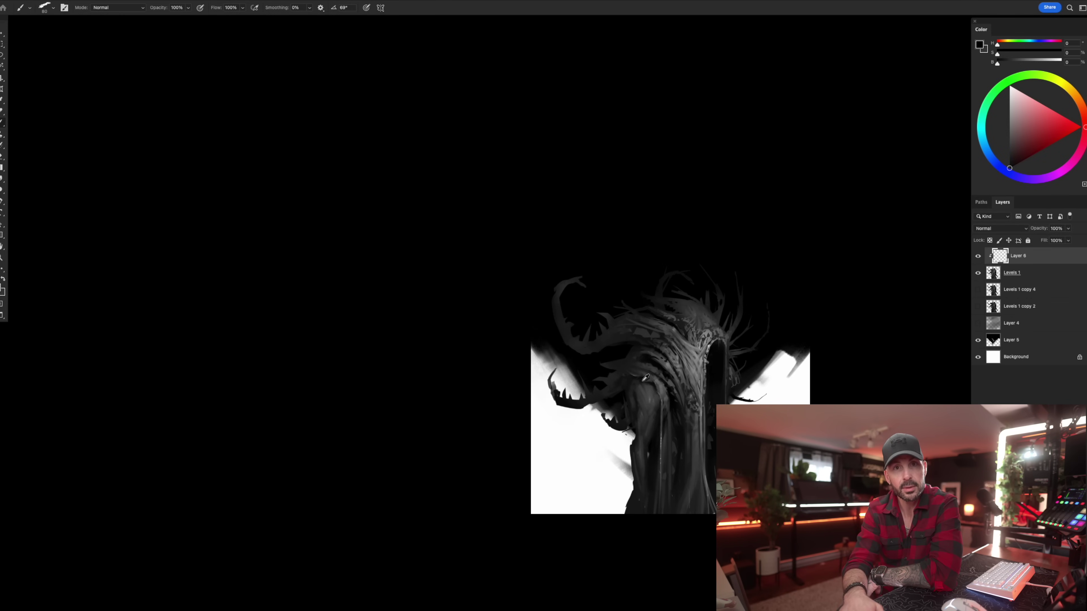
Paint over the rounded shoulder fold beneath the lower tentacle with sampled dark greys, using a slightly larger brush.
left_click(648, 396, "alt")
key("bracketright")
left_click(645, 399, "alt")
left_click(649, 400, "alt")
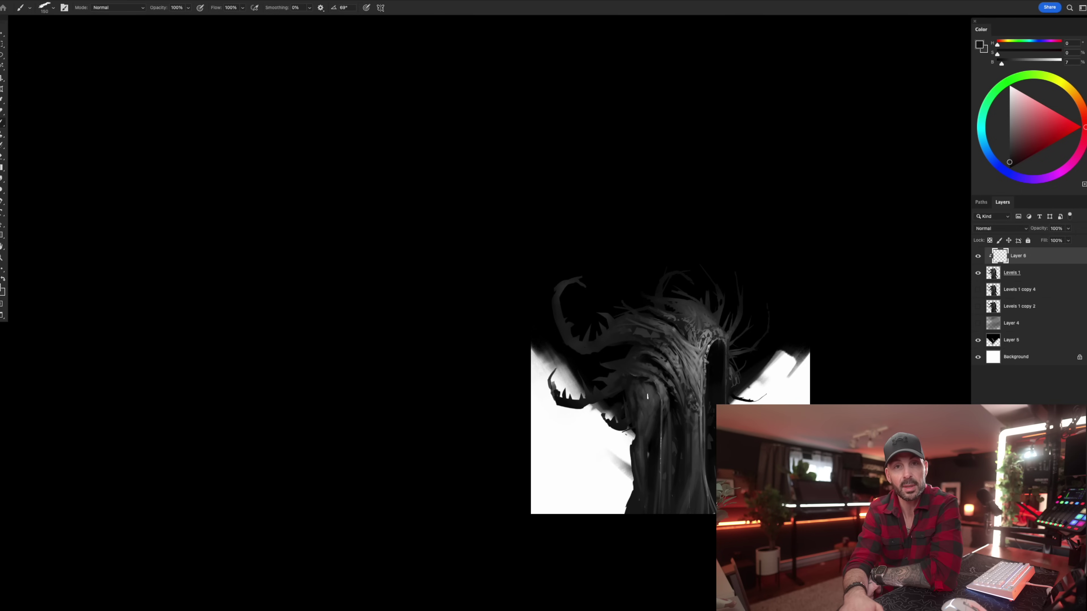
left_click(649, 425, "alt")
key("bracketright")
left_click(644, 425, "alt")
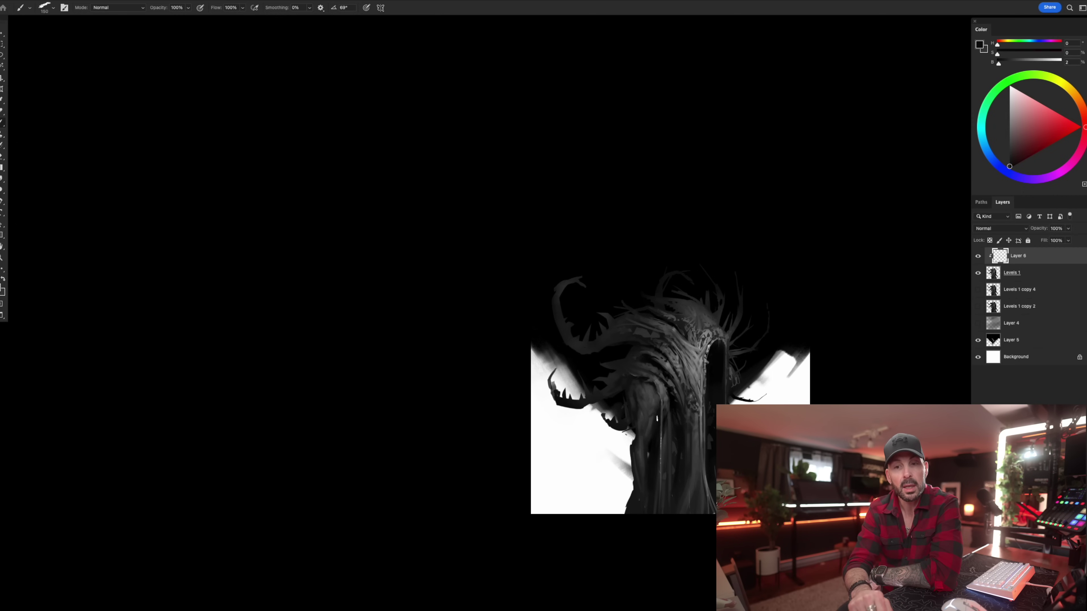
Refine the upper rim and side of the rounded shoulder fold with a smaller brush and lighter sampled greys.
key("bracketleft")
key("bracketleft")
key("bracketleft")
key("bracketleft")
left_click(634, 389, "alt")
key("bracketright")
left_click(644, 415, "alt")
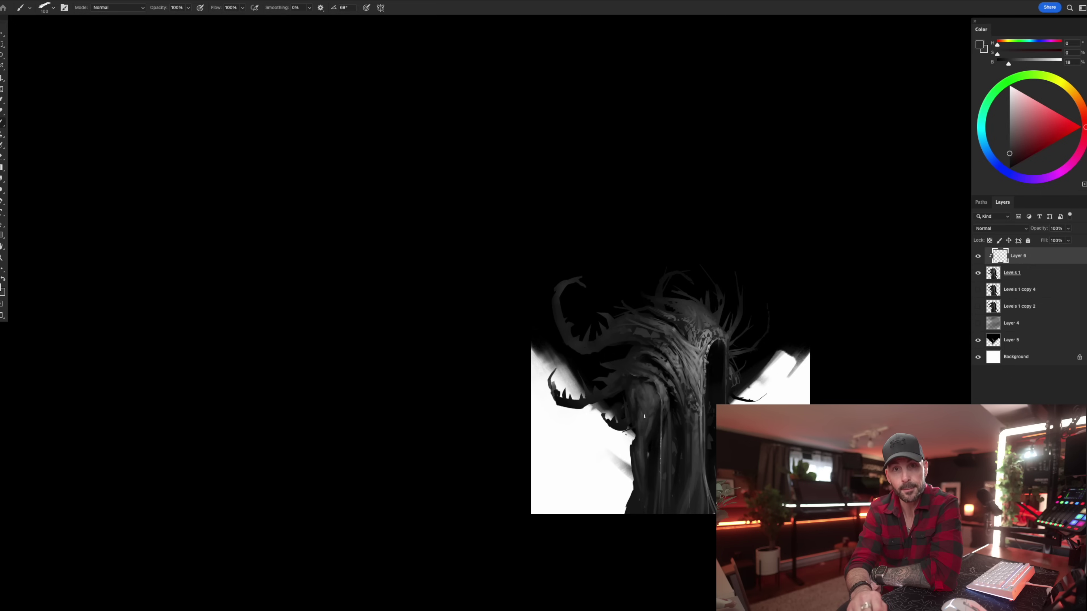
left_click(639, 401, "alt")
key("bracketright")
Blend the base and underside of the lower tentacle with sampled blacks and greys, varying the brush size.
left_click(615, 378, "alt")
left_click(616, 374, "alt")
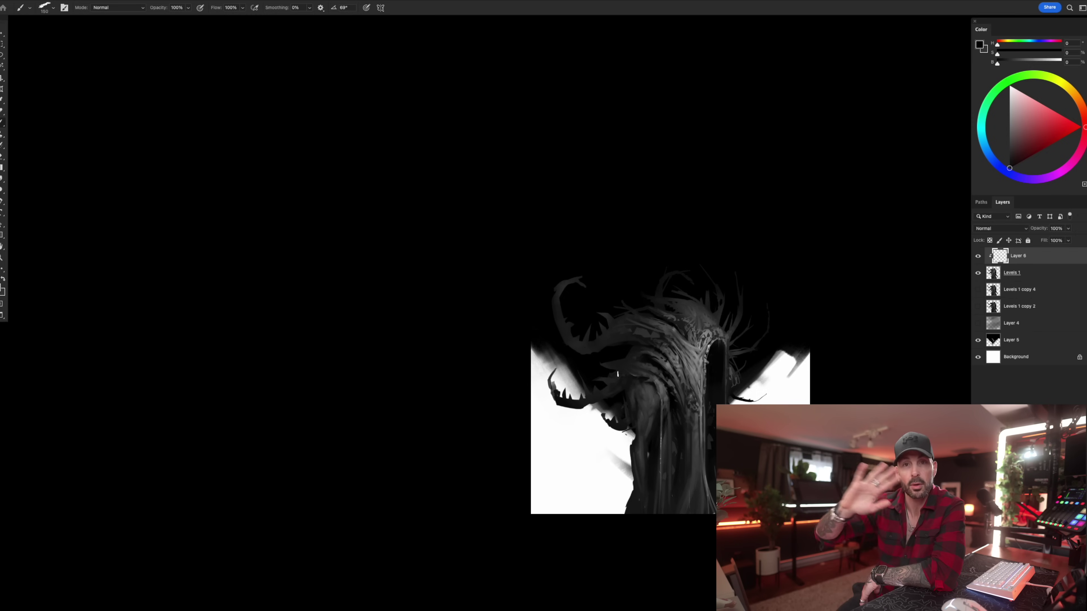
key("bracketleft")
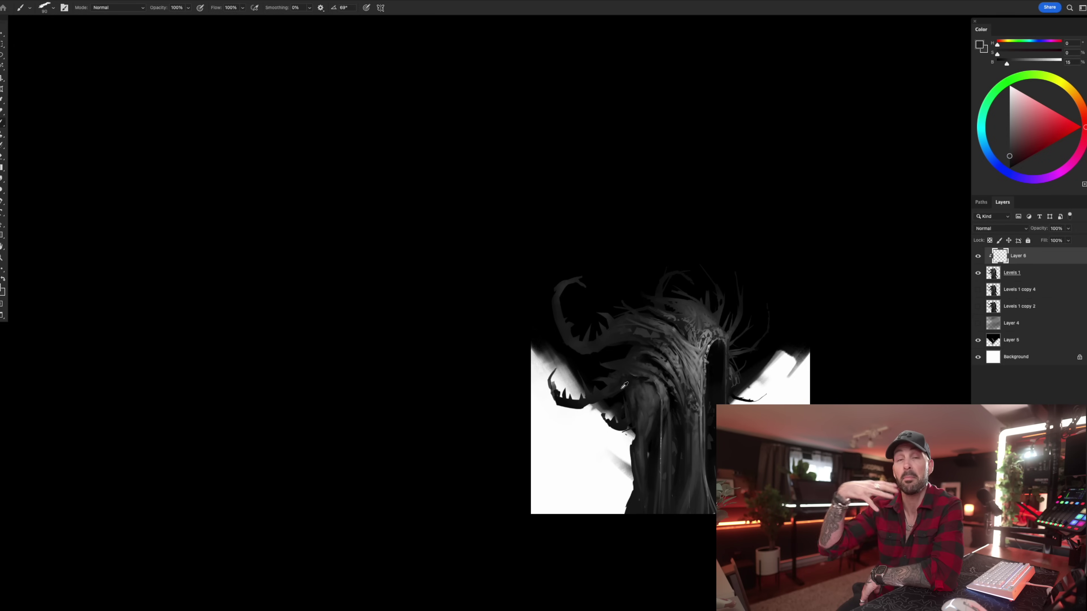
left_click(623, 365, "alt")
key("bracketright")
key("bracketright")
left_click(601, 396, "alt")
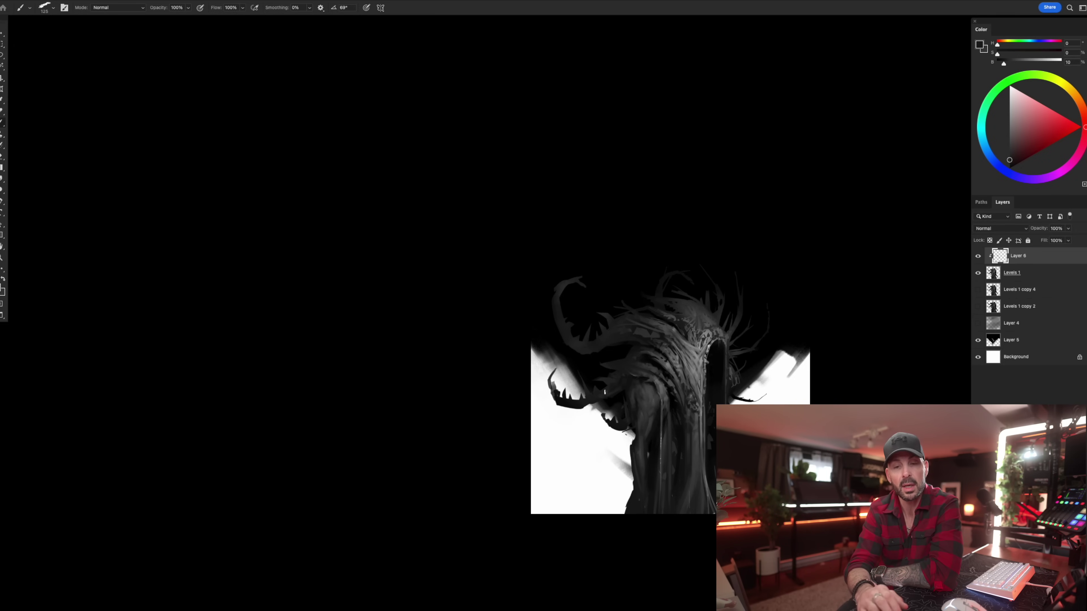
left_click(597, 398, "alt")
left_click(592, 399, "alt")
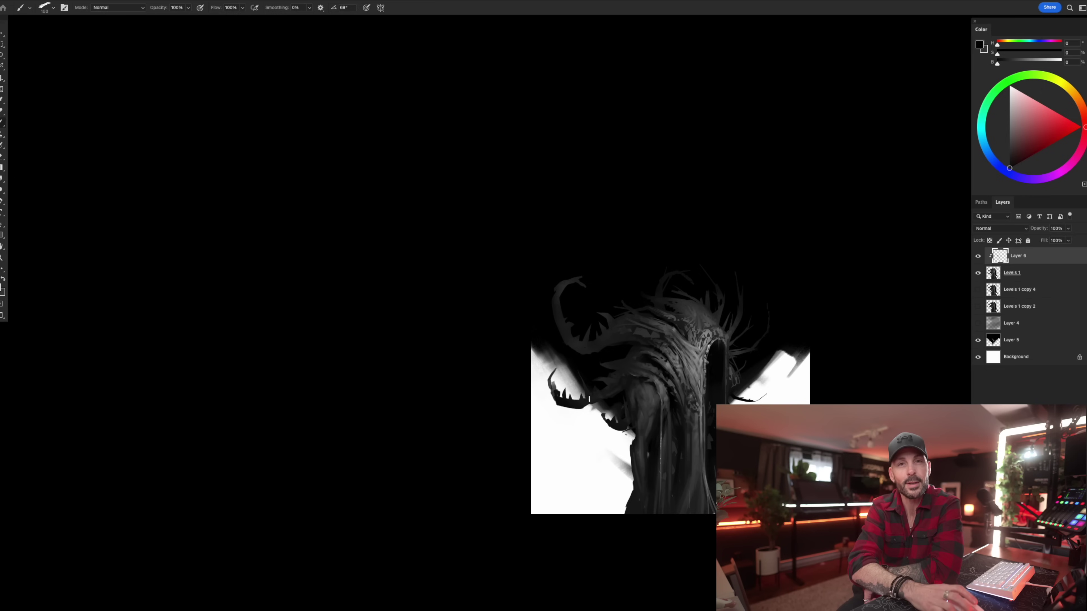
Shade the lower bend of the large curled tentacle with sampled greys, alternating between larger and smaller brush sizes.
left_click(630, 329, "alt")
left_click(572, 324, "alt")
key("bracketright")
key("bracketright")
left_click(578, 345, "alt")
left_click(585, 343, "alt")
key("bracketleft")
key("bracketleft")
key("bracketleft")
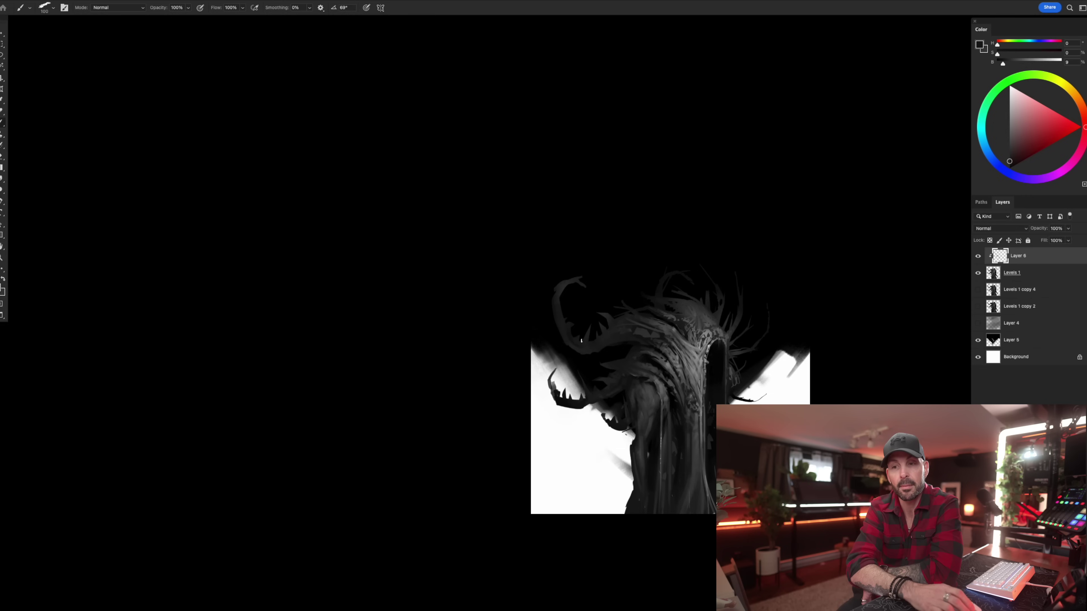
key("bracketleft")
left_click(584, 348, "alt")
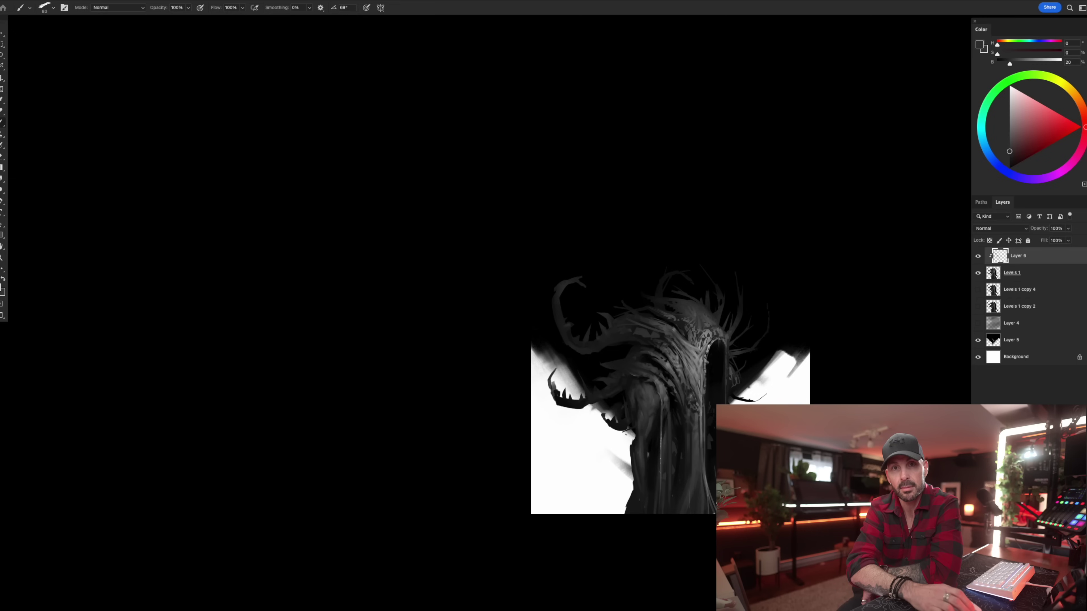
left_click(592, 348, "alt")
key("bracketright")
key("bracketright")
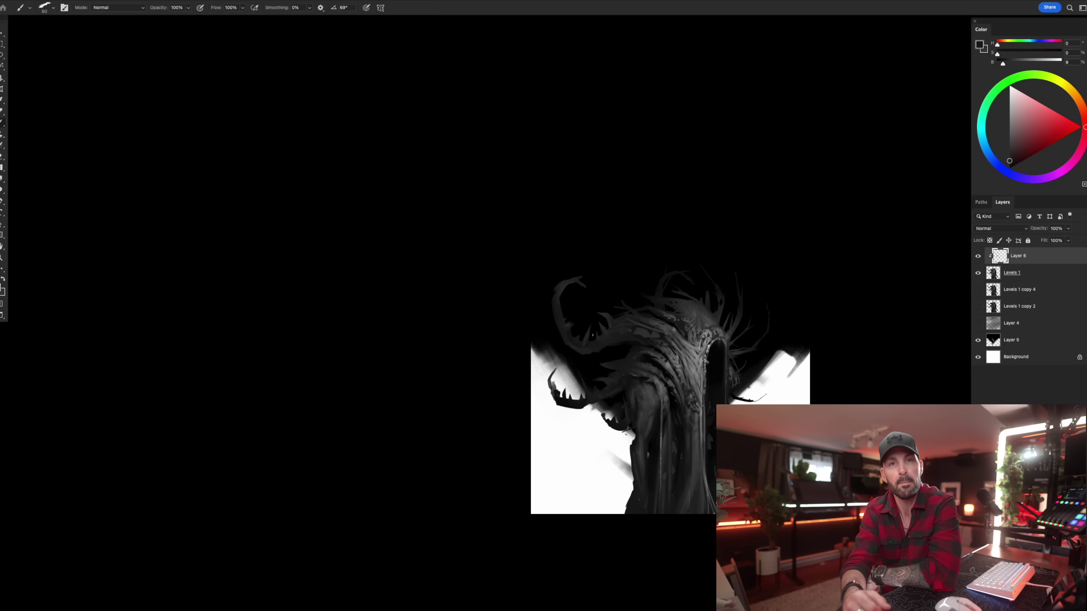
Add tonal detail to the rising outer section of the curled tentacle with sampled greys at varied brush sizes.
left_click(568, 327, "alt")
left_click(561, 295, "alt")
key("bracketright")
key("bracketright")
key("bracketright")
key("bracketright")
left_click(559, 319, "alt")
key("bracketleft")
key("bracketleft")
key("bracketleft")
key("bracketleft")
key("bracketleft")
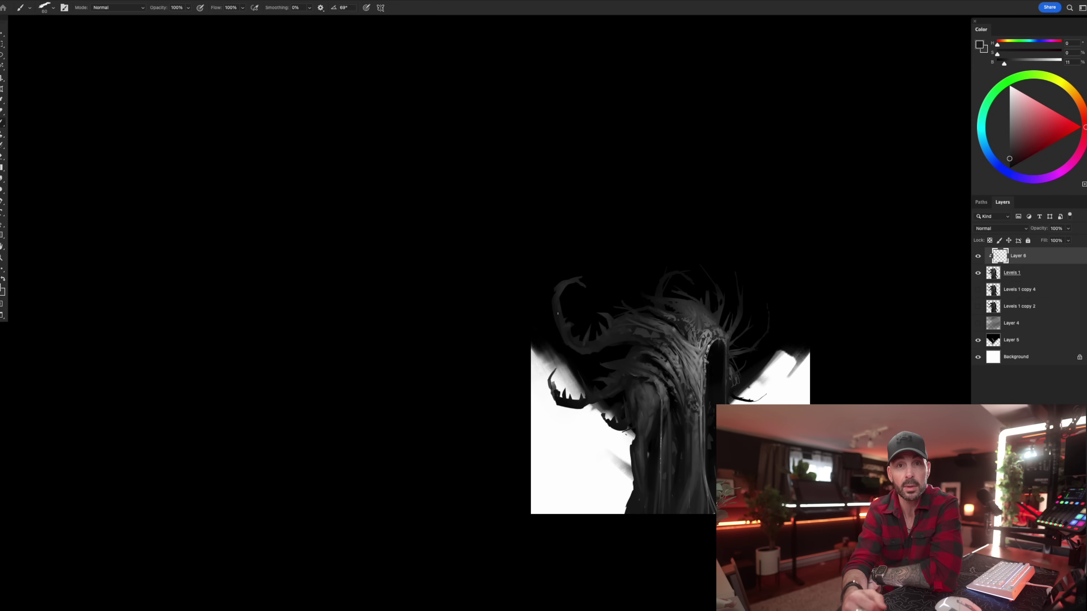
left_click(562, 299, "alt")
key("bracketright")
key("bracketright")
key("bracketright")
key("bracketright")
key("bracketright")
key("bracketright")
key("bracketright")
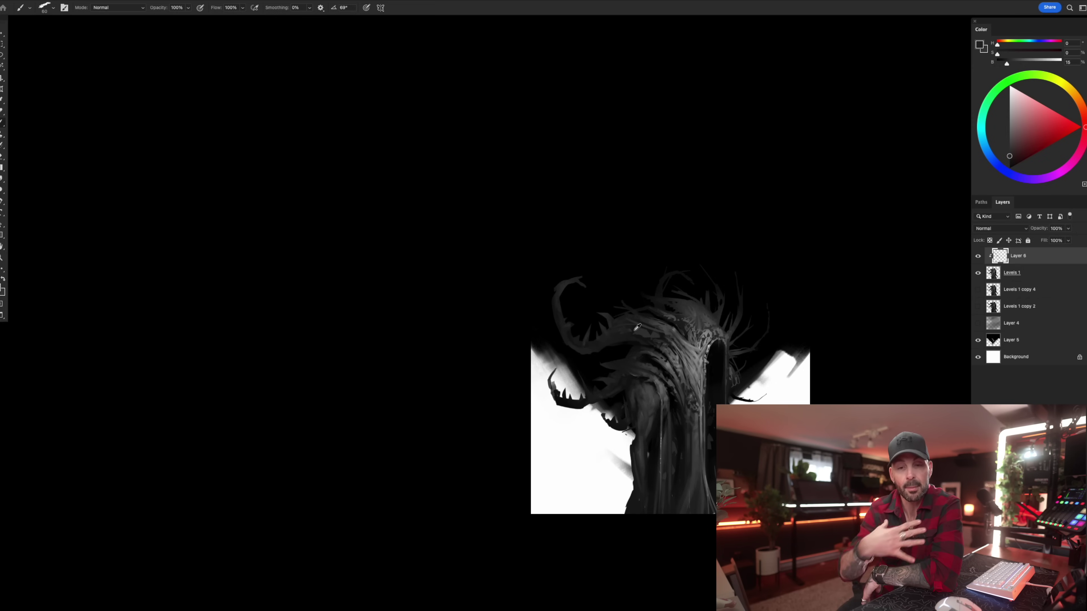
Paint tones sampled from the upper cloak folds onto the root of the curled tentacle.
left_click(662, 342, "alt")
left_click(648, 331, "alt")
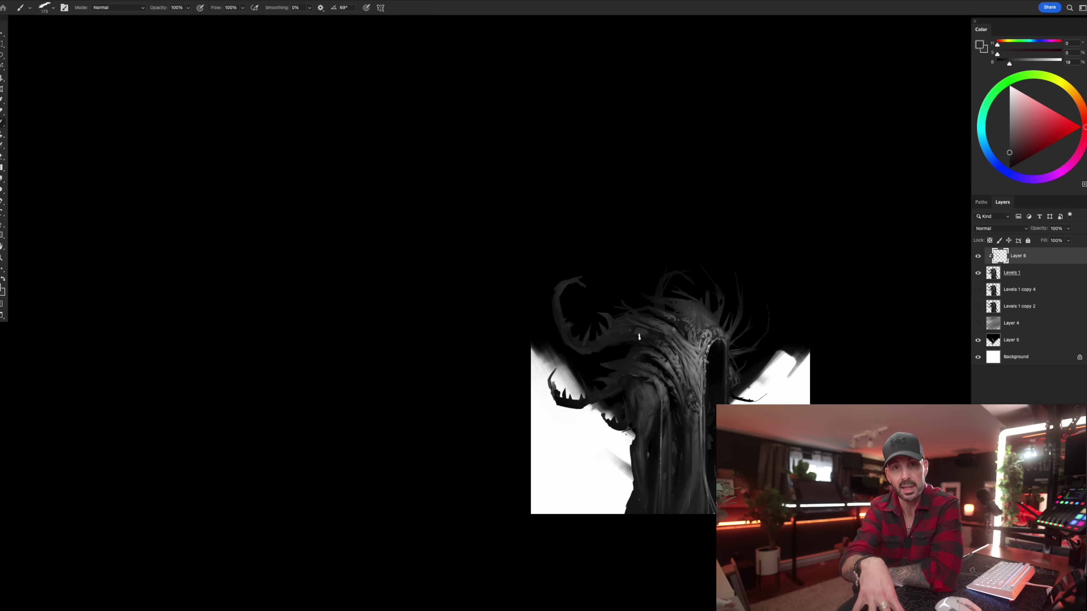
key("bracketright")
key("bracketright")
left_click(648, 332, "alt")
left_click(620, 332, "alt")
left_click(621, 330, "alt")
left_click(615, 329, "alt")
left_click(619, 323, "alt")
Smooth the root of the curled tentacle with a much larger brush and nearby sampled greys.
key("]")
key("]")
key("]")
key("]")
key("]")
key("]")
key("]")
key("]")
left_click(625, 335, "alt")
left_click(633, 334, "alt")
mouse_move(616, 337)
left_mouse_down()
mouse_move(638, 326)
mouse_move(640, 337)
mouse_move(653, 330)
mouse_move(653, 349)
mouse_move(627, 333)
left_mouse_up()
Blend the folds between the curled tentacle's root and the hood with sampled greys, adjusting the brush size.
left_click(640, 337, "alt")
key("[")
key("[")
left_click(654, 331, "alt")
left_click(643, 336, "alt")
key("]")
key("]")
left_click(643, 340, "alt")
Carve the gaps between the spikes on the curled tentacle with black sampled from the dark backdrop.
left_click(616, 345, "alt")
left_click(582, 366, "alt")
key("[")
key("[")
key("[")
key("[")
key("bracketleft")
key("bracketleft")
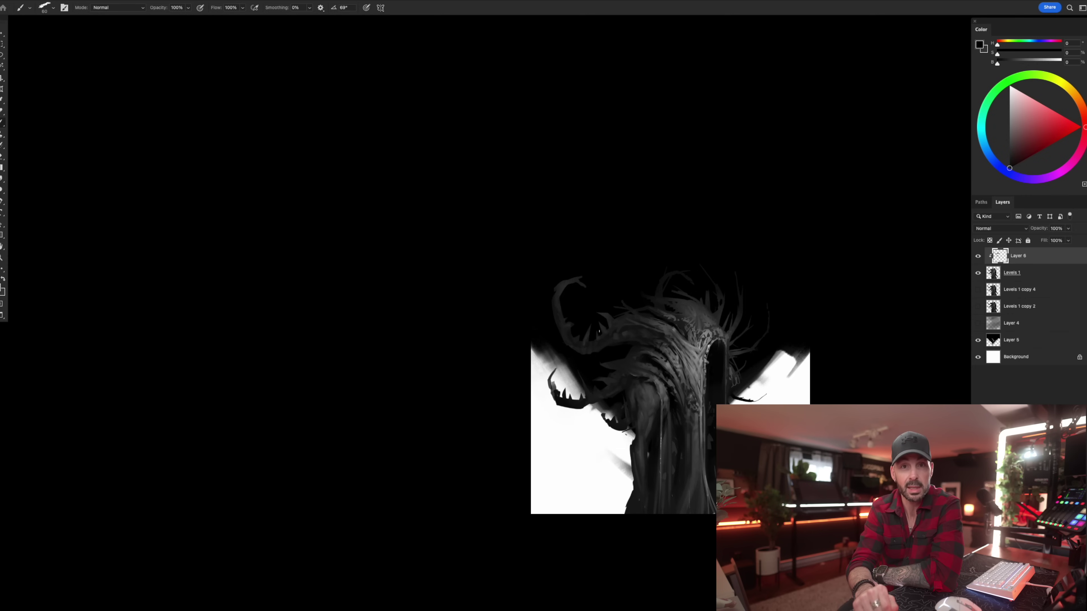
key("bracketright")
key("bracketright")
key("bracketright")
key("bracketright")
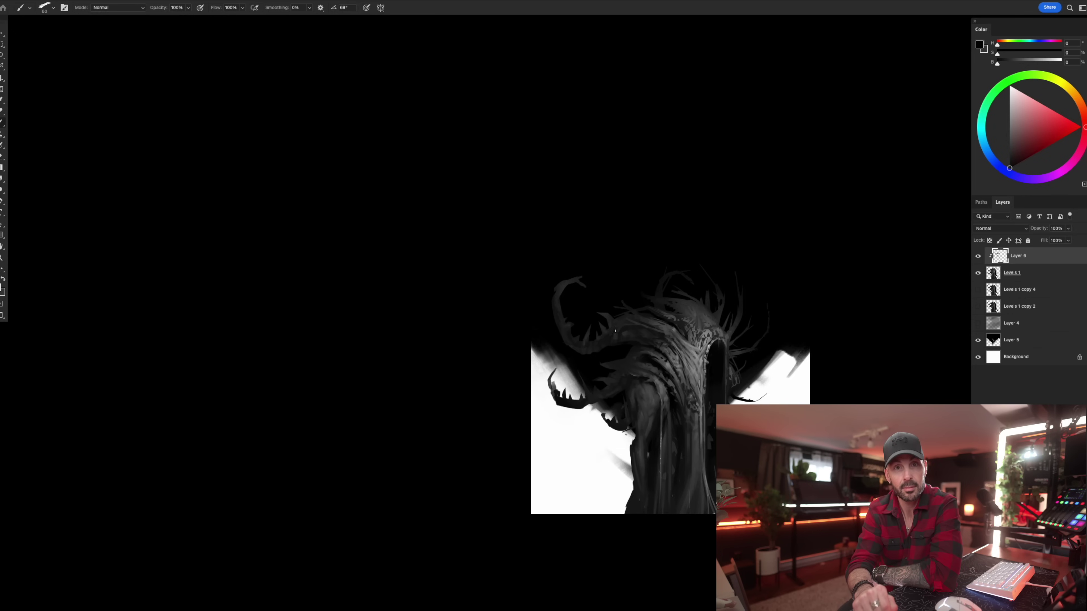
Pick out the ridge along the top of the curled tentacle's root with a smaller brush and sampled grey.
left_click(646, 333, "alt")
key("bracketleft")
left_click(637, 324, "alt")
key("bracketleft")
key("bracketleft")
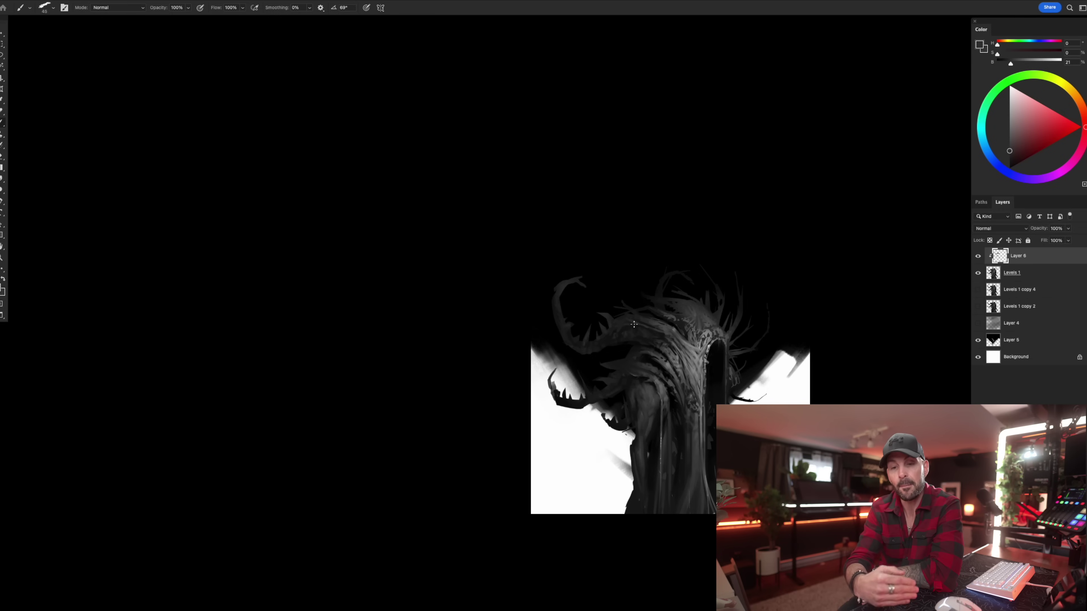
Paint highlights and shadows in the folds beside the hood, sampling light and dark greys at varied brush sizes.
left_click(691, 345, "alt")
key("bracketright")
key("bracketright")
key("bracketright")
key("bracketright")
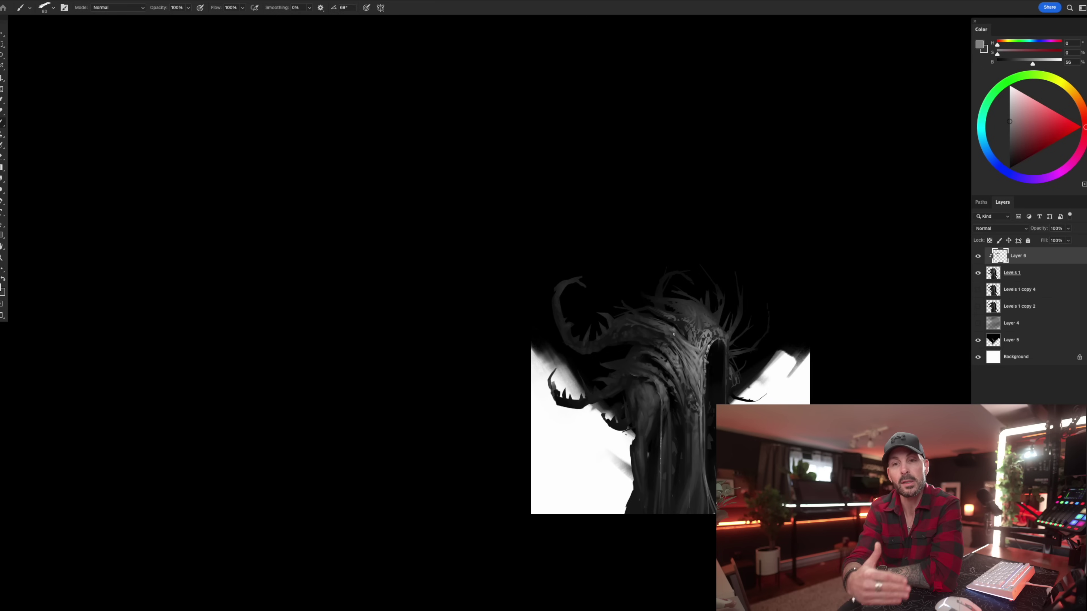
left_click(665, 333, "alt")
key("bracketleft")
key("bracketleft")
key("bracketleft")
key("bracketleft")
left_click(677, 342, "alt")
key("bracketright")
key("bracketright")
Blend tones from the hood's edge across the upper shoulder ridge with sampled greys and a larger brush.
left_click(701, 339, "alt")
key("bracketleft")
left_click(675, 331, "alt")
key("bracketright")
key("bracketright")
key("bracketright")
key("bracketright")
key("bracketright")
key("bracketright")
left_click(643, 319, "alt")
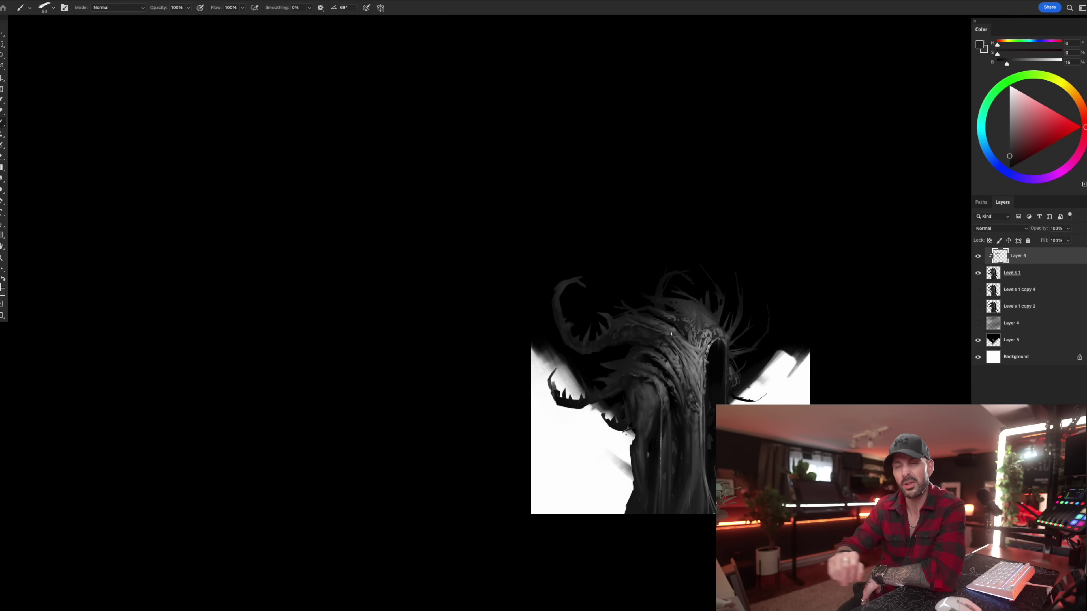
Mirror the canvas horizontally and refine the shoulder folds beside the hood with sampled greys and a much smaller brush.
left_click(671, 334, "alt")
left_click(672, 334, "alt")
key("super+shift+h")
key("bracketleft")
key("bracketleft")
key("bracketleft")
key("bracketleft")
left_click(677, 339, "alt")
key("bracketleft")
key("bracketleft")
key("bracketleft")
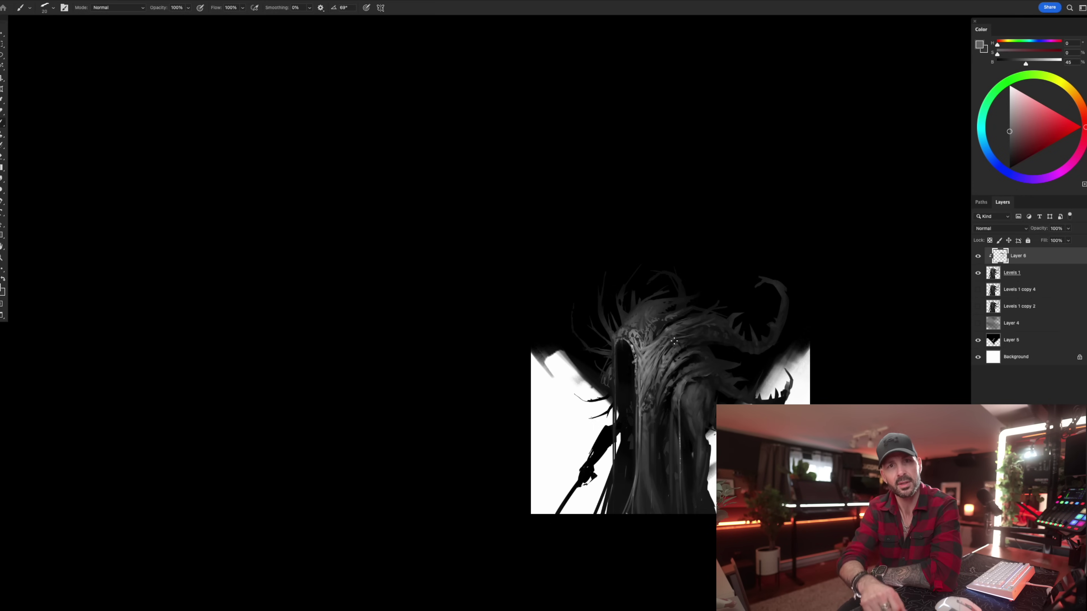
key("bracketleft")
Paint the folds rising behind the hood toward the upper back with sampled greys and a larger brush.
left_click(667, 330, "alt")
key("bracketright")
key("bracketright")
key("bracketright")
key("bracketright")
key("bracketright")
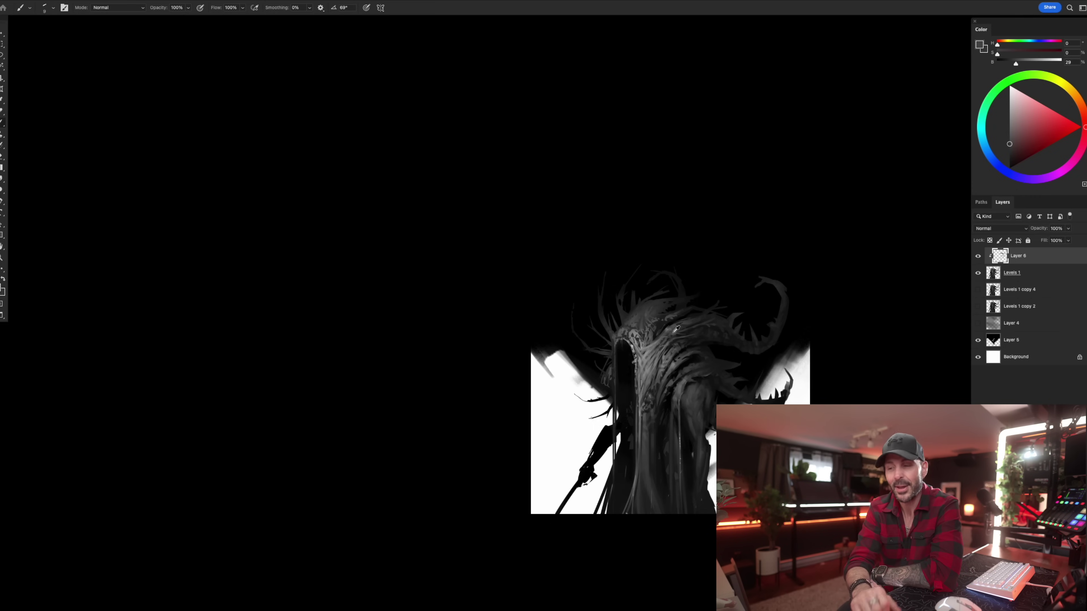
left_click(665, 322, "alt")
left_click(674, 314, "alt")
Blend dark and mid greys between the hood's crown and the upper shoulder folds with a broad brush.
key("bracketright")
key("bracketright")
key("bracketright")
key("bracketright")
key("bracketright")
key("bracketright")
key("bracketright")
left_click(661, 318, "alt")
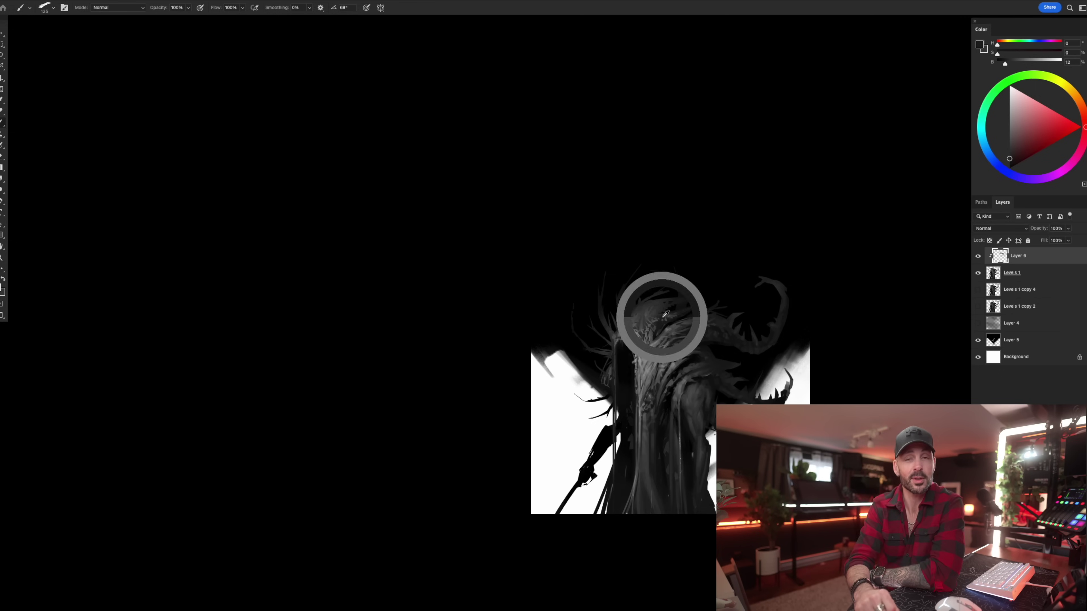
left_click(667, 315, "alt")
left_click(656, 333, "alt")
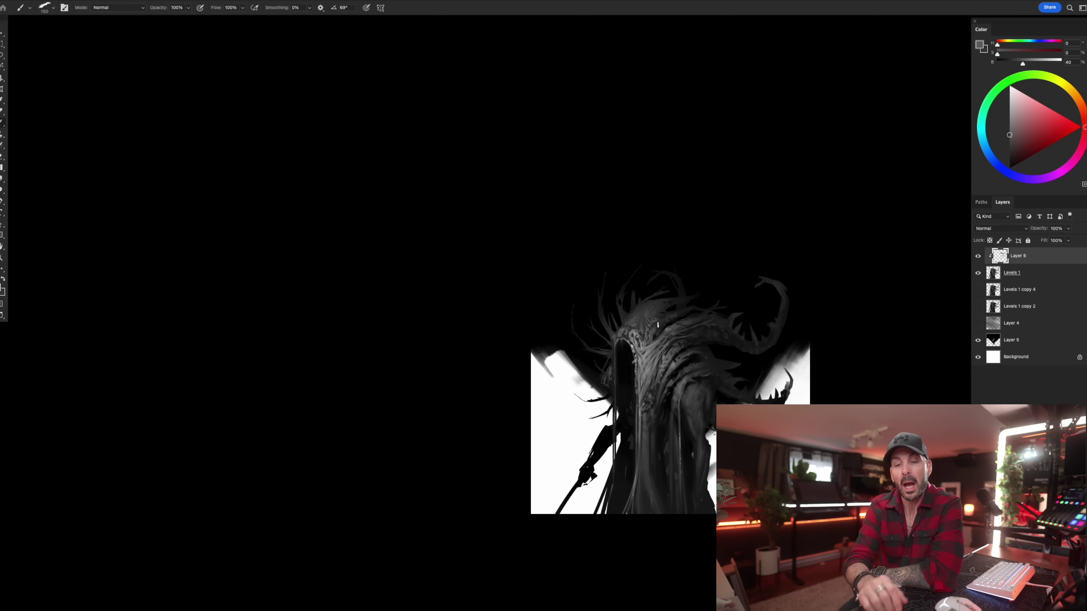
left_click(660, 330, "alt")
left_click(657, 330, "alt")
Shade the upper contour of the back behind the head with sampled grey and near-black.
key("bracketleft")
key("bracketleft")
left_click(683, 313, "alt")
key("bracketright")
left_click(695, 306, "alt")
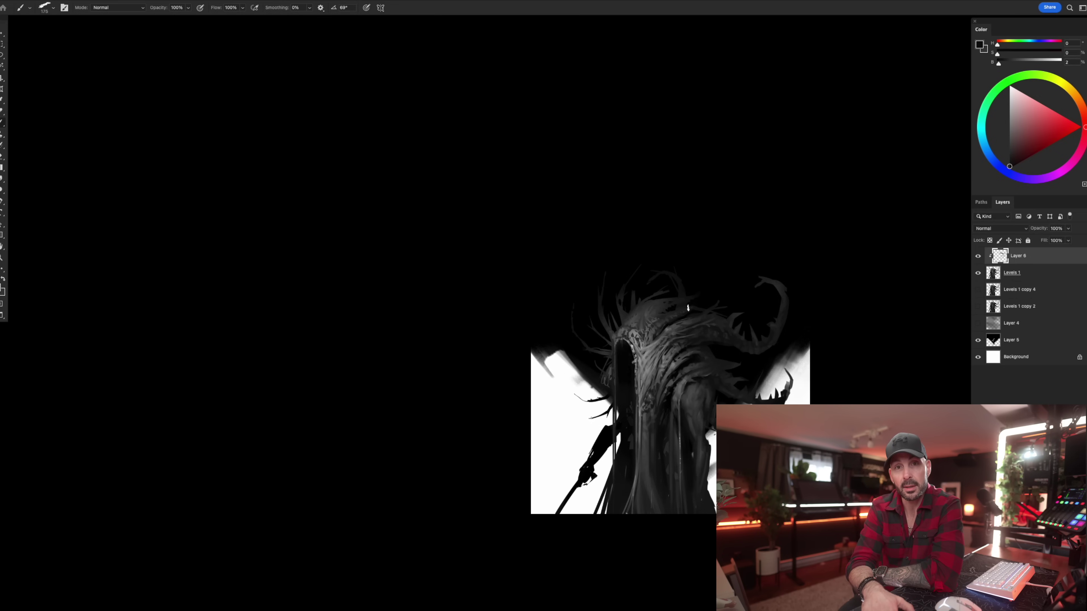
key("bracketright")
Model the surface of the hood's crown with greys sampled there and a smaller brush.
left_click(649, 316, "alt")
key("bracketleft")
key("bracketleft")
key("bracketleft")
key("bracketleft")
left_click(640, 326, "alt")
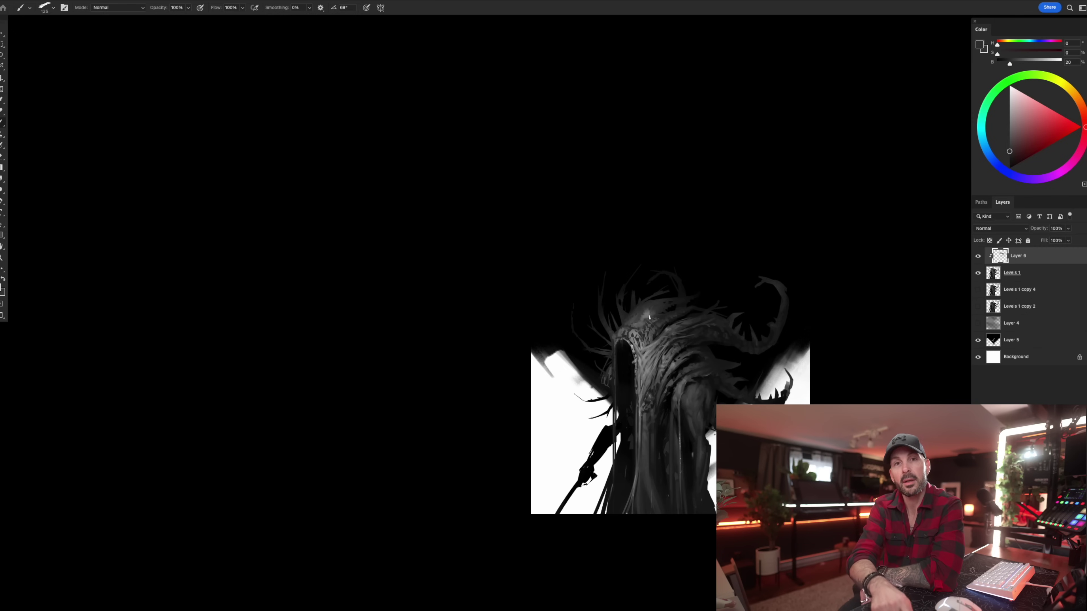
Blend dark greys across the top of the head below the tendrils with a gradually larger brush.
key("bracketright")
key("bracketright")
left_click(645, 305, "alt")
key("bracketright")
left_click(635, 312, "alt")
key("bracketright")
left_click(653, 302, "alt")
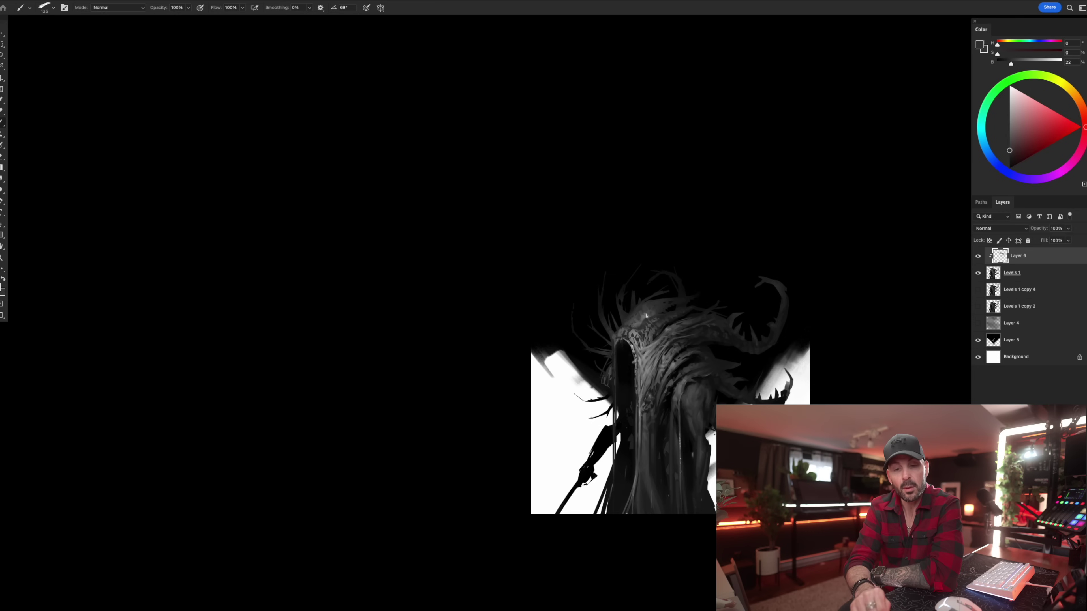
Define the creases just above the hood opening with sampled greys and a smaller brush.
left_click(644, 328, "alt")
key("bracketleft")
left_click(649, 322, "alt")
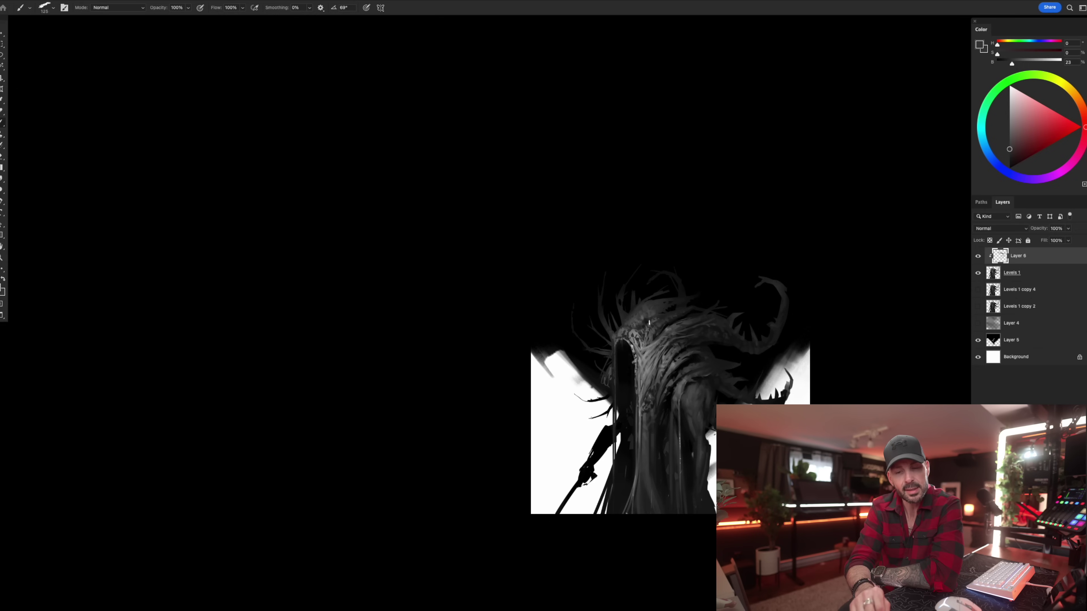
key("bracketleft")
key("bracketleft")
left_click(648, 325, "alt")
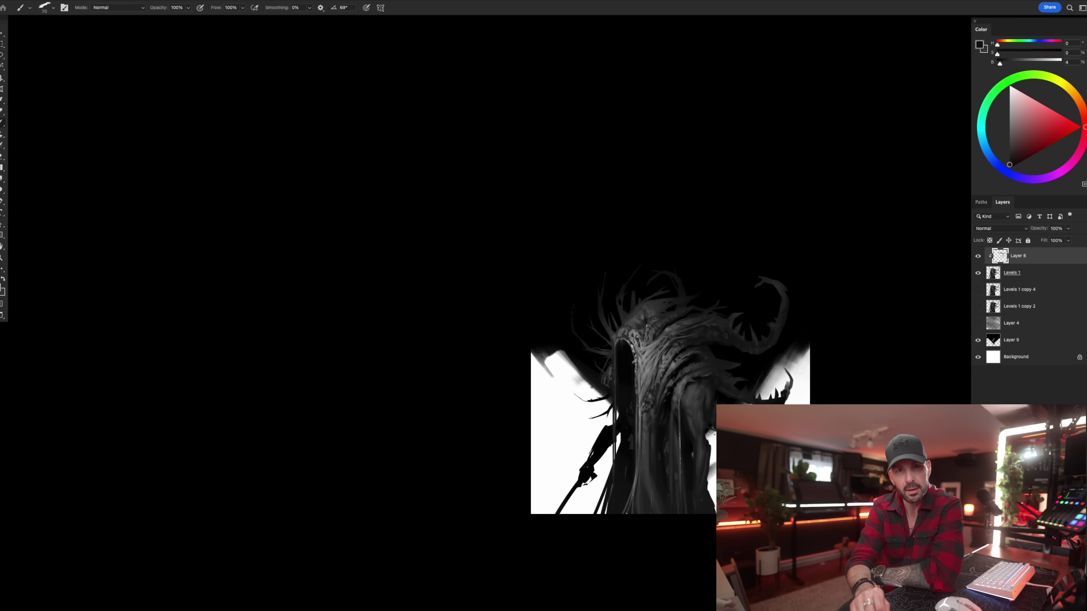
Deepen the creases on the crown with near-black and pick out the hood's rim with sampled light grey.
key("bracketright")
left_click(644, 310, "alt")
key("bracketright")
left_click(644, 324, "alt")
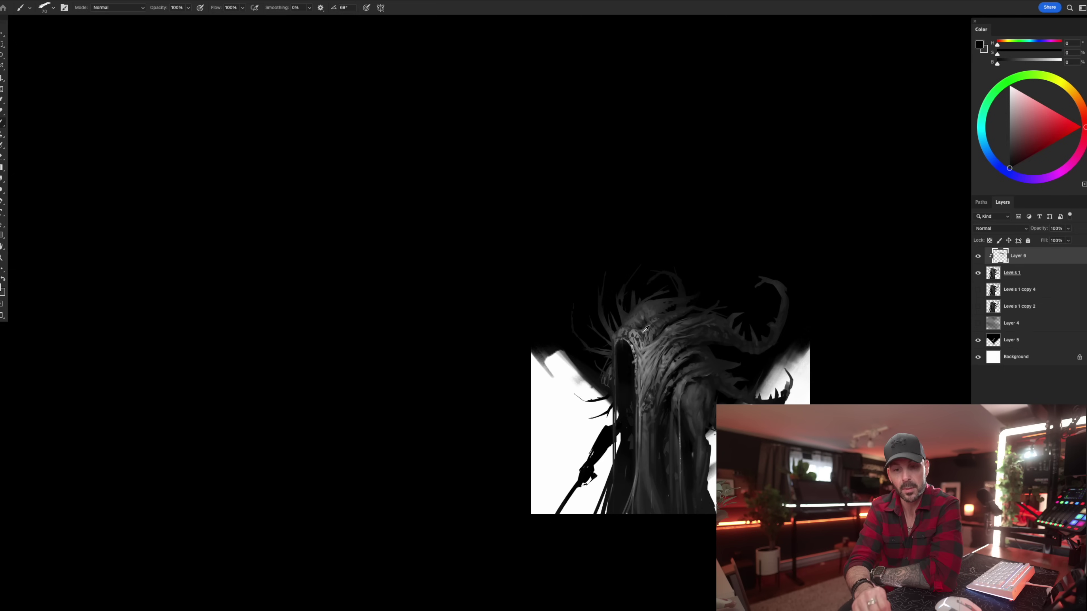
key("bracketleft")
key("bracketleft")
key("bracketleft")
left_click(642, 328, "alt")
key("bracketleft")
left_click(635, 330, "alt")
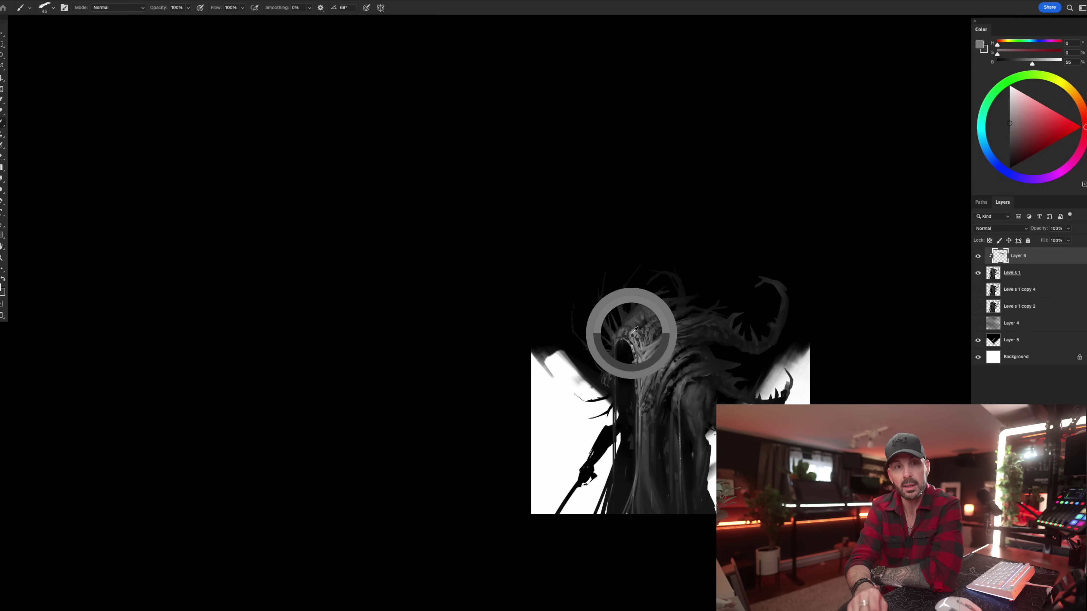
Paint light and dark accents on the front of the crown with a larger brush and sampled tones.
key("bracketright")
key("bracketright")
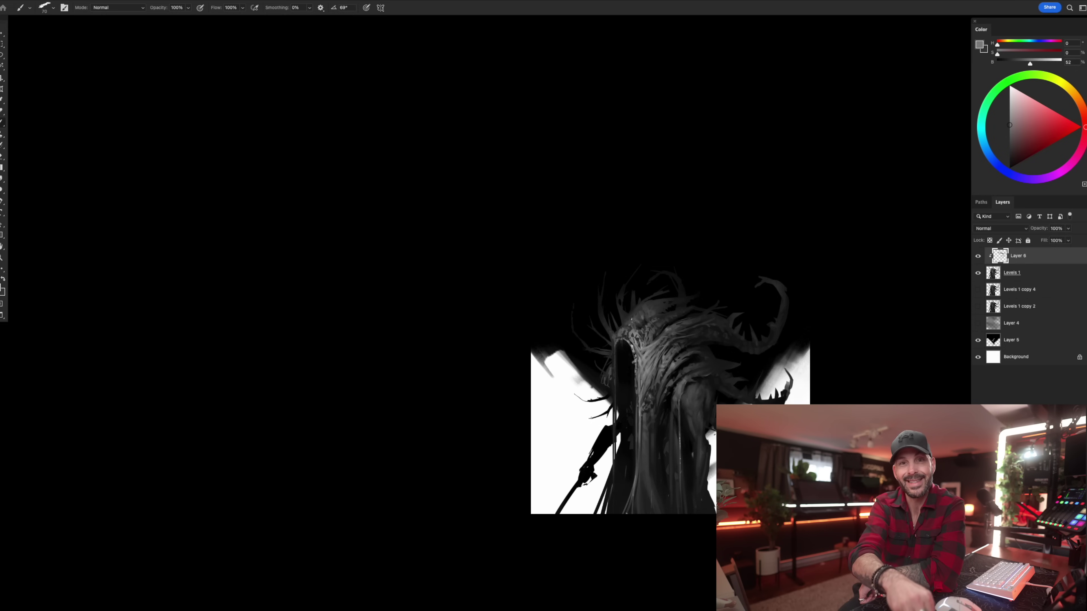
key("bracketright")
key("bracketright")
left_click(640, 313, "alt")
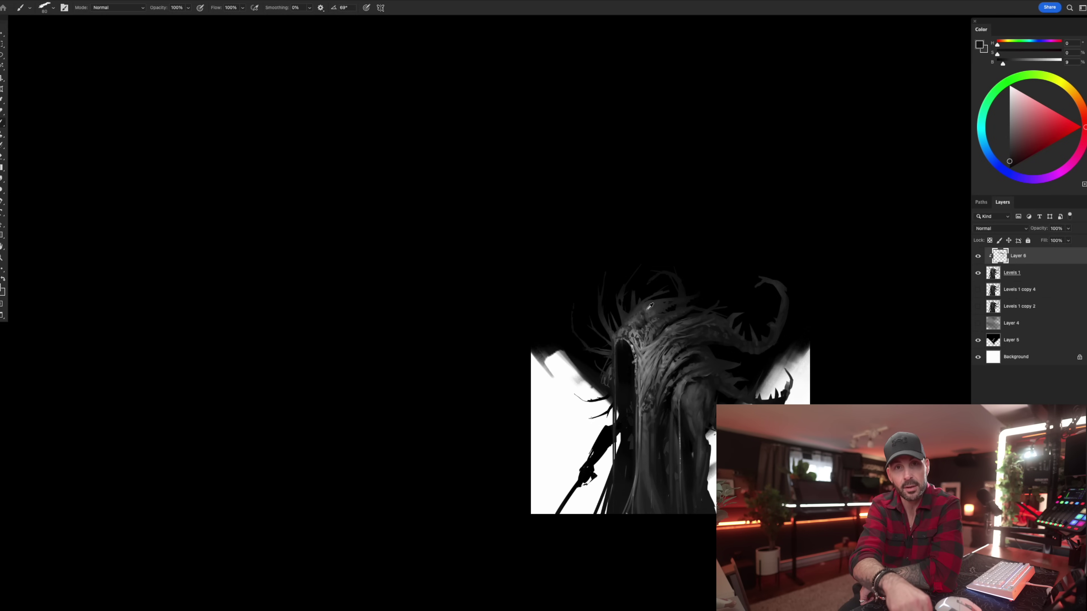
Carve small dark ridges along the top of the head with a smaller brush and sampled dark greys.
key("bracketleft")
key("bracketleft")
key("bracketleft")
left_click(640, 311, "alt")
left_click(646, 308, "alt")
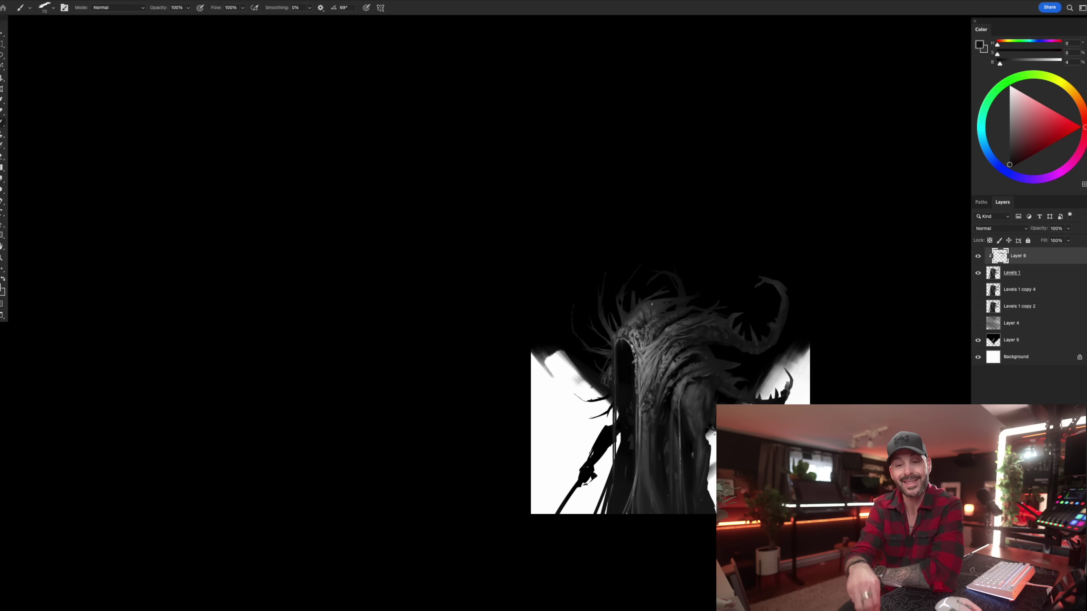
left_click(652, 304, "alt")
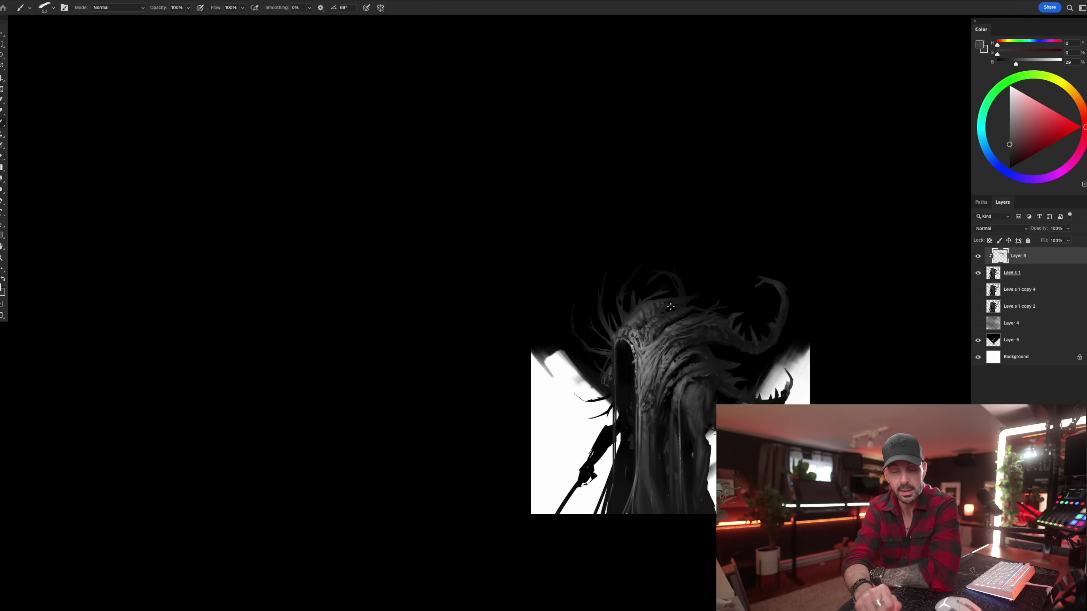
Add fine texture across the middle of the crown, alternating sampled dark and mid greys at smaller brush sizes.
key("bracketright")
key("bracketright")
left_click(640, 311, "alt")
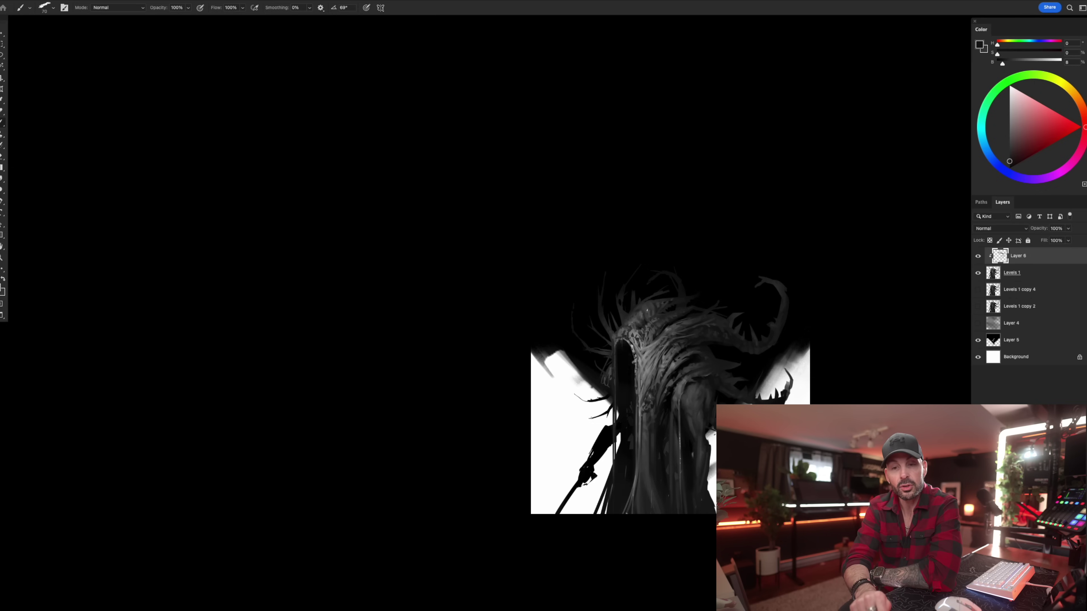
key("bracketleft")
key("bracketleft")
key("bracketleft")
key("bracketleft")
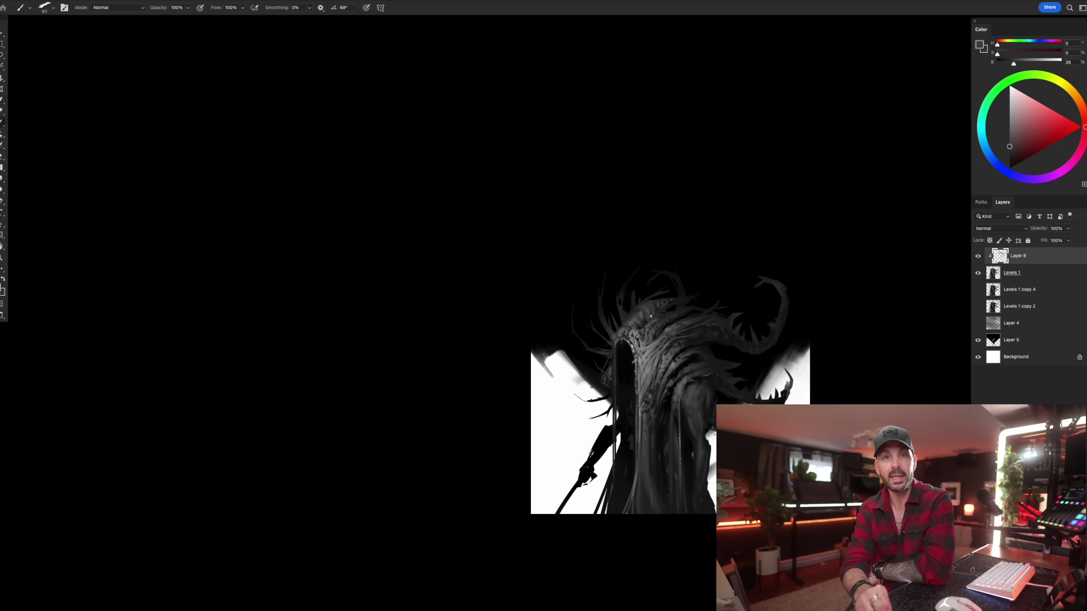
left_click(650, 321, "alt")
key("bracketleft")
left_click(646, 316, "alt")
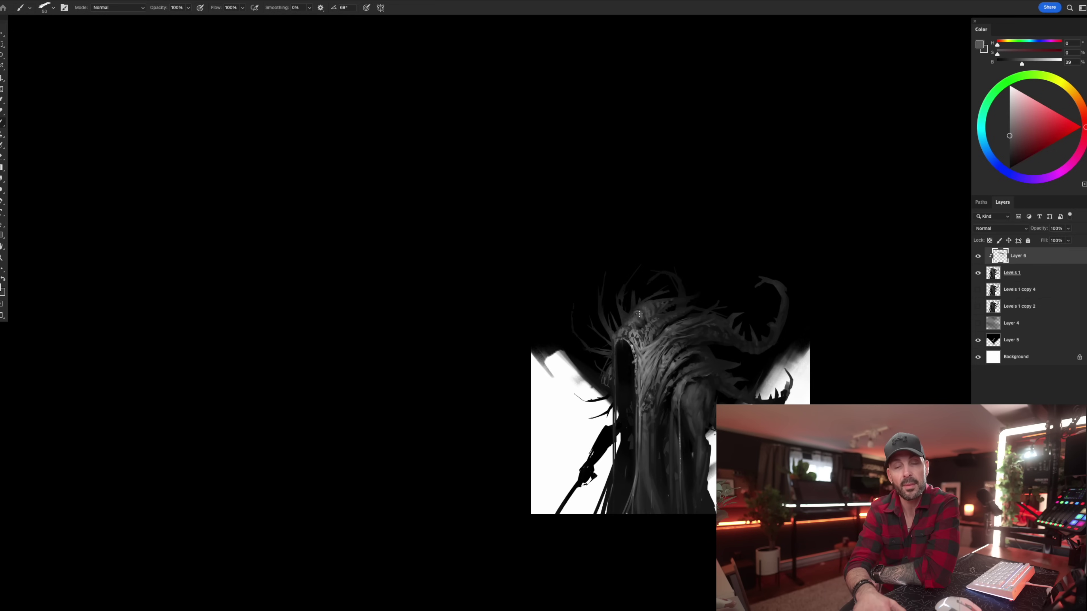
Work wrinkles from the top of the head down to the hood's rim with sampled greys at varied brush sizes.
key("bracketright")
key("bracketright")
key("bracketright")
left_click(648, 303, "alt")
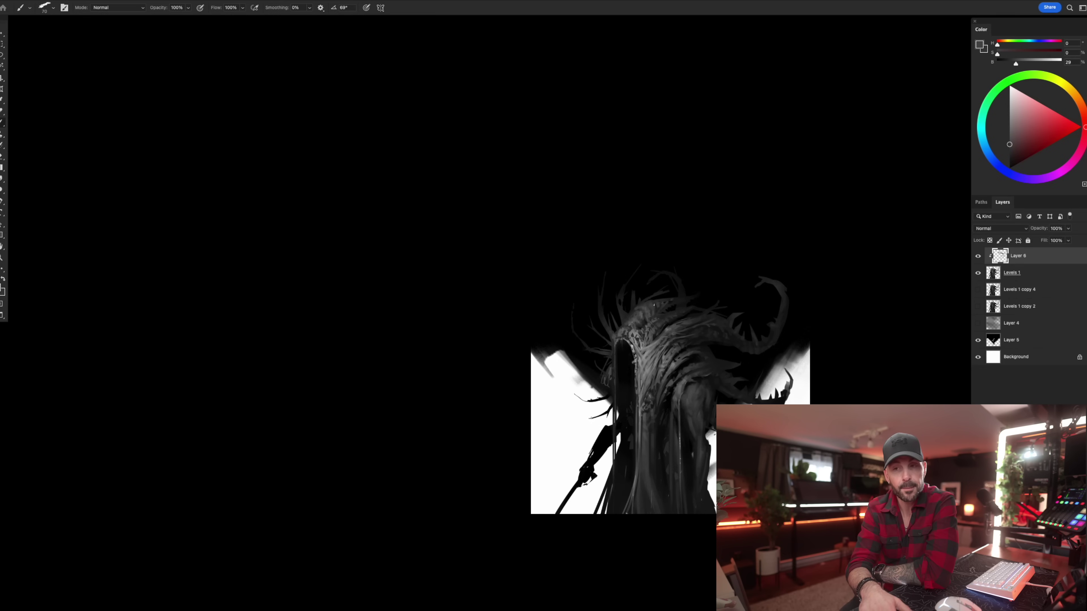
key("bracketleft")
key("bracketleft")
left_click(652, 328, "alt")
key("bracketleft")
key("bracketleft")
key("bracketleft")
left_click(640, 322, "alt")
key("bracketright")
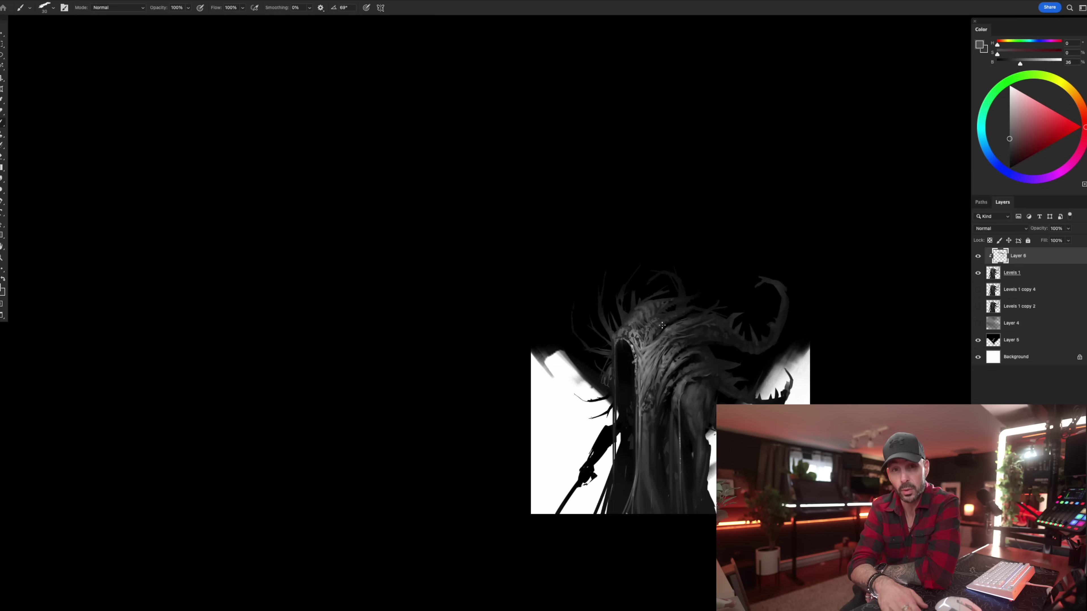
Mirror the canvas back and detail the ridges behind the head with sampled greys and a smaller brush.
key("super+shift+h")
left_click(682, 304, "alt")
left_click(677, 319, "alt")
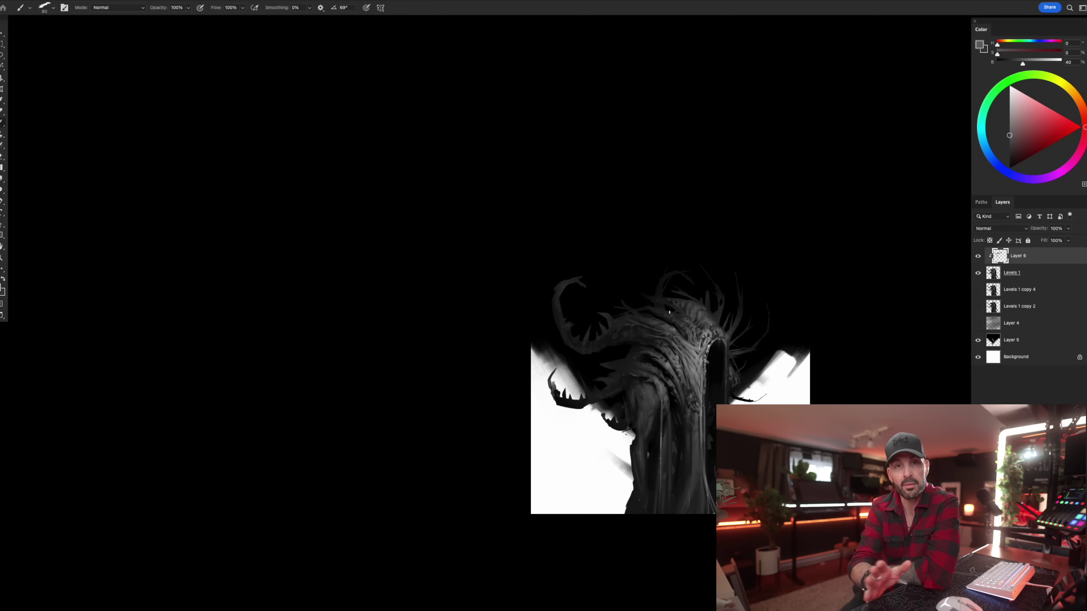
key("d")
key("bracketleft")
key("bracketleft")
left_click(659, 307, "alt")
key("bracketleft")
key("bracketleft")
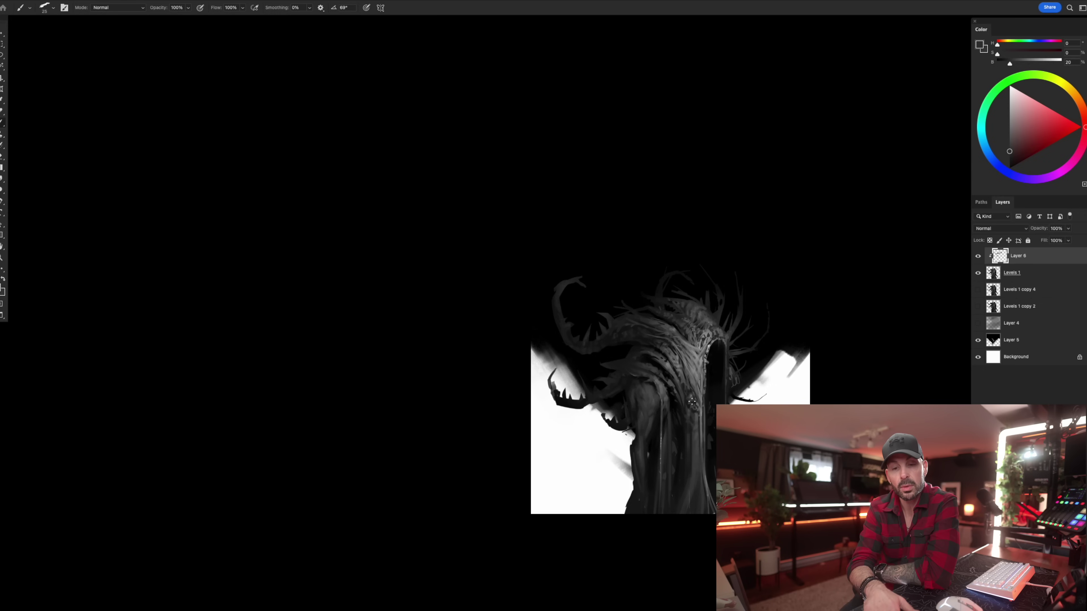
Paint sampled grey tones over the crown of the creature's head on Layer 6, varying the brush size.
key("bracketright")
key("bracketright")
key("bracketright")
left_click(695, 304, "alt")
key("bracketright")
left_click(655, 294, "alt")
key("bracketleft")
key("bracketleft")
key("bracketleft")
key("bracketleft")
left_click(659, 294, "alt")
left_click(668, 295, "alt")
key("bracketleft")
key("bracketleft")
Refine the curled upper horn with small brush strokes in greys and black sampled from its tip and surroundings.
left_click(576, 294, "alt")
left_click(560, 290, "alt")
key("bracketleft")
key("bracketleft")
key("bracketleft")
key("bracketleft")
key("bracketleft")
key("bracketright")
key("bracketright")
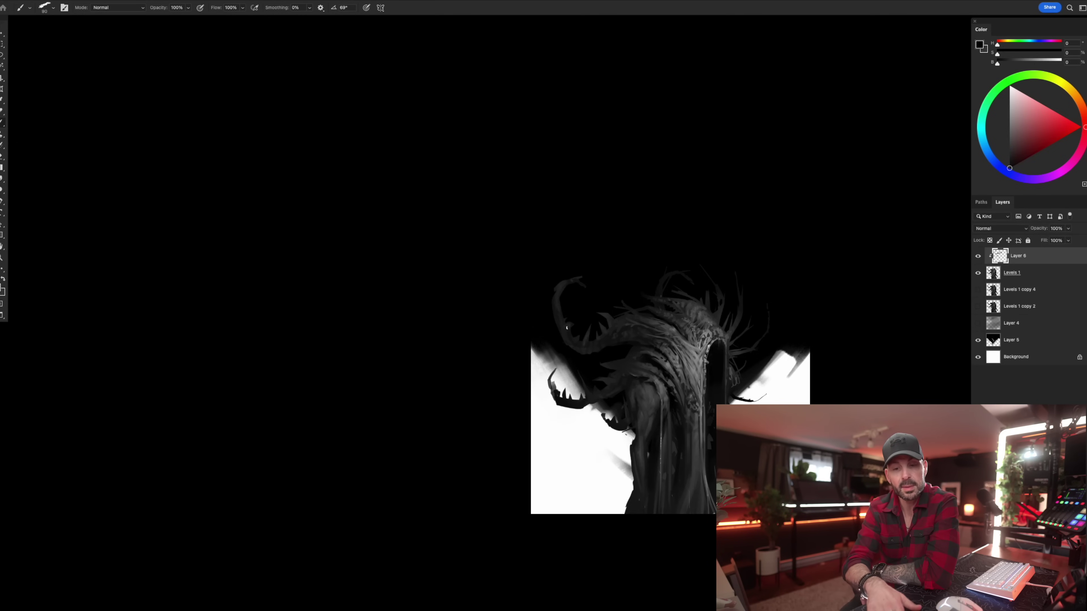
left_click(560, 312, "alt")
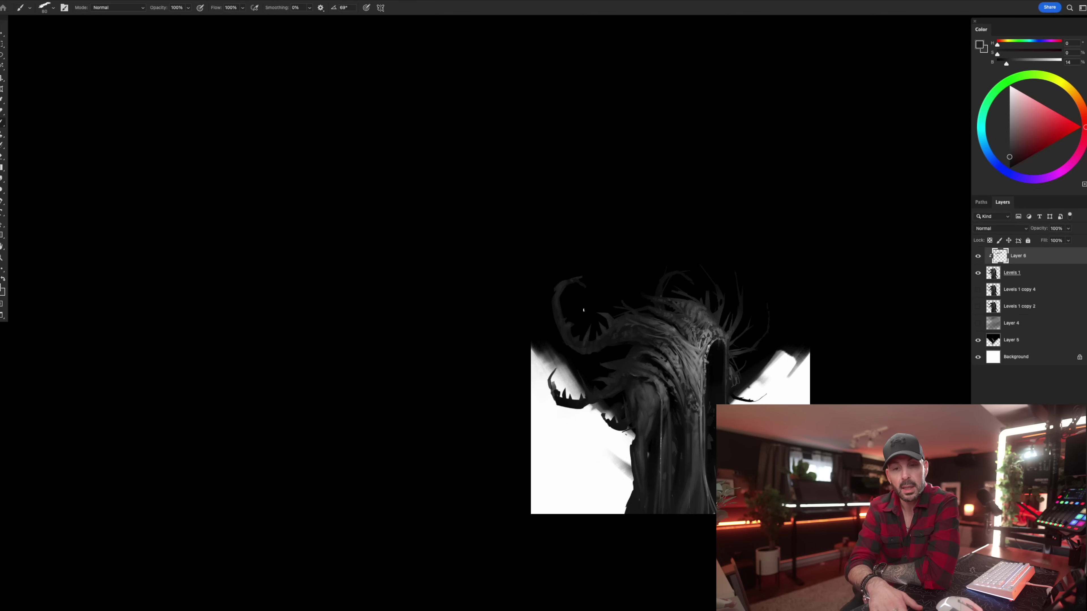
left_click(573, 302, "alt")
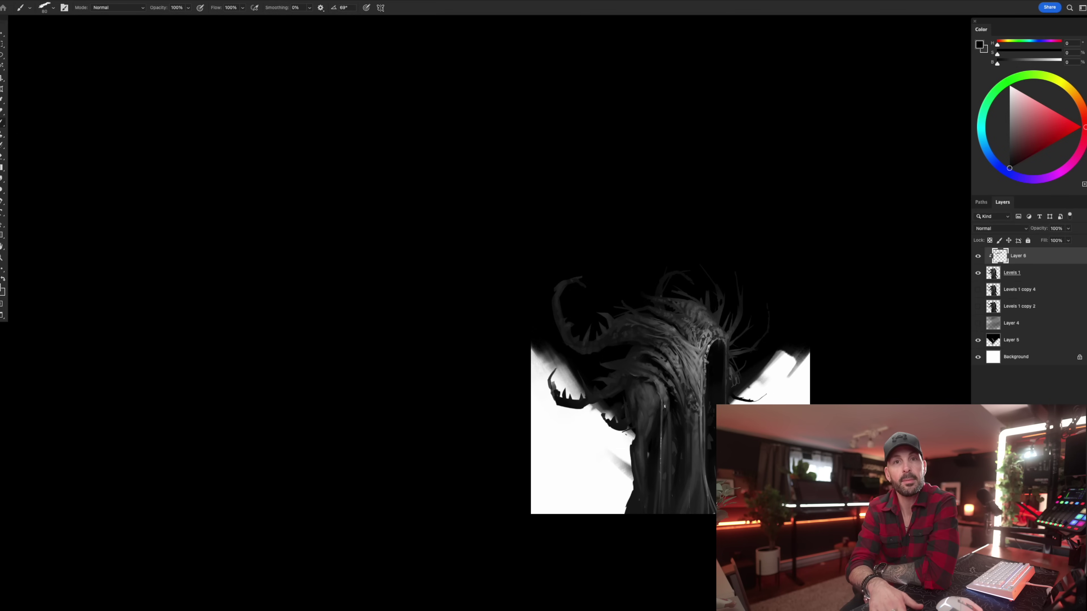
Blend sampled mid and dark greys over the creature's rounded shoulder to build up its form.
left_click_drag(655, 431, 676, 431)
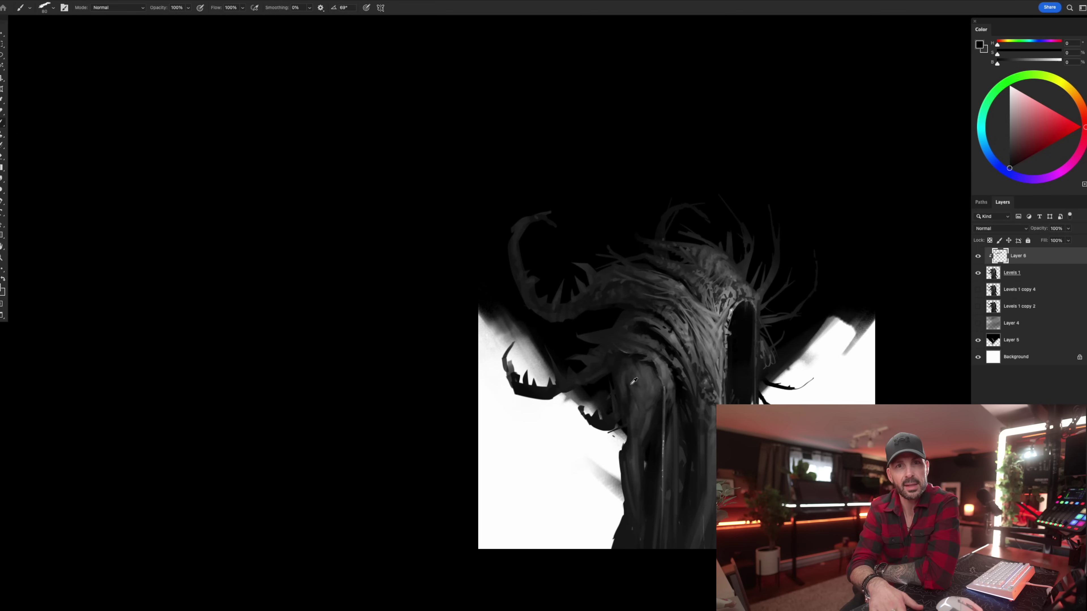
left_click(638, 390, "alt")
left_click(622, 382, "alt")
left_click(622, 383, "alt")
left_click(632, 391, "alt")
left_click(626, 377, "alt")
left_click(633, 386, "alt")
key("bracketright")
key("bracketright")
left_click(647, 402, "alt")
key("bracketleft")
left_click(629, 398, "alt")
left_click(638, 408, "alt")
key("bracketleft")
key("bracketleft")
key("bracketright")
left_click(628, 371, "alt")
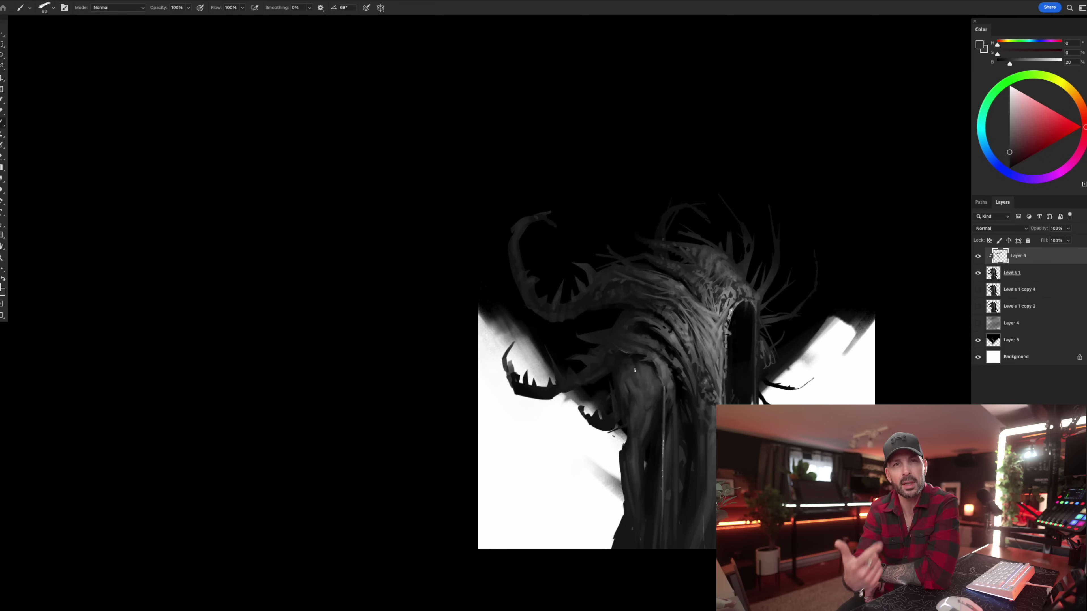
Darken the shoulder's outer edge with sampled near-black tones and touch up the form with grey.
left_click(631, 355, "alt")
key("bracketleft")
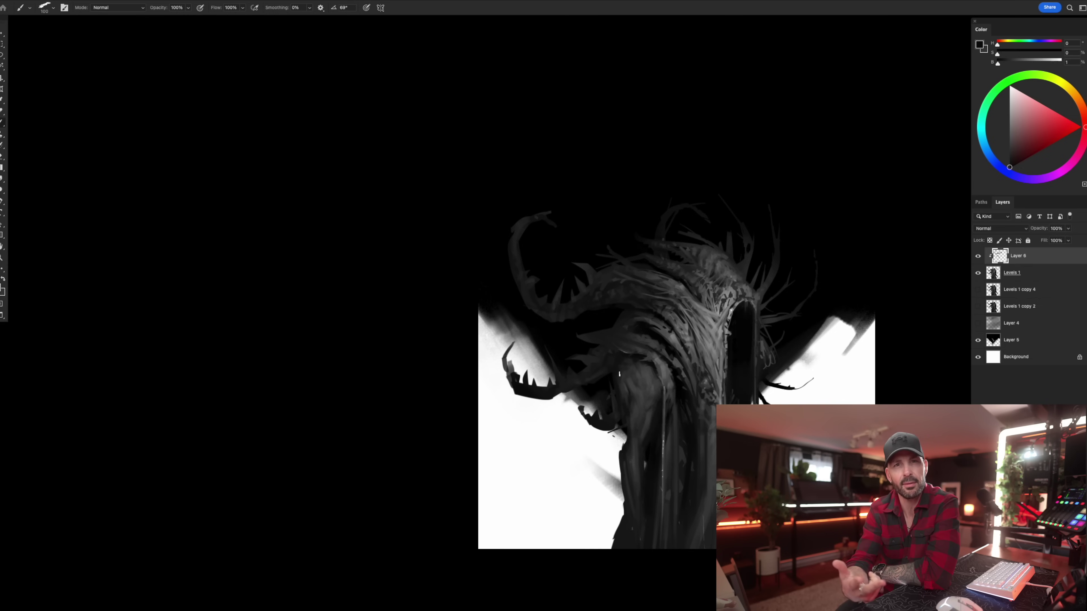
left_click(624, 394, "alt")
key("bracketleft")
key("bracketleft")
key("bracketleft")
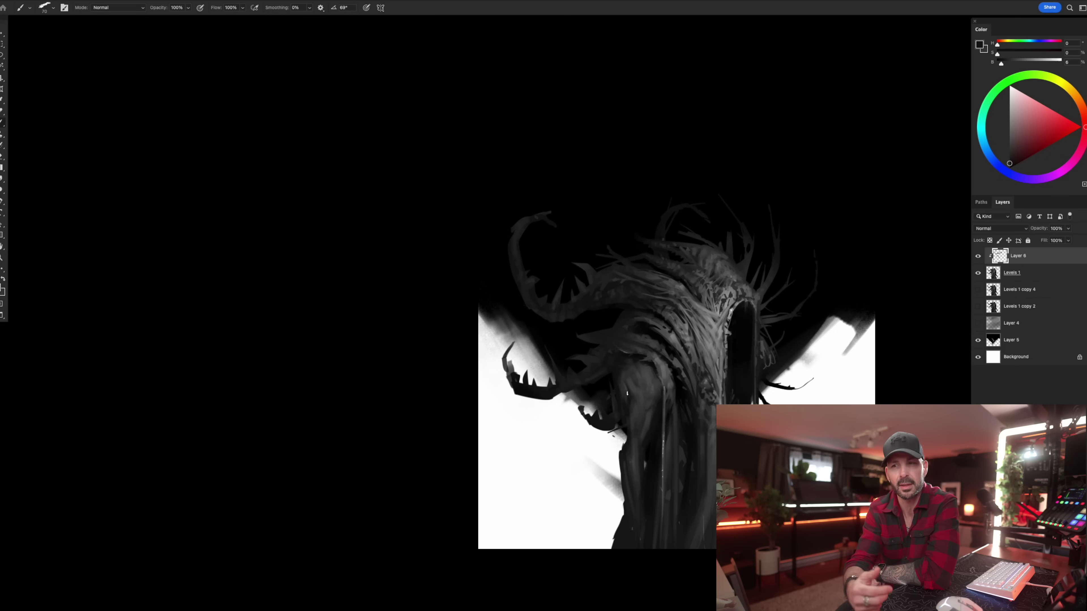
left_click(636, 394, "alt")
key("bracketright")
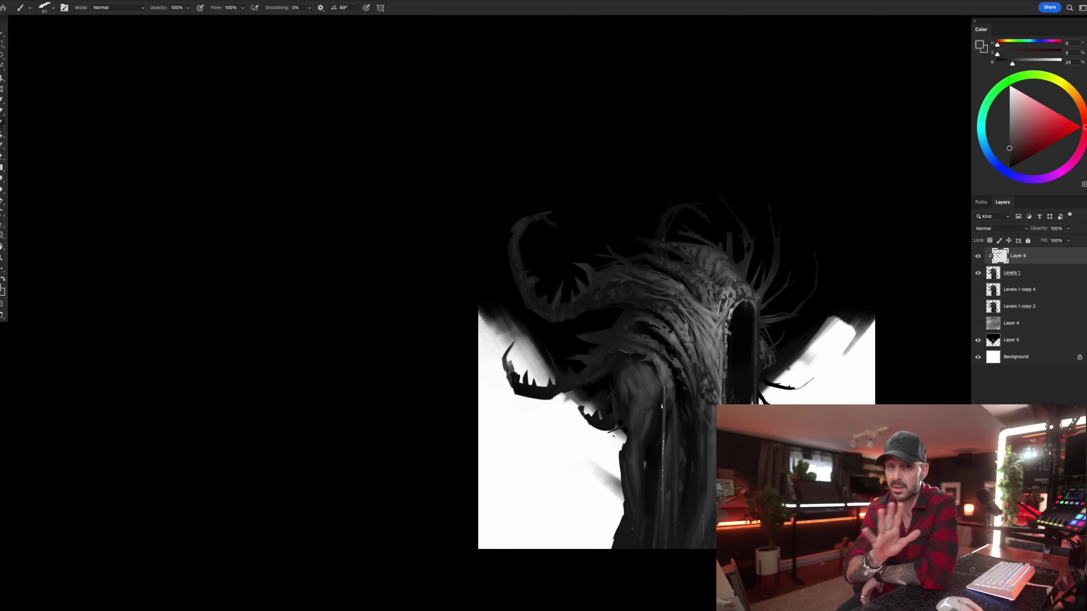
Paint sampled greys along the vertical robe fold beside the shoulder, enlarging the brush for broader strokes.
left_click(652, 428, "alt")
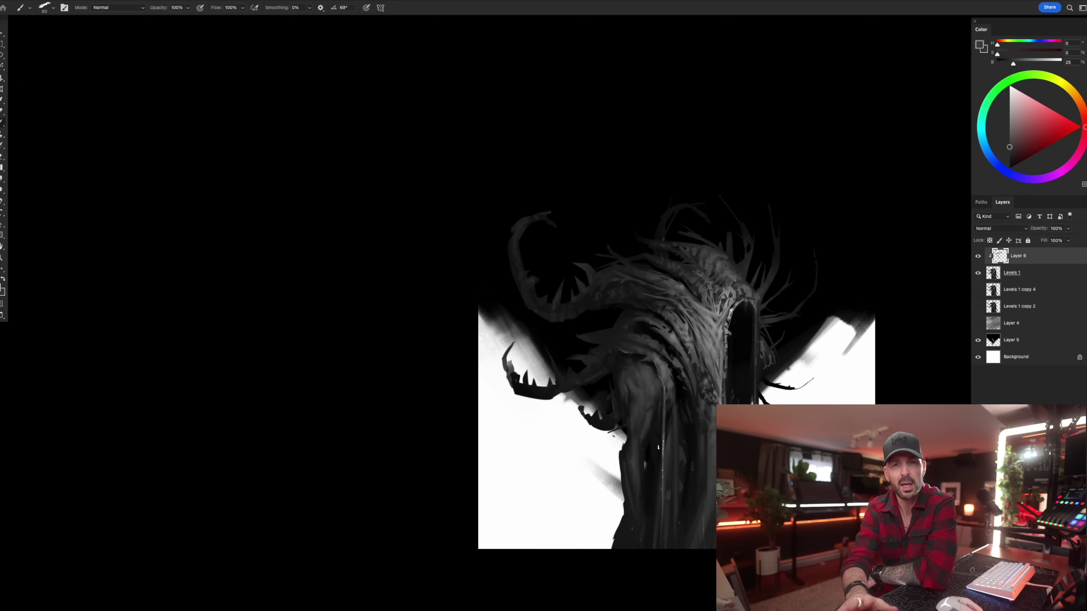
left_click(659, 410, "alt")
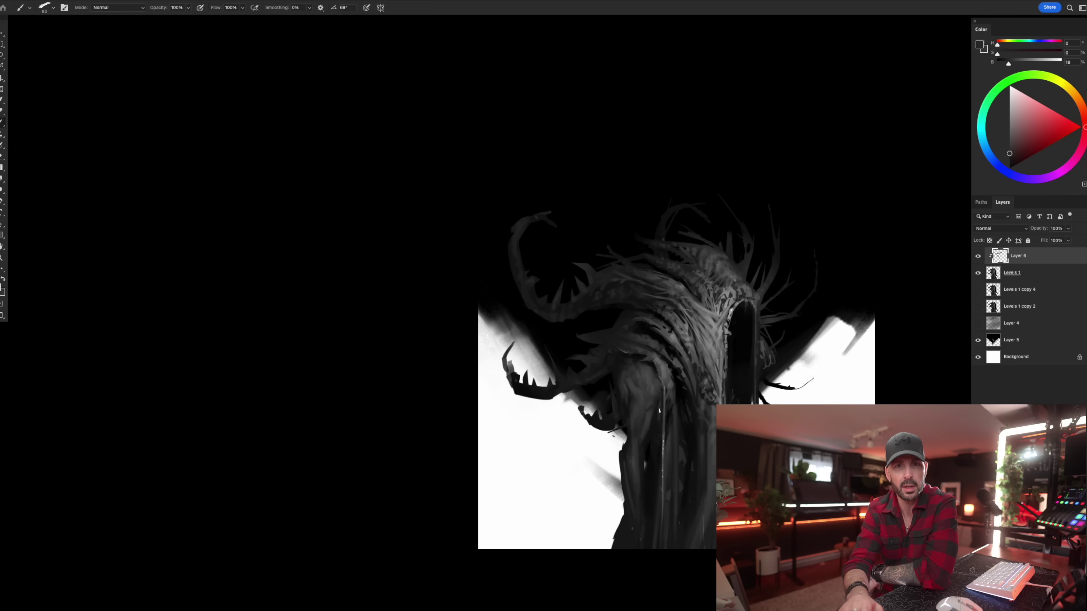
left_click(660, 401, "alt")
left_click(658, 404, "alt")
left_click(661, 391, "alt")
key("bracketright")
key("bracketright")
key("bracketright")
key("bracketright")
key("bracketright")
left_click(674, 390, "alt")
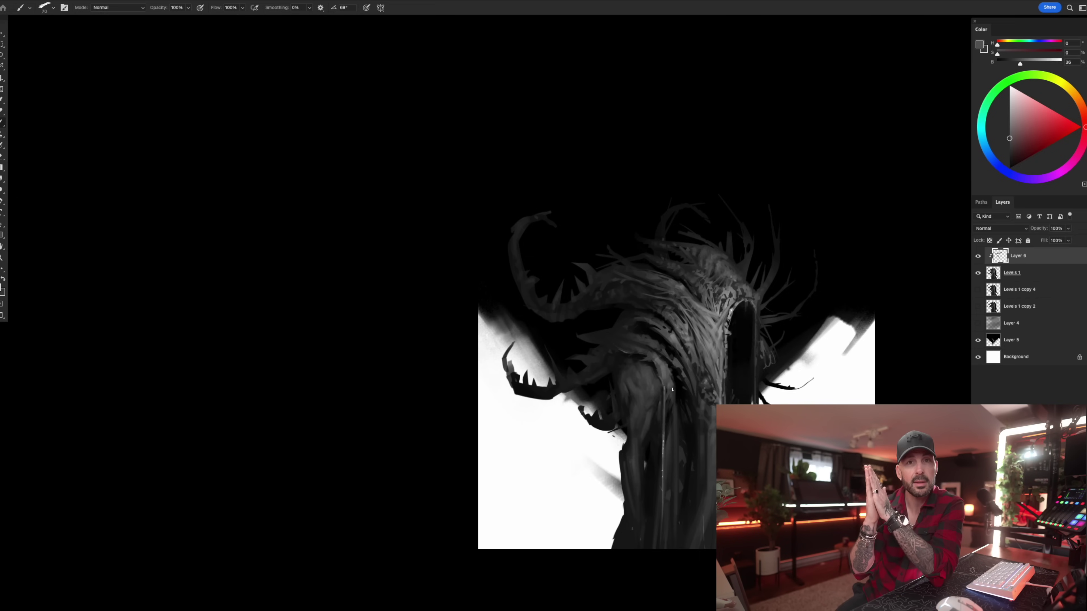
Shade the sweeping folds between the hood and shoulder with sampled light and dark greys at varying brush sizes.
left_click(661, 333, "alt")
key("bracketleft")
key("bracketleft")
key("bracketleft")
key("bracketleft")
key("bracketleft")
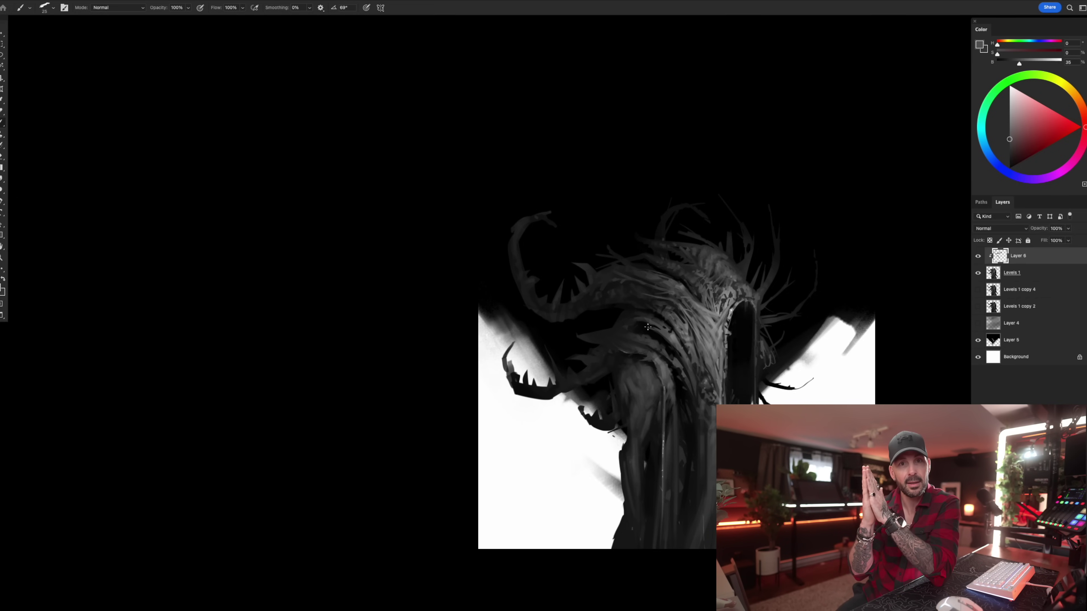
left_click(642, 333, "alt")
key("bracketright")
key("bracketright")
key("bracketright")
key("bracketright")
key("bracketright")
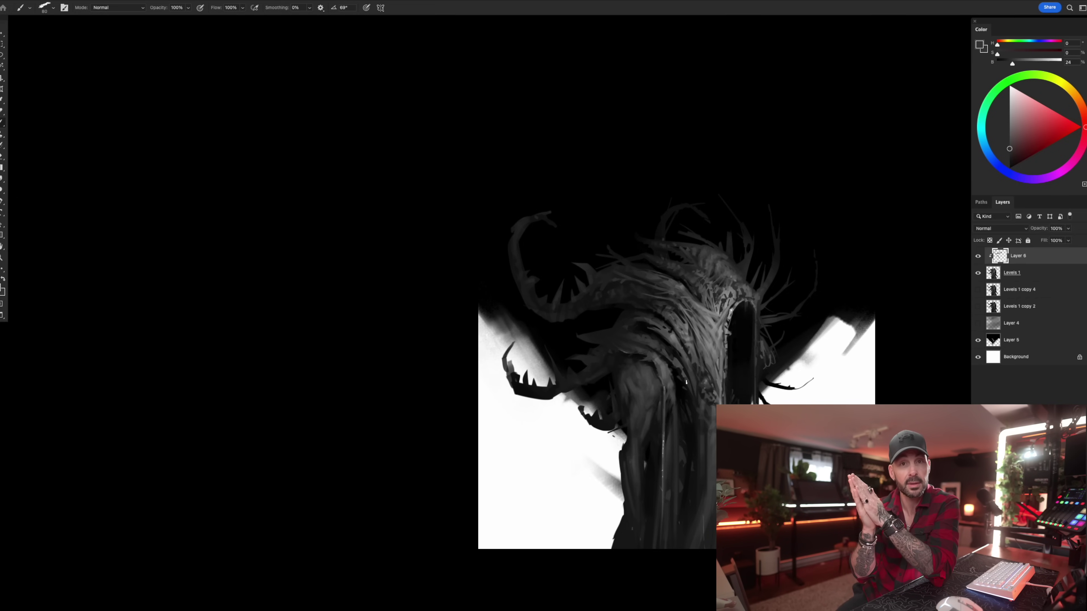
left_click(694, 351, "alt")
key("bracketleft")
key("bracketleft")
left_click(653, 344, "alt")
Shape the pointed strands above the lower claw with black and sampled grey strokes.
left_click(592, 339, "alt")
key("bracketright")
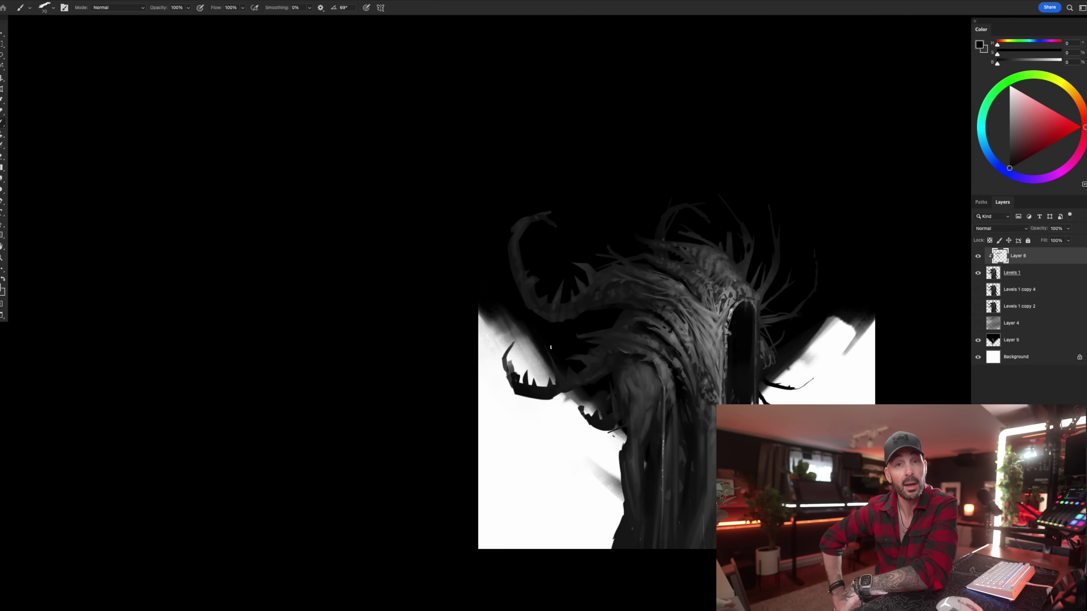
left_click(611, 337, "alt")
left_click(584, 345, "alt")
key("bracketright")
key("bracketright")
key("bracketright")
key("bracketright")
left_click(609, 343, "alt")
key("bracketleft")
key("bracketleft")
key("bracketleft")
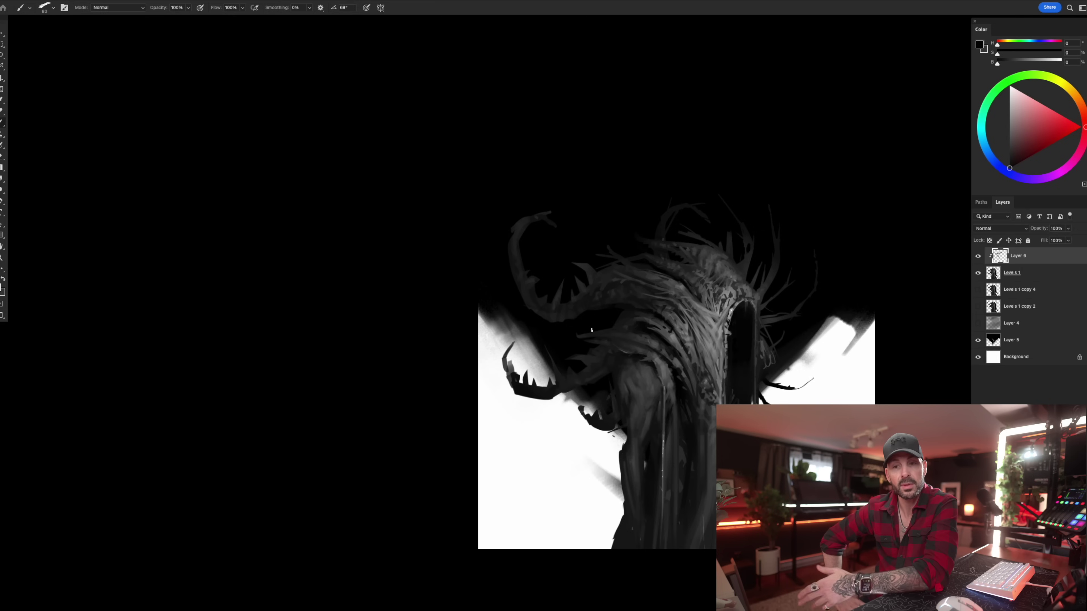
Paint the shadowed gap beneath the upper horn and blend it into the neighbouring folds with sampled tones.
left_click(606, 320, "alt")
key("bracketright")
key("bracketright")
key("bracketright")
key("bracketright")
left_click(621, 325, "alt")
key("bracketleft")
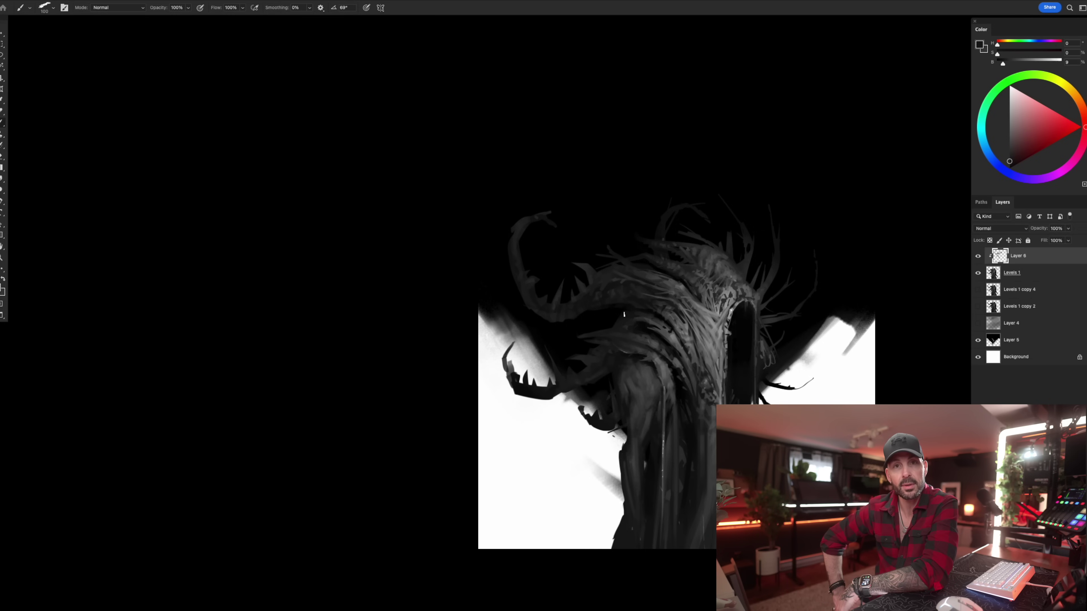
left_click(654, 316, "alt")
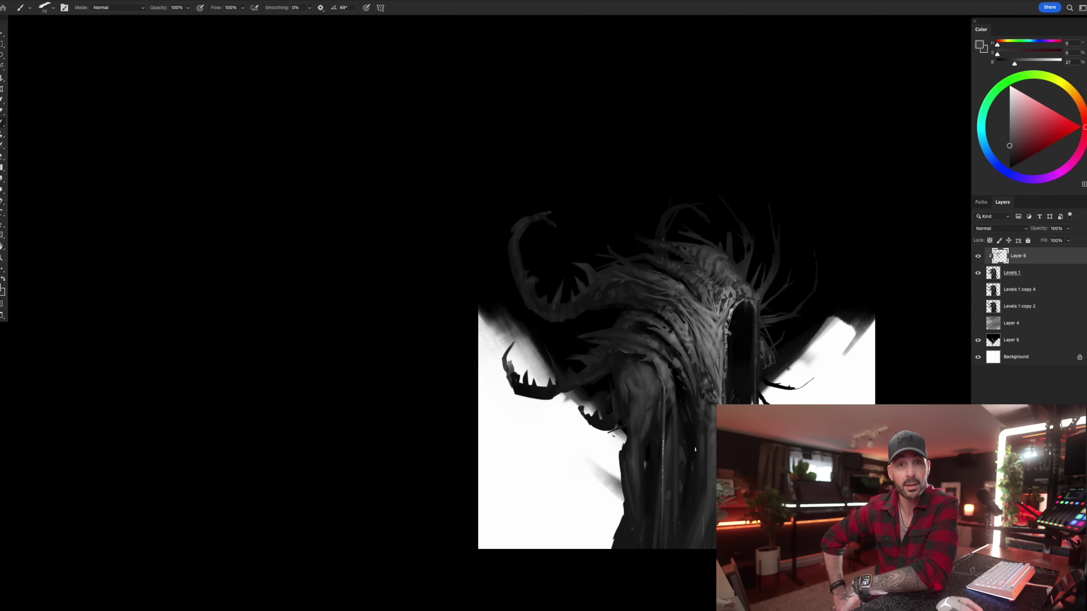
Mirror the painting horizontally to check the design.
key("z")
mouse_move(704, 408)
left_mouse_down()
mouse_move(672, 403)
mouse_move(692, 393)
left_mouse_up()
key("h")
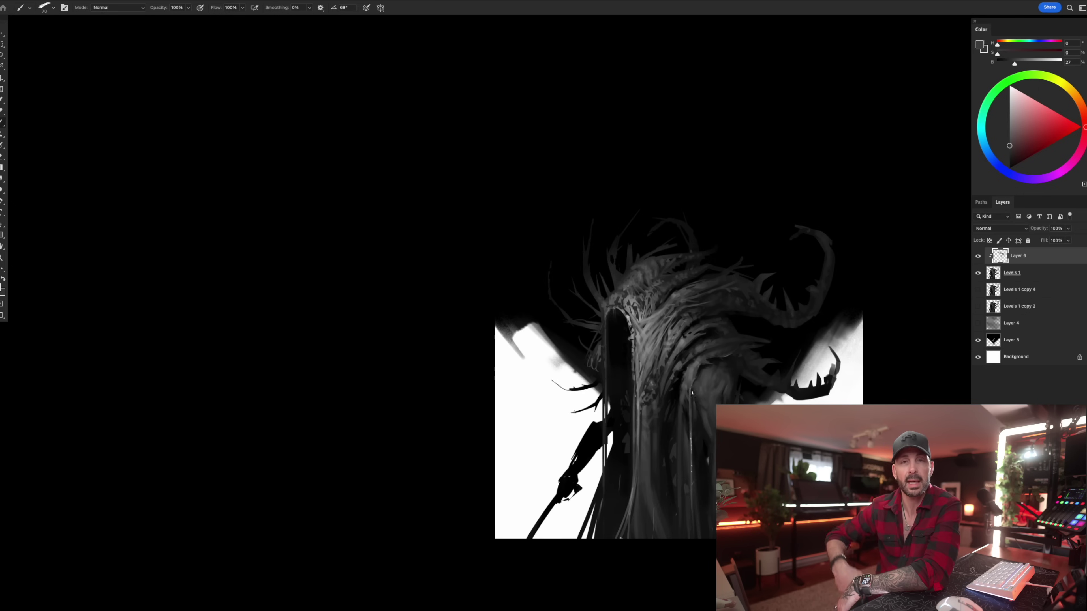
Paint fine pure white highlights along the rim of the hood's opening with a very small brush.
key("z")
left_click_drag(629, 360, 650, 361)
key("d")
key("x")
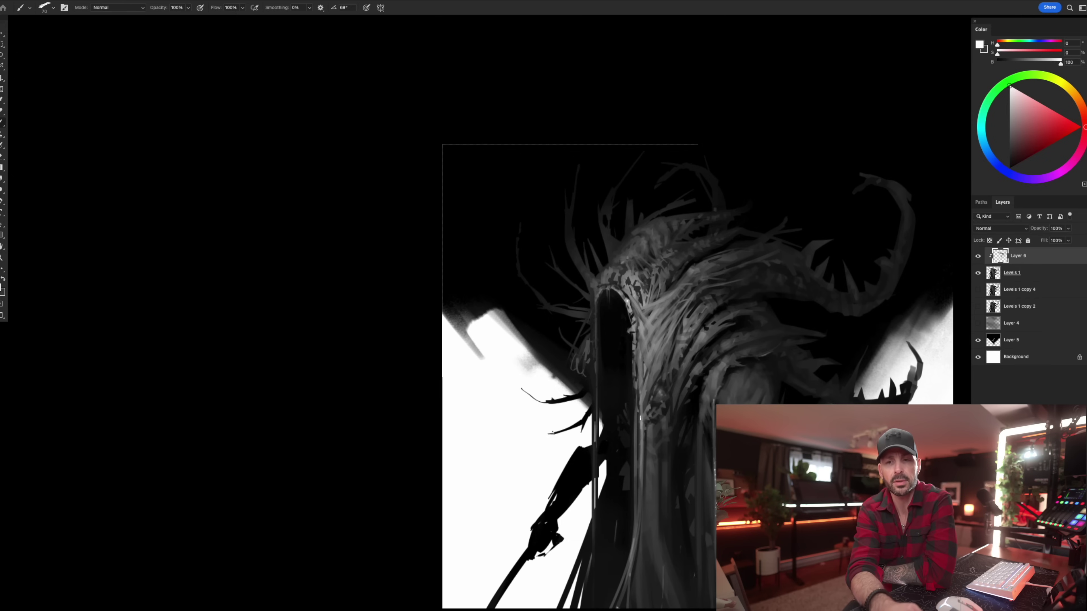
key("bracketleft")
key("bracketleft")
key("bracketleft")
key("bracketleft")
key("bracketleft")
key("bracketleft")
key("bracketleft")
key("bracketleft")
key("bracketleft")
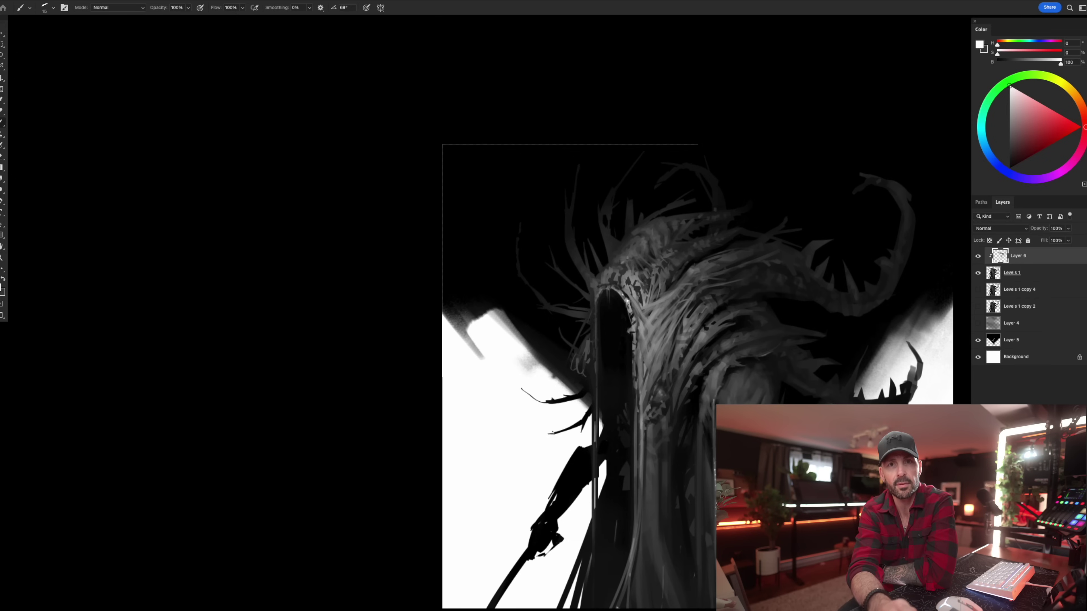
key("bracketleft")
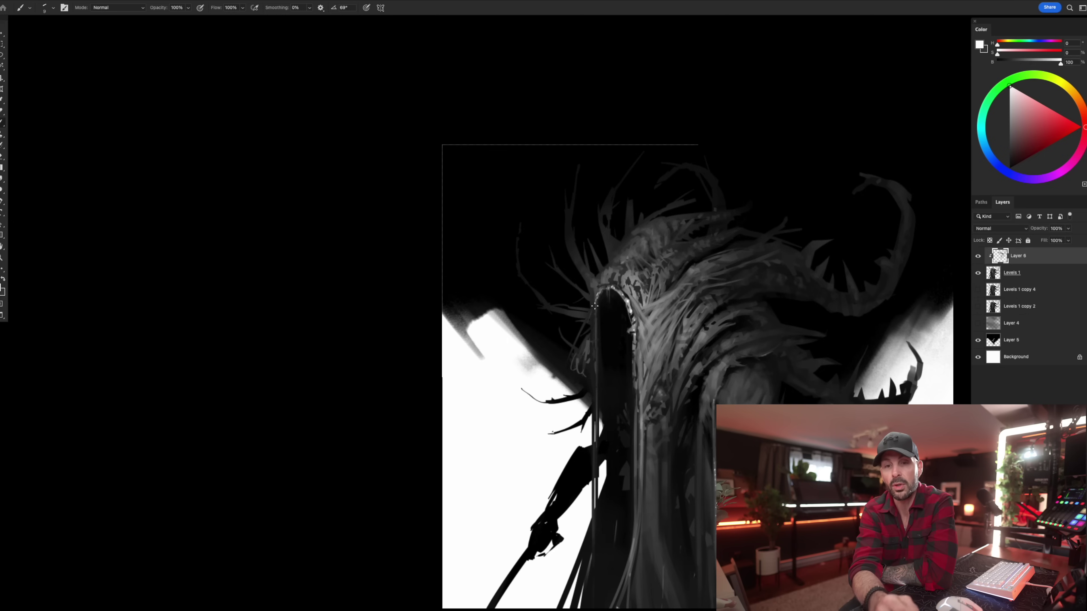
key("bracketleft")
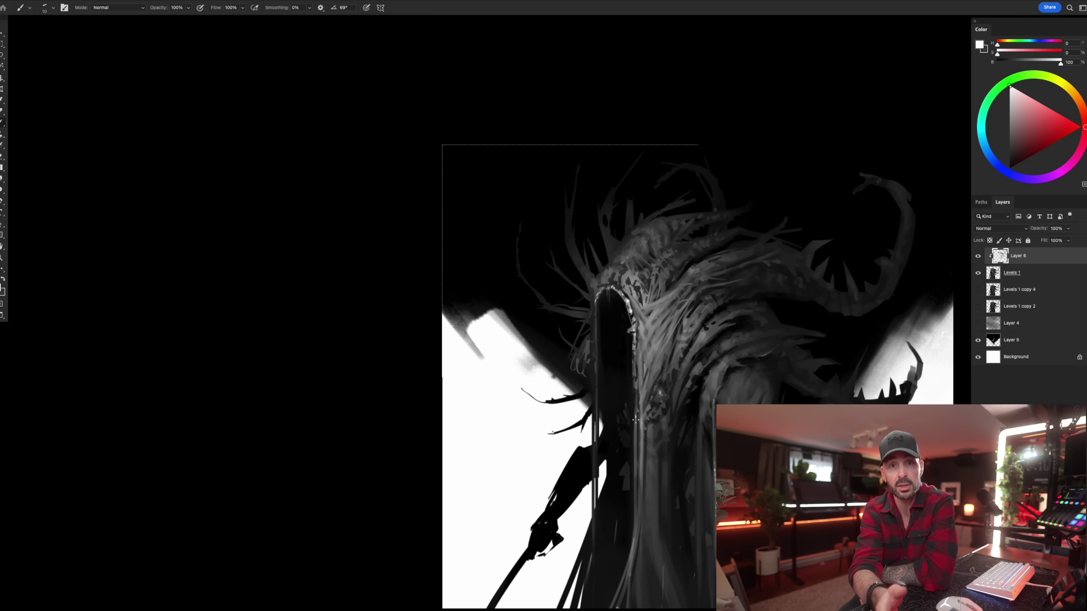
Mirror the painting back to its original orientation and view the whole figure.
key("z")
left_click_drag(634, 466, 577, 475)
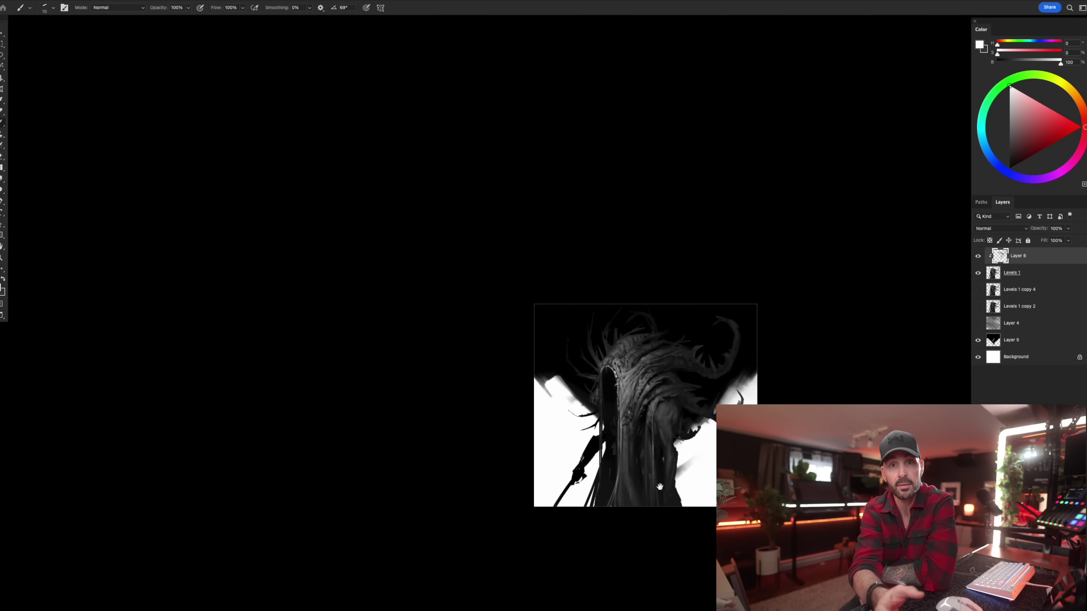
key("ctrl+shift+h")
key("z")
mouse_move(654, 452)
left_mouse_down()
mouse_move(672, 487)
mouse_move(663, 467)
left_mouse_up()
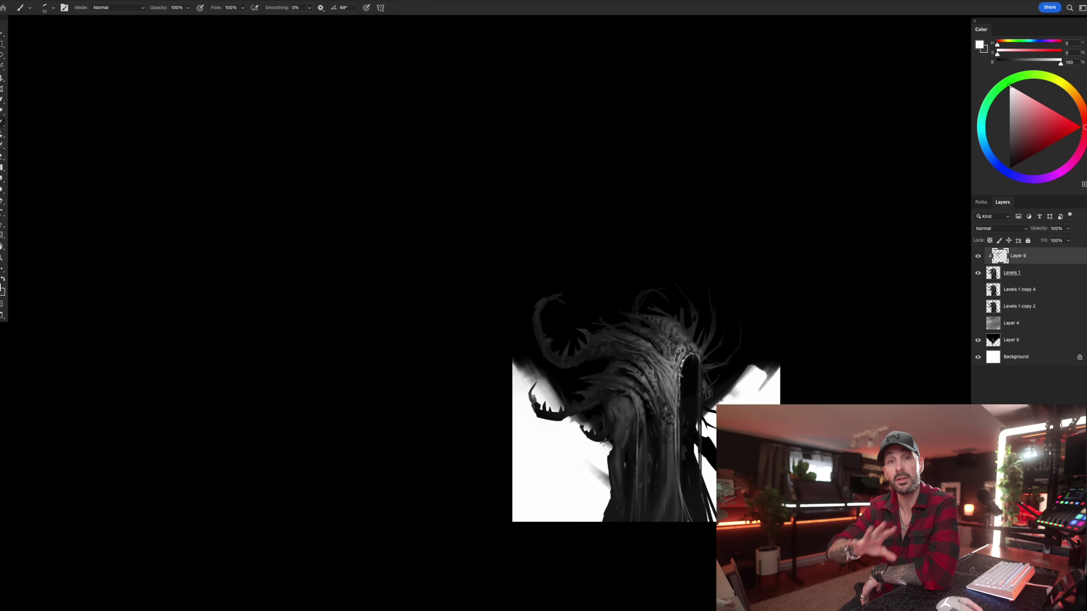
Make the Levels 1 layer active and enlarge the brush for work on the silhouette.
key("alt+[")
key("]")
key("]")
key("]")
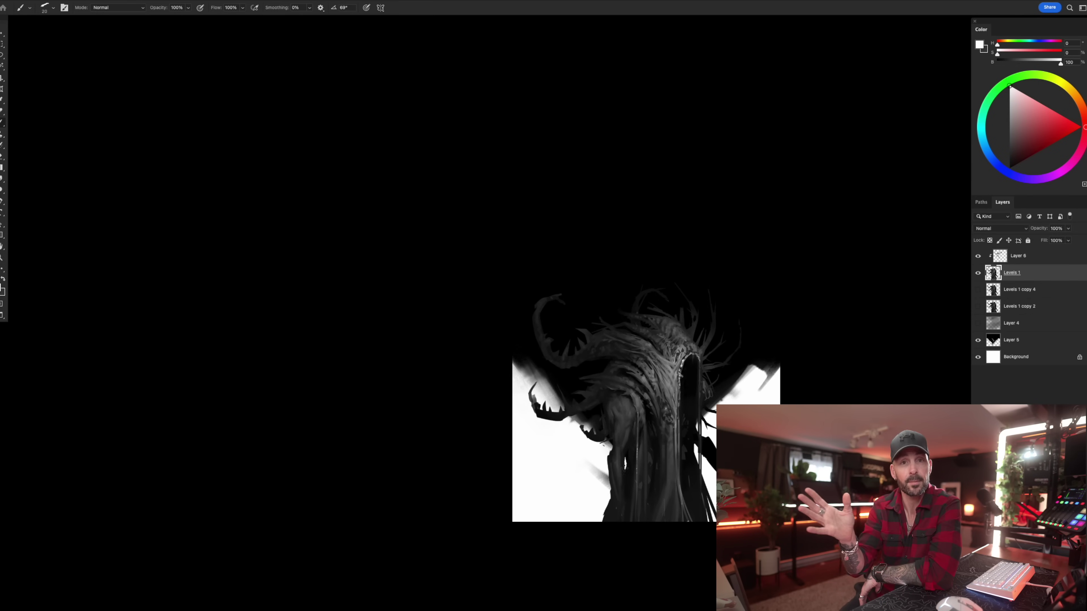
key("bracketleft")
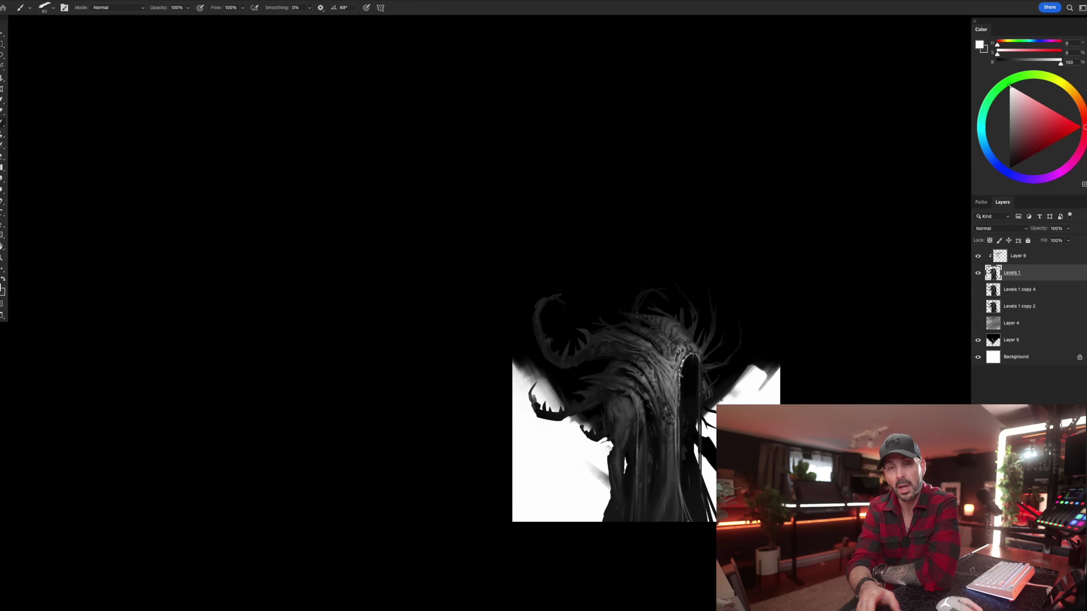
Try to extend the robe's lower outer edge with a flaring near-black stroke.
key("x")
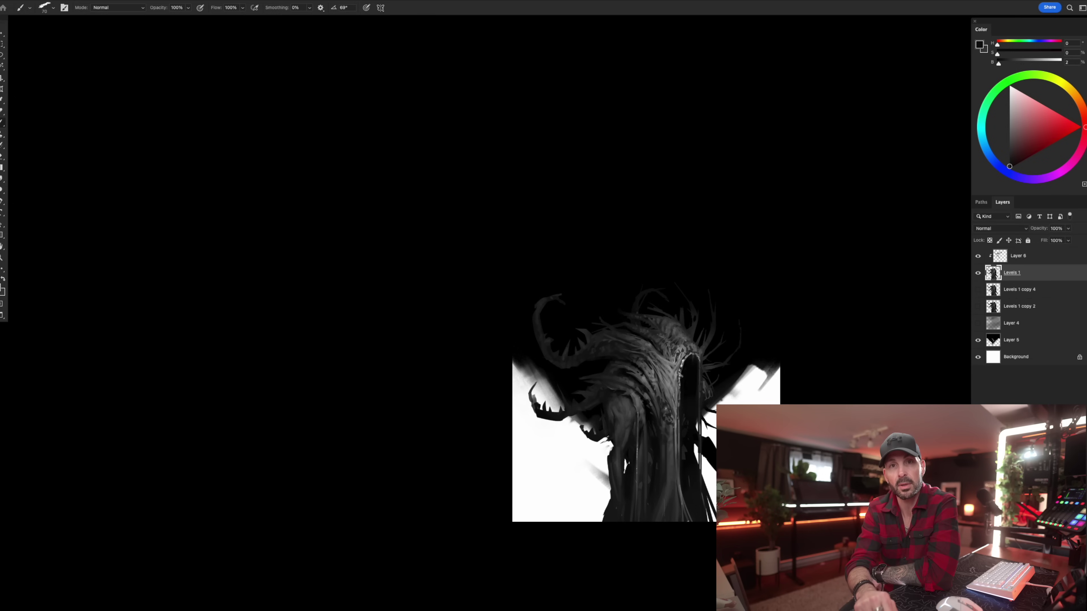
left_click_drag(612, 492, 593, 523)
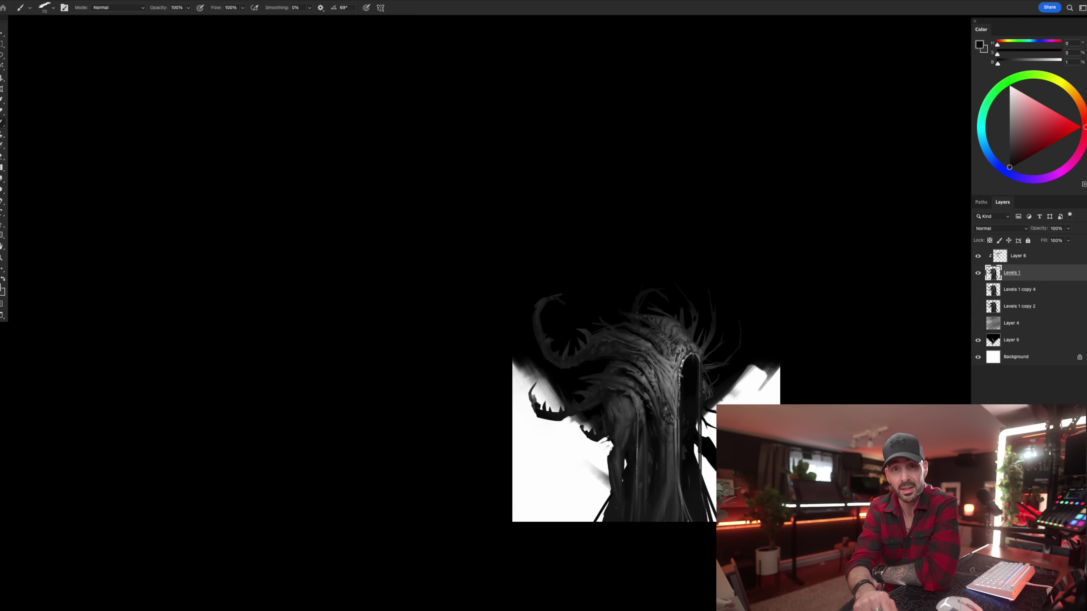
key("ctrl+z")
Carve small gaps into the robe's outer edge on Levels 1 with a reduced eraser.
key("e")
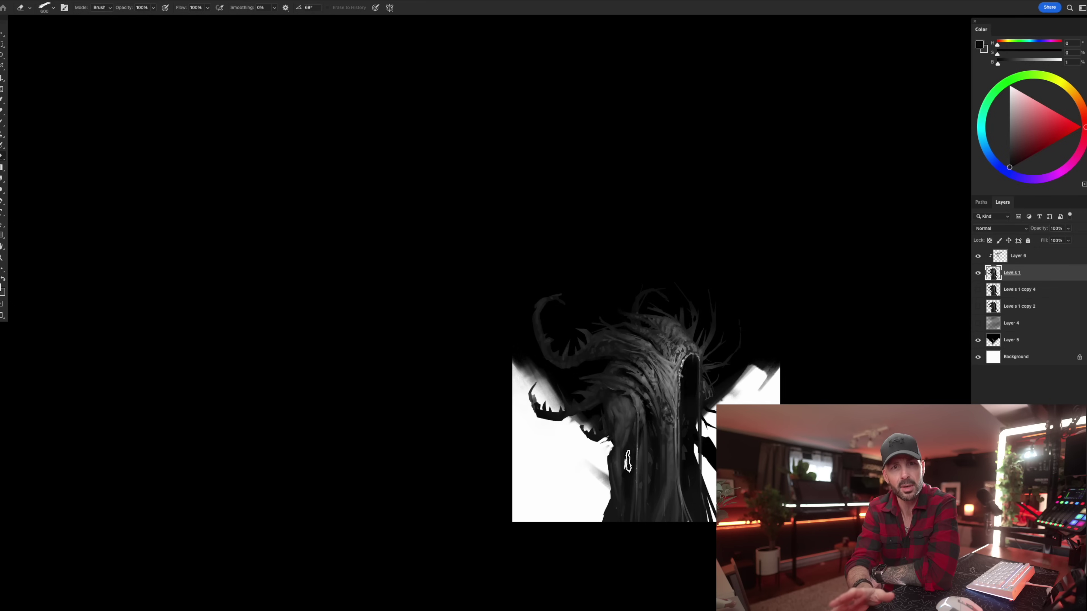
key("bracketleft")
key("bracketleft")
key("bracketleft")
key("bracketleft")
key("bracketleft")
key("bracketleft")
key("bracketleft")
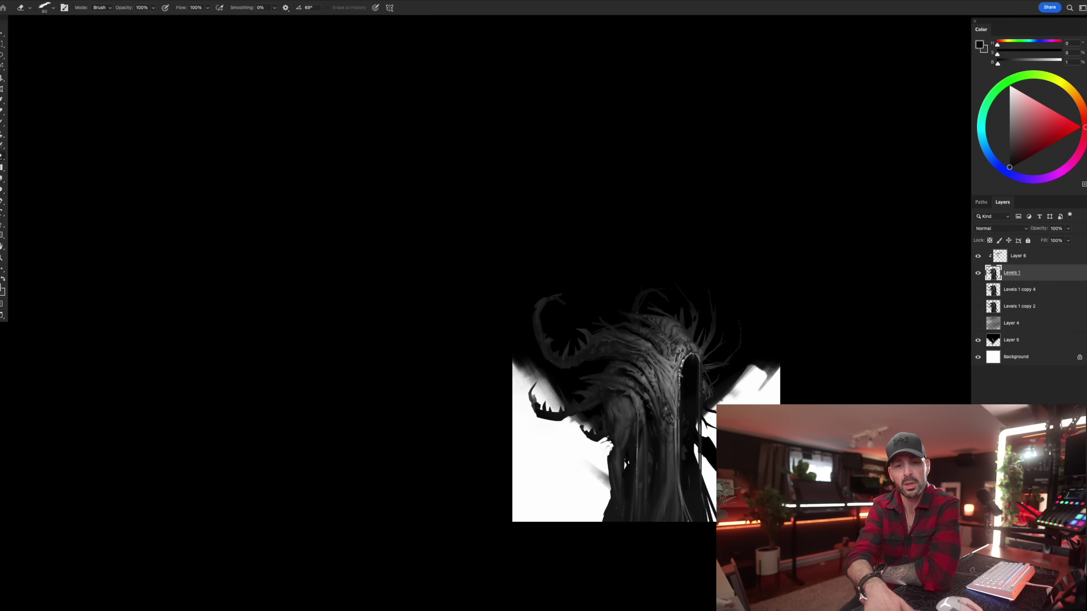
Merge the clipped Layer 6 into the Levels 1 layer.
left_click(985, 257)
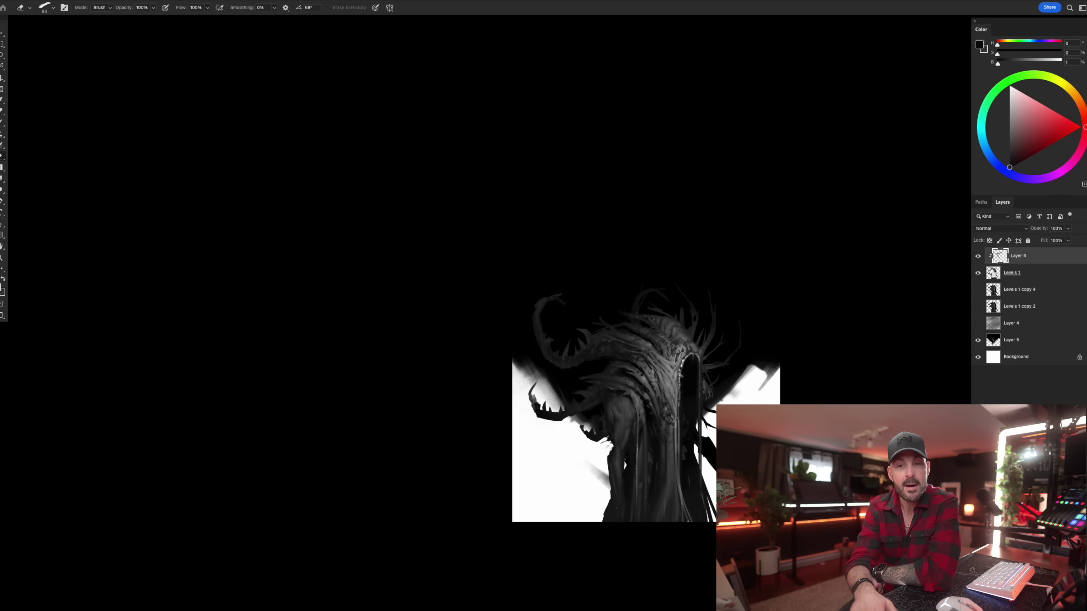
key("Delete")
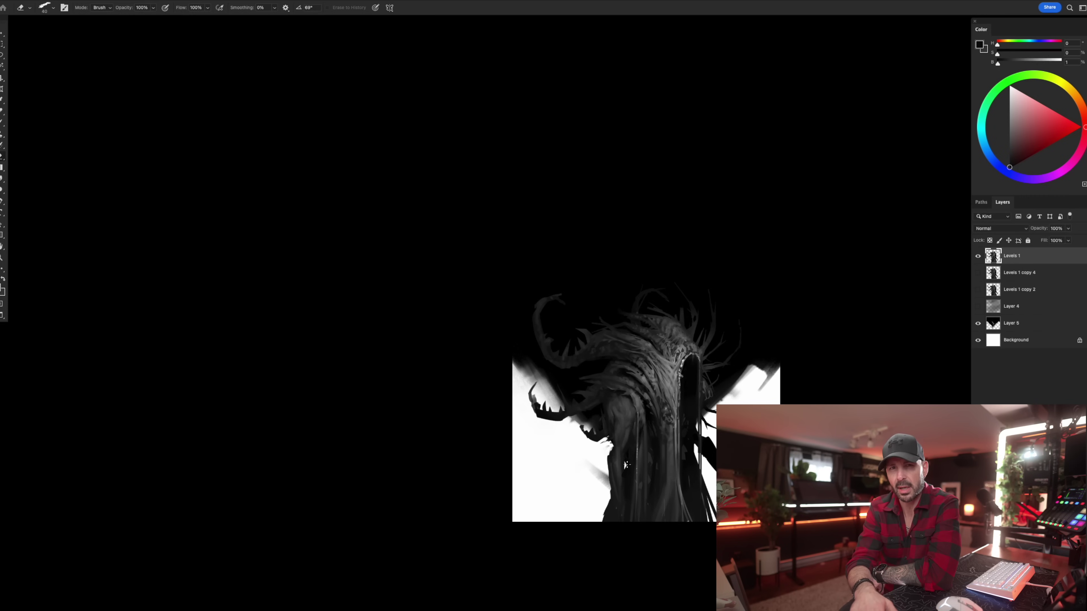
Paint white over the grey smudge beside the robe on the background shape layer, Layer 5.
left_click(992, 324)
key("b")
key("x")
key("bracketright")
key("bracketright")
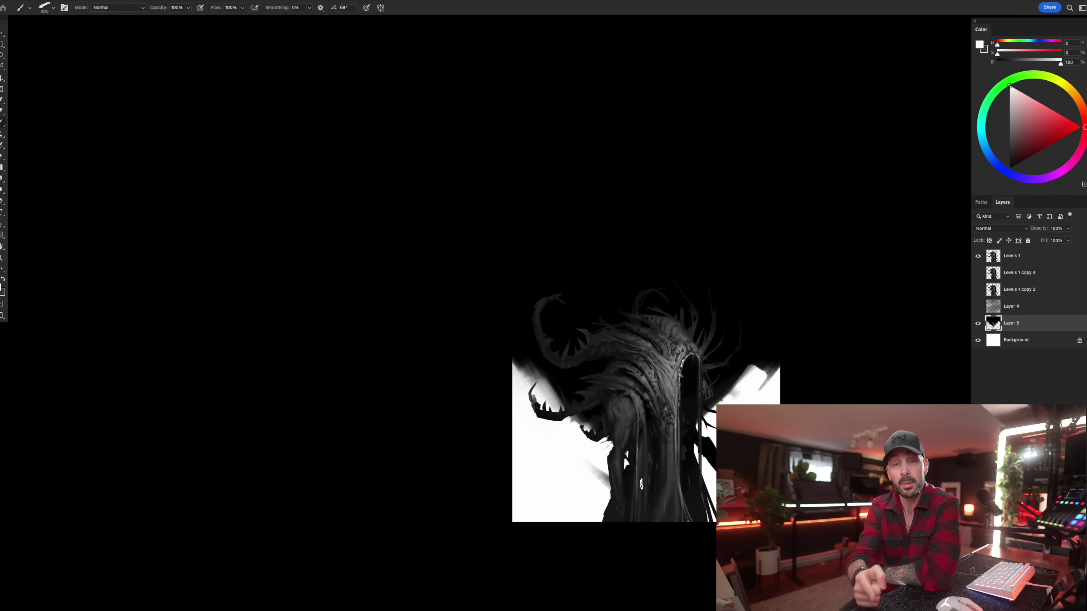
left_click_drag(597, 473, 612, 490)
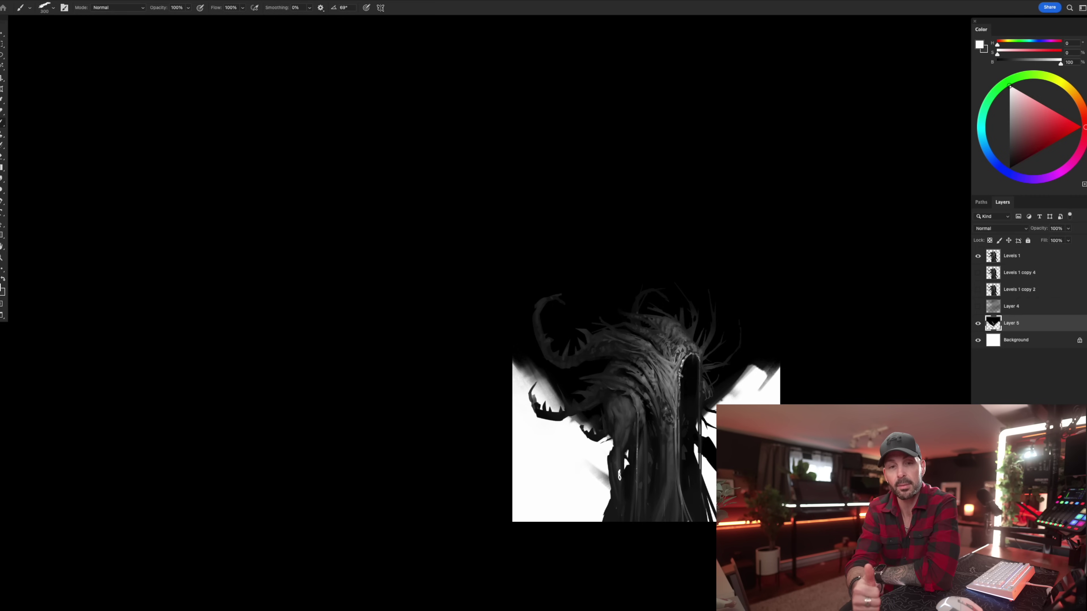
Paint ragged near-black strips flaring outward from the robe's lower outer edge on the Levels 1 layer.
left_click(1010, 256)
key("e")
key("b")
key("x")
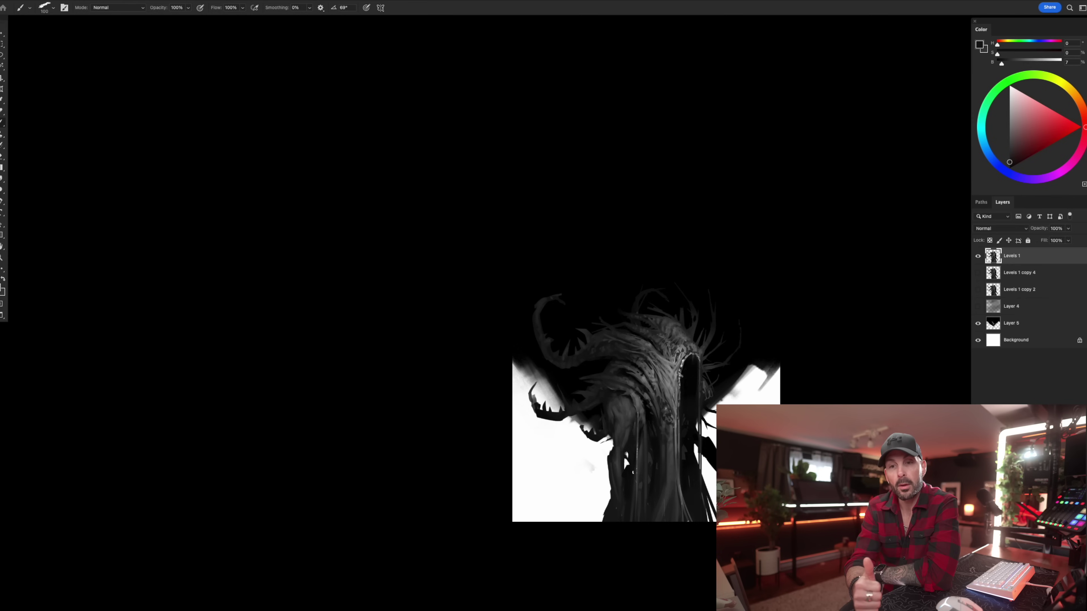
key("e")
key("b")
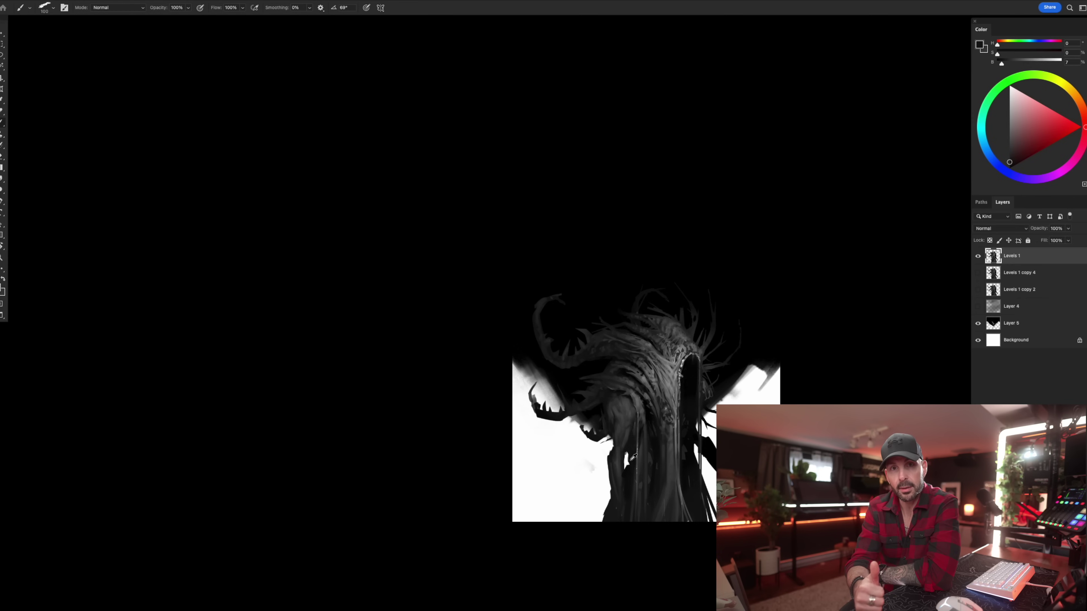
left_click_drag(614, 484, 567, 550)
left_click_drag(604, 501, 594, 531)
left_click_drag(610, 483, 590, 504)
key("e")
key("b")
key("e")
key("b")
key("]")
key("]")
key("]")
key("]")
key("]")
key("]")
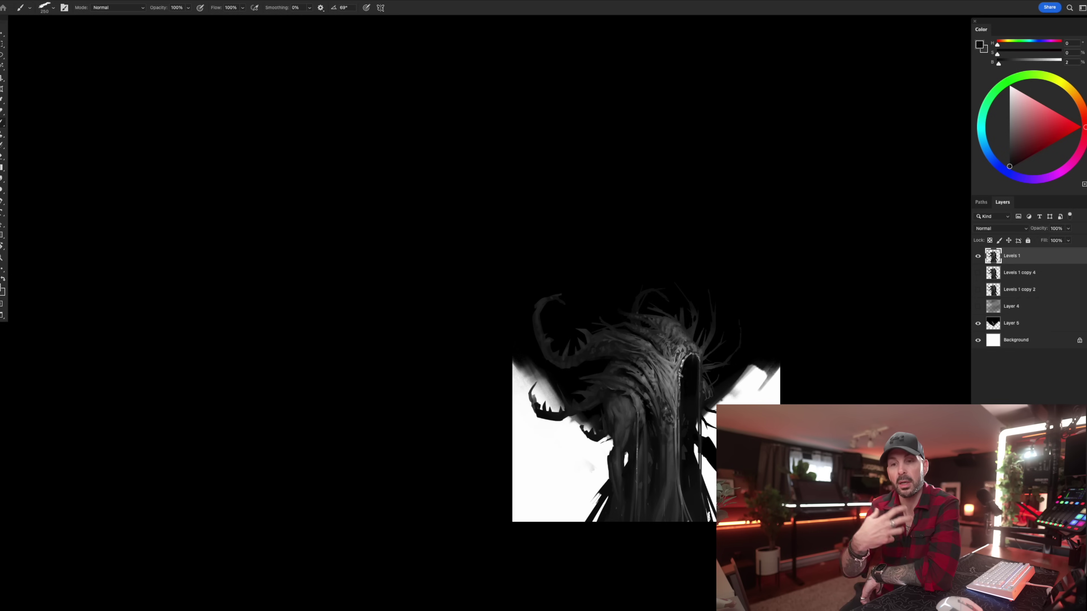
Flip the canvas horizontally and build up the flared strips beneath the near arm with sampled dark tones.
key("super+shift+h")
key("e")
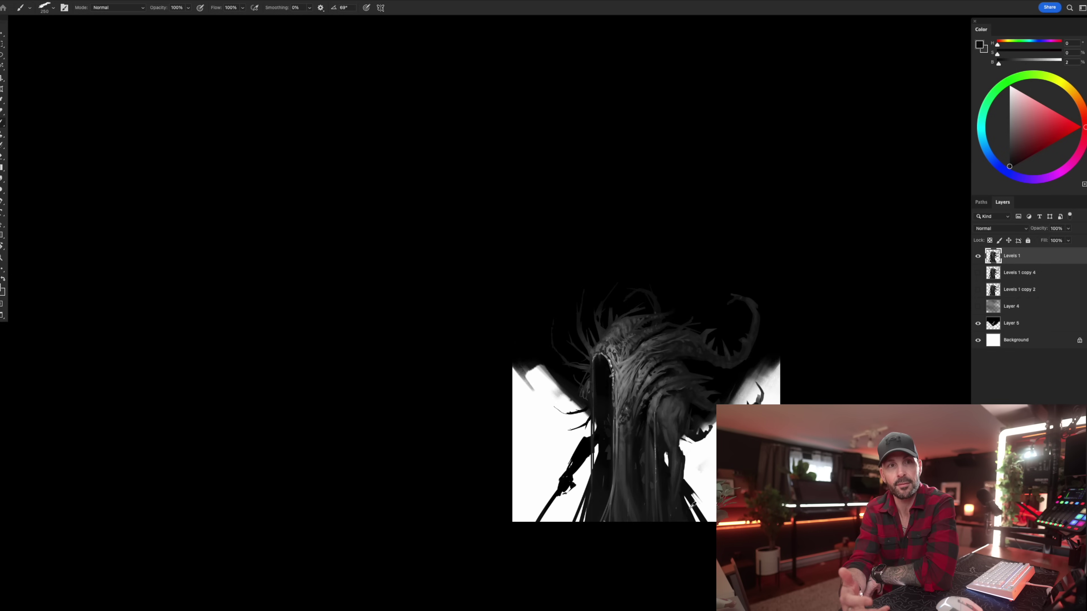
key("b")
left_click(685, 517, "alt")
left_click(683, 504, "alt")
left_click(682, 505, "alt")
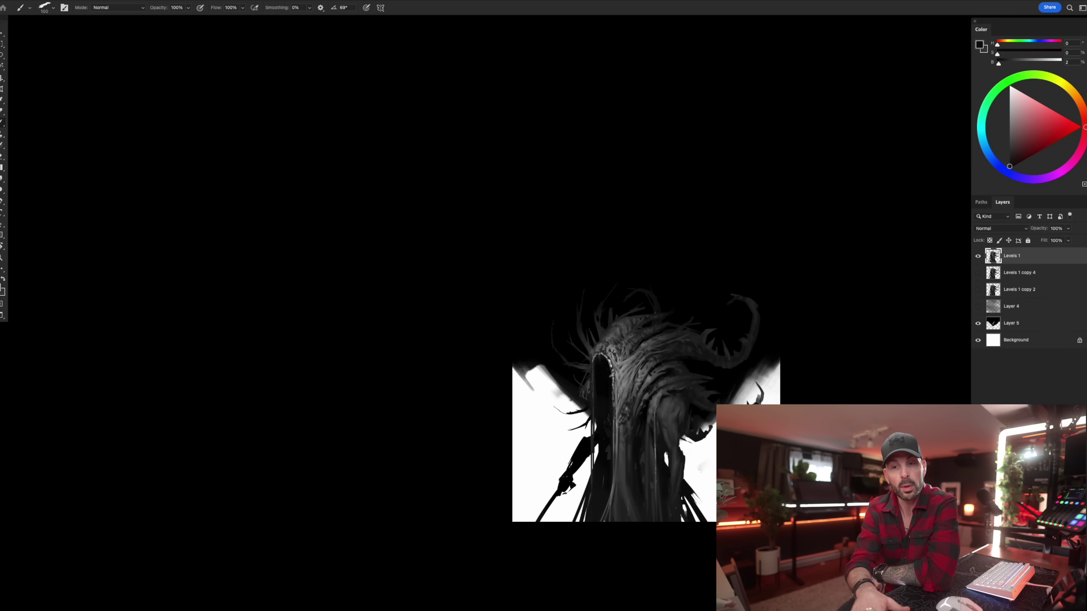
left_click(680, 514, "alt")
left_click(690, 497, "alt")
left_click_drag(686, 481, 709, 508)
key("e")
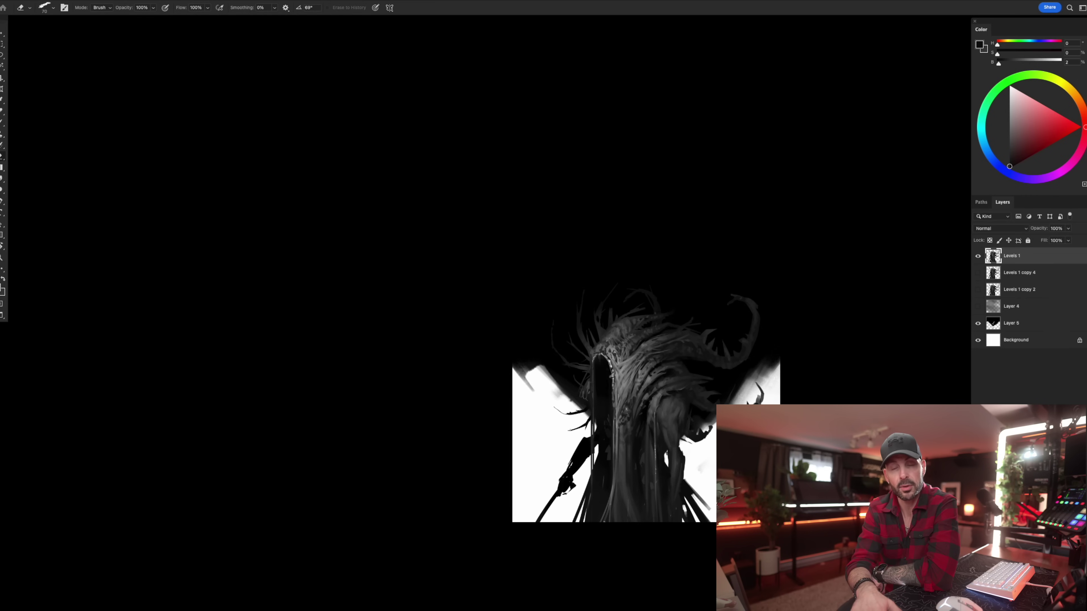
Refine the small gap between the near arm and the robe using sampled dark and mid-grey tones.
key("b")
left_click(667, 458, "alt")
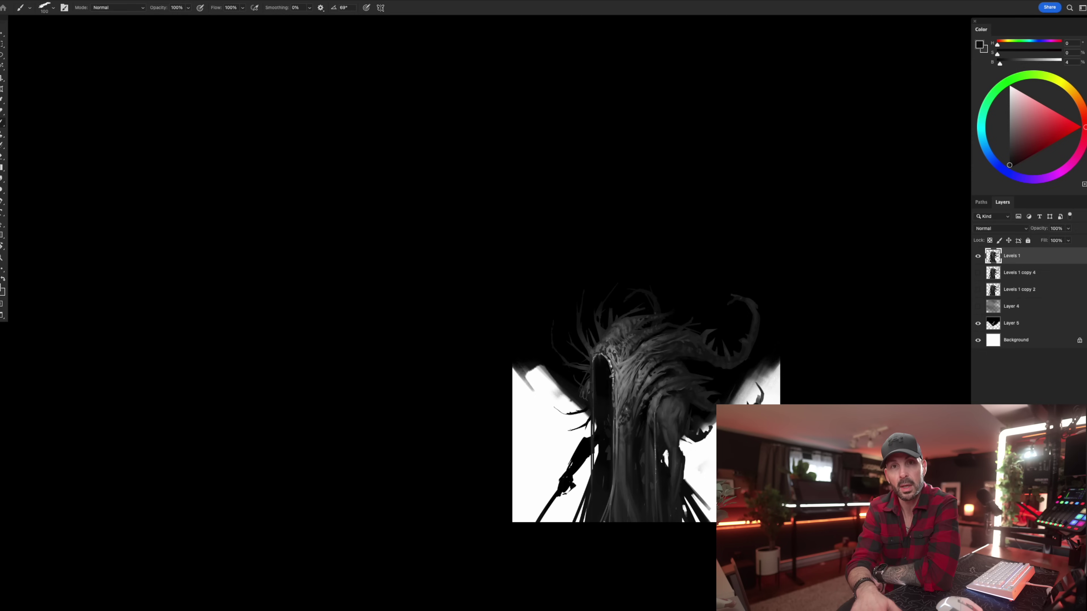
left_click(672, 474, "alt")
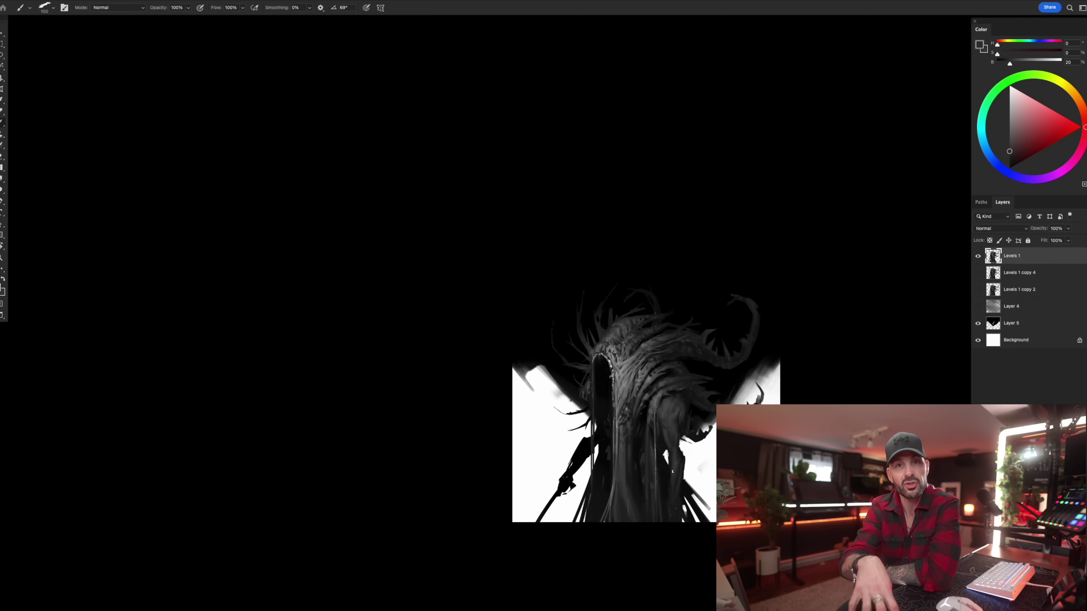
Erase a ragged opening between the far arm and the robe, and clean up the robe's lower edge with sampled blacks.
key("e")
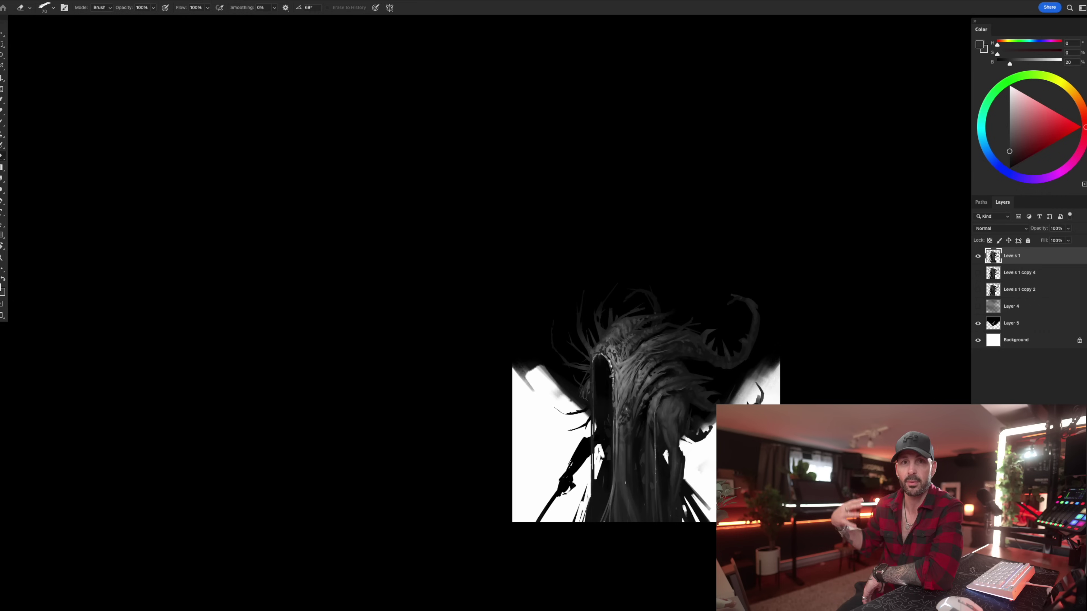
left_click_drag(604, 443, 601, 494)
key("b")
left_click(611, 448, "alt")
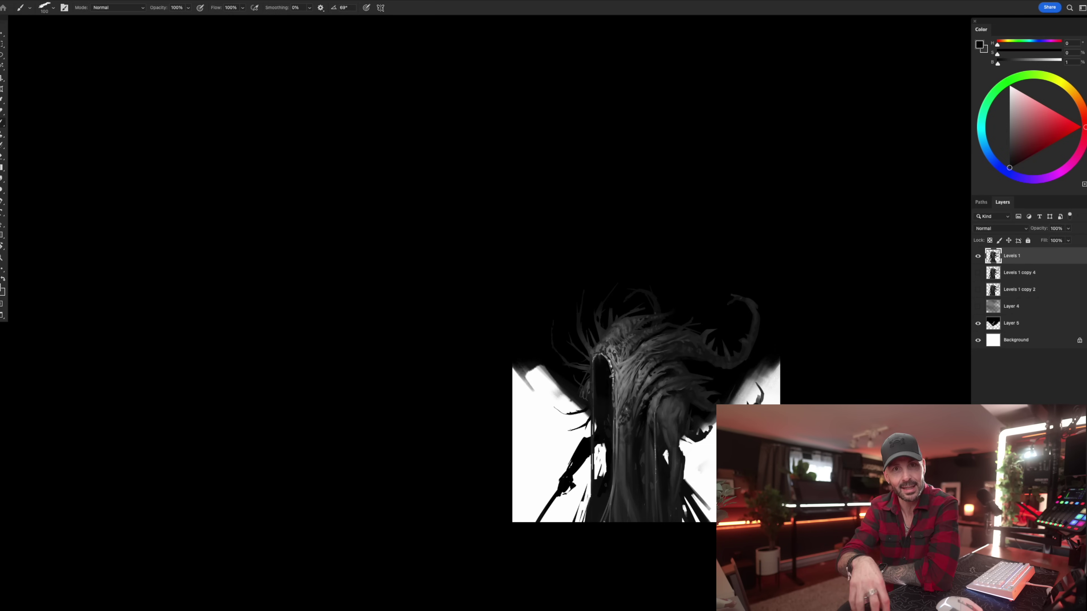
left_click(605, 490, "alt")
key("e")
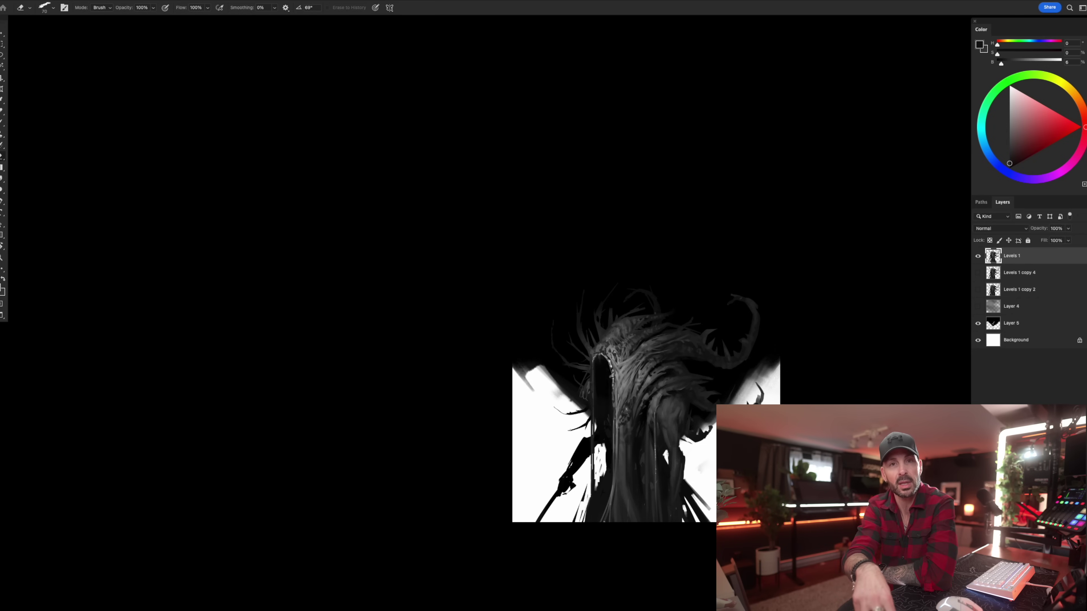
left_click_drag(586, 487, 575, 521)
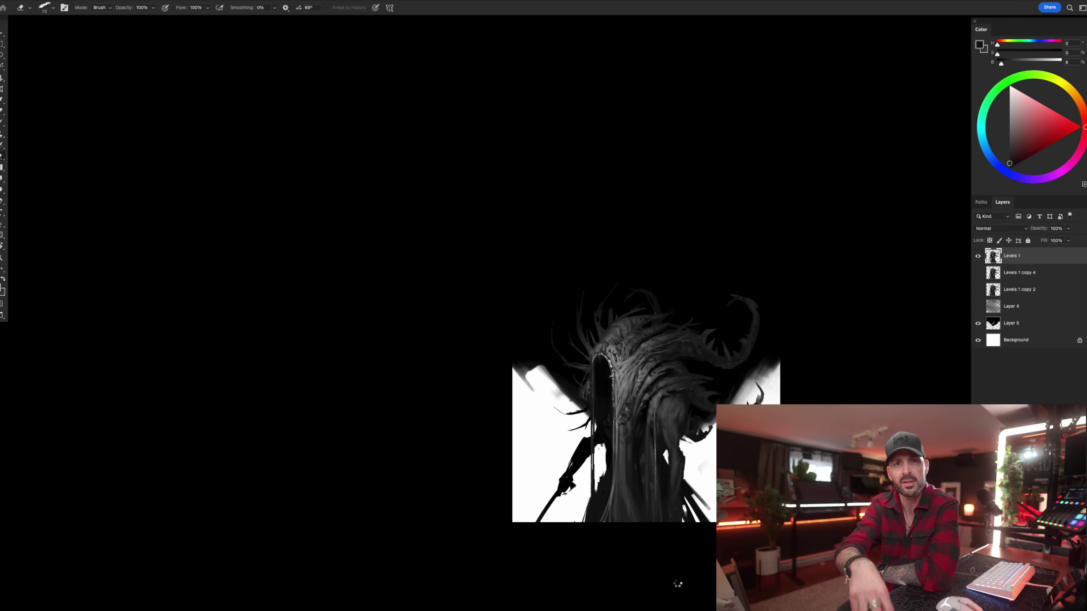
Flip the canvas horizontally and touch up the robe below the far-arm opening with sampled near-black tones.
key("super+shift+h")
key("b")
left_click(709, 495, "alt")
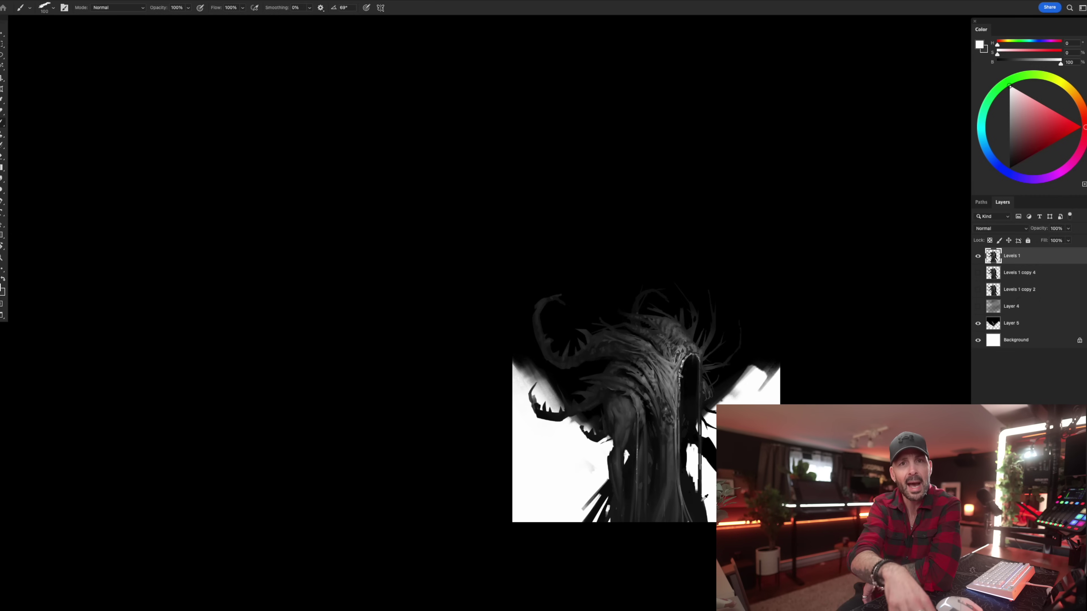
key("x")
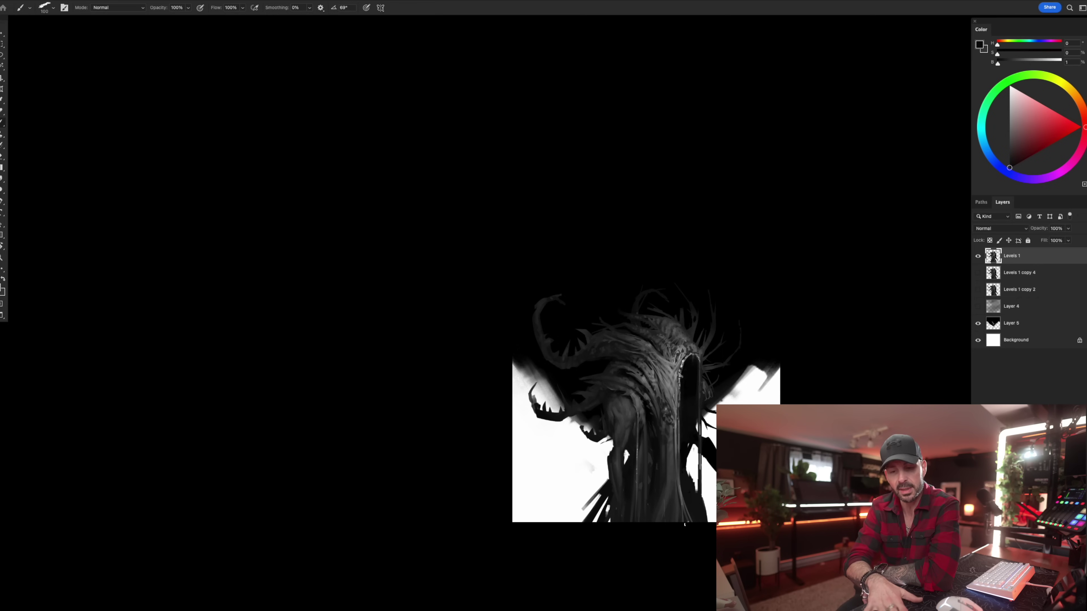
left_click(685, 473, "alt")
left_click_drag(691, 473, 697, 491)
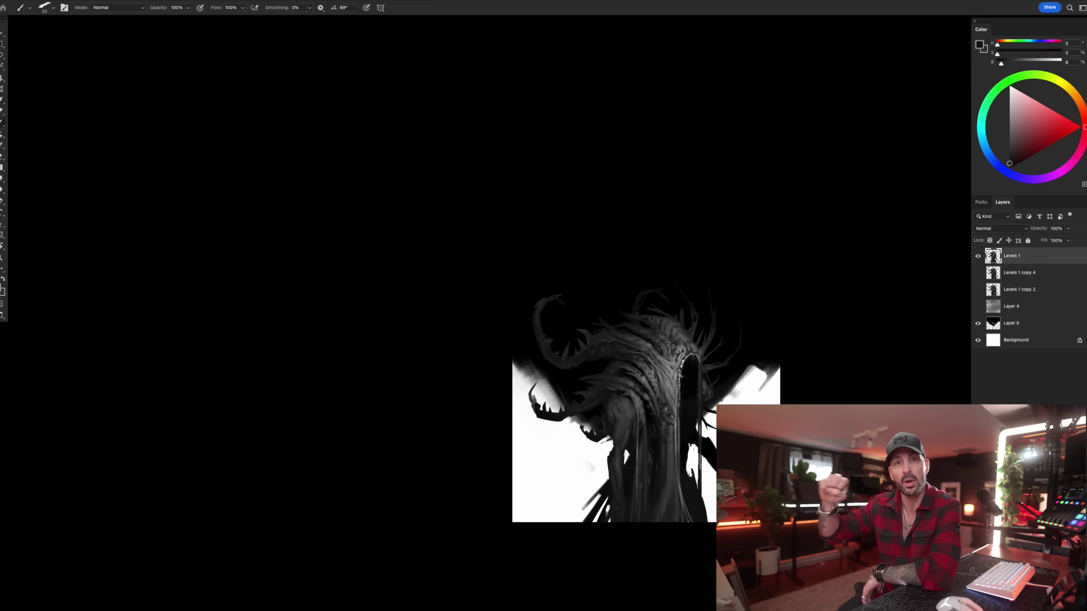
left_click(692, 513, "alt")
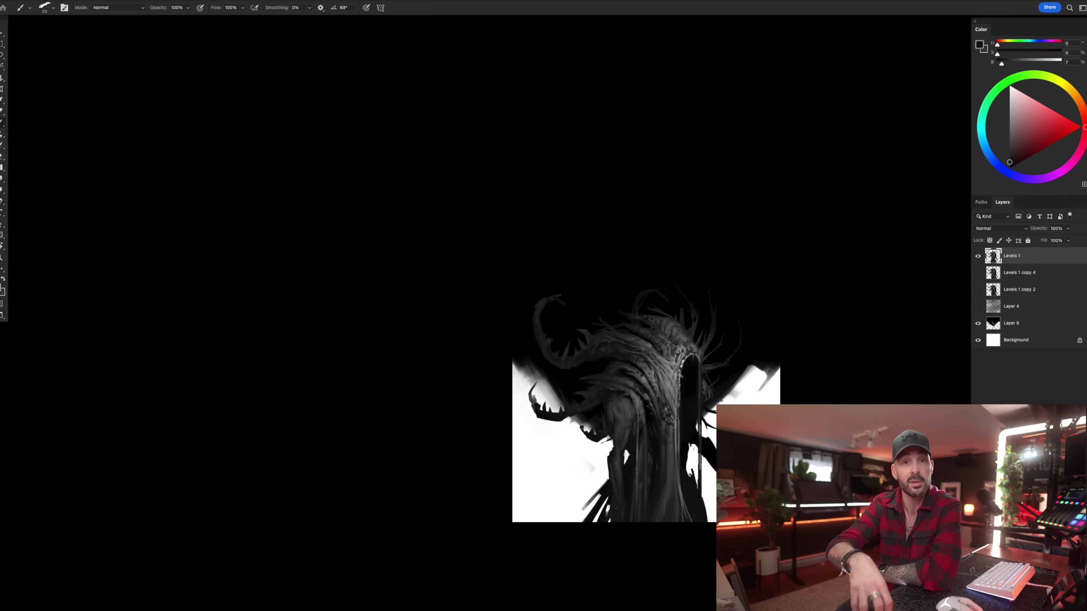
left_click(683, 499, "alt")
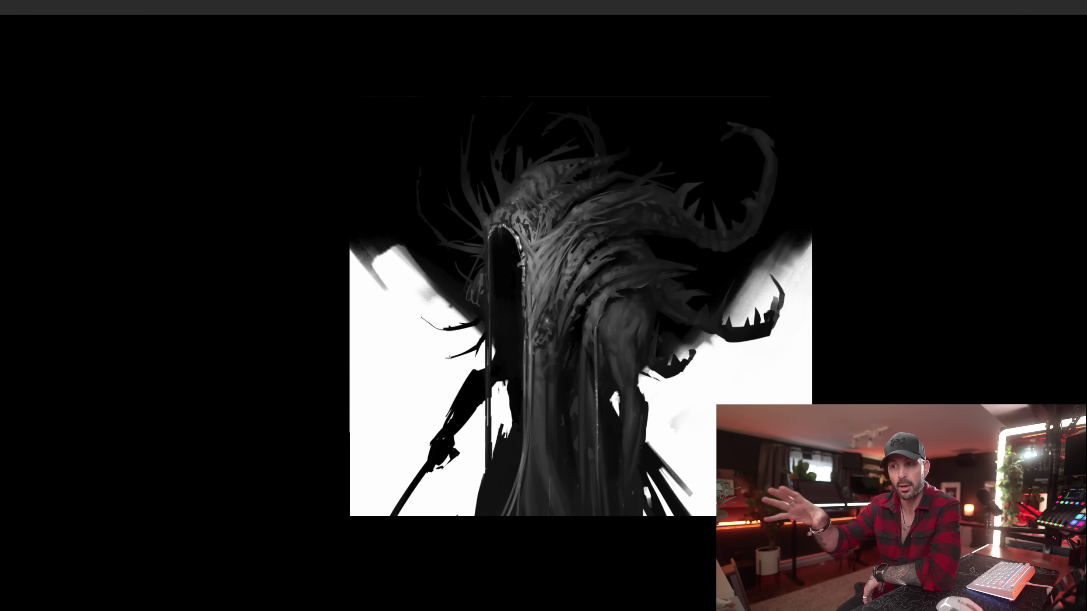
Show the panels again and soften the near arm's shading with greys sampled along its form on the Levels 1 copy layer.
key("Tab")
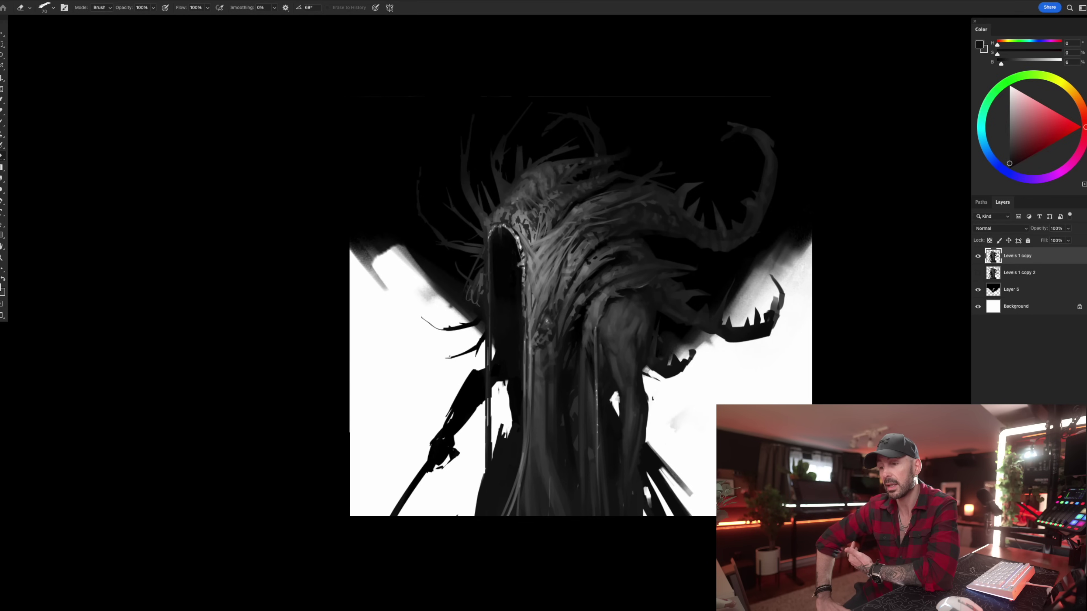
left_click(647, 398, "alt")
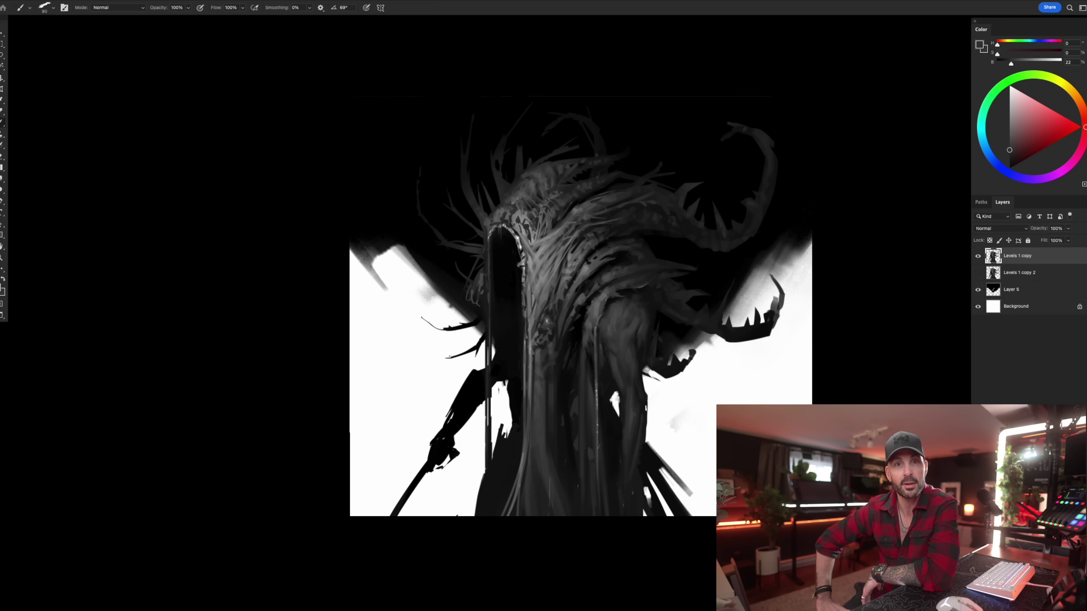
left_click(639, 397, "alt")
key("]")
key("]")
left_click(631, 381, "alt")
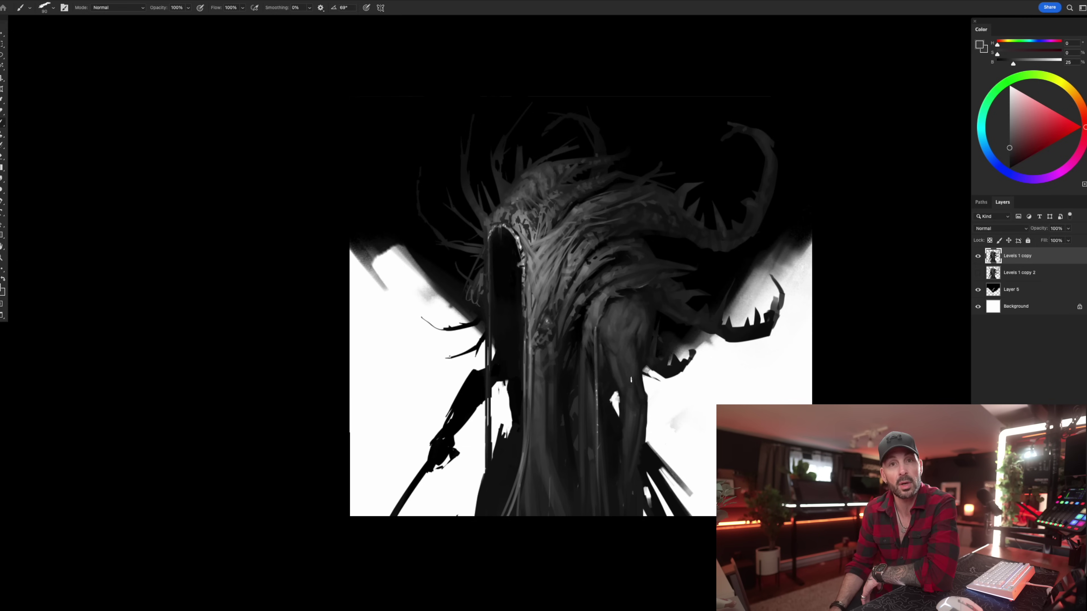
key("]")
left_click(604, 341, "alt")
left_click(619, 368, "alt")
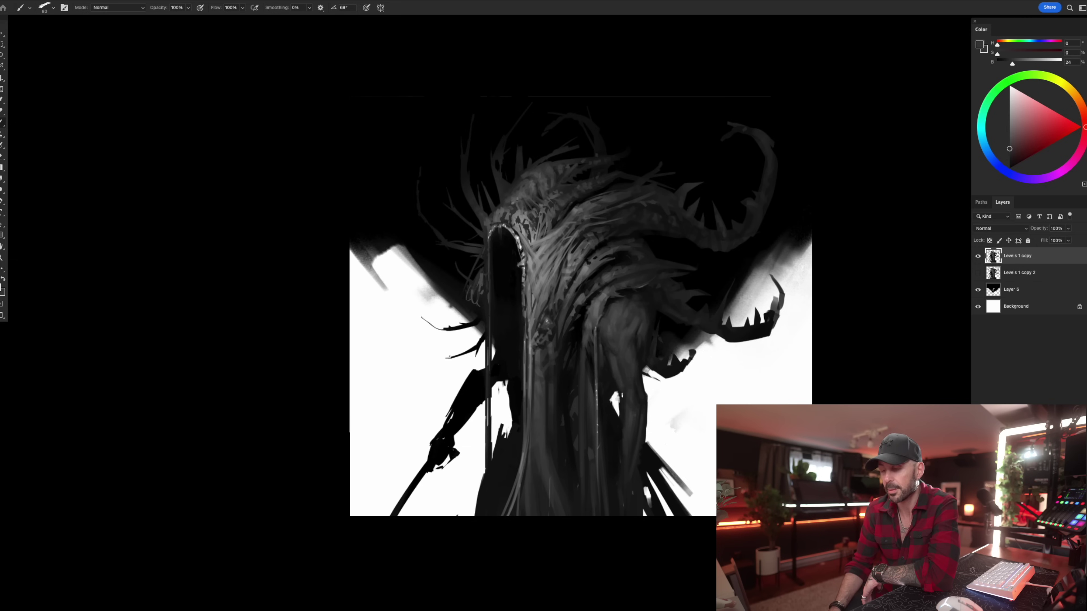
left_click(613, 358, "alt")
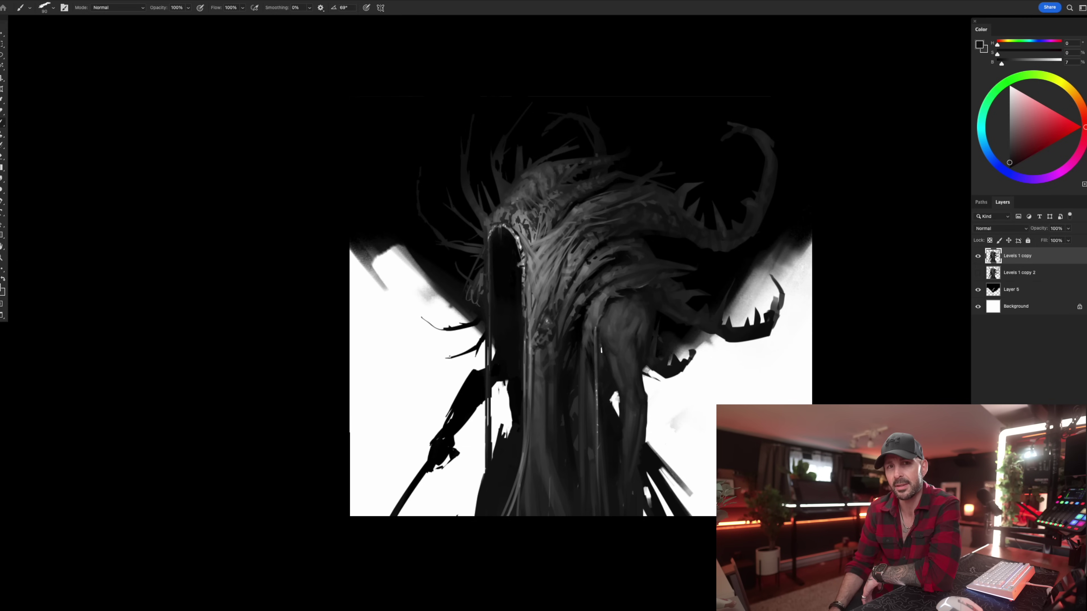
left_click(616, 372, "alt")
Extend the near-black strips below the near arm outward with a larger brush.
key("]")
key("]")
left_click(651, 455, "alt")
mouse_move(659, 455)
left_mouse_down()
mouse_move(715, 531)
mouse_move(647, 449)
mouse_move(710, 517)
left_mouse_up()
Erase along the outer edge of the far arm, sampling its black for repairs and enlarging the eraser.
key("e")
left_click_drag(488, 377, 458, 410)
key("b")
left_click(492, 384, "alt")
key("e")
key("bracketright")
key("bracketright")
key("bracketright")
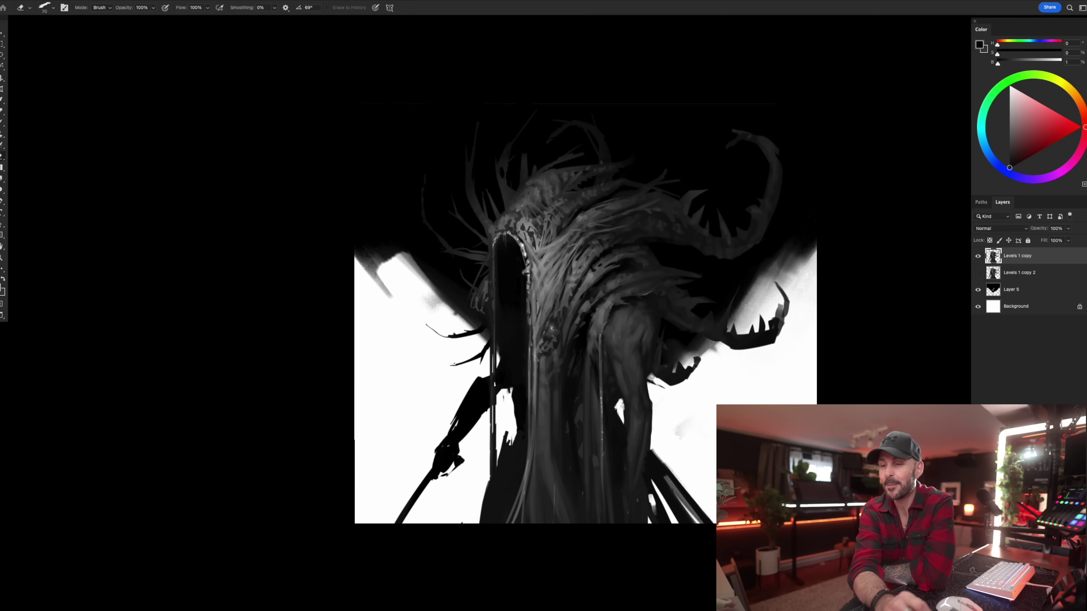
Slim the far arm into a smoother curve and paint a black handle and spike around its weapon hand.
left_click_drag(481, 376, 452, 424)
mouse_move(476, 387)
left_mouse_down()
mouse_move(439, 438)
mouse_move(435, 455)
mouse_move(462, 449)
mouse_move(461, 437)
mouse_move(442, 484)
mouse_move(464, 427)
mouse_move(446, 442)
mouse_move(448, 426)
mouse_move(438, 450)
mouse_move(459, 477)
mouse_move(451, 462)
mouse_move(477, 443)
left_mouse_up()
key("b")
left_click(458, 433, "alt")
key("e")
key("b")
key("e")
key("b")
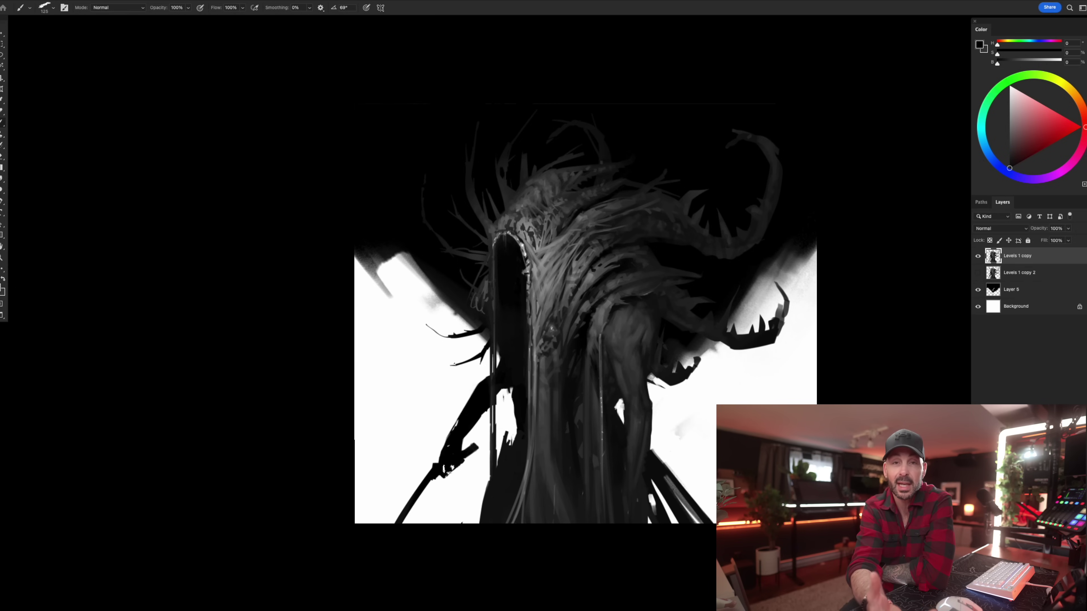
left_click(446, 459, "alt")
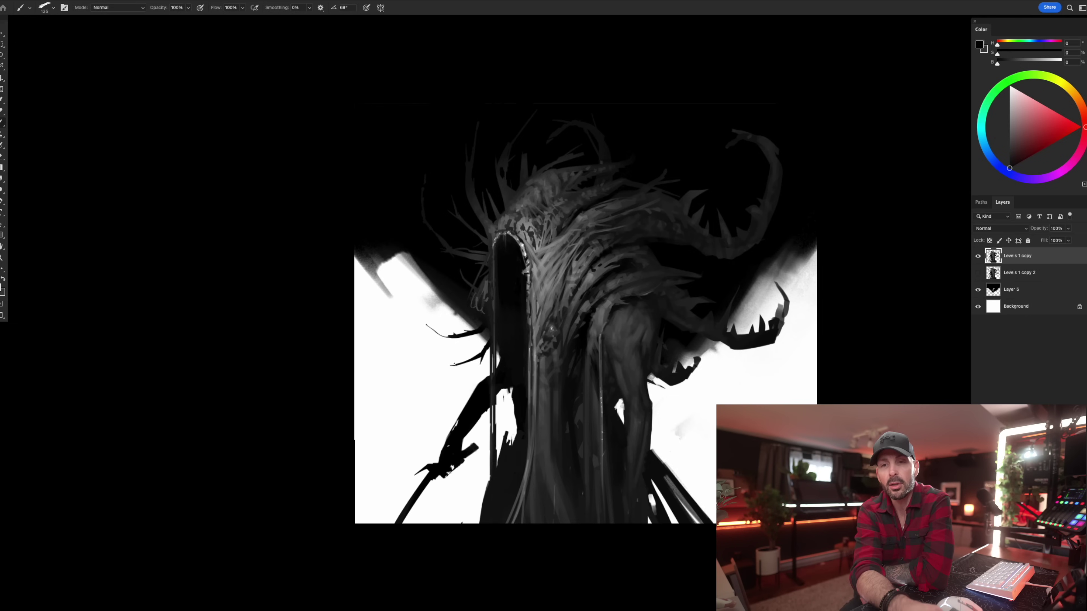
Flip the canvas horizontally and paint black along the inner edge of the opening between the robe and far arm.
key("ctrl+shift+h")
left_click(702, 451, "alt")
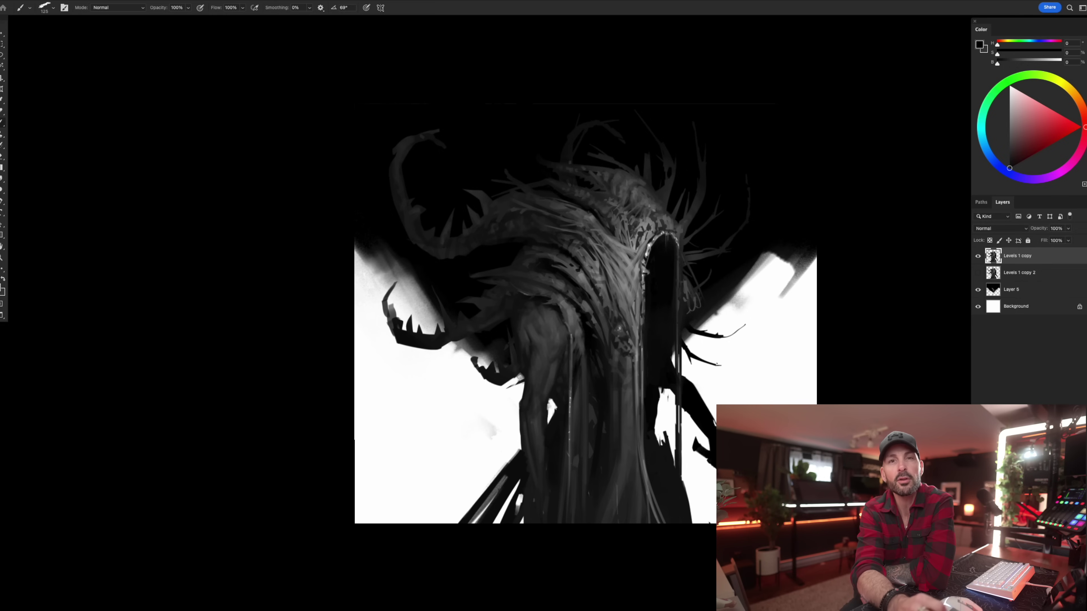
key("bracketright")
key("bracketleft")
key("bracketleft")
key("bracketleft")
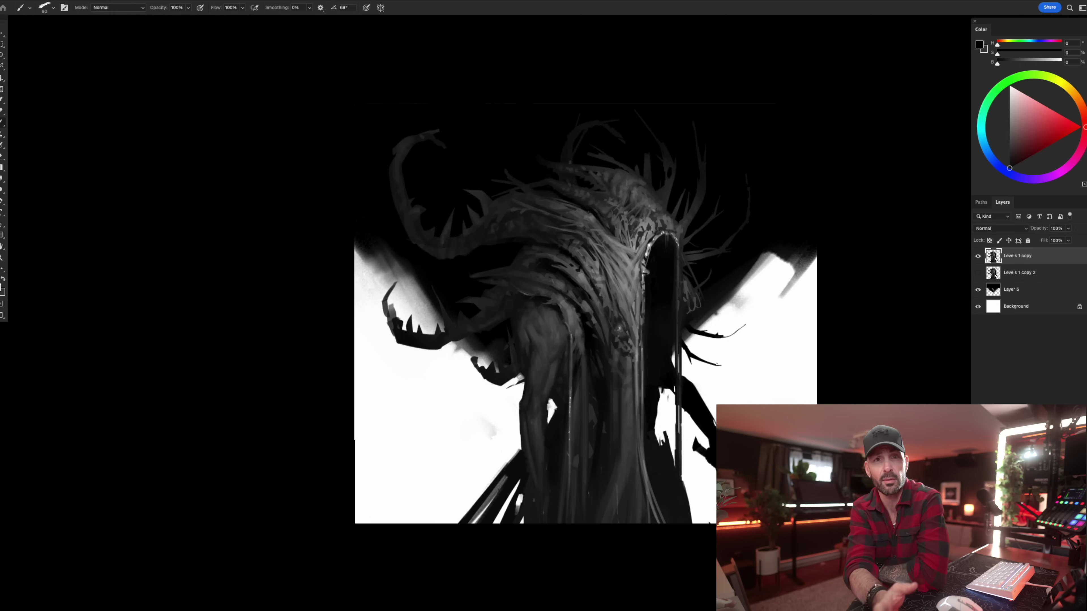
key("e")
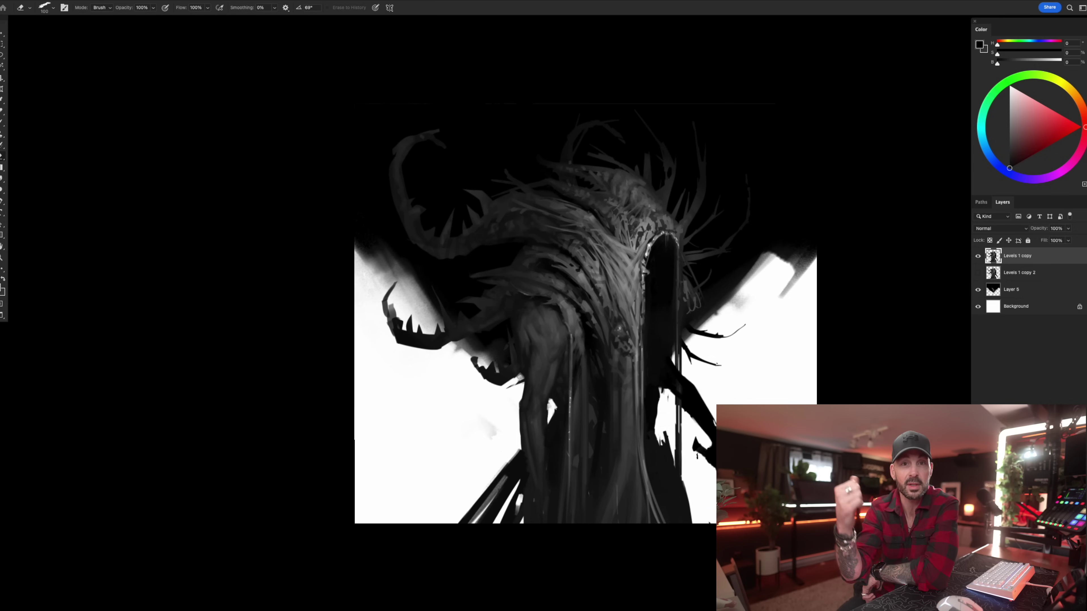
key("l")
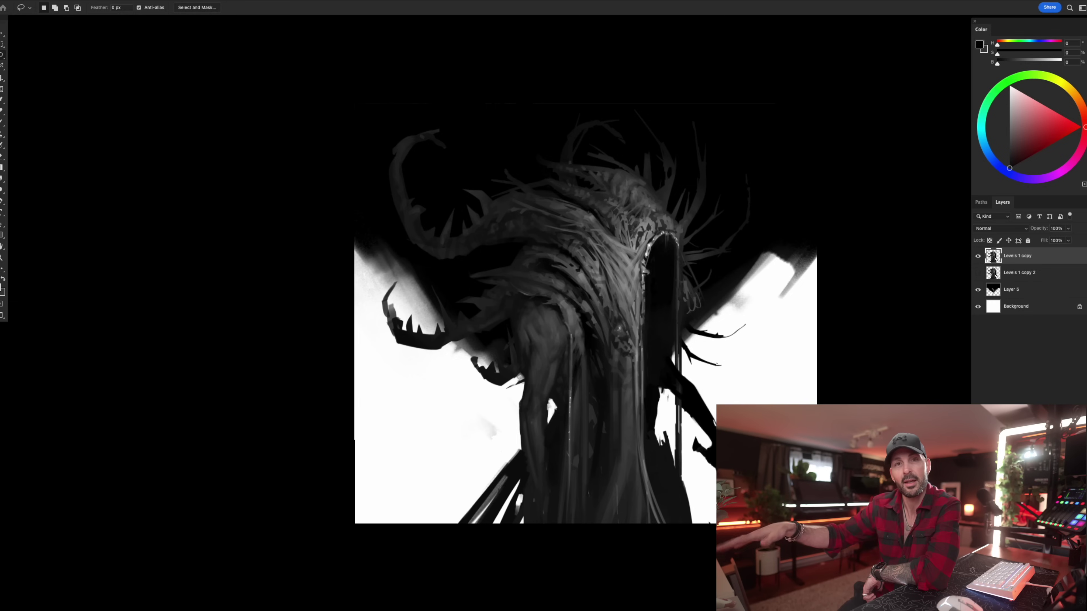
key("b")
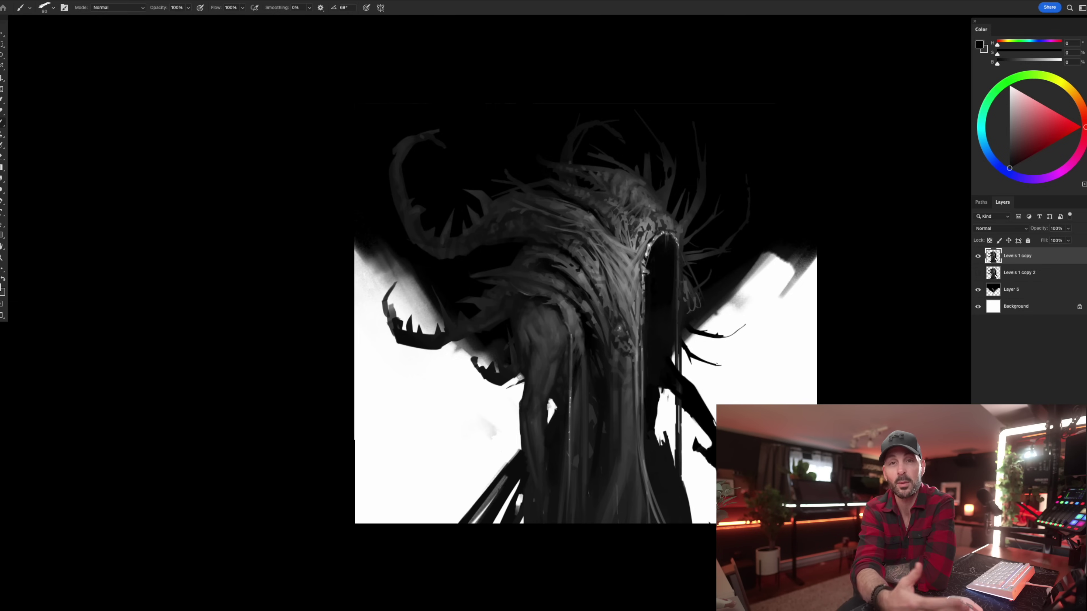
left_click_drag(665, 348, 679, 362)
key("super+z")
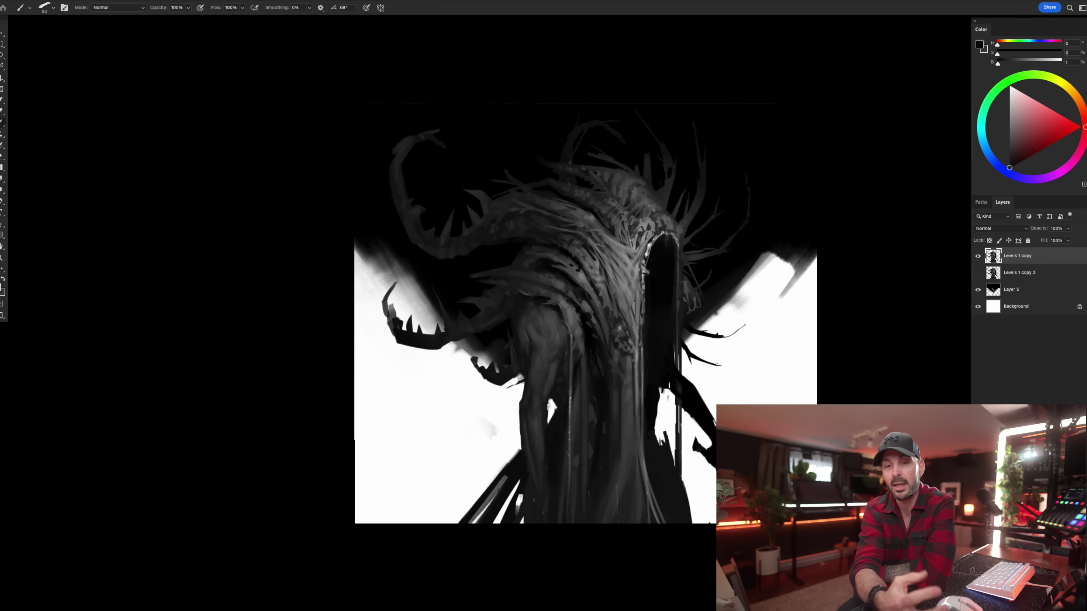
left_click_drag(656, 400, 660, 466)
key("l")
mouse_move(683, 321)
left_mouse_down()
mouse_move(678, 410)
mouse_move(682, 319)
left_mouse_up()
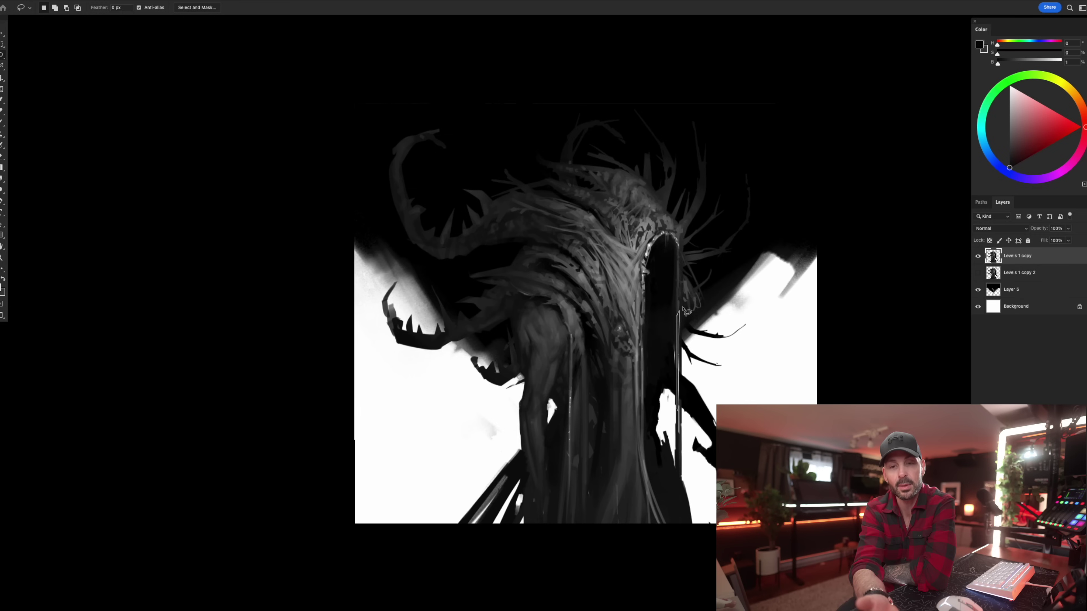
key("ctrl+g")
key("b")
left_click(679, 351)
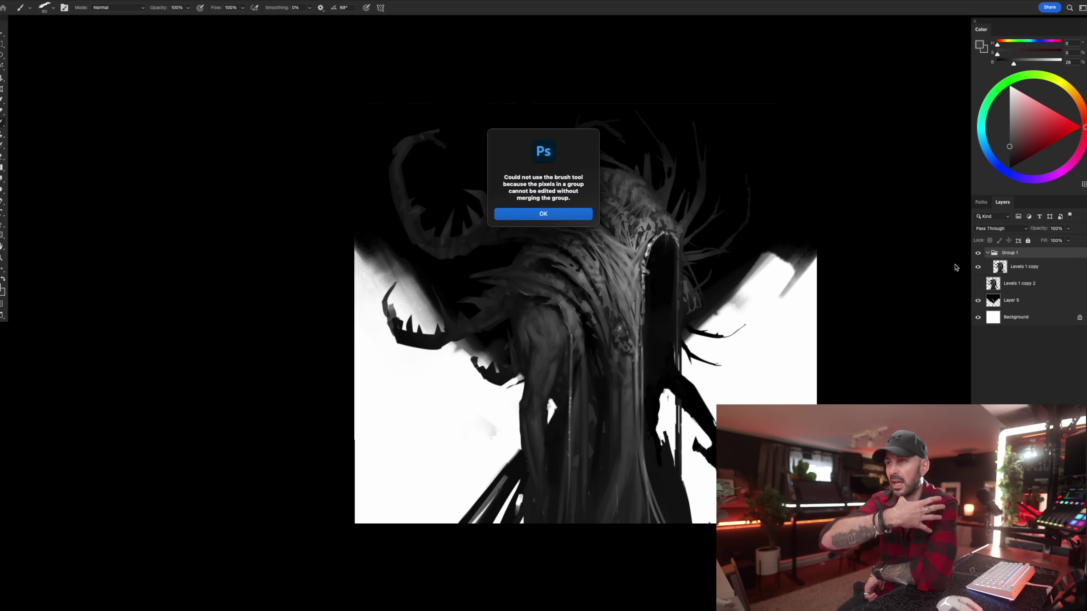
key("Return")
key("ctrl+shift+g")
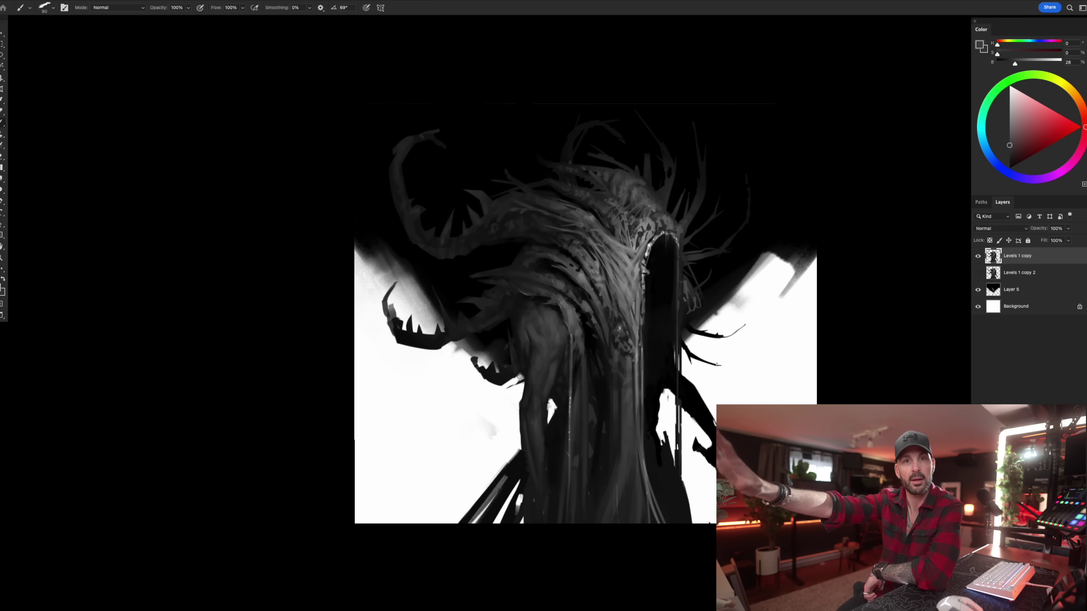
Lasso the light strand hanging along the hood's outer edge and darken its lower part with the brush.
key("l")
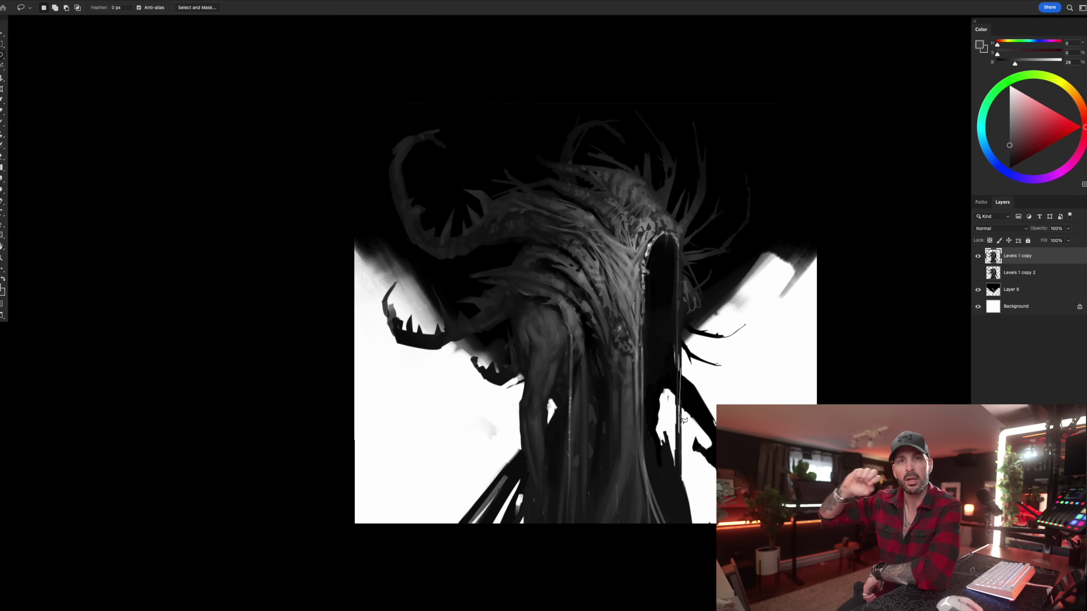
key("b")
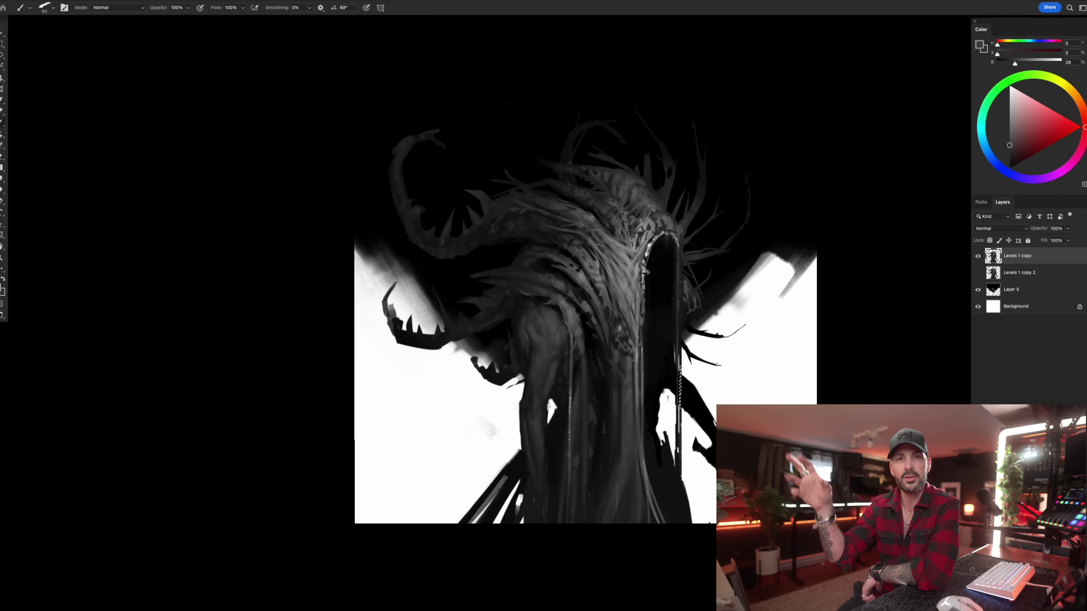
left_click_drag(671, 370, 694, 390)
left_click(711, 411, "alt")
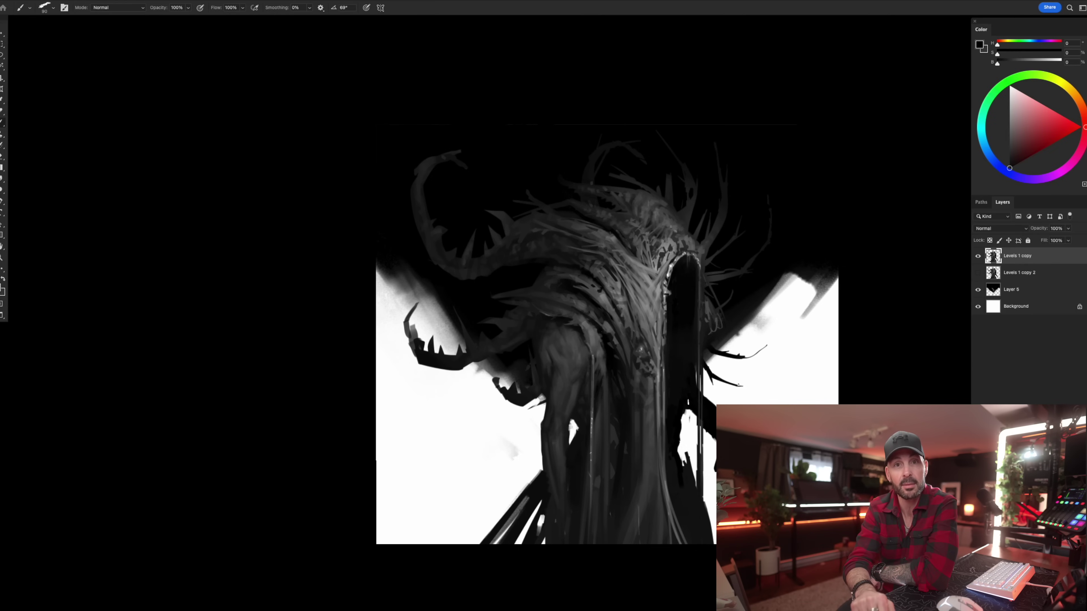
Touch up the hood's outer edge above the far arm with sampled near-black.
key("e")
key("b")
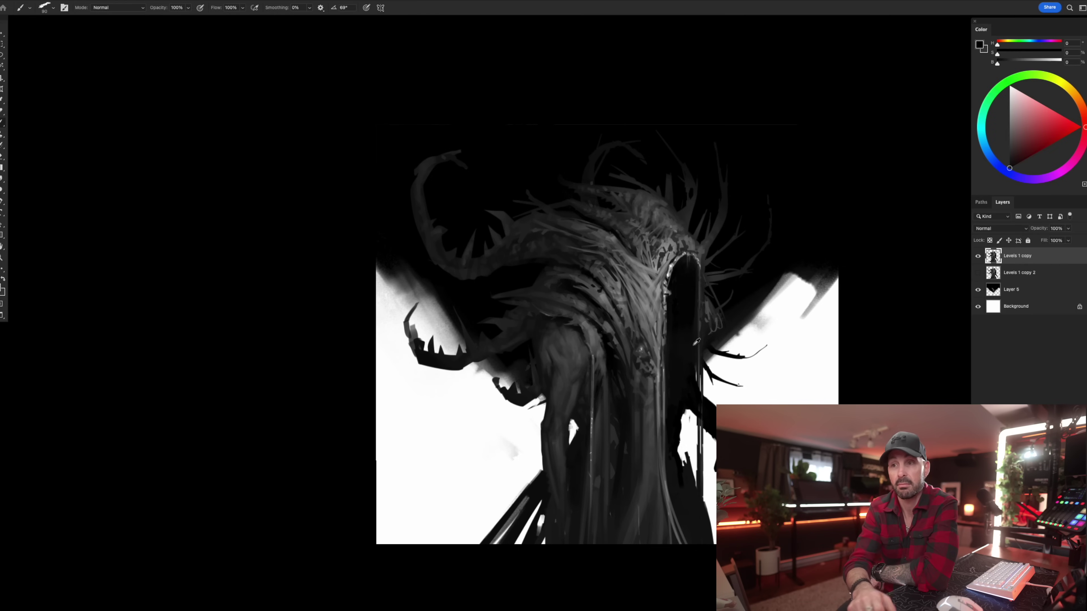
left_click(697, 343, "alt")
left_click_drag(709, 372, 705, 355)
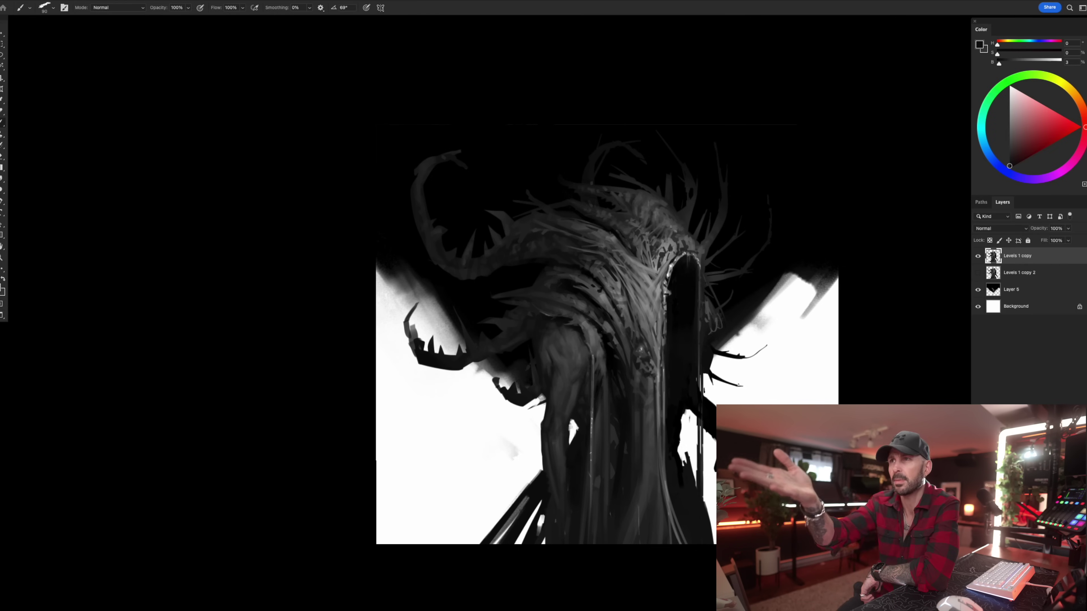
key("l")
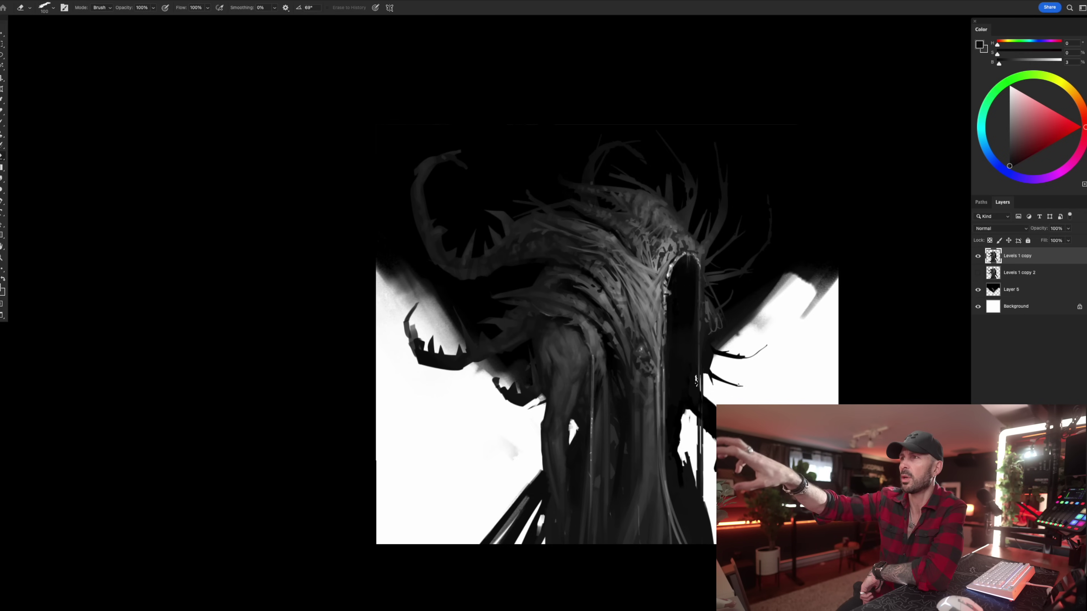
key("b")
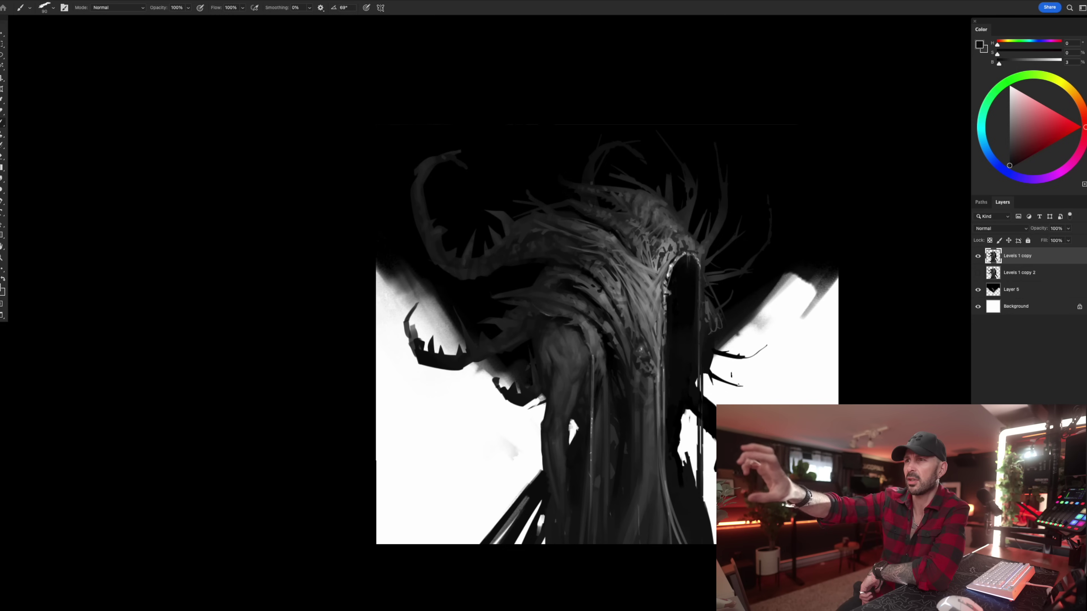
Switch to the SKETCH - Oil Brush Drawing brush and paint small near-black spikes along the near forearm's outer edge.
right_click(712, 349)
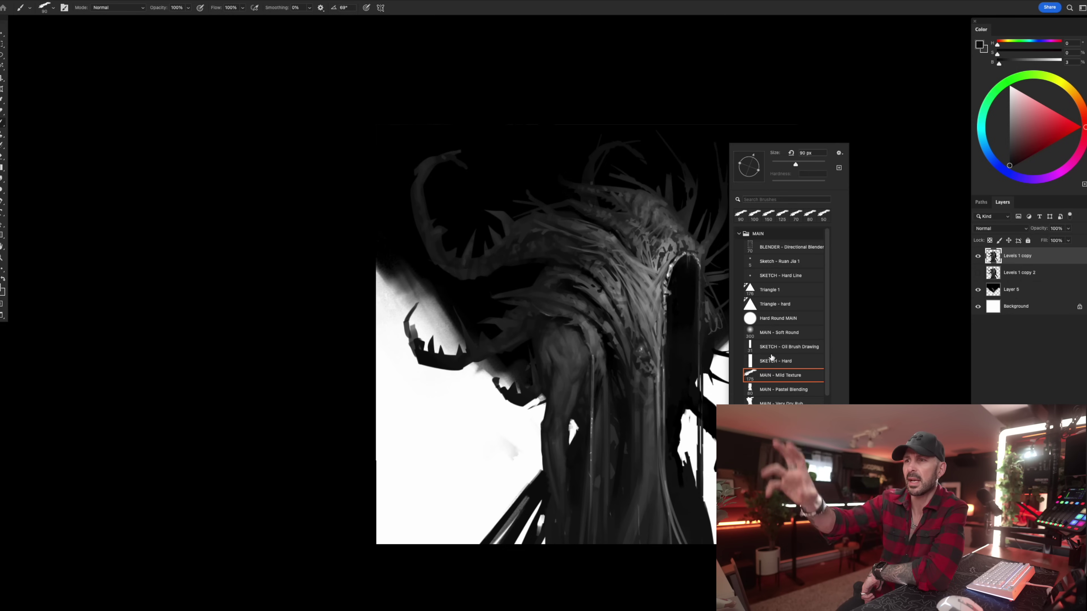
double_click(800, 345)
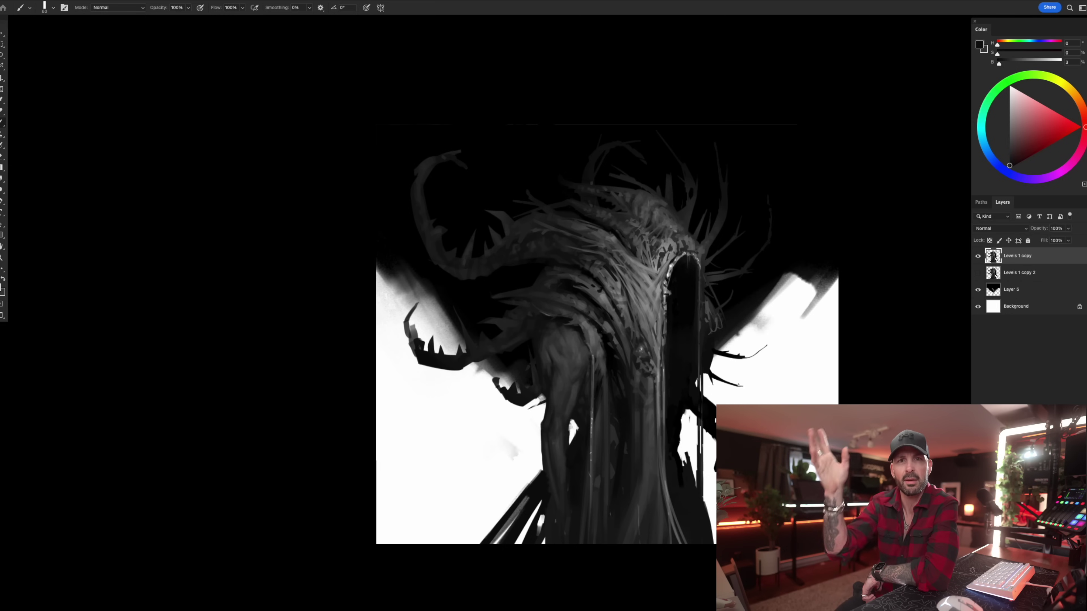
key("bracketright")
key("bracketright")
key("bracketright")
key("bracketright")
key("bracketright")
left_click(547, 393, "alt")
key("bracketleft")
left_click_drag(534, 411, 541, 425)
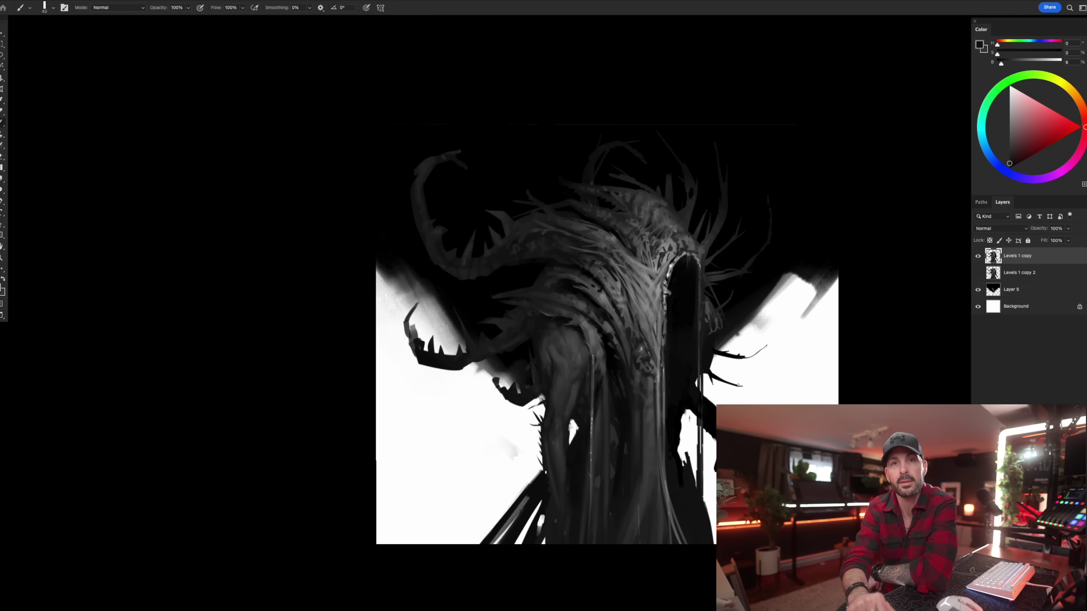
key("x")
key("bracketright")
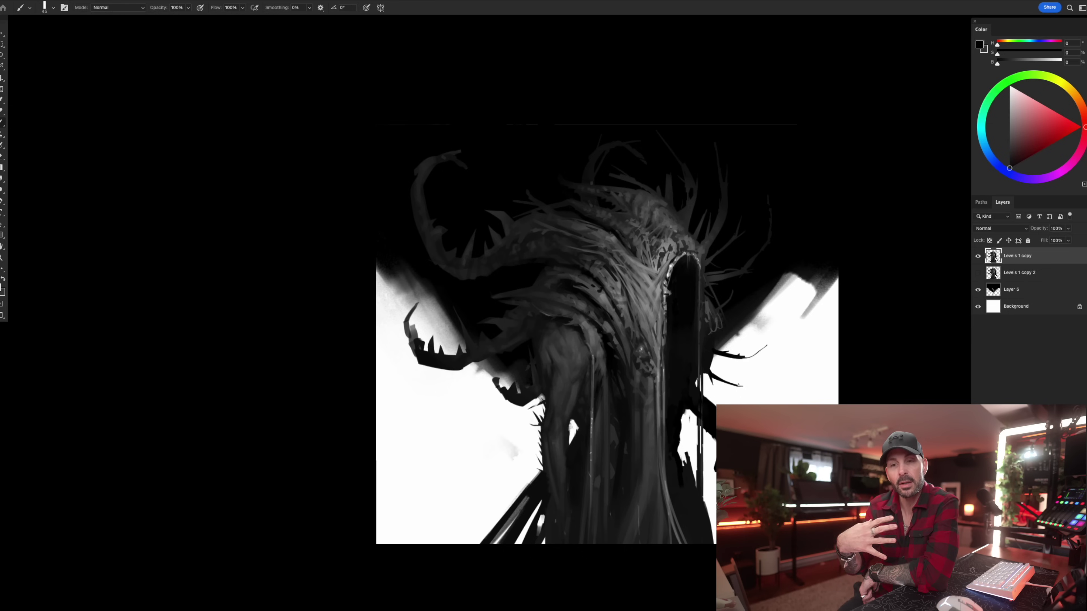
Switch to the MAIN - Mild Texture brush and paint sampled tones down the near forearm's inner edge.
key("e")
key("b")
left_click(569, 446, "alt")
right_click(567, 445)
double_click(611, 369)
key("[")
key("[")
key("[")
key("[")
key("[")
key("[")
left_click(566, 434, "alt")
left_click_drag(569, 509, 568, 461)
key("bracketright")
key("bracketright")
key("bracketright")
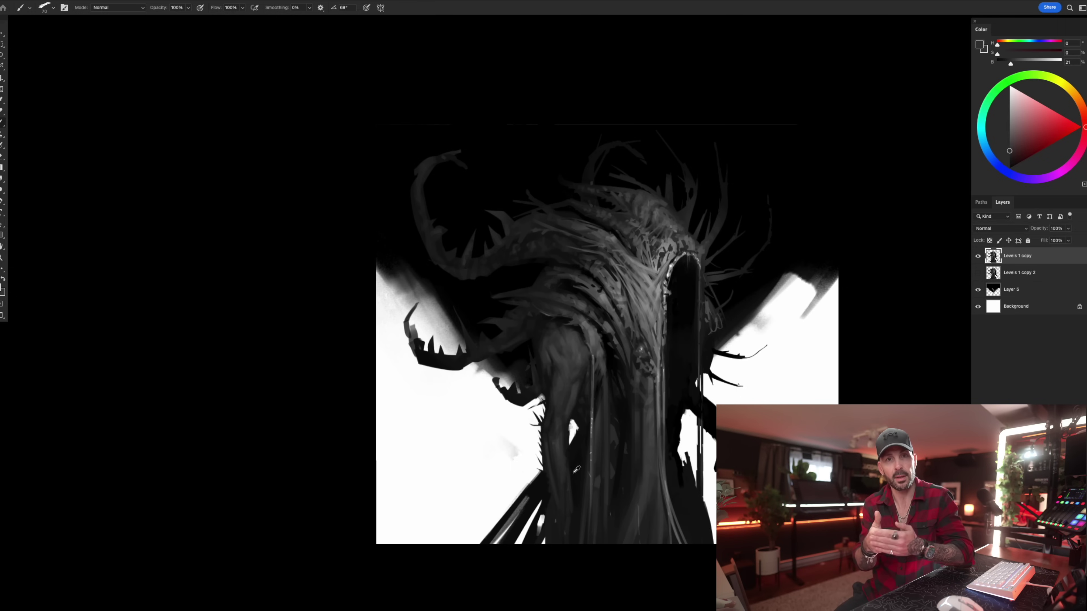
Model the near arm's lower forearm and wrist with sampled greys, varying the brush size.
left_click(563, 468, "alt")
key("bracketright")
left_click(560, 514, "alt")
left_click(564, 510, "alt")
key("bracketleft")
key("bracketleft")
key("bracketleft")
key("bracketleft")
key("bracketleft")
left_click(560, 518, "alt")
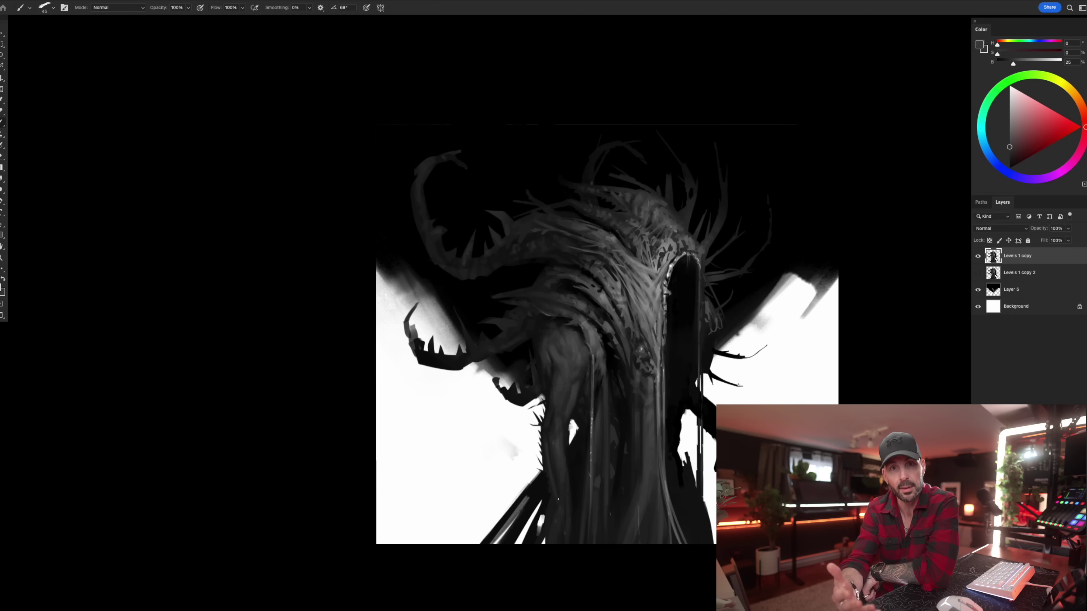
Shape the near arm's hand and fingers by alternating sampled near-black and grey tones.
key("bracketright")
key("bracketright")
left_click(555, 508, "alt")
key("bracketright")
key("bracketright")
left_click(554, 514, "alt")
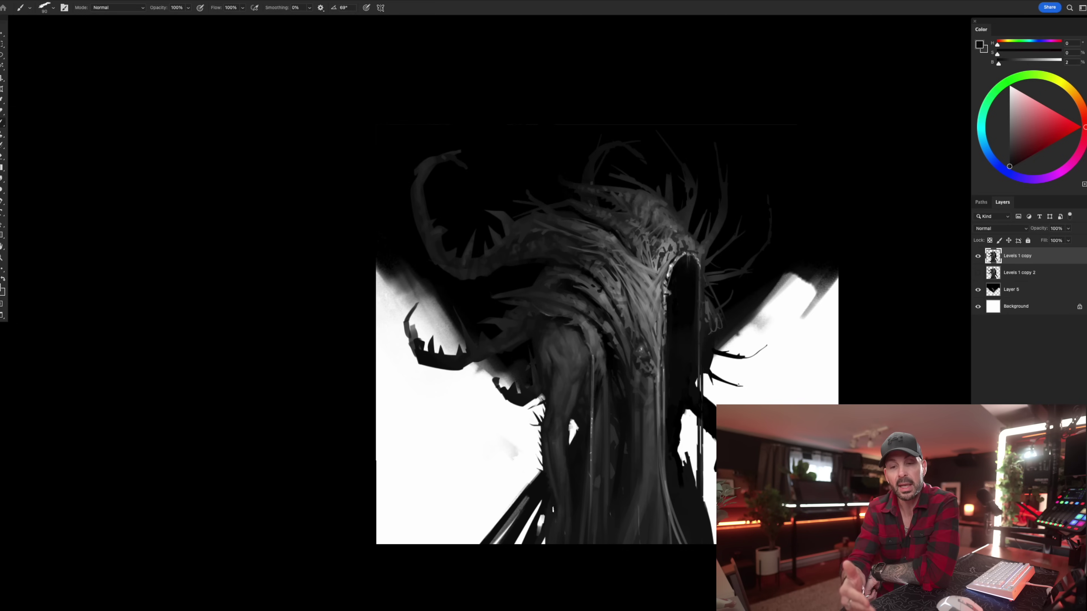
key("bracketleft")
left_click(571, 523, "alt")
left_click(571, 522, "alt")
key("bracketleft")
key("bracketleft")
key("bracketleft")
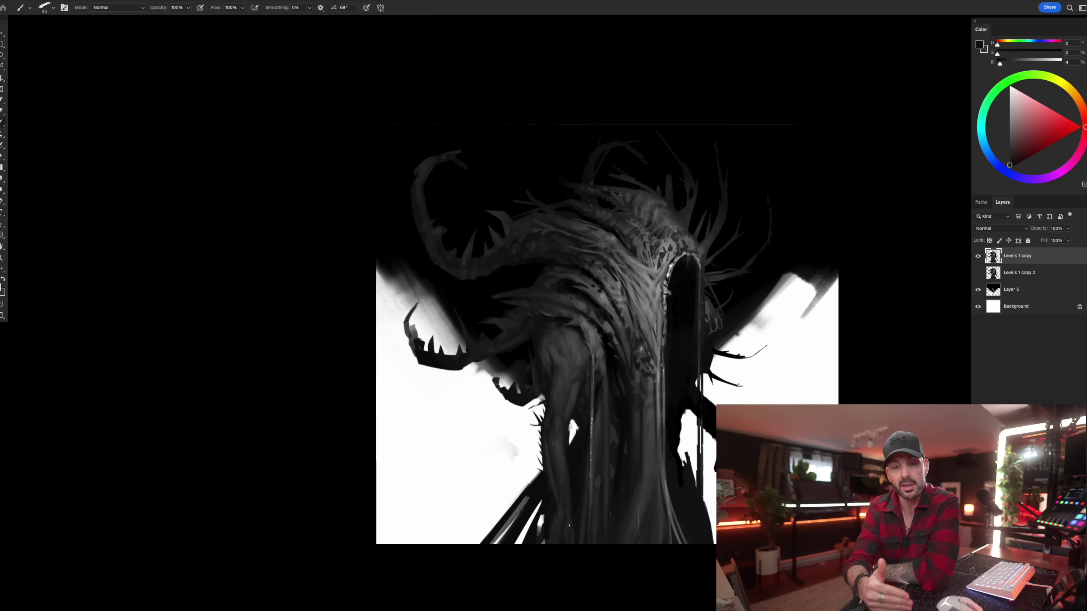
left_click(561, 516, "alt")
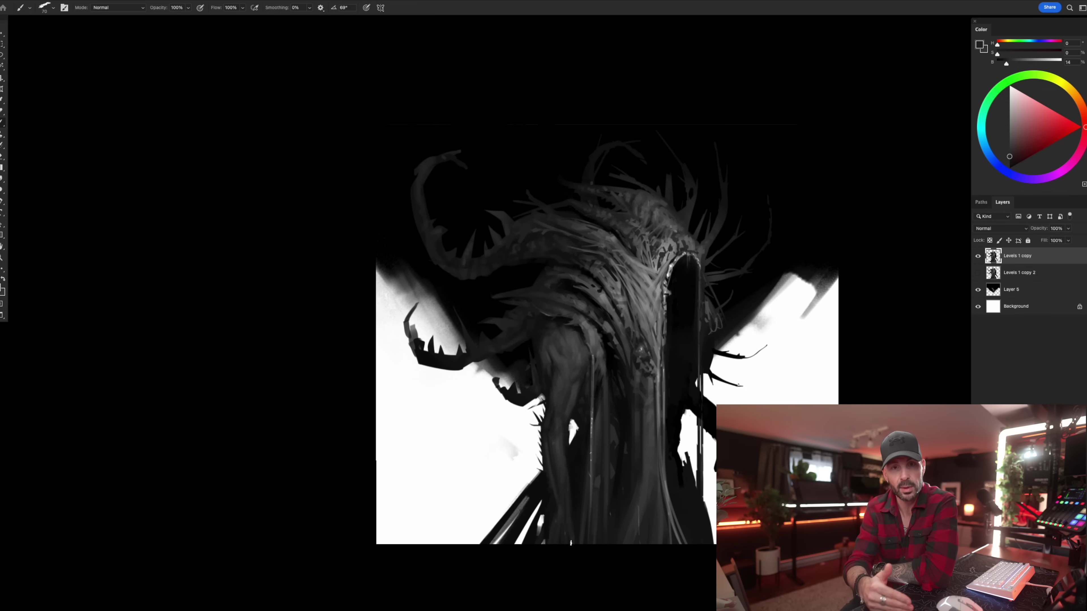
left_click(574, 523, "alt")
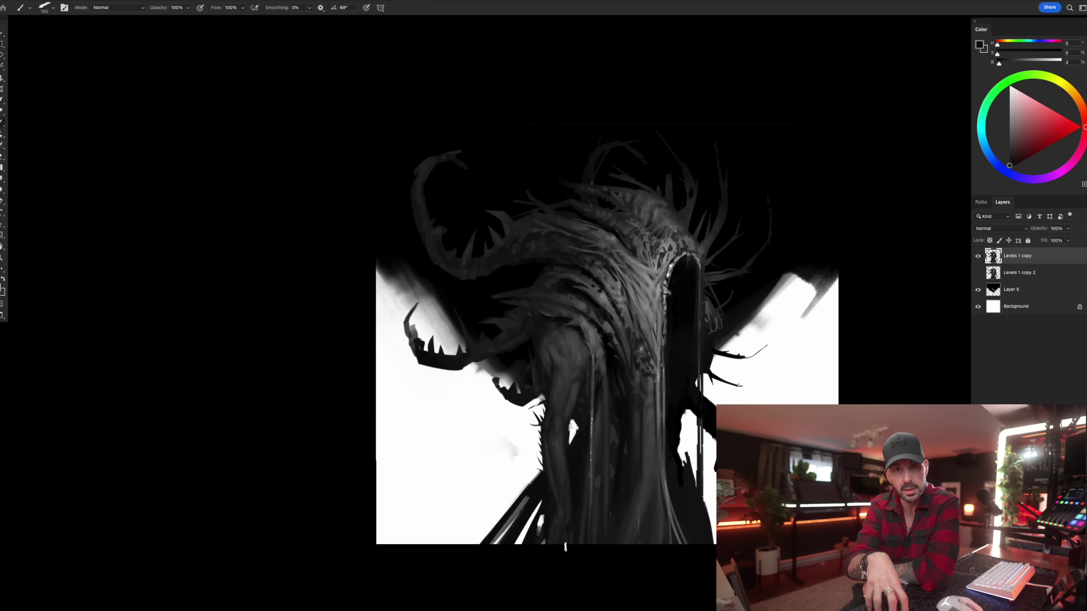
Paint a sampled dark tone across the near hand down to the canvas's lower edge.
key("bracketright")
key("bracketright")
key("bracketright")
left_click(566, 518, "alt")
mouse_move(565, 518)
left_mouse_down()
mouse_move(552, 506)
mouse_move(544, 556)
left_mouse_up()
key("bracketleft")
key("bracketleft")
key("bracketleft")
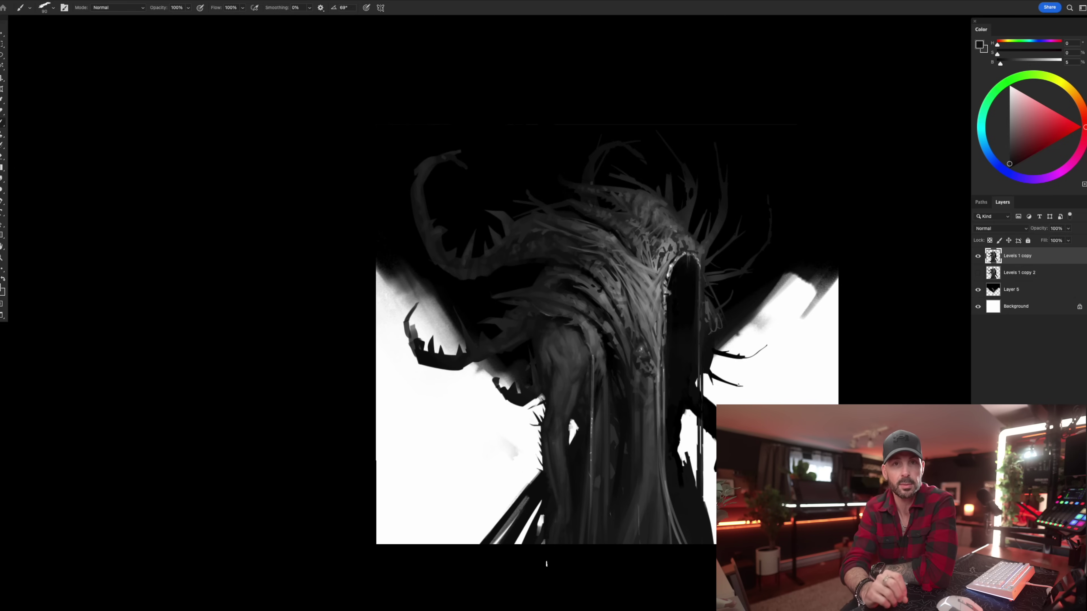
key("bracketleft")
Refine the near forearm's shading from elbow to wrist with tones sampled along the arm.
left_click(564, 437, "alt")
left_click(564, 491, "alt")
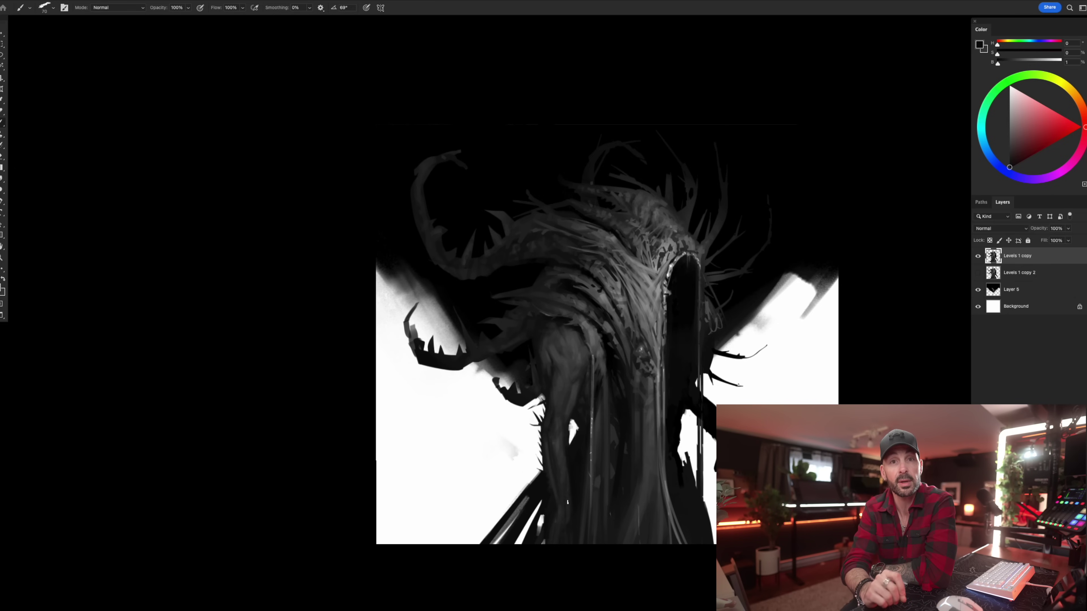
key("bracketleft")
key("bracketleft")
key("bracketleft")
left_click(551, 448, "alt")
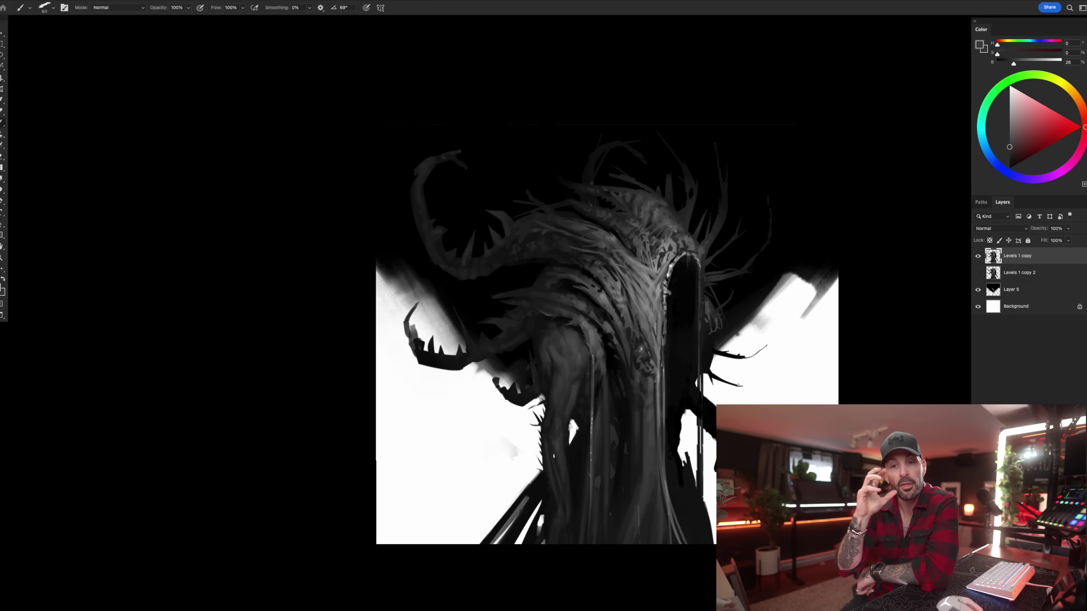
left_click(565, 496, "alt")
left_click(560, 438, "alt")
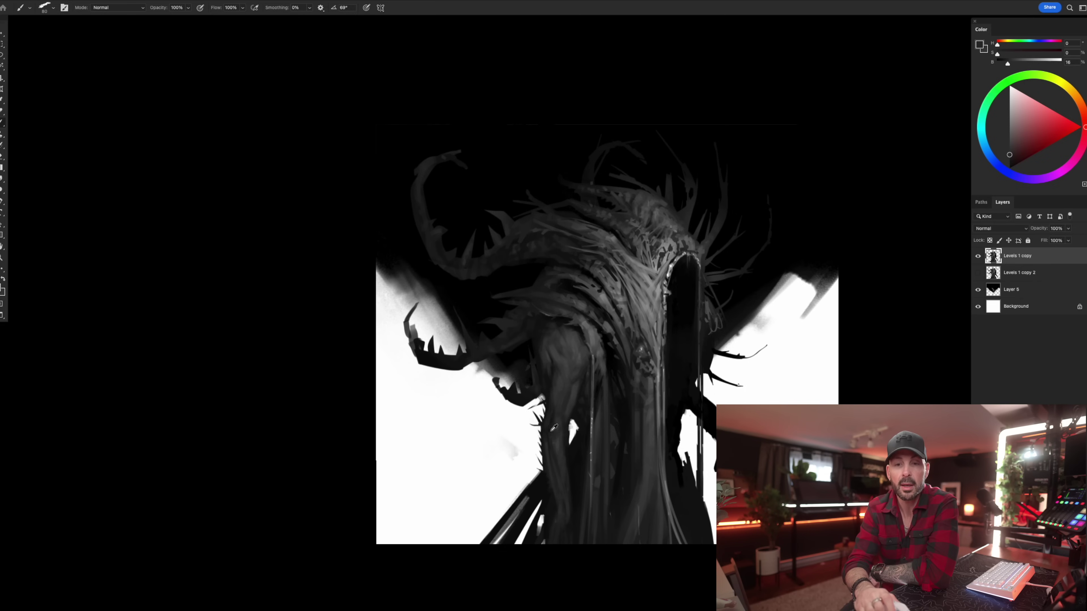
left_click(549, 387, "alt")
key("bracketright")
key("bracketright")
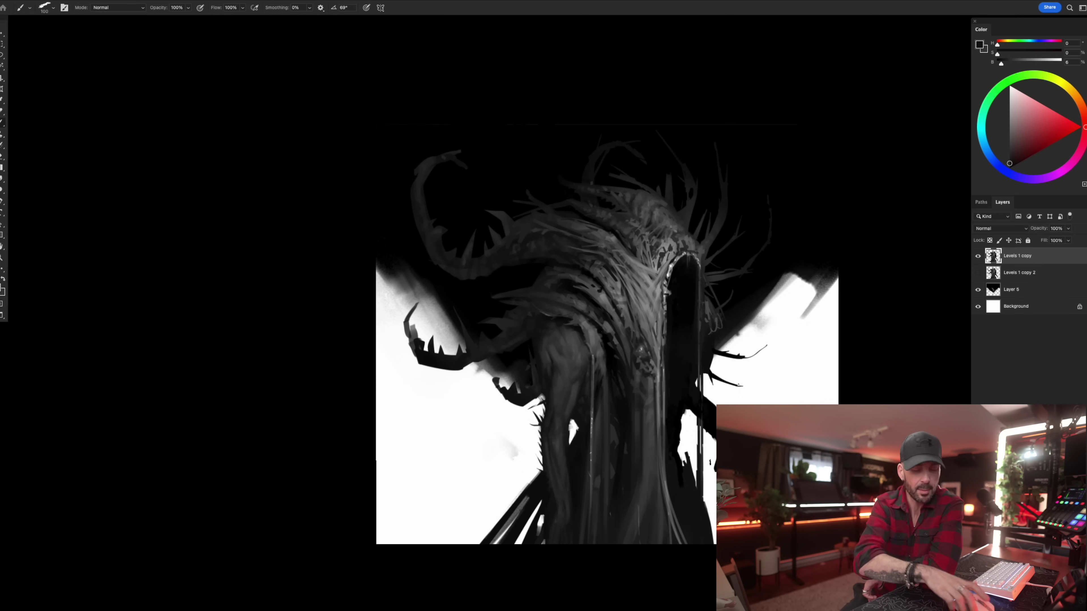
Switch to the SKETCH - Oil Brush Drawing brush and add near-black spikes to the twigs on the far shoulder.
right_click(714, 406)
double_click(787, 349)
left_click(704, 398, "alt")
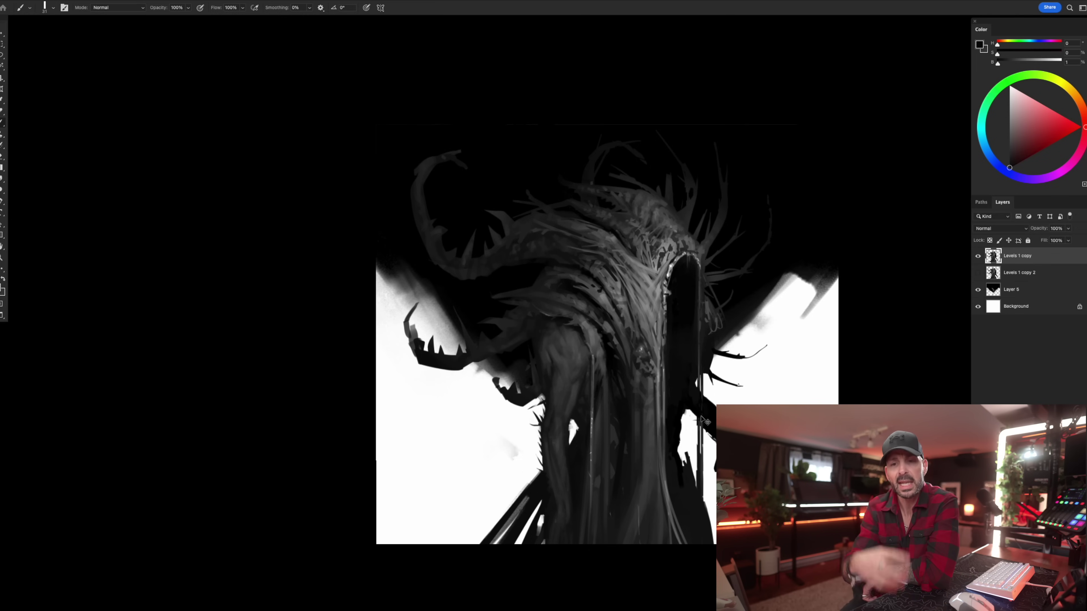
left_click(711, 348, "alt")
left_click(711, 348, "alt")
key("bracketleft")
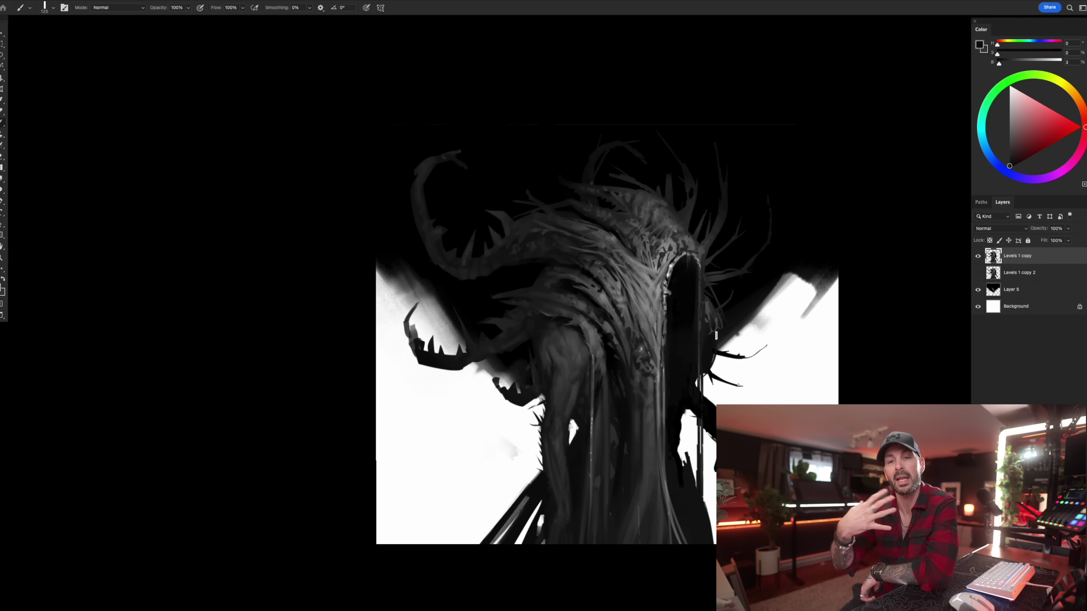
key("bracketleft")
key("bracketleft")
left_click_drag(741, 357, 756, 363)
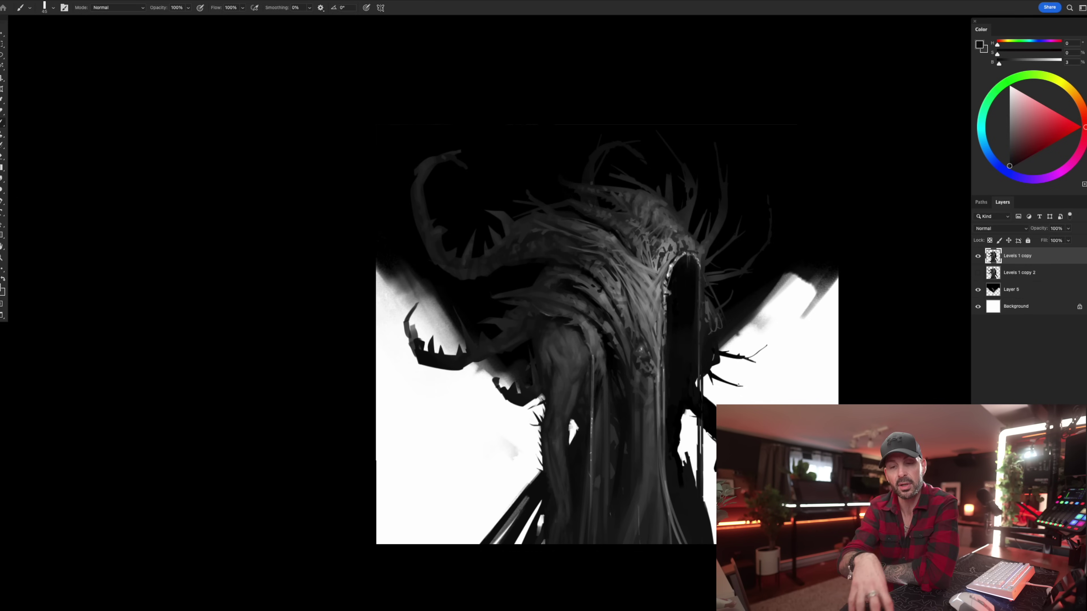
Sample greys from the hood's side branch and the large curled limb for detailing, enlarging the brush slightly.
left_click(725, 276, "alt")
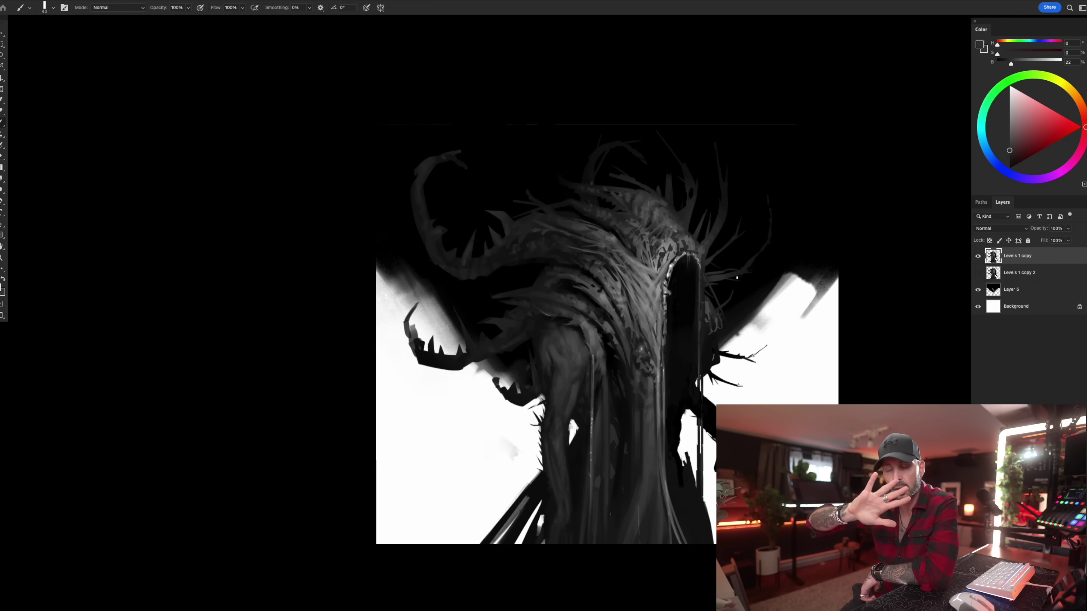
left_click(456, 271, "alt")
key("bracketright")
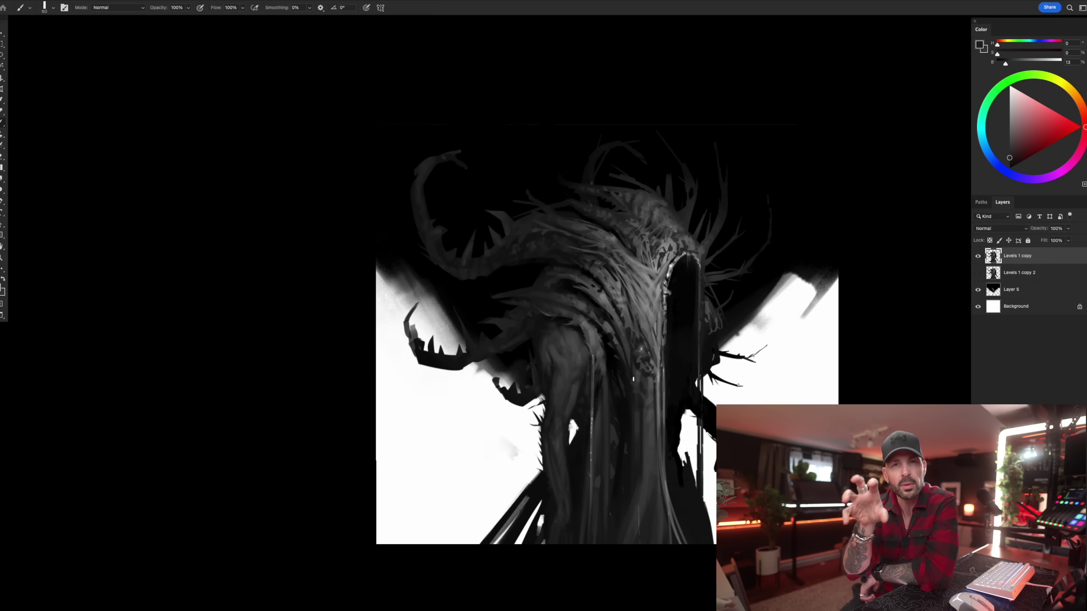
Flip the canvas horizontally, switch to a triangle brush and add a new layer above the creature.
key("F2")
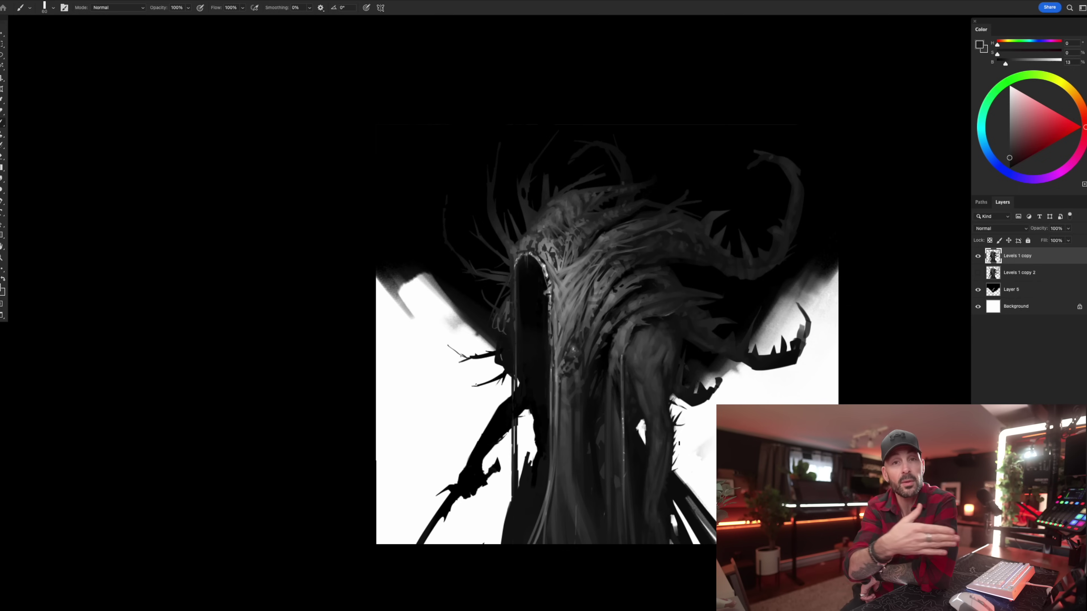
right_click(680, 442)
double_click(716, 304)
left_click(680, 342, "alt")
key("super+shift+alt+n")
left_click(670, 321, "alt")
Try painting a shape across the top of the near shoulder on the new layer with sampled tones.
mouse_move(638, 328)
left_mouse_down()
mouse_move(665, 333)
mouse_move(674, 352)
mouse_move(668, 334)
left_mouse_up()
key("e")
key("b")
left_click(652, 328, "alt")
right_click(652, 328)
double_click(733, 303)
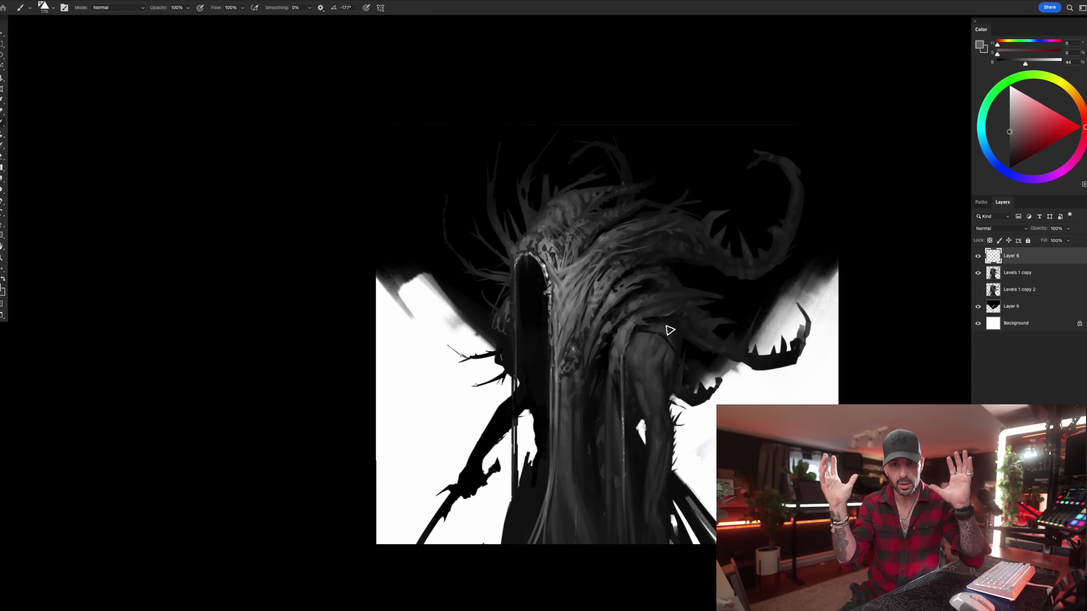
Set the eraser to the SKETCH - Oil Brush Drawing tip, then clear the trial strokes from the new layer.
key("e")
right_click(663, 340)
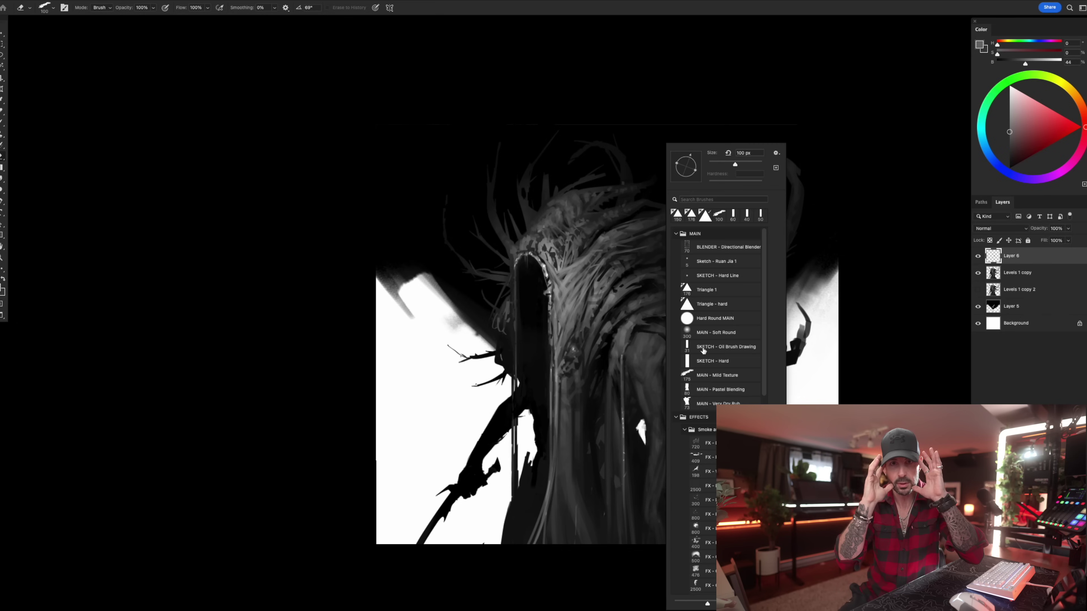
double_click(720, 349)
key("b")
key("super+a")
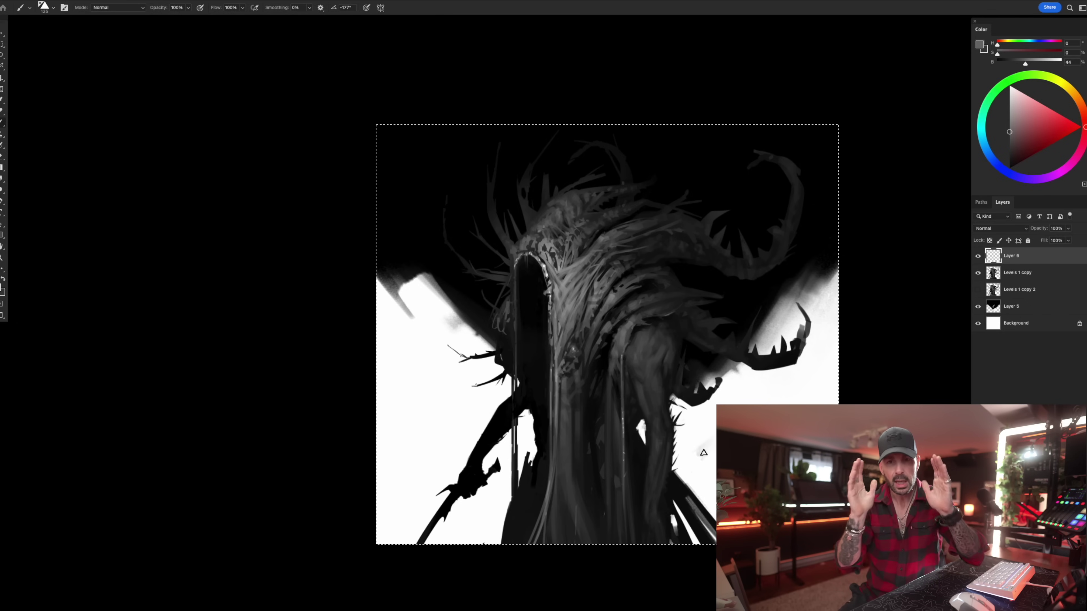
key("super+d")
Sample near-black beneath the cape and paint over the top of the near shoulder with a much smaller triangle brush.
left_click(661, 317, "alt")
key("bracketleft")
key("bracketleft")
key("bracketleft")
key("bracketleft")
key("bracketleft")
key("bracketleft")
key("bracketleft")
key("bracketleft")
key("bracketleft")
key("bracketleft")
key("bracketleft")
key("bracketleft")
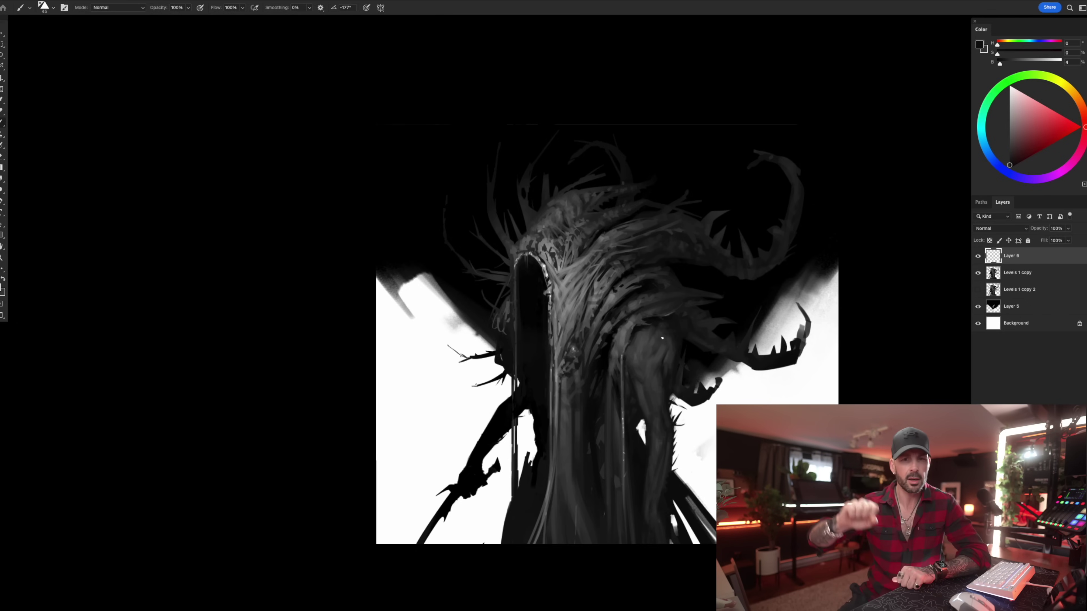
key("bracketright")
key("bracketright")
key("bracketright")
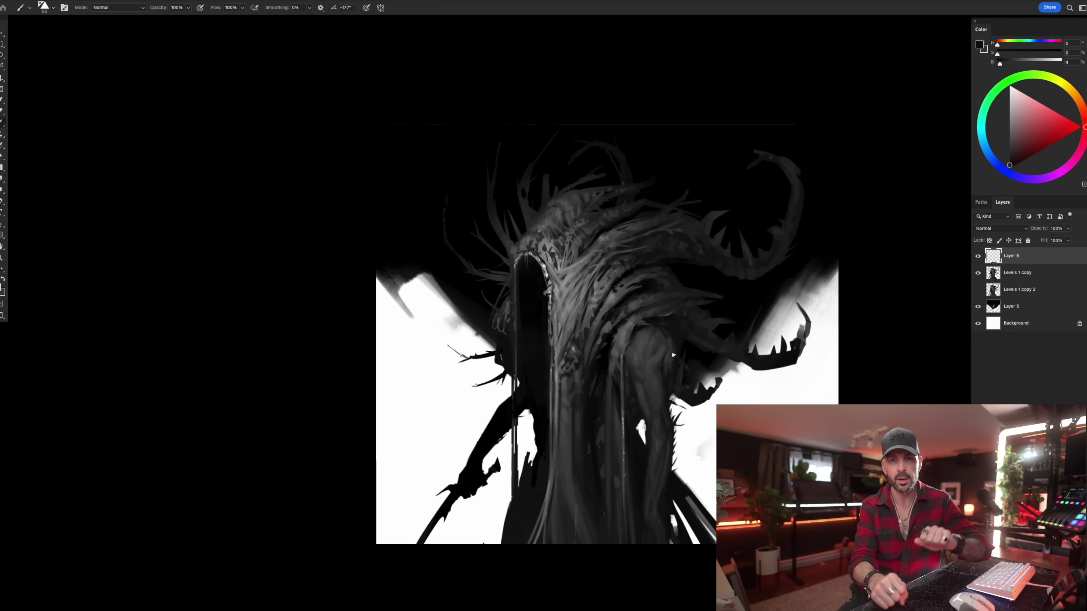
Sample near-black beside the cape and paint a dark crease across the near arm just above the elbow.
left_click(745, 305, "alt")
key("bracketleft")
key("bracketleft")
key("bracketright")
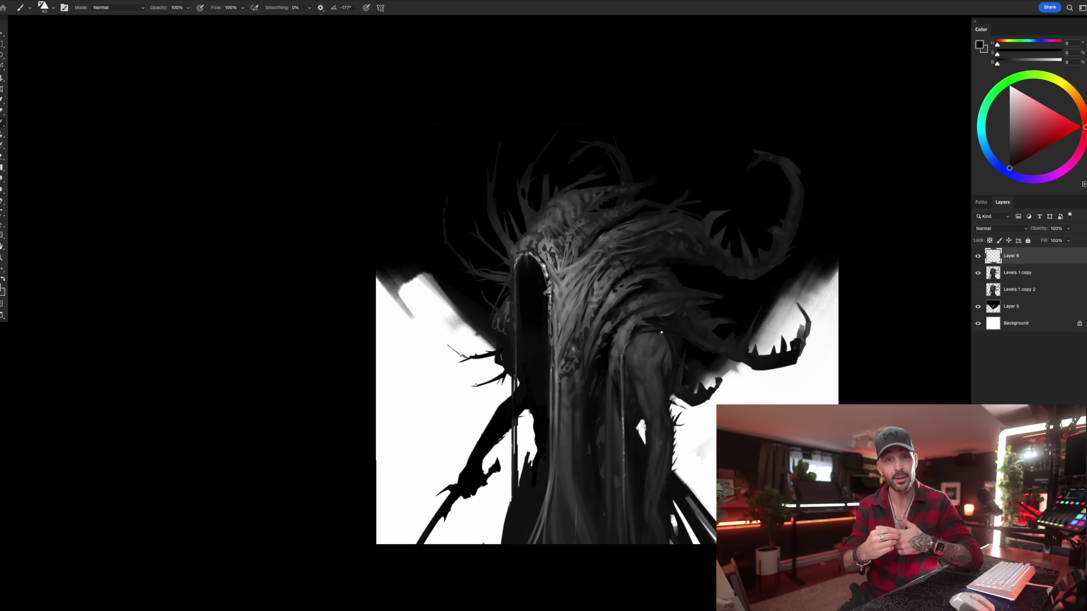
key("bracketleft")
key("bracketleft")
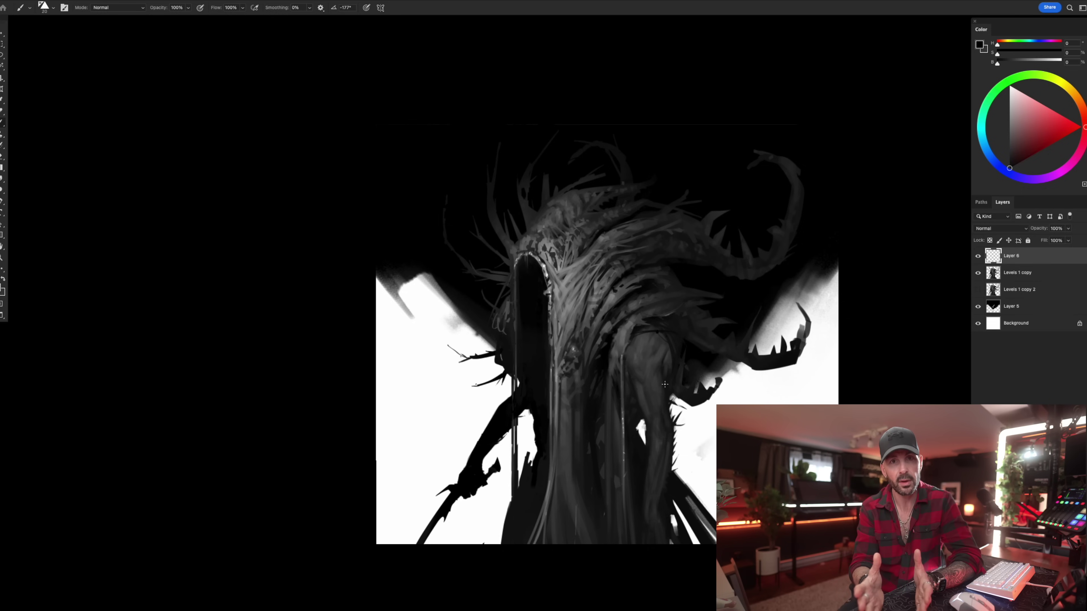
key("bracketright")
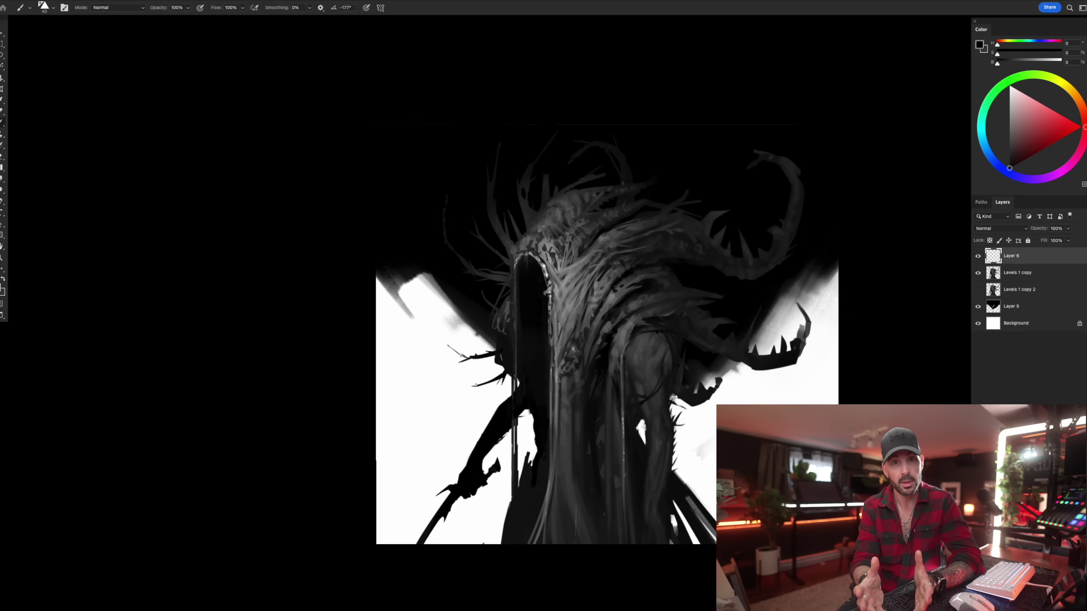
Paint a near-black band around the near forearm below the elbow, adjusting the triangle brush size for the strokes.
key("bracketright")
key("bracketright")
key("bracketright")
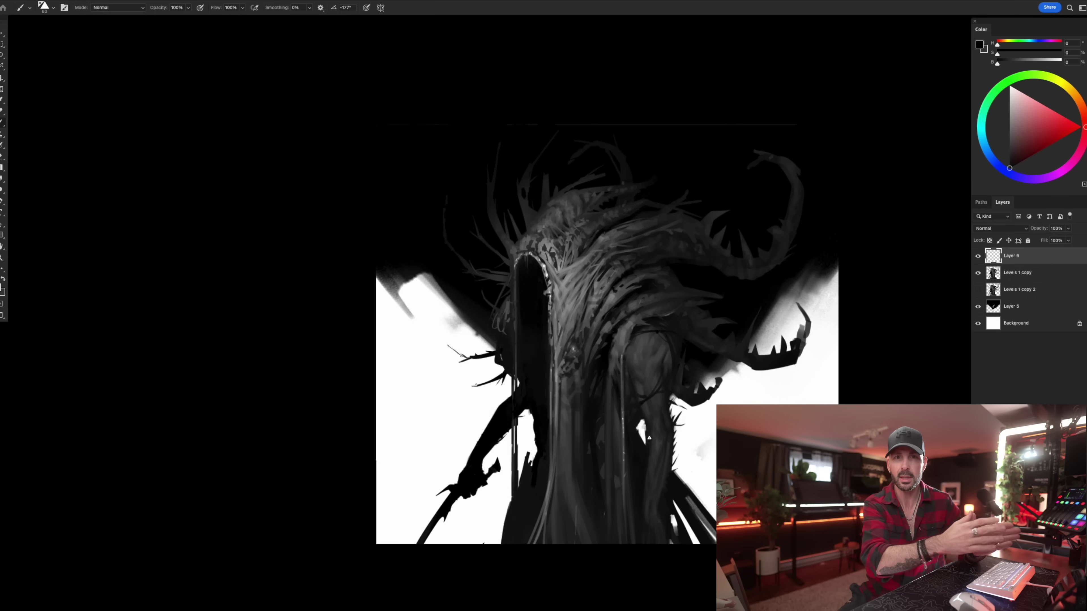
key("bracketleft")
key("bracketleft")
key("bracketleft")
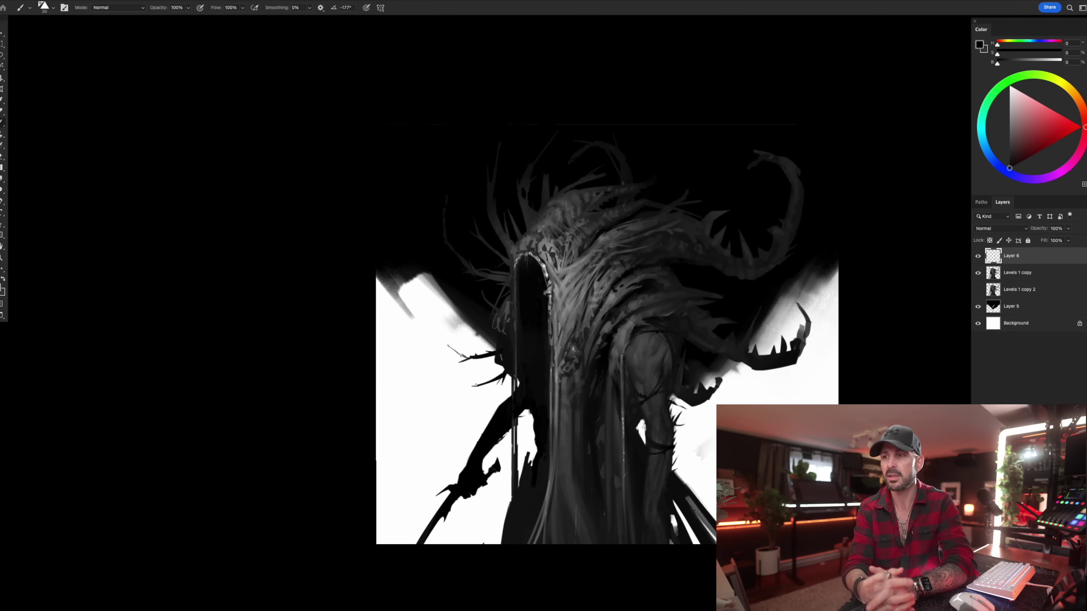
Sample dark tones from the cape and arm and reshape the forearm band with a smaller triangle brush.
left_click(703, 327, "alt")
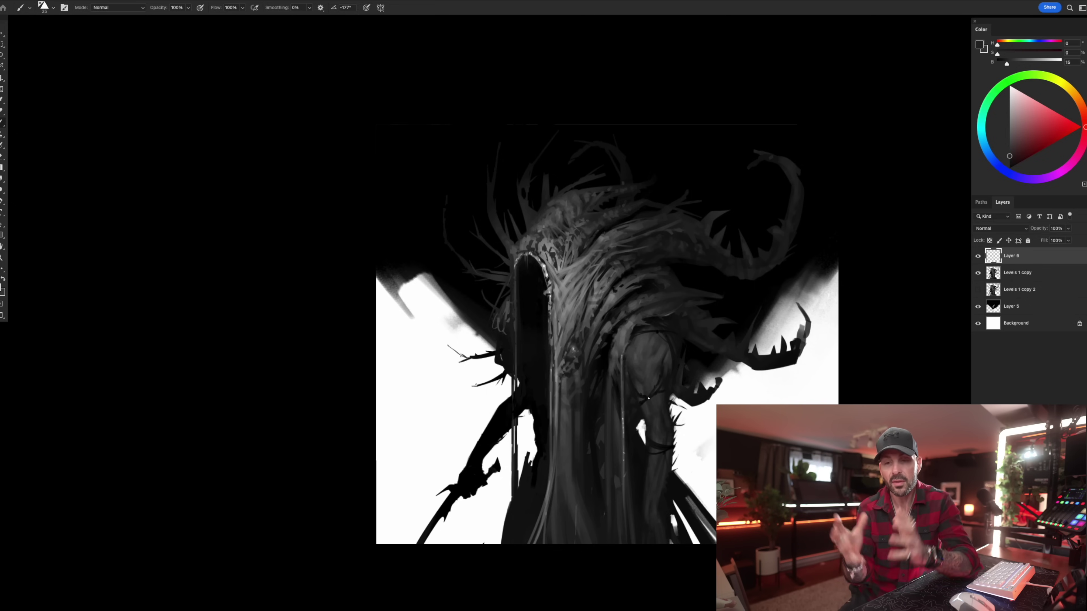
left_click(646, 423, "alt")
left_click(660, 450, "alt")
key("]")
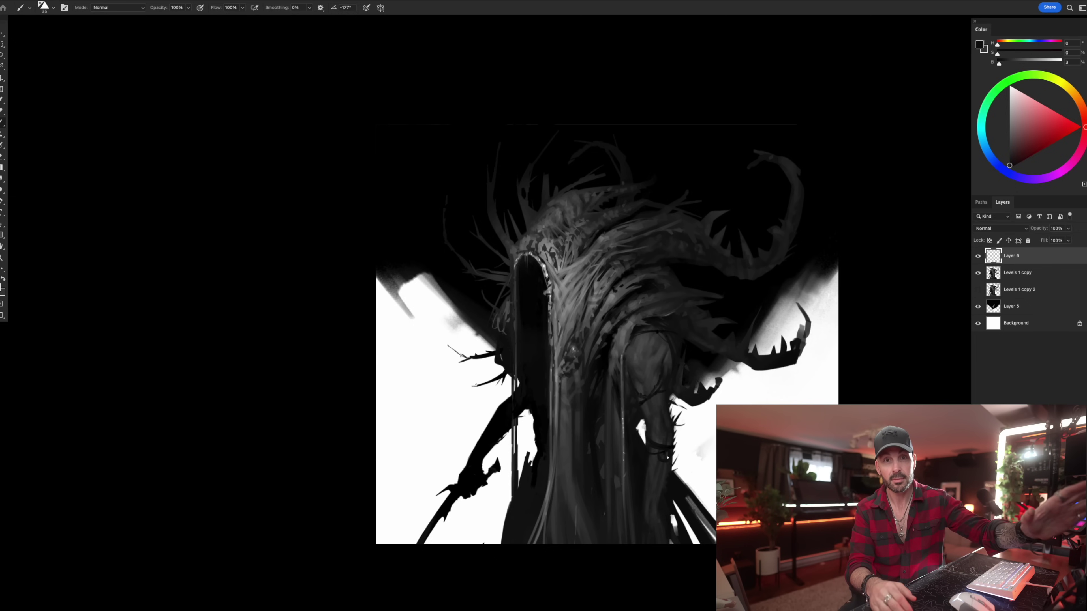
left_click(653, 447, "alt")
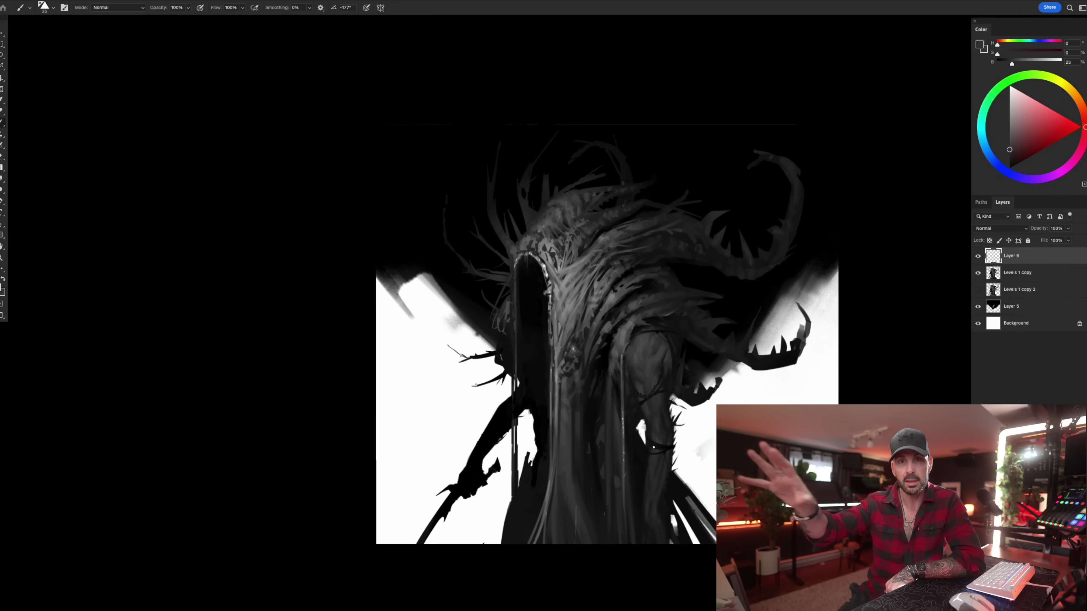
key("bracketleft")
key("bracketleft")
key("bracketleft")
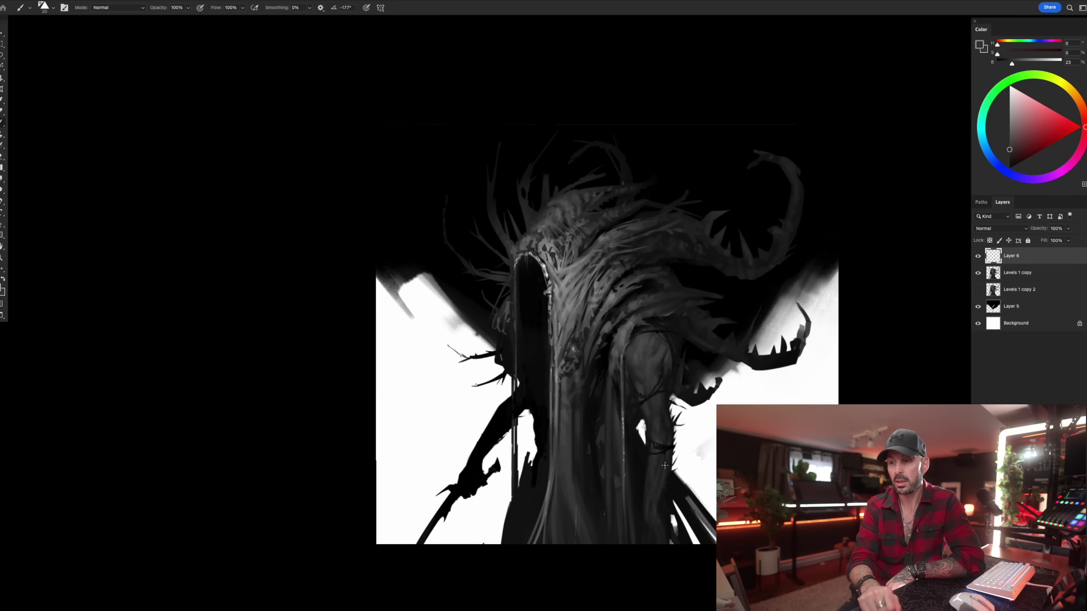
Sample lighter greys from the forearm and cape and add small highlights around the forearm band.
left_click(652, 445, "alt")
key("bracketleft")
left_click(579, 324, "alt")
key("bracketright")
key("bracketright")
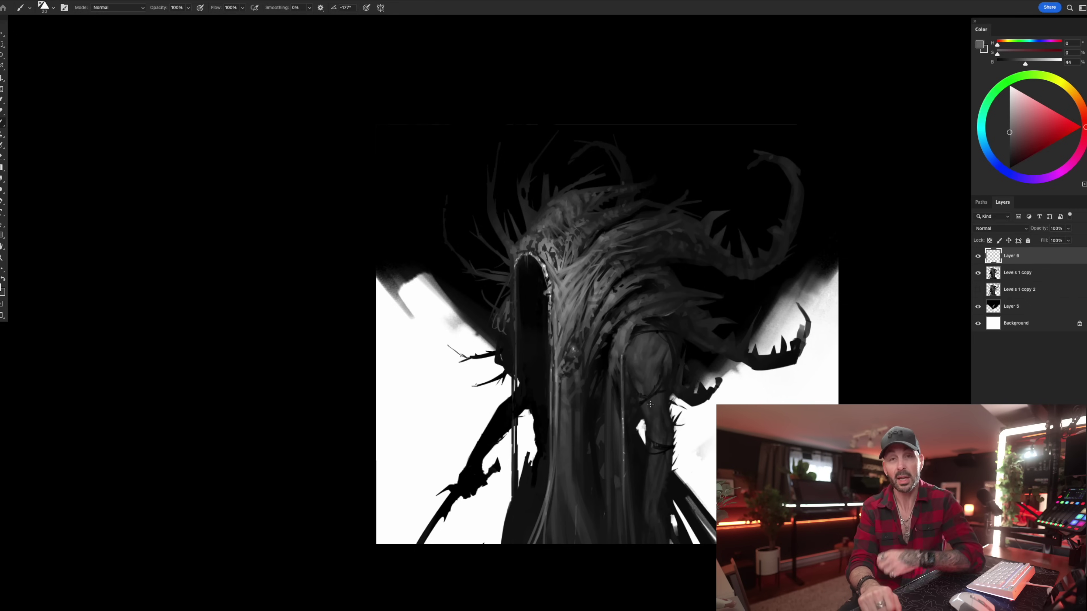
key("bracketleft")
key("bracketleft")
key("bracketleft")
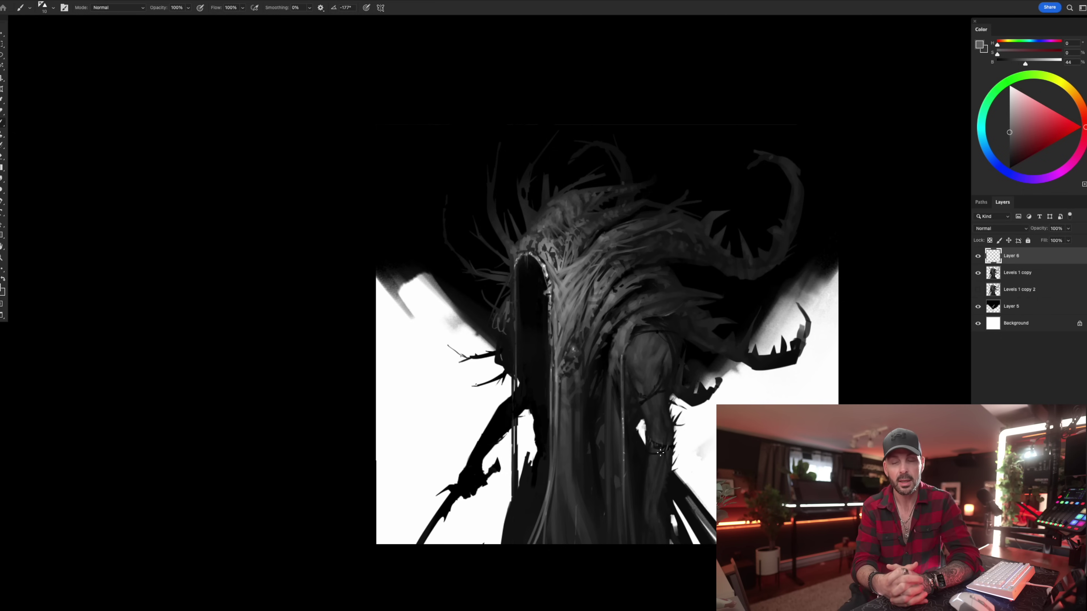
Sample near-black beside the elbow, paint into the light gap between arm and cape with a larger brush, and check the image without panels.
left_click(641, 416, "alt")
key("bracketright")
key("bracketright")
key("bracketright")
key("bracketright")
key("bracketright")
key("bracketright")
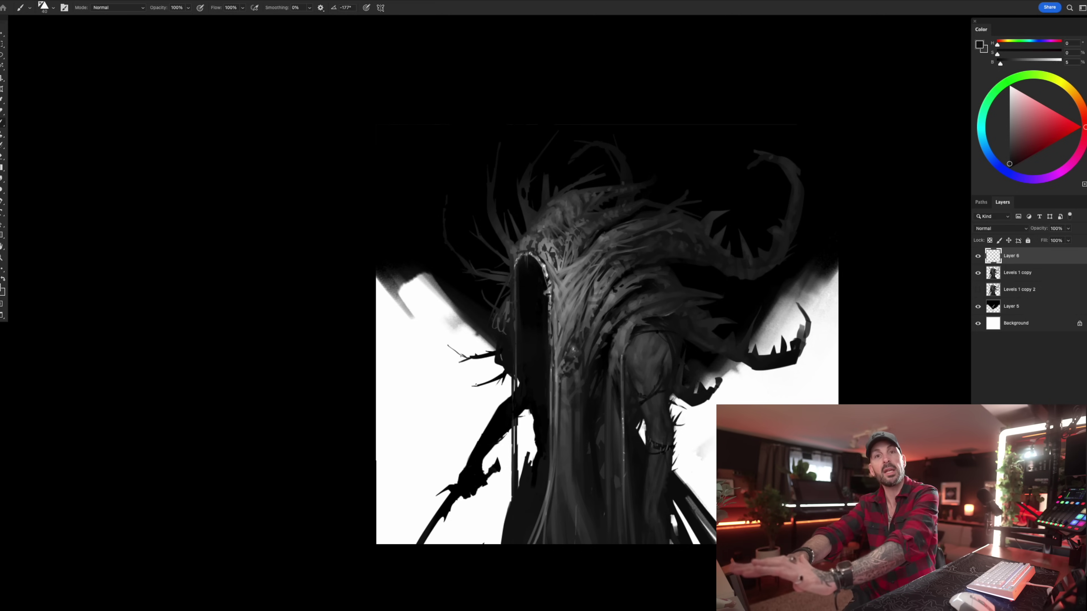
key("Tab")
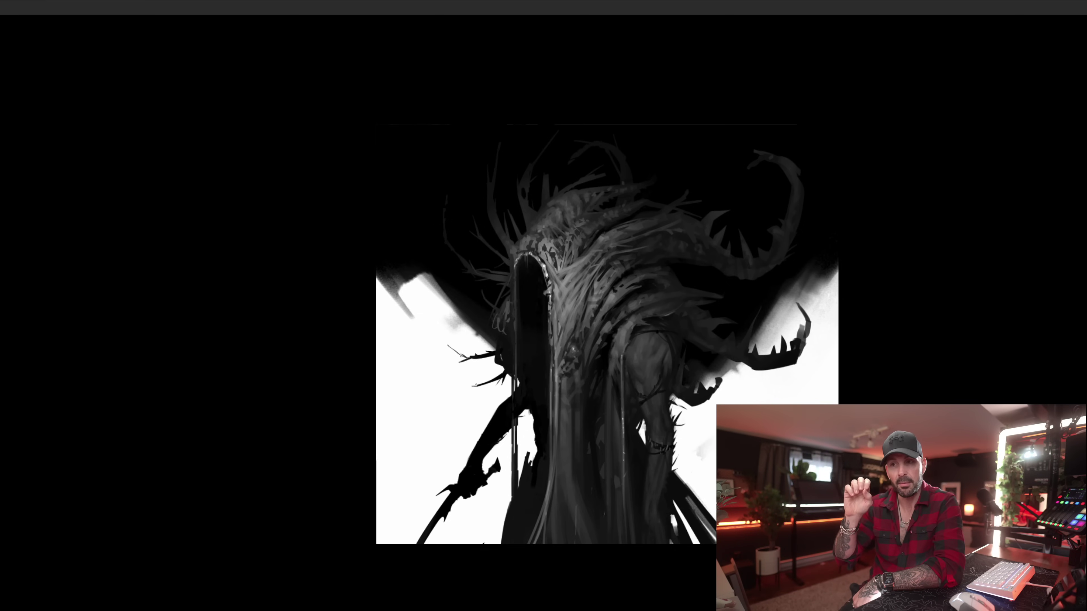
key("Tab")
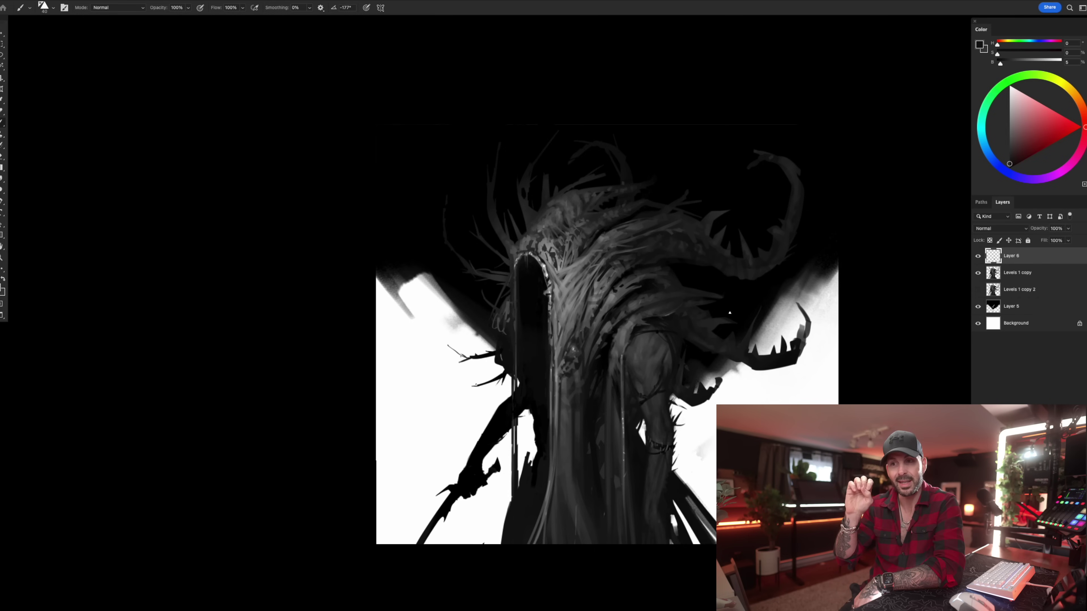
Sample near-black beside the near shoulder and darken the shadow around its edge, varying the triangle brush size.
left_click(489, 322, "alt")
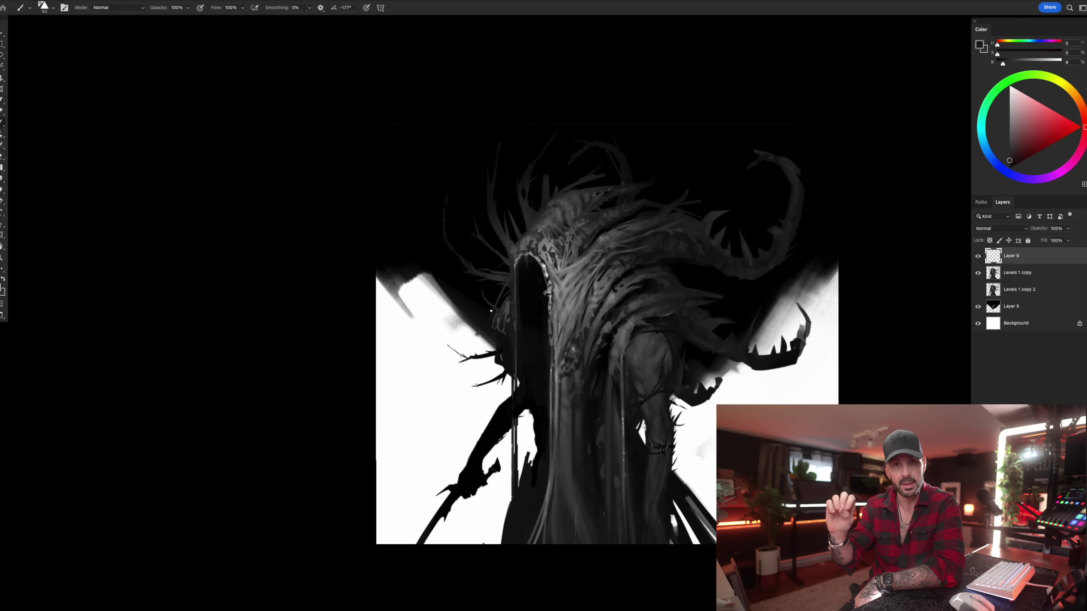
left_click(672, 350, "alt")
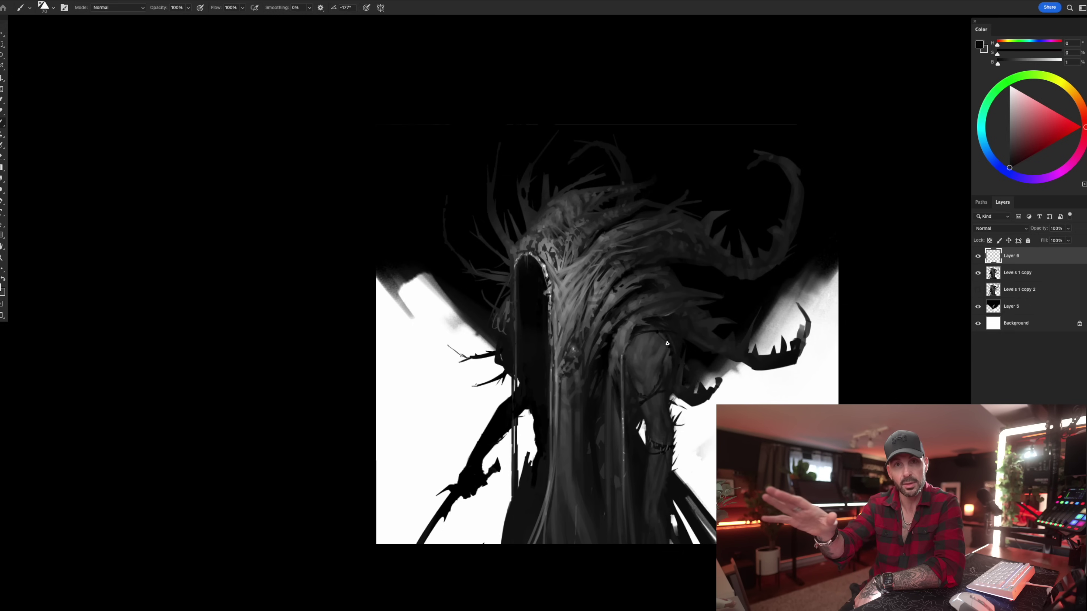
key("bracketright")
key("bracketright")
key("bracketright")
key("bracketright")
key("bracketright")
key("bracketleft")
key("bracketleft")
key("bracketleft")
key("bracketleft")
key("bracketleft")
key("bracketleft")
key("bracketleft")
key("bracketleft")
key("bracketleft")
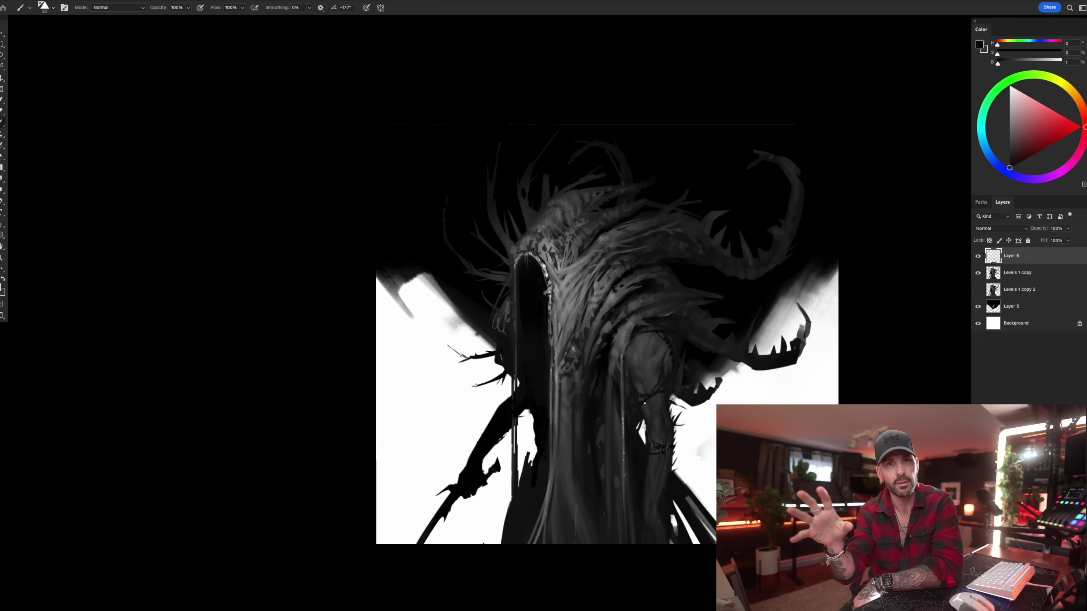
Model the near elbow and forearm with dark and mid greys sampled from the shoulder, elbow and forearm.
left_click(636, 358, "alt")
key("bracketright")
left_click(648, 401, "alt")
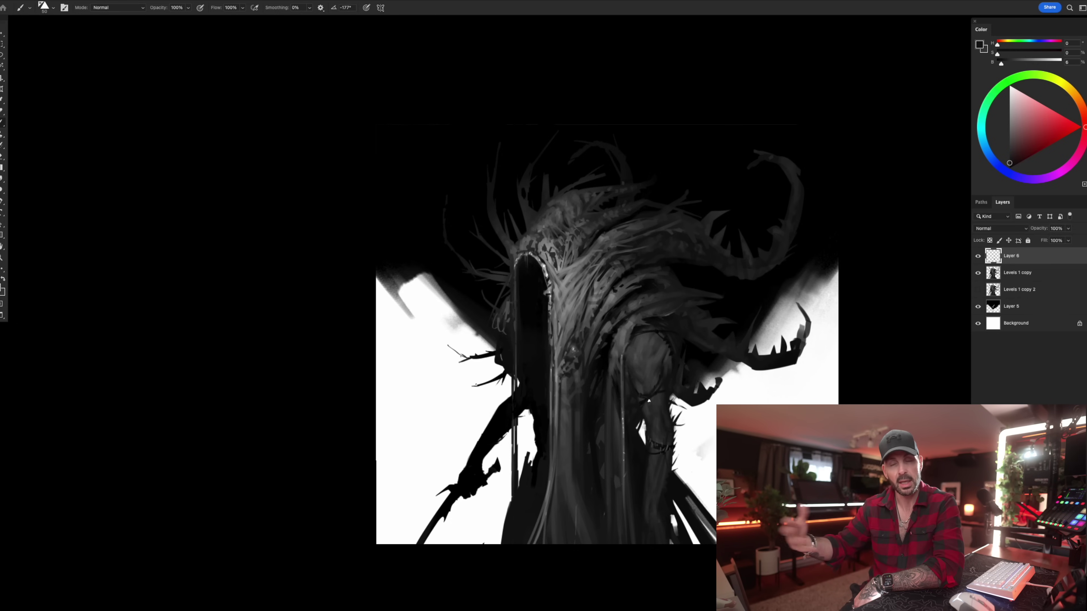
left_click(625, 346, "alt")
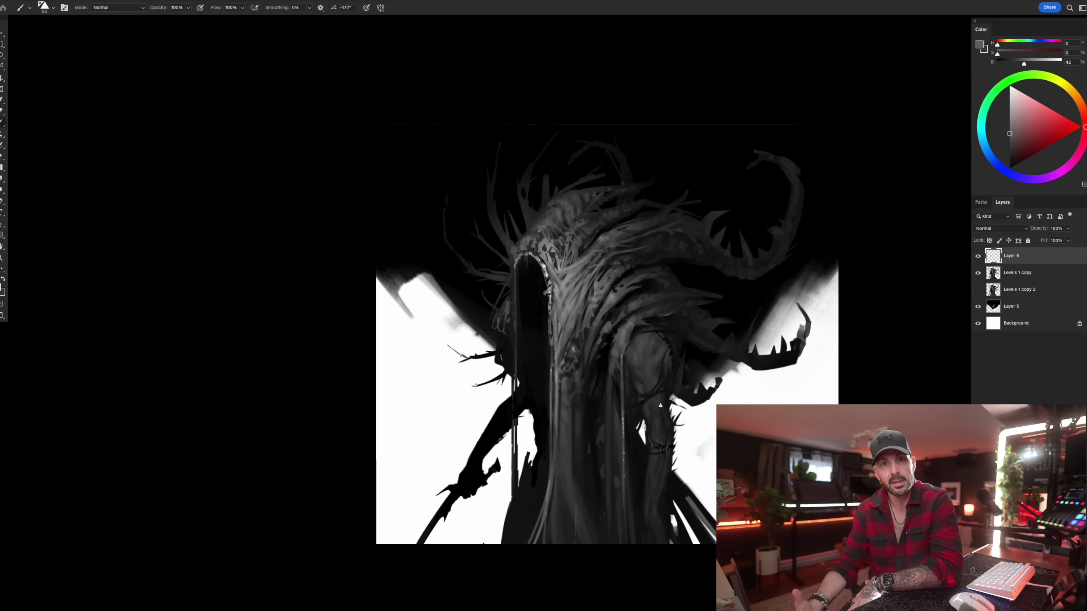
left_click(659, 400, "alt")
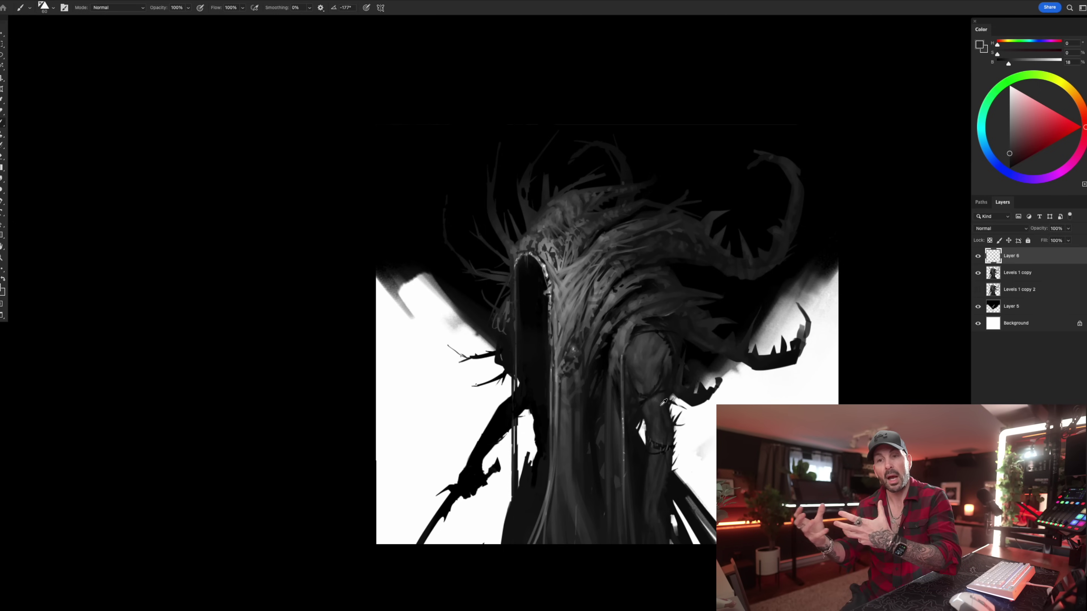
left_click(657, 399, "alt")
left_click(651, 392, "alt")
left_click(655, 454, "alt")
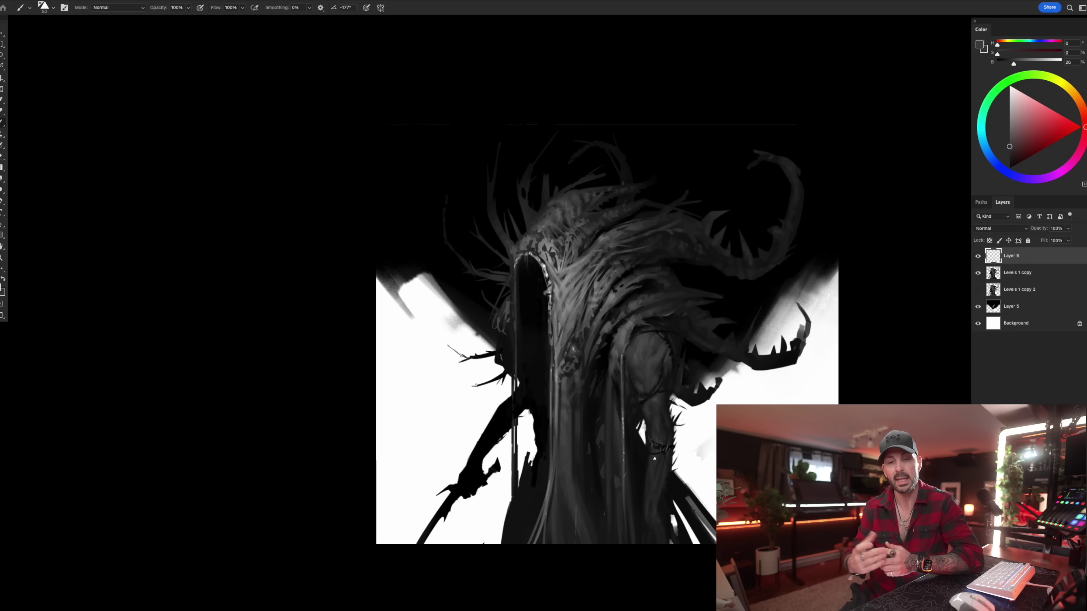
left_click(655, 444, "alt")
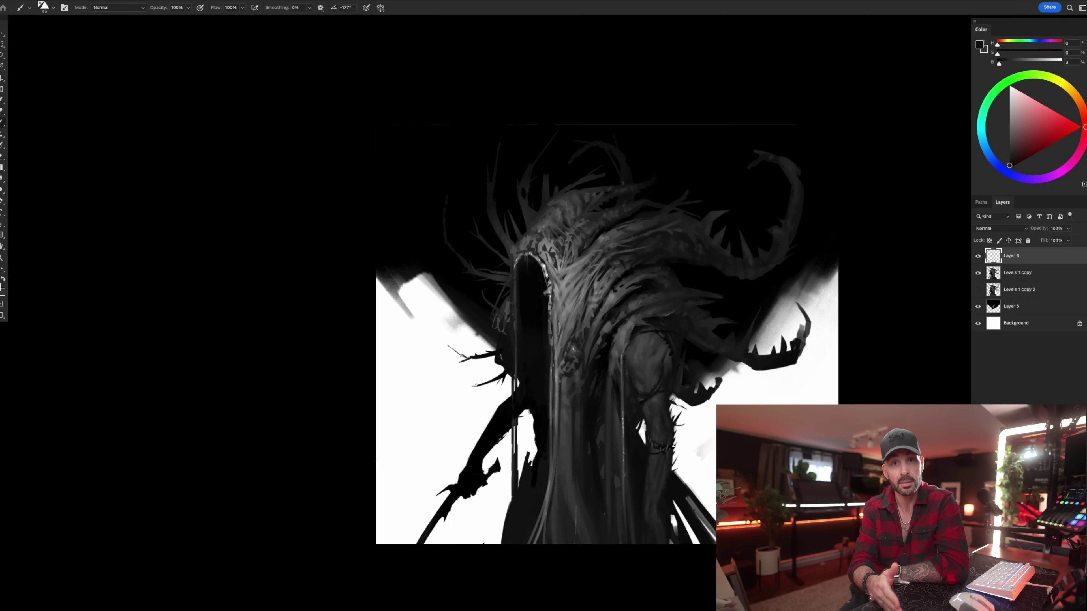
Sample greys around the elbow and shade its outer edge with a slightly larger triangle brush.
left_click(656, 399, "alt")
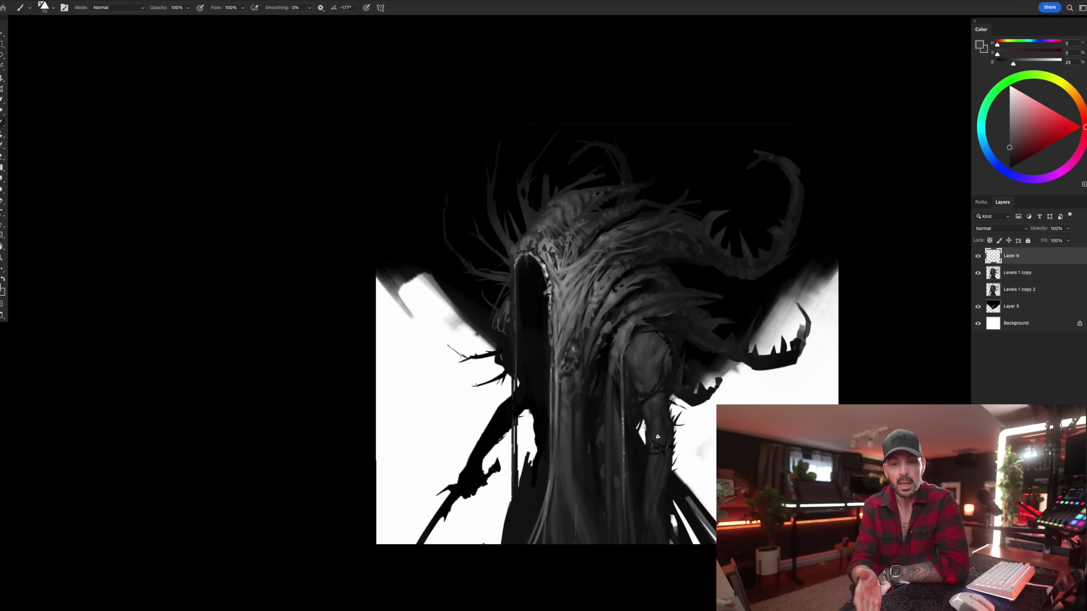
left_click(675, 418, "alt")
key("bracketright")
key("bracketright")
left_click(663, 400, "alt")
left_click(669, 395, "alt")
key("bracketright")
key("bracketright")
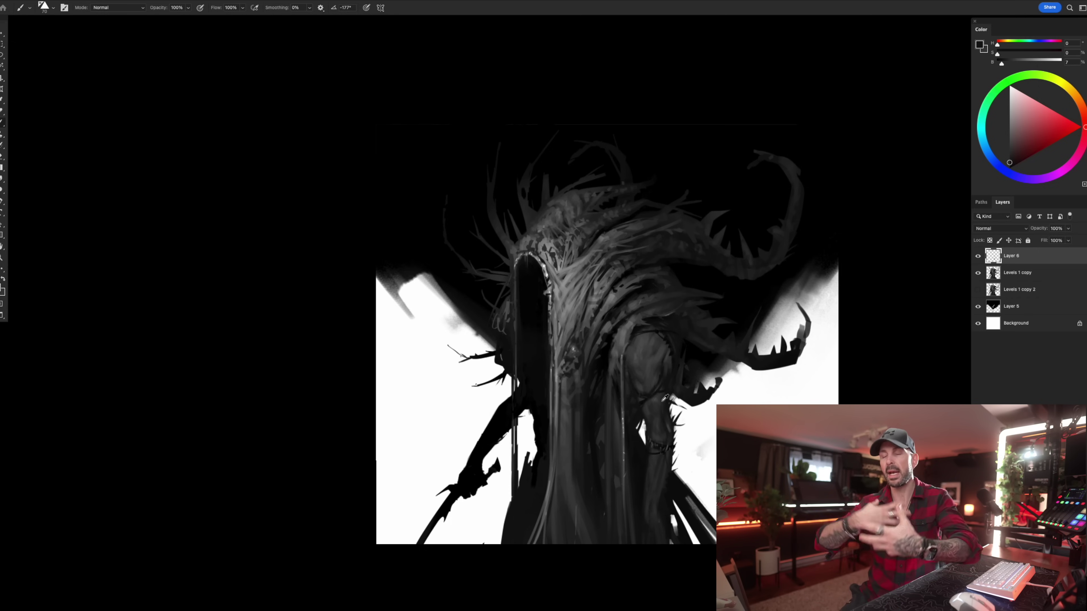
Blend the elbow into the forearm with sampled tones and refine its dark edges with a smaller brush.
left_click(664, 416, "alt")
key("bracketleft")
left_click(665, 399, "alt")
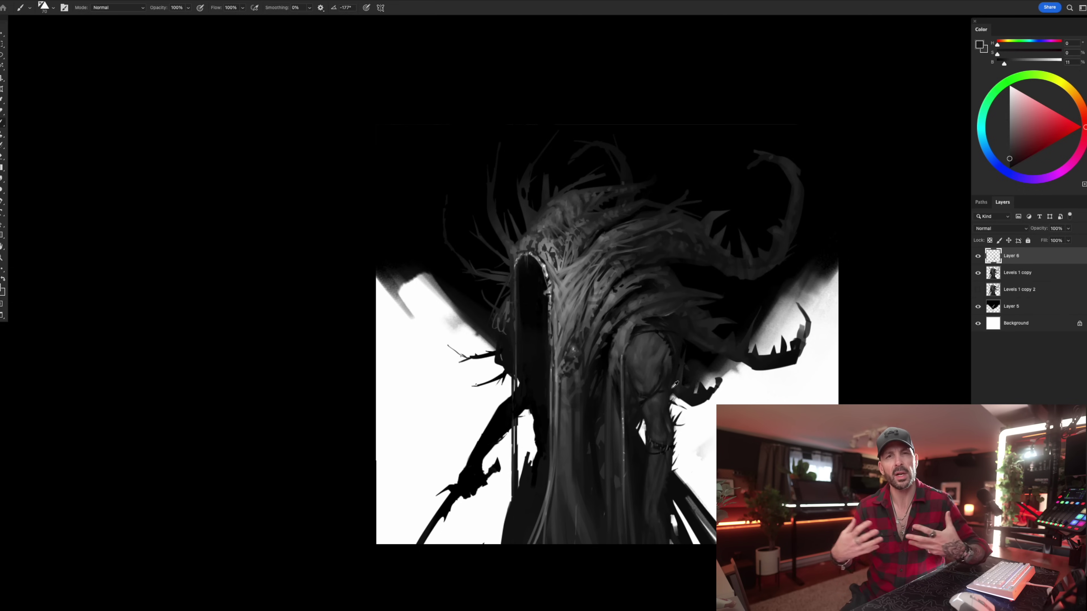
key("bracketleft")
key("bracketleft")
key("bracketleft")
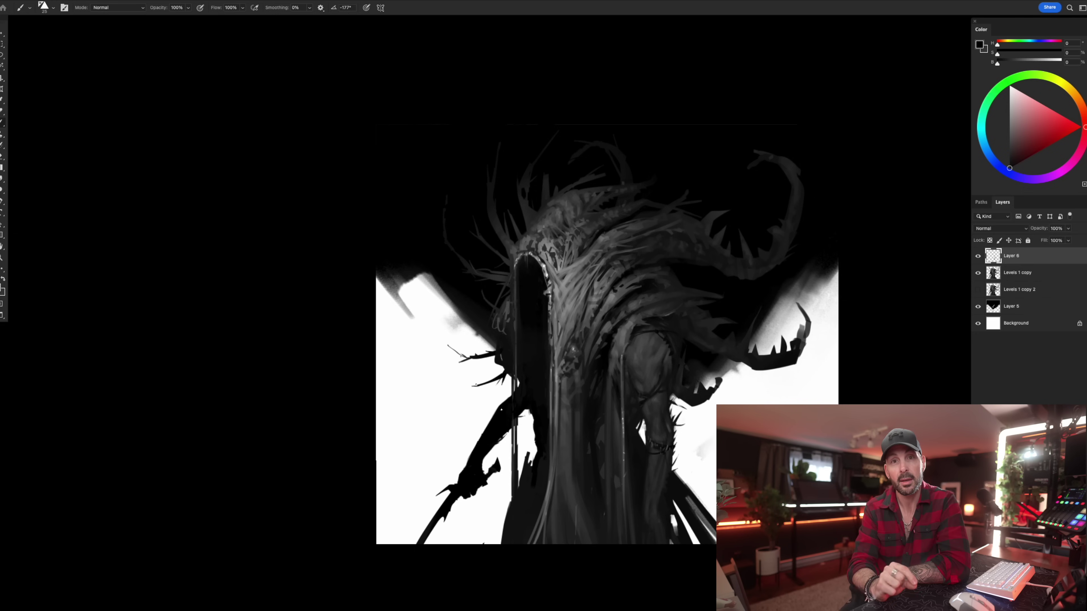
key("bracketright")
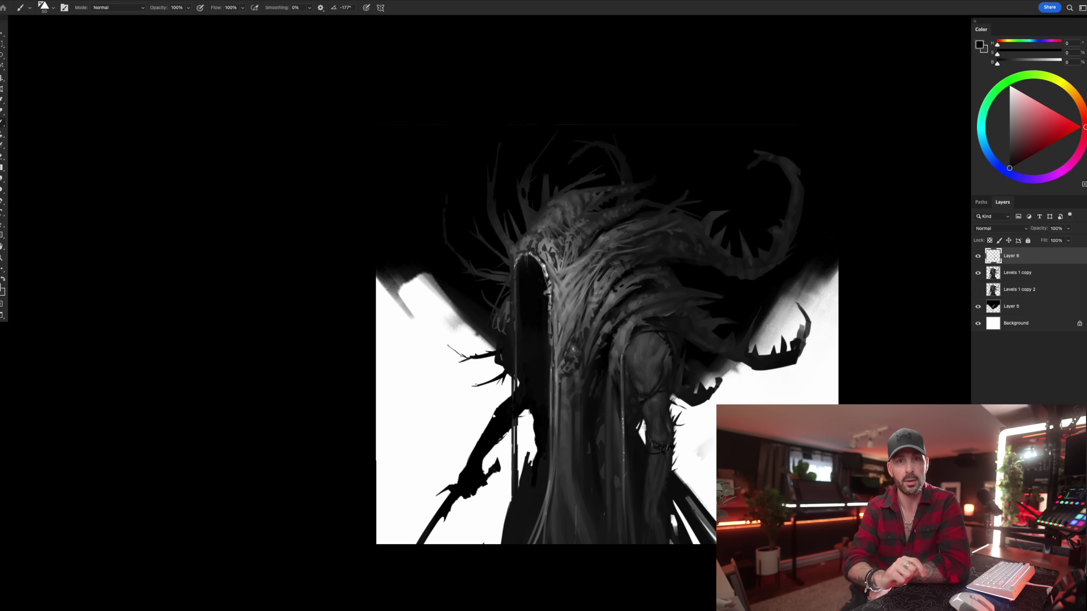
Flip the canvas horizontally and paint near-black hanging strands into the gap between the far arm and the body.
key("super+shift+h")
left_click(688, 394, "alt")
left_click_drag(696, 380, 695, 396)
left_click(687, 401, "alt")
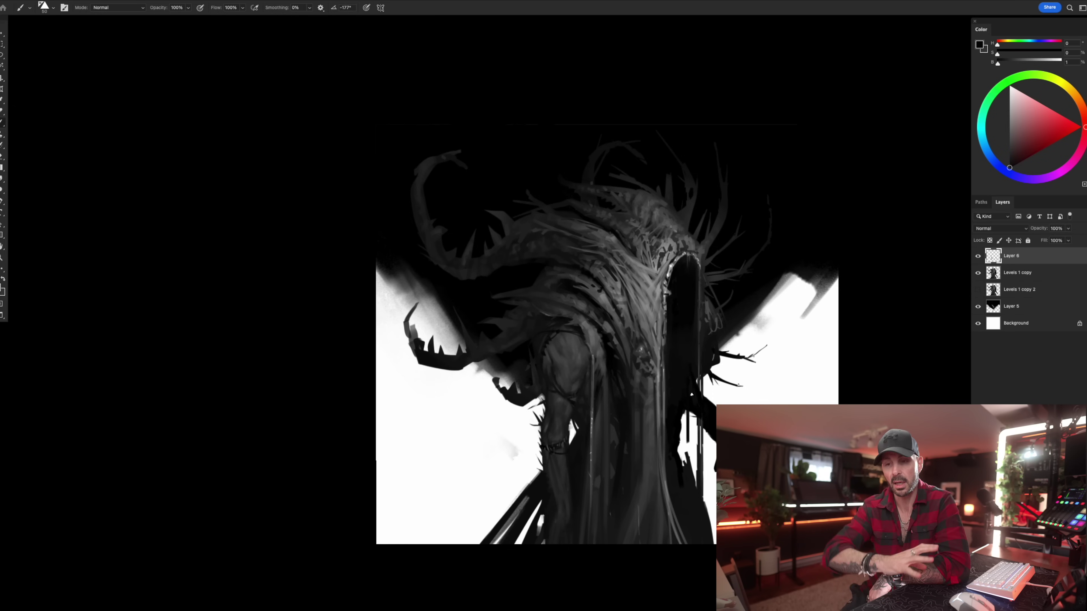
key("]")
key("]")
key("]")
key("]")
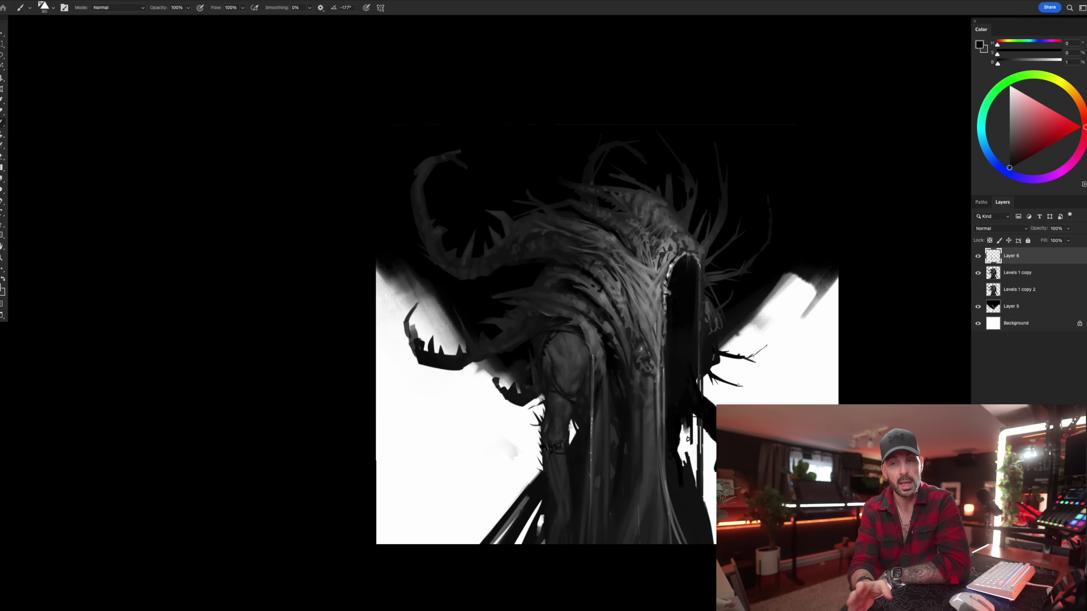
Choose another eraser tip, then return to the brush and paint sampled black strands at the lower end of the far-side gap.
key("e")
right_click(685, 425)
double_click(735, 380)
key("b")
left_click(672, 430, "alt")
left_click_drag(676, 450, 685, 474)
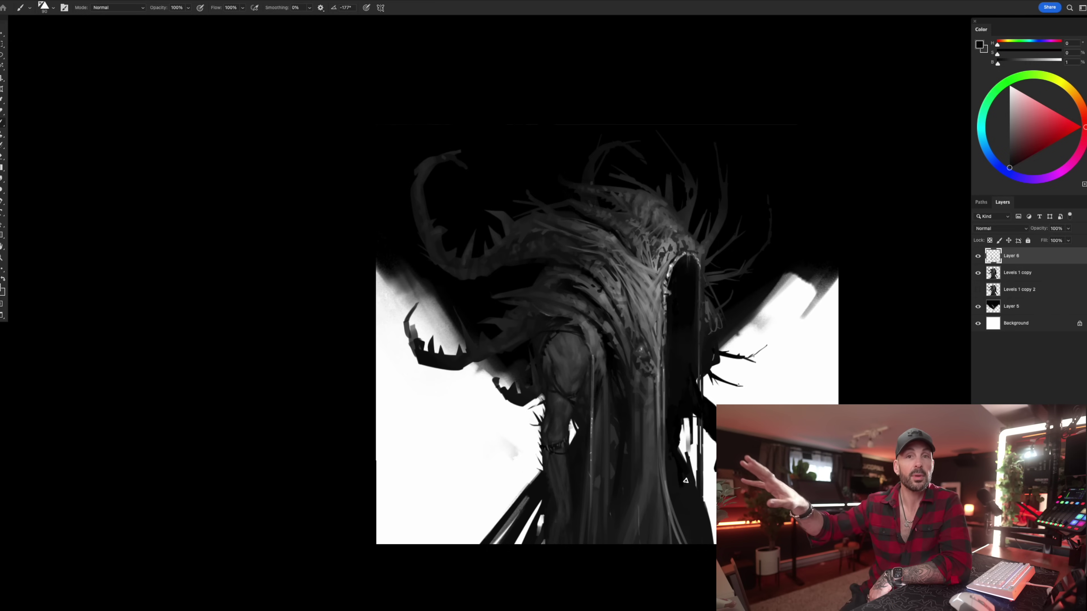
Sample dark greys from the lower arm and cape and darken the cape's lowest folds with a much larger triangle brush.
left_click(555, 518, "alt")
left_click(570, 517, "alt")
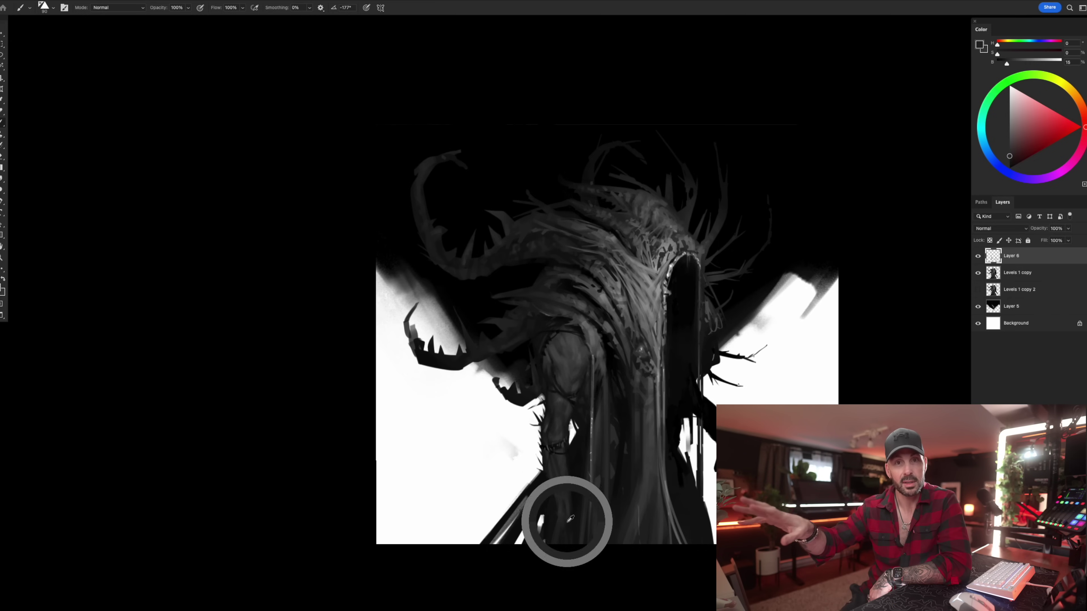
left_click(572, 487, "alt")
key("]")
key("]")
key("]")
key("]")
key("]")
key("]")
key("]")
key("]")
key("]")
left_click(681, 518, "alt")
key("]")
key("]")
key("]")
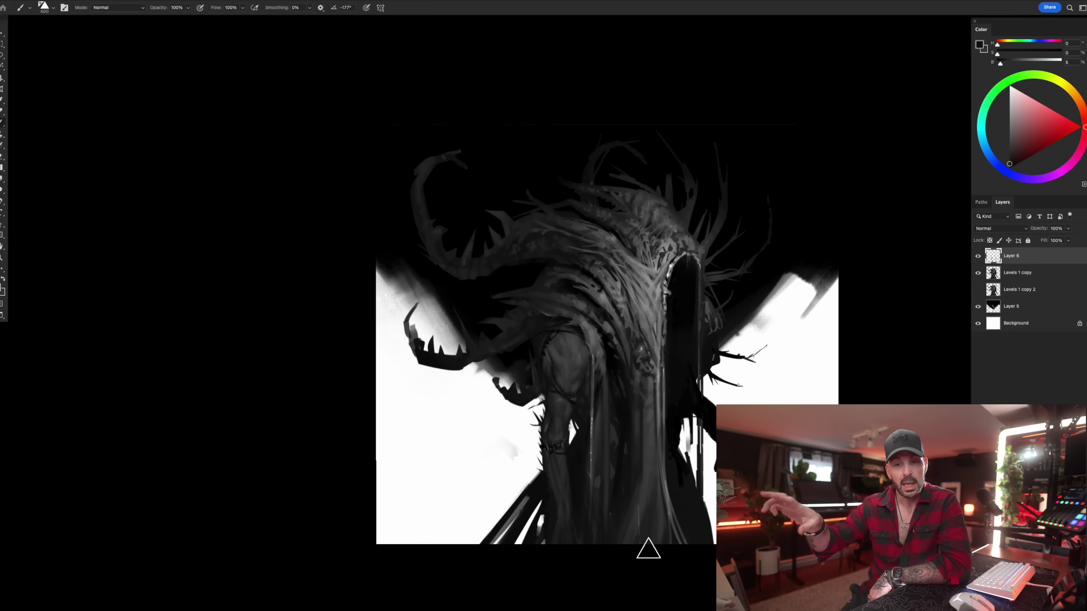
key("[")
Erase the outermost slanted strands beside the near forearm on the Levels 1 copy layer.
left_click(541, 484, "alt")
key("alt+bracketleft")
key("e")
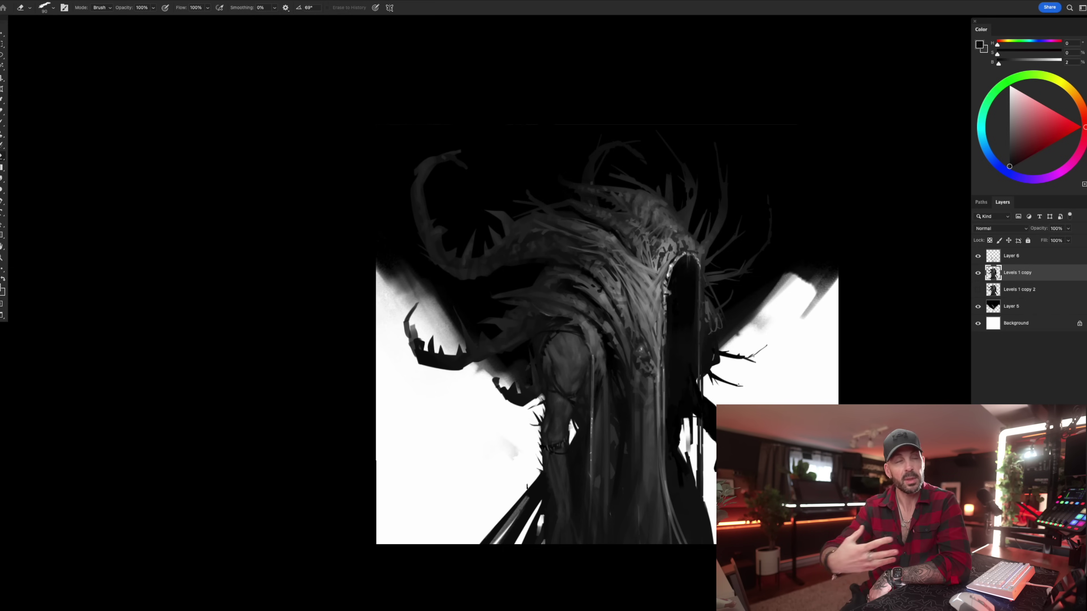
left_click_drag(538, 482, 487, 545)
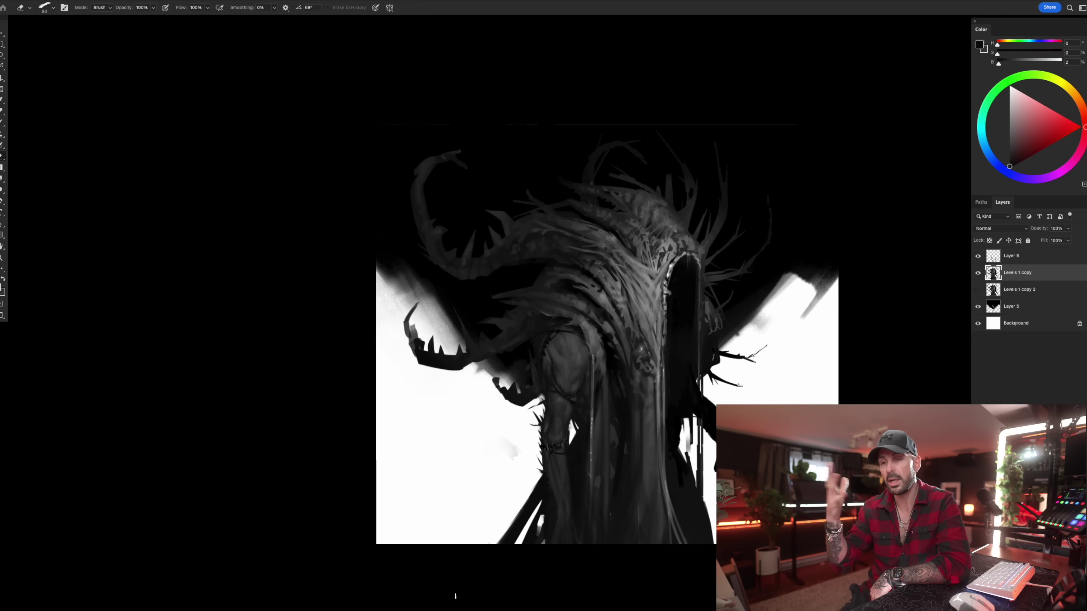
Toggle Layer 6's visibility to compare the painting with and without it, and make Layer 6 the active layer.
left_click(978, 257)
left_click(978, 257)
left_click(978, 257)
left_click(979, 256)
left_click(979, 256)
left_click(979, 257)
left_click(1004, 258)
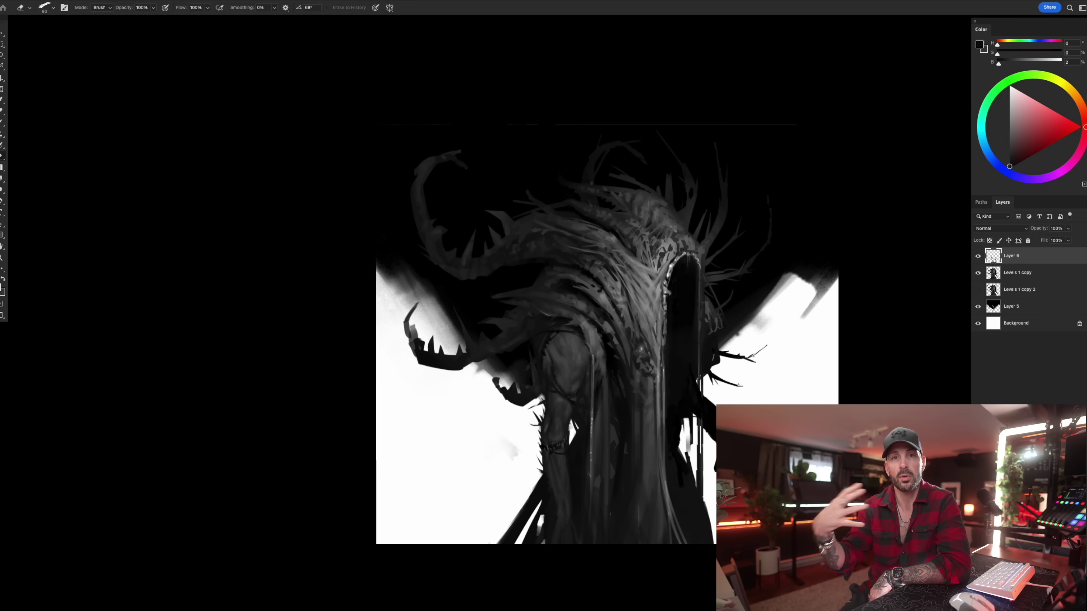
Delete Layer 6 and return to the brush.
key("Delete")
key("b")
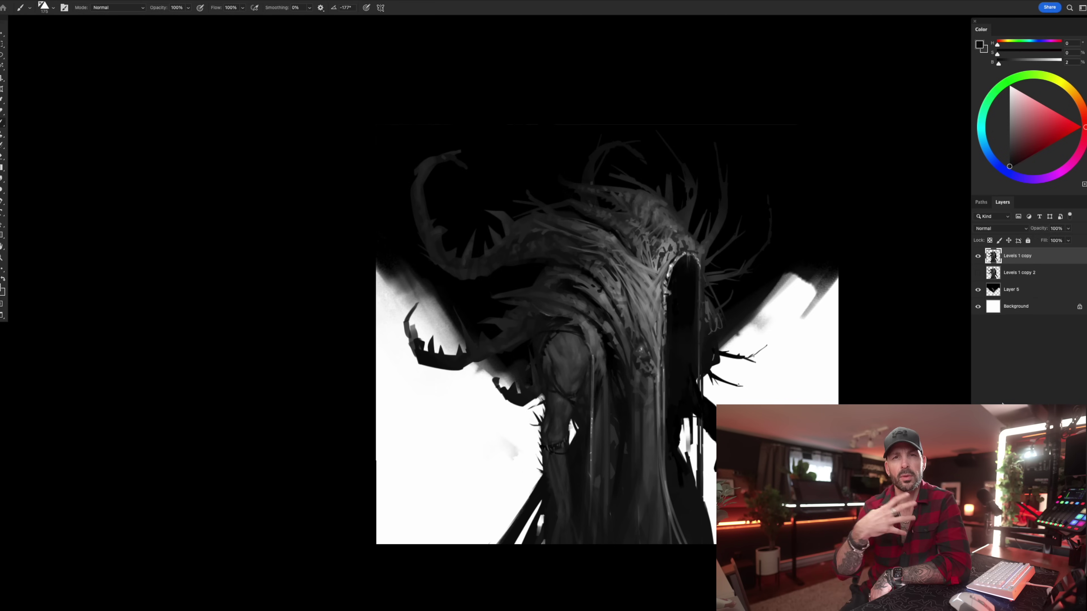
Add a new empty layer above the Levels 1 copy layer.
key("alt+shift+super+n")
right_click(670, 298)
key("Escape")
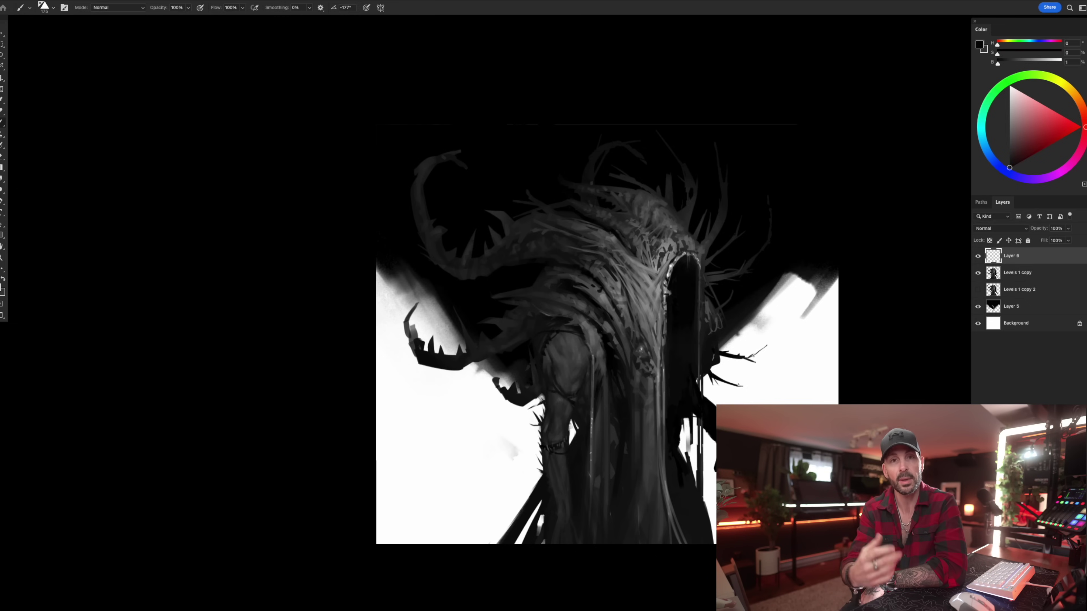
Sample black from the face opening and paint a dark diagonal strand down the hood's side with a smaller brush.
left_click(679, 350, "alt")
key("[")
key("[")
key("[")
key("[")
key("[")
key("[")
key("[")
key("[")
key("[")
left_click_drag(626, 243, 659, 307)
left_click_drag(642, 265, 661, 294)
left_click_drag(627, 239, 667, 320)
Trim and thin the diagonal strand on the hood's side with alternating eraser and brush strokes.
key("e")
key("b")
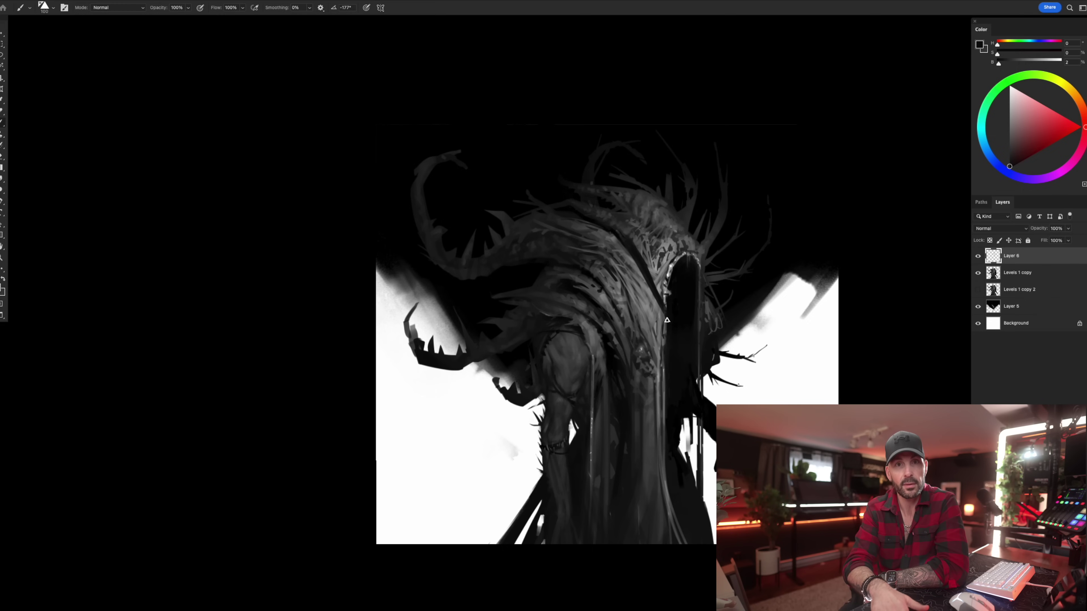
key("e")
key("b")
key("e")
key("b")
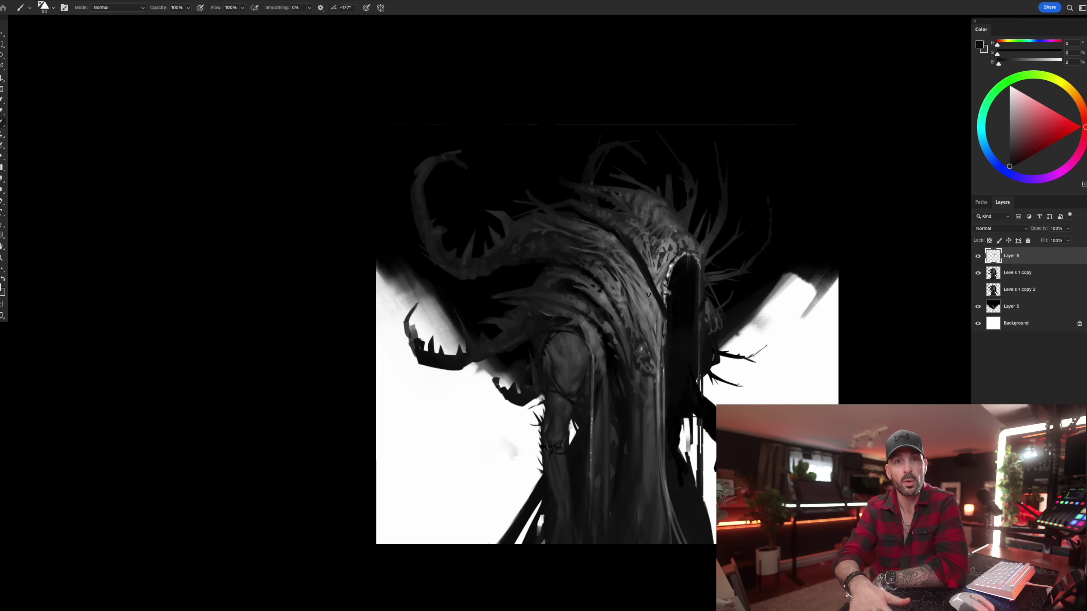
Paint a second, thinner black strand across the hood's folds toward the face opening with a smaller brush.
key("bracketleft")
key("bracketleft")
key("bracketleft")
key("bracketleft")
key("bracketleft")
left_click_drag(611, 263, 666, 325)
left_click_drag(623, 281, 649, 307)
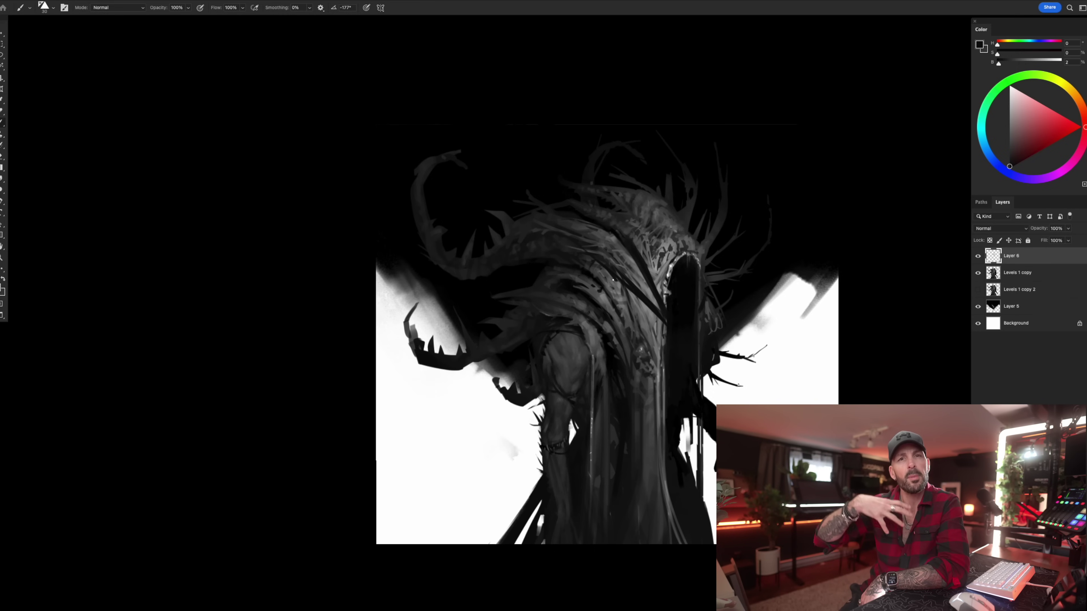
Taper the second strand's edges with a smaller eraser.
key("e")
key("b")
key("e")
key("bracketleft")
key("bracketleft")
key("bracketleft")
key("bracketleft")
key("bracketleft")
key("b")
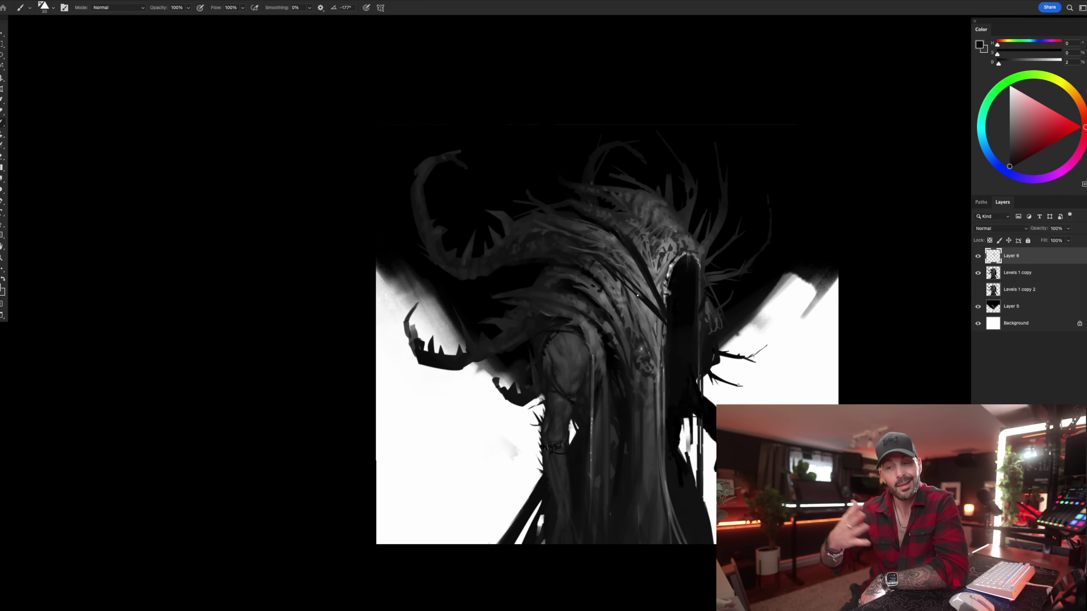
Refine the crossing strands beside the face opening and add fine branches, alternating between brush and eraser.
key("bracketright")
key("e")
key("b")
key("e")
key("b")
key("e")
key("b")
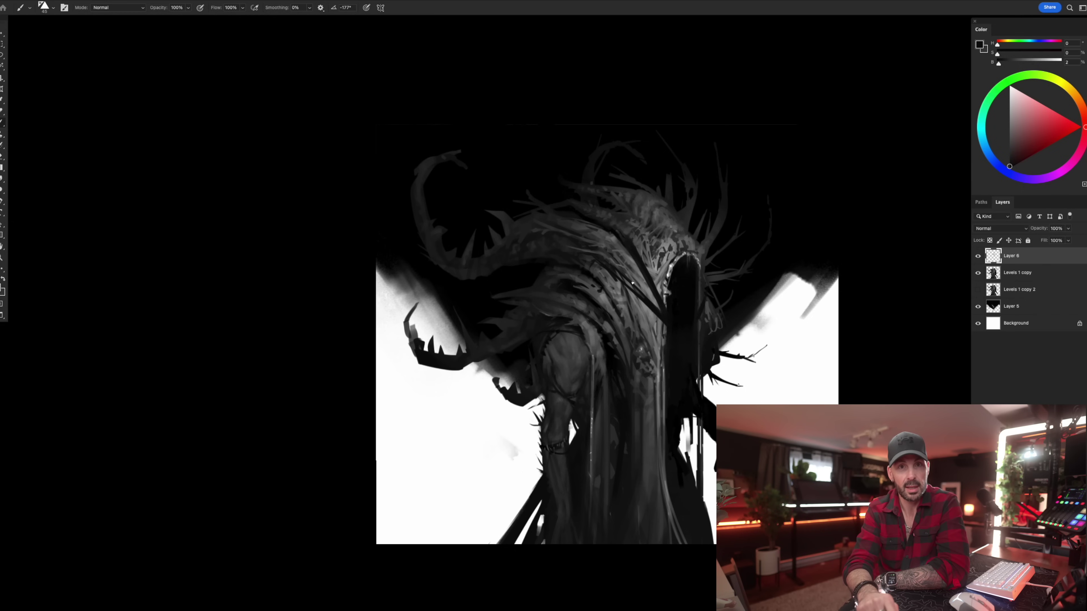
key("bracketleft")
key("bracketleft")
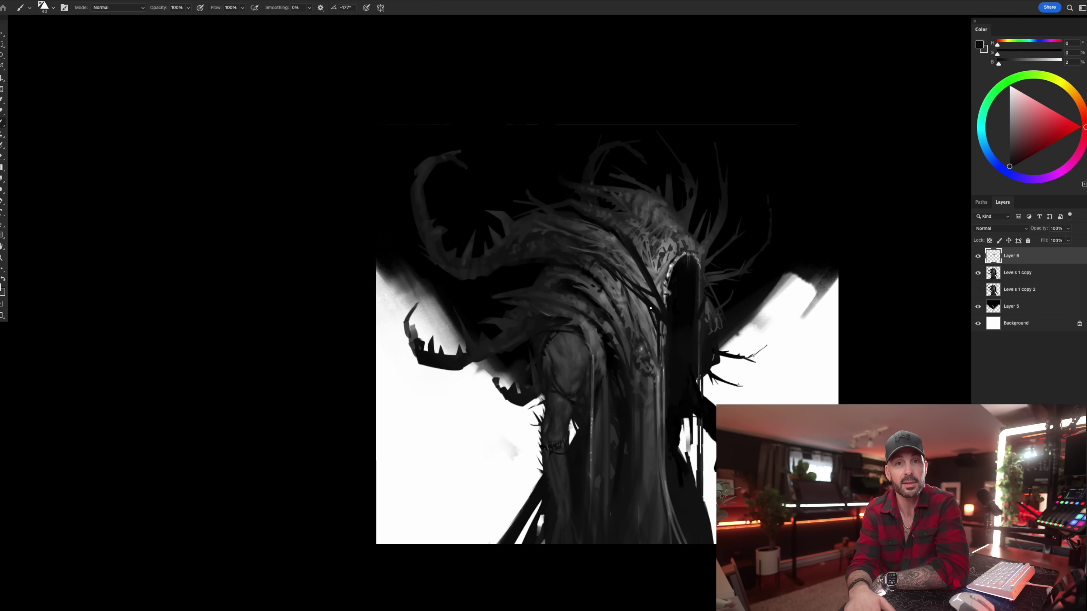
Add small accents where the strands meet the face opening using light grey sampled from the hood and sampled black.
left_click(659, 260, "alt")
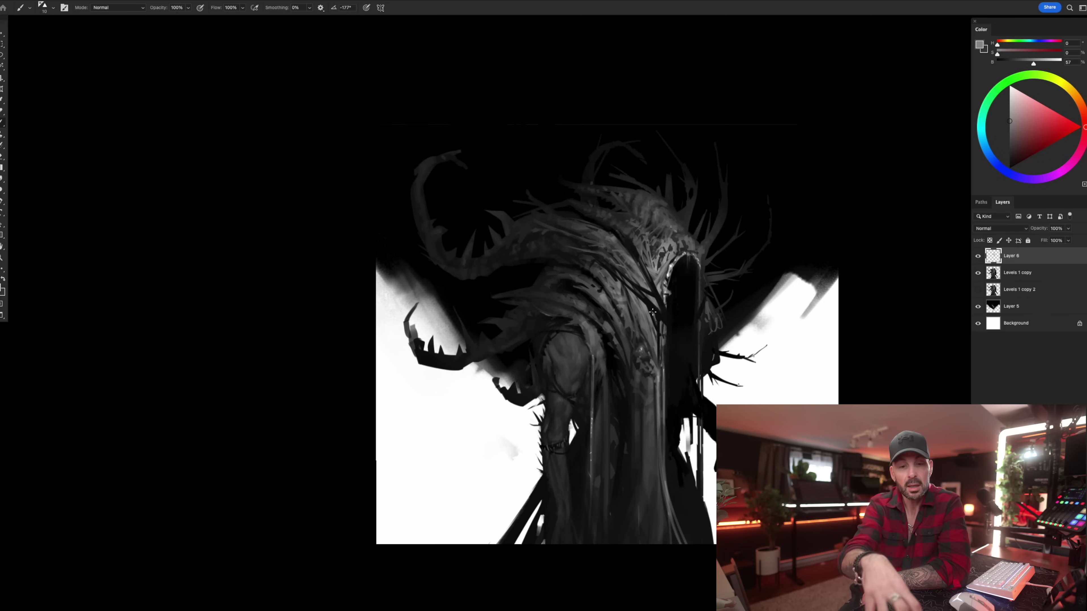
key("bracketright")
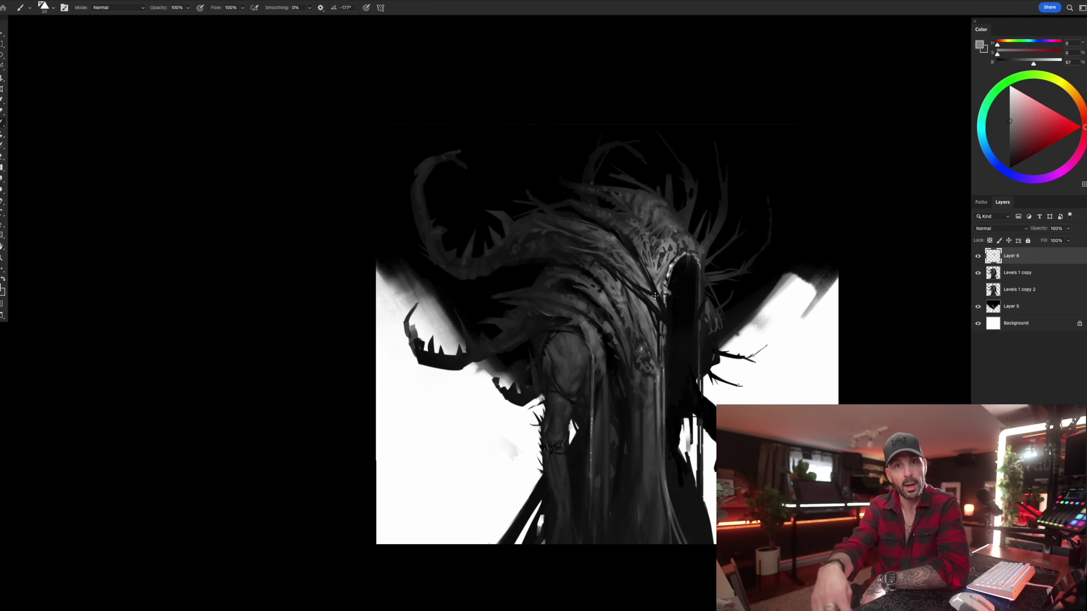
left_click(658, 292, "alt")
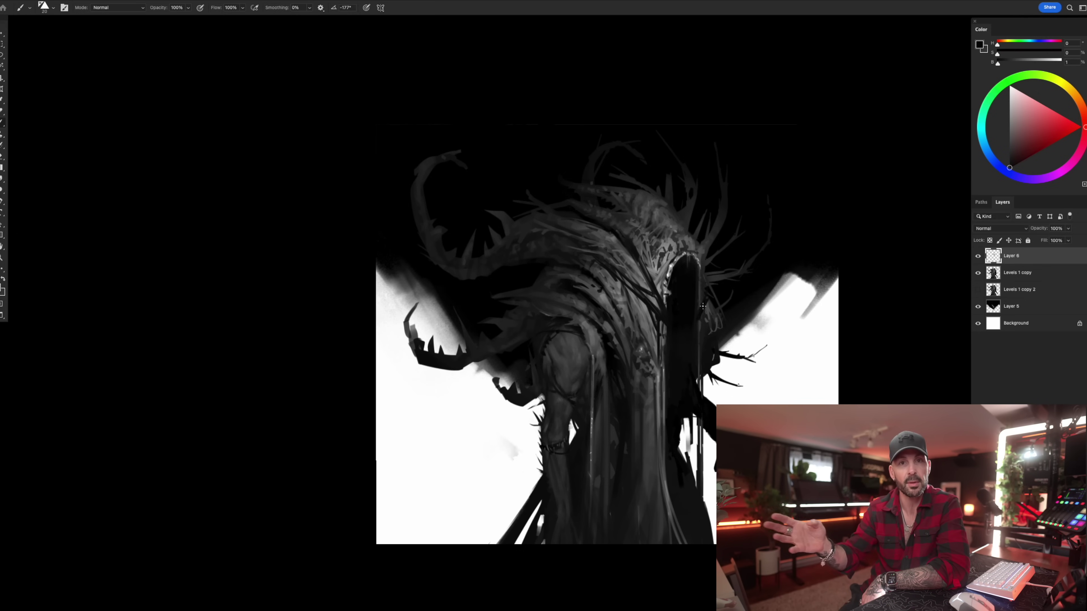
left_click(687, 326, "alt")
left_click(665, 322, "alt")
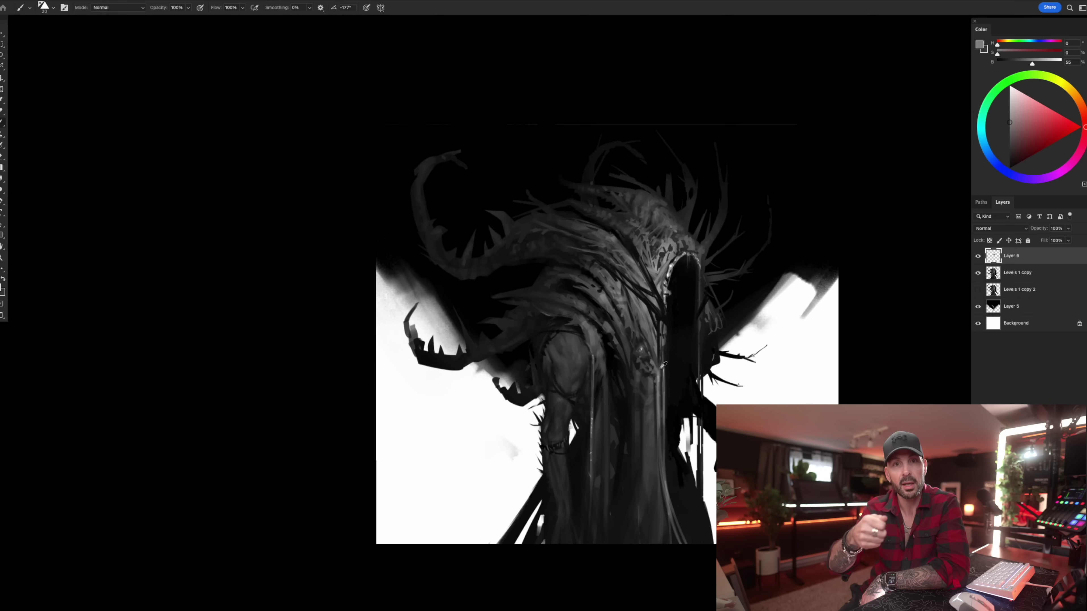
Switch to a bar-shaped brush and touch up the face opening's near edge with sampled black.
right_click(657, 354)
double_click(700, 356)
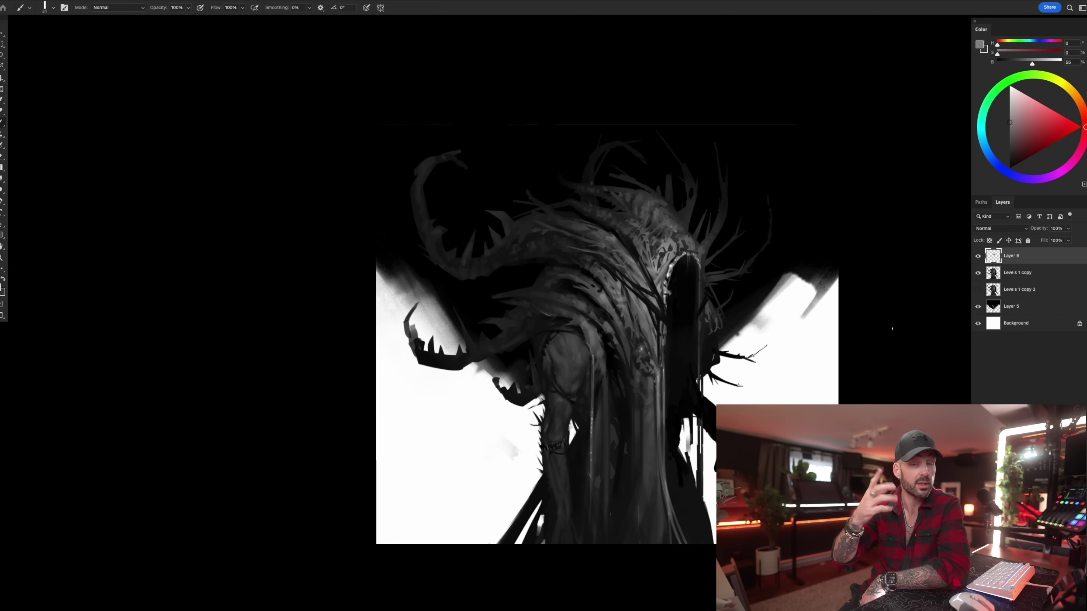
left_click(681, 310, "alt")
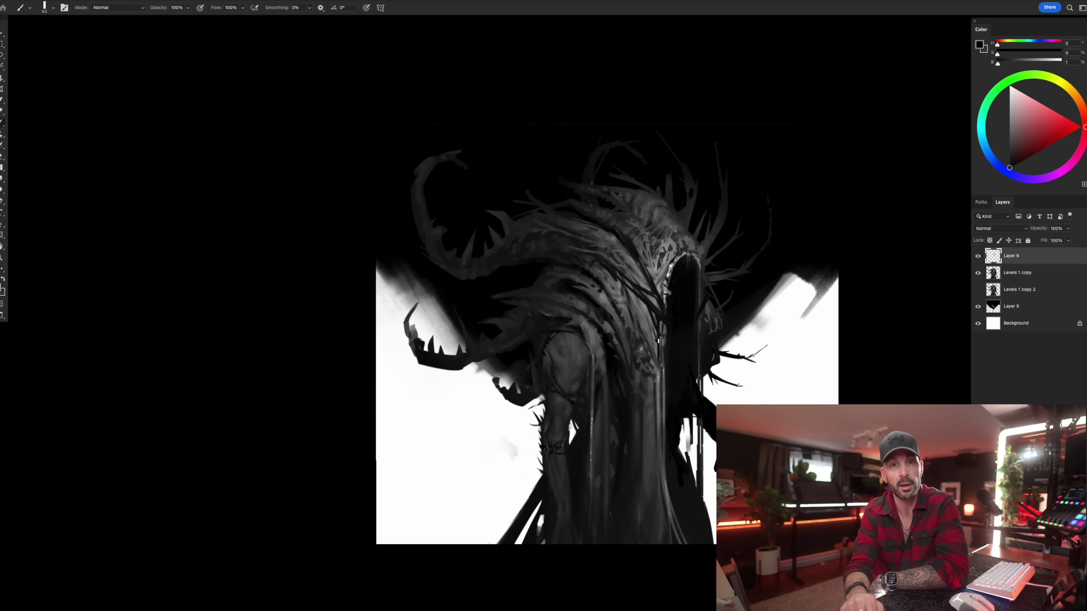
left_click(667, 318, "alt")
Choose the Triangle 1 brush, shrink it and detail both edges of the face opening with sampled greys and black.
right_click(669, 319)
double_click(702, 291)
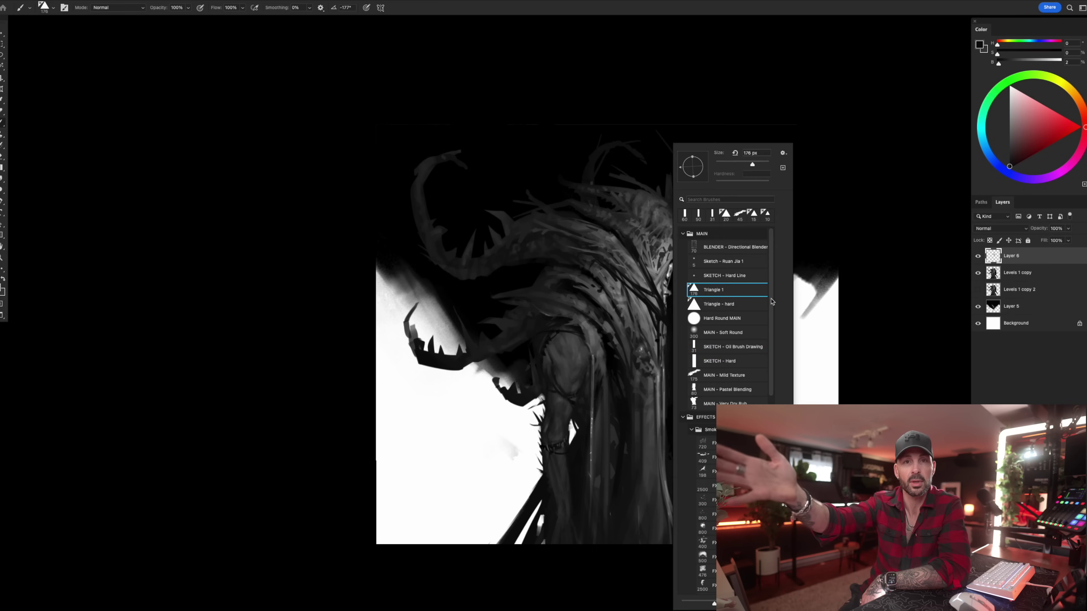
key("bracketleft")
key("bracketleft")
key("bracketleft")
key("bracketleft")
key("bracketleft")
key("bracketleft")
key("bracketleft")
key("bracketleft")
key("bracketleft")
key("bracketleft")
key("bracketleft")
key("bracketleft")
key("bracketleft")
key("bracketleft")
left_click(667, 319, "alt")
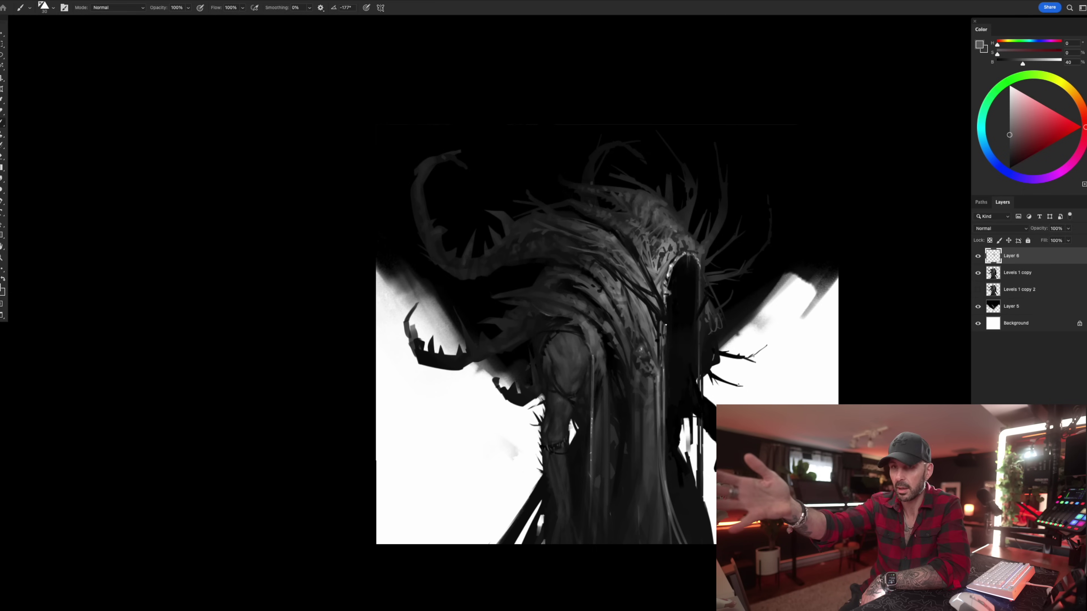
key("bracketleft")
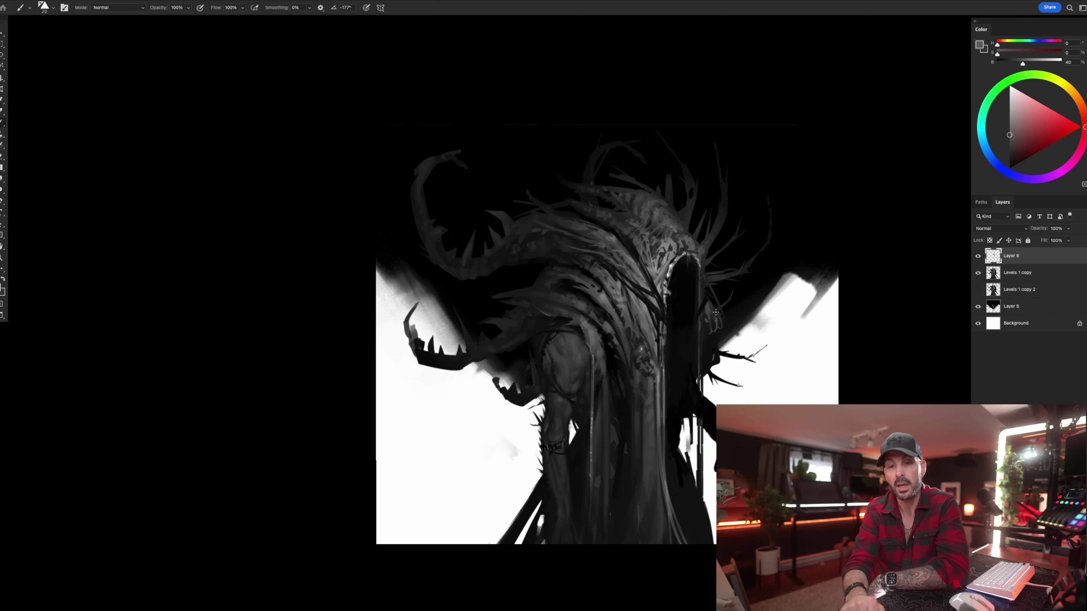
left_click(696, 316, "alt")
left_click(707, 296, "alt")
left_click(706, 319, "alt")
Flip the canvas horizontally and thicken the dark strands beside the face opening with sampled dark tones.
key("super+space")
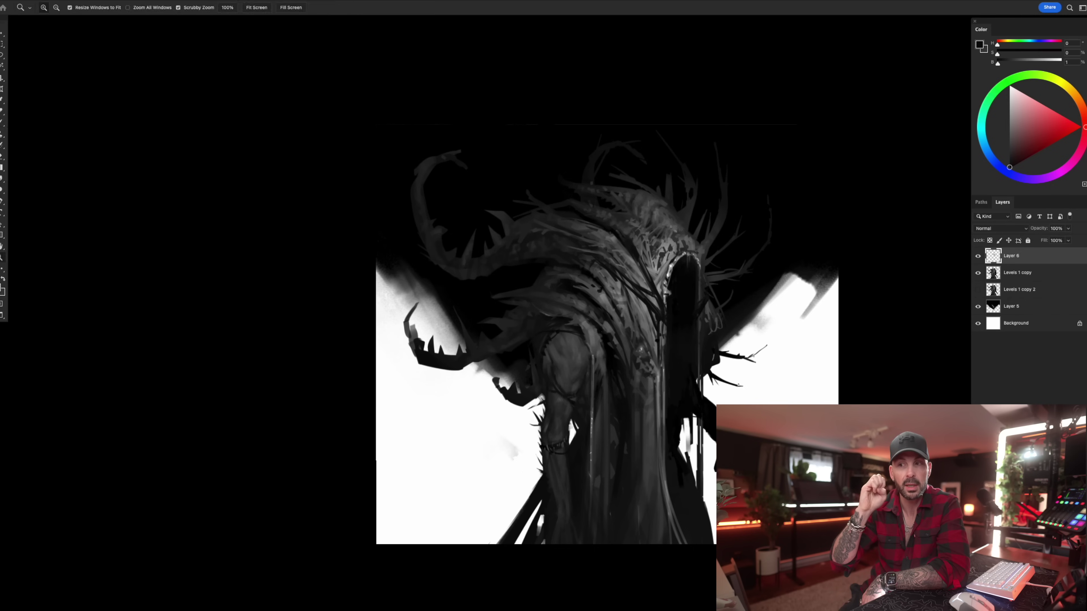
left_click_drag(654, 447, 619, 448)
key("super+shift+h")
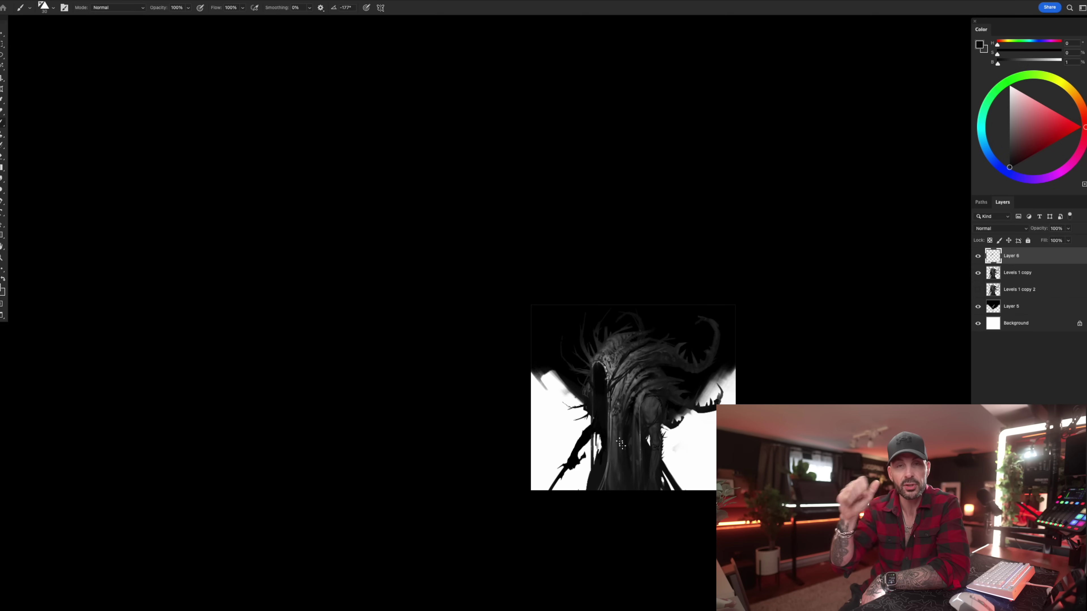
key("ctrl+plus")
left_click(634, 323, "alt")
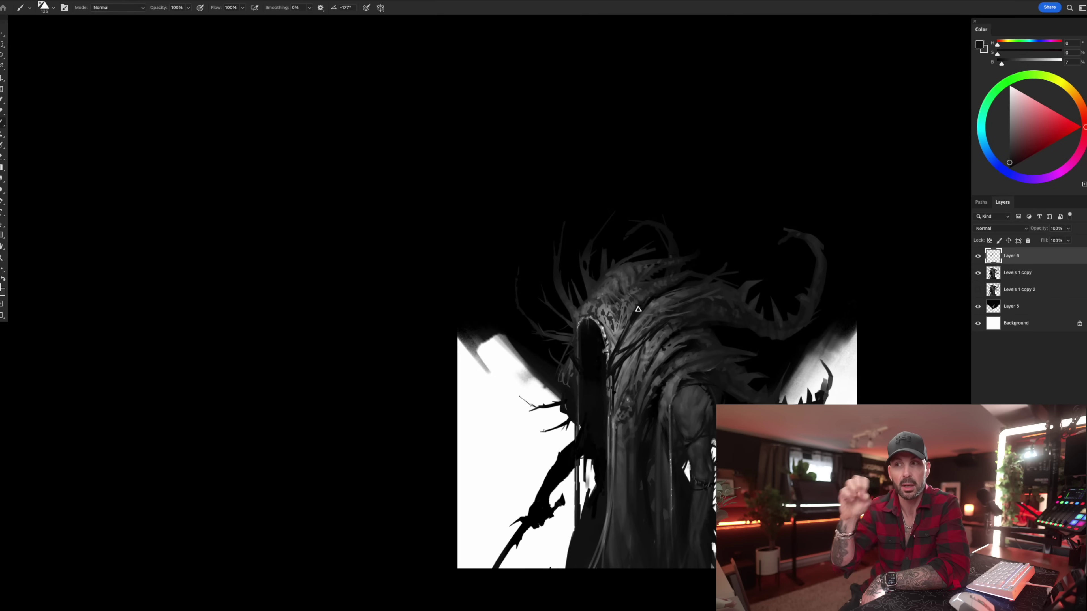
left_click(604, 401, "alt")
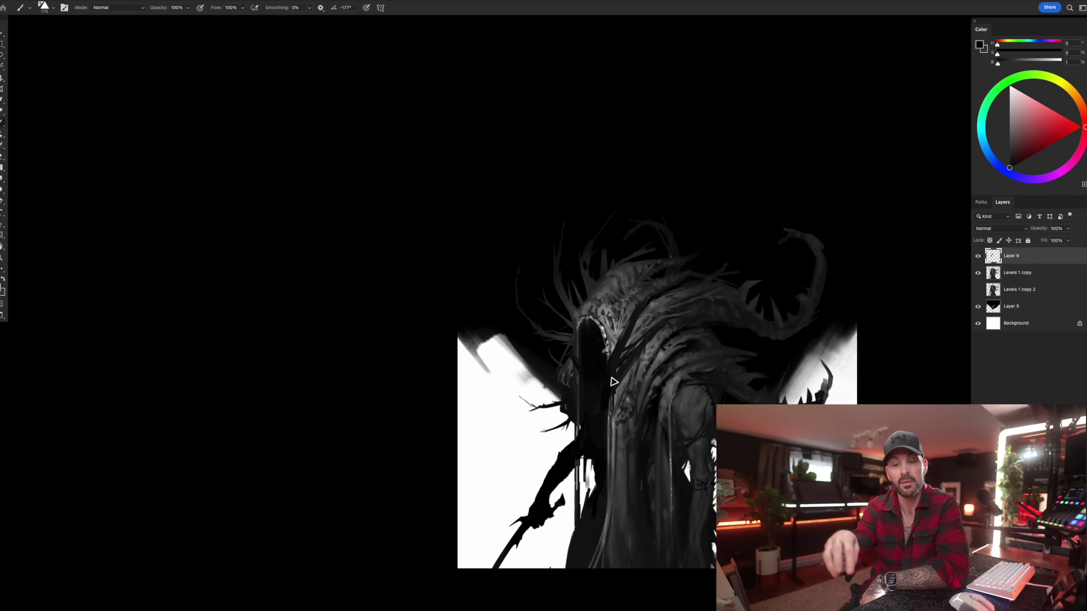
key("bracketleft")
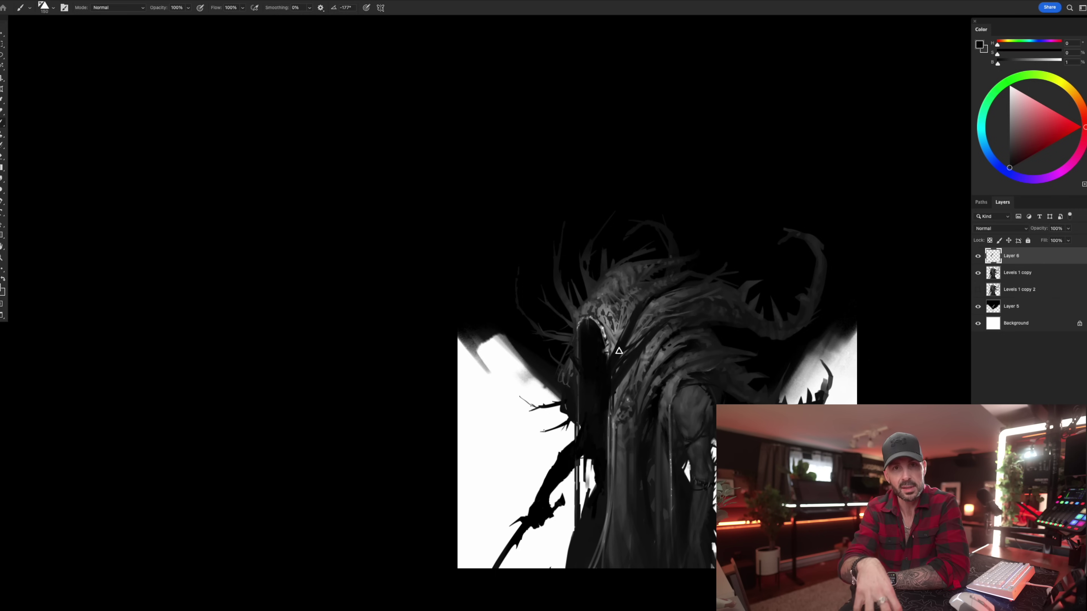
Sample light and dark greys around the hood's rim and touch up the strands next to the face opening.
key("z")
mouse_move(630, 450)
left_mouse_down()
mouse_move(586, 454)
mouse_move(643, 516)
mouse_move(674, 409)
left_mouse_up()
left_click(636, 323, "alt")
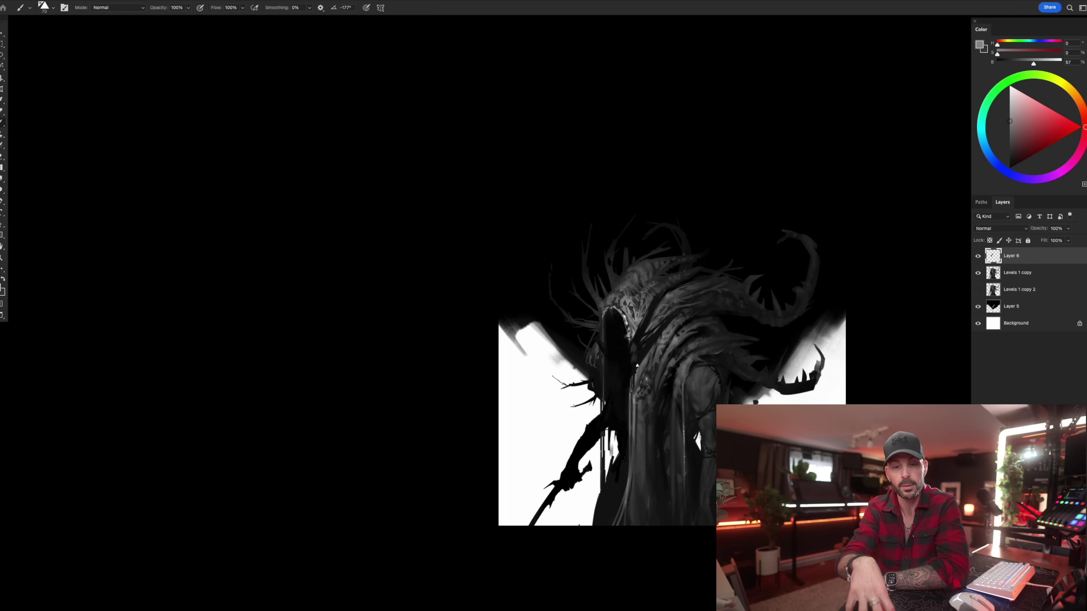
left_click(632, 343, "alt")
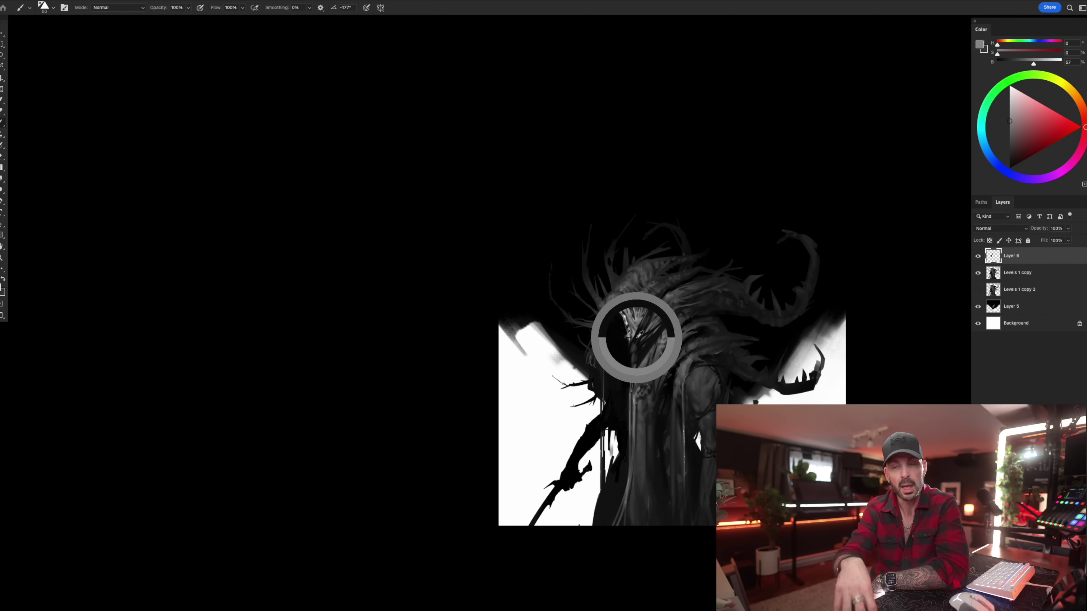
left_click(633, 357, "alt")
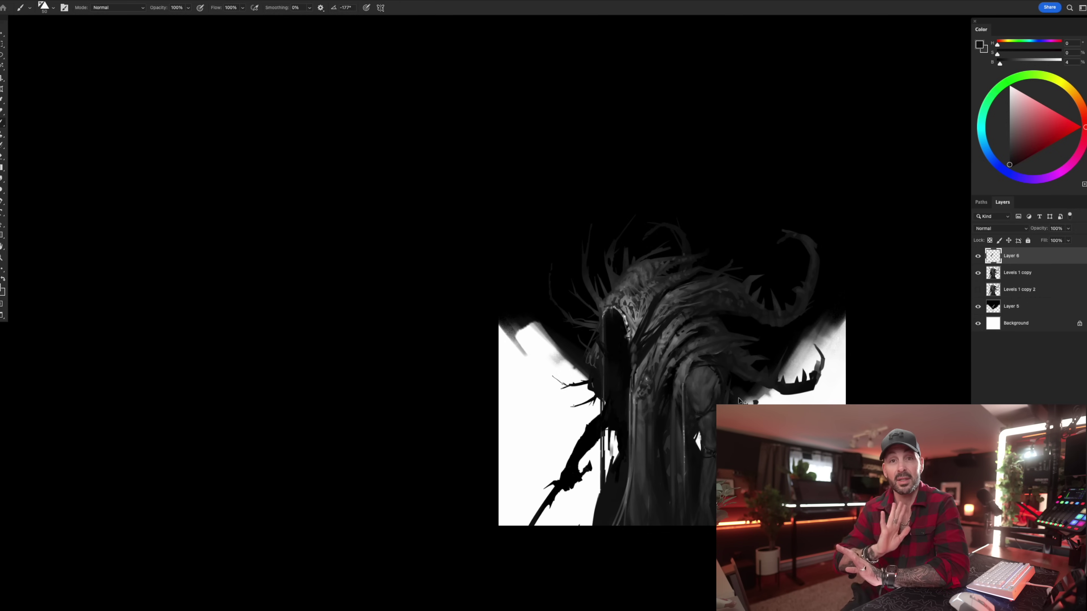
Sample a light grey from the hood's rim and paint a faint vertical streak inside the face opening with a larger brush.
left_click(635, 342, "alt")
left_click(633, 319, "alt")
key("]")
key("]")
key("]")
key("]")
key("]")
key("]")
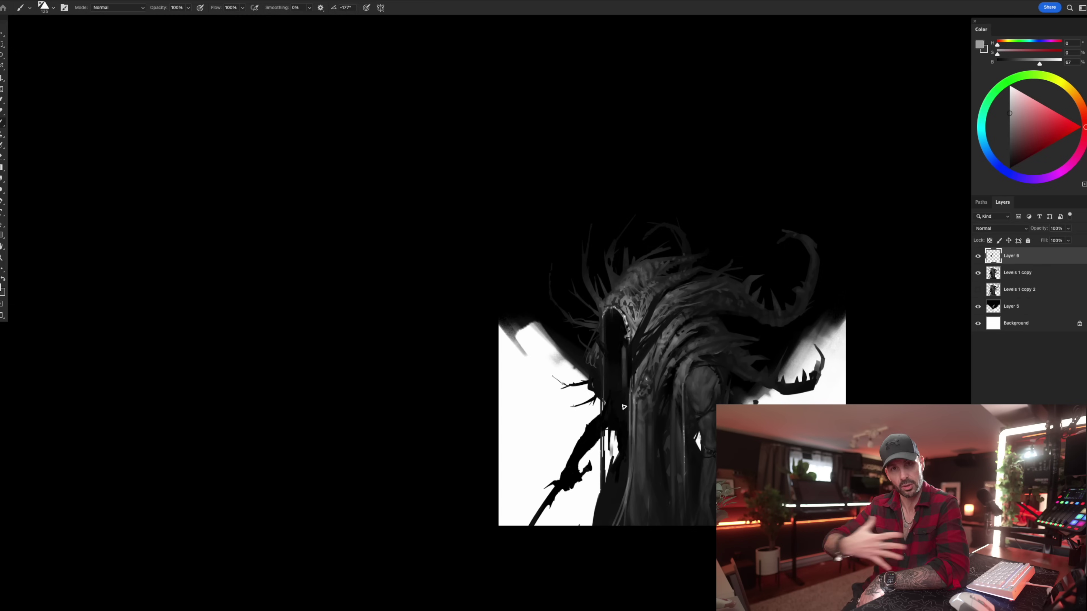
Refine the streak inside the face opening with sampled darker greys and a smaller brush.
left_click(626, 351, "alt")
key("bracketleft")
key("bracketleft")
key("bracketleft")
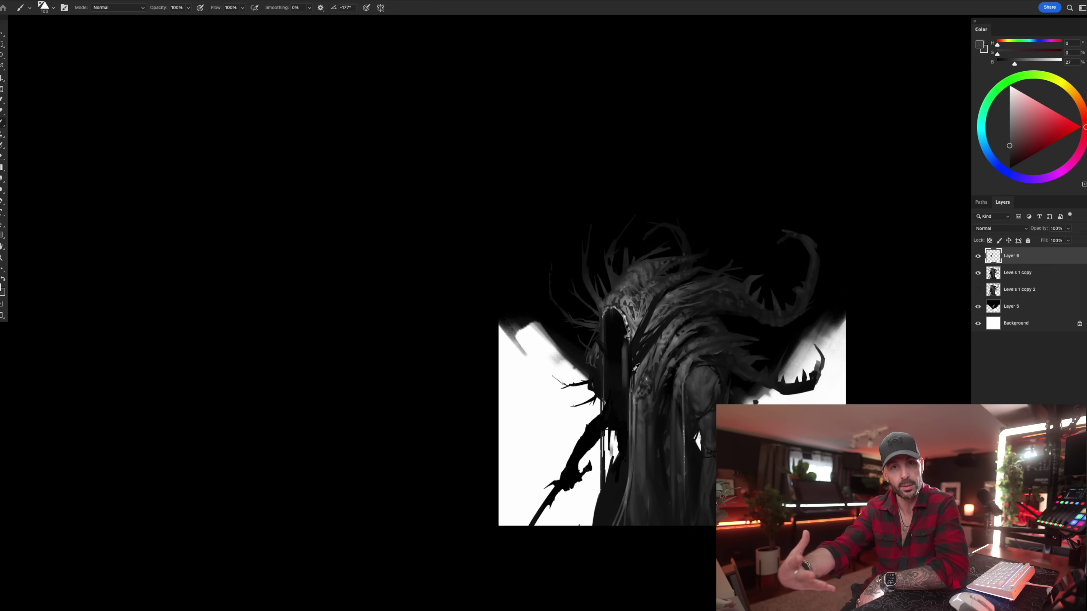
left_click(635, 353, "alt")
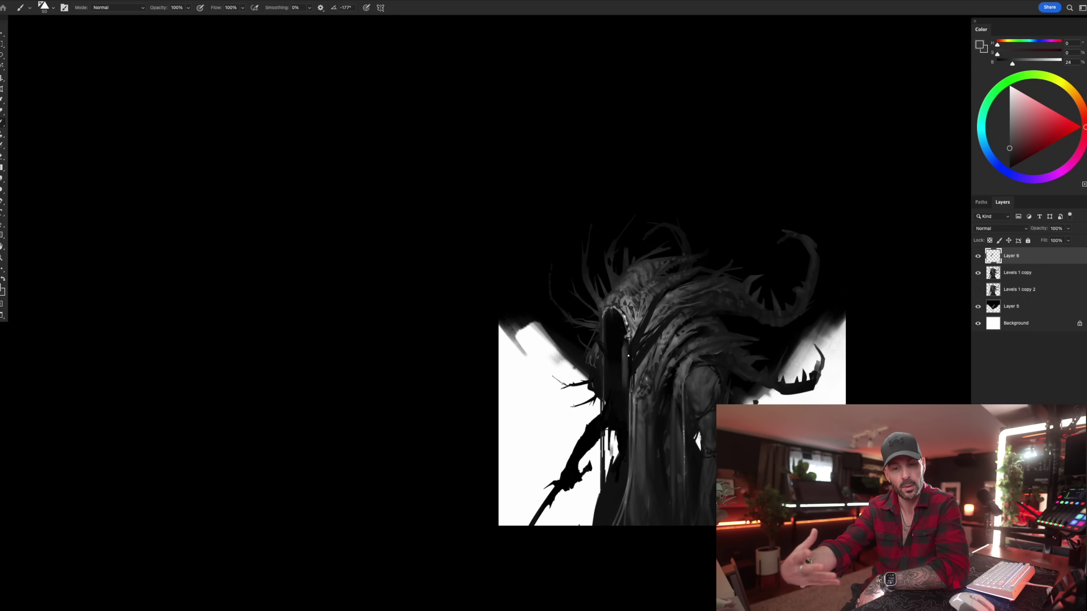
Soften the inside of the face opening with sampled near-black tones and a progressively larger brush.
key("bracketleft")
left_click(621, 339, "alt")
left_click(624, 357, "alt")
key("bracketright")
key("bracketright")
key("bracketright")
key("bracketright")
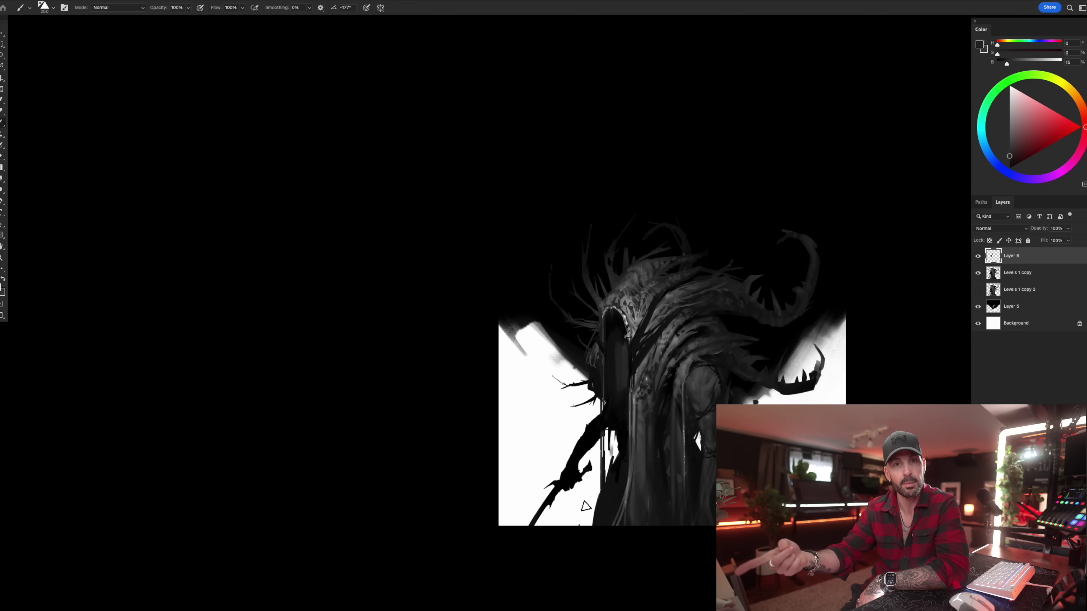
left_click(614, 319, "alt")
key("bracketright")
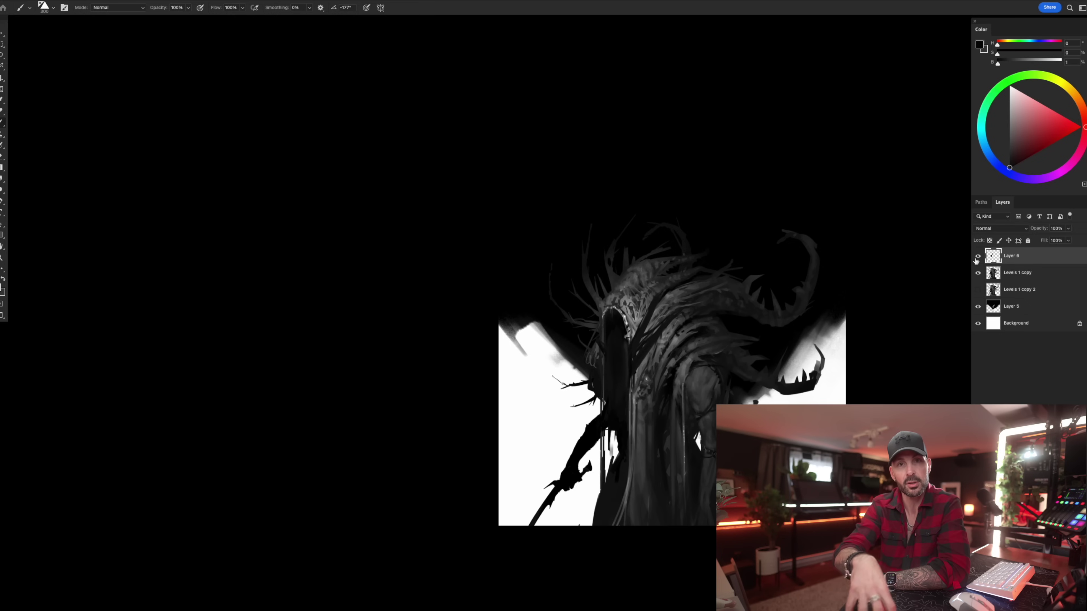
Flip the canvas back horizontally, then hide and delete Layer 6 with its strand experiments.
mouse_move(643, 445)
left_mouse_down()
mouse_move(616, 475)
mouse_move(657, 502)
left_mouse_up()
key("super+shift+h")
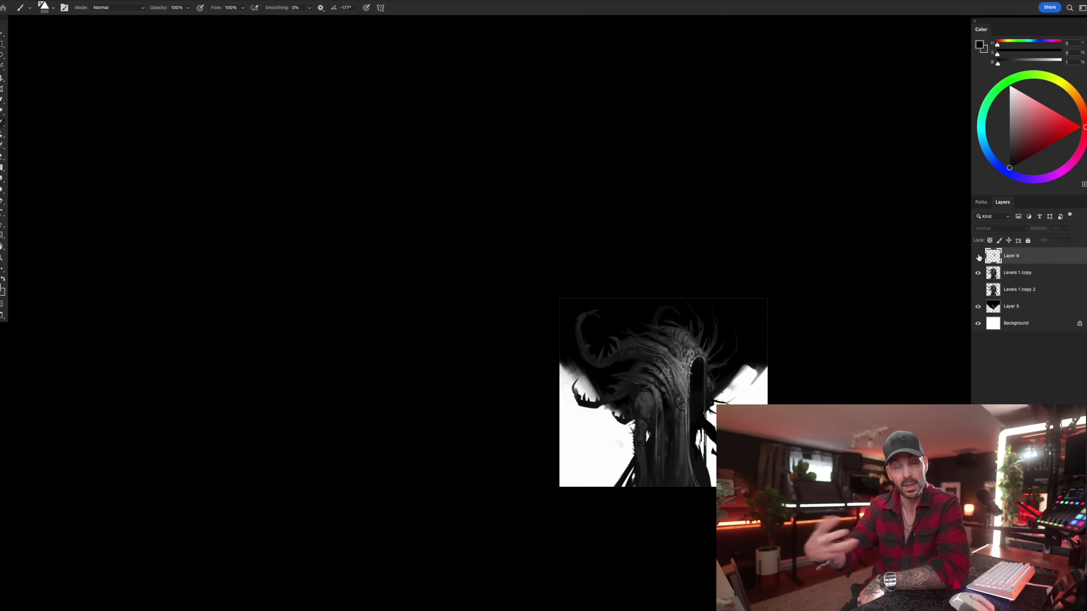
key("Delete")
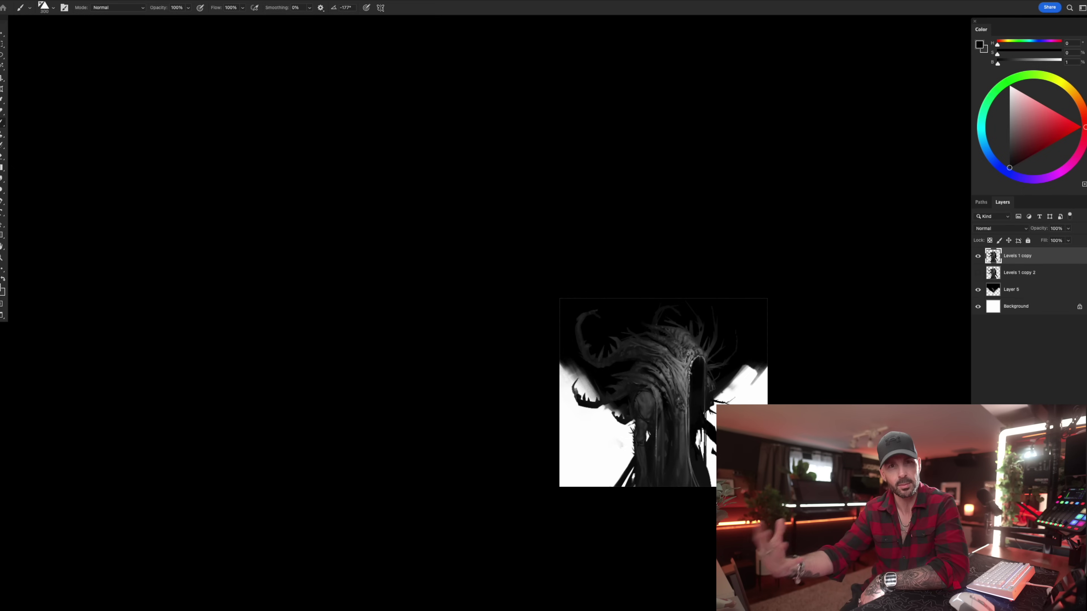
Duplicate the Levels 1 copy layer as a hidden backup beneath it, keeping Levels 1 copy active.
key("Tab")
key("Tab")
left_click_drag(697, 451, 719, 451)
key("e")
left_click_drag(993, 257, 994, 266)
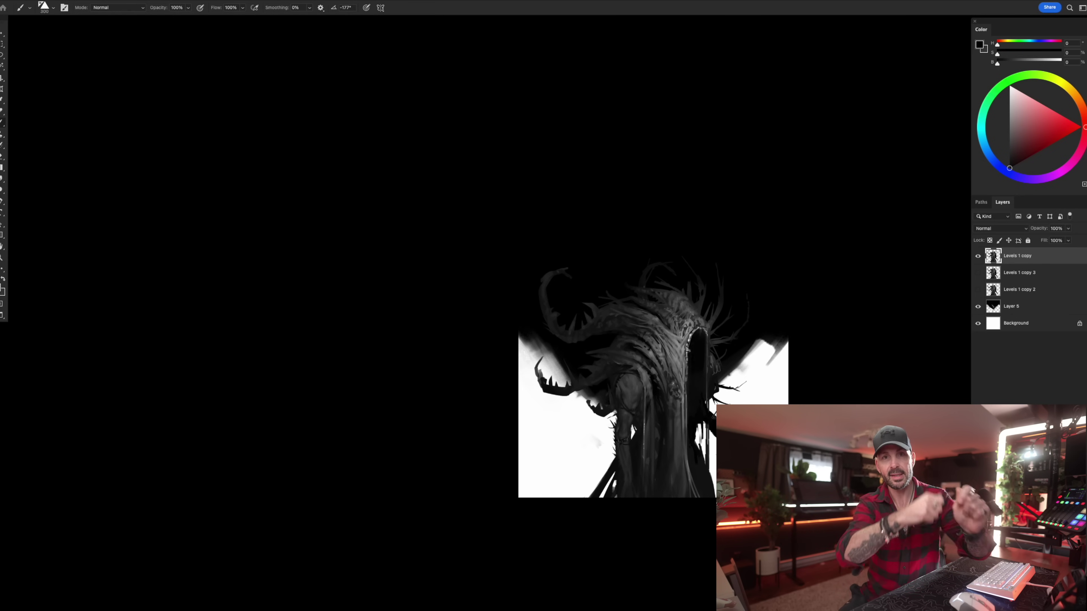
Choose a narrow, unrotated brush preset and flip the canvas horizontally, keeping the Levels 1 copy layer active for painting.
right_click(794, 371)
double_click(795, 348)
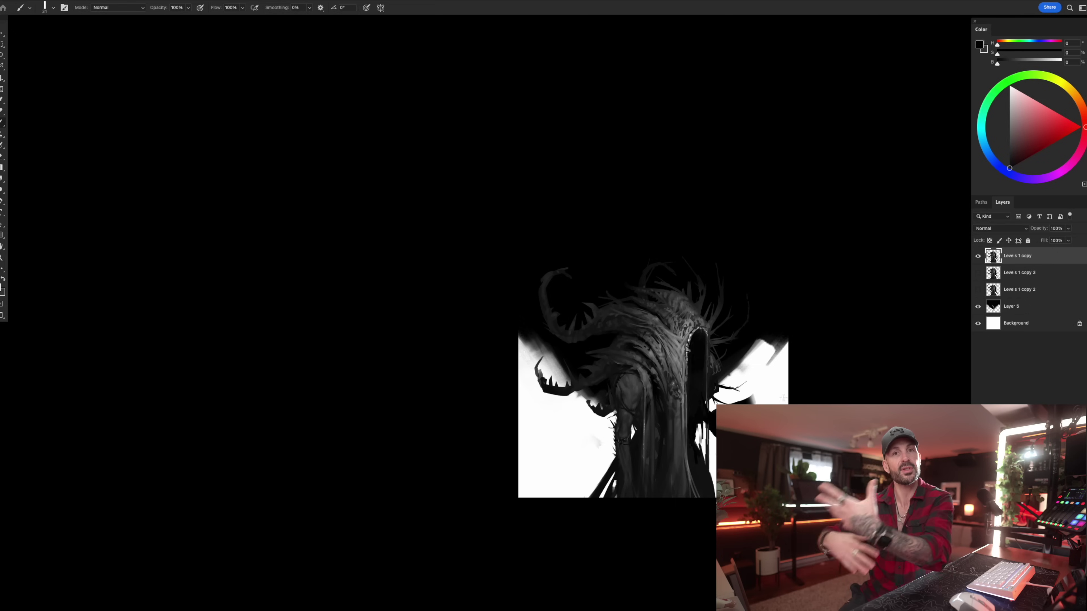
right_click(811, 370)
double_click(803, 388)
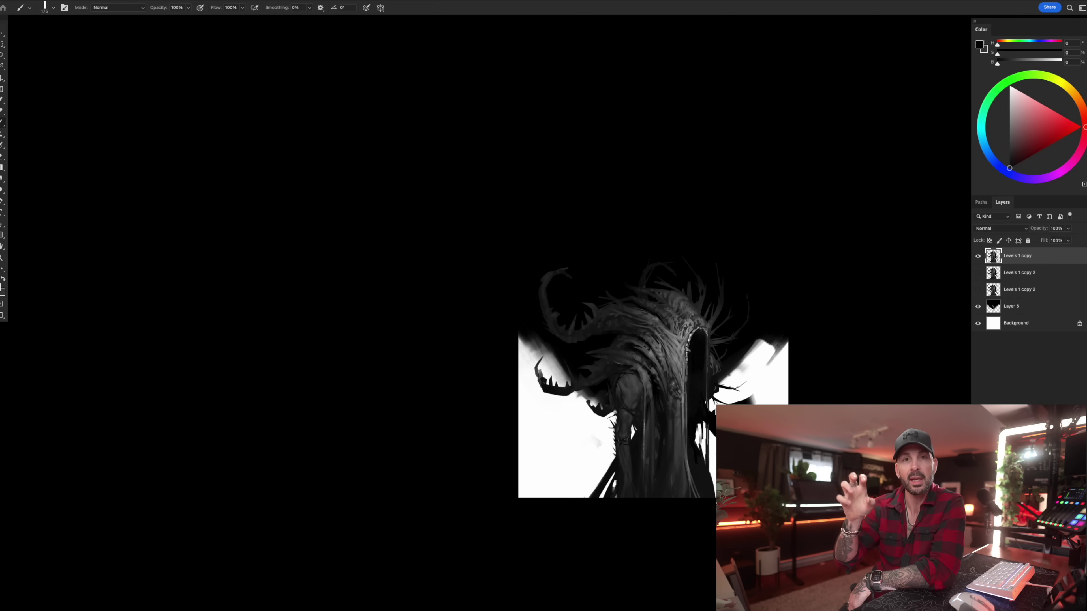
key("e")
key("b")
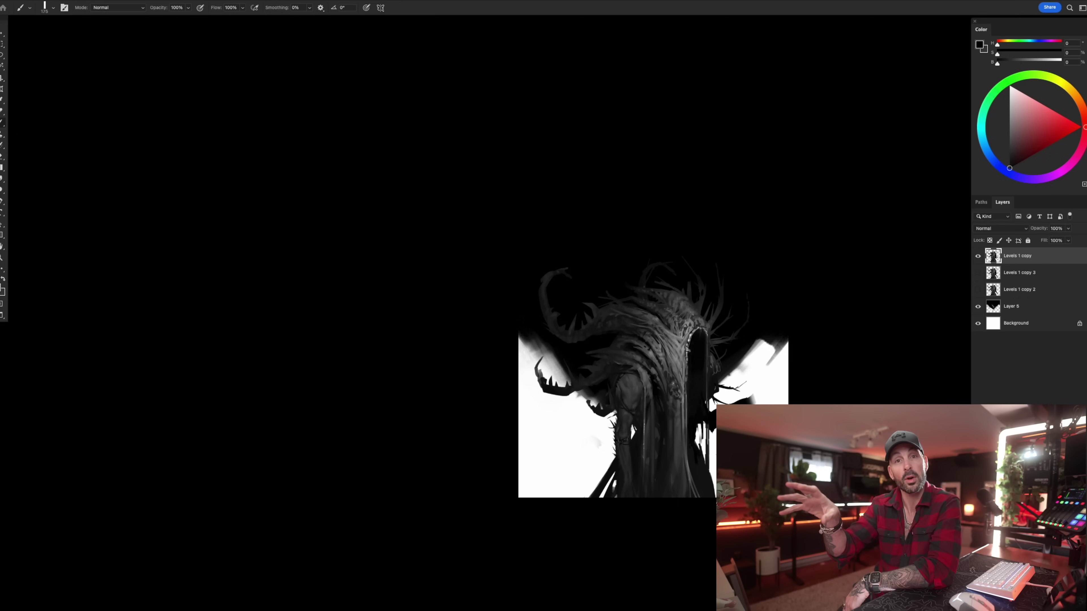
key("e")
key("ctrl+shift+h")
key("b")
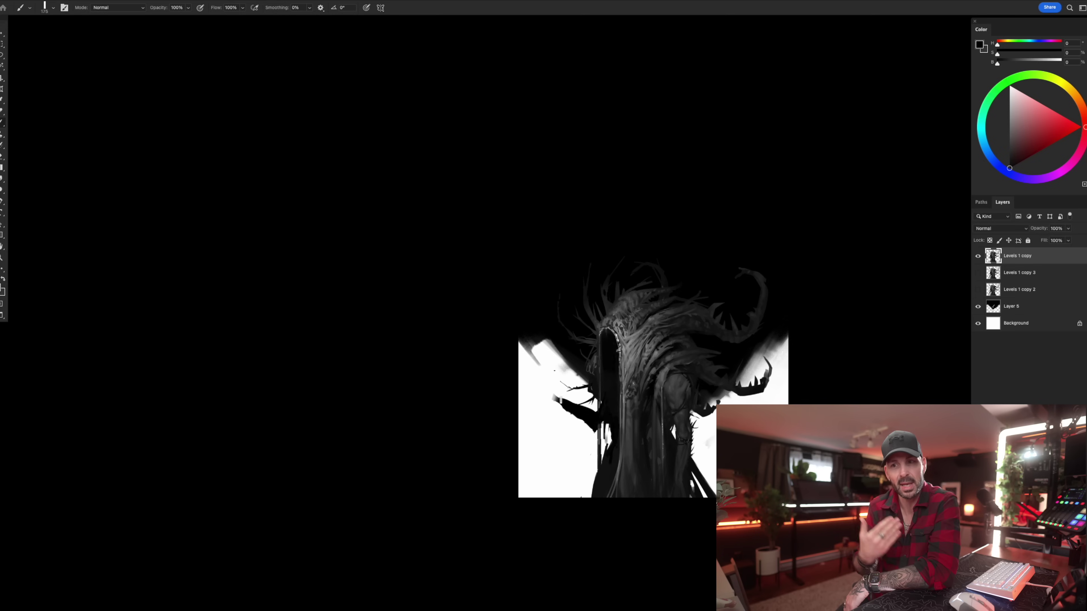
Paint a black staff in the raised hand, with an ornate head and hanging charm, and flip the canvas back horizontally.
left_click_drag(544, 371, 560, 498)
left_click_drag(543, 393, 547, 401)
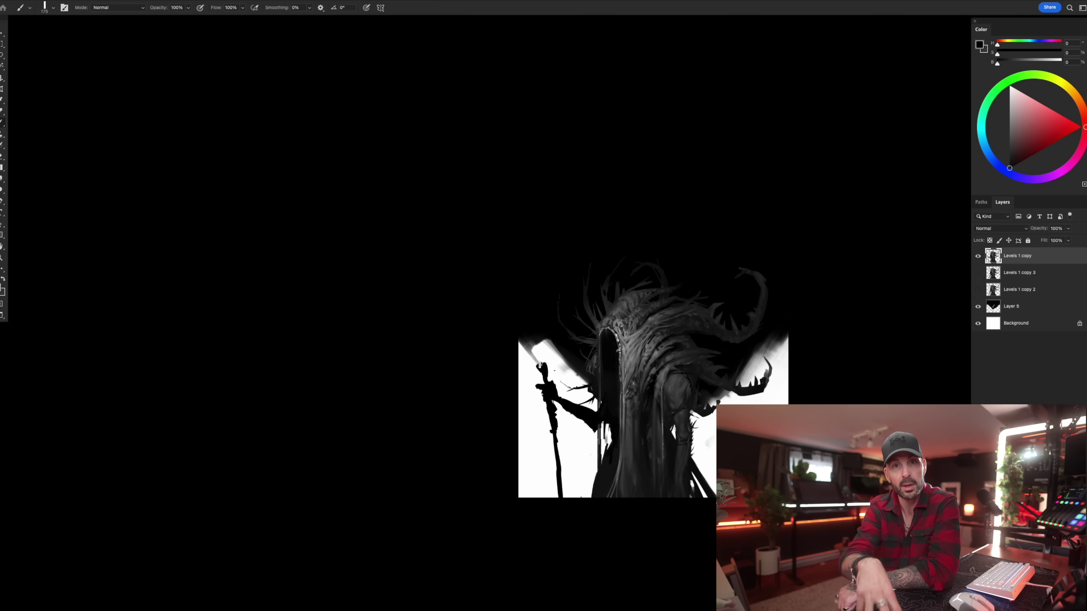
mouse_move(548, 373)
left_mouse_down()
mouse_move(534, 352)
mouse_move(548, 354)
left_mouse_up()
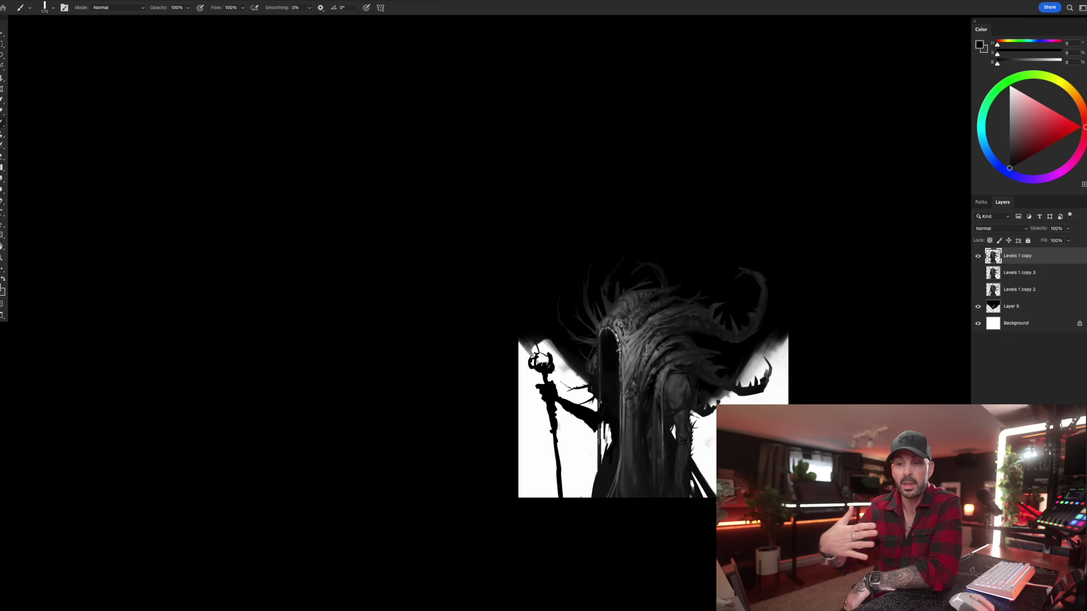
mouse_move(534, 369)
left_mouse_down()
mouse_move(534, 469)
mouse_move(537, 426)
mouse_move(535, 454)
left_mouse_up()
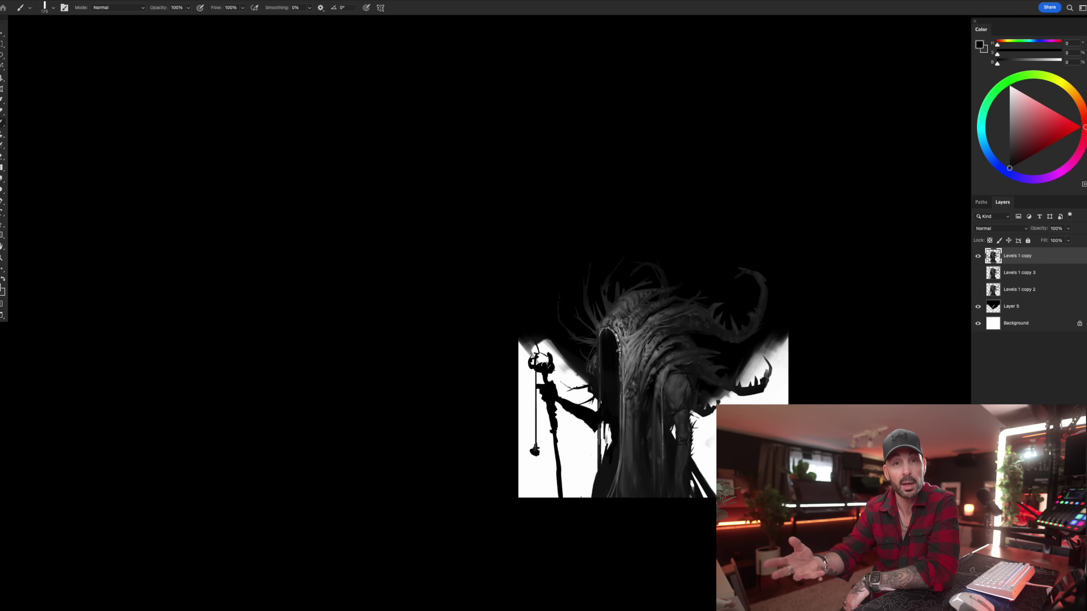
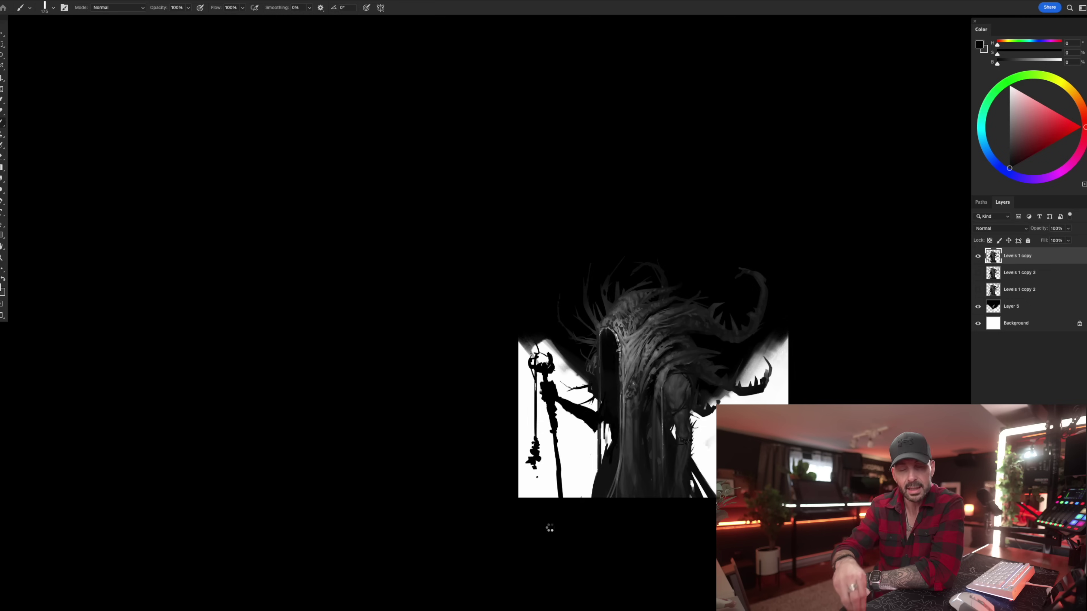
key("h")
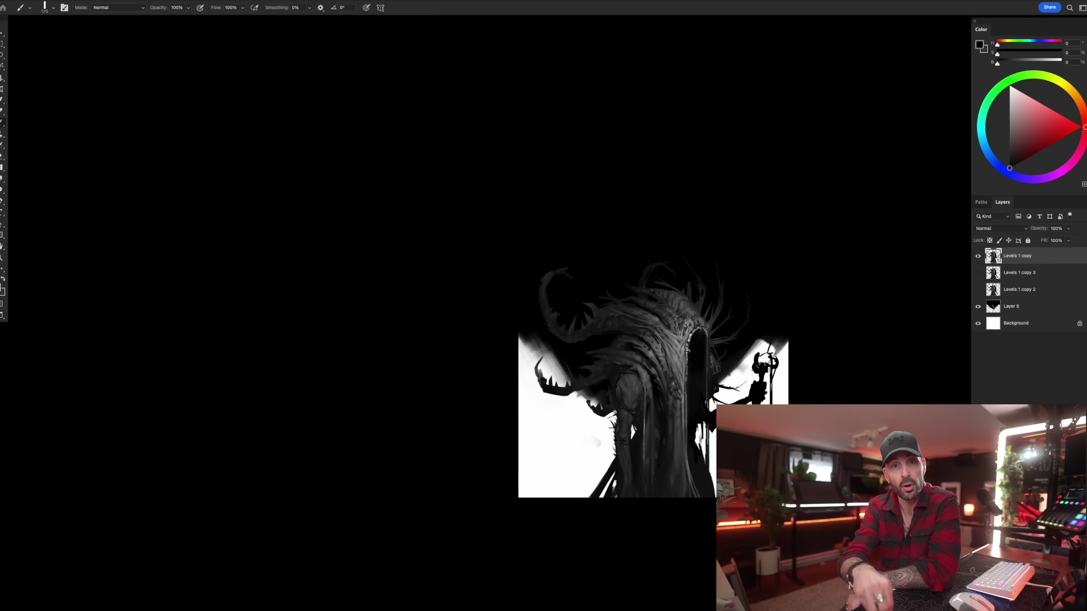
Choose a textured eraser preset and duplicate Layer 5 as a hidden backup beneath it, keeping Layer 5 active.
left_click_drag(653, 376, 655, 384)
left_click(997, 306)
key("e")
right_click(754, 388)
left_click(899, 227)
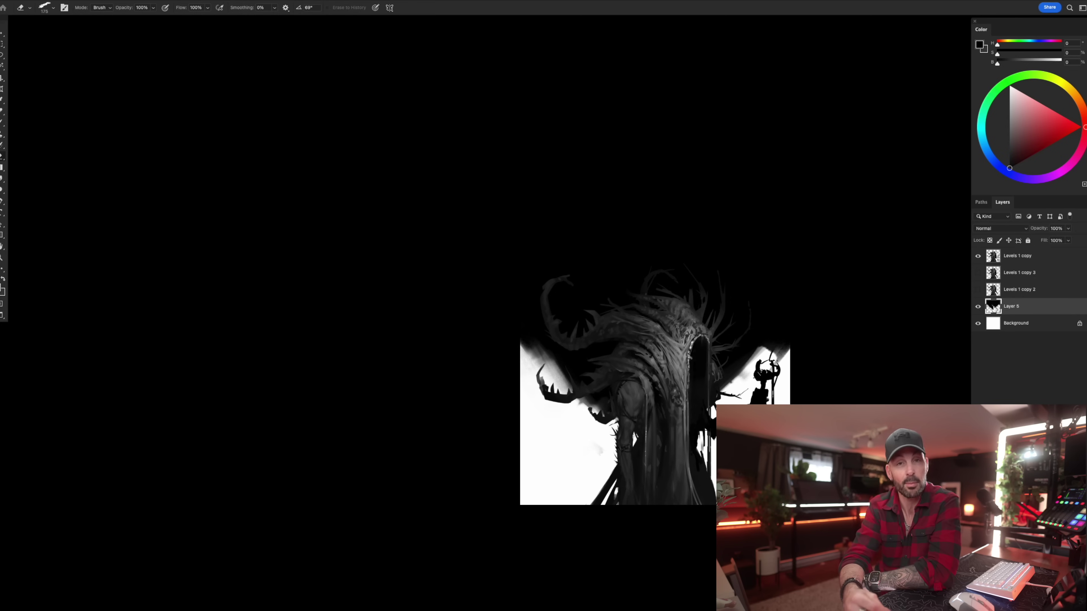
left_click_drag(993, 307, 992, 318)
left_click(977, 324)
left_click(997, 306)
Erase the dark background around the staff's head on Layer 5 with an enlarged textured eraser.
key("bracketright")
key("bracketright")
key("bracketright")
key("bracketright")
key("bracketright")
key("bracketright")
key("bracketright")
key("bracketright")
key("bracketright")
key("bracketright")
key("bracketright")
key("bracketright")
key("bracketright")
mouse_move(785, 348)
left_mouse_down()
mouse_move(766, 376)
mouse_move(723, 392)
left_mouse_up()
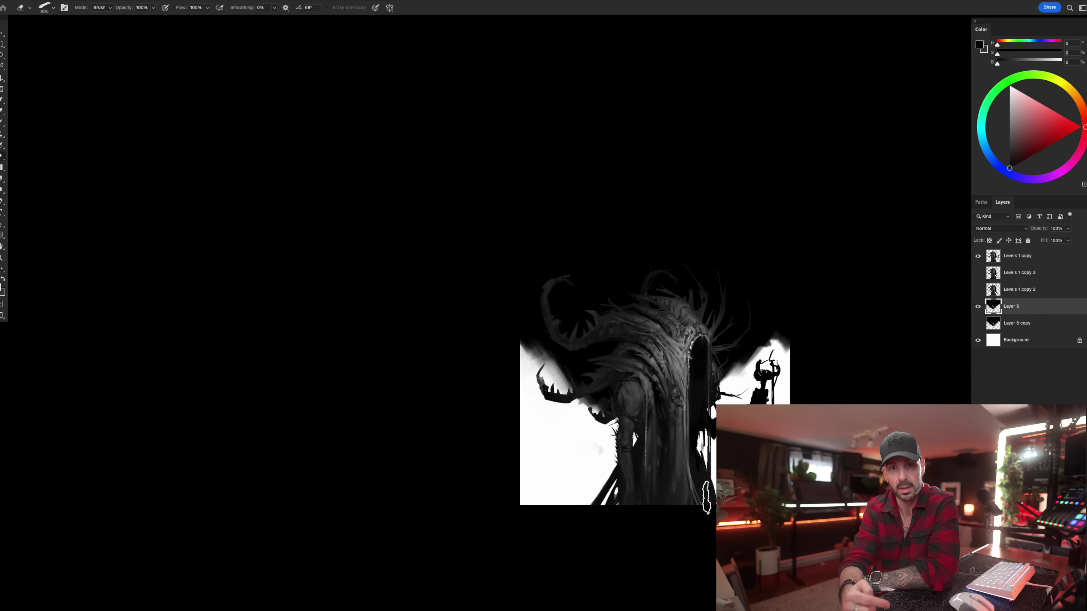
Make the Levels 1 copy layer active and choose matching unrotated presets for the brush and eraser.
left_click(996, 256)
key("b")
right_click(740, 377)
left_click(900, 354)
right_click(760, 396)
key("Return")
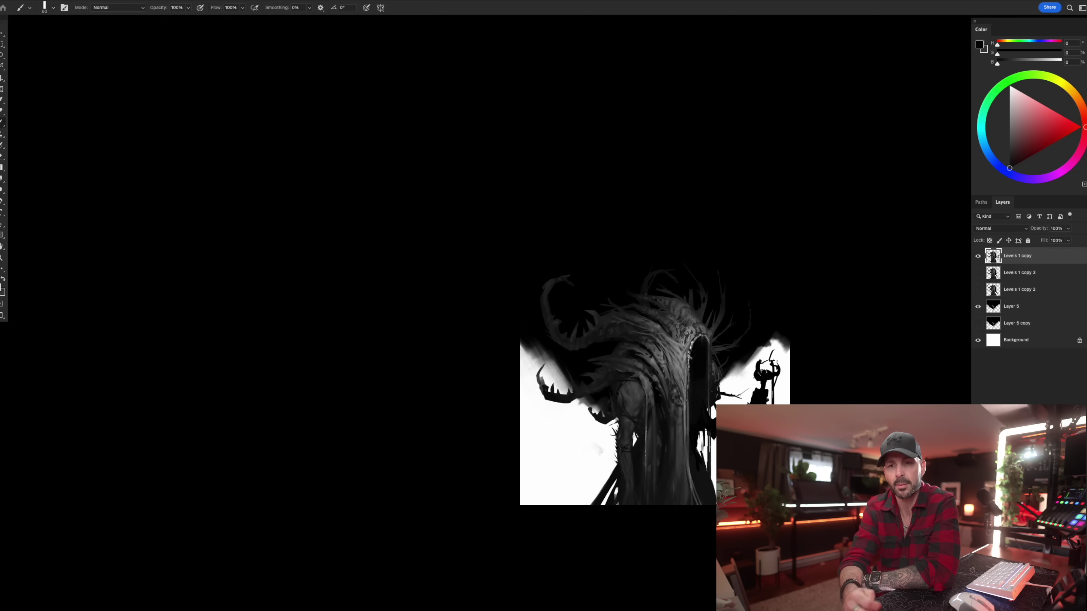
key("e")
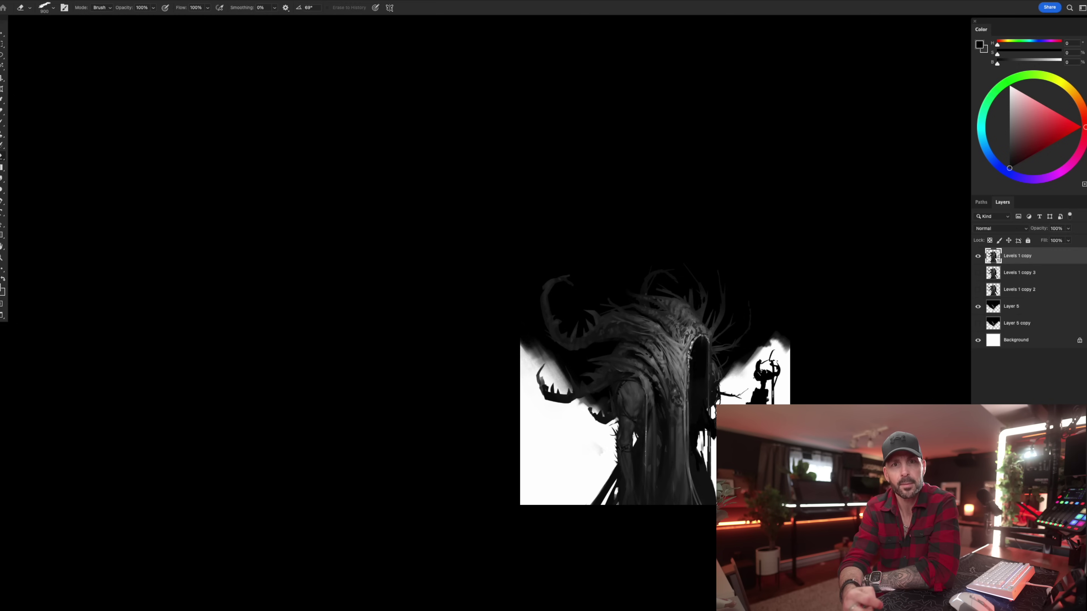
right_click(718, 402)
double_click(783, 352)
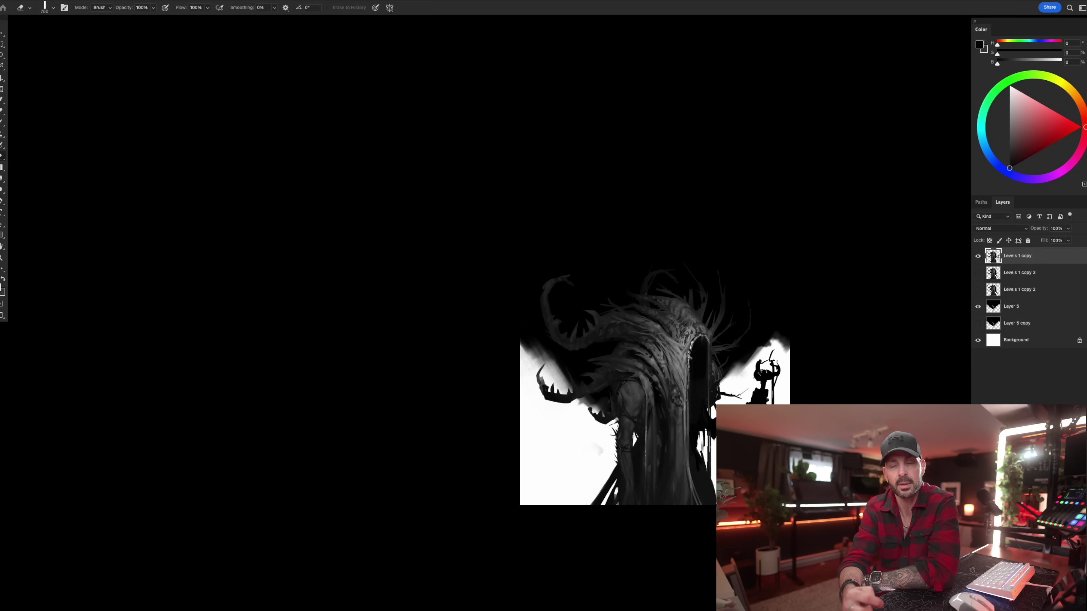
Thicken the silhouette of the staff's head in black with a larger brush, alternating brush and eraser.
key("b")
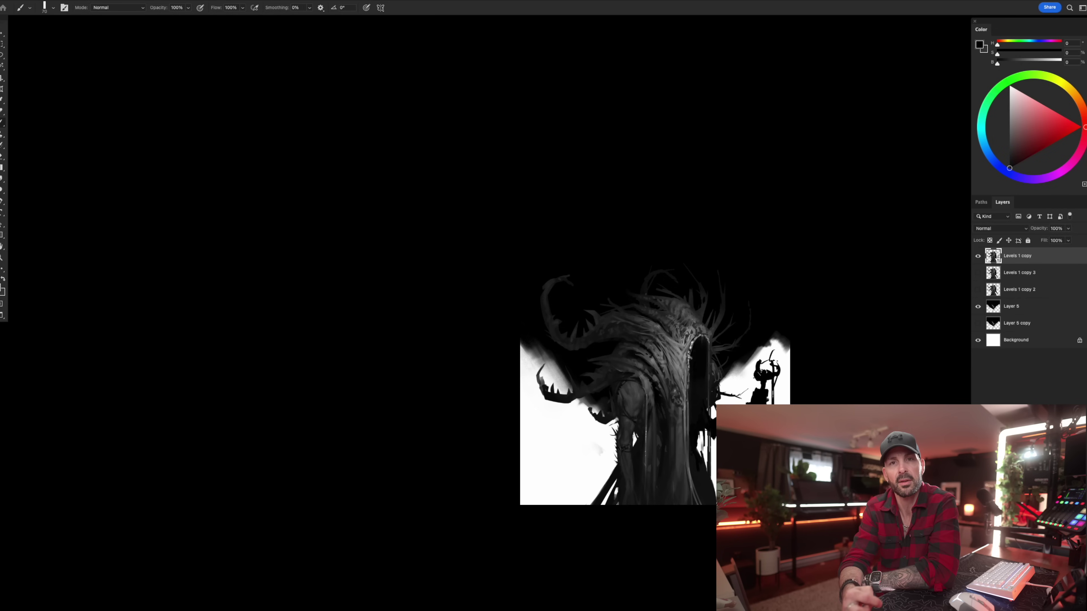
key("e")
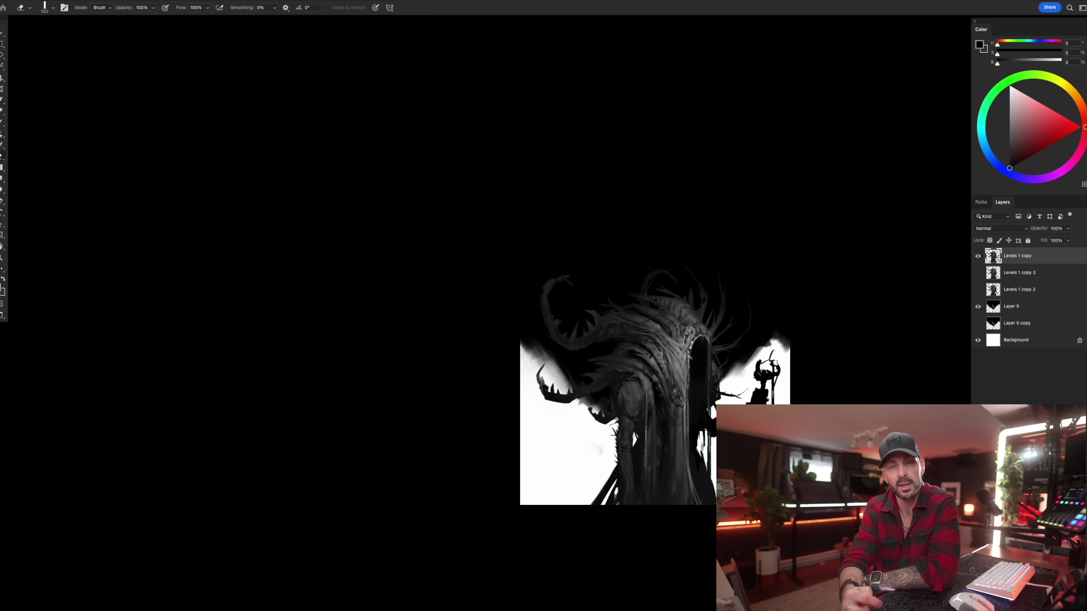
key("b")
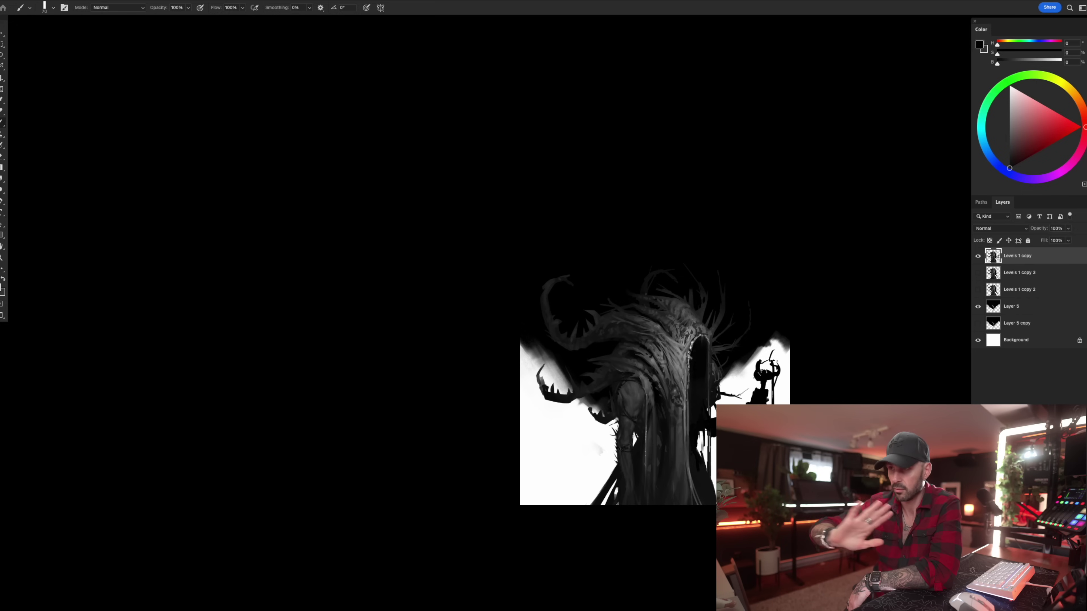
key("e")
key("b")
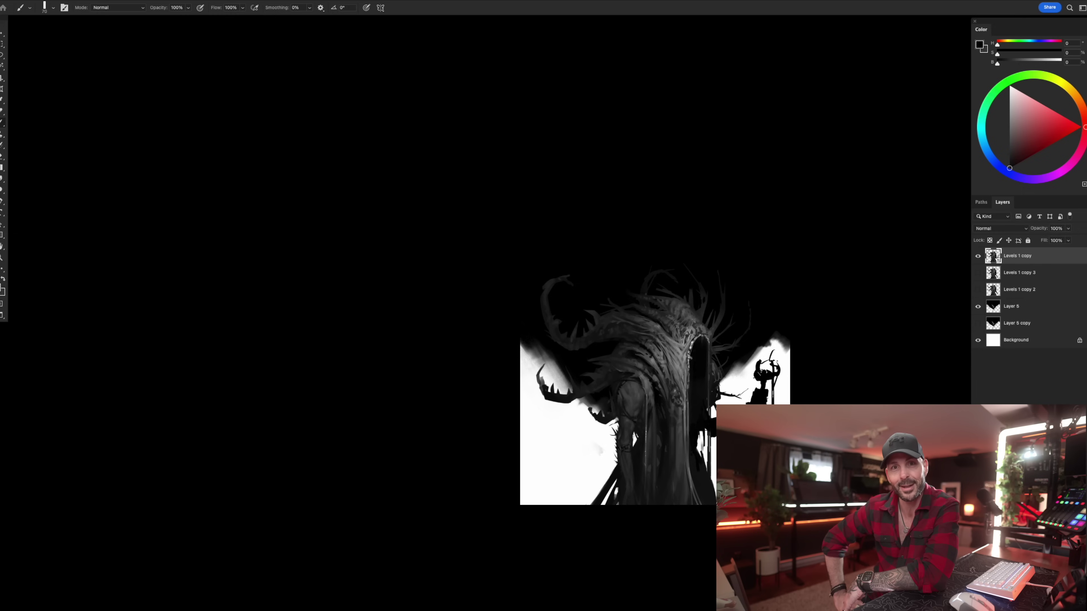
key("]")
mouse_move(749, 360)
left_mouse_down()
mouse_move(760, 377)
mouse_move(771, 358)
left_mouse_up()
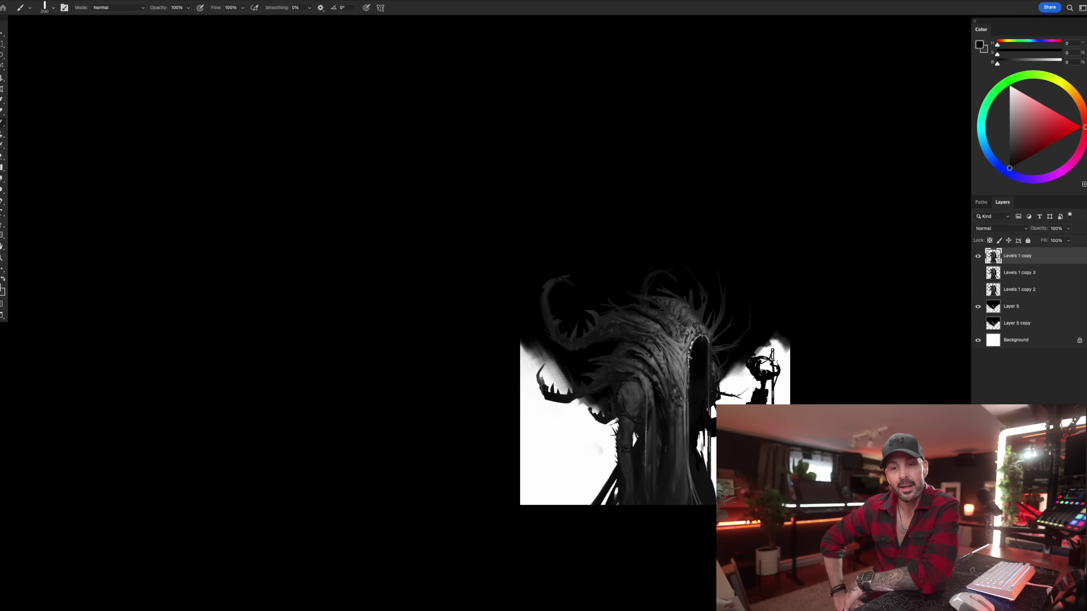
Flip the canvas horizontally, activate Layer 5, and set textured presets for an enlarged eraser and the brush.
key("super+shift+h")
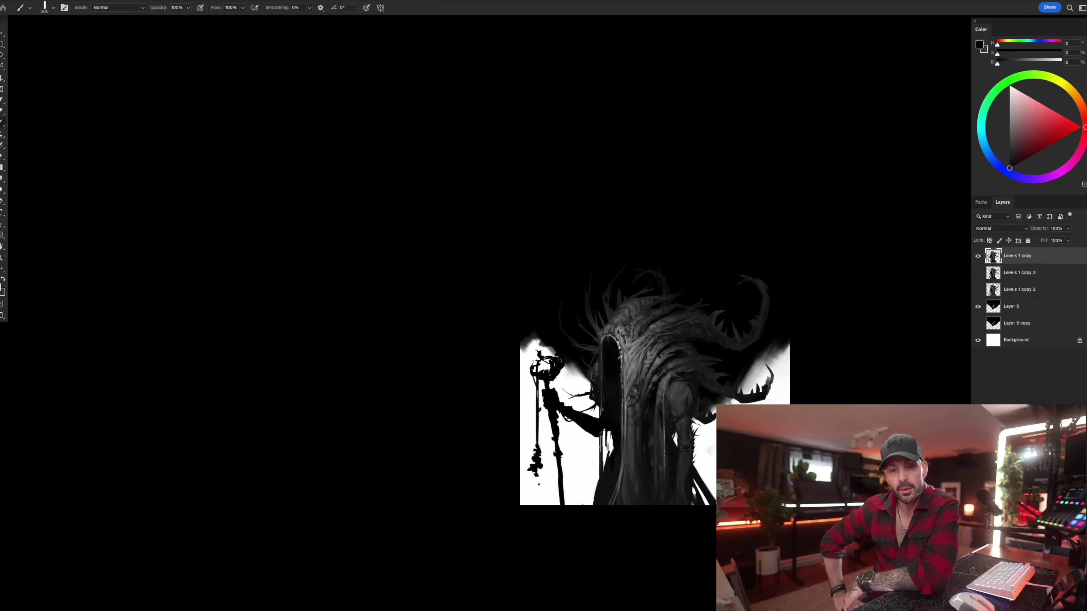
left_click(996, 312)
key("e")
right_click(593, 398)
double_click(629, 375)
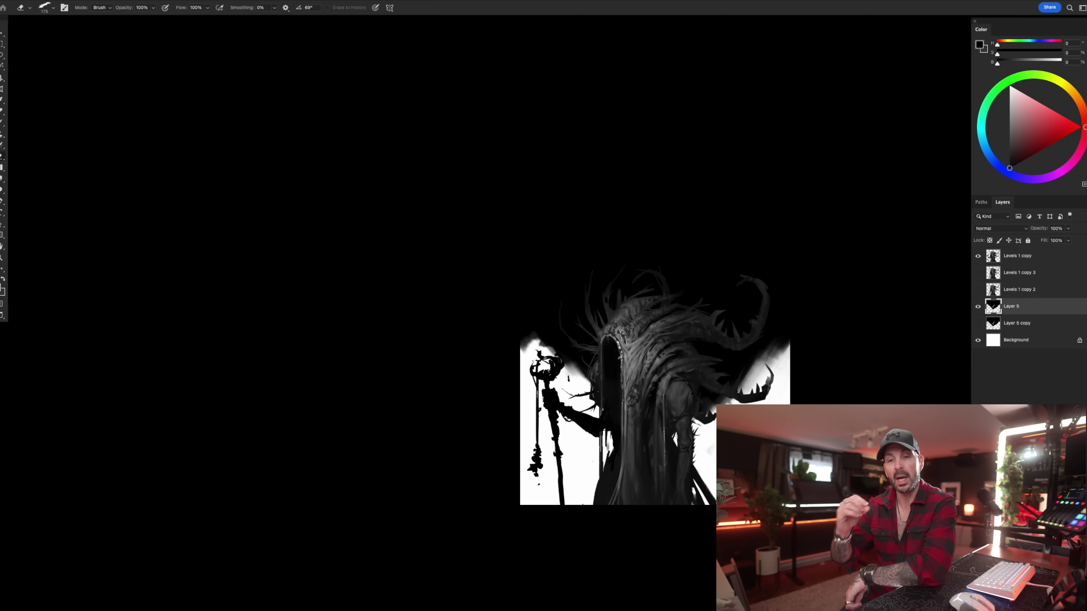
key("bracketright")
key("bracketright")
key("bracketright")
key("bracketright")
key("bracketright")
key("bracketright")
key("bracketright")
key("b")
right_click(559, 342)
double_click(616, 375)
Lighten the background behind the open claw opposite the staff, and paint black behind the staff's head on Layer 5.
key("e")
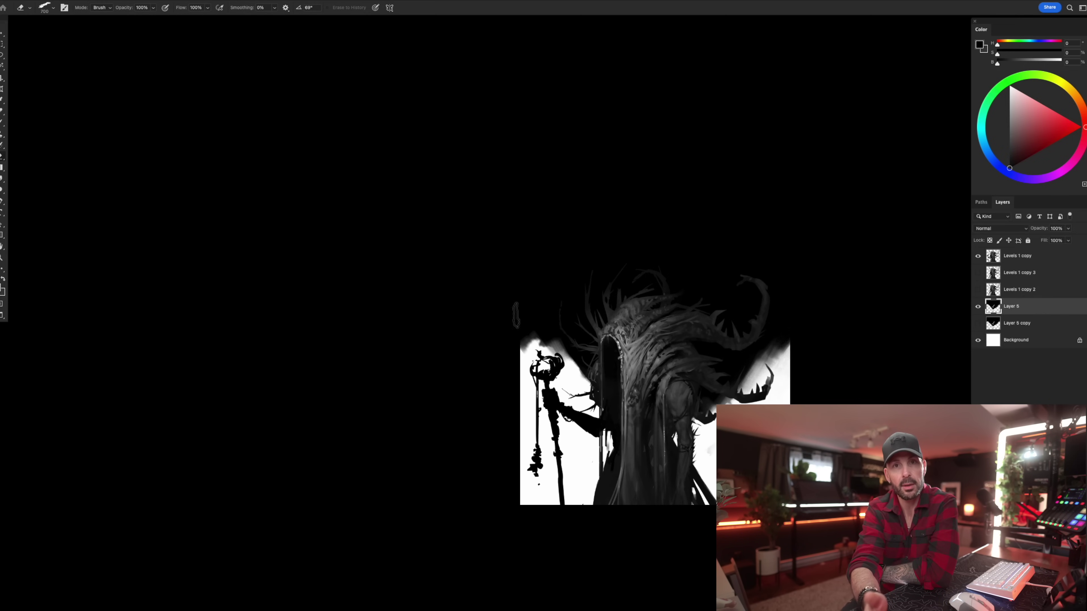
key("b")
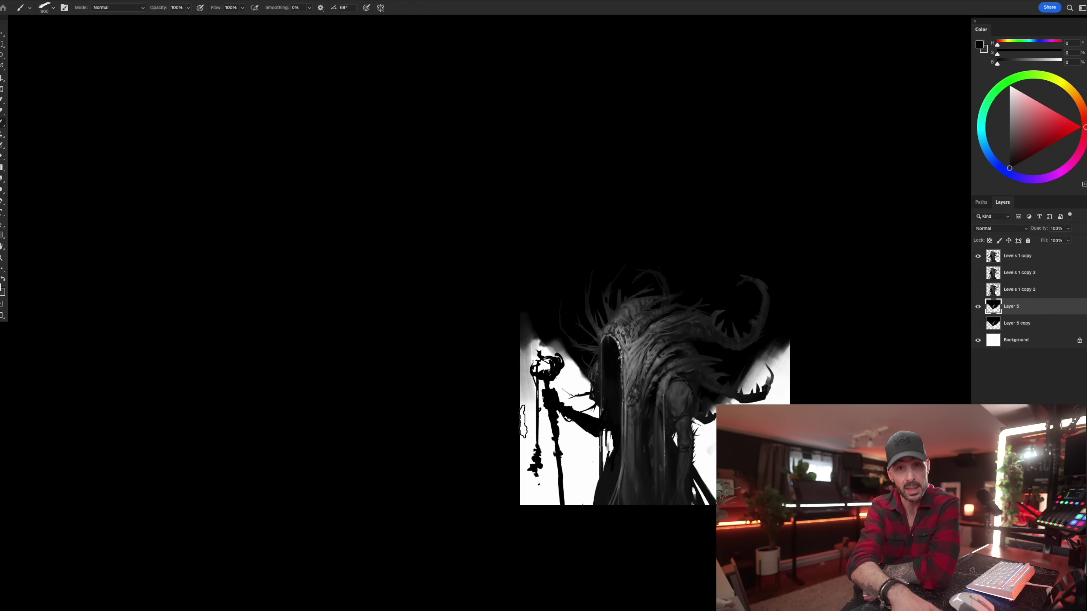
key("e")
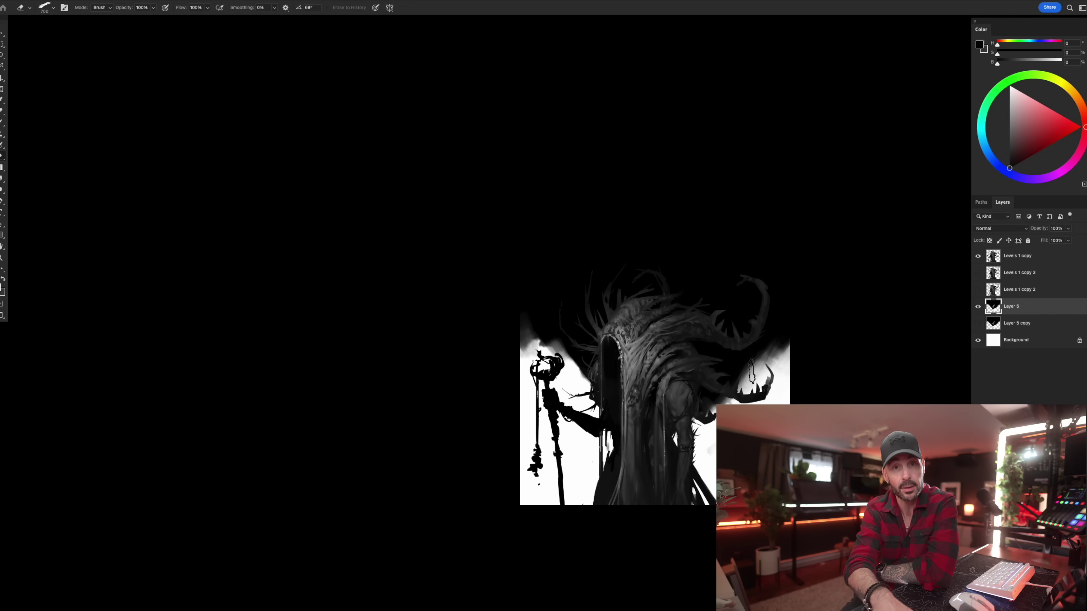
key("b")
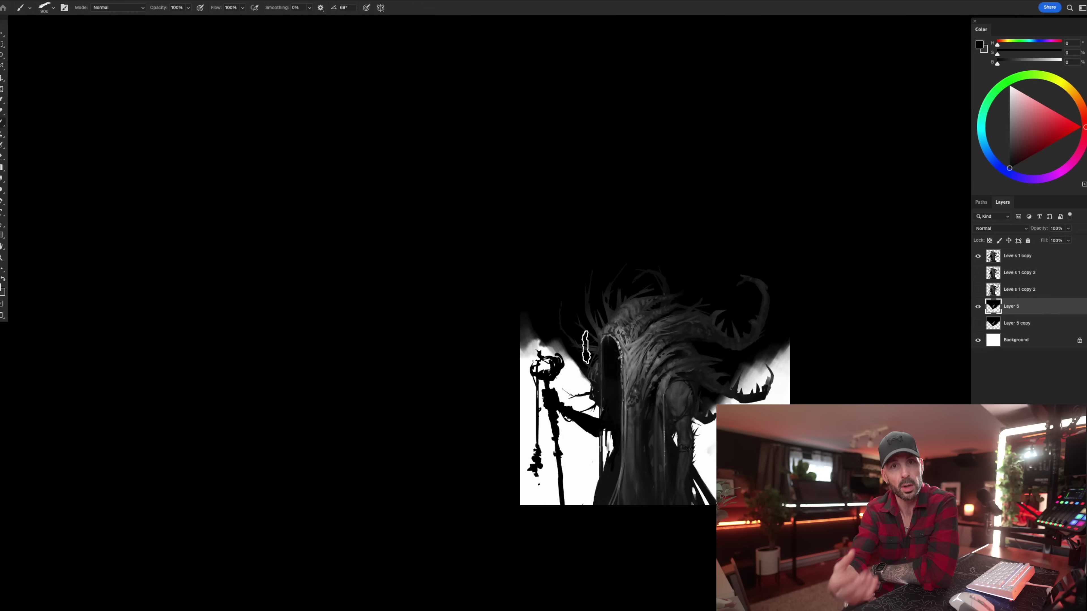
key("super+z")
left_click_drag(531, 334, 559, 383)
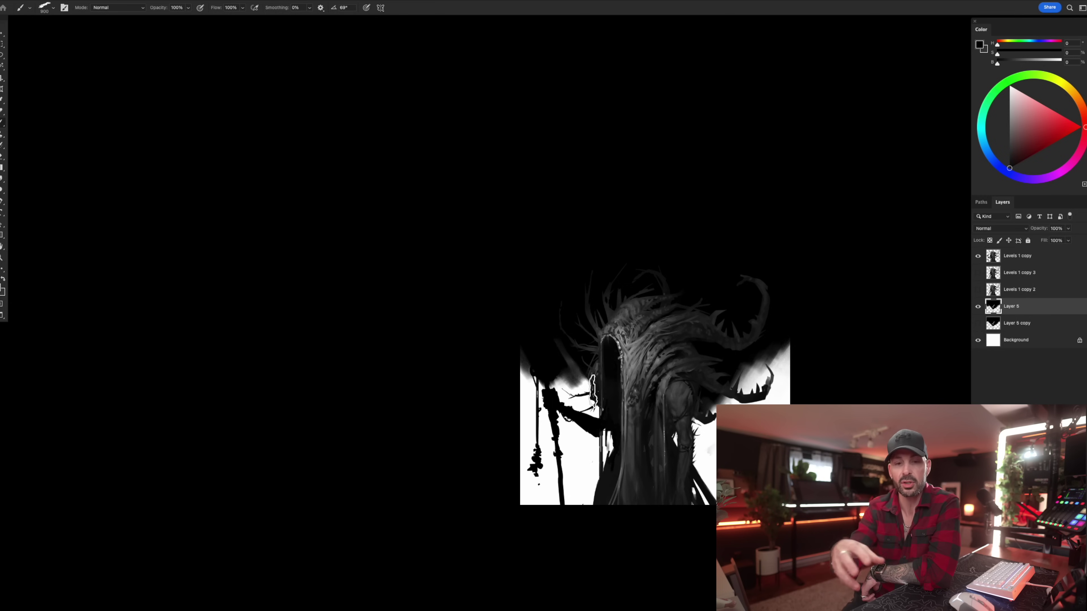
Add a layer clipped to Levels 1 copy, paint the staff's head with a sampled mid-grey, and undo the last stroke.
left_click(1021, 259)
key("super+shift+alt+n")
left_click(1002, 264, "alt")
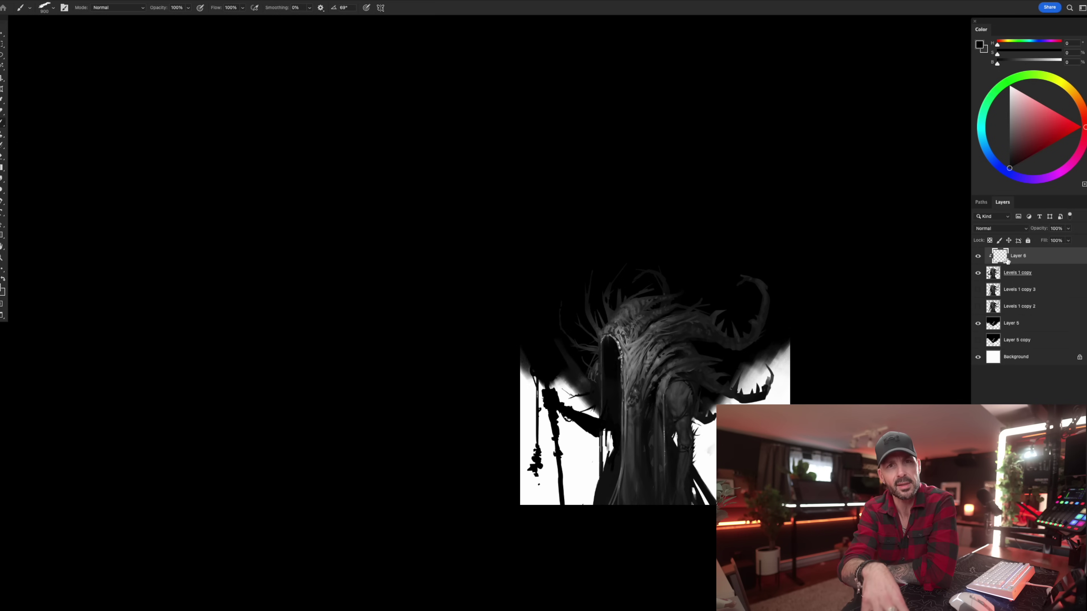
left_click(612, 329, "alt")
left_click_drag(538, 350, 558, 396)
key("super+z")
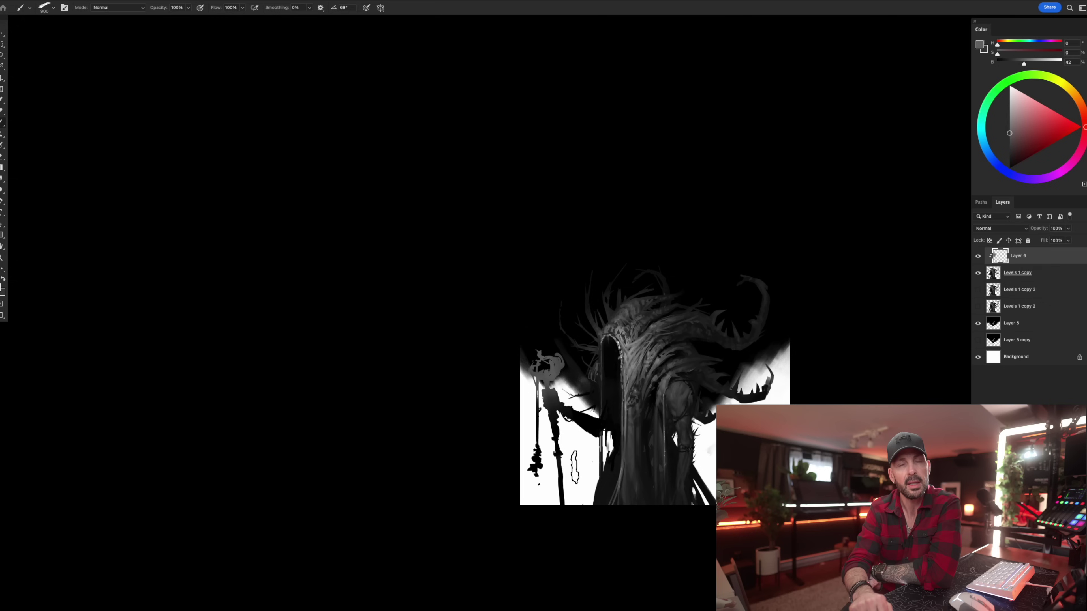
Carve back the grey on the staff's head and gripping hand with a smaller eraser.
key("e")
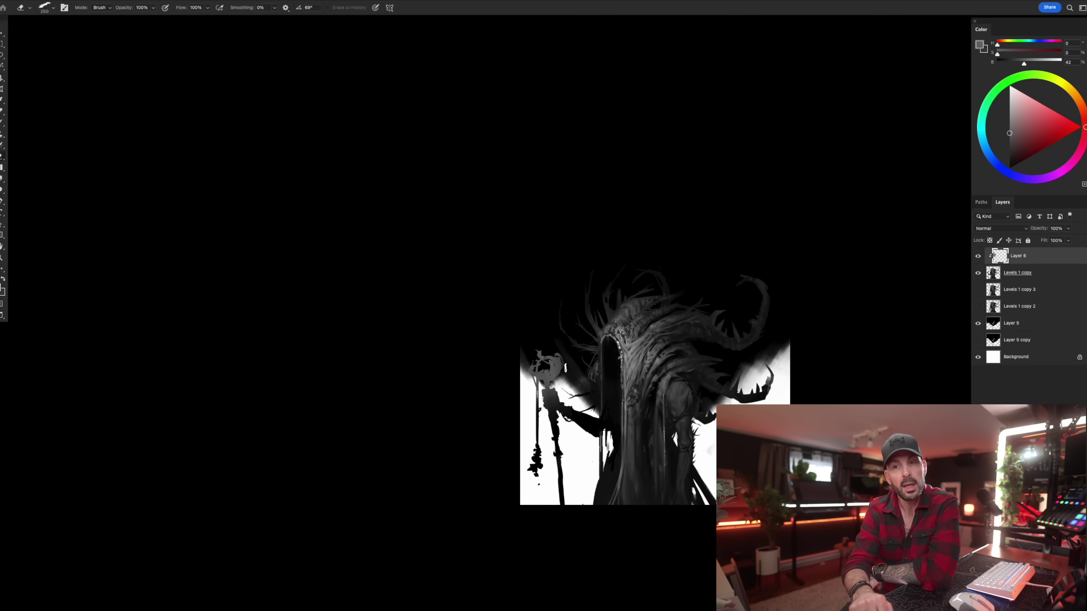
left_click_drag(547, 391, 558, 405)
key("b")
key("e")
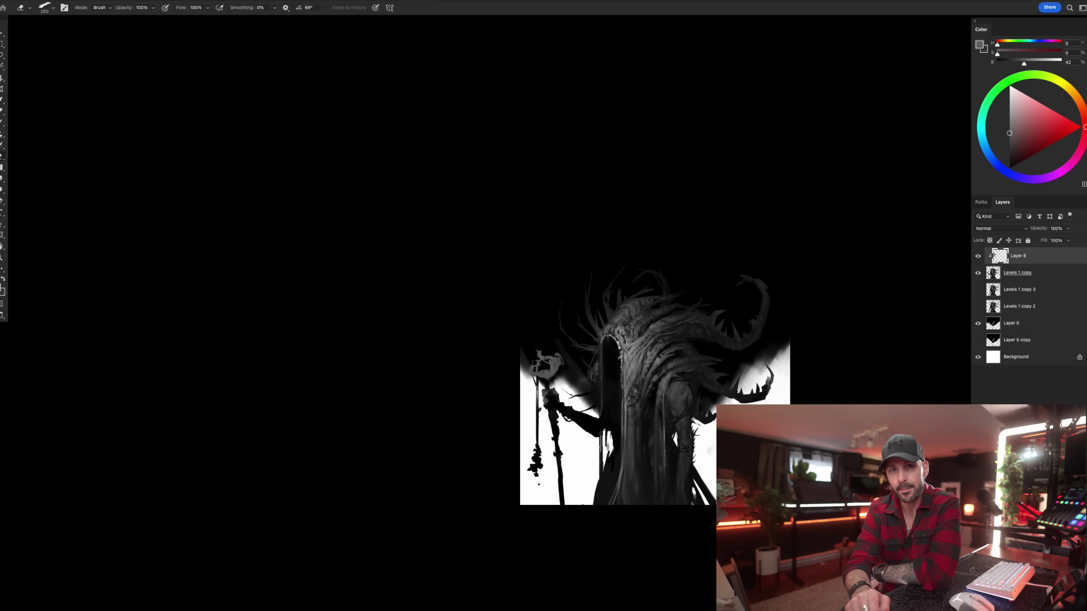
Shade the gripping hand and forearm on Layer 6 with grey strokes from a much smaller brush.
key("b")
key("bracketleft")
key("bracketleft")
key("bracketleft")
key("bracketleft")
key("bracketleft")
key("bracketleft")
key("bracketleft")
key("bracketleft")
key("bracketleft")
key("bracketleft")
key("bracketleft")
key("bracketleft")
key("e")
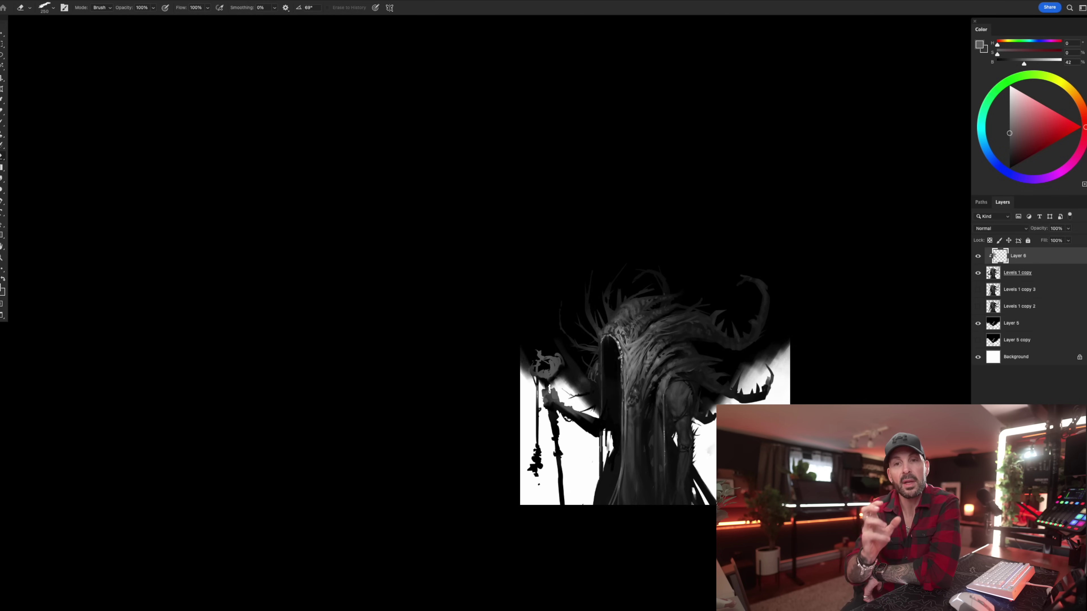
Darken the background behind the staff and arm with a larger black brush on Layer 5, and flip the canvas back horizontally.
left_click(1005, 324)
key("b")
key("d")
key("bracketright")
key("bracketright")
key("bracketright")
key("bracketright")
key("bracketright")
key("bracketright")
key("bracketright")
key("bracketright")
key("bracketright")
mouse_move(532, 363)
left_mouse_down()
mouse_move(563, 390)
mouse_move(568, 376)
mouse_move(602, 398)
left_mouse_up()
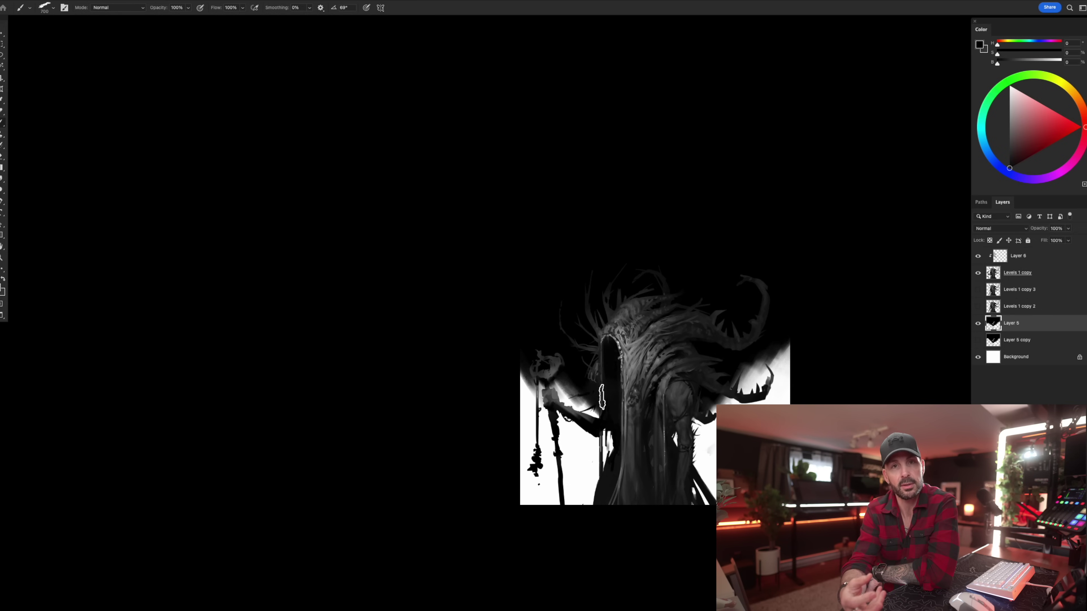
key("super+shift+h")
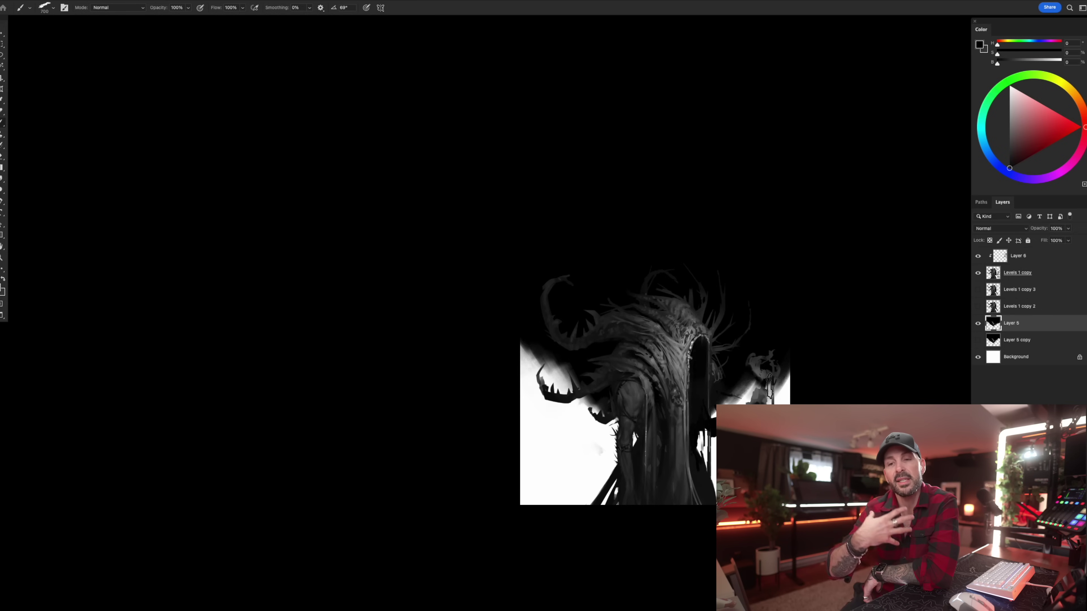
Compare the staff with Layer 6 hidden and shown, and paint a sampled dark grey over its upper part on that layer.
key("e")
key("bracketleft")
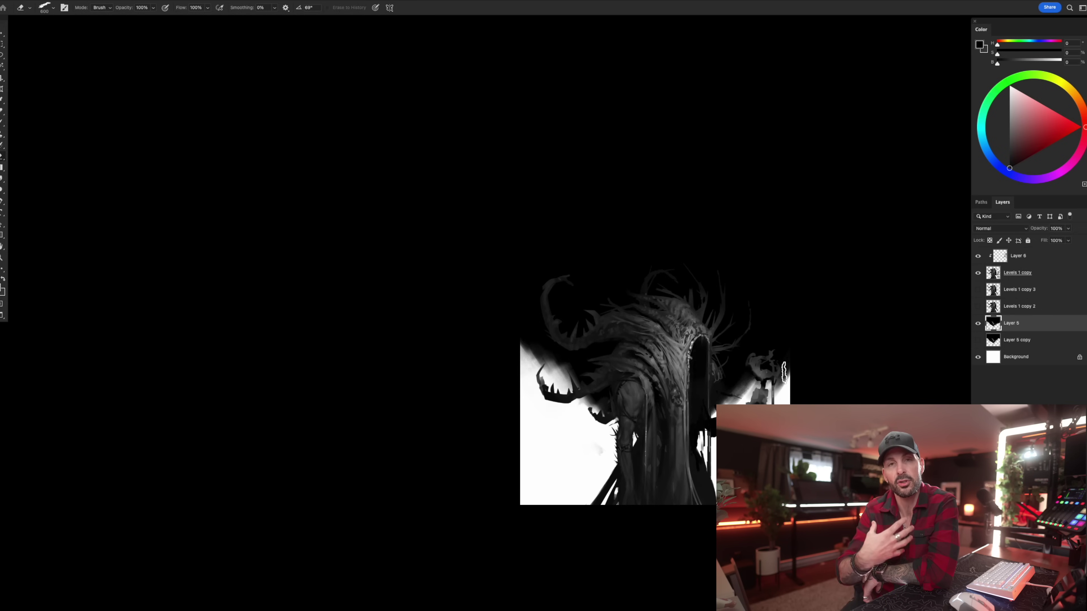
left_click(1016, 262)
key("b")
left_click(980, 257)
left_click(980, 257)
left_click(755, 359, "alt")
left_click_drag(764, 378, 751, 401)
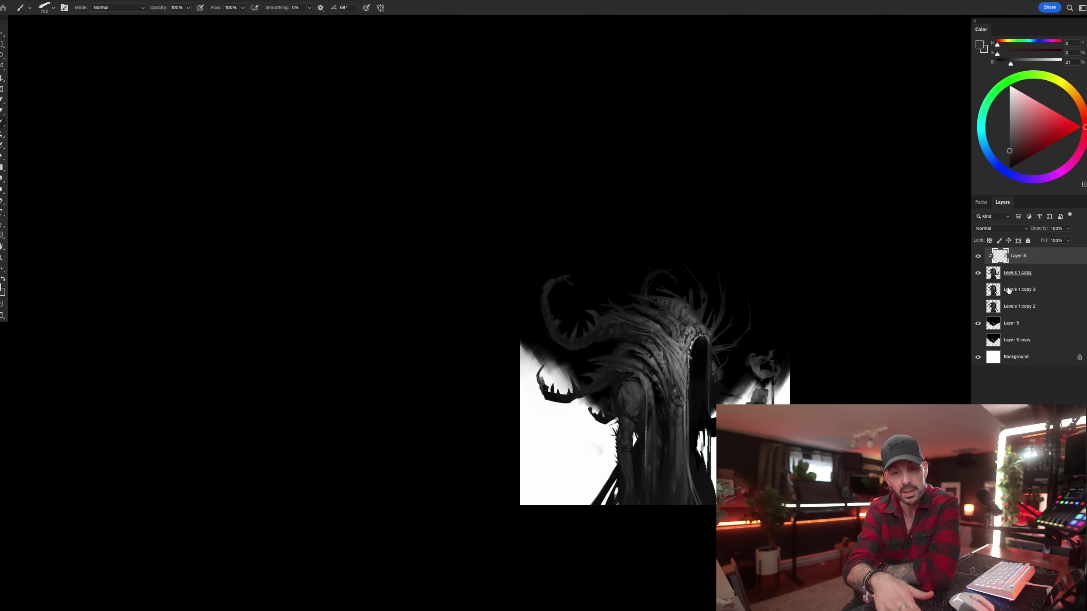
left_click(1010, 323)
left_click(743, 372, "alt")
left_click_drag(791, 356, 748, 392)
key("super+z")
Erase part of the grey just below the staff's head on Layer 6 with a much smaller eraser, and sample a lighter grey there.
key("e")
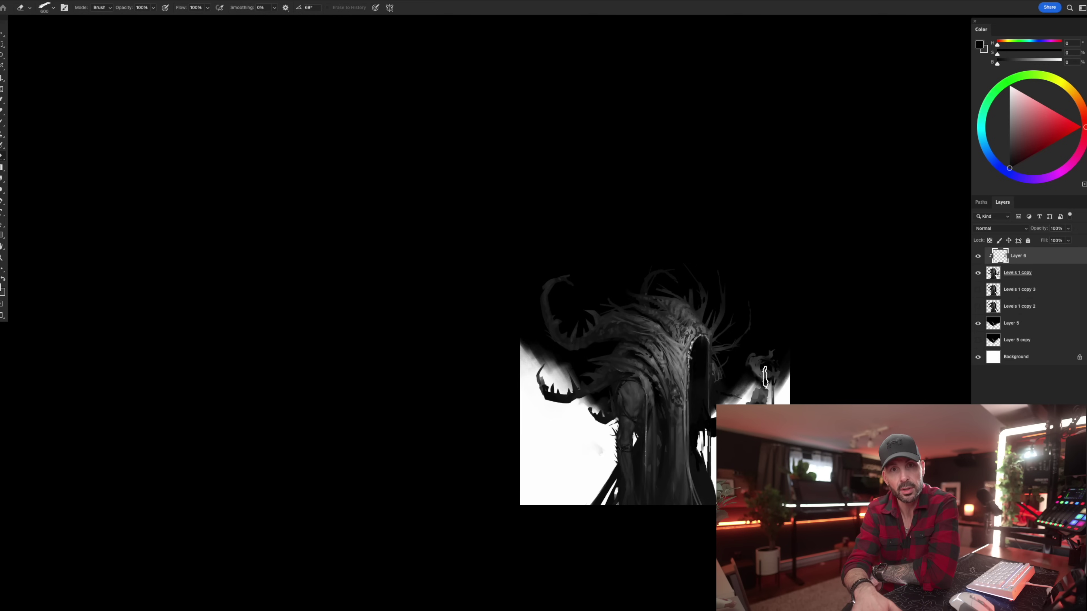
key("bracketleft")
key("bracketleft")
key("bracketleft")
key("bracketleft")
key("bracketleft")
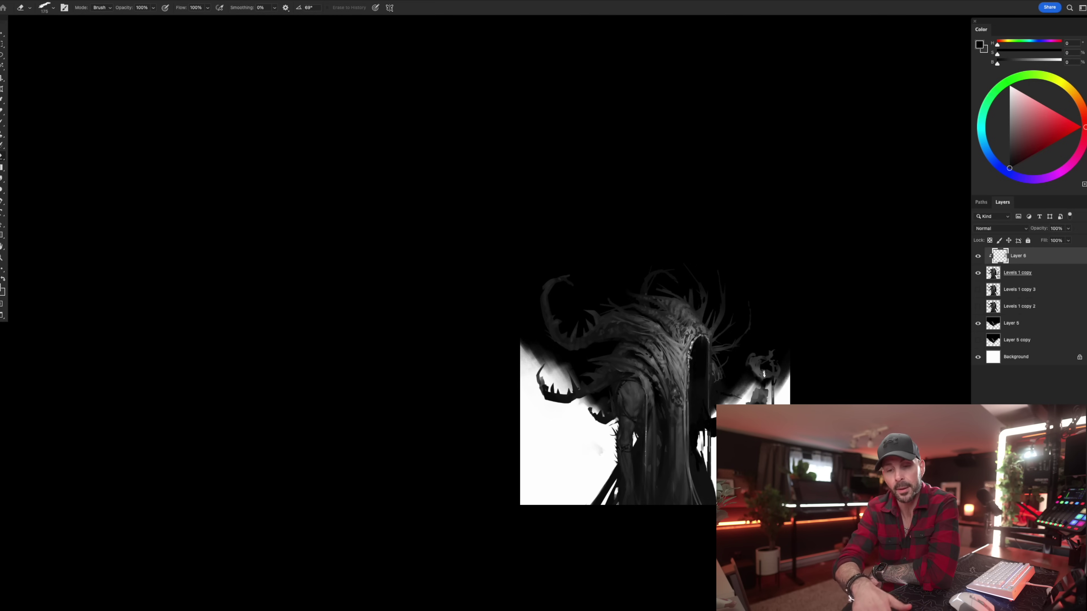
key("b")
left_click(766, 375, "alt")
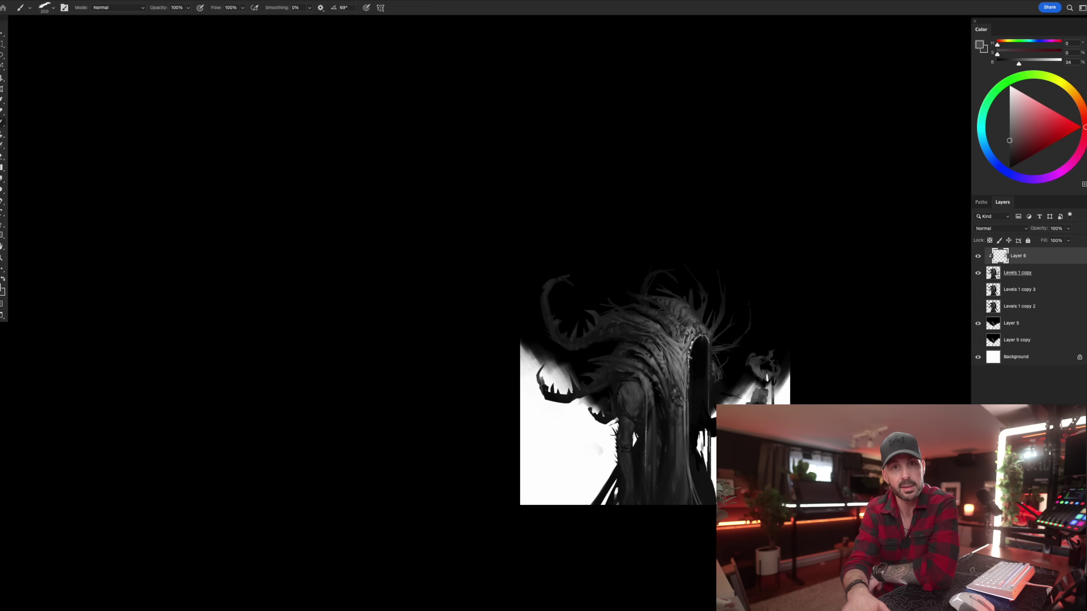
Carve out the gripping hand beneath the staff's head on Layer 6 by alternating erasing with strokes of the sampled grey.
key("e")
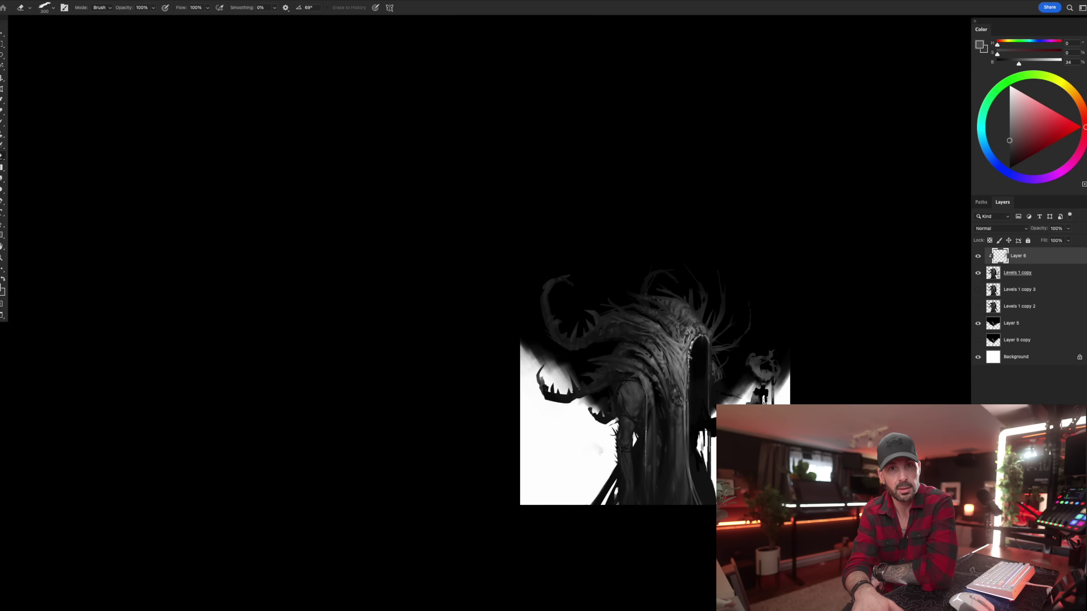
key("b")
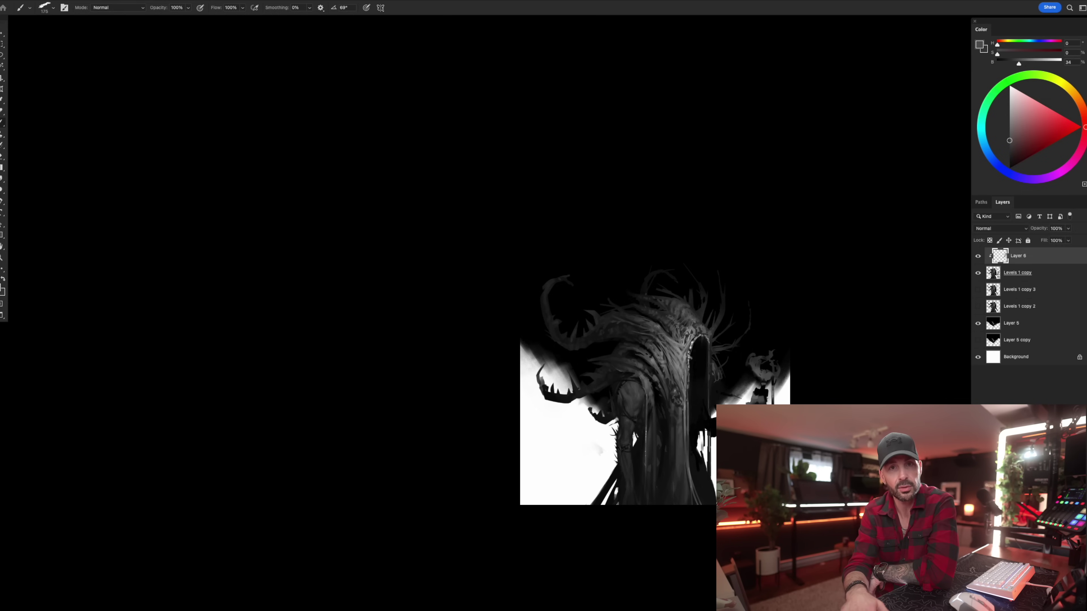
key("e")
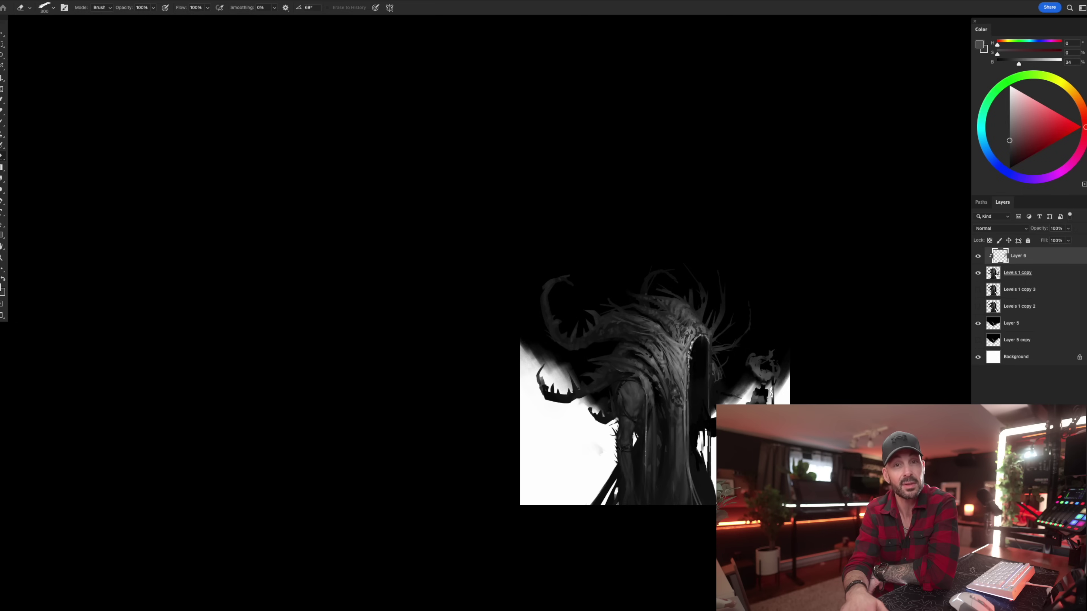
key("b")
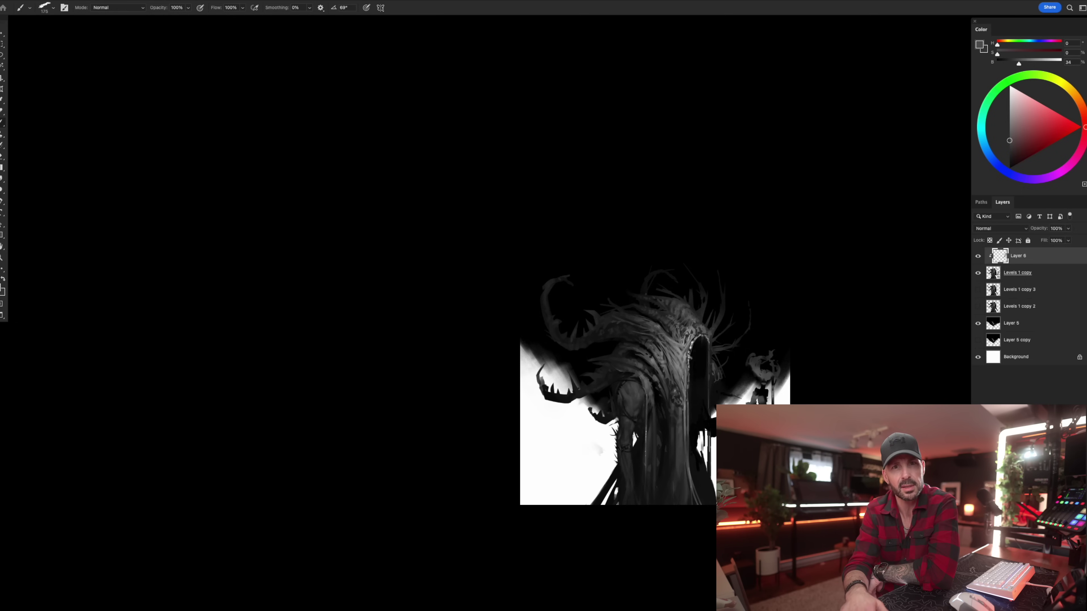
key("e")
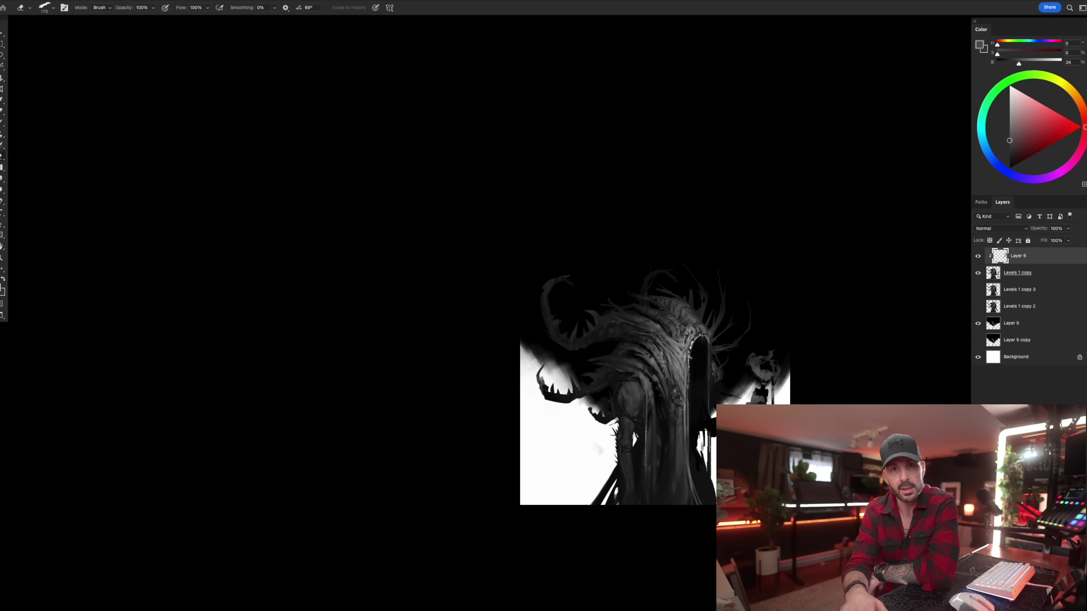
key("b")
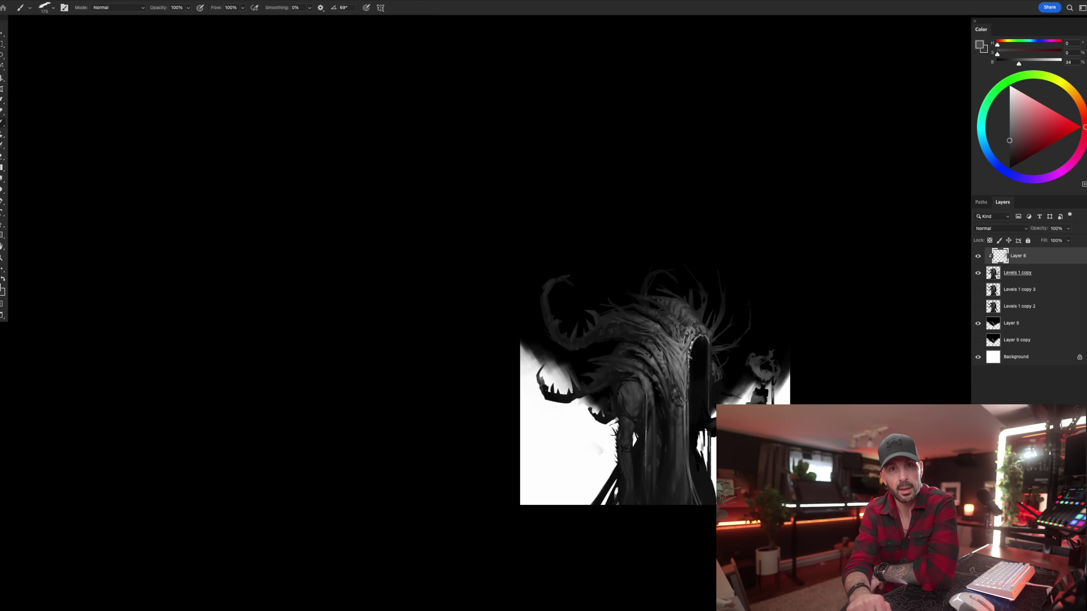
Touch up the staff's head and gripping hand on Layer 6 with black, grey and a slightly smaller eraser, and sample a darker grey.
key("d")
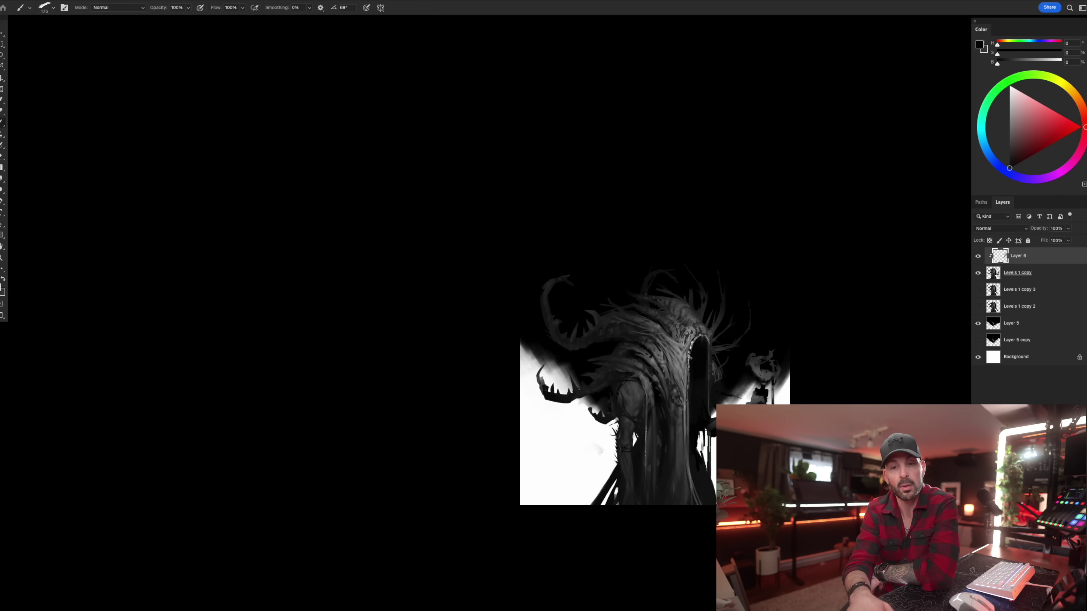
key("x")
key("e")
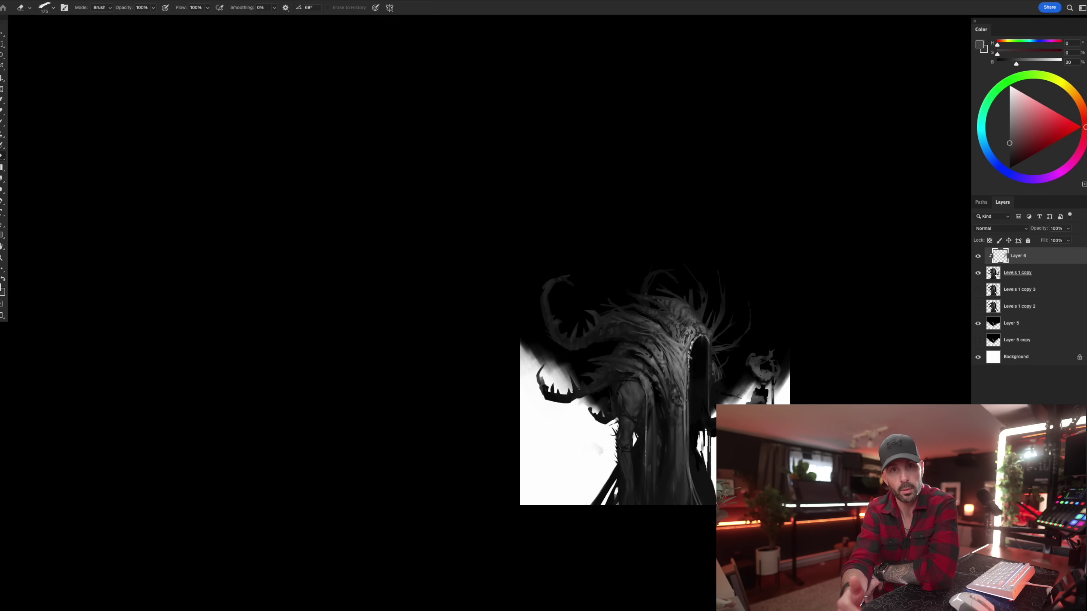
key("bracketleft")
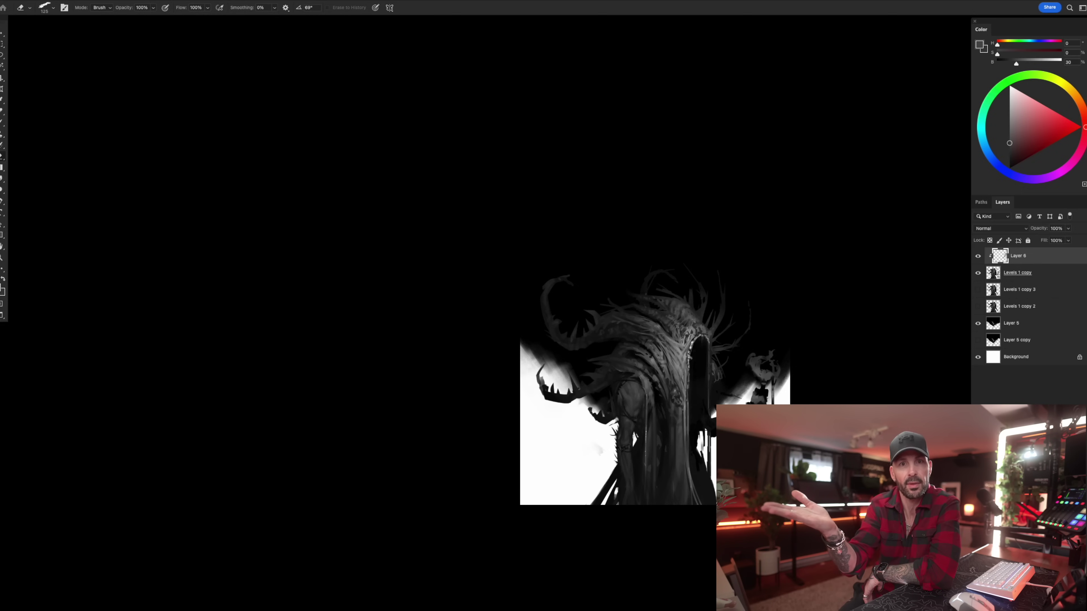
key("b")
left_click(710, 495, "alt")
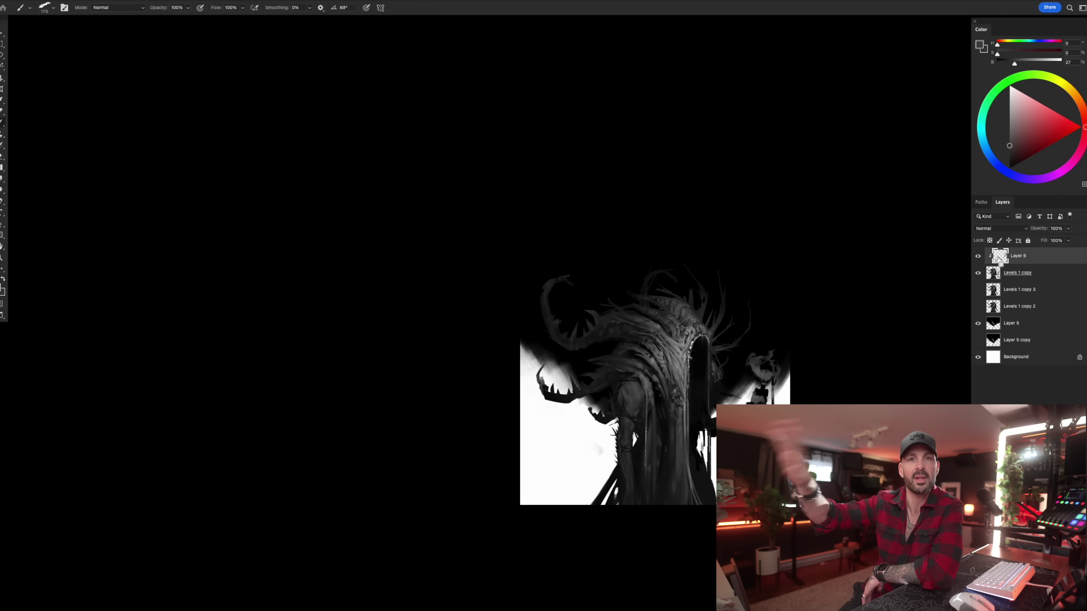
Merge Layer 6 into Levels 1 copy, and lasso the staff with its gripping hand and move it closer to the hood.
key("Delete")
key("l")
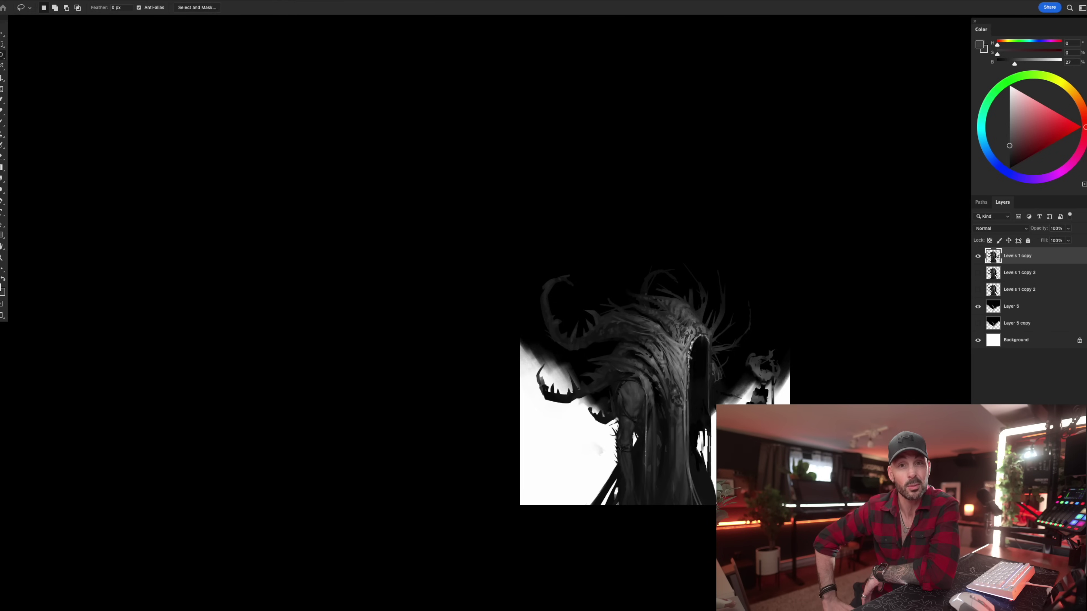
mouse_move(746, 394)
left_mouse_down()
mouse_move(747, 352)
mouse_move(790, 359)
left_mouse_up()
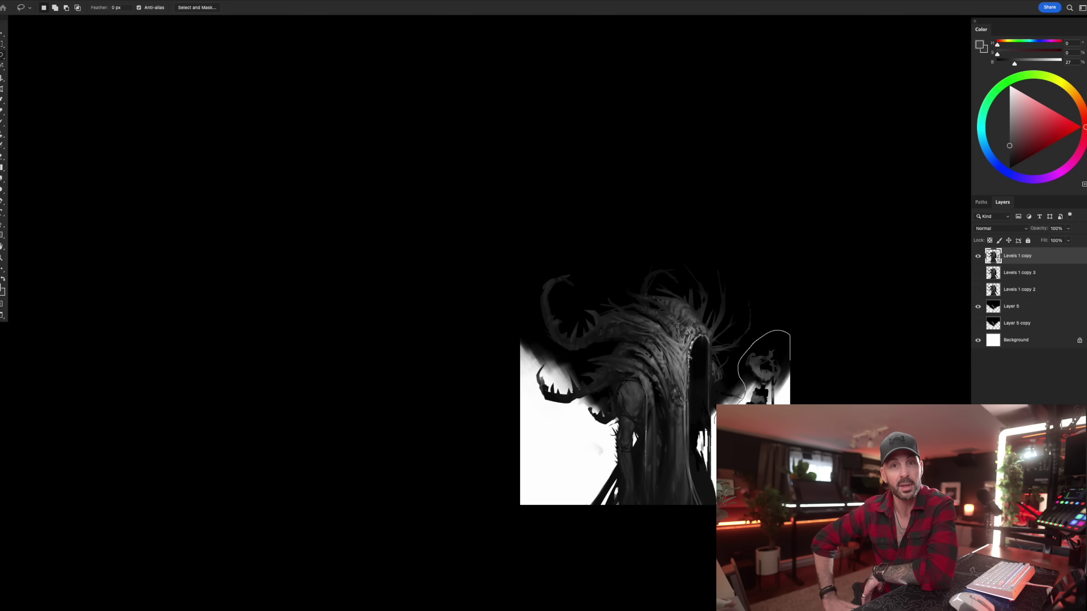
key("v")
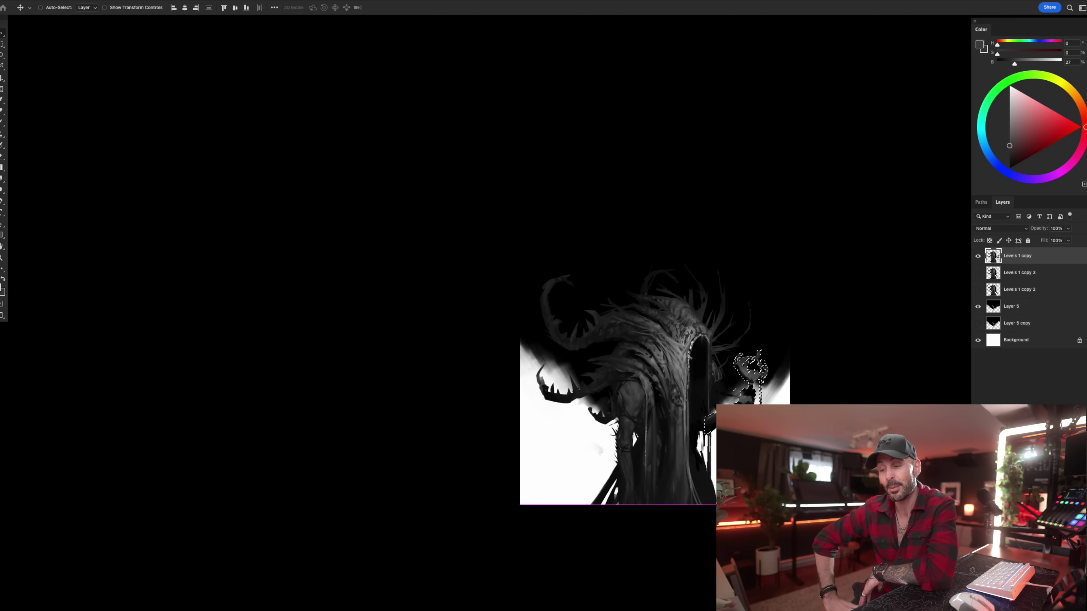
left_click_drag(729, 409, 734, 393)
key("ctrl+d")
Touch up the edge between the hood opening and the raised arm on Levels 1 copy with sampled greys and a very small brush.
key("b")
key("d")
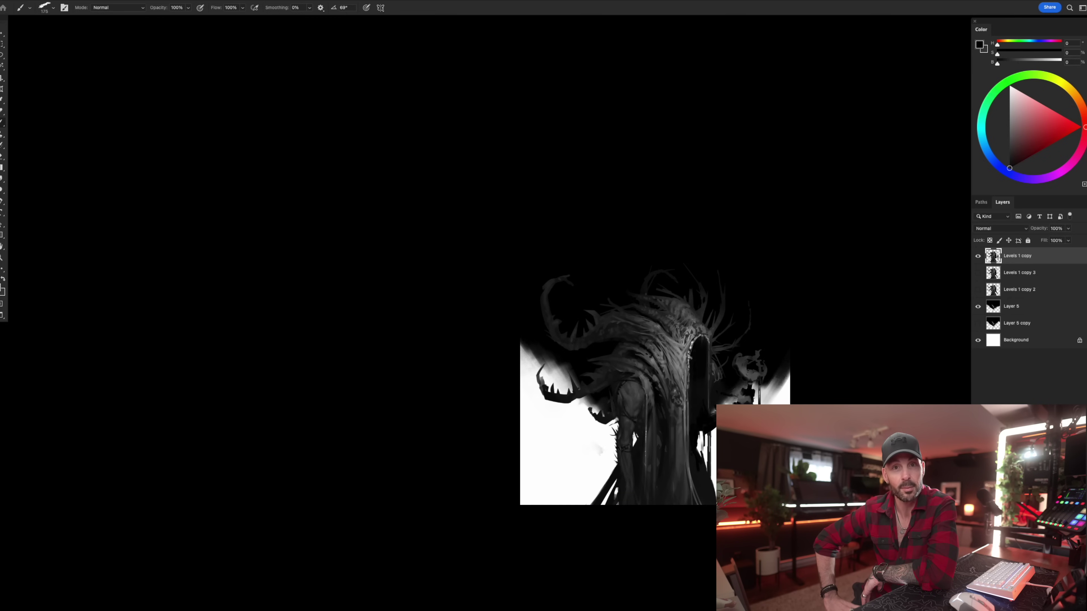
left_click(705, 328, "alt")
key("bracketleft")
key("bracketleft")
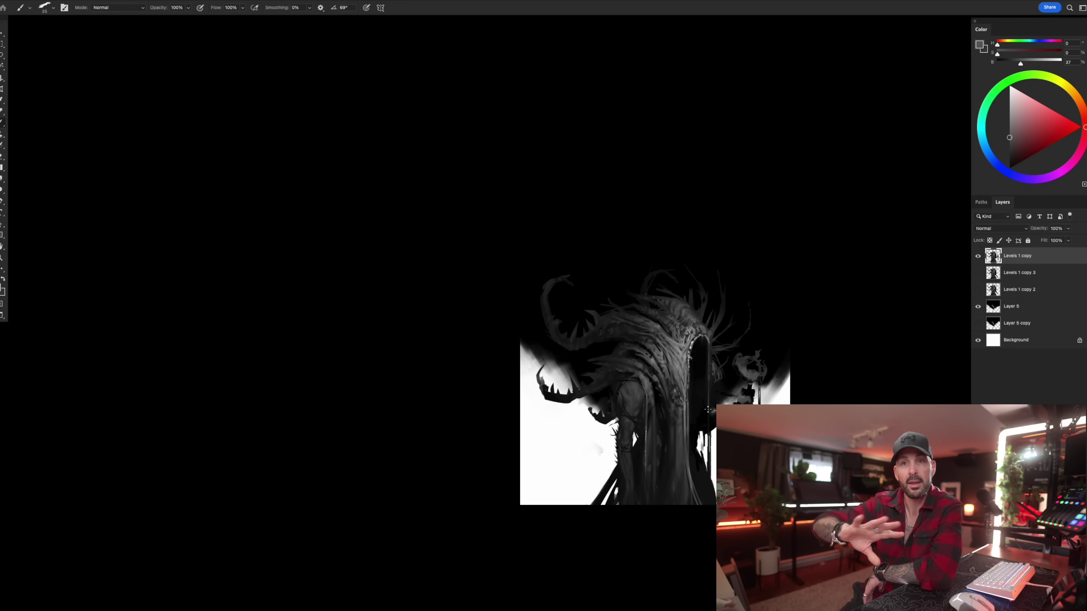
key("bracketleft")
key("bracketleft")
key("bracketleft")
key("bracketleft")
key("bracketleft")
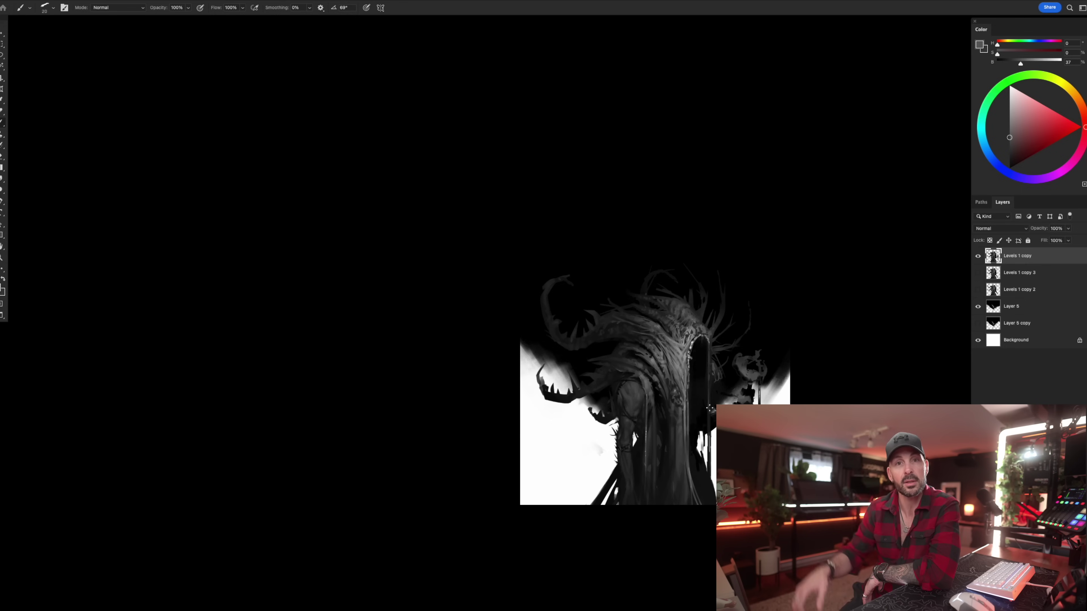
left_click(712, 350, "alt")
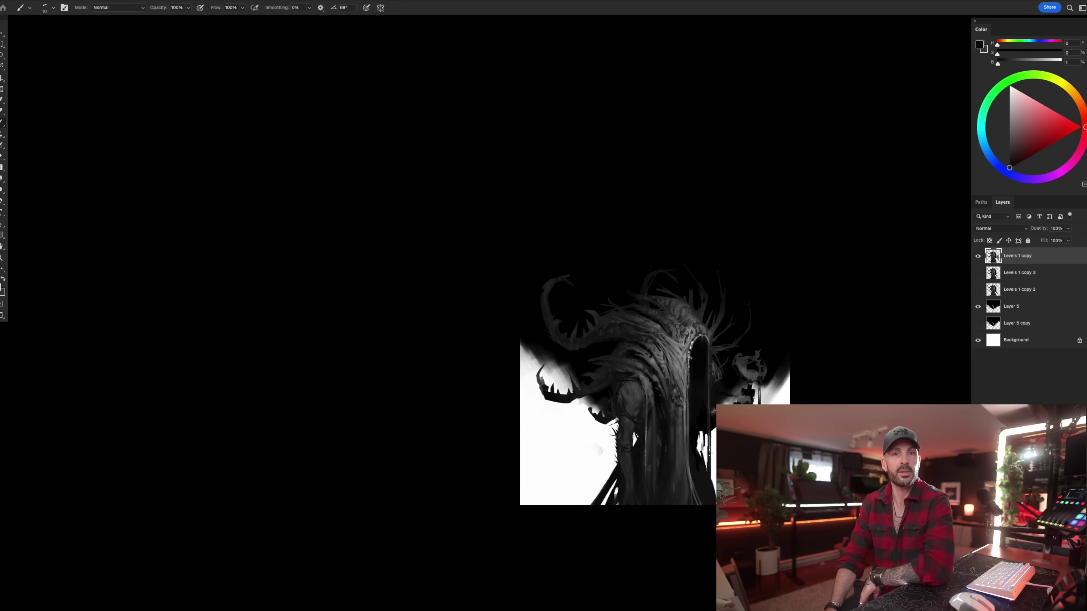
left_click(708, 409, "alt")
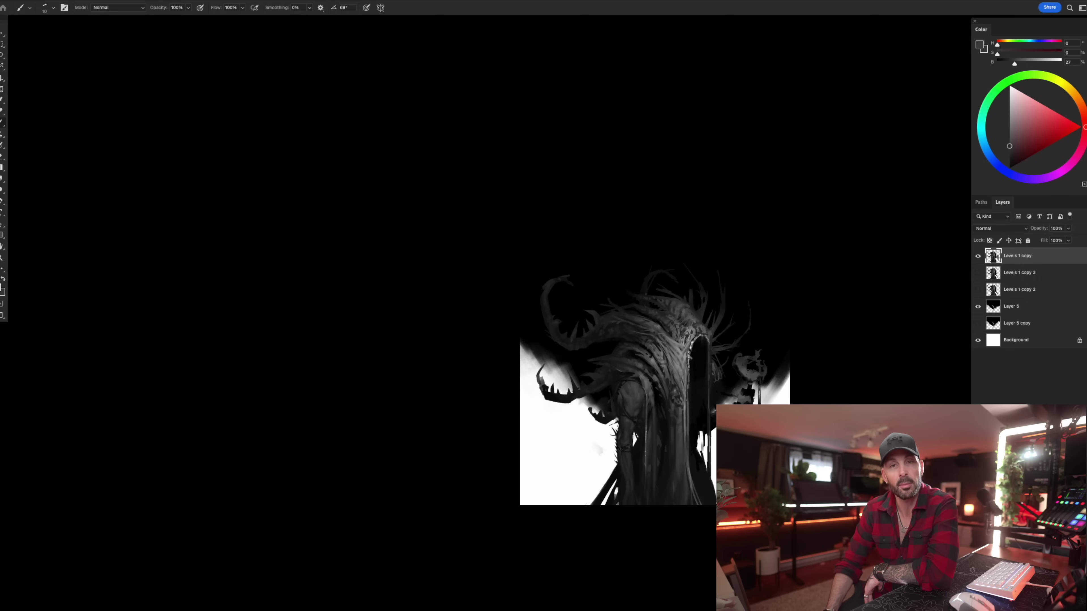
Flip the canvas horizontally, erase and repaint Layer 5's black background around the staff and raised arm, and flip the canvas back.
key("ctrl+shift+h")
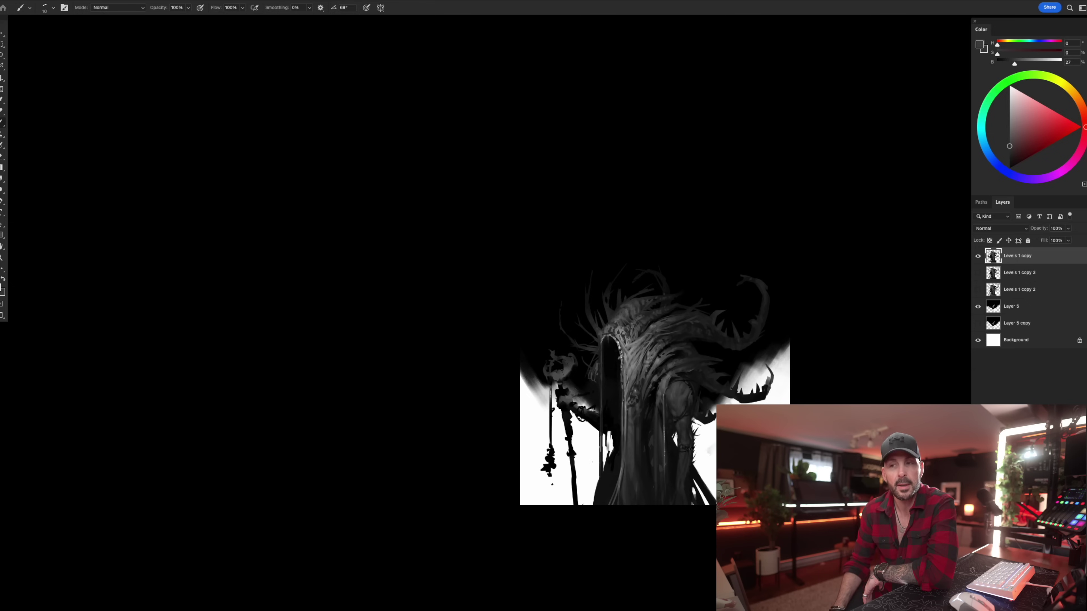
left_click(1009, 311)
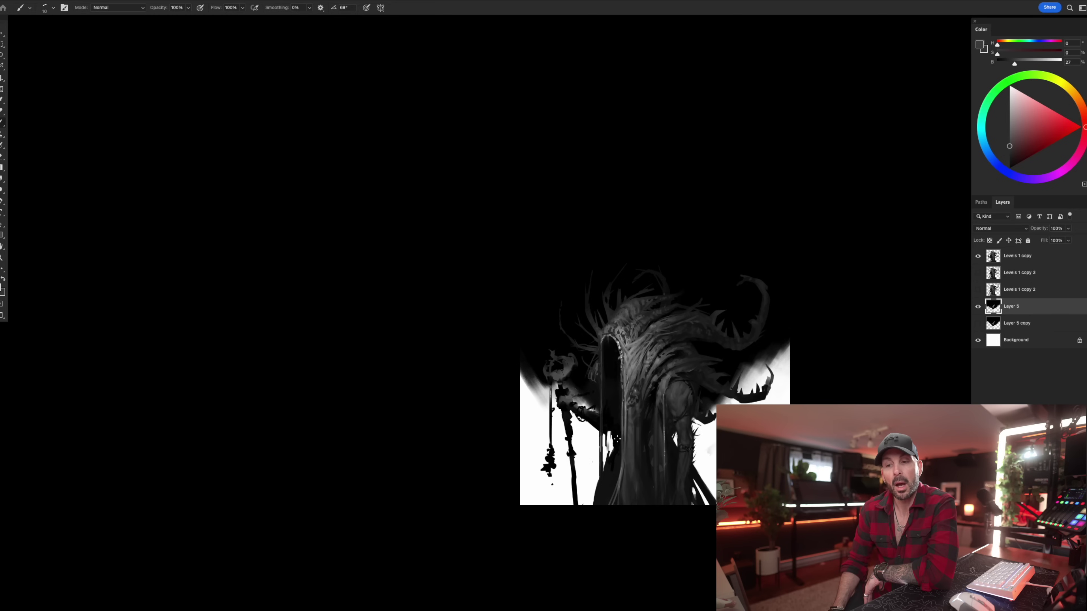
key("e")
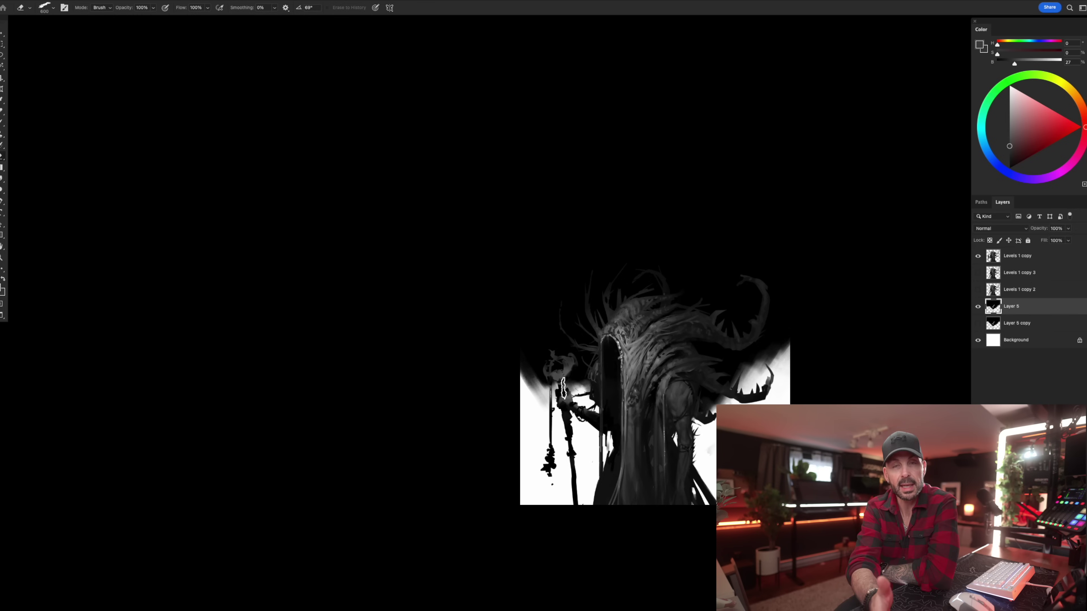
key("b")
key("d")
right_click(530, 357)
double_click(551, 216)
key("]")
key("]")
key("e")
mouse_move(561, 418)
left_mouse_down()
mouse_move(539, 367)
mouse_move(571, 425)
mouse_move(536, 354)
mouse_move(530, 395)
left_mouse_up()
key("b")
key("super+shift+h")
key("e")
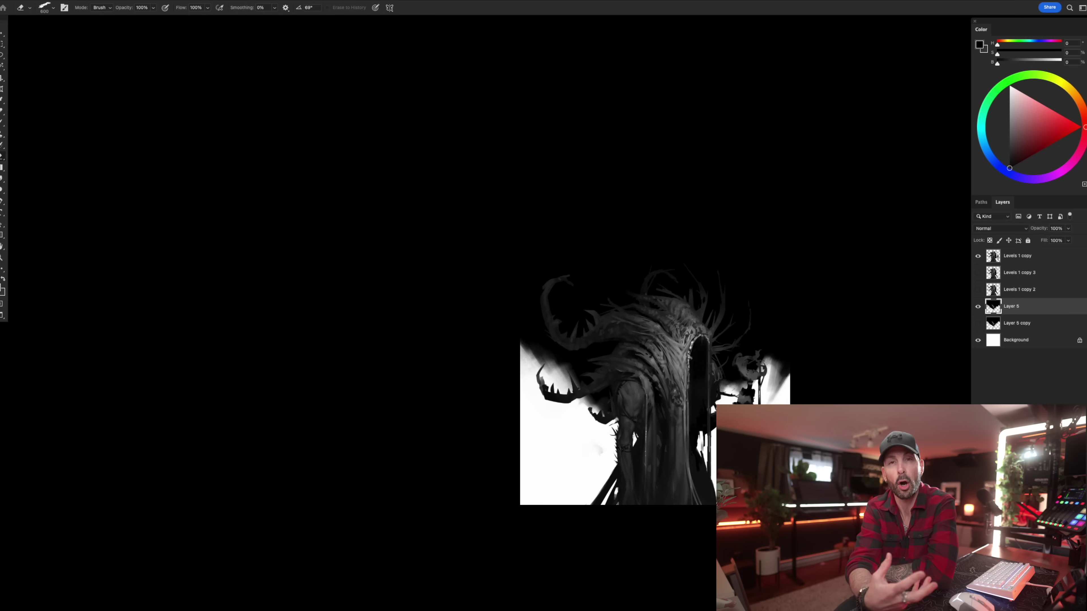
View the painting without the interface, and duplicate Levels 1 copy as a hidden backup beneath it, keeping the original layer active.
key("Tab")
key("Tab")
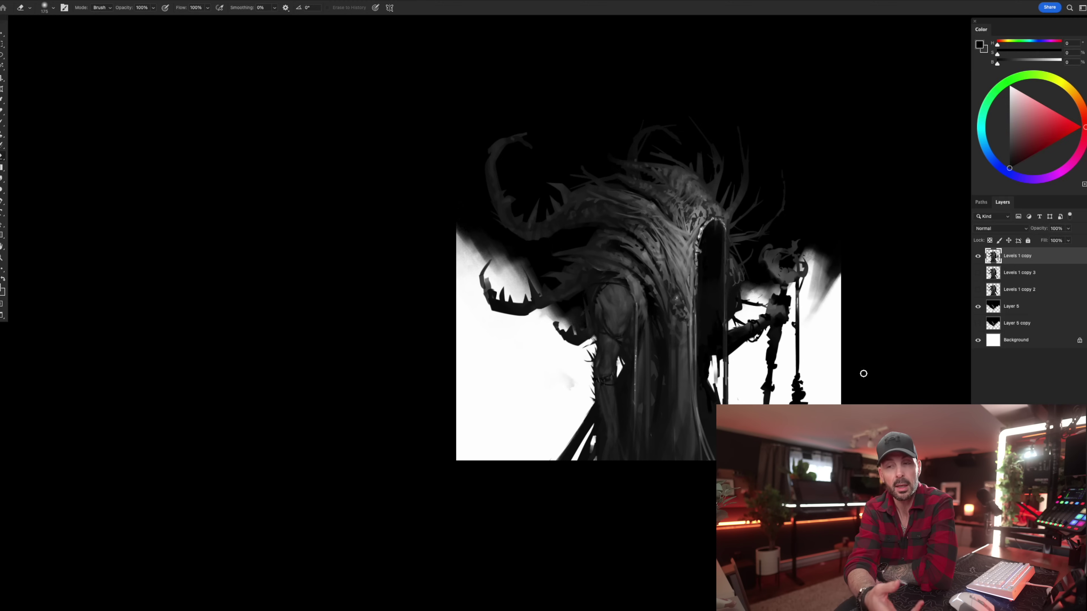
left_click_drag(985, 255, 984, 273, "alt")
left_click(978, 273)
left_click(993, 256)
Paint thin spikes and shading along the shoulder and large curled horn with sampled dark greys, using a small narrow brush.
key("b")
left_click(522, 204, "alt")
right_click(544, 242)
double_click(622, 350)
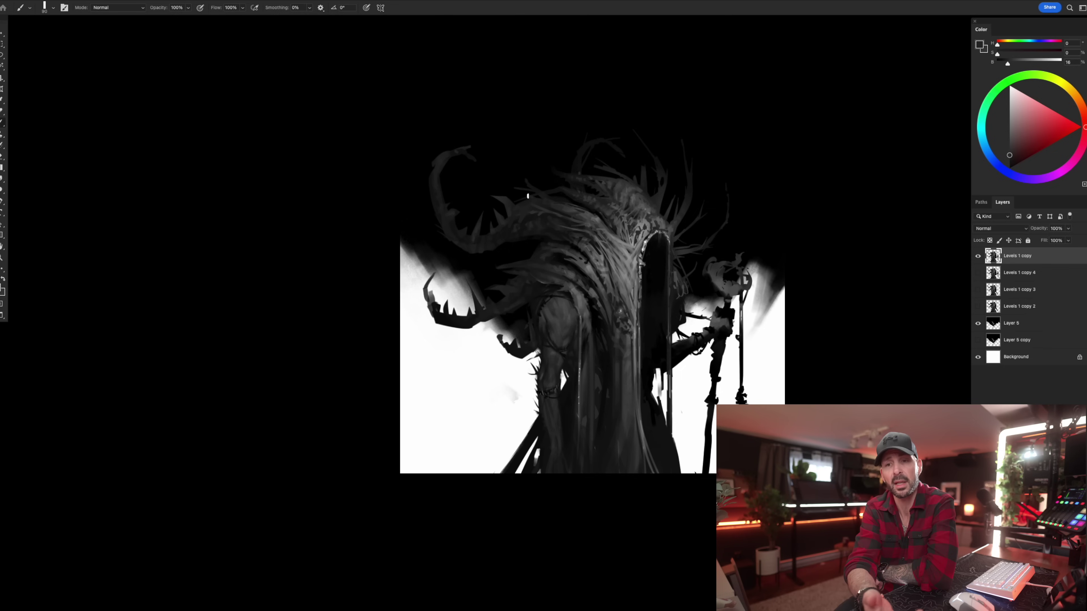
left_click(534, 200, "alt")
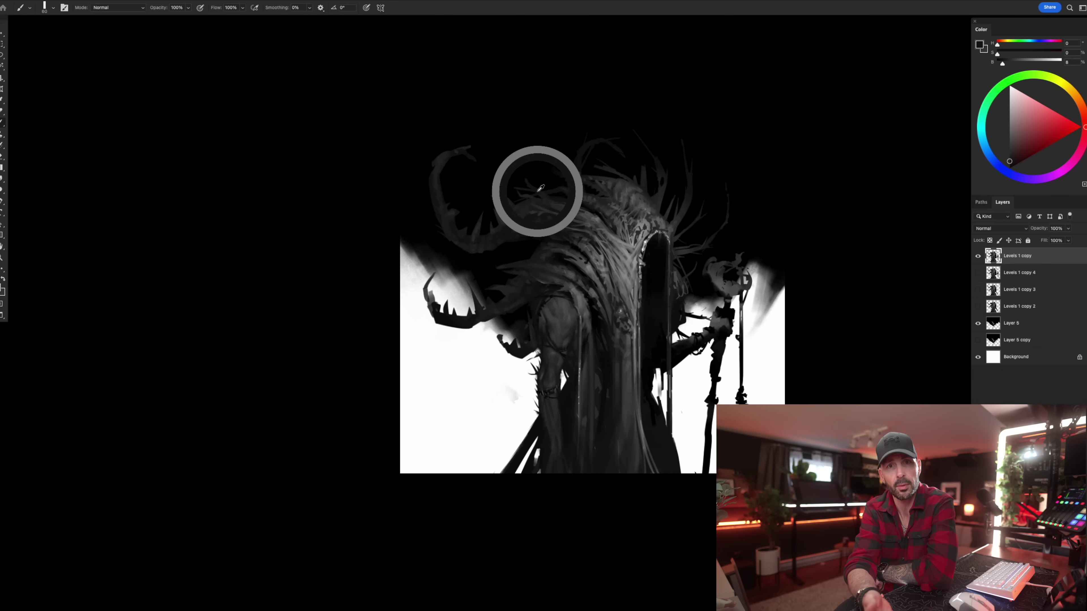
left_click(489, 234, "alt")
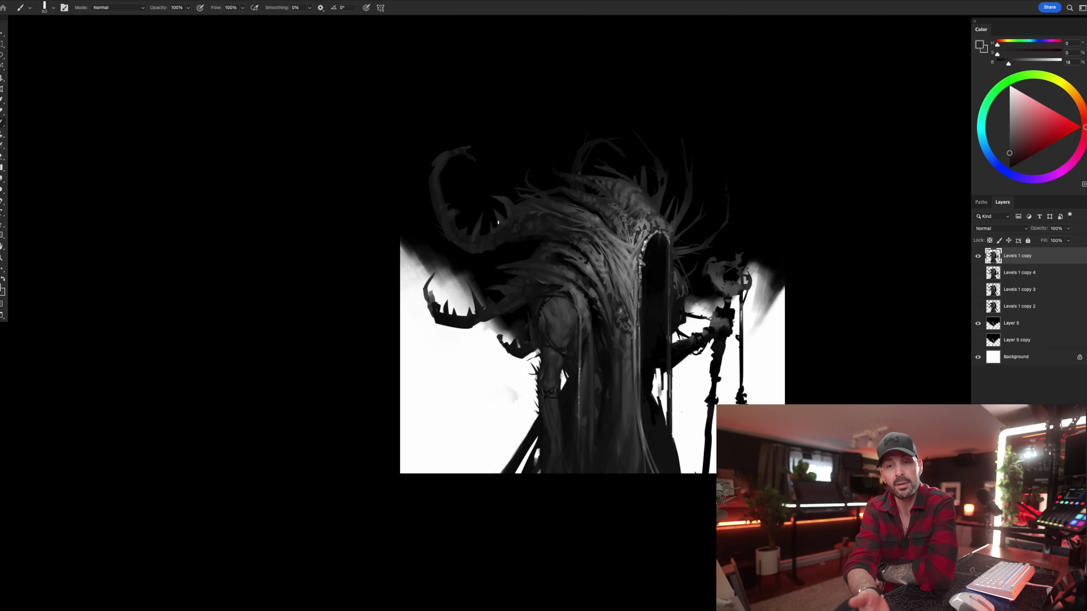
left_click(444, 225, "alt")
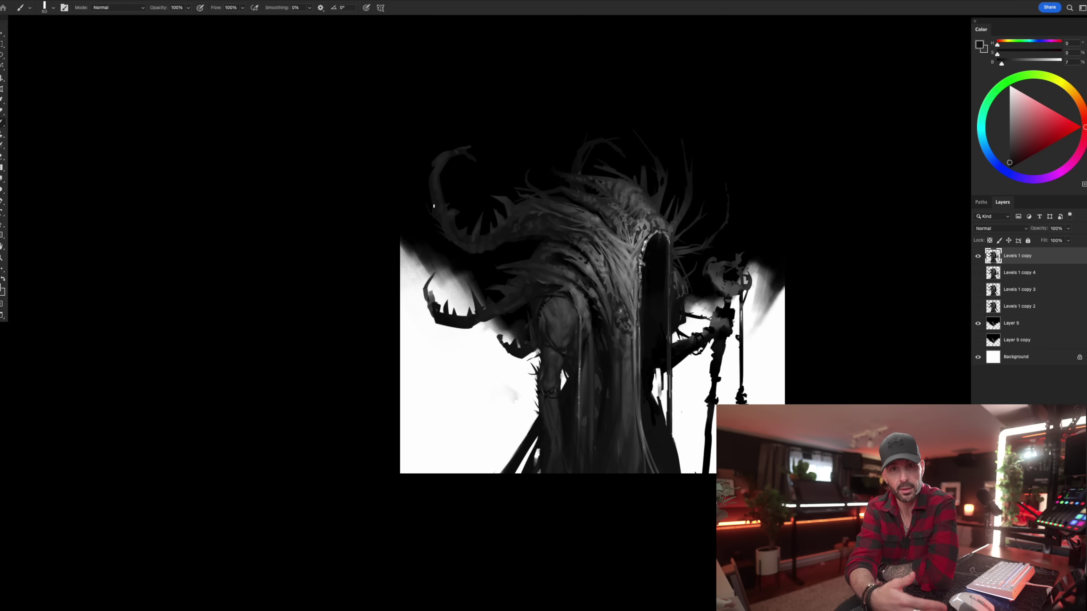
left_click(455, 188, "alt")
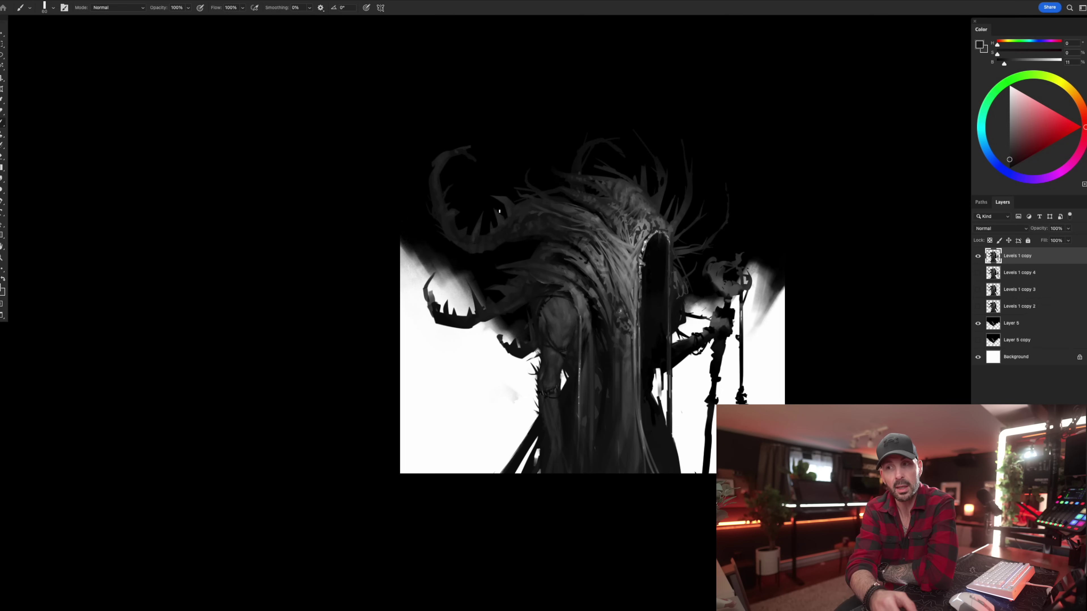
Paint small spikes along the top of the hood with sampled dark greys, and pick a different eraser tip.
left_click(613, 171, "alt")
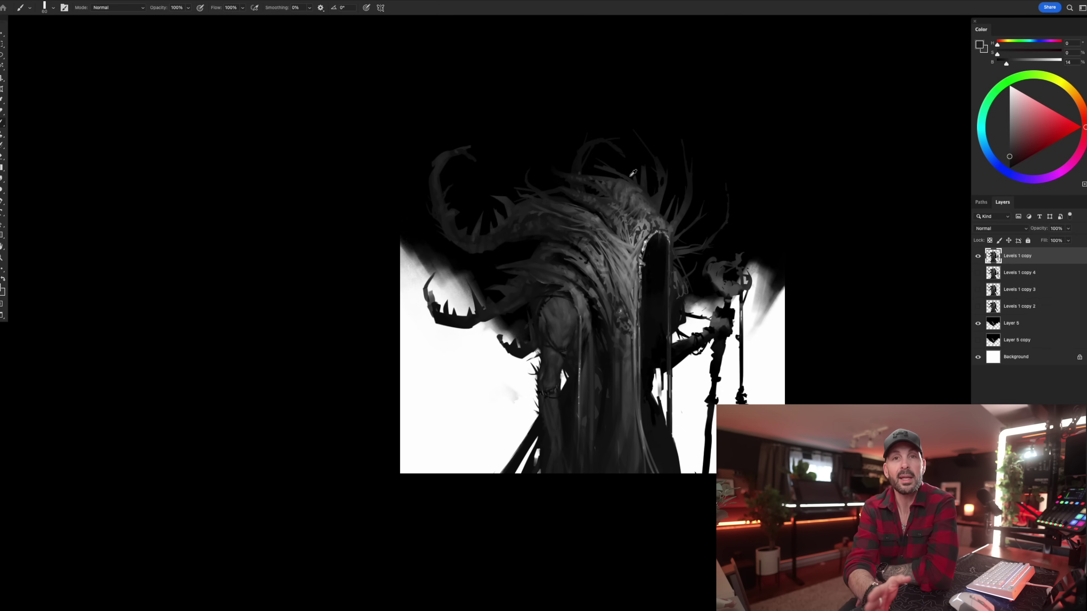
left_click(614, 165, "alt")
key("e")
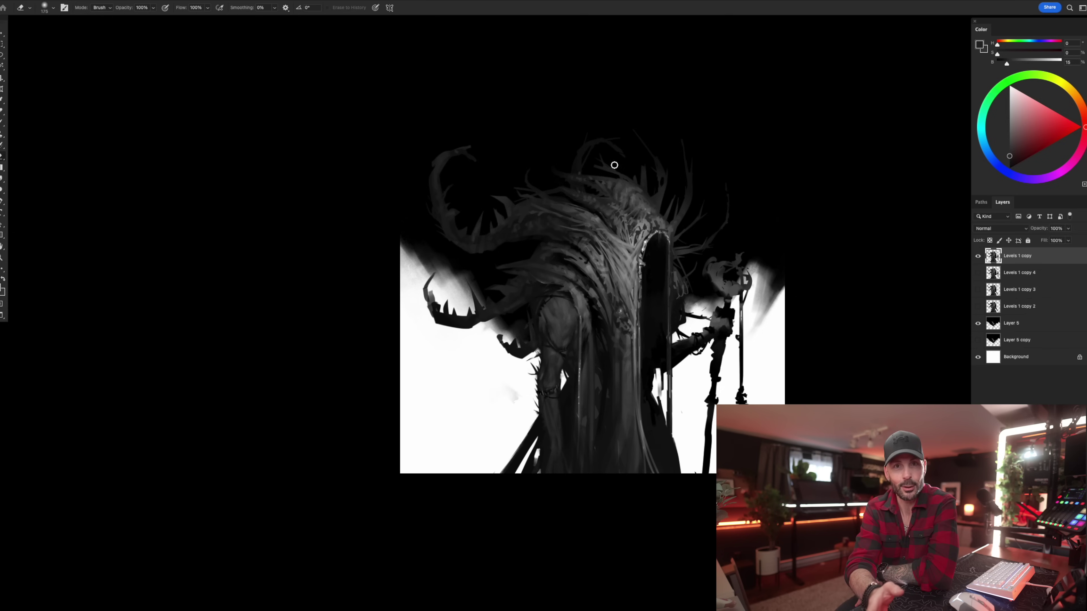
right_click(609, 175)
double_click(638, 215)
key("b")
left_click(631, 183, "alt")
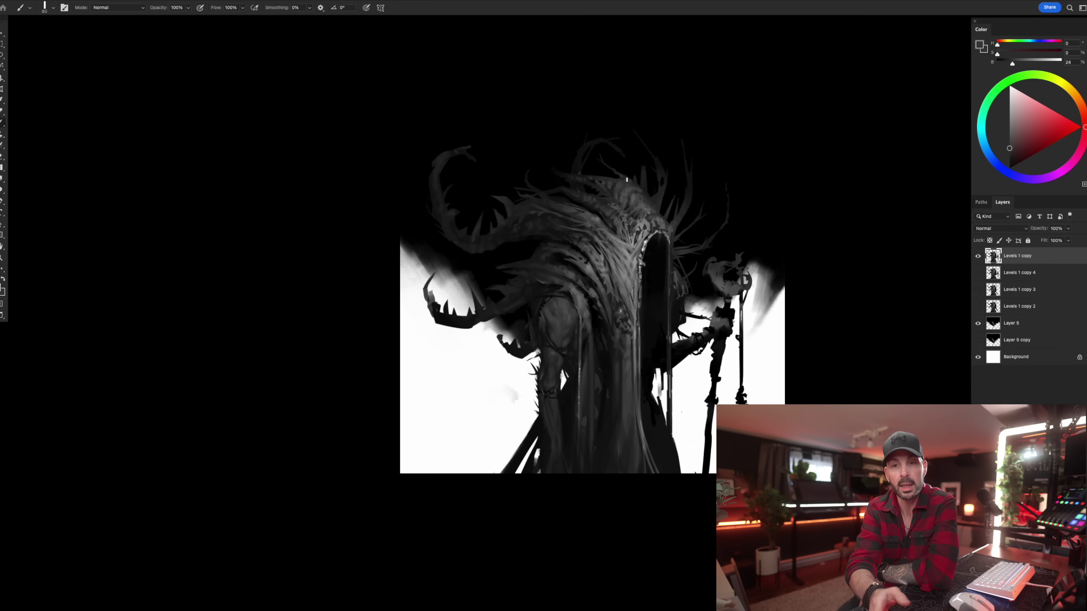
left_click(613, 168, "alt")
left_click(643, 178, "alt")
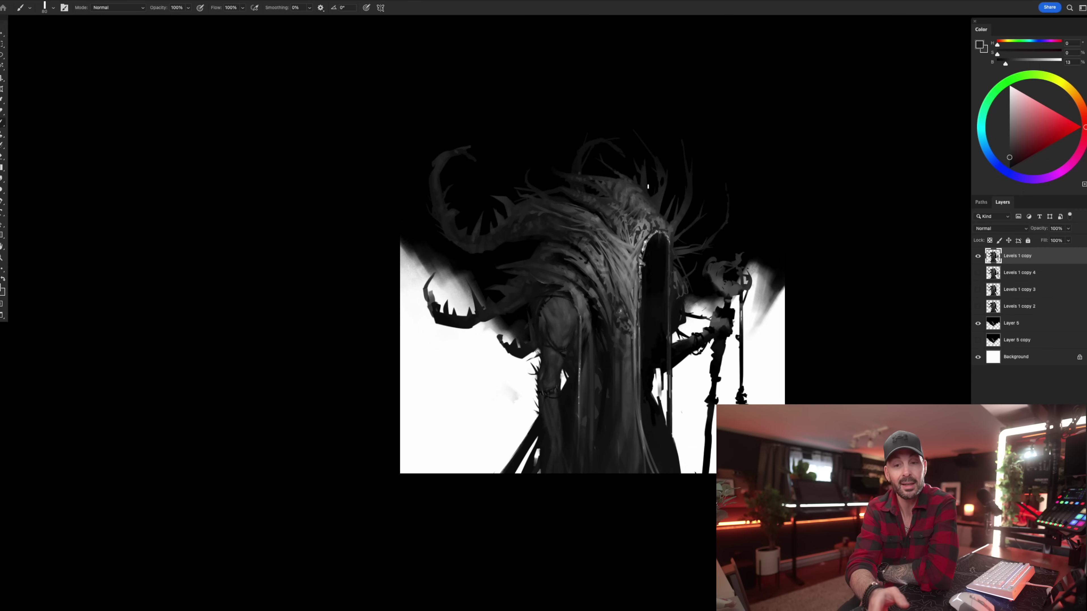
Touch up the spikes along the top of the hood with sampled dark greys, using a larger narrow brush.
right_click(647, 195)
key("Escape")
key("bracketright")
key("bracketright")
key("bracketright")
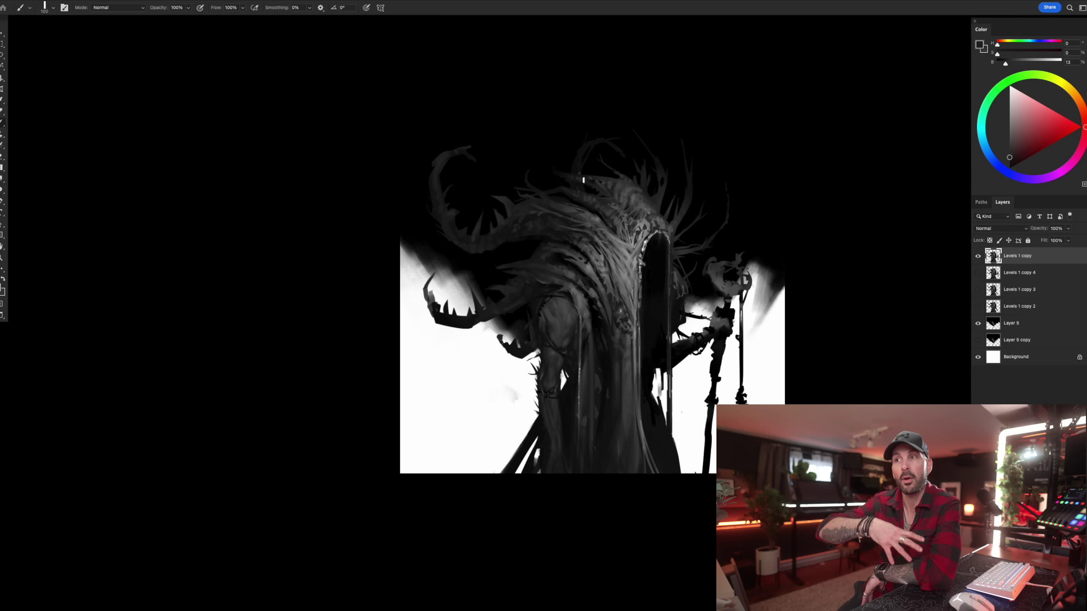
left_click_drag(575, 176, 552, 161)
left_click(558, 170, "alt")
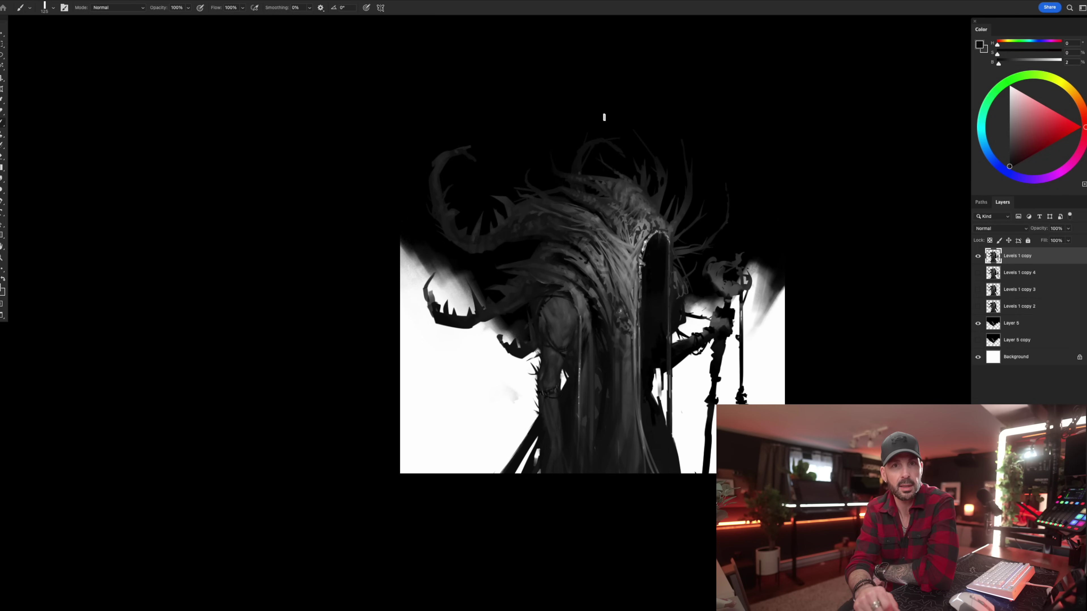
left_click(671, 232, "alt")
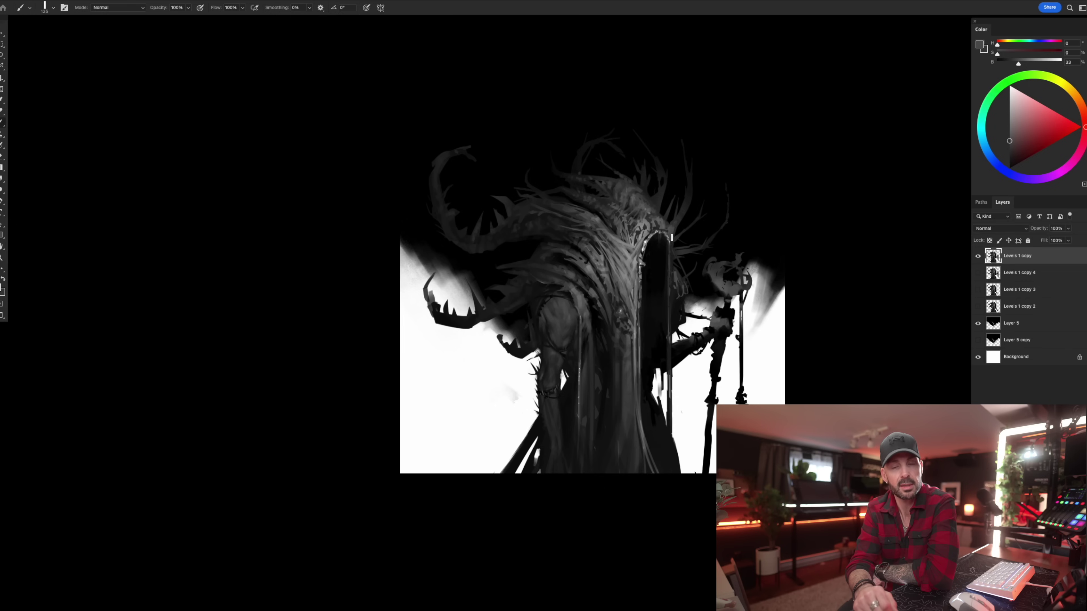
Switch to a triangular brush tip and paint fine spike details at the hood's crown with sampled greys at a reduced brush size.
left_click(666, 209, "alt")
right_click(665, 192)
double_click(718, 291)
left_click(645, 204, "alt")
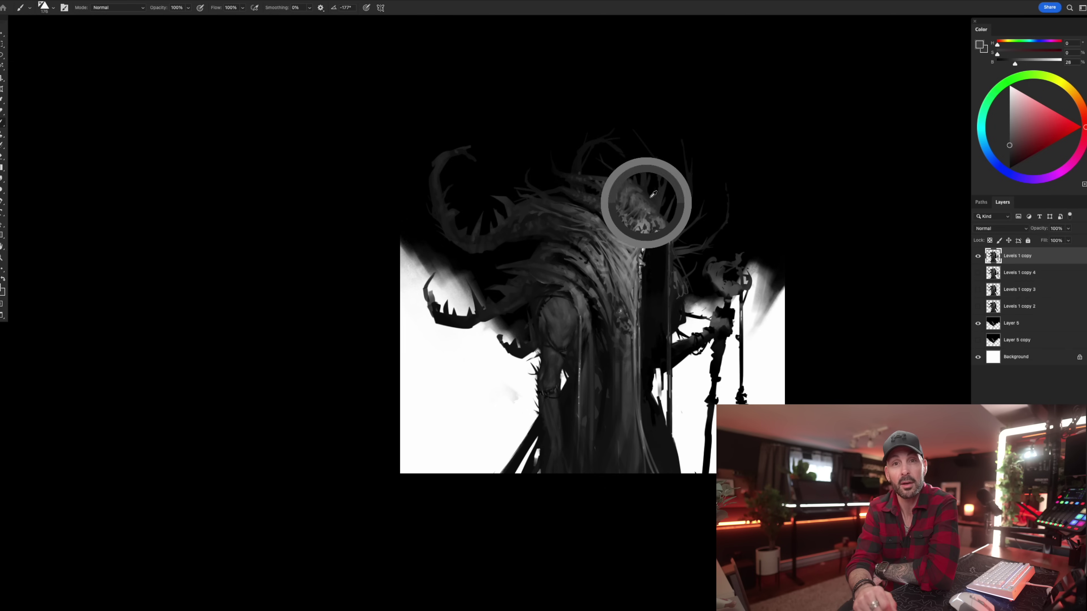
left_click(668, 194, "alt")
key("[")
key("[")
key("[")
key("[")
key("[")
left_click_drag(659, 199, 664, 183)
left_click(661, 180, "alt")
left_click(660, 179, "alt")
key("bracketleft")
key("bracketleft")
key("bracketleft")
left_click(641, 189, "alt")
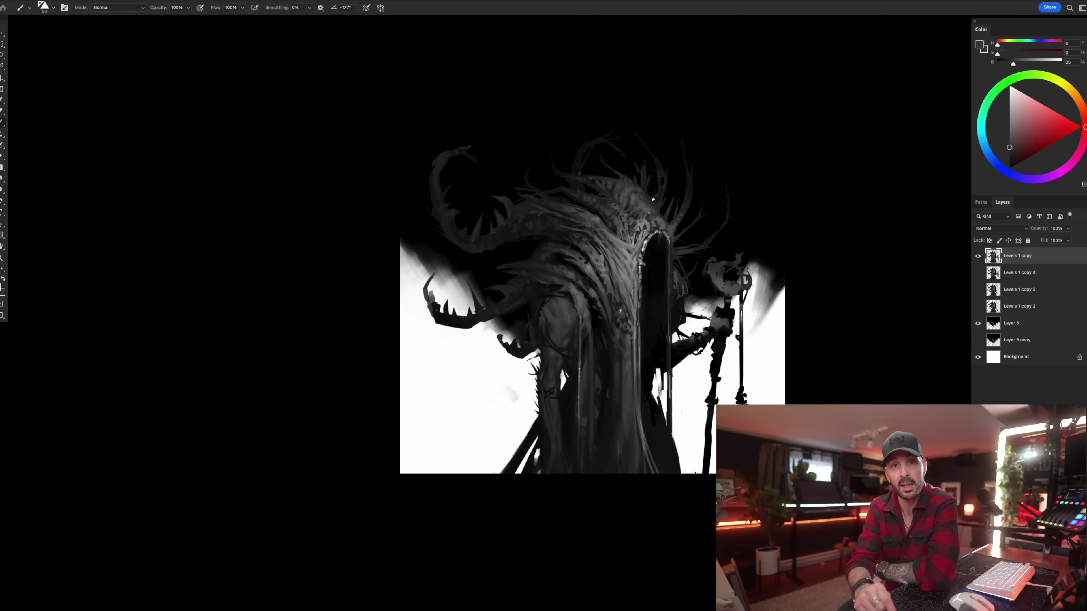
Shade the base of the lower horn beside the shoulder with sampled dark greys, varying the triangular brush's size.
left_click(522, 286, "alt")
key("bracketright")
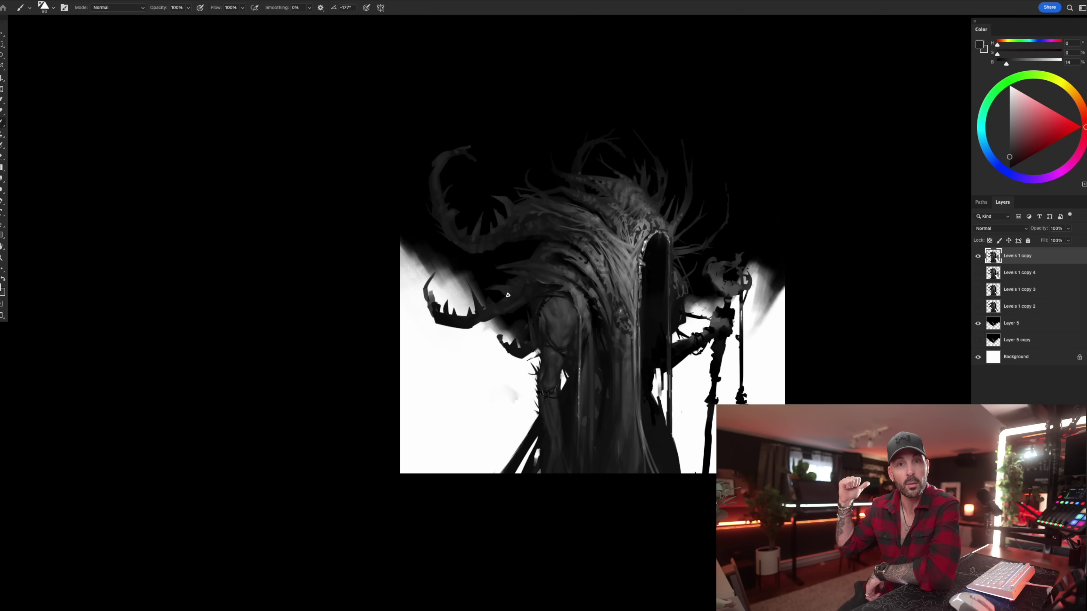
left_click(517, 279, "alt")
left_click(491, 286, "alt")
key("bracketleft")
key("bracketleft")
left_click(504, 293, "alt")
key("bracketright")
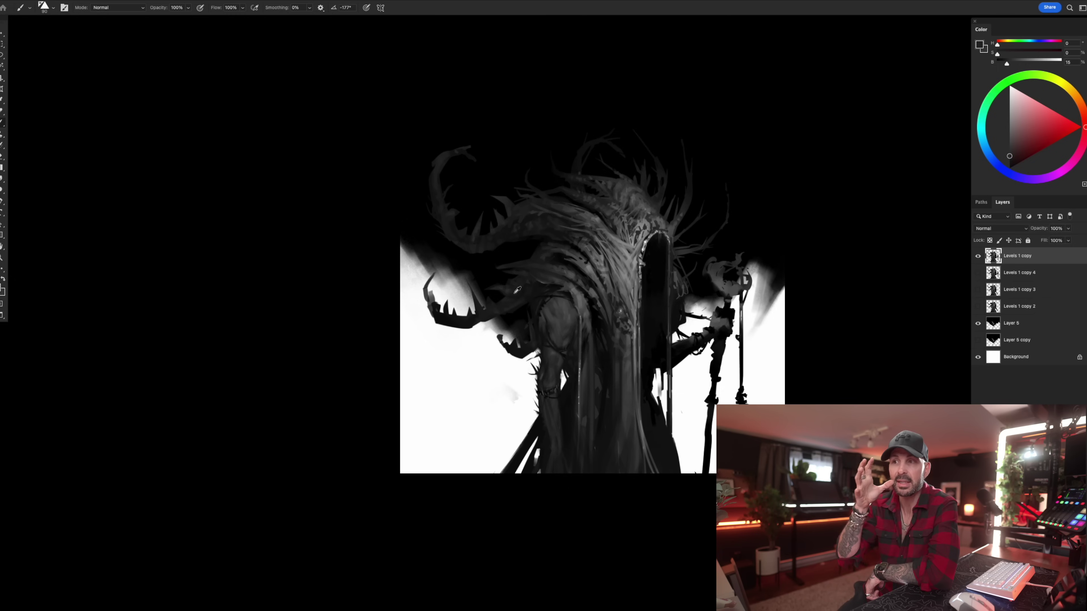
left_click(517, 290, "alt")
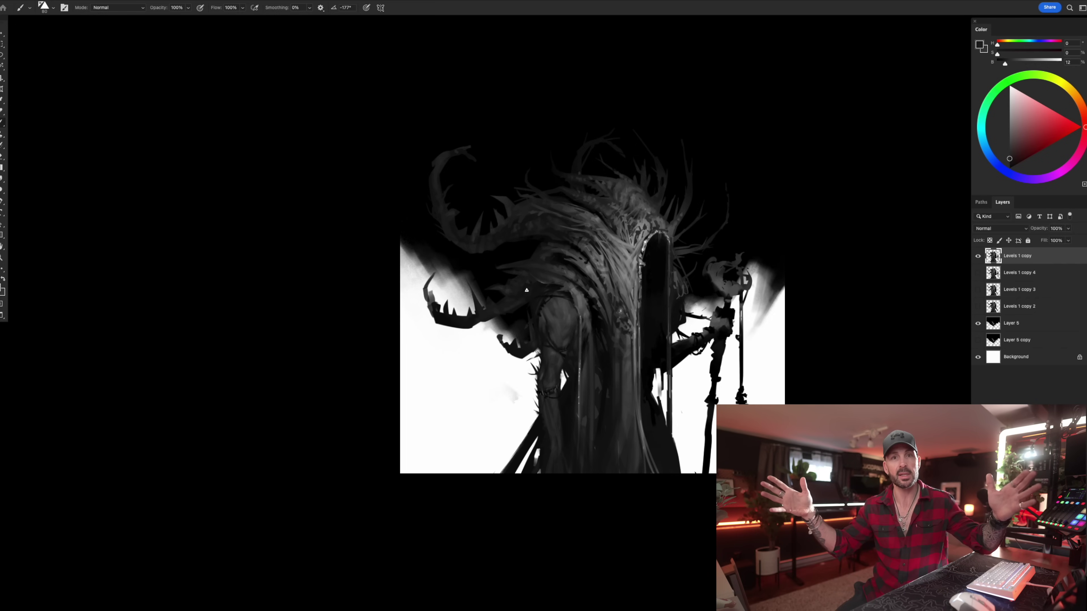
key("bracketleft")
key("bracketleft")
key("bracketleft")
key("bracketleft")
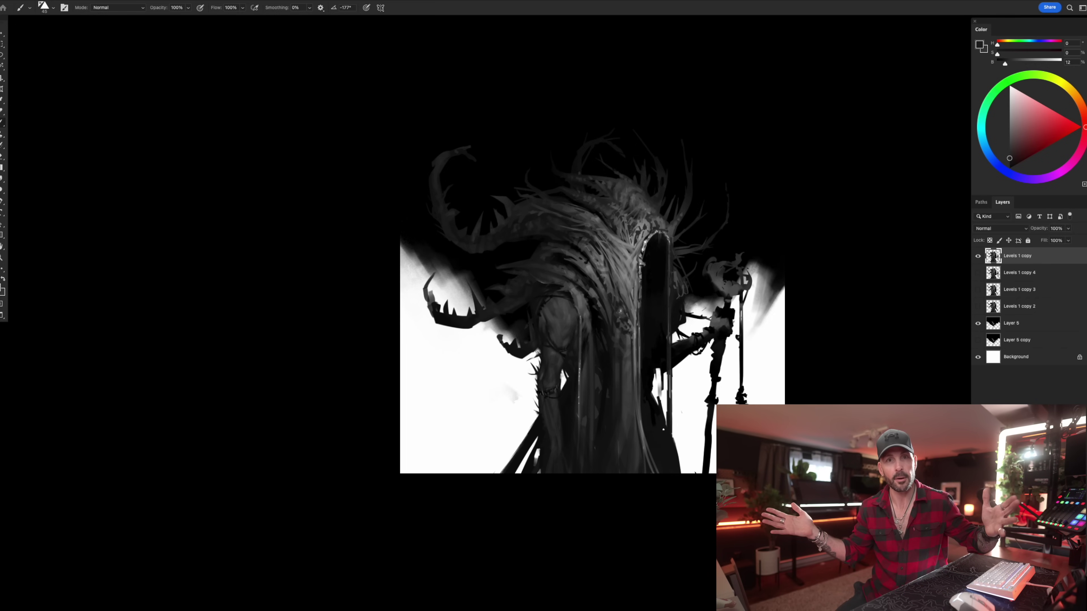
Switch to a slanted, elongated brush tip and add a new layer above Levels 1 copy.
left_click(624, 371, "alt")
right_click(624, 370)
left_click(659, 375)
key("alt+shift+super+n")
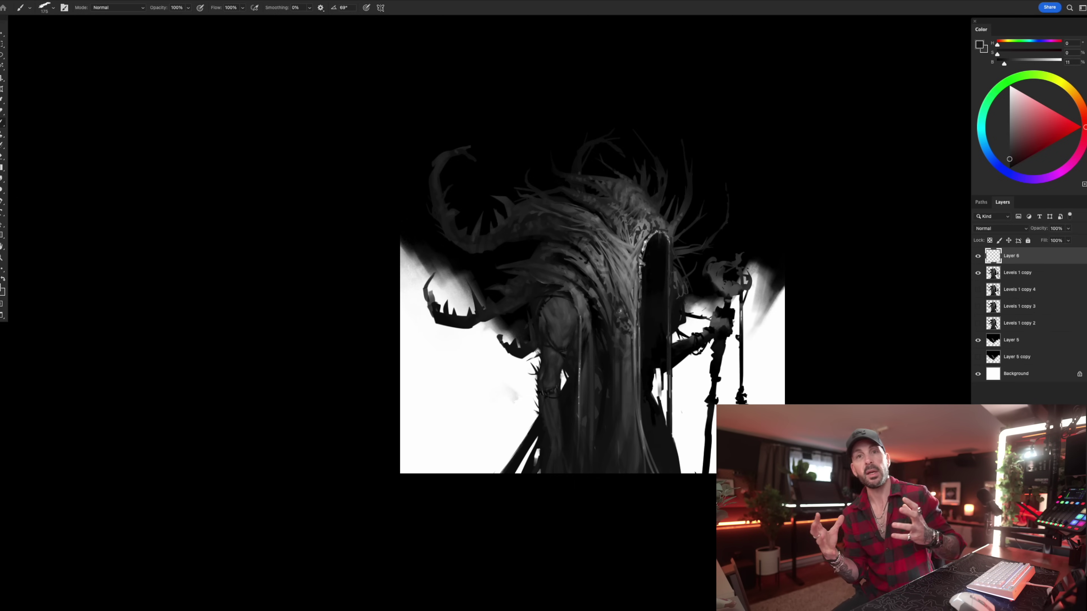
Paint vertical folds down the middle of the robe on the new layer with sampled dark and mid greys, varying the brush size.
left_click(617, 366, "alt")
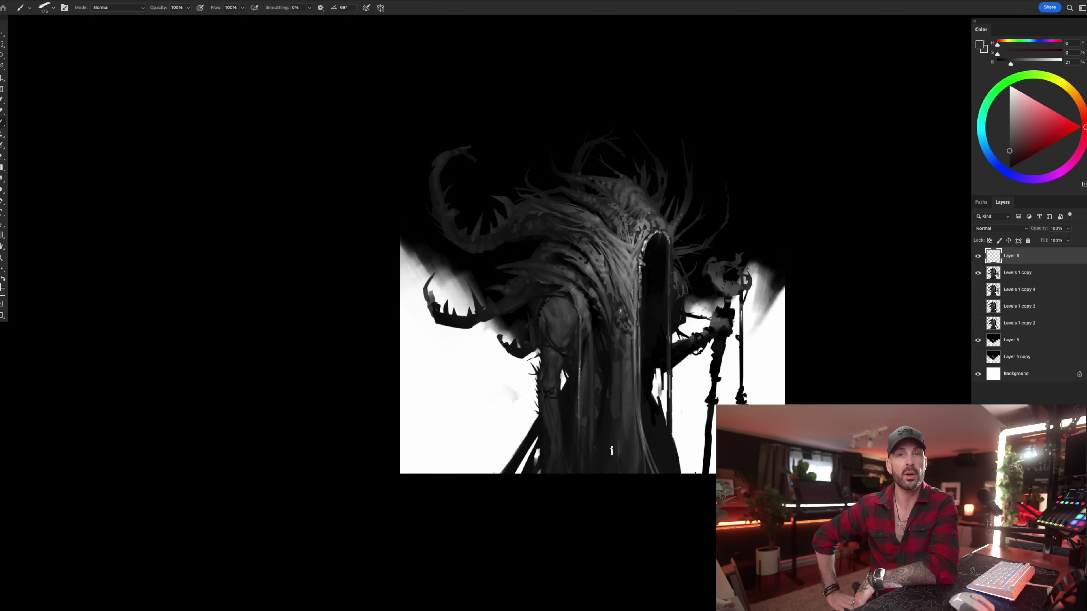
left_click(623, 391, "alt")
key("bracketleft")
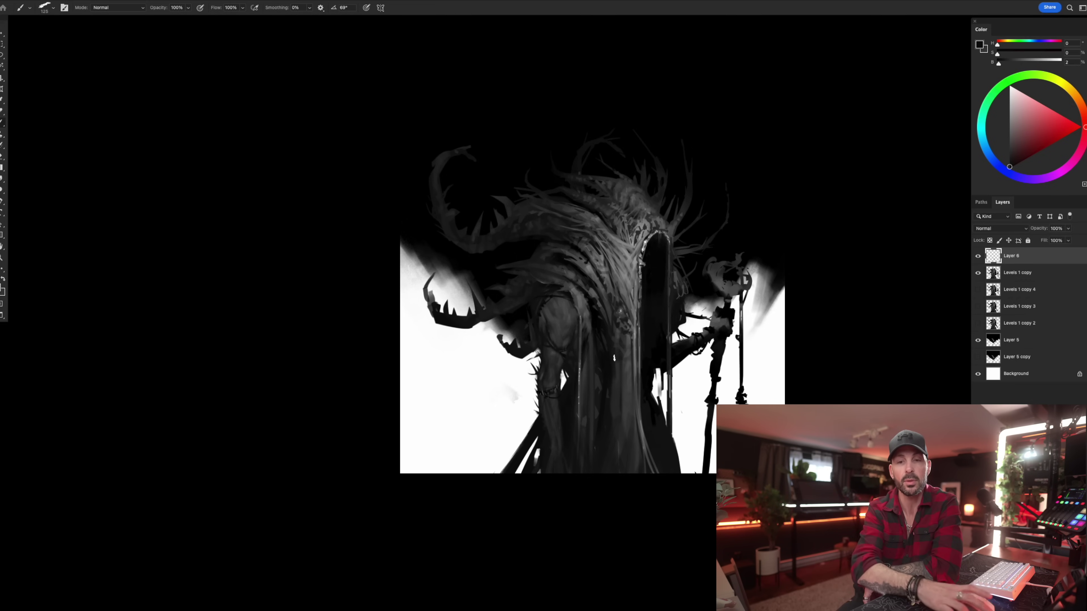
left_click(612, 393, "alt")
left_click(612, 408, "alt")
left_click(618, 373, "alt")
left_click(627, 345, "alt")
left_click(618, 377, "alt")
key("bracketleft")
key("bracketleft")
key("bracketleft")
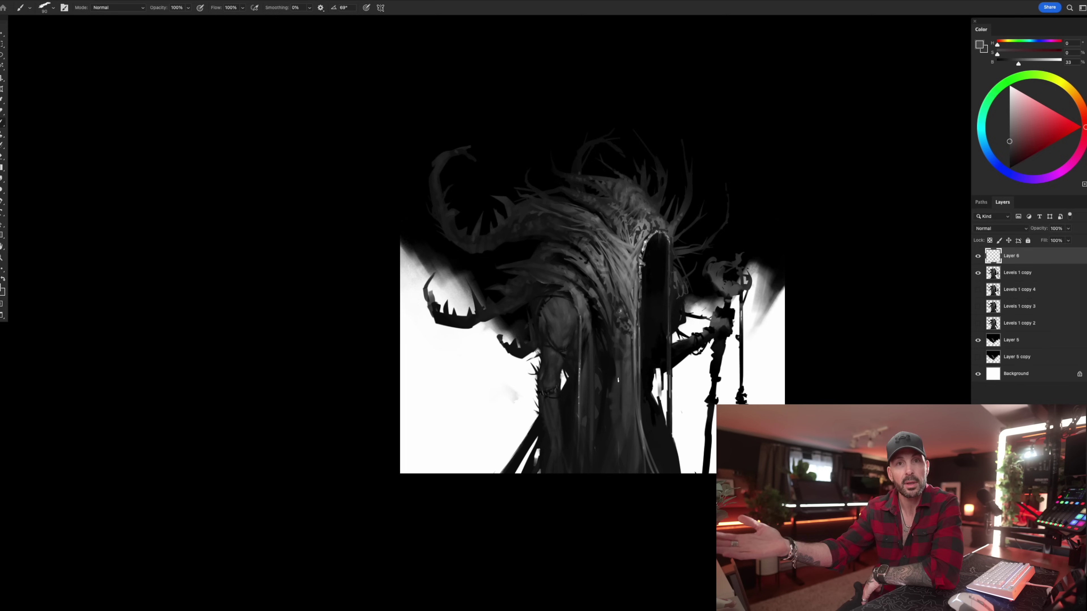
left_click(618, 392, "alt")
left_click(623, 375, "alt")
left_click(618, 393, "alt")
key("bracketright")
key("bracketright")
key("bracketright")
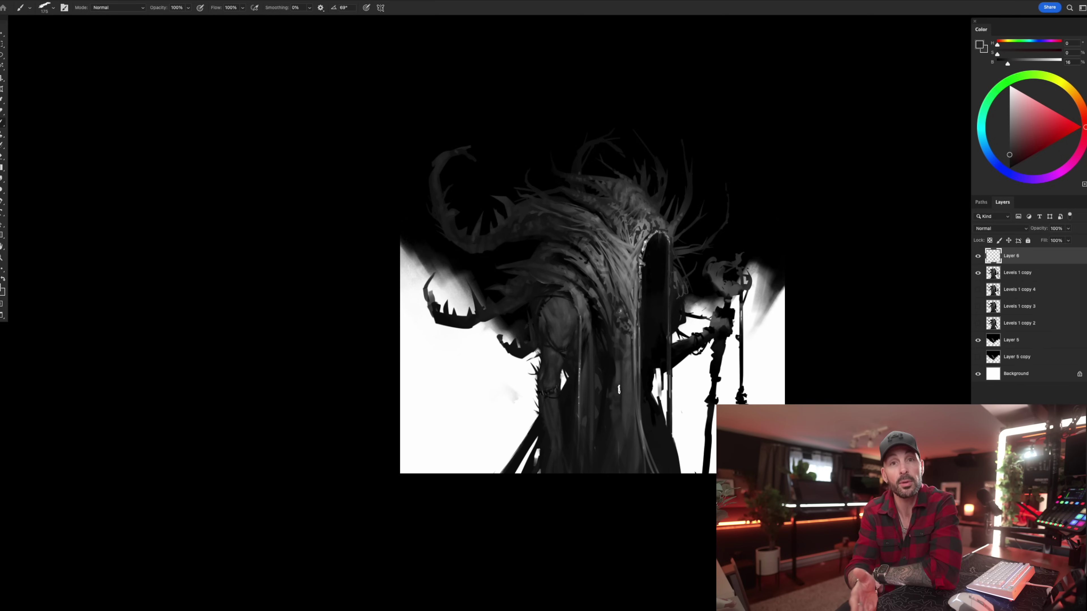
Extend the central robe folds downward, alternating sampled mid greys and near-black between the strands.
left_click(612, 369, "alt")
key("bracketleft")
key("bracketleft")
key("bracketleft")
left_click(624, 364, "alt")
key("bracketright")
left_click(623, 389, "alt")
key("bracketright")
left_click(631, 396, "alt")
left_click(623, 388, "alt")
left_click_drag(624, 385, 624, 412)
key("bracketright")
key("bracketright")
key("bracketleft")
key("bracketleft")
key("bracketleft")
key("bracketright")
left_click(628, 418, "alt")
key("bracketright")
left_click(623, 403, "alt")
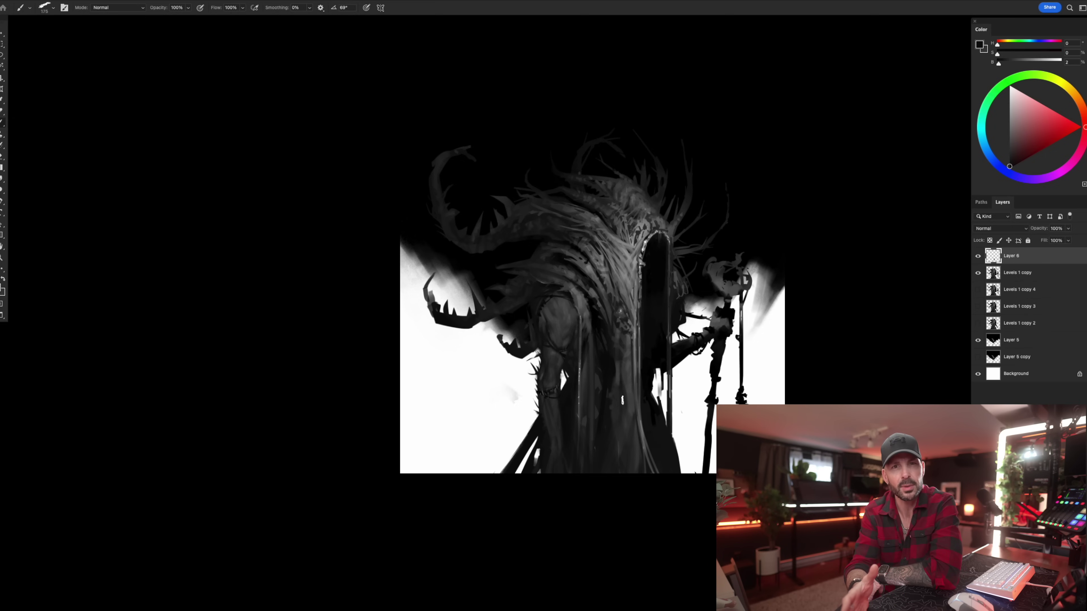
Refine the edges of the central robe folds, using a small brush for light strands and larger ones for dark gaps.
left_click(626, 399, "alt")
key("bracketleft")
key("bracketleft")
key("bracketleft")
key("bracketleft")
key("bracketleft")
key("bracketleft")
key("bracketleft")
key("bracketleft")
key("bracketleft")
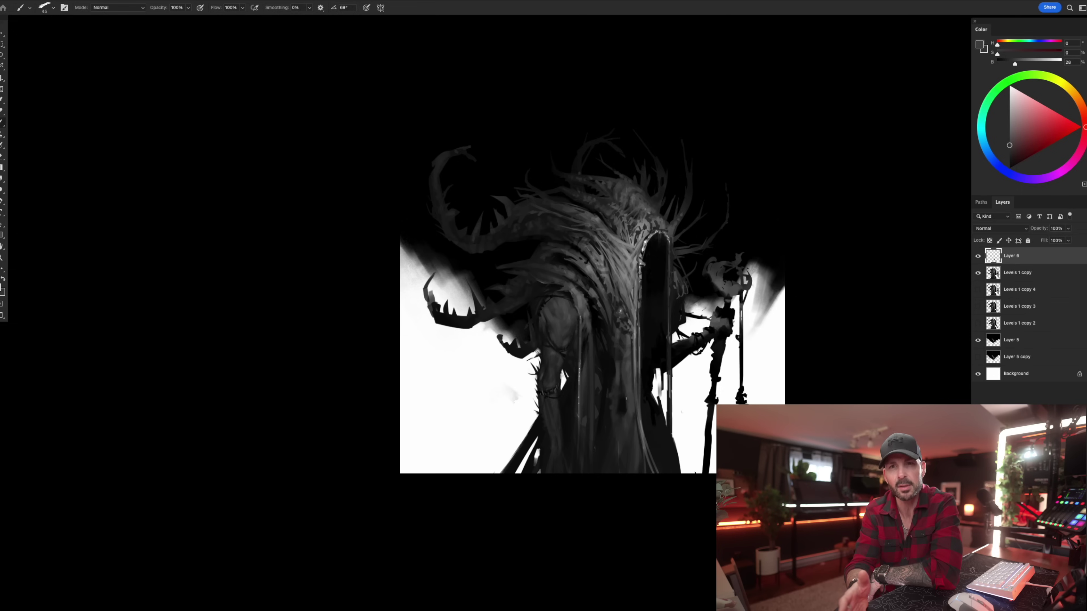
left_click(623, 400, "alt")
key("bracketright")
key("bracketright")
key("bracketright")
key("bracketright")
key("bracketright")
key("bracketright")
key("bracketright")
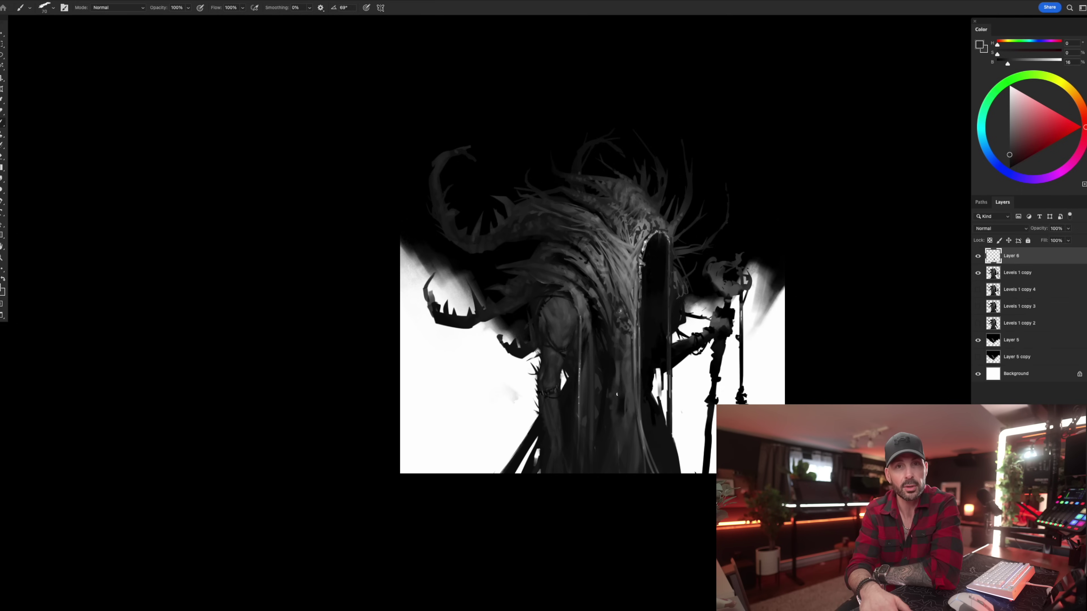
left_click(624, 365, "alt")
key("bracketleft")
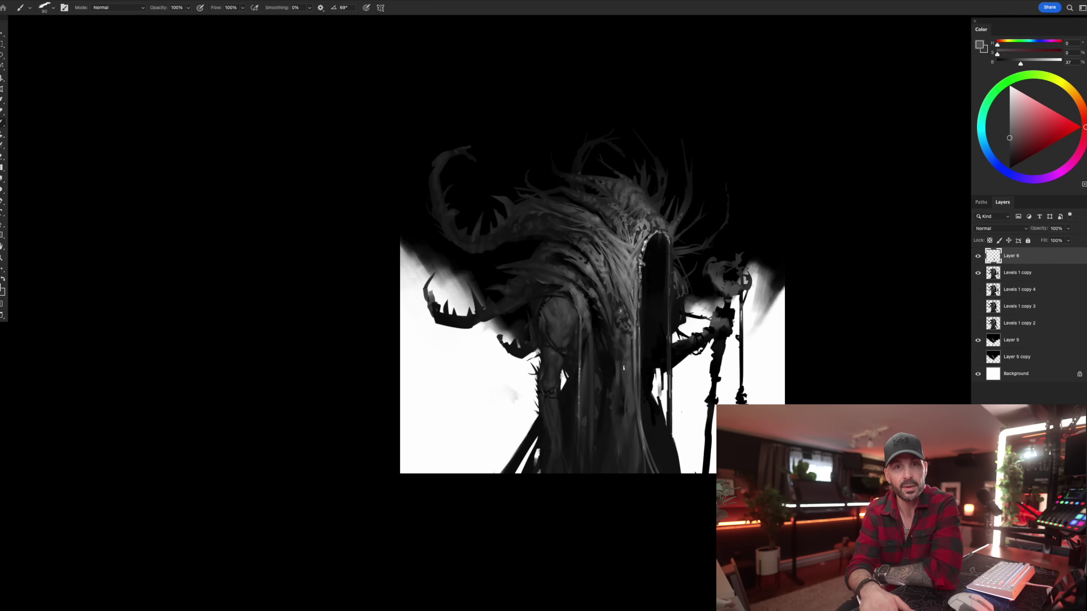
left_click(609, 345, "alt")
key("bracketright")
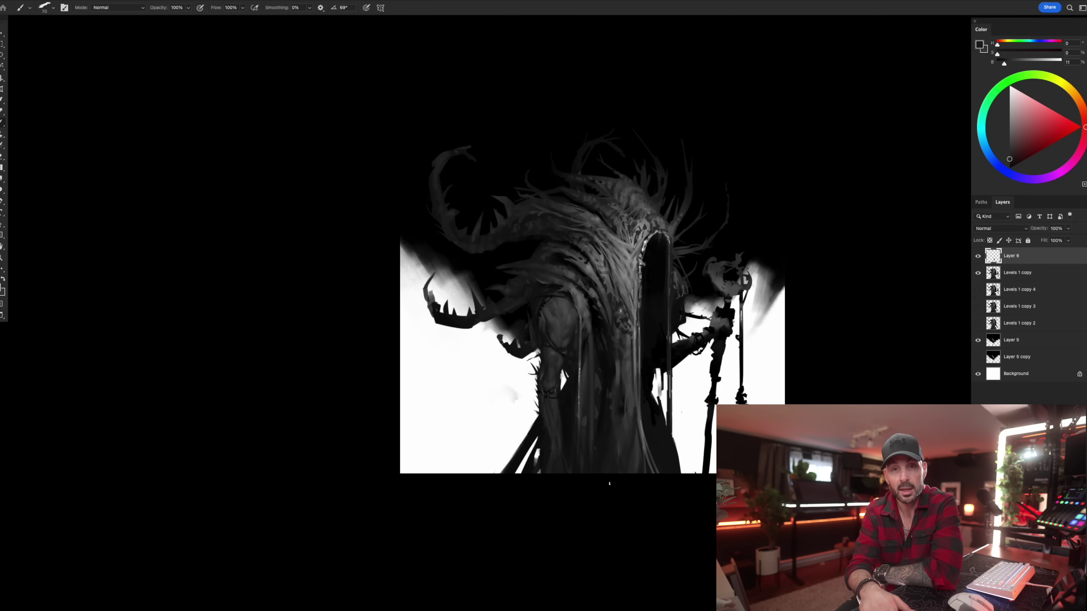
Paint long folds and thin strands across the robe's lower edge with sampled greys, varying the brush size.
left_click(636, 415, "alt")
key("bracketleft")
key("bracketleft")
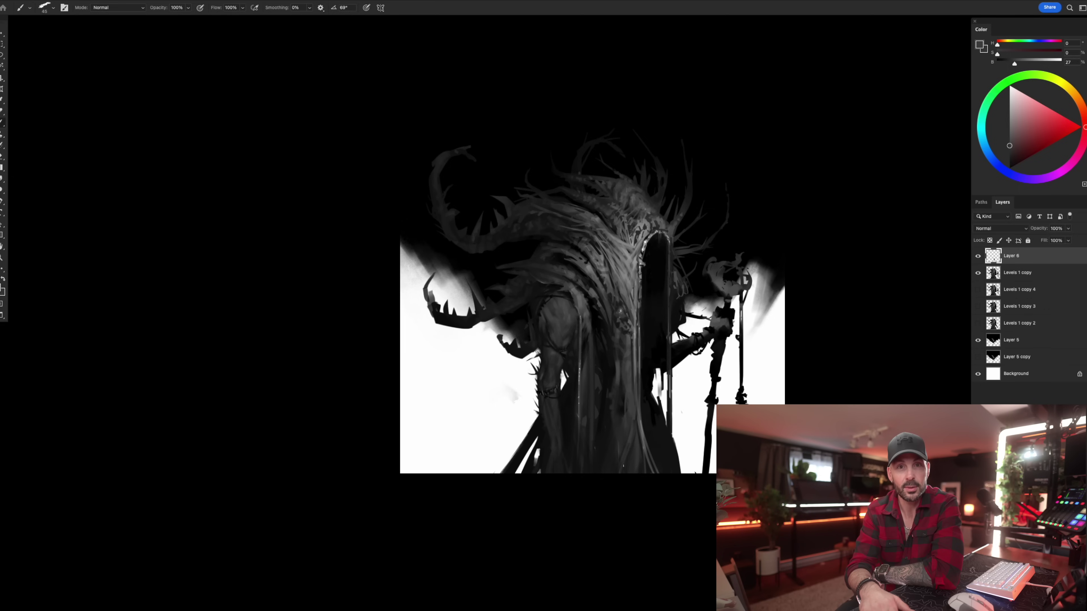
left_click(618, 412, "alt")
key("bracketright")
key("bracketright")
key("bracketright")
key("bracketright")
key("bracketright")
key("bracketright")
key("bracketright")
key("bracketright")
left_click(619, 440, "alt")
key("bracketleft")
key("bracketleft")
key("bracketleft")
key("bracketleft")
key("bracketleft")
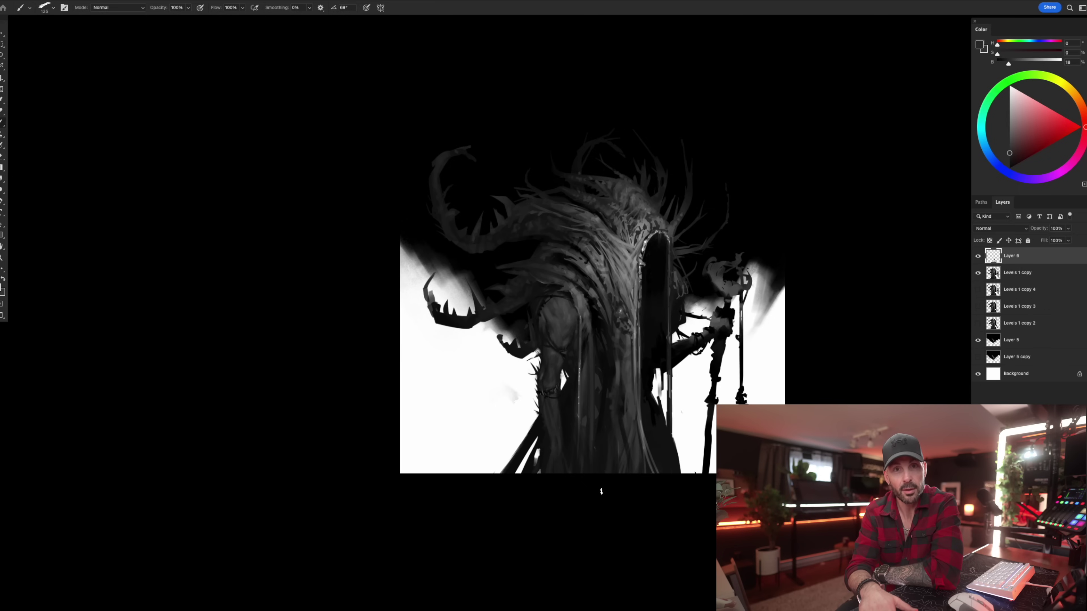
left_click(612, 458, "alt")
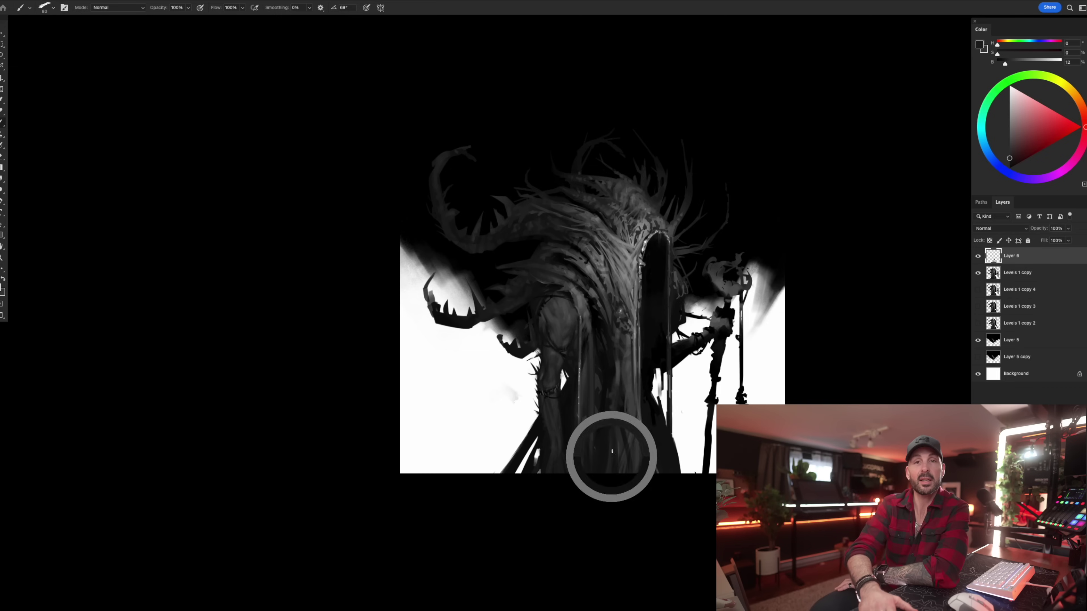
key("bracketleft")
left_click(613, 414, "alt")
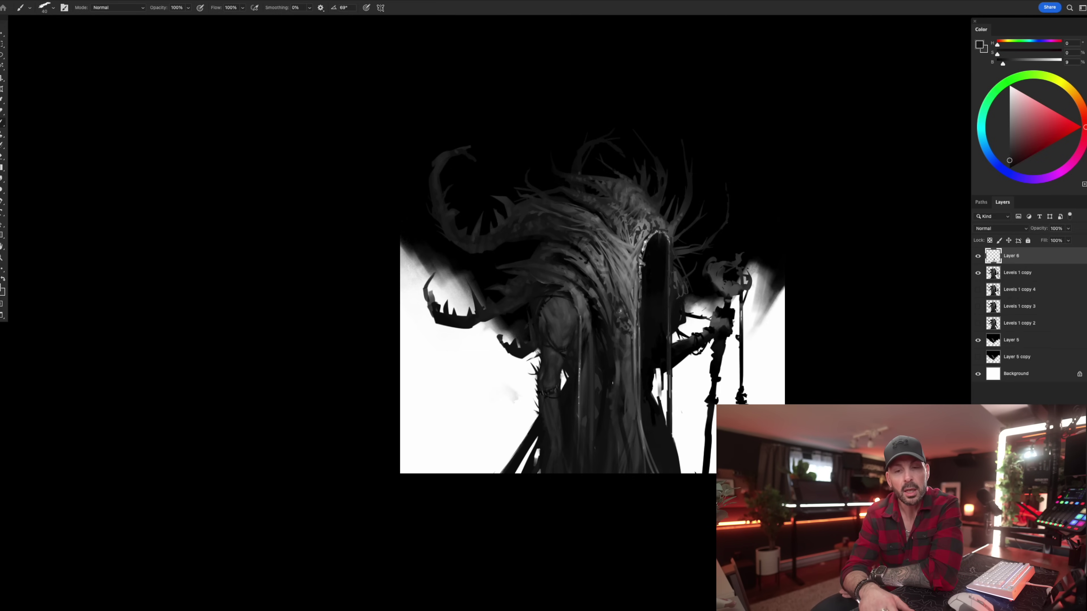
Deepen the gaps between the robe's central folds with sampled near-black and brighten the adjoining strands with lighter greys.
left_click(612, 377, "alt")
left_click(615, 396, "alt")
key("bracketleft")
left_click(614, 377, "alt")
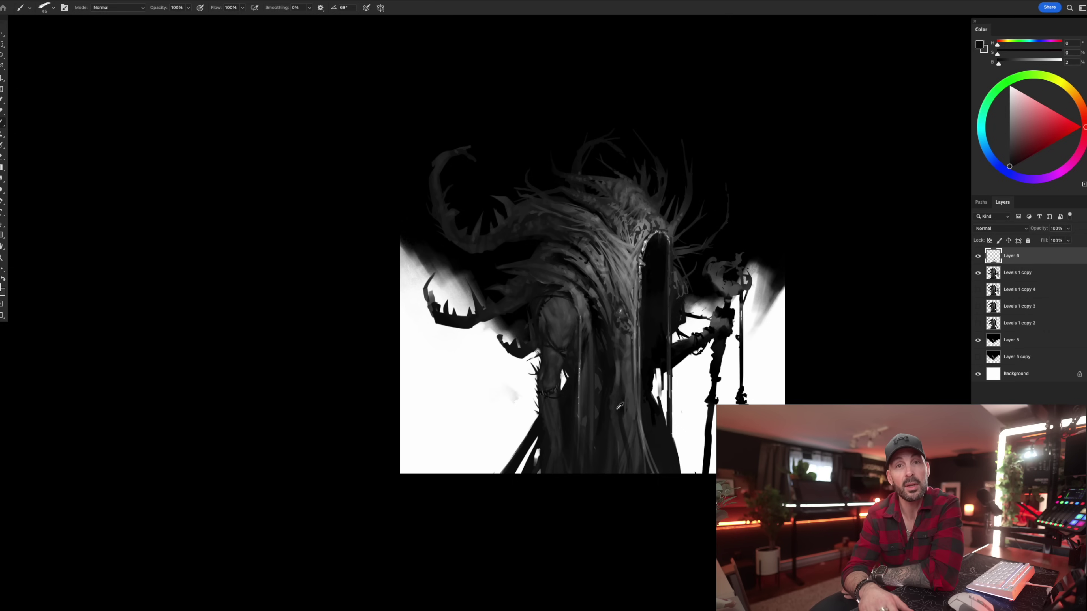
left_click(627, 386, "alt")
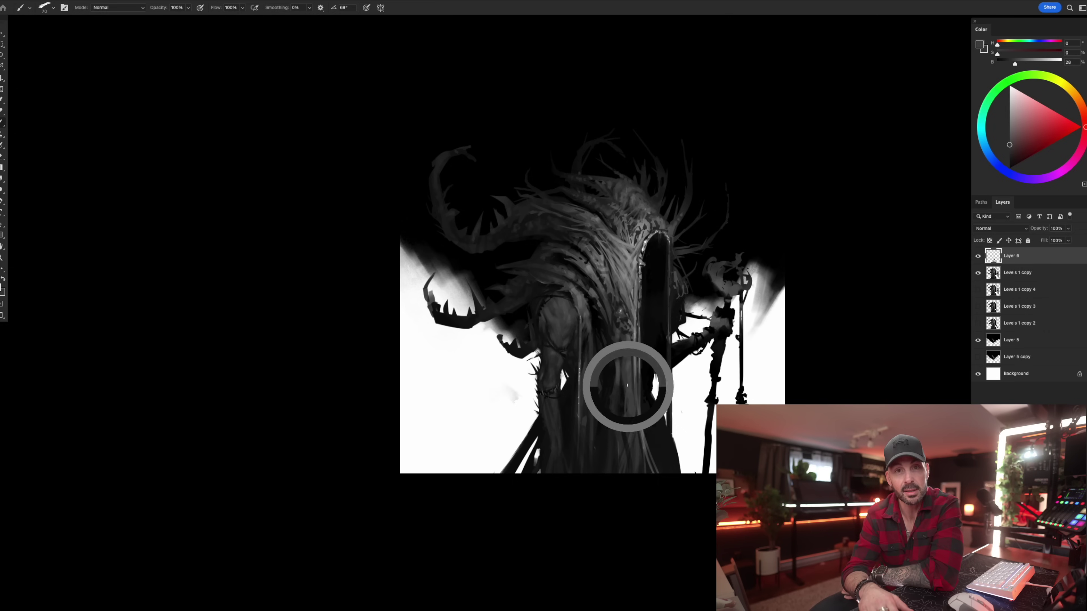
left_click(627, 391, "alt")
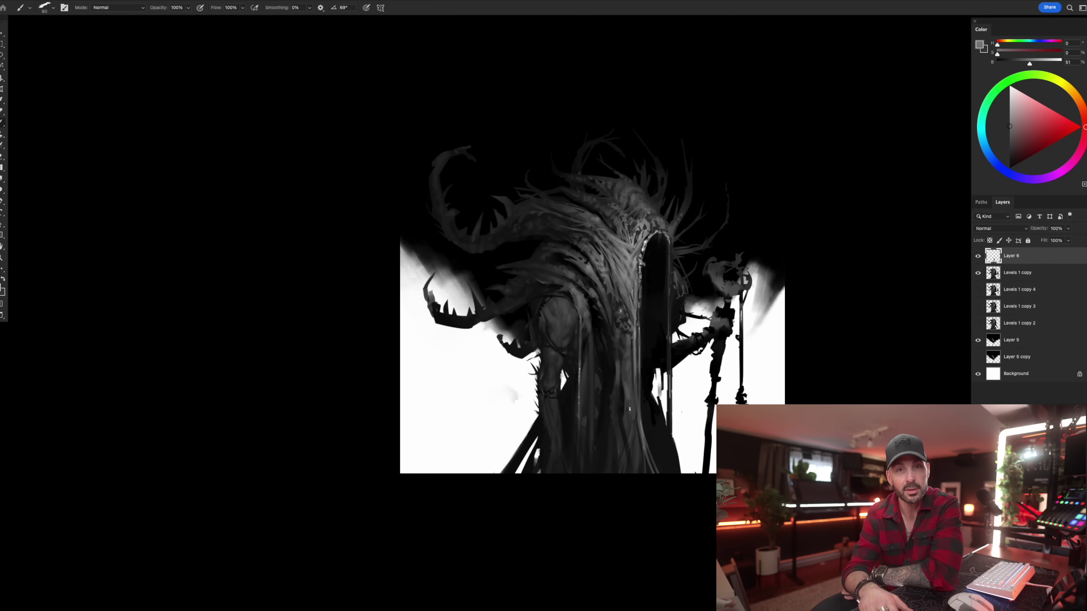
left_click(619, 395, "alt")
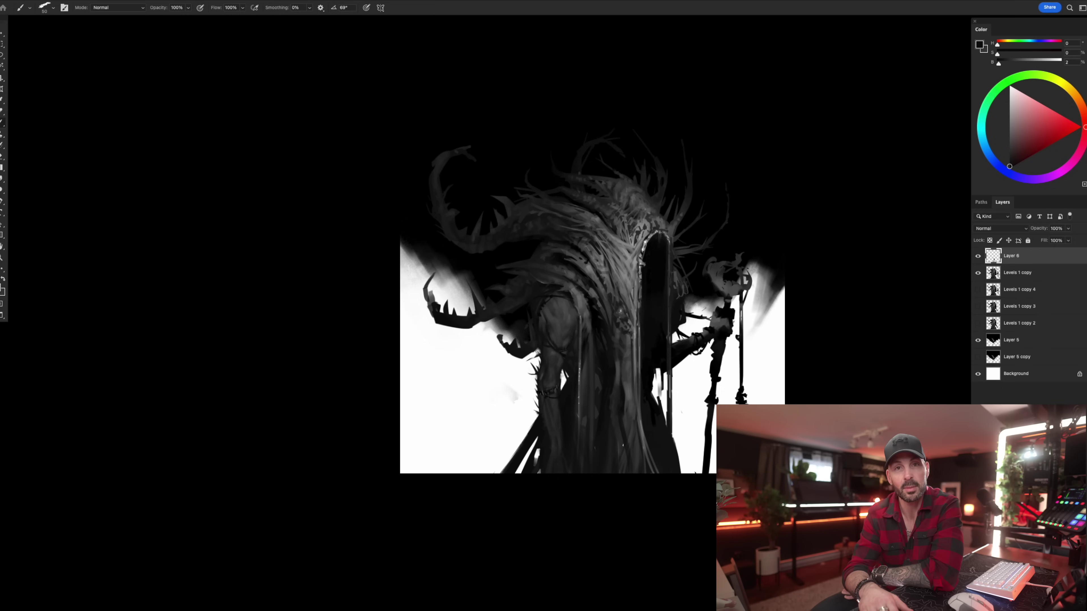
left_click(621, 410, "alt")
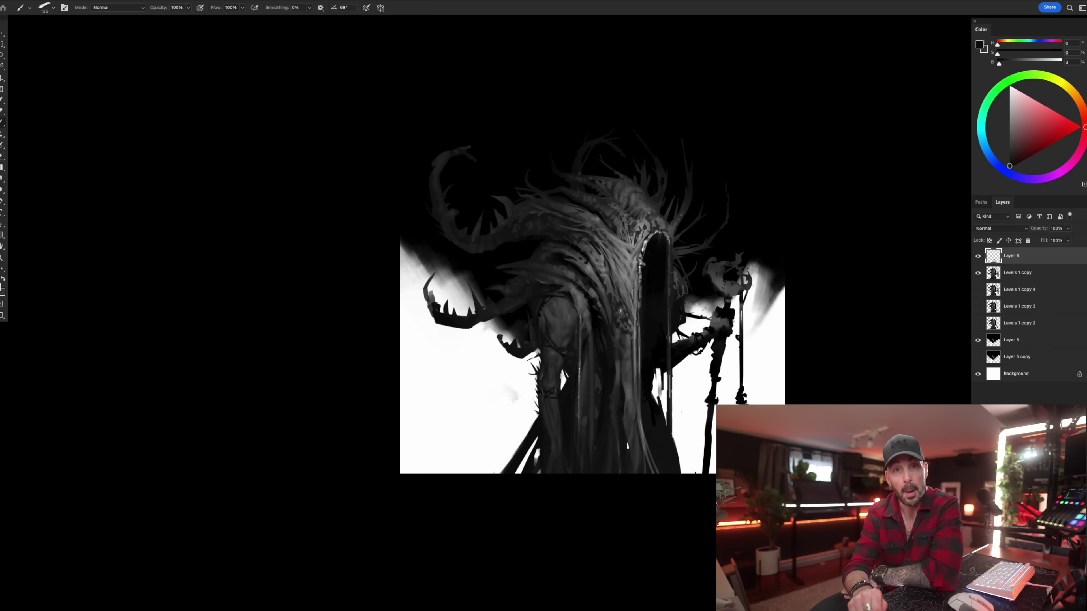
left_click(628, 437, "alt")
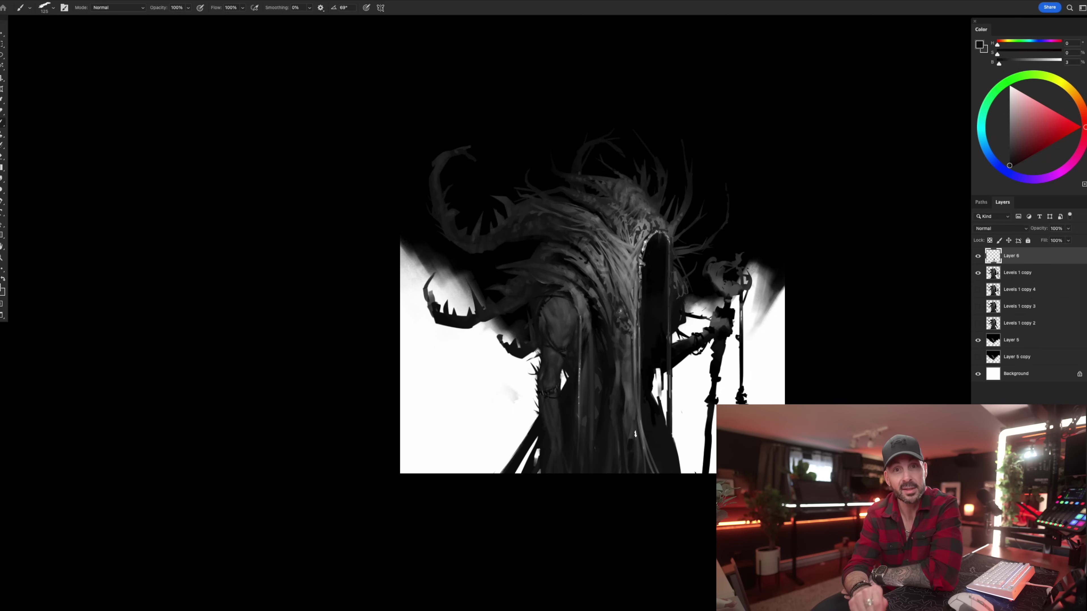
Add thin mid-grey strands near the robe's lower edge with a much smaller brush, and flip the canvas horizontally.
left_click(635, 454, "alt")
key("[")
key("[")
key("[")
key("[")
key("[")
key("[")
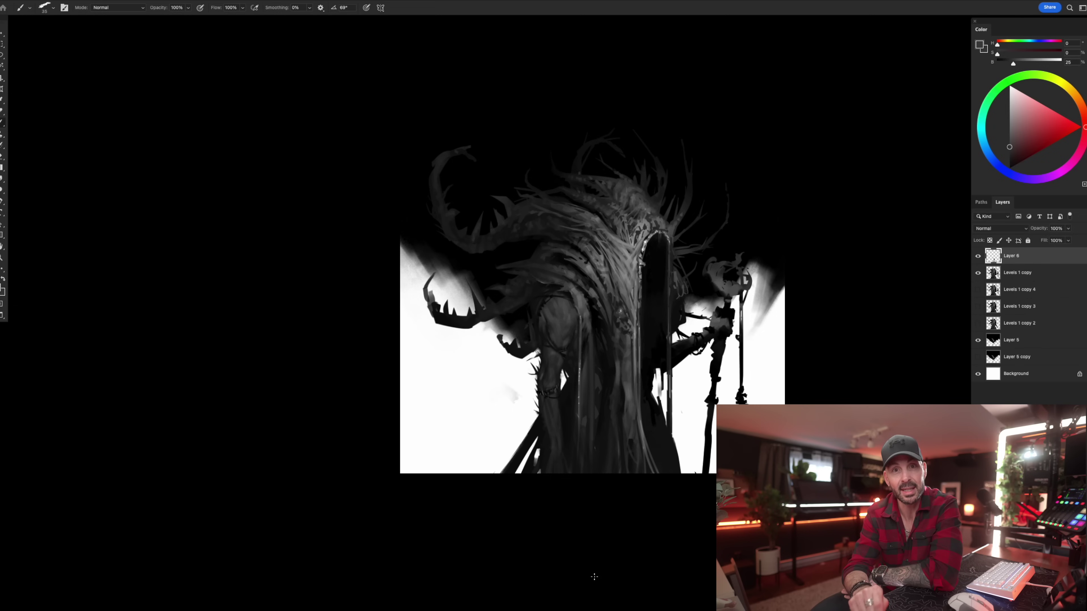
key("F2")
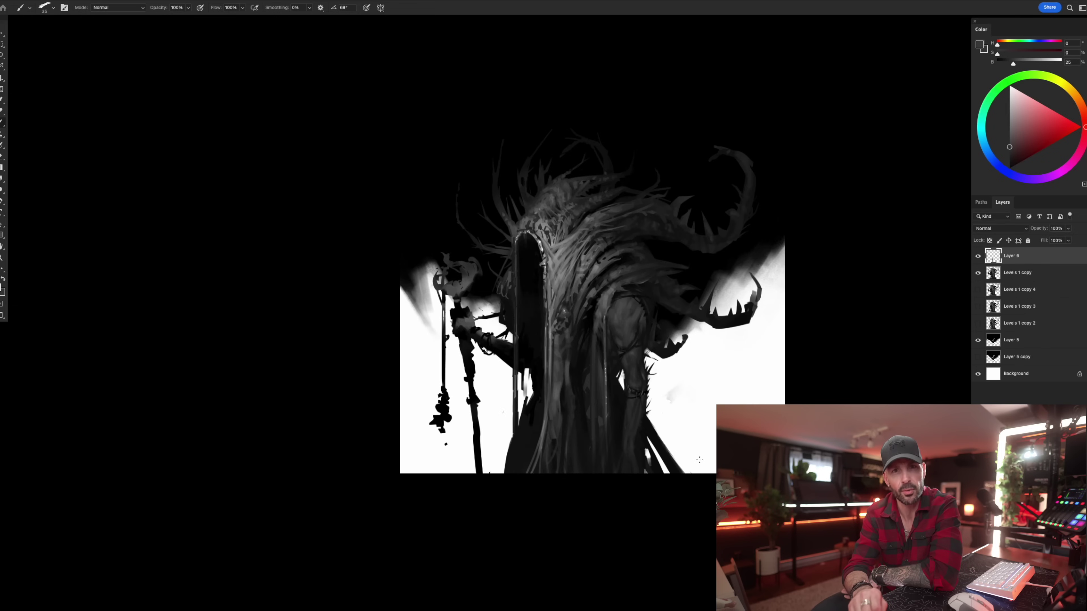
Paint a broader dark-grey patch into the robe's central fold below the hood opening, using a sampled grey and a larger brush.
left_click(564, 388, "alt")
key("]")
key("]")
key("]")
key("]")
key("]")
key("]")
key("]")
key("]")
key("]")
left_click(559, 384)
Paint a short strand beside the robe's central gap with greys sampled from the folds, using a much smaller brush.
left_click(567, 375, "alt")
key("bracketleft")
key("bracketleft")
key("bracketleft")
key("bracketleft")
key("bracketleft")
key("bracketleft")
key("bracketleft")
key("bracketleft")
left_click(575, 371, "alt")
key("bracketright")
key("bracketright")
left_click(564, 364, "alt")
left_click_drag(569, 367, 566, 359)
Blend the strand edges around the robe's central gap with closely sampled greys, enlarging the brush slightly.
left_click(568, 364, "alt")
left_click(566, 361, "alt")
key("bracketleft")
left_click(571, 362, "alt")
key("bracketright")
key("bracketright")
key("bracketright")
key("bracketright")
left_click(560, 365, "alt")
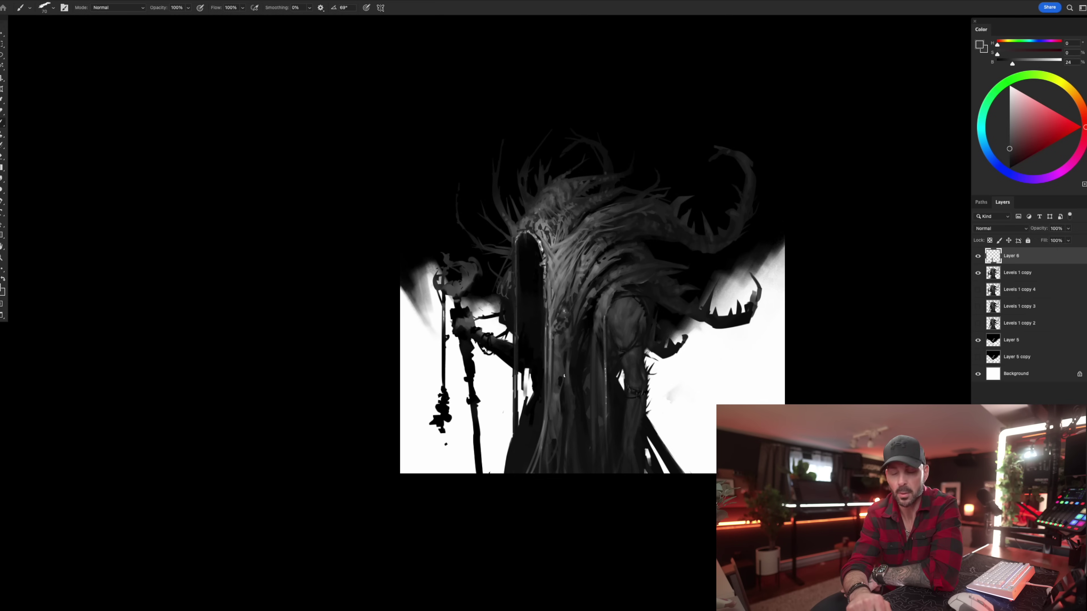
Carry lighter greys sampled beside the hood opening into the central robe folds, first with a larger brush, finishing with a smaller one.
left_click(552, 310, "alt")
key("bracketright")
key("bracketright")
key("bracketright")
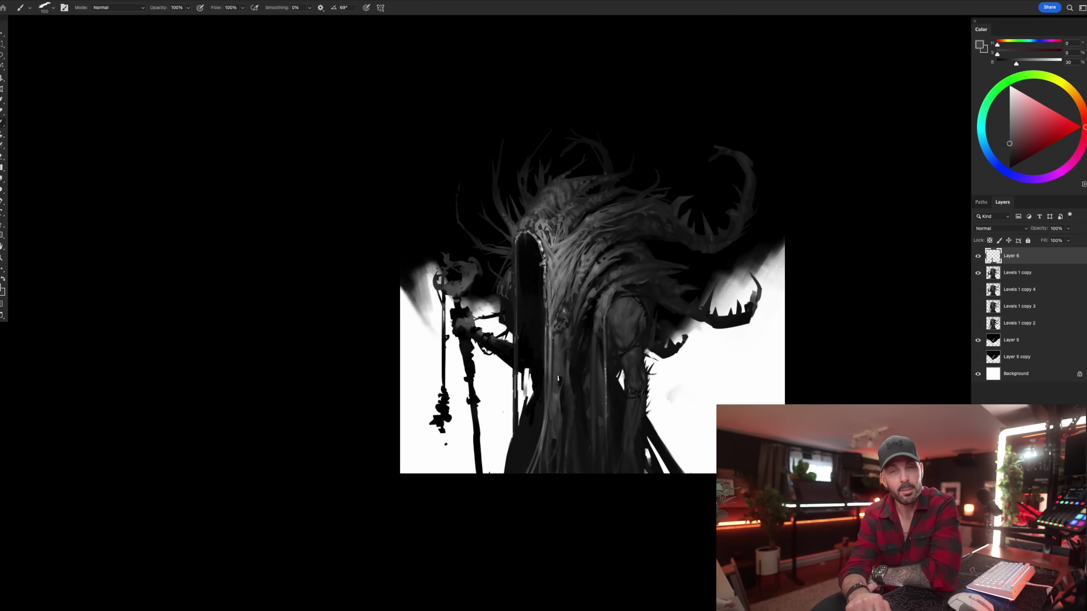
left_click(544, 305, "alt")
key("bracketleft")
key("bracketleft")
key("bracketleft")
key("bracketleft")
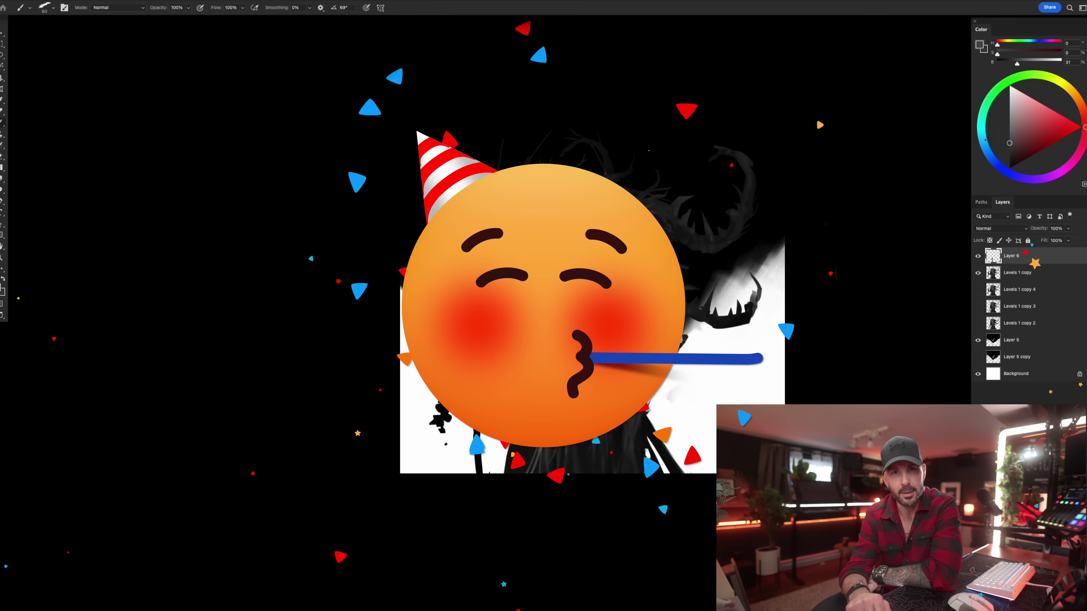
Refine the narrow strands along the inner robe edge with a smaller brush, sampling a mid grey and a darker grey.
left_click(559, 382, "alt")
key("bracketleft")
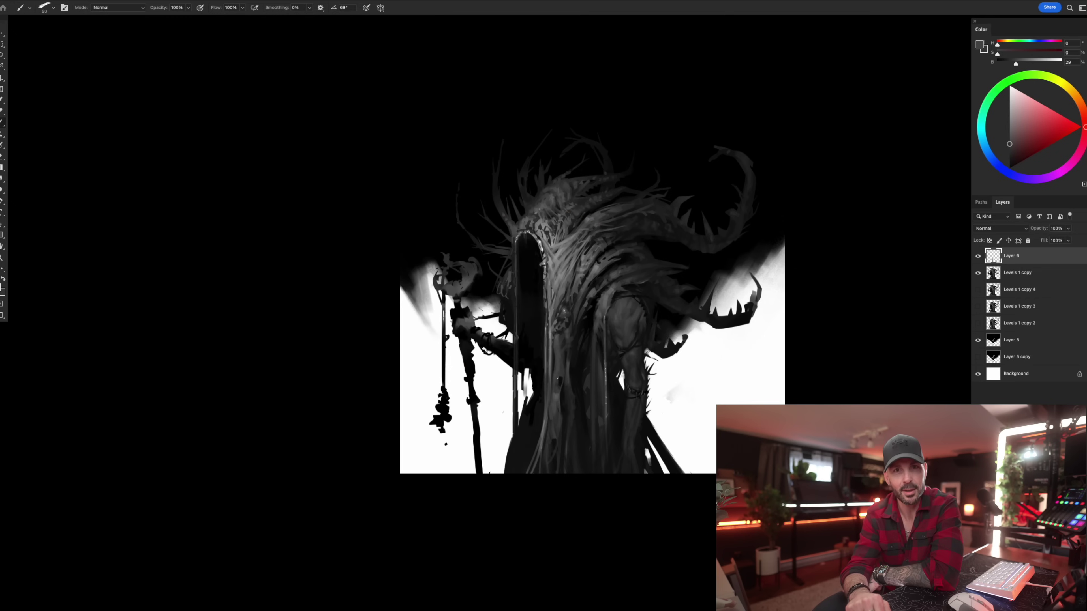
key("bracketleft")
key("bracketleft")
key("bracketleft")
left_click(556, 336, "alt")
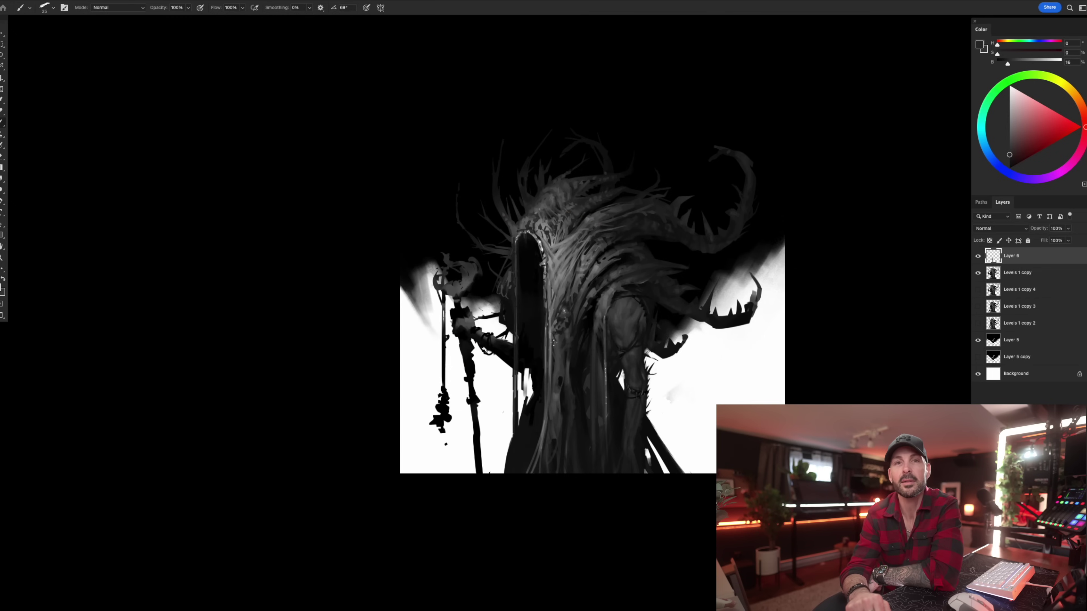
Cover the dark spot in the central robe fold with sampled dark greys, using a much larger brush.
key("bracketright")
key("bracketright")
key("bracketright")
key("bracketright")
key("bracketright")
key("bracketright")
key("bracketright")
key("bracketright")
left_click(558, 369, "alt")
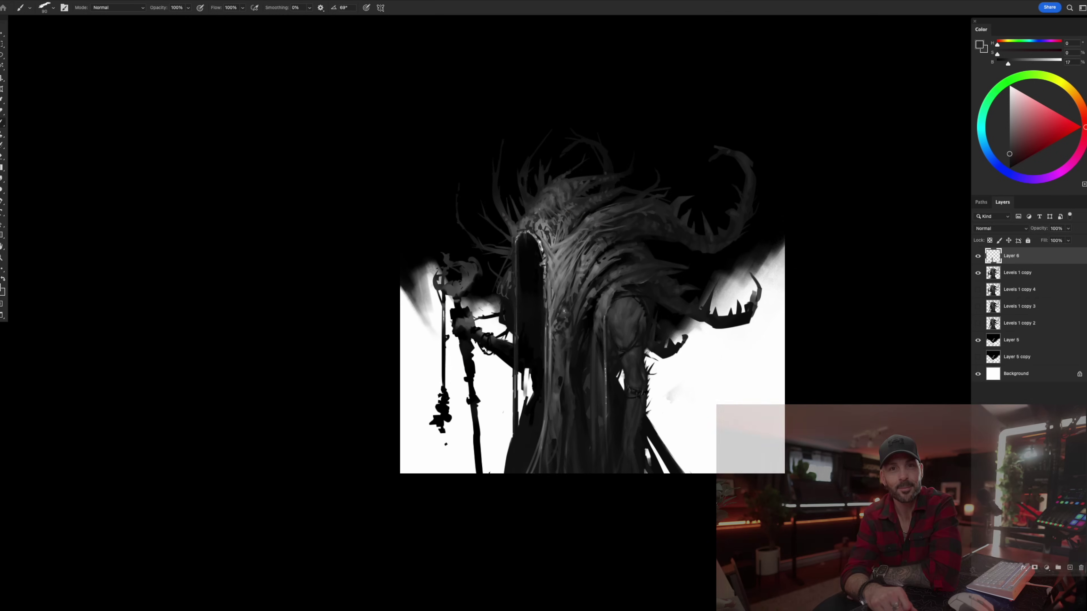
left_click(557, 374, "alt")
key("bracketright")
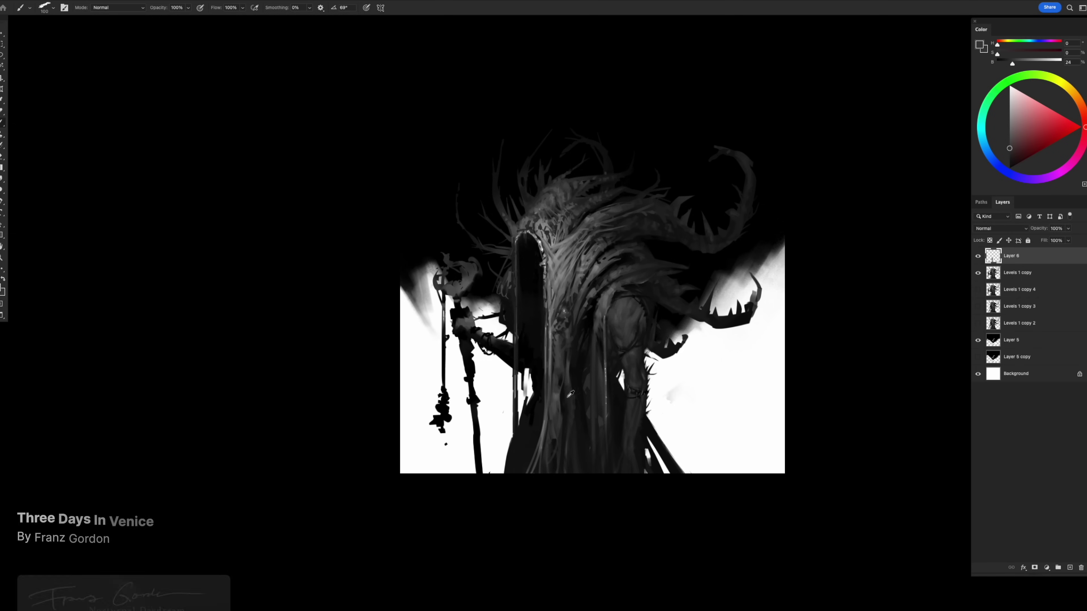
Add thin lighter strands along the central robe folds with sampled greys and a much smaller brush.
left_click(561, 395, "alt")
key("bracketleft")
key("bracketleft")
key("bracketleft")
key("bracketleft")
key("bracketleft")
key("bracketleft")
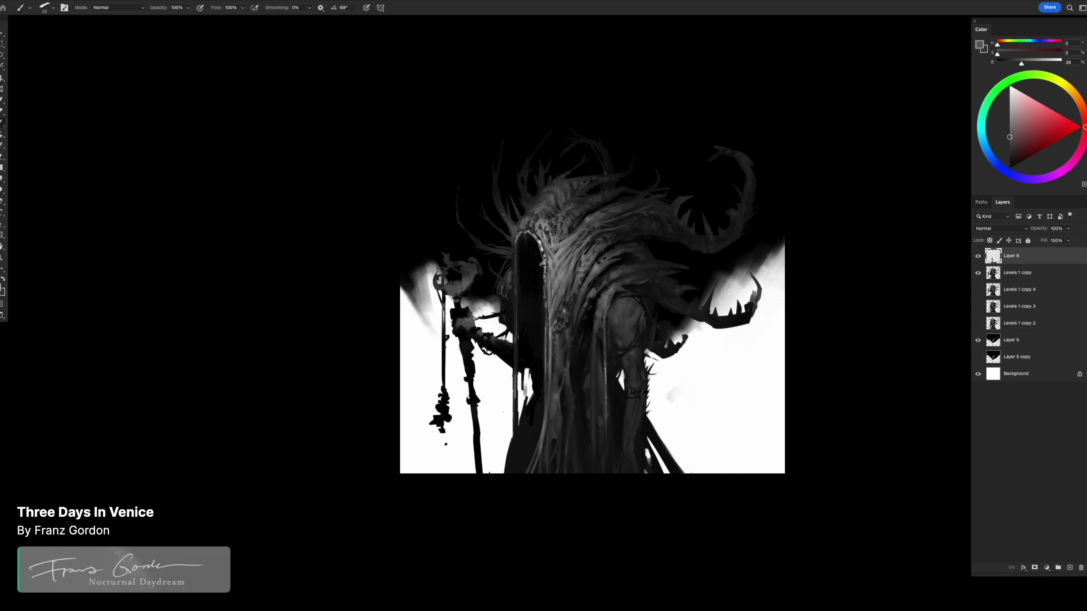
left_click(570, 381, "alt")
key("bracketleft")
left_click(561, 337, "alt")
left_click(572, 361, "alt")
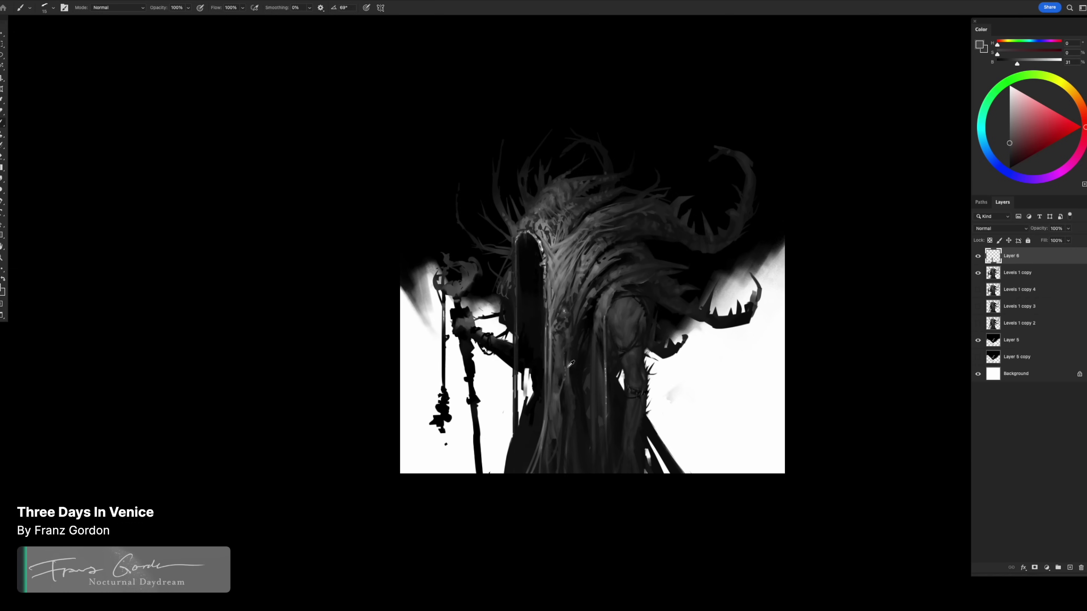
Paint a long vertical fold down the middle of the robe with sampled greys and a larger brush.
key("bracketright")
key("bracketright")
key("bracketright")
key("bracketright")
key("bracketright")
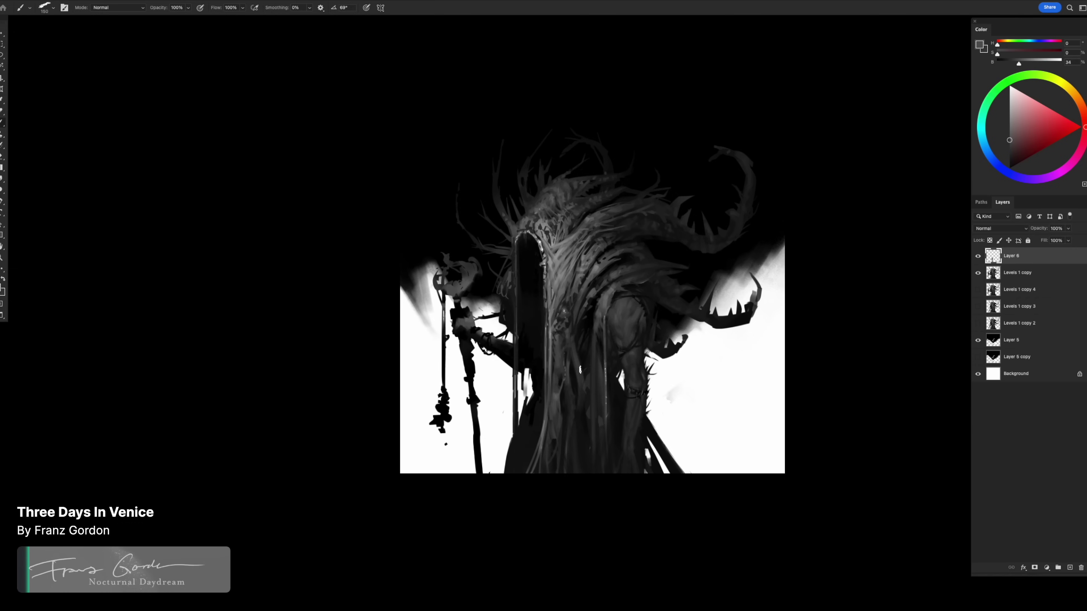
left_click(586, 362, "alt")
key("bracketleft")
left_click(578, 407, "alt")
key("bracketright")
left_click_drag(584, 379, 580, 435)
left_click(580, 364, "alt")
Detail the upper end of the robe's middle fold with sampled greys and a much smaller brush.
left_click(577, 339, "alt")
key("bracketleft")
key("bracketleft")
key("bracketleft")
key("bracketleft")
key("bracketleft")
key("bracketleft")
left_click(575, 344, "alt")
key("bracketright")
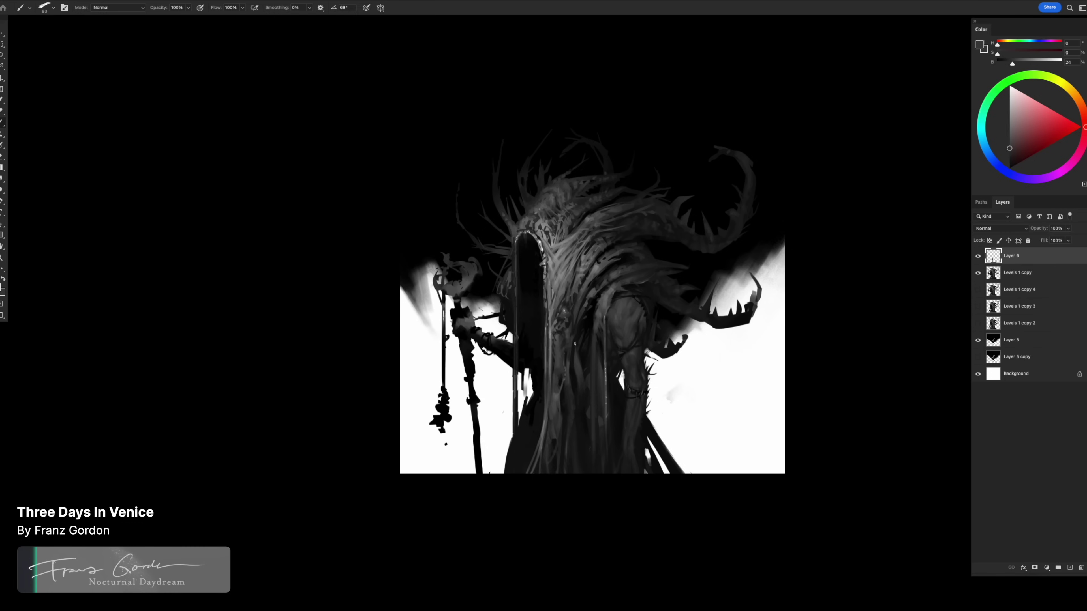
Sample near-black from the gap between the middle folds and give the eraser the same textured tip as the brush.
left_click(580, 334, "alt")
key("bracketleft")
key("e")
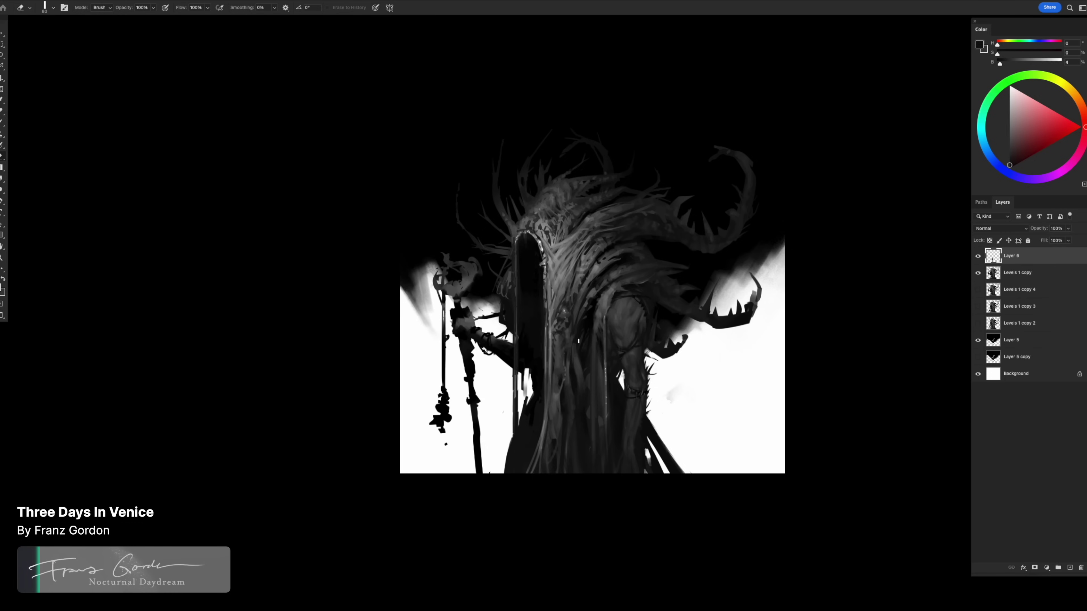
right_click(577, 343)
double_click(630, 374)
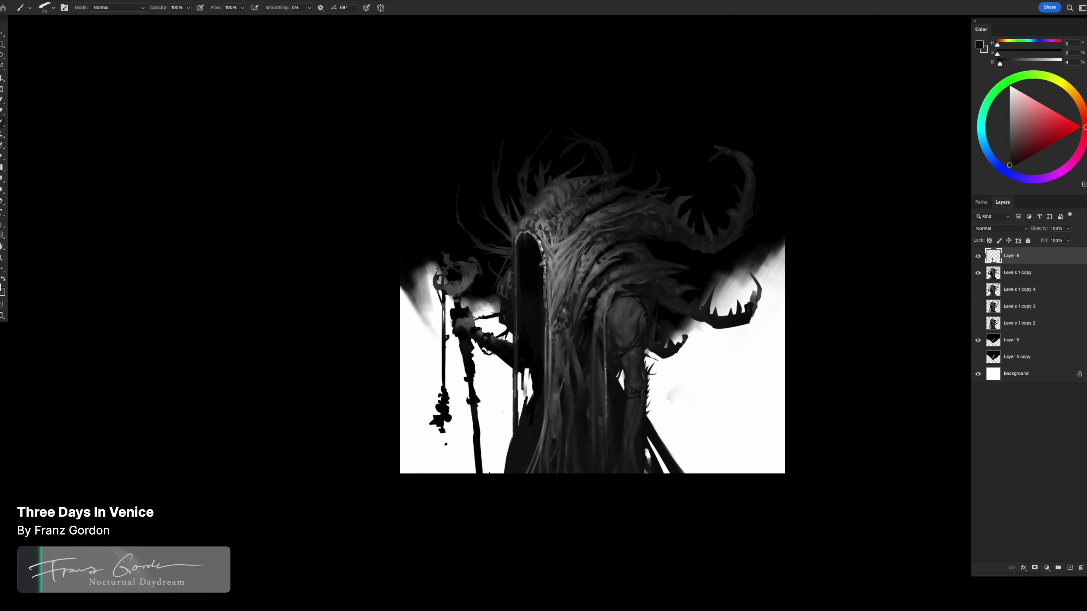
Paint fine strands across the upper part of the middle robe folds with sampled greys and a reduced brush size.
left_click(561, 321, "alt")
key("bracketleft")
key("bracketleft")
key("bracketleft")
left_click(577, 371, "alt")
left_click(575, 341, "alt")
left_click(571, 355, "alt")
key("bracketleft")
key("bracketleft")
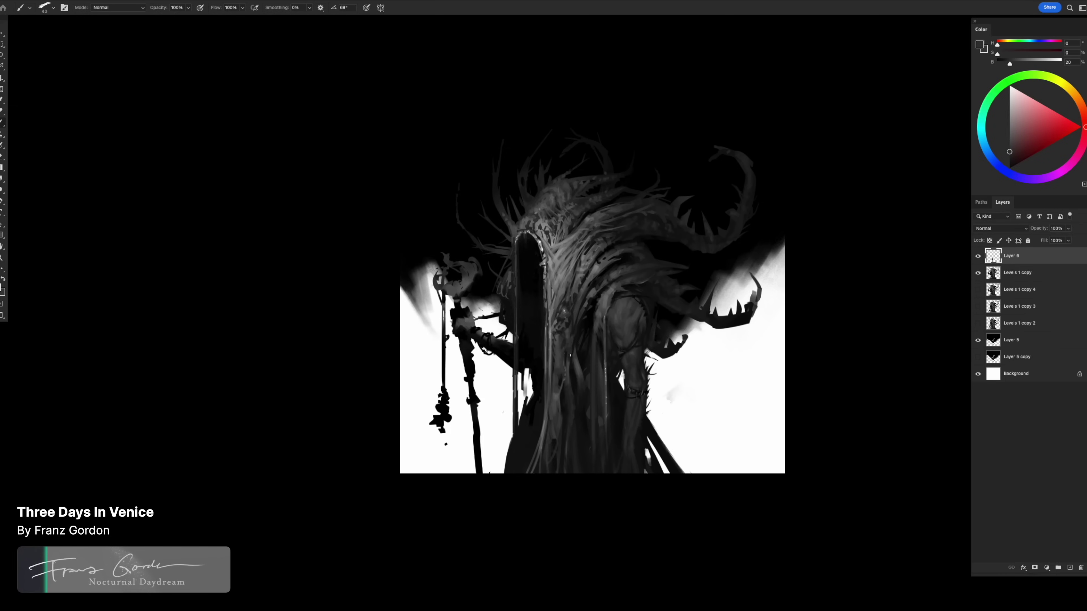
Define the gap between the middle robe folds with sampled tones, narrowing the brush for its lower part.
left_click(577, 347, "alt")
key("bracketright")
key("bracketright")
left_click(575, 372, "alt")
key("bracketleft")
key("bracketleft")
key("bracketleft")
Broaden the lower part of the middle robe folds with sampled greys and a progressively larger brush.
left_click(572, 363, "alt")
key("bracketright")
key("bracketright")
key("bracketright")
left_click(575, 376, "alt")
key("bracketright")
key("bracketright")
left_click(584, 390, "alt")
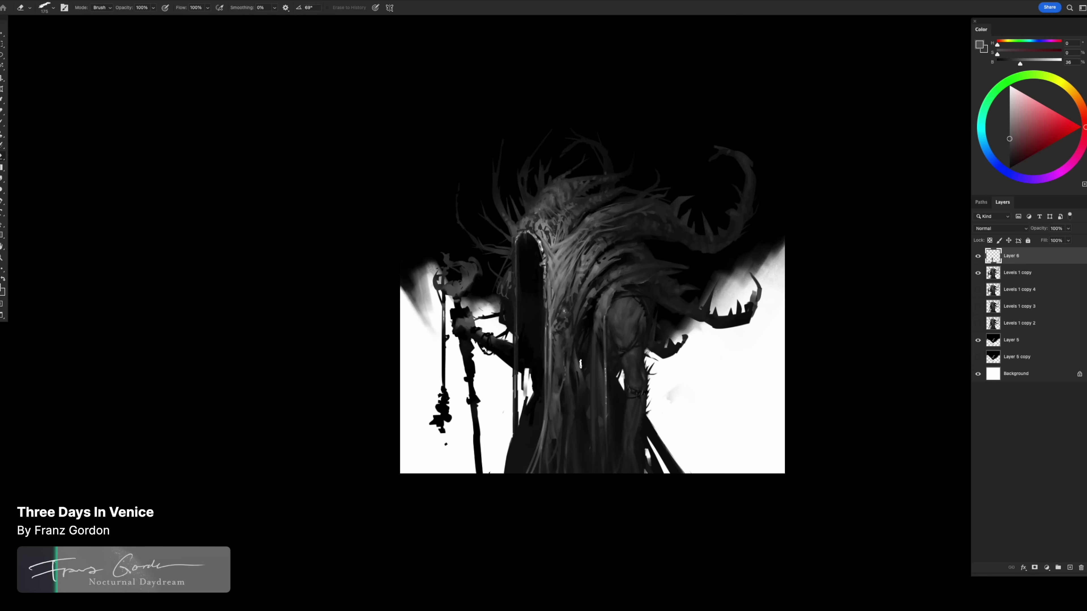
Extend strands down from beside the shoulder into the robe with sampled greys, tidying their edges with the eraser.
left_click(585, 311, "alt")
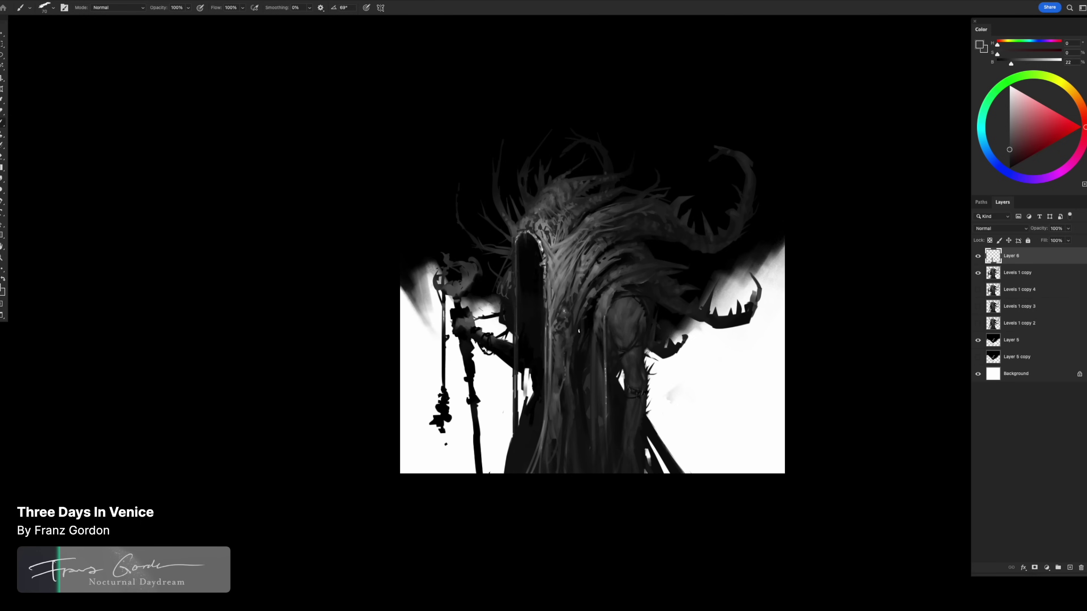
left_click(581, 304, "alt")
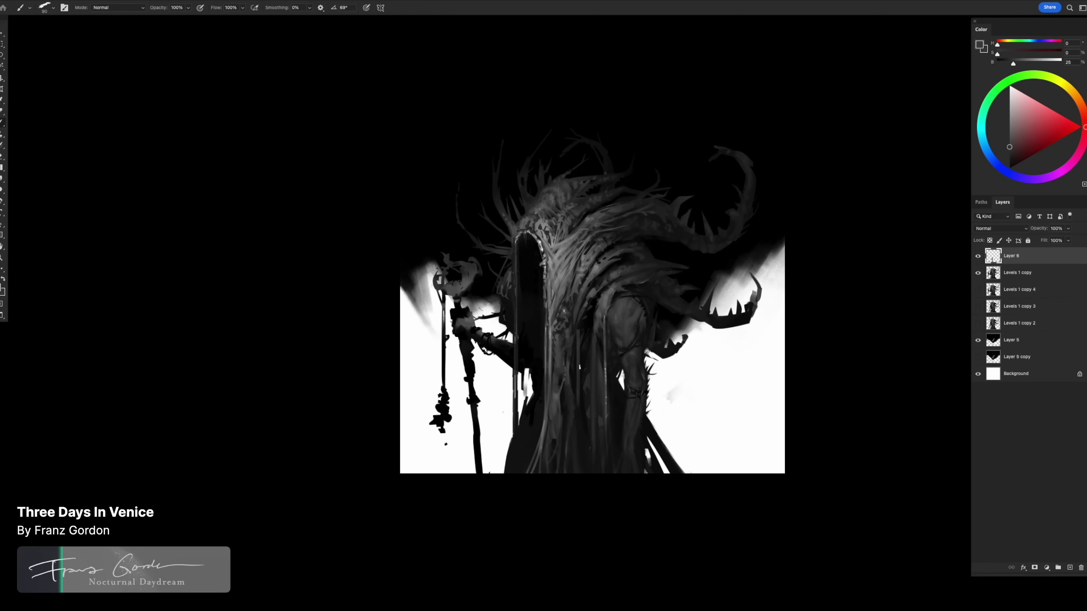
key("e")
key("b")
left_click(585, 414, "alt")
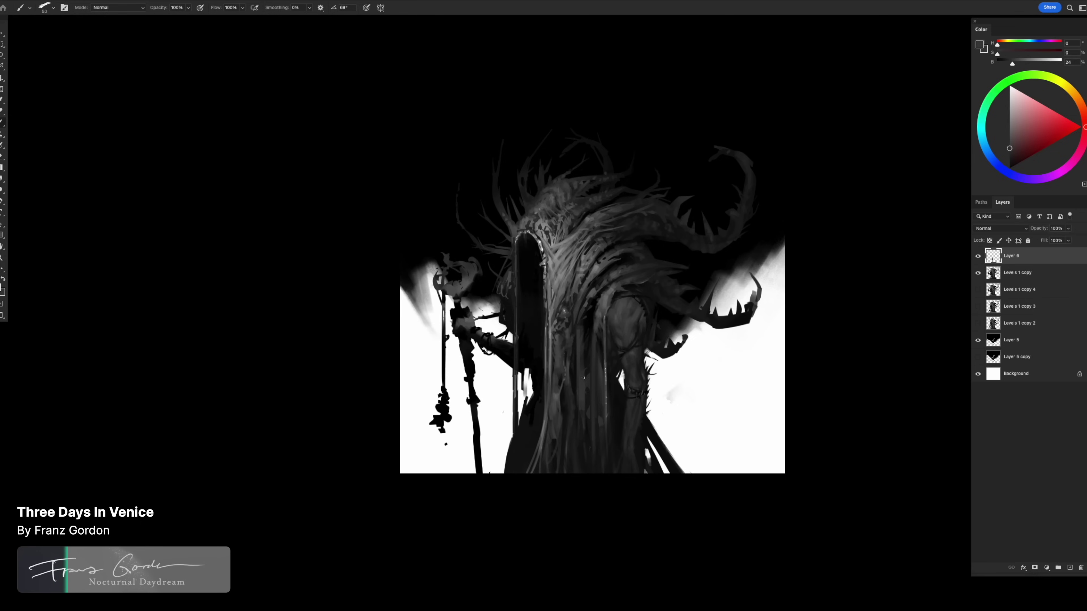
Paint additional long vertical strands between the middle folds and the sleeve, alternating sampled greys.
left_click(584, 339, "alt")
left_click(581, 338, "alt")
left_click(577, 373, "alt")
left_click(573, 363, "alt")
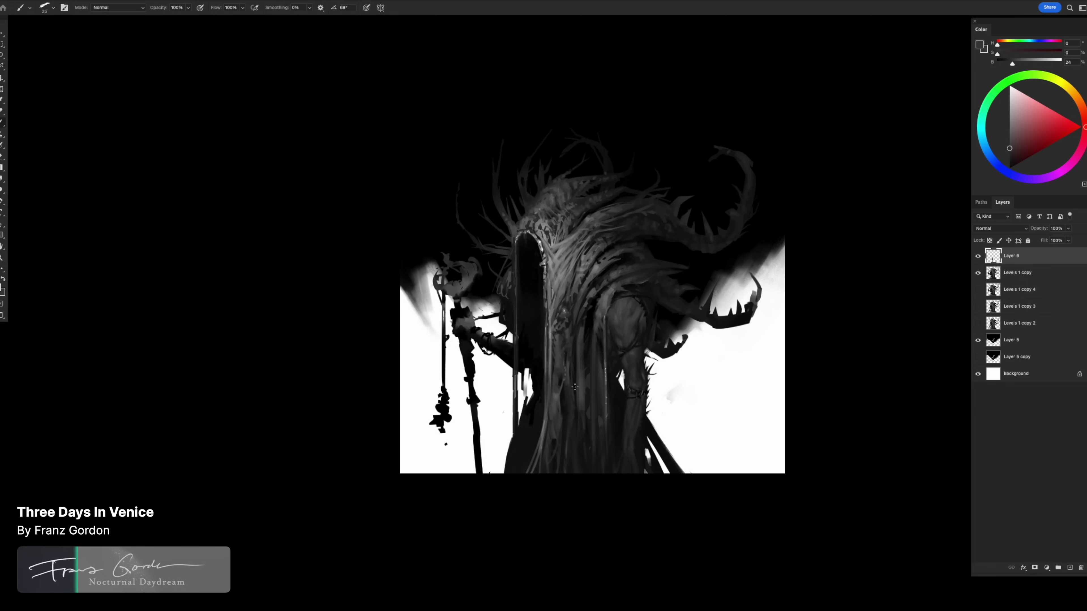
Brighten the folds beside the shoulder with lighter greys sampled near the sleeve's upper edge, using a larger brush.
left_click(586, 332, "alt")
left_click(592, 306, "alt")
left_click(602, 304, "alt")
key("]")
key("]")
key("]")
key("]")
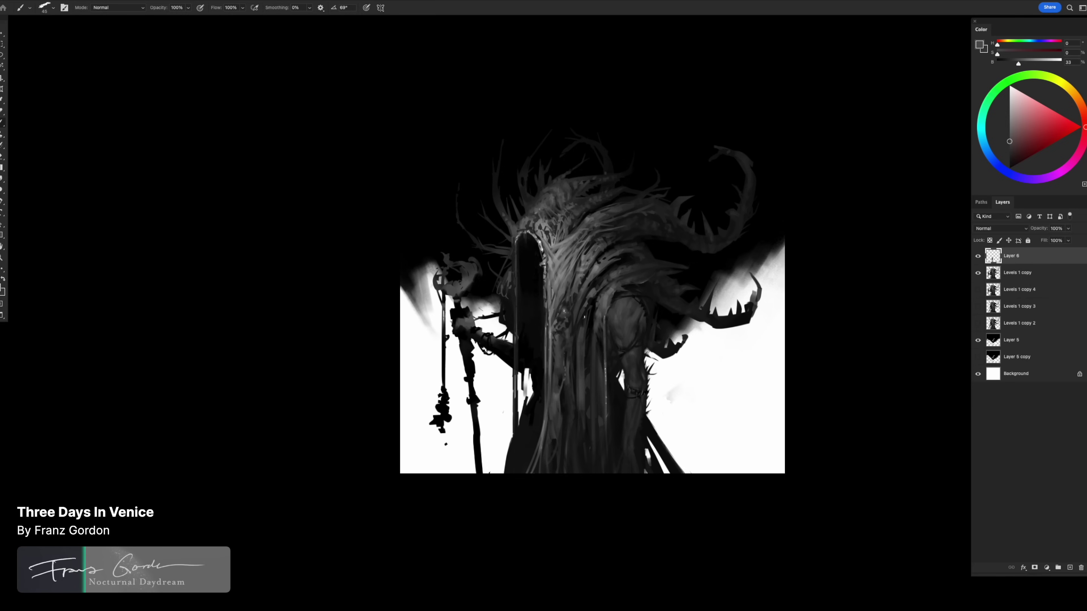
Strengthen the folds running from the shoulder down the robe with light greys sampled from the hood and shoulder, varying the brush size.
left_click(564, 252, "alt")
key("]")
key("]")
key("]")
key("]")
left_click(611, 286, "alt")
key("bracketleft")
key("bracketleft")
key("bracketleft")
key("bracketleft")
left_click(629, 277, "alt")
key("bracketright")
key("bracketright")
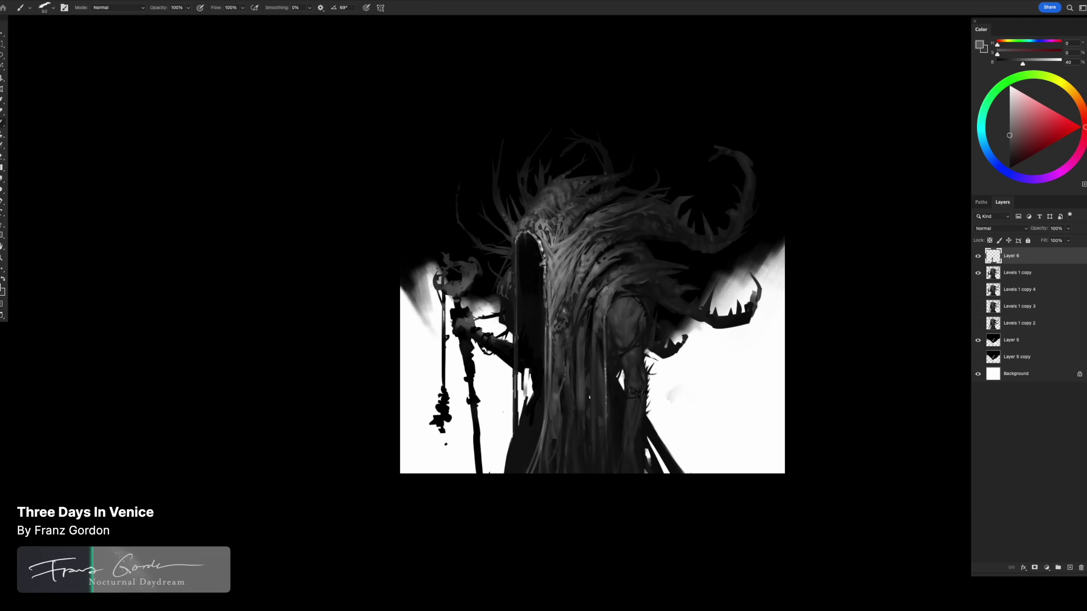
Refine the folds between the hood and the shoulder with sampled mid greys, working down to a finer brush.
left_click(563, 258, "alt")
key("bracketright")
key("bracketright")
key("bracketleft")
key("bracketleft")
key("bracketleft")
key("bracketleft")
left_click(585, 309, "alt")
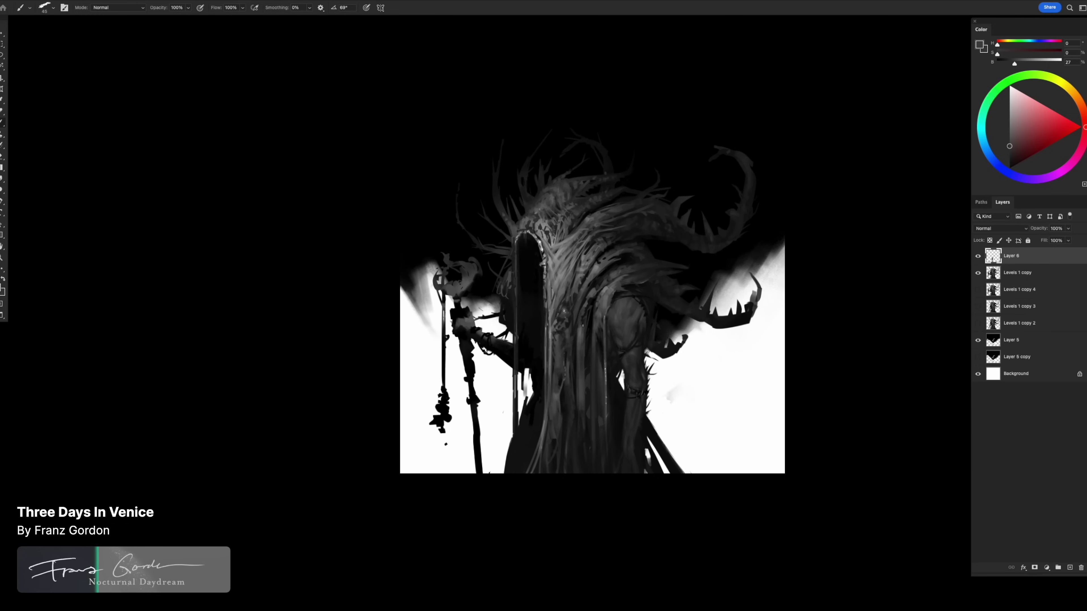
left_click(590, 302, "alt")
key("bracketleft")
key("bracketleft")
key("bracketleft")
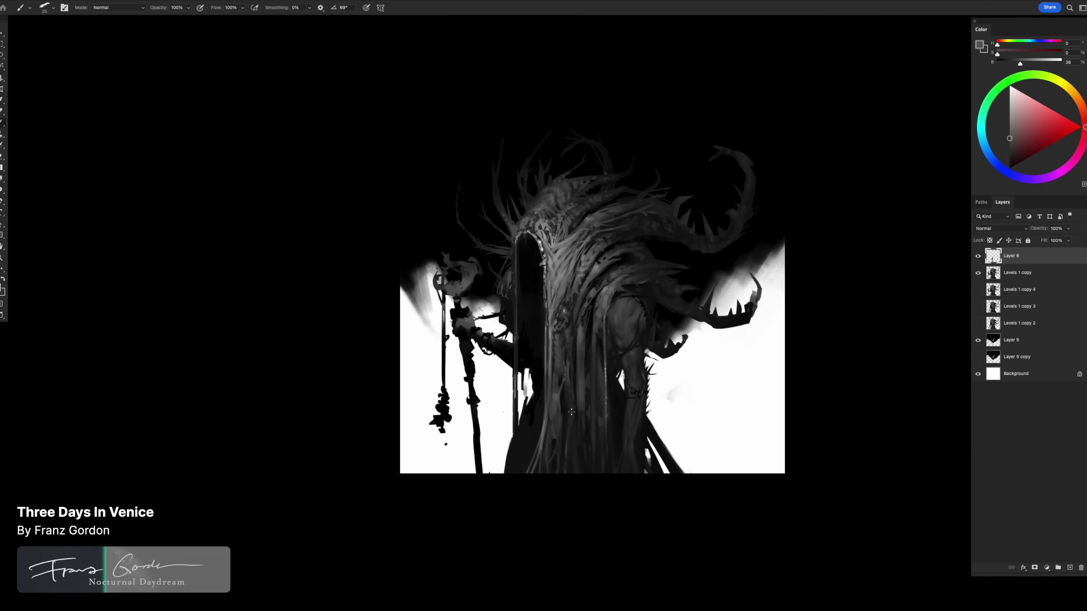
Mirror the canvas view horizontally and rework the folds beside the sleeve with sampled greys, going from a fine to a broad brush.
key("ctrl+shift+h")
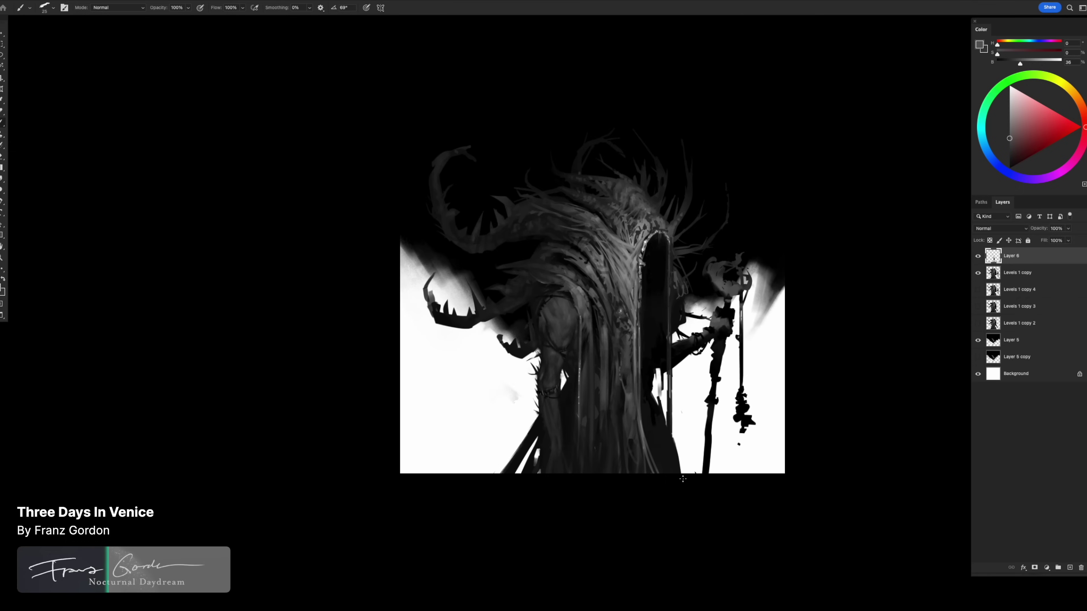
left_click(584, 294, "alt")
key("bracketleft")
key("bracketleft")
key("bracketleft")
key("bracketleft")
left_click(592, 354, "alt")
key("bracketright")
key("bracketright")
key("bracketright")
key("bracketright")
key("bracketright")
key("bracketright")
left_click(591, 358, "alt")
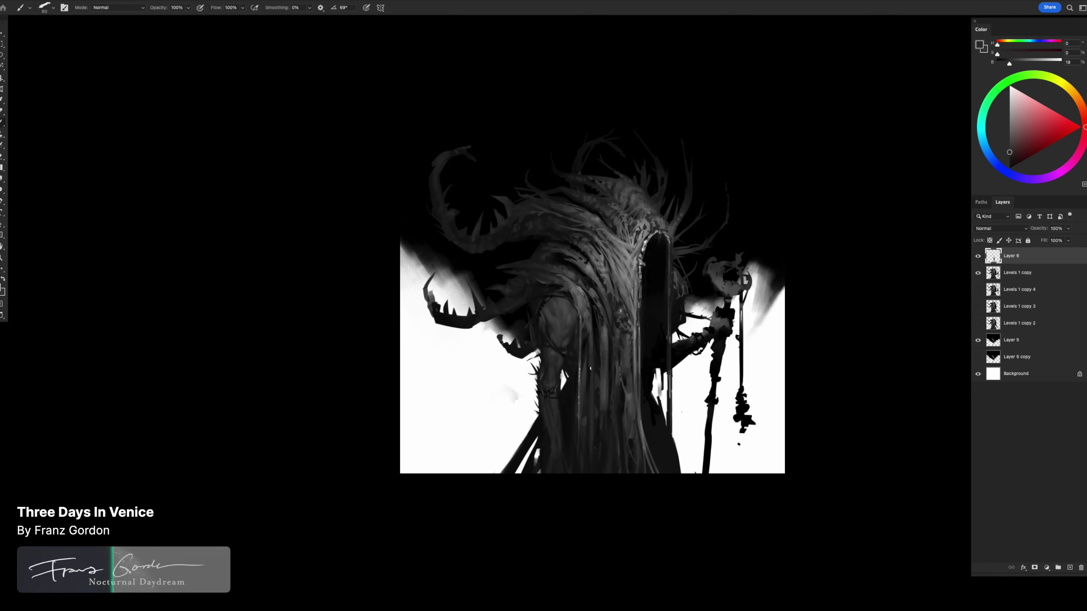
Blend the long strands halfway down the robe near the sleeve with dark greys sampled from neighbouring folds.
left_click(610, 348, "alt")
key("bracketleft")
left_click(595, 350, "alt")
key("bracketleft")
left_click(588, 381, "alt")
key("bracketright")
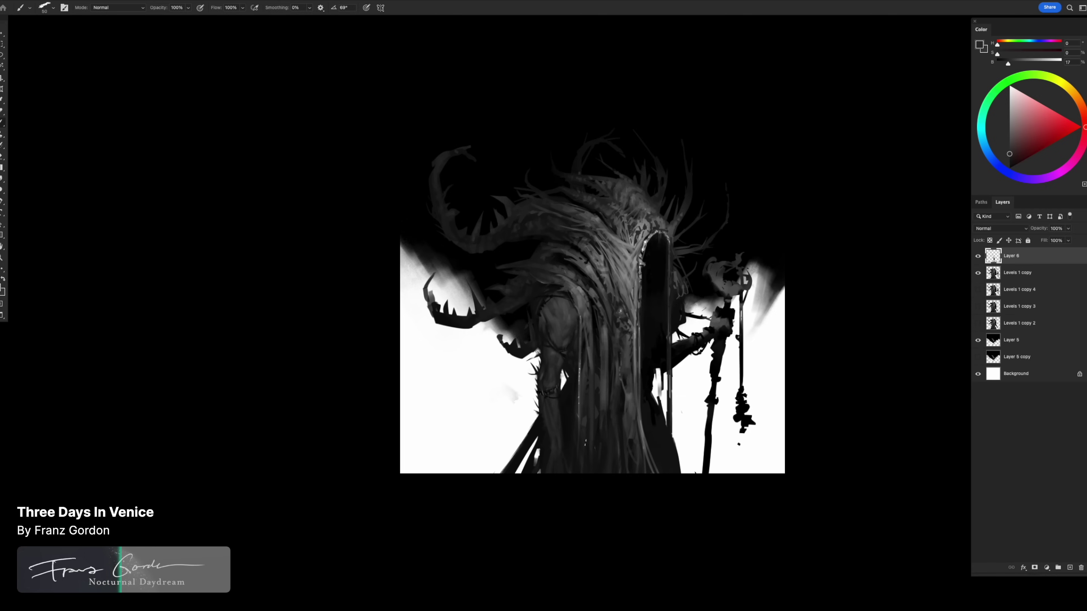
Deepen the gap between the lower sleeve and the robe with a sampled near-black and a larger brush.
left_click(582, 358, "alt")
key("bracketright")
key("bracketright")
left_click(580, 399, "alt")
key("bracketright")
key("bracketright")
key("bracketright")
key("bracketright")
left_click_drag(575, 439, 575, 390)
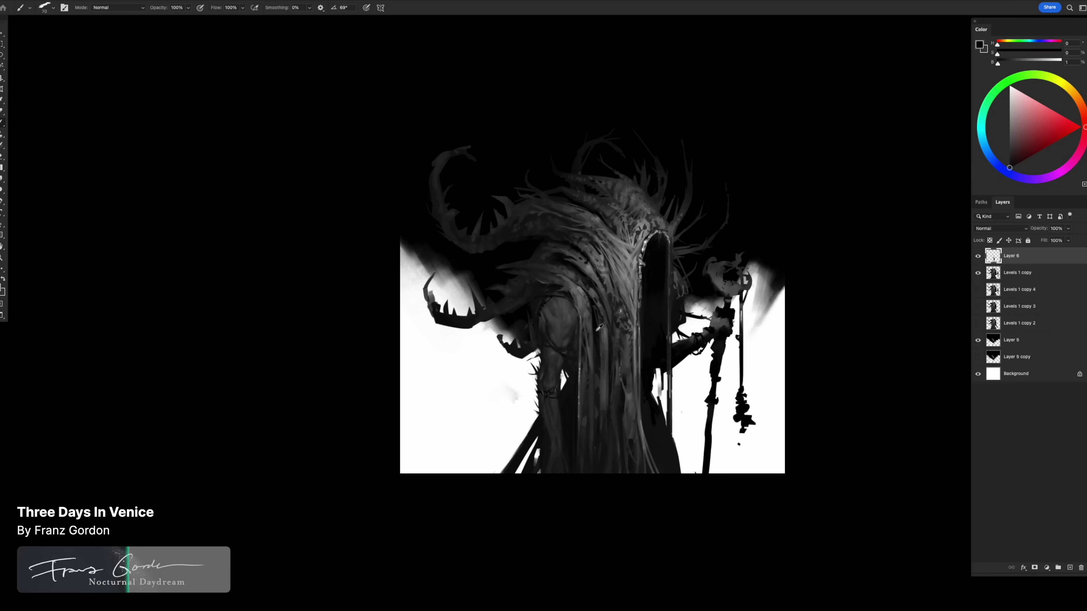
Paint long vertical strands from beside the shoulder down the robe, alternating sampled light and dark greys.
left_click_drag(587, 321, 589, 386)
left_click(588, 319, "alt")
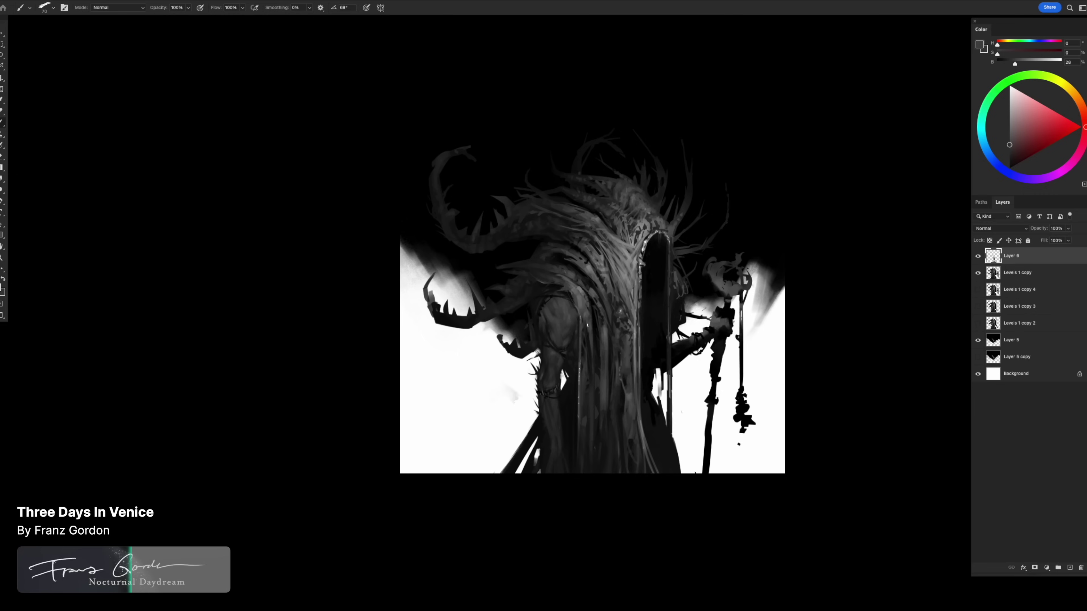
left_click(576, 419, "alt")
key("bracketright")
left_click(586, 407, "alt")
key("bracketright")
left_click(585, 309, "alt")
left_click(589, 352, "alt")
left_click(597, 322, "alt")
Add narrower vertical strands just below the shoulder with a smaller brush and locally sampled greys.
key("bracketleft")
key("bracketleft")
left_click(590, 338, "alt")
left_click_drag(589, 345, 587, 371)
key("bracketleft")
key("bracketleft")
left_click(584, 325, "alt")
left_click(587, 331, "alt")
Separate the strands beside the sleeve with darker vertical strokes sampled from the folds, using a slightly larger brush.
key("bracketright")
left_click(602, 338, "alt")
left_click(596, 349, "alt")
left_click(588, 342, "alt")
key("bracketright")
left_click_drag(585, 354, 586, 392)
left_click(584, 329, "alt")
key("bracketleft")
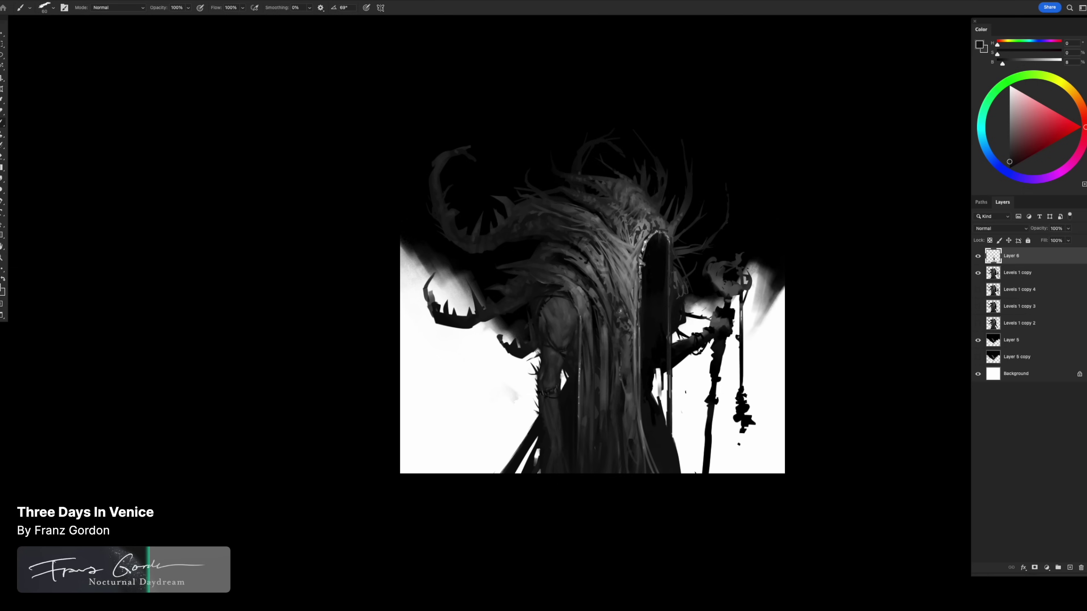
Touch up the shoulder's inner edge with a fine brush in sampled light grey and mirror the canvas view back.
left_click(578, 305, "alt")
key("bracketleft")
key("bracketleft")
key("bracketleft")
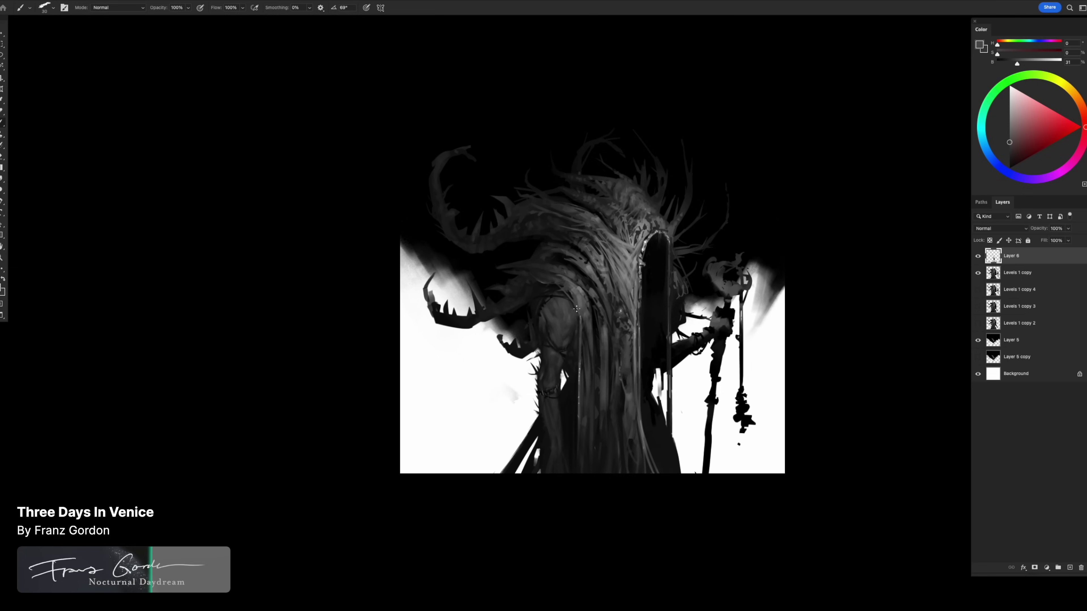
key("bracketleft")
key("bracketleft")
key("bracketleft")
key("h")
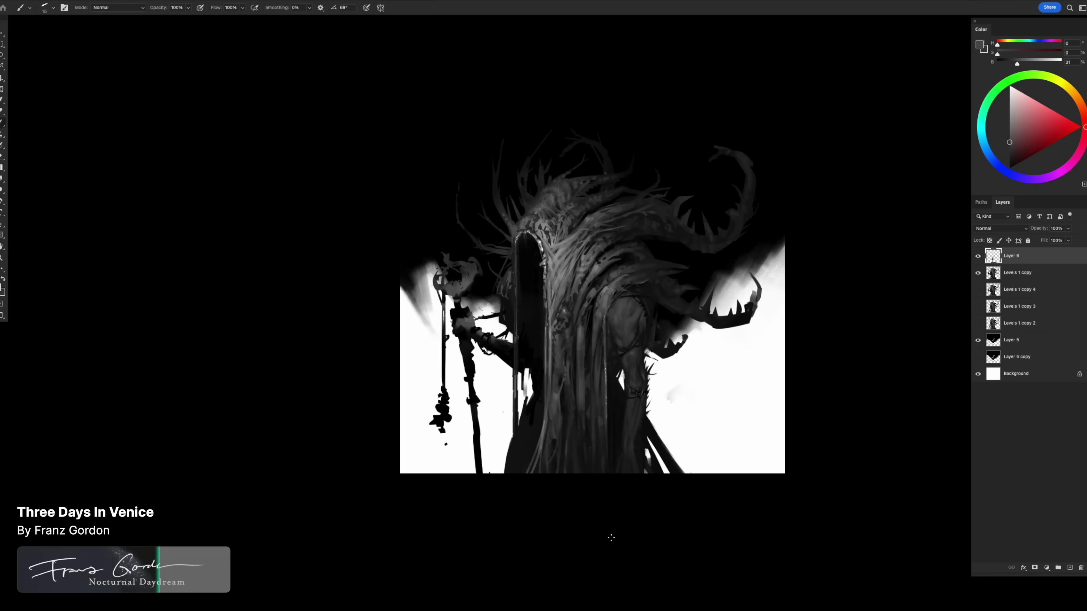
Darken the hollow between the robe and the sleeve below the elbow using sampled dark greys.
left_click(662, 276, "alt")
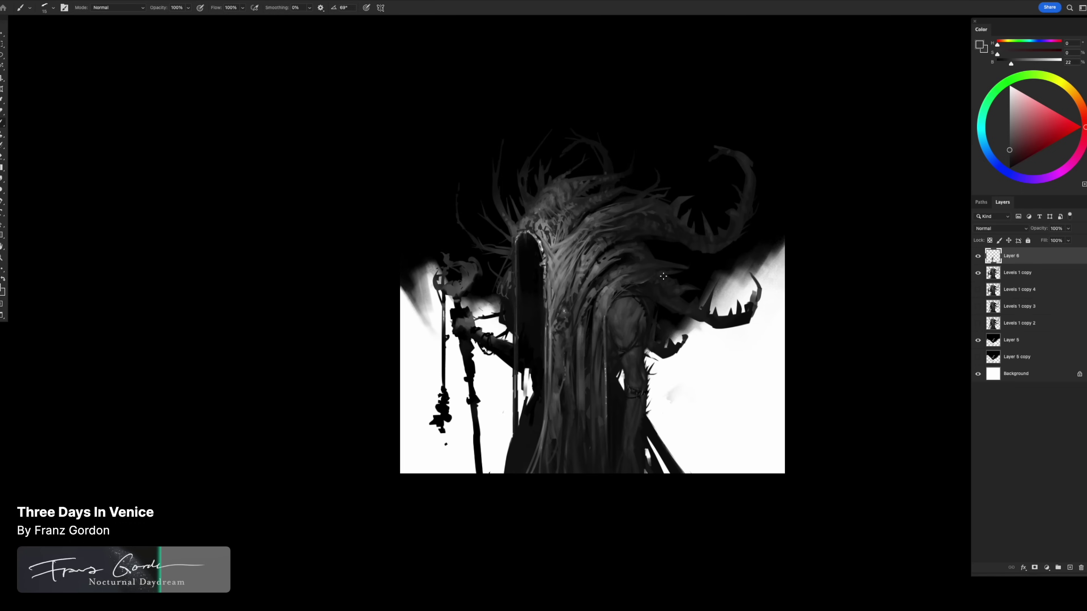
left_click(614, 385, "alt")
key("bracketleft")
key("bracketleft")
left_click(591, 374, "alt")
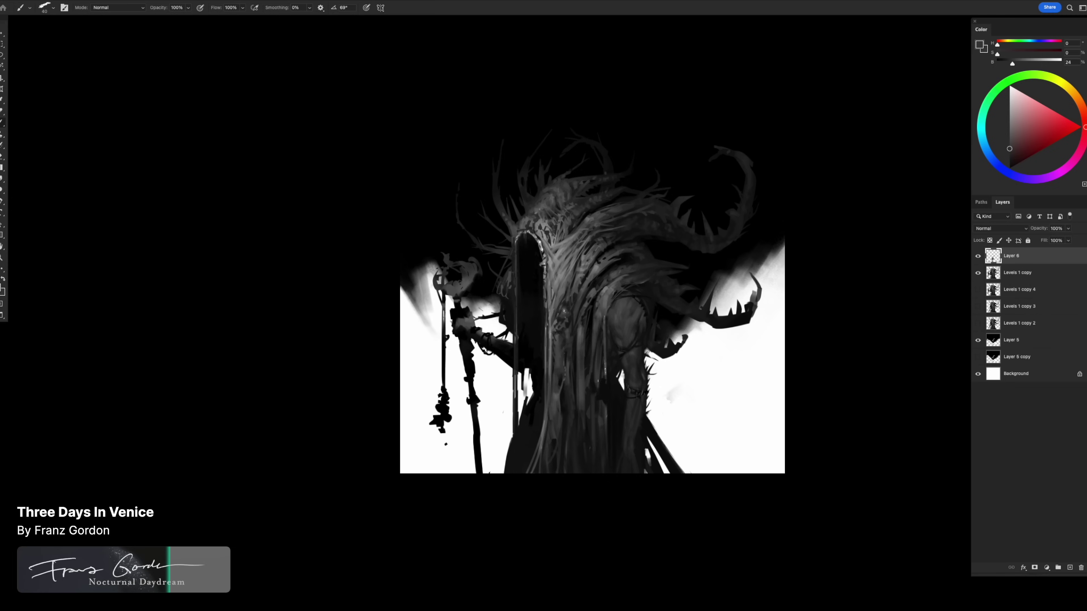
Paint a thin light-grey strand hanging down over the dark hollow beside the sleeve.
left_click(610, 367, "alt")
key("bracketleft")
key("bracketleft")
key("bracketleft")
left_click_drag(605, 369, 606, 424)
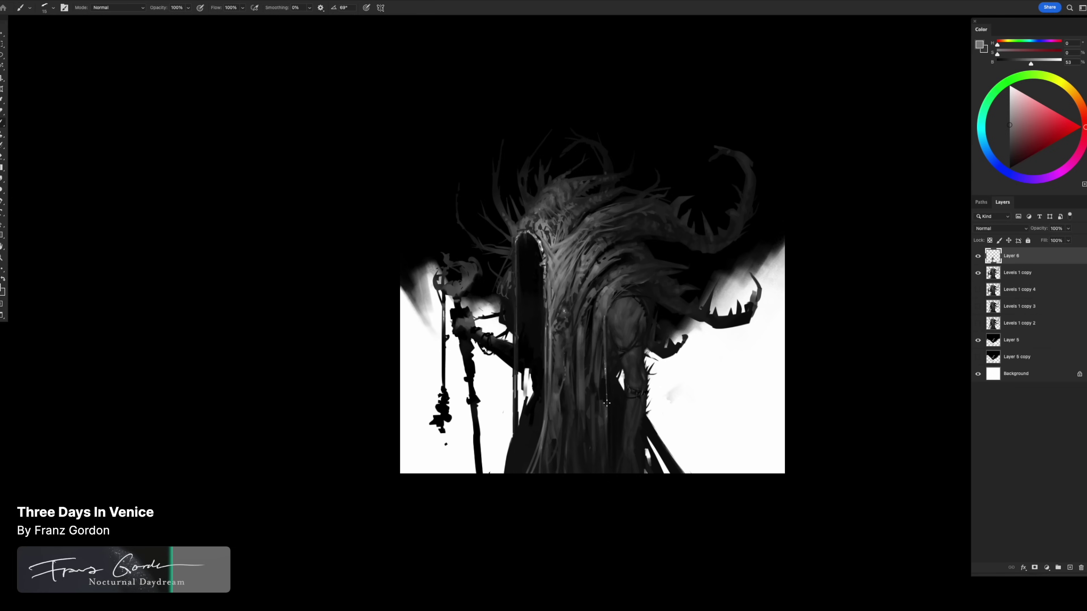
Rework the strands next to the hanging light strand with sampled dark greys and a larger brush.
left_click(601, 374, "alt")
key("bracketright")
key("bracketright")
key("bracketright")
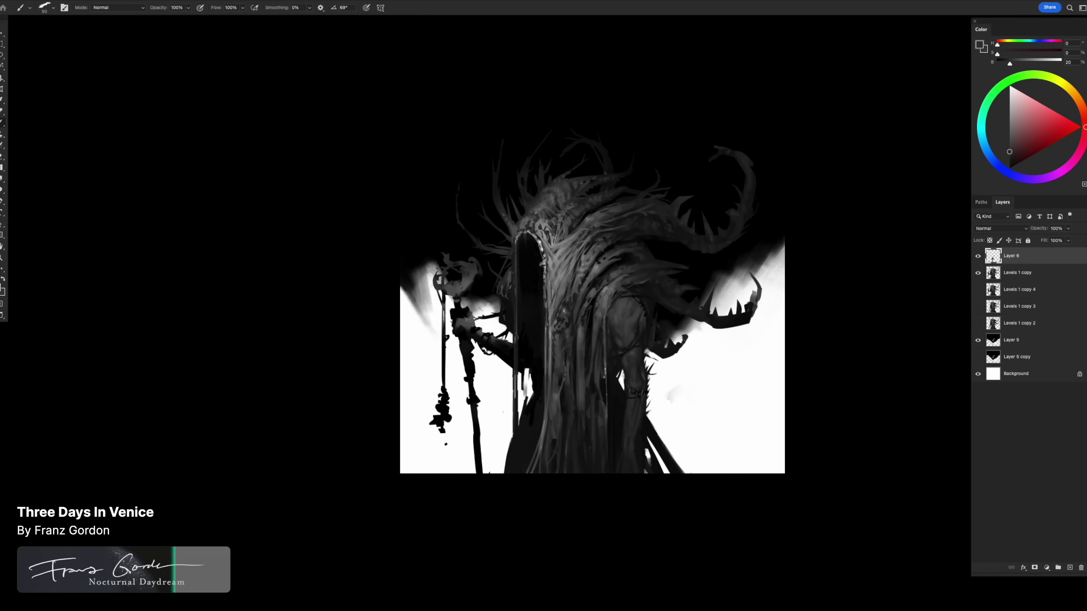
left_click(597, 372, "alt")
left_click(597, 364, "alt")
key("bracketright")
left_click_drag(596, 334, 597, 363)
left_click(606, 380, "alt")
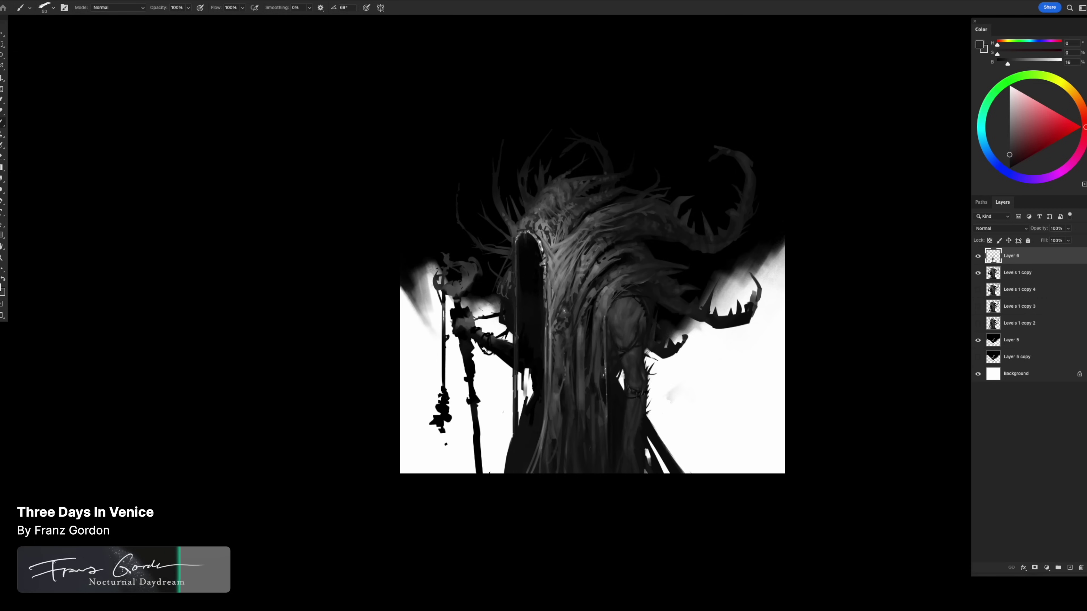
Paint broad dark folds into the lower robe beside the hollow, sampling greys and enlarging the brush.
left_click(599, 374, "alt")
left_click(589, 379, "alt")
key("bracketright")
key("bracketright")
key("bracketright")
key("bracketright")
left_click(604, 411, "alt")
key("bracketright")
key("bracketright")
key("bracketright")
left_click(590, 386, "alt")
Refine the middle folds from the lower robe up to the shoulder with sampled greys and progressively smaller brushes.
left_click(581, 382, "alt")
key("bracketleft")
left_click(577, 357, "alt")
key("bracketleft")
key("bracketleft")
key("bracketleft")
key("bracketleft")
left_click(582, 323, "alt")
left_click(591, 306, "alt")
left_click(578, 332, "alt")
left_click(568, 346, "alt")
key("bracketleft")
left_click(586, 285, "alt")
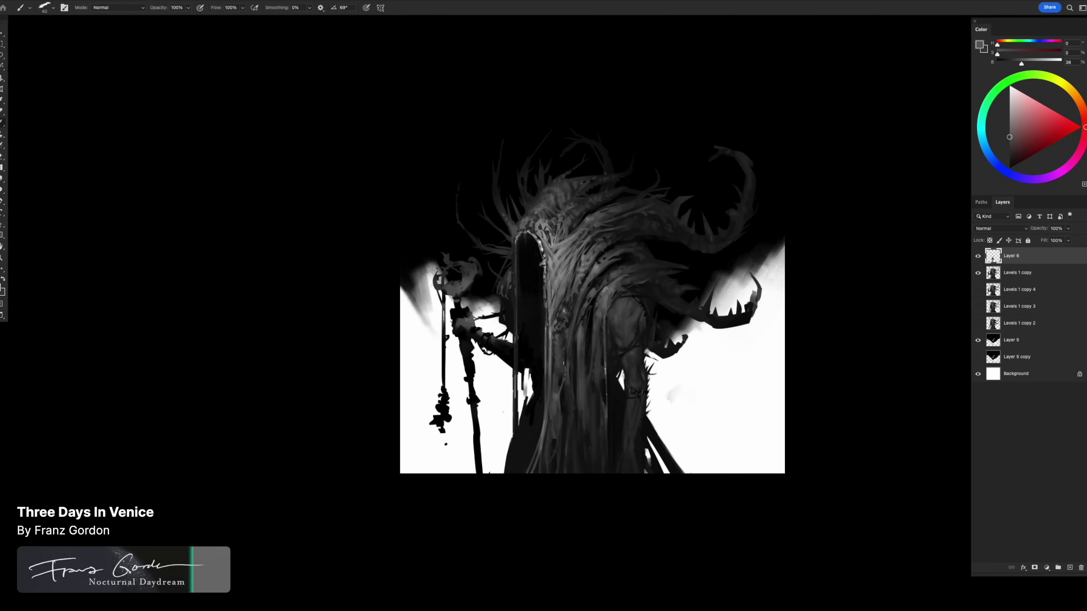
Add fine light strands curving from the shoulder down into the middle folds of the robe.
key("bracketleft")
key("bracketleft")
key("bracketleft")
left_click(580, 332, "alt")
left_click(579, 336, "alt")
key("bracketright")
left_click_drag(587, 303, 573, 336)
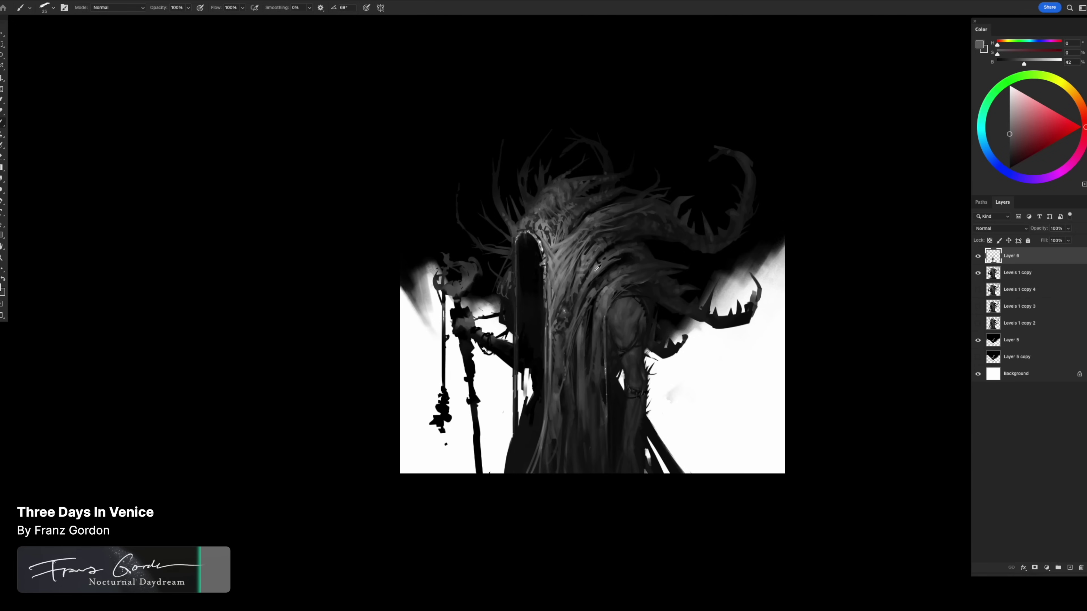
Touch up the folds at the back of the hood with sampled greys and a larger brush.
key("bracketright")
key("bracketright")
key("bracketright")
key("bracketright")
left_click(605, 258, "alt")
left_click(612, 253, "alt")
Shade beneath the large horn's base and paint small dark spikes along the ridge there, using a broader brush and sampled greys.
key("bracketright")
key("bracketright")
key("bracketright")
key("bracketright")
key("bracketright")
key("bracketright")
key("bracketright")
left_click(623, 242, "alt")
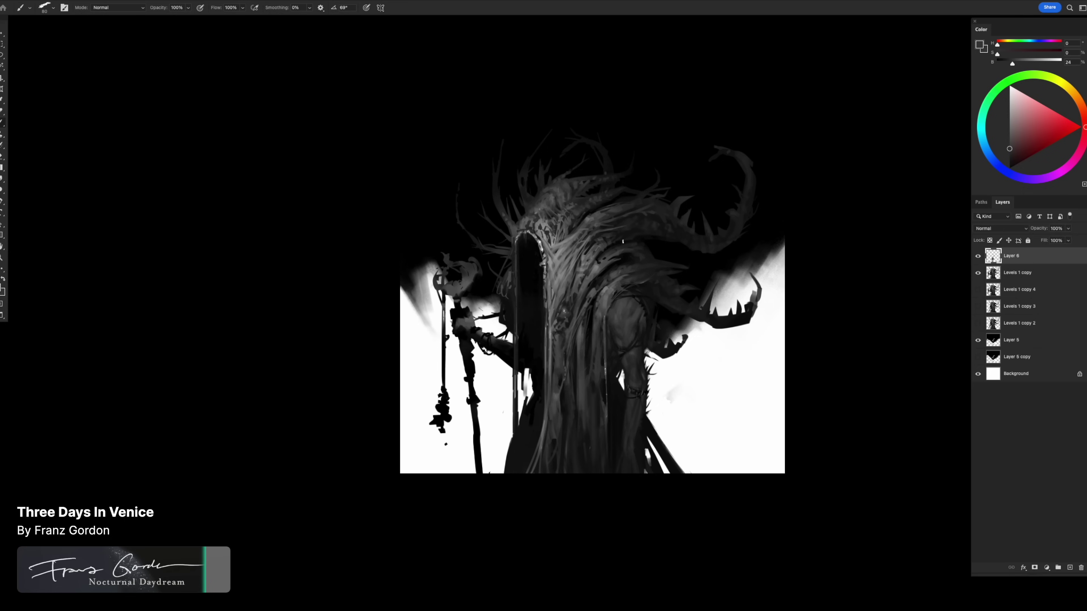
left_click(650, 256, "alt")
left_click(645, 249, "alt")
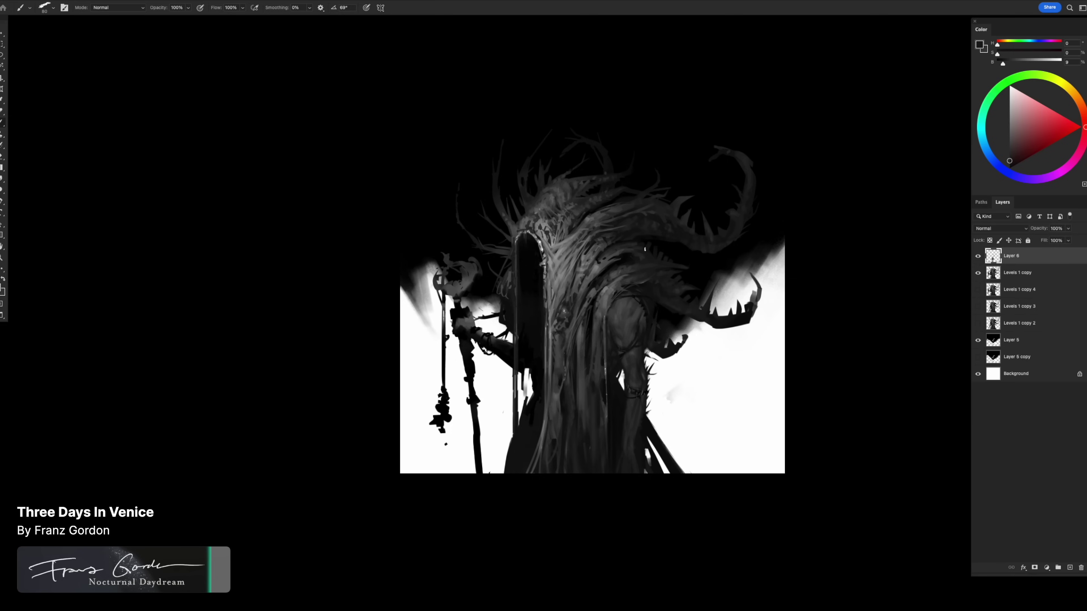
Paint rows of small spikes along the hood's crest and upper ridges, sampling greys from each ridge.
left_click(663, 198, "alt")
left_click(637, 200, "alt")
left_click(622, 206, "alt")
left_click(598, 195, "alt")
left_click(574, 181, "alt")
left_click(600, 175)
left_click(621, 172, "alt")
key("[")
left_click(667, 344, "alt")
key("]")
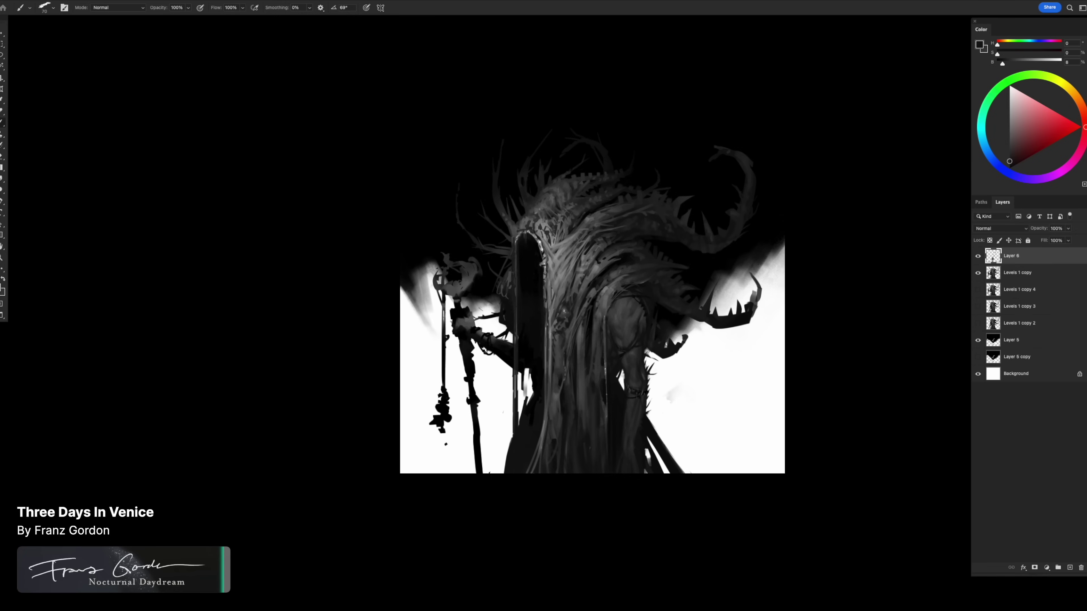